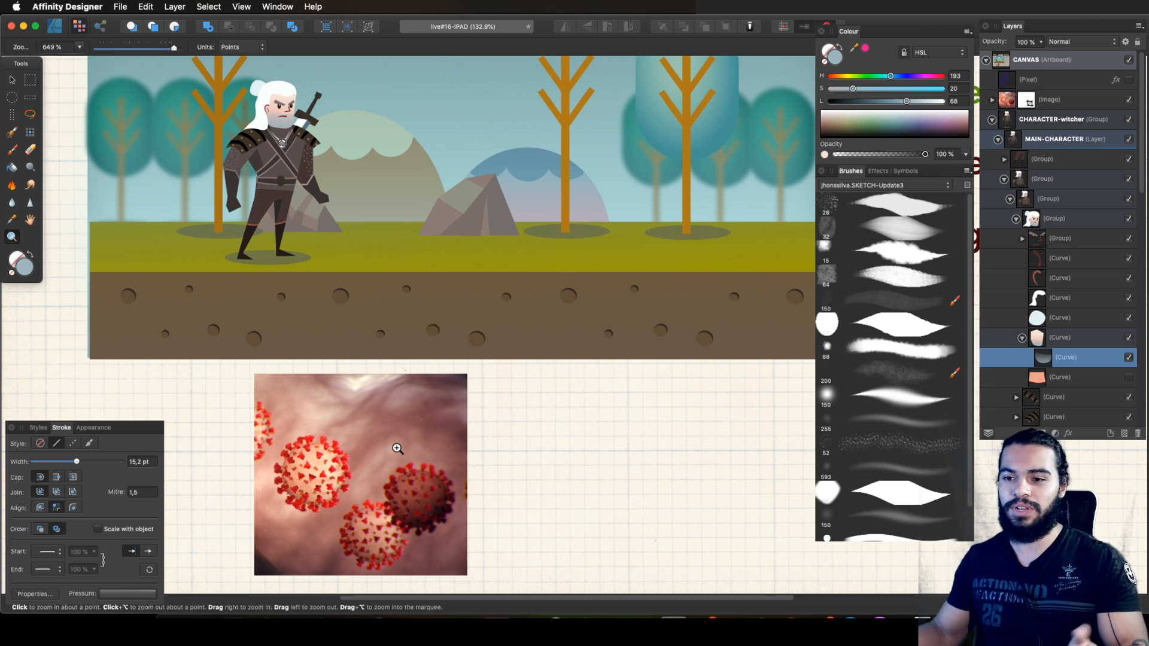
Step: Look over the game scene with the finished character, the virus reference photo and the list of remaining parts
left_click(397, 449, "alt")
left_click_drag(412, 444, 418, 469)
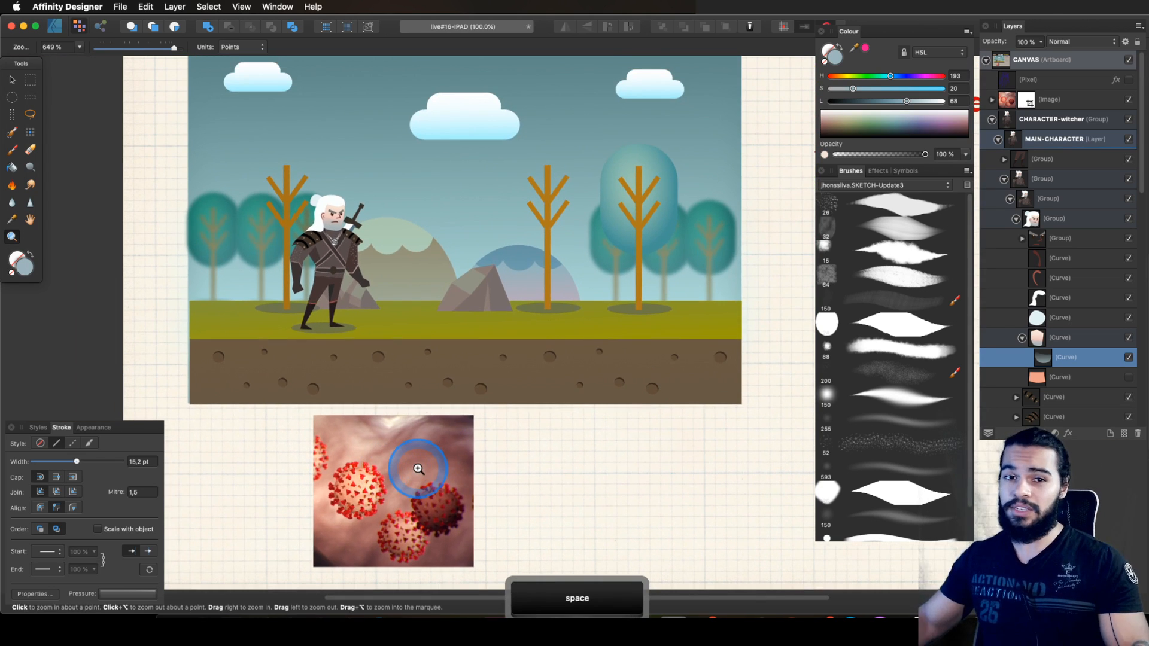
left_click(446, 424)
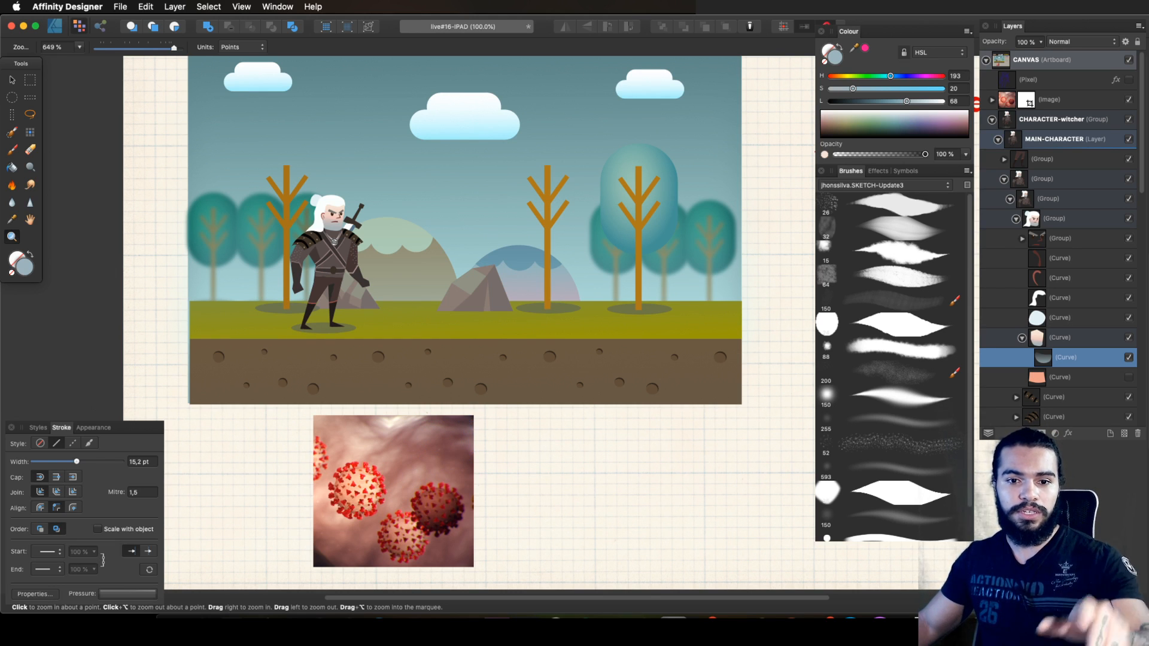
key("Tab")
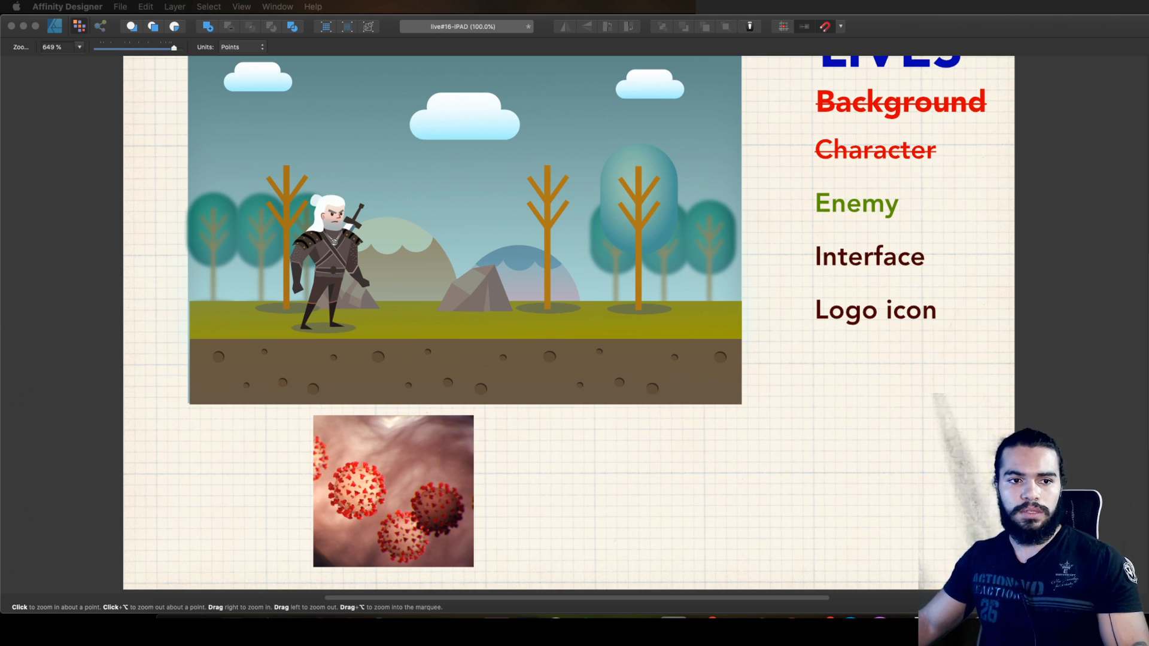
key("space")
left_click(564, 281)
left_click_drag(585, 273, 576, 312)
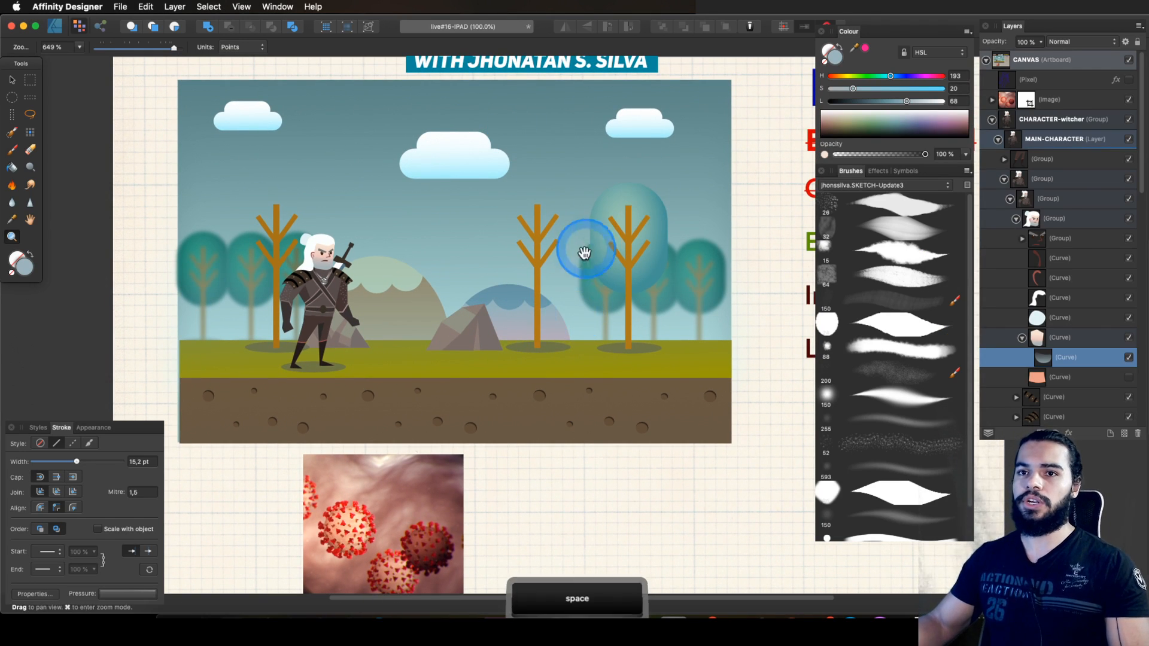
left_click_drag(587, 236, 578, 209)
key("alt")
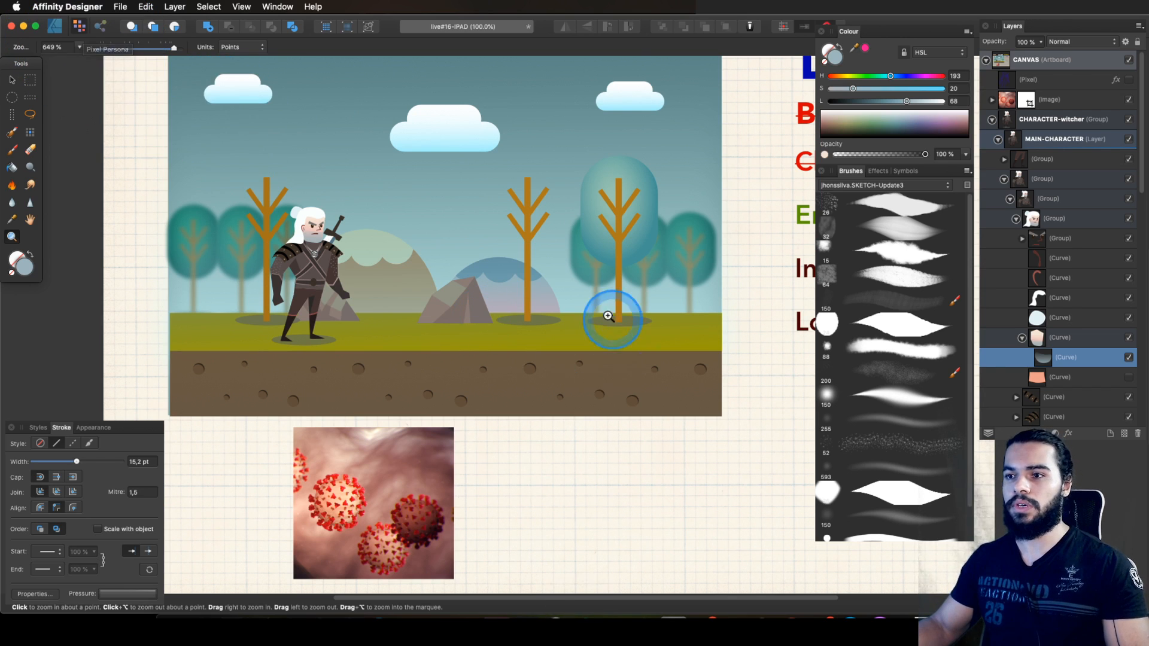
key("space")
left_click_drag(576, 293, 567, 335)
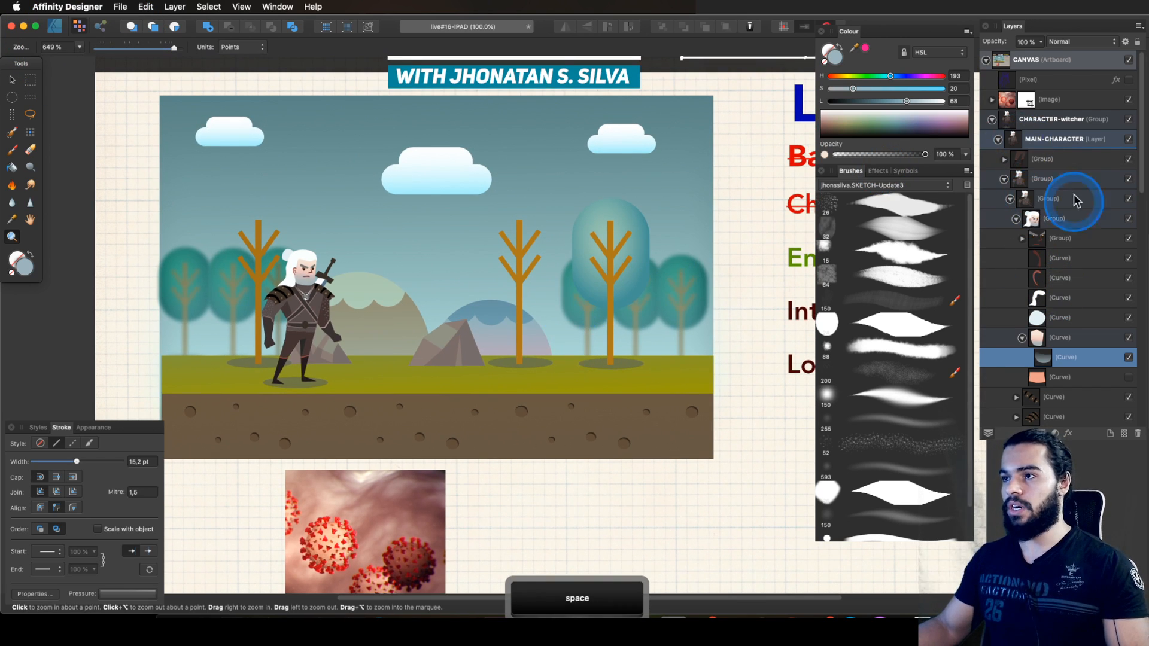
Step: Collapse the CHARACTER-witcher group and hide the BACKGROUND group
left_click(993, 119)
left_click(1051, 119)
left_click(1095, 140)
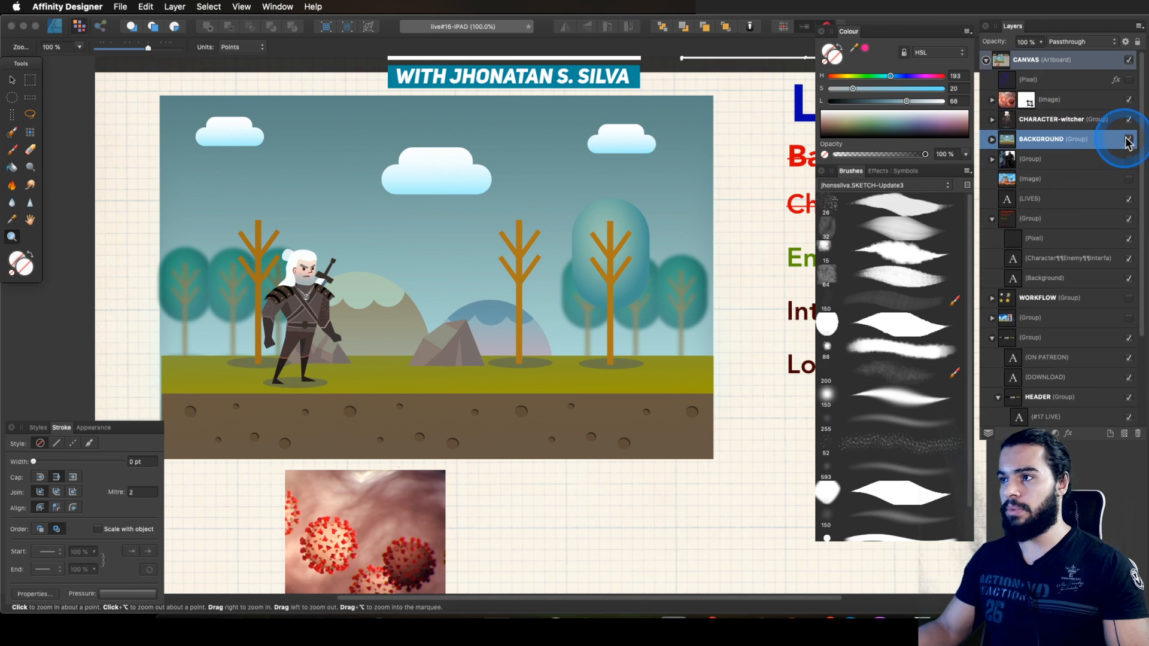
left_click(1127, 139)
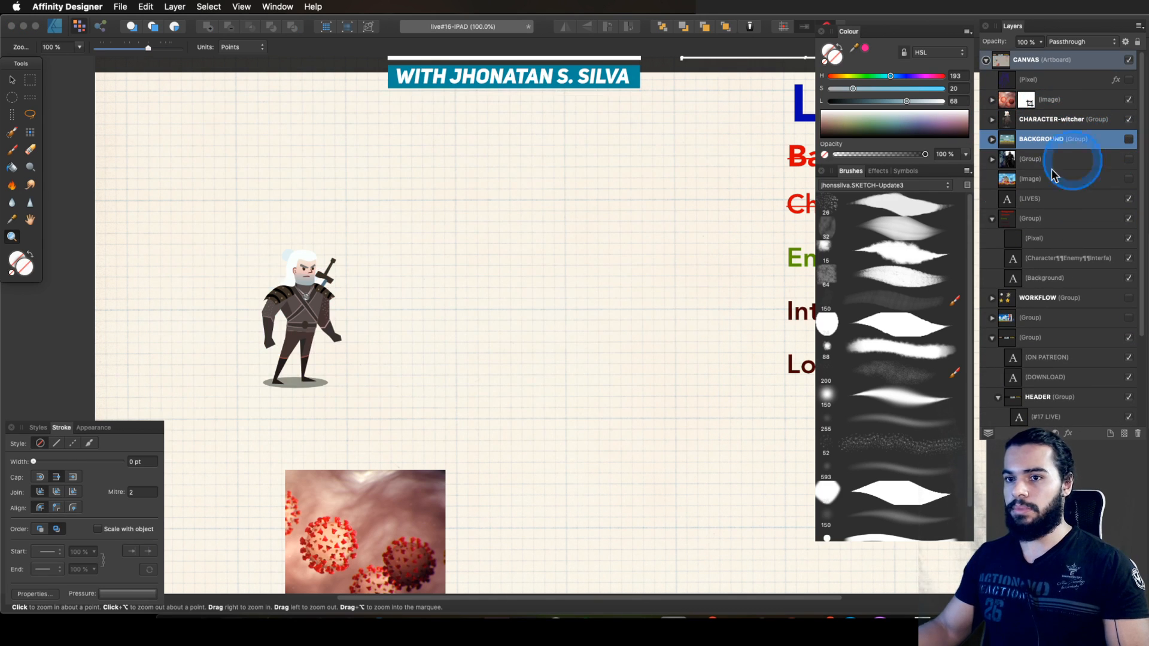
Step: Move the virus reference photo up beside the character, onto the emptied scene area, and scale it down slightly
left_click(513, 359)
key("v")
key("z")
left_click_drag(434, 462, 421, 494)
key("space")
left_click_drag(422, 494, 263, 482)
key("v")
left_click_drag(376, 508, 670, 261)
left_click_drag(740, 220, 684, 269)
Step: Add a new pixel layer directly above the virus reference image for sketching the enemy
key("space")
left_click_drag(649, 312, 641, 132)
key("v")
key("z")
key("v")
key("space")
left_click(1053, 84)
left_click(1124, 433, "super")
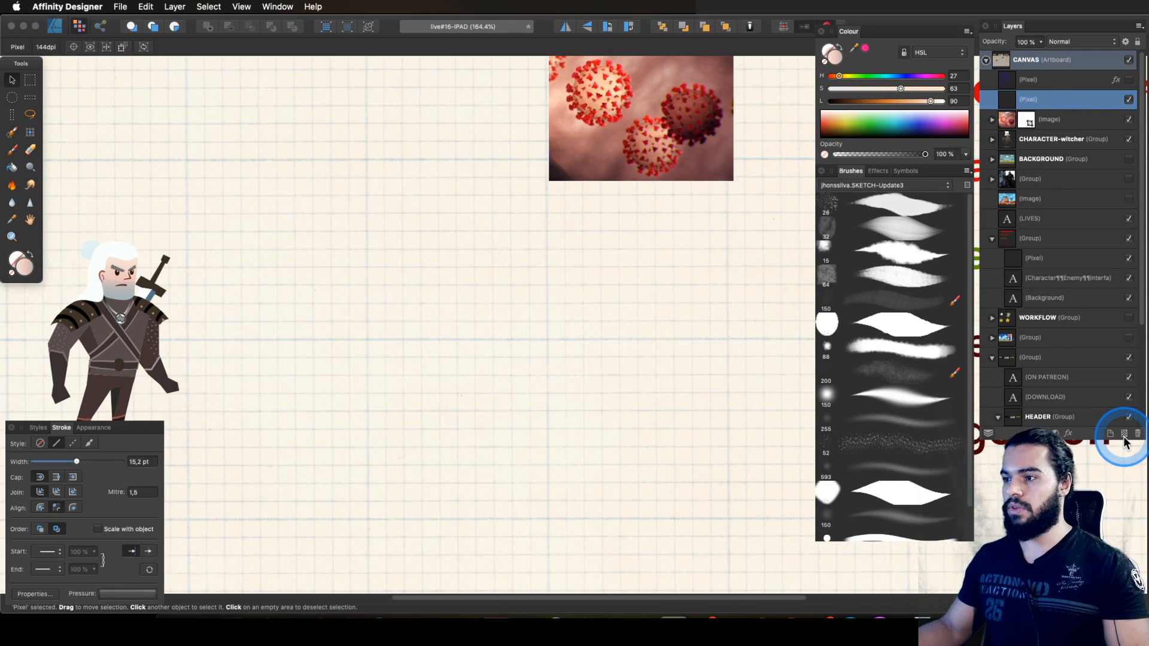
key("alt")
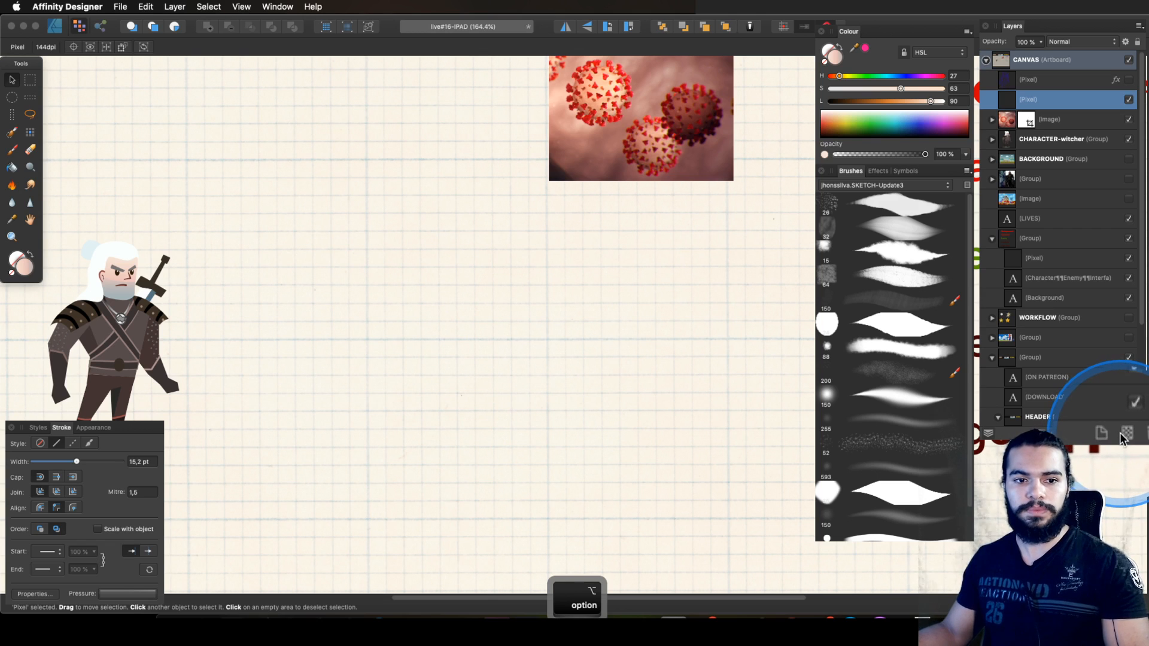
Step: Activate the Paint Brush and set its colour to a dark brown with saturation 19 and lightness 20
key("z")
left_click_drag(588, 283, 546, 311)
key("space")
mouse_move(594, 332)
left_mouse_down()
mouse_move(556, 331)
mouse_move(548, 346)
mouse_move(603, 326)
left_mouse_up()
key("b")
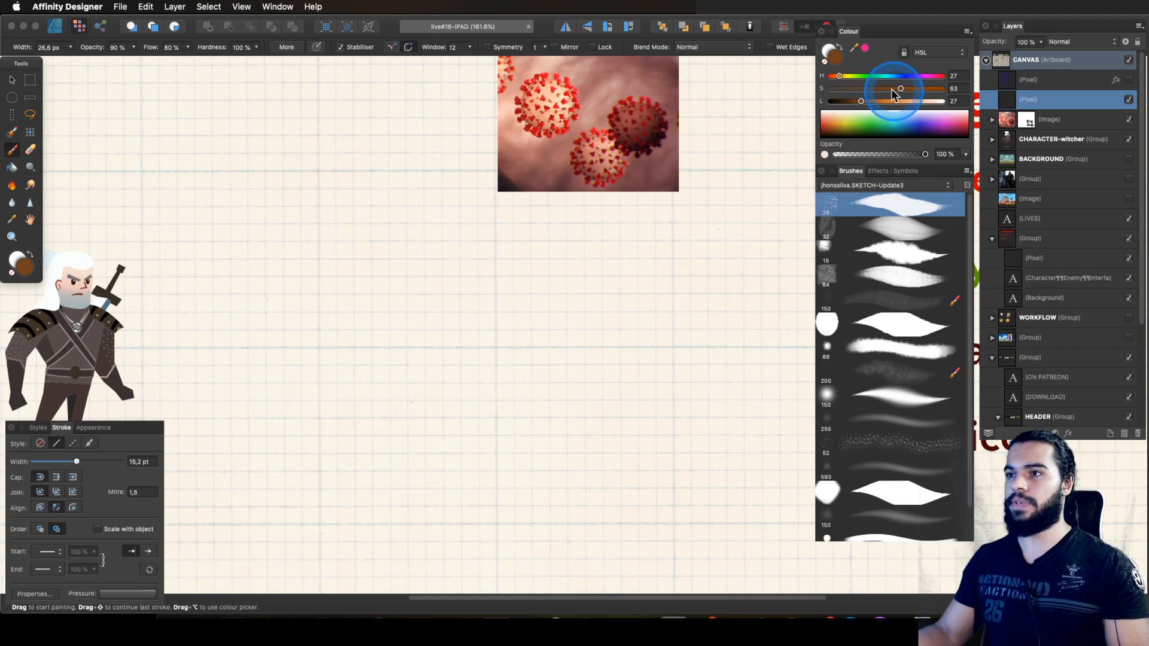
left_click_drag(855, 103, 852, 101)
left_click(851, 88)
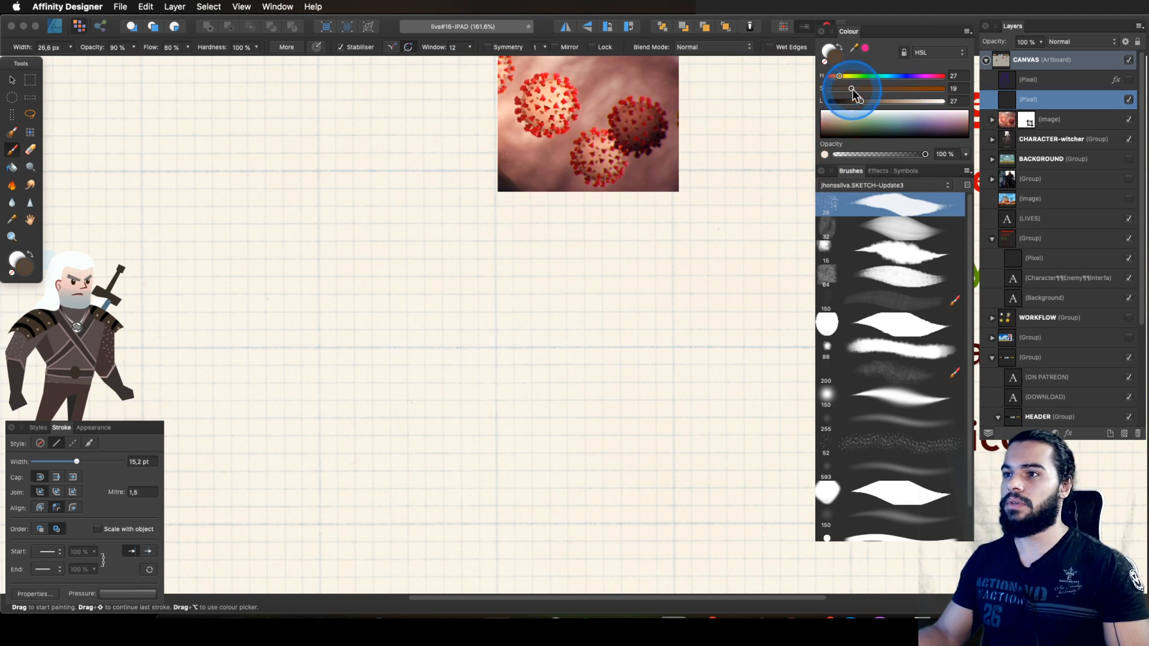
Step: Sketch the enemy's round body with loose overlapping circles in the empty area below the virus photo
key("z")
key("space")
left_click_drag(582, 328, 601, 272)
key("b")
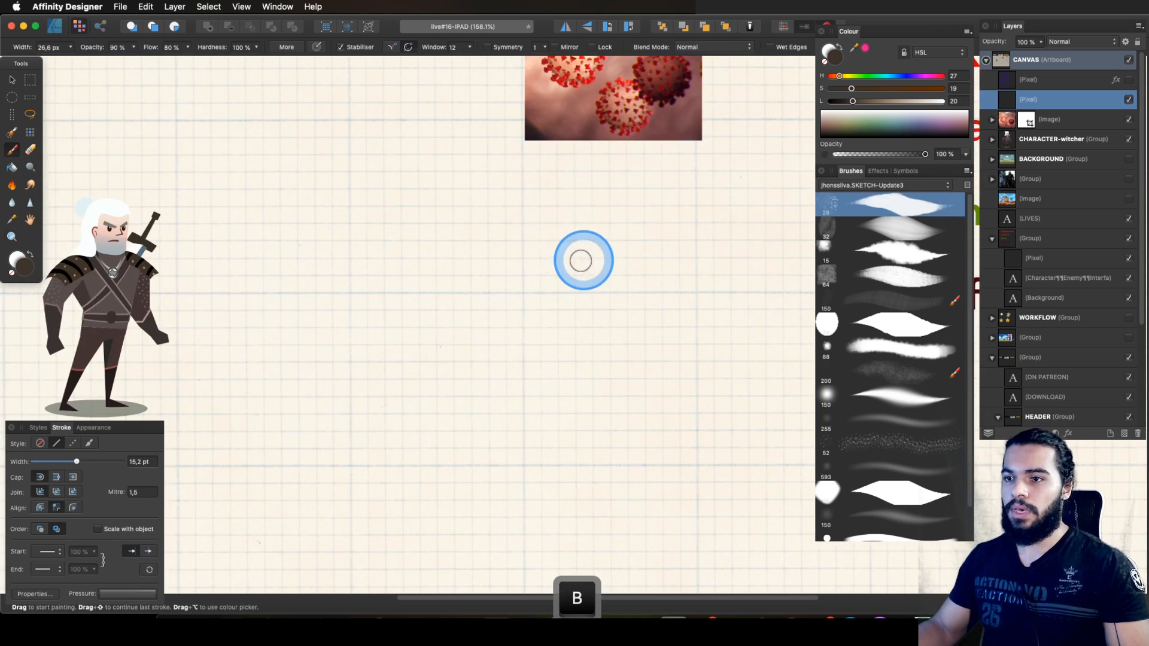
left_click_drag(568, 309, 588, 305)
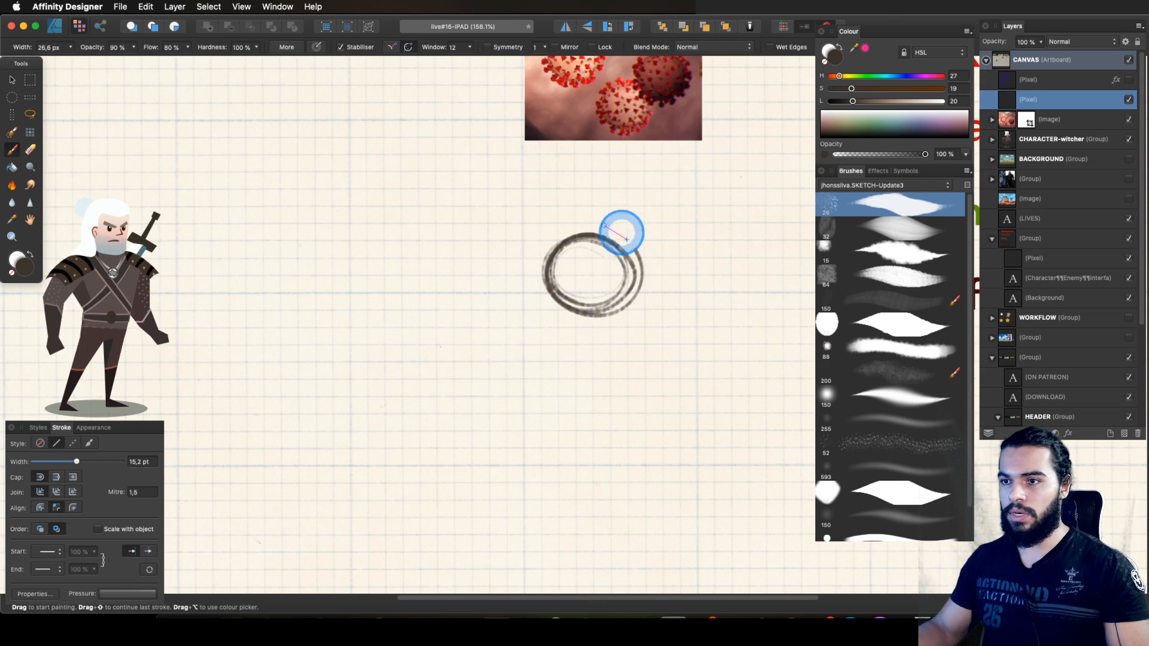
Step: Reinforce the round body's outline with further overlapping circular brush strokes
key("space")
mouse_move(610, 272)
left_mouse_down()
mouse_move(583, 264)
mouse_move(595, 268)
left_mouse_up()
key("z")
key("b")
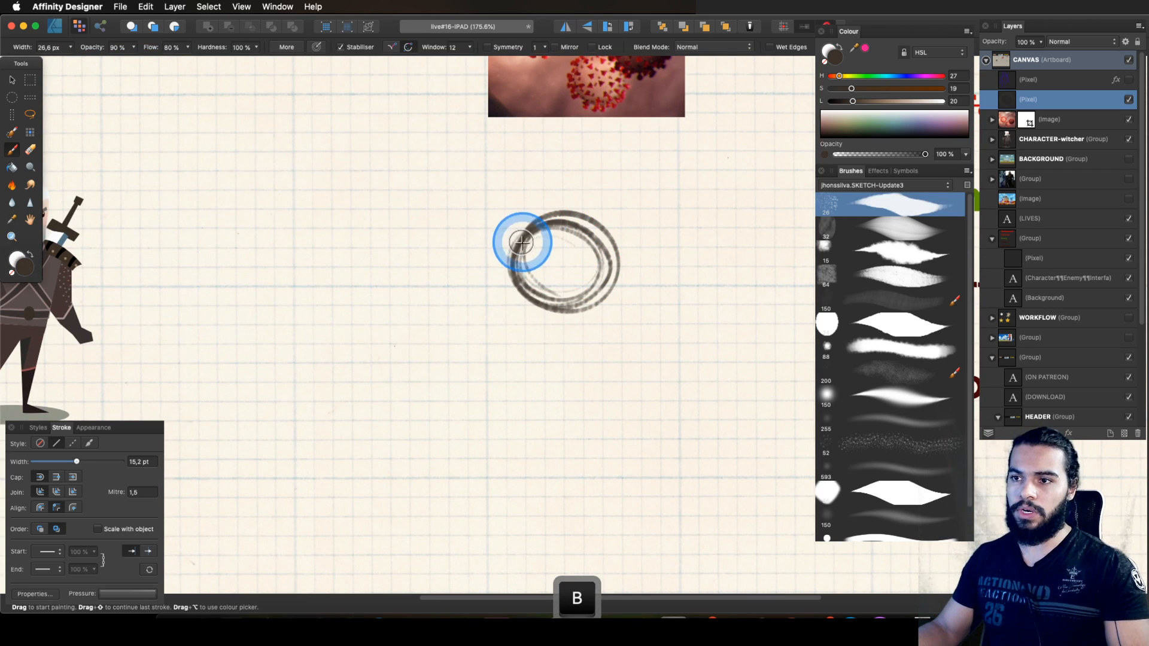
key("space")
left_click_drag(578, 186, 569, 338)
key("z")
left_click_drag(553, 157, 569, 133)
left_click_drag(592, 338, 449, 405)
key("space")
left_click_drag(551, 441, 585, 315)
mouse_move(585, 312)
left_mouse_down()
mouse_move(495, 370)
mouse_move(602, 277)
left_mouse_up()
key("space")
key("b")
key("space")
left_click_drag(605, 323, 585, 285)
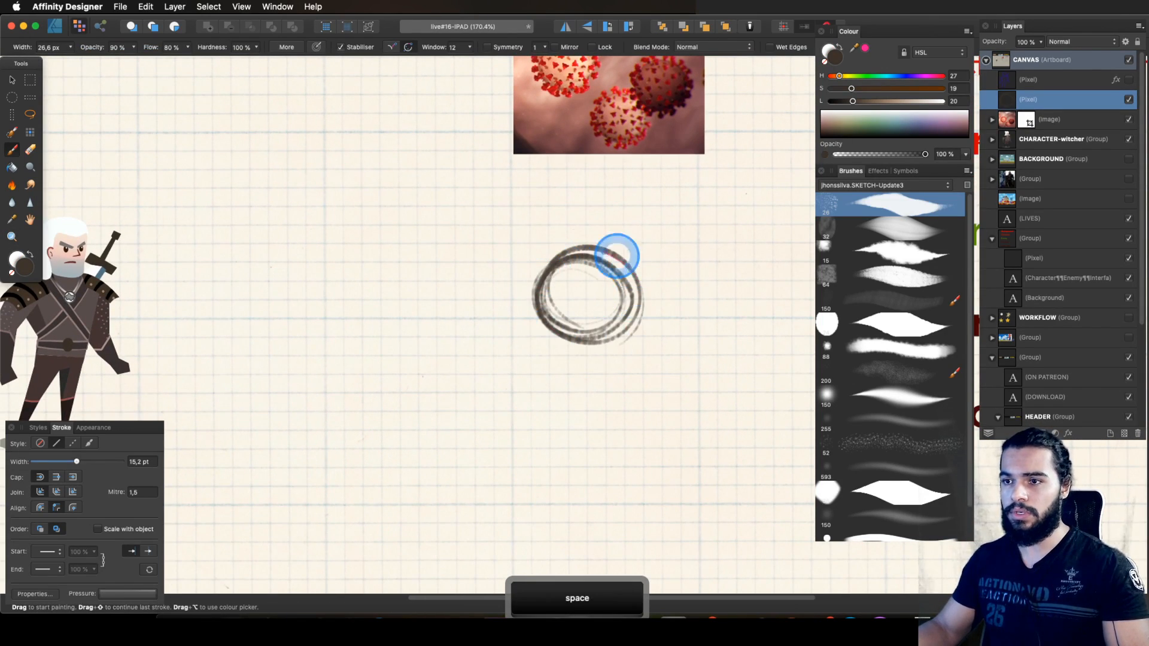
key("z")
left_click_drag(563, 298, 611, 288)
key("space")
left_click_drag(599, 287, 582, 287)
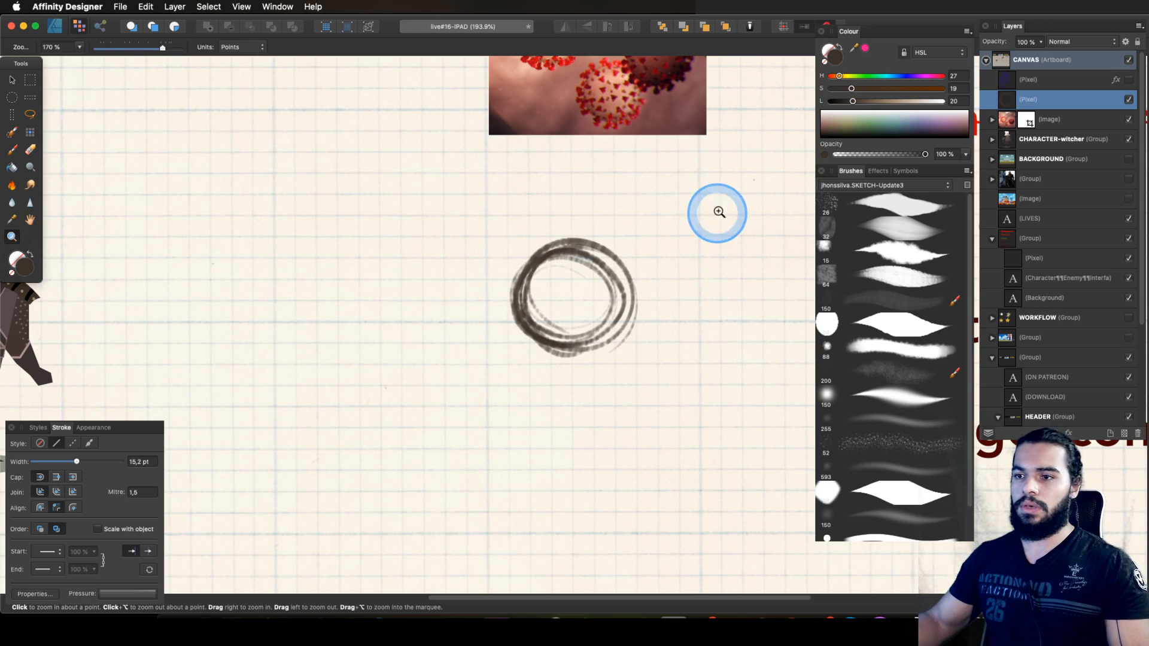
Step: Paint short, stubby virus spikes all around the outside of the round body
mouse_move(551, 217)
left_mouse_down()
mouse_move(620, 243)
mouse_move(607, 255)
mouse_move(627, 257)
mouse_move(649, 295)
mouse_move(633, 353)
mouse_move(585, 365)
left_mouse_up()
key("b")
mouse_move(598, 361)
left_mouse_down()
mouse_move(545, 363)
mouse_move(519, 343)
mouse_move(503, 301)
mouse_move(528, 258)
left_mouse_up()
key("z")
left_click_drag(569, 304, 428, 359)
key("b")
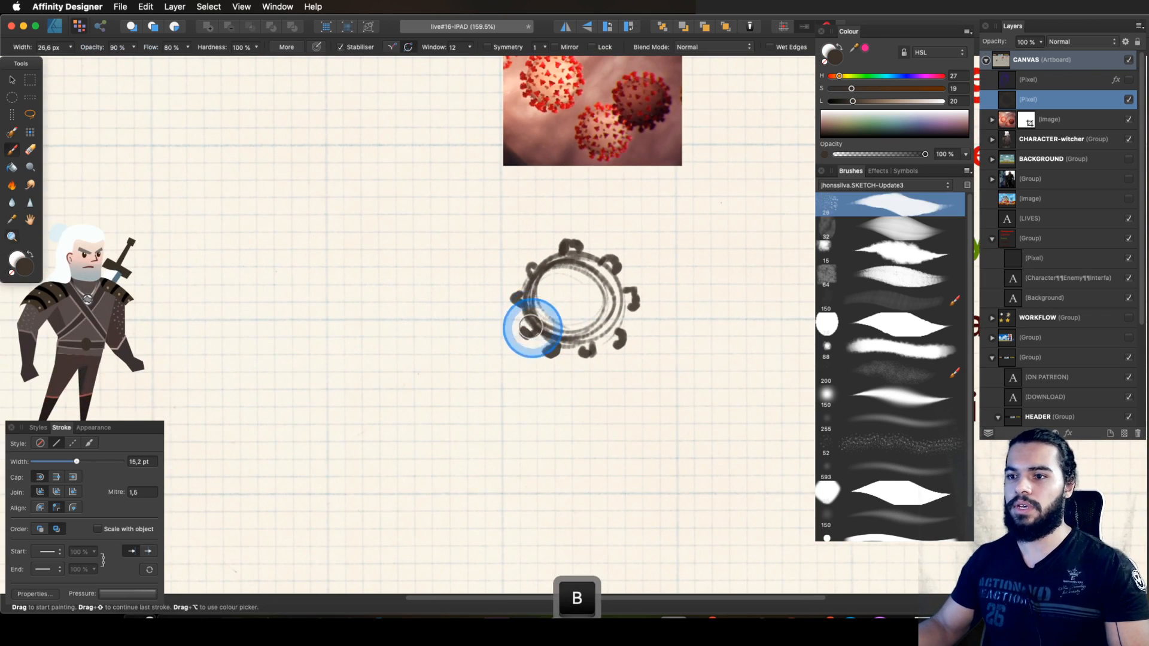
mouse_move(522, 325)
left_mouse_down()
mouse_move(456, 343)
mouse_move(470, 378)
mouse_move(432, 405)
mouse_move(457, 353)
mouse_move(430, 409)
mouse_move(447, 382)
mouse_move(462, 384)
mouse_move(475, 352)
mouse_move(455, 363)
mouse_move(465, 394)
mouse_move(470, 361)
mouse_move(523, 300)
left_mouse_up()
Step: Sketch a bent, pointed spider leg on the body's left side and the outer contour of a matching right leg
key("space")
key("b")
key("space")
mouse_move(645, 273)
left_mouse_down()
mouse_move(609, 267)
mouse_move(663, 277)
mouse_move(715, 353)
mouse_move(750, 332)
left_mouse_up()
key("b")
key("z")
key("b")
mouse_move(706, 367)
left_mouse_down()
mouse_move(708, 390)
mouse_move(695, 391)
mouse_move(695, 361)
left_mouse_up()
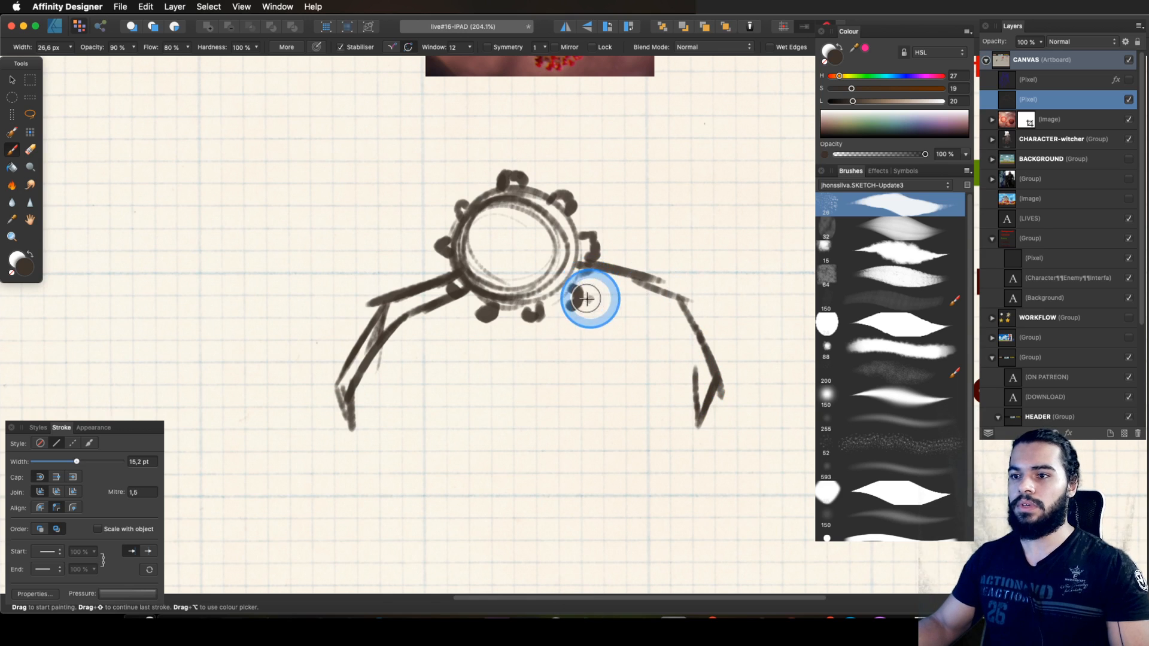
Step: Draw the inner contour of the right leg down to its tip and strengthen the leg's lines
mouse_move(584, 292)
left_mouse_down()
mouse_move(621, 295)
mouse_move(642, 321)
mouse_move(665, 315)
mouse_move(681, 355)
left_mouse_up()
left_click_drag(653, 309, 682, 356)
mouse_move(656, 312)
left_mouse_down()
mouse_move(697, 372)
mouse_move(701, 410)
left_mouse_up()
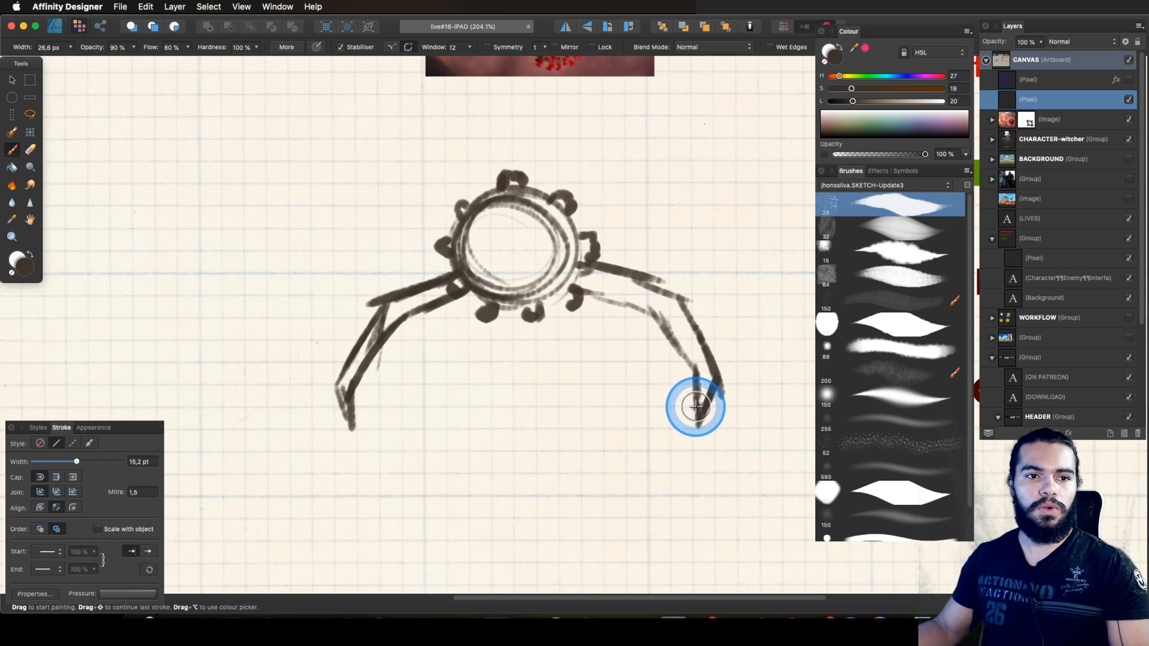
key("z")
mouse_move(689, 389)
left_mouse_down()
mouse_move(603, 372)
mouse_move(616, 313)
mouse_move(654, 321)
mouse_move(687, 371)
mouse_move(689, 400)
left_mouse_up()
key("b")
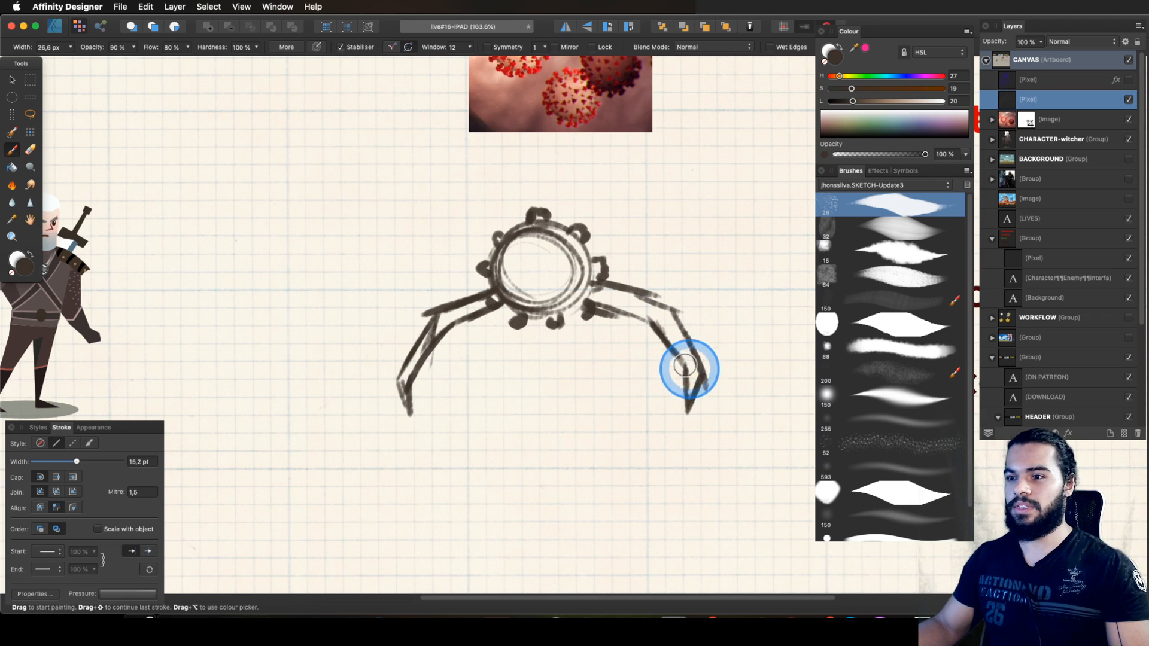
key("space")
left_click_drag(477, 333, 483, 312)
key("z")
key("b")
mouse_move(654, 293)
left_mouse_down()
mouse_move(613, 299)
mouse_move(599, 314)
mouse_move(623, 323)
mouse_move(623, 302)
mouse_move(662, 322)
left_mouse_up()
Step: Try a few face strokes inside the round body and undo the last one
key("z")
mouse_move(585, 314)
left_mouse_down()
mouse_move(600, 280)
mouse_move(537, 325)
left_mouse_up()
key("space")
mouse_move(536, 325)
left_mouse_down()
mouse_move(591, 336)
mouse_move(583, 306)
left_mouse_up()
key("v")
key("z")
mouse_move(501, 287)
left_mouse_down()
mouse_move(591, 299)
mouse_move(541, 291)
mouse_move(580, 255)
mouse_move(540, 266)
left_mouse_up()
key("space")
key("b")
key("z")
key("b")
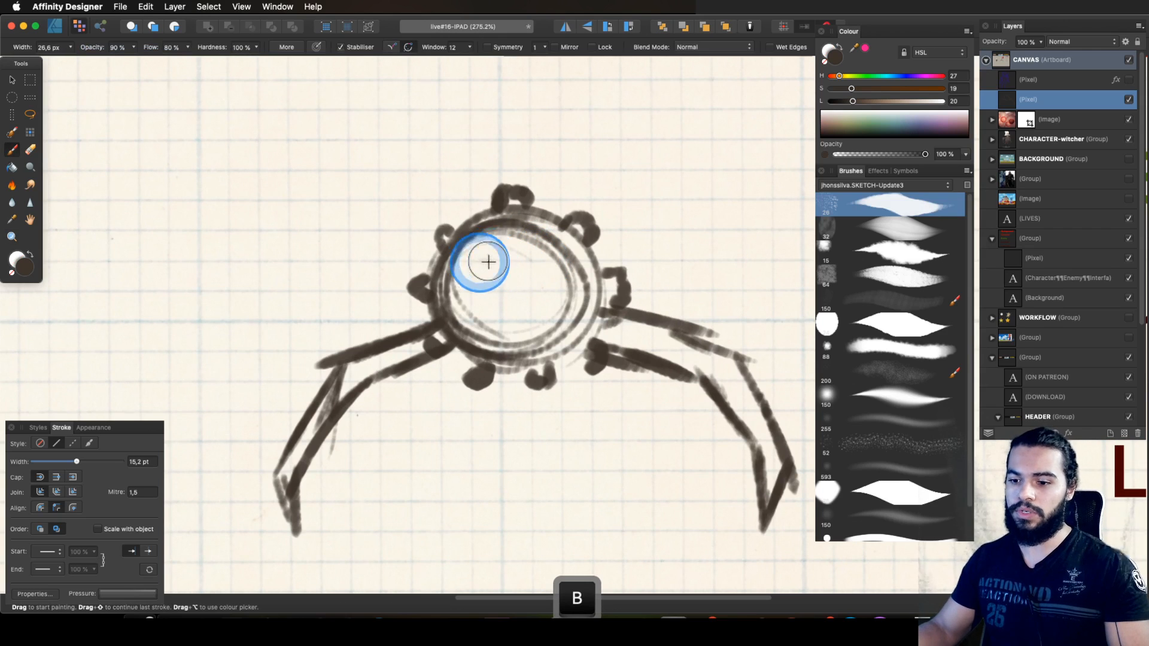
key("super+z")
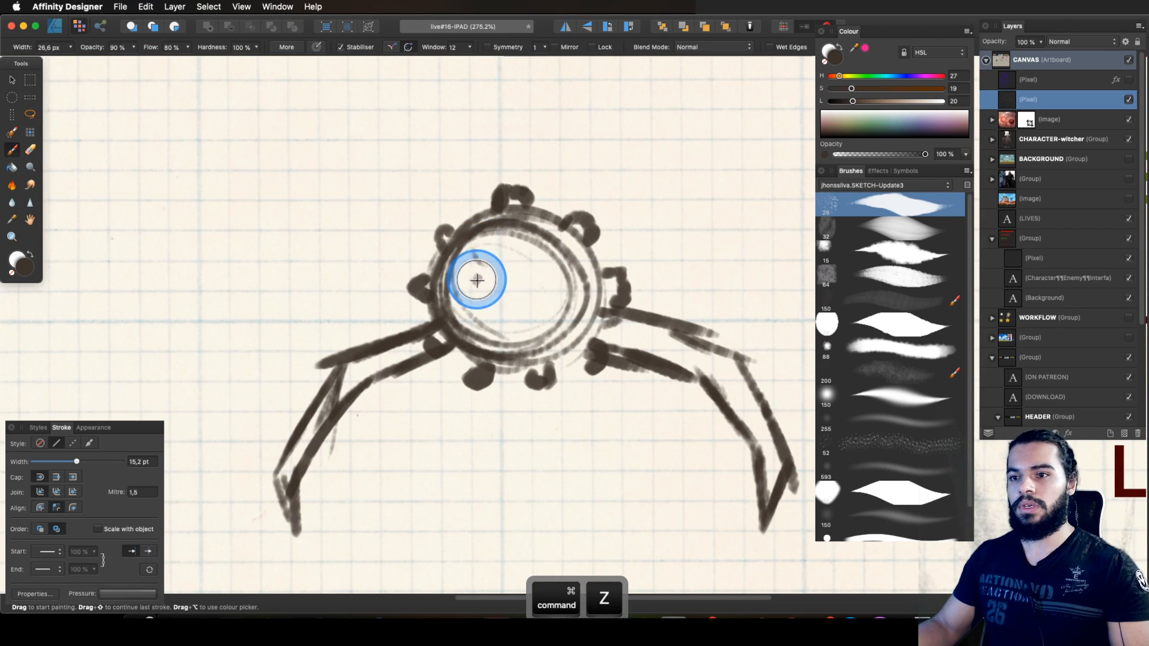
Step: Fade the sketch lines inside the body and along both legs with a soft, low-flow Eraser
key("e")
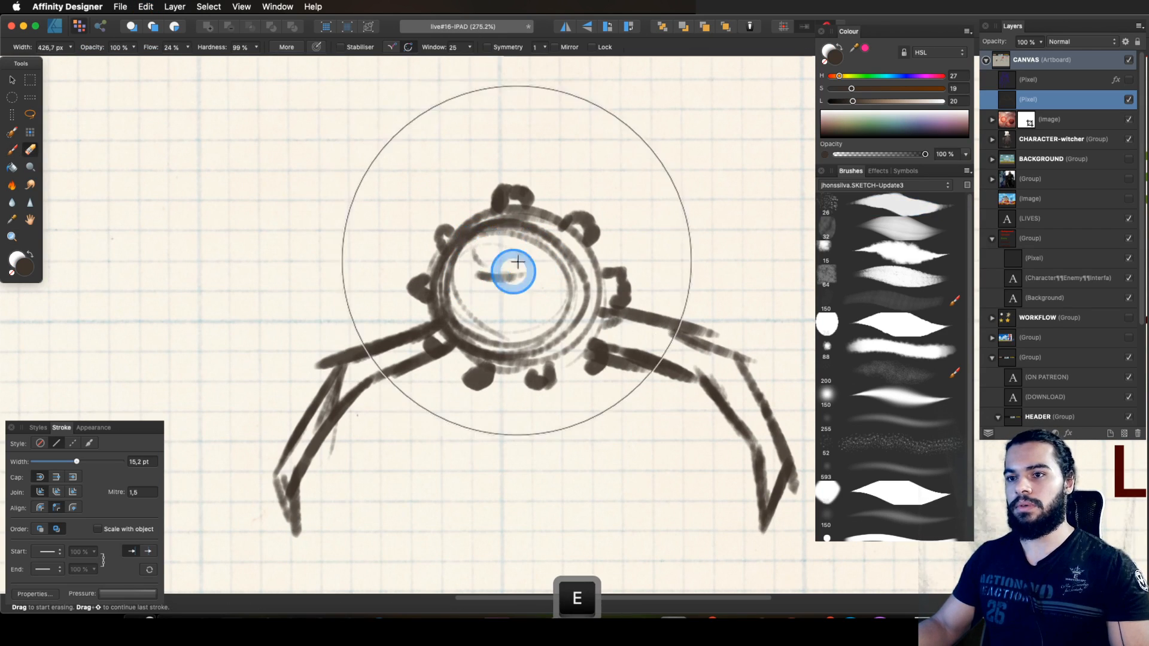
key("a")
mouse_move(558, 271)
left_mouse_down()
mouse_move(396, 304)
mouse_move(536, 273)
mouse_move(485, 300)
mouse_move(508, 262)
mouse_move(544, 281)
mouse_move(498, 279)
mouse_move(484, 301)
mouse_move(500, 283)
left_mouse_up()
left_click_drag(380, 382, 350, 391)
mouse_move(343, 376)
left_mouse_down()
mouse_move(368, 363)
mouse_move(359, 418)
left_mouse_up()
left_click_drag(669, 341, 756, 325)
left_click_drag(421, 364, 435, 352)
Step: Try redrawing the left leg's upper and lower contours with the 26.6 px brush, undoing the strokes
key("b")
left_click_drag(355, 359, 407, 335)
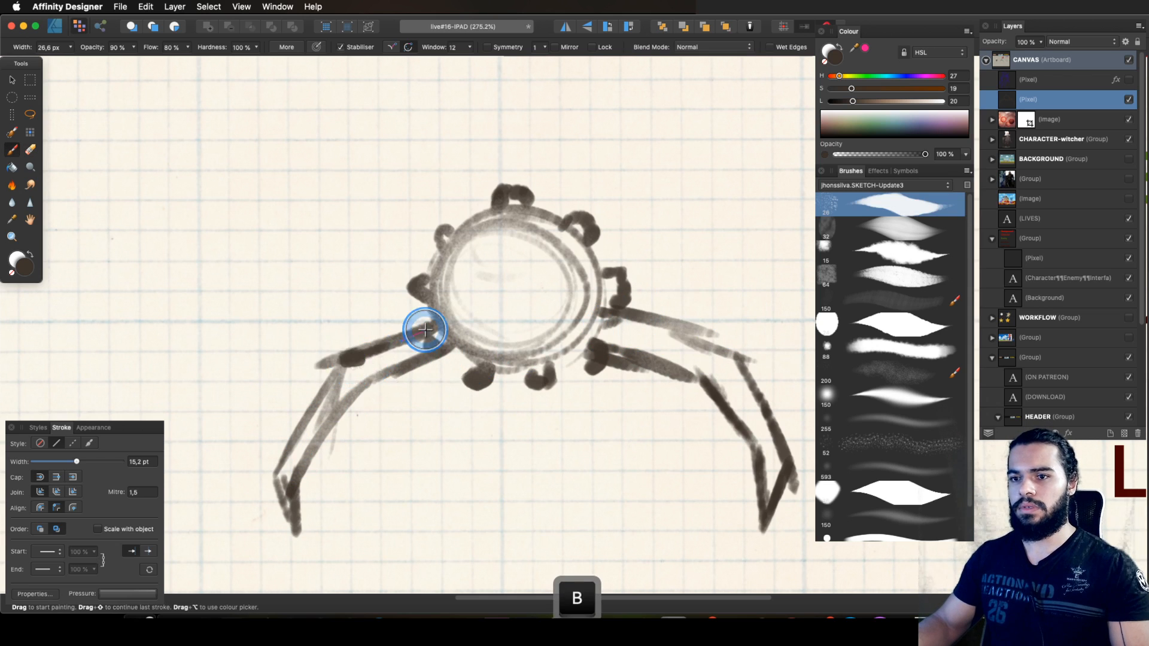
key("super+z")
mouse_move(348, 356)
left_mouse_down()
mouse_move(386, 370)
mouse_move(385, 350)
mouse_move(344, 371)
mouse_move(281, 467)
left_mouse_up()
key("a")
key("a")
key("super+z")
key("super+z")
Step: Redraw the left leg's contours with thinner strokes, adjusting the brush width to 14.7 px
left_click_drag(326, 372, 288, 448)
key("a")
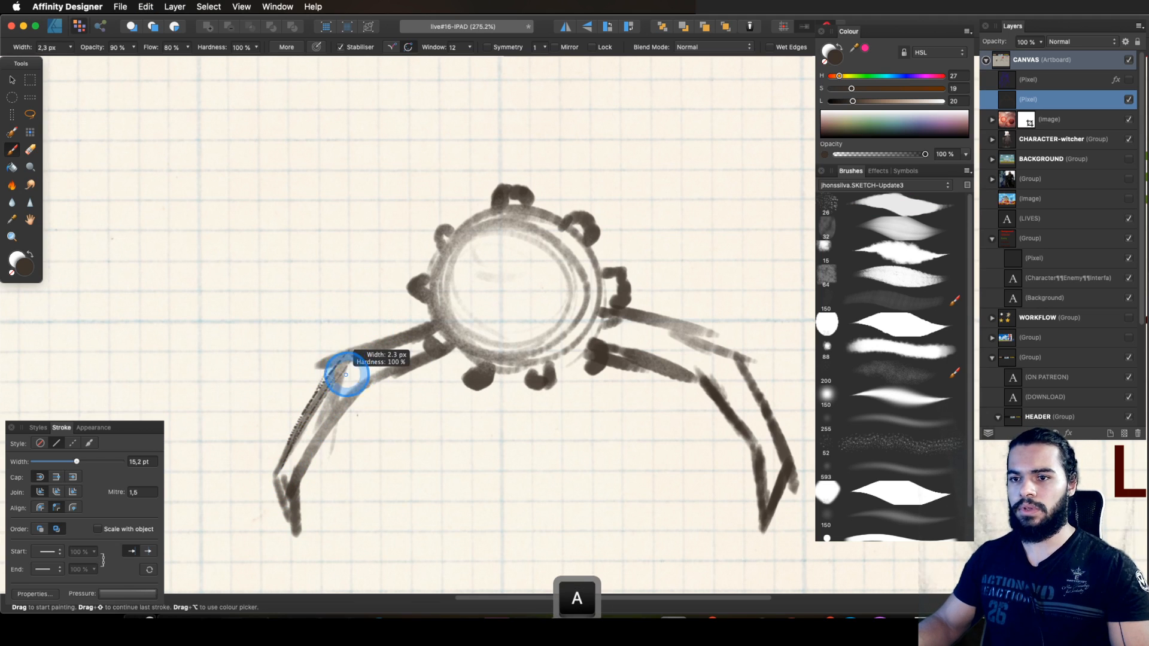
mouse_move(353, 375)
left_mouse_down()
mouse_move(307, 435)
mouse_move(402, 336)
mouse_move(413, 297)
left_mouse_up()
key("space")
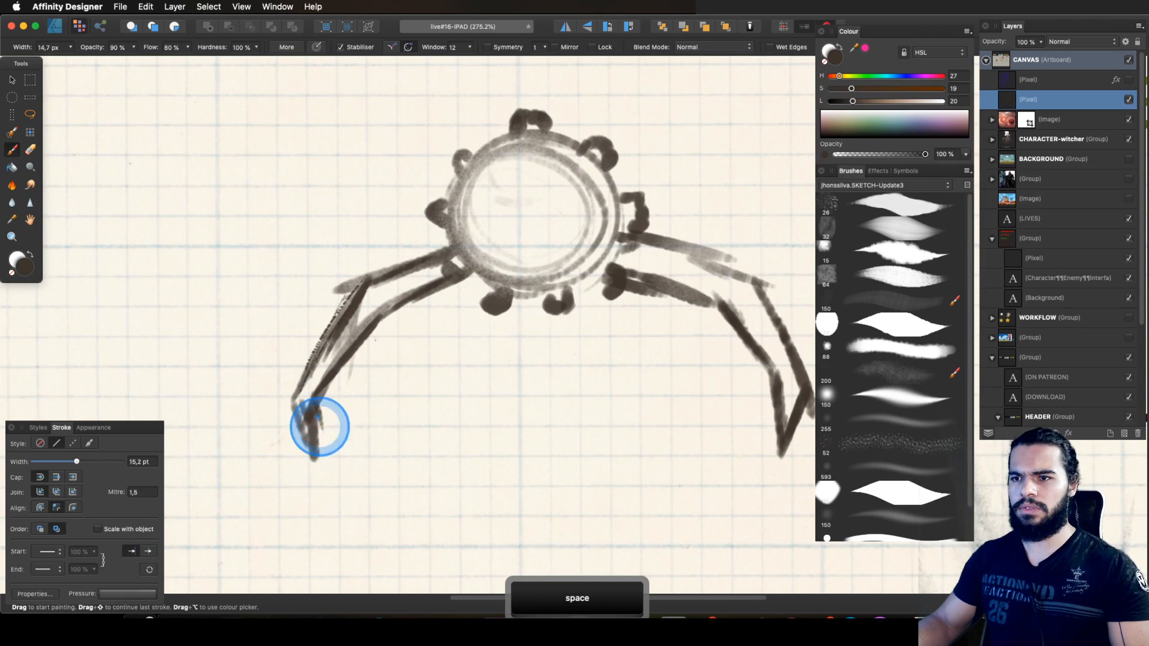
Step: Redraw the upper and lower contours of the right leg's first segment with the thinner brush
key("space")
left_click_drag(535, 346, 475, 354)
left_click_drag(545, 275, 637, 292)
left_click_drag(574, 244, 659, 278)
key("space")
left_click_drag(631, 262, 633, 305)
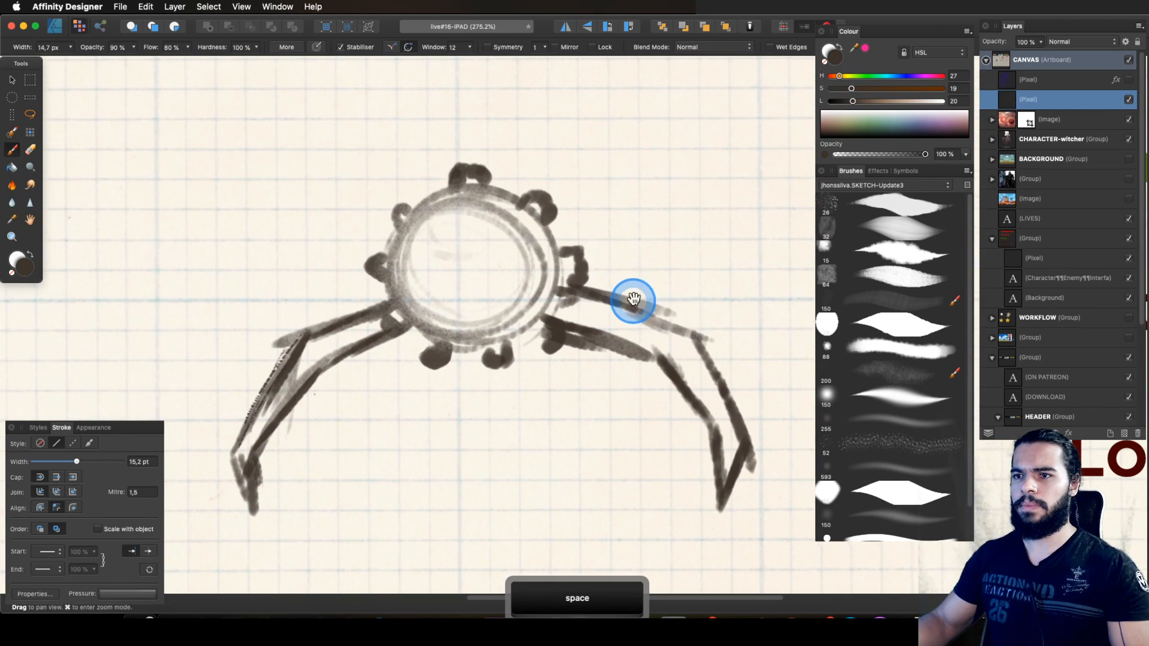
Step: Draw two triangular facial shapes joined along a slanted line inside the round body
key("z")
mouse_move(422, 250)
left_mouse_down()
mouse_move(509, 236)
mouse_move(457, 269)
mouse_move(443, 264)
mouse_move(429, 286)
left_mouse_up()
key("b")
mouse_move(482, 256)
left_mouse_down()
mouse_move(505, 244)
mouse_move(532, 251)
mouse_move(436, 259)
mouse_move(423, 288)
mouse_move(449, 268)
left_mouse_up()
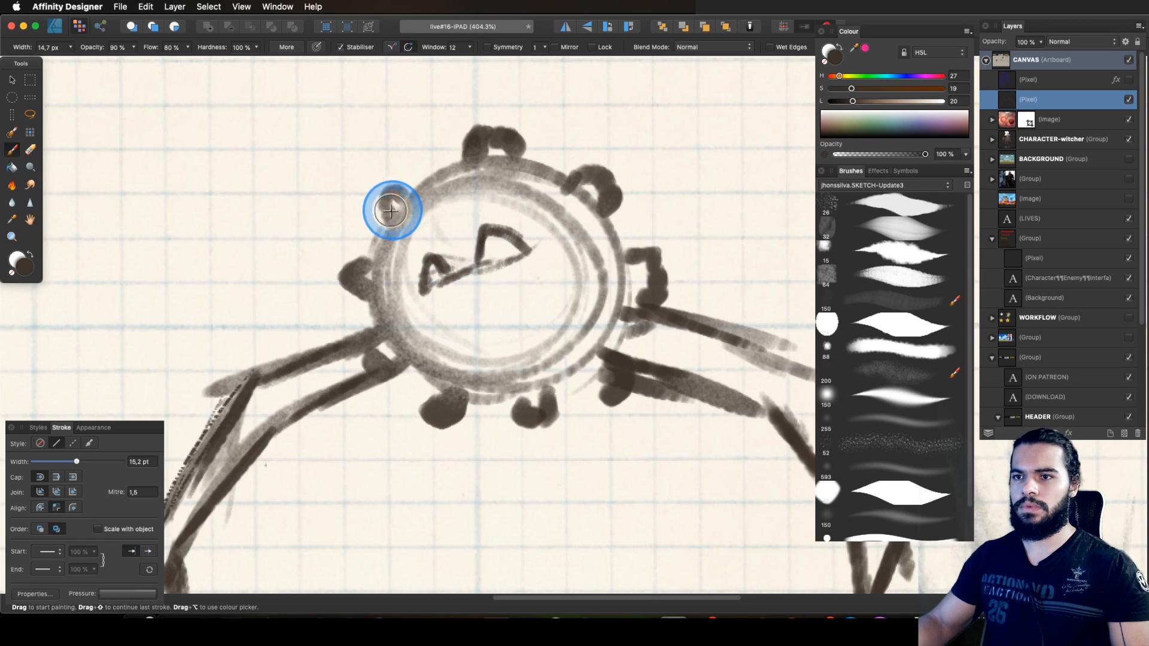
Step: Sketch an oval eye at the body's upper edge, above the triangular facial shapes
key("z")
left_click_drag(473, 189, 530, 172)
key("b")
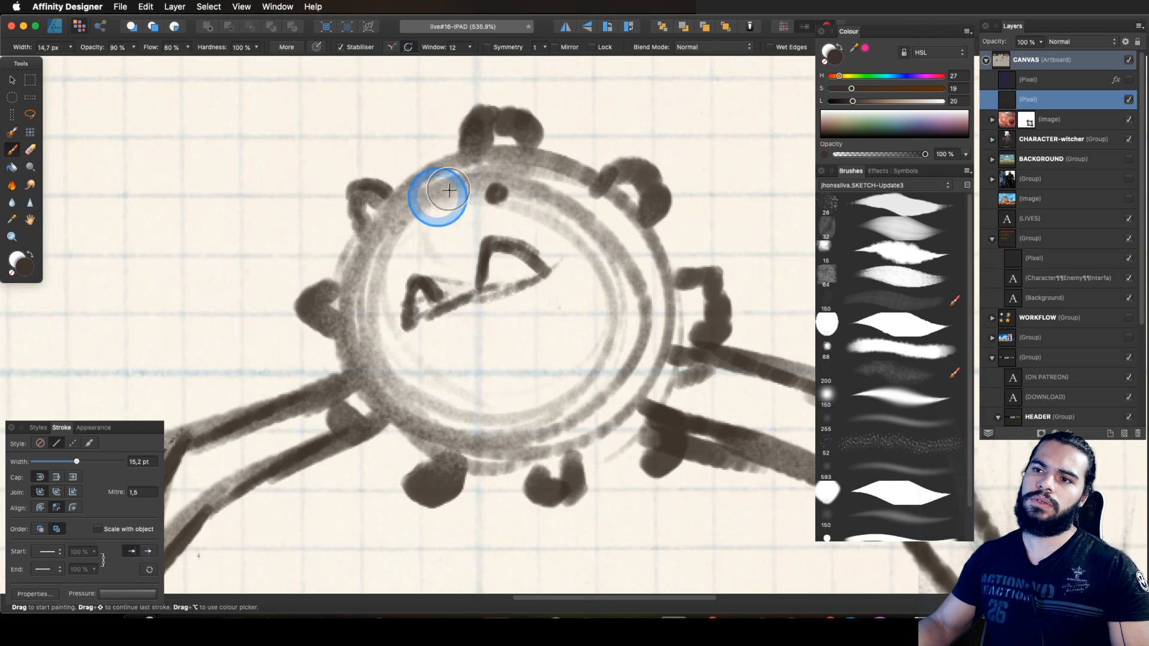
mouse_move(443, 216)
left_mouse_down()
mouse_move(473, 178)
mouse_move(409, 226)
left_mouse_up()
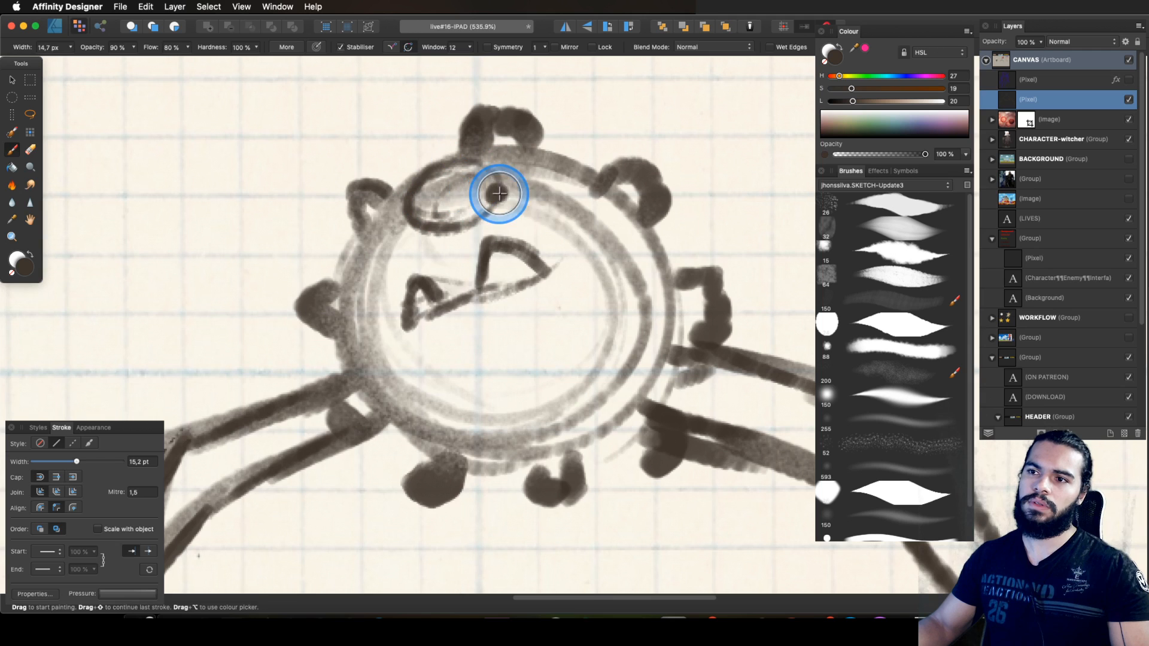
Step: Clean up the dot at the oval eye's right end, close its outline and paint a dark pupil inside
key("z")
left_click_drag(500, 188, 508, 192)
key("e")
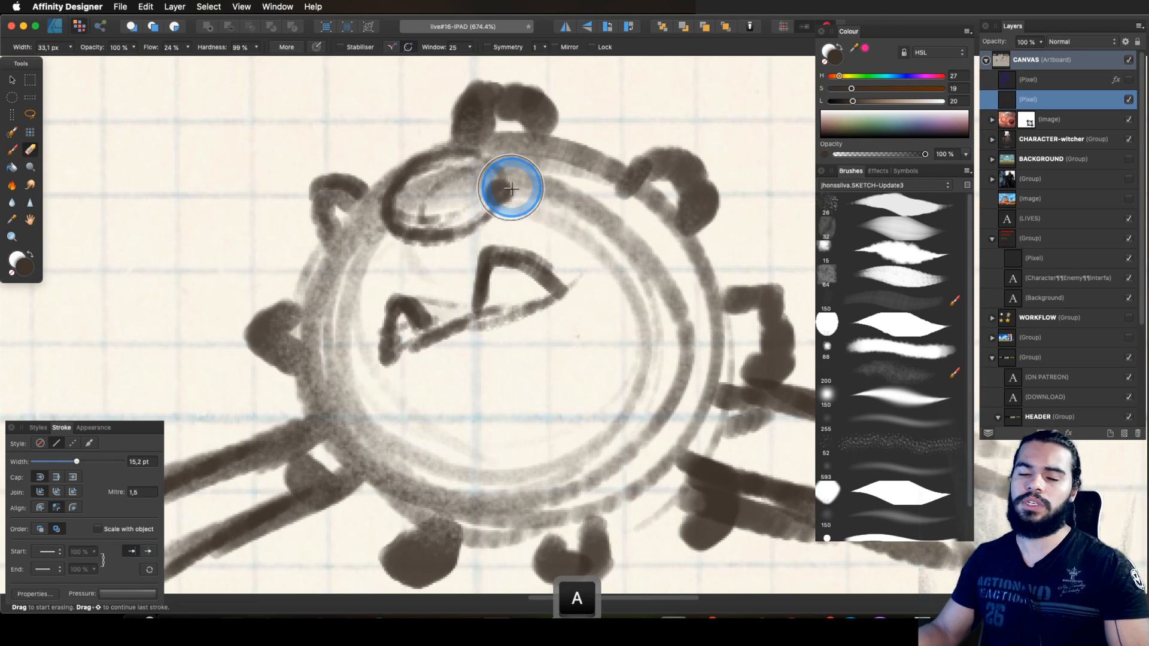
key("b")
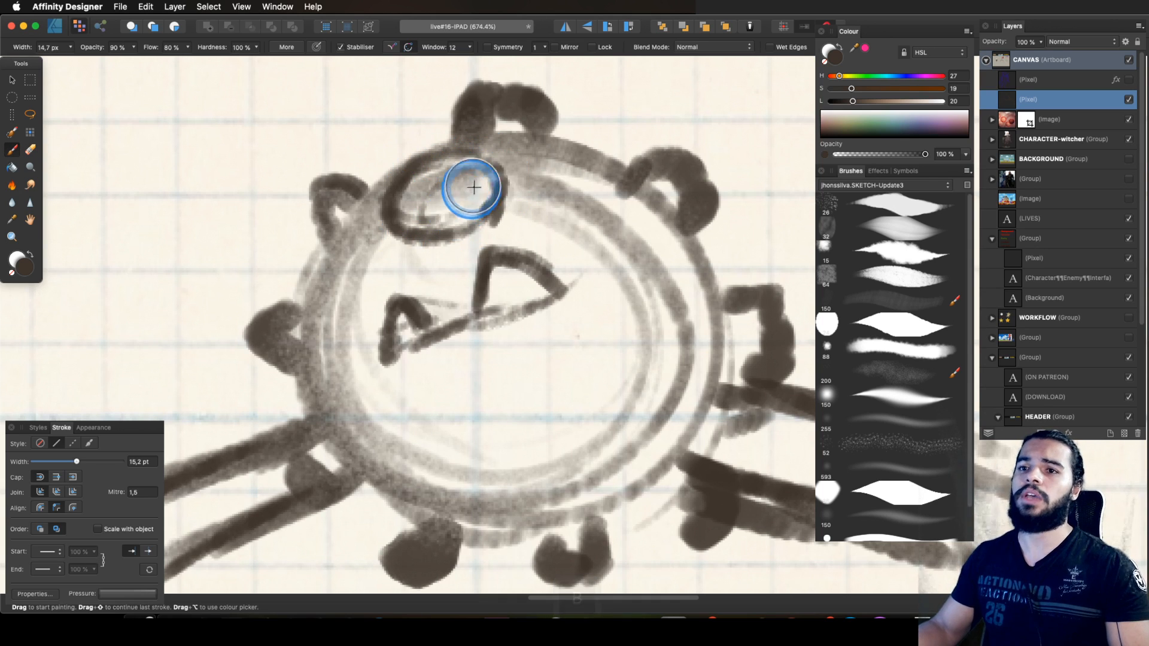
key("z")
mouse_move(525, 202)
left_mouse_down()
mouse_move(521, 251)
mouse_move(502, 219)
left_mouse_up()
key("space")
key("b")
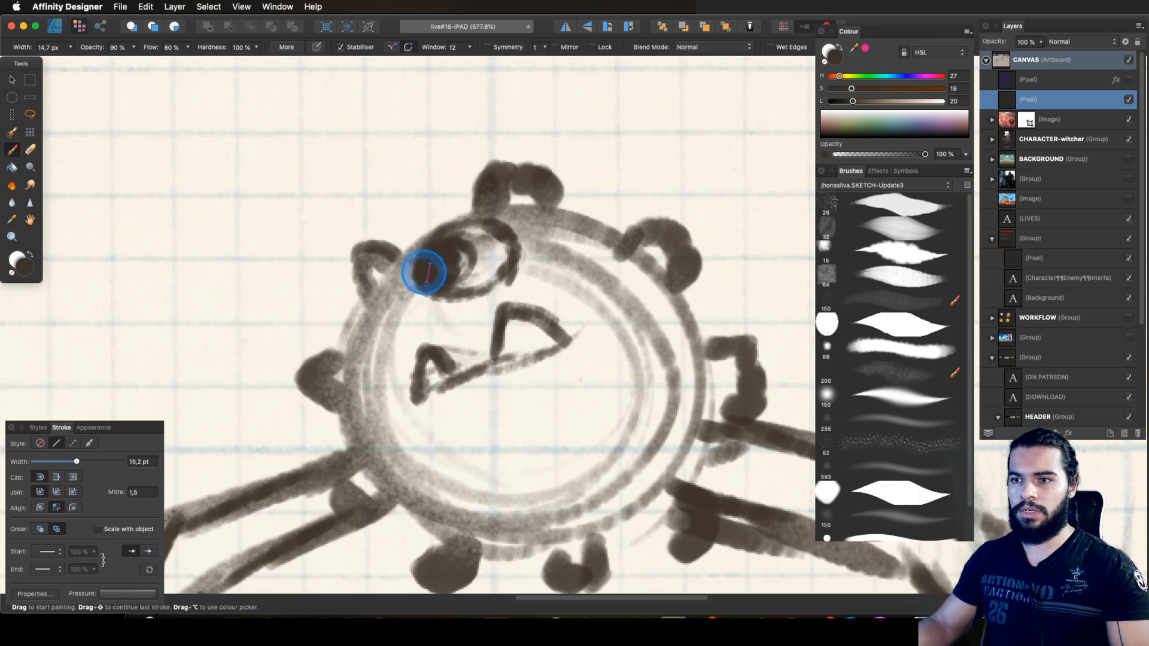
Step: Erase the oval eye and its pupil from the upper part of the body
key("space")
left_click_drag(450, 274, 211, 408)
key("z")
mouse_move(541, 260)
left_mouse_down()
mouse_move(268, 439)
mouse_move(474, 341)
mouse_move(611, 236)
left_mouse_up()
key("e")
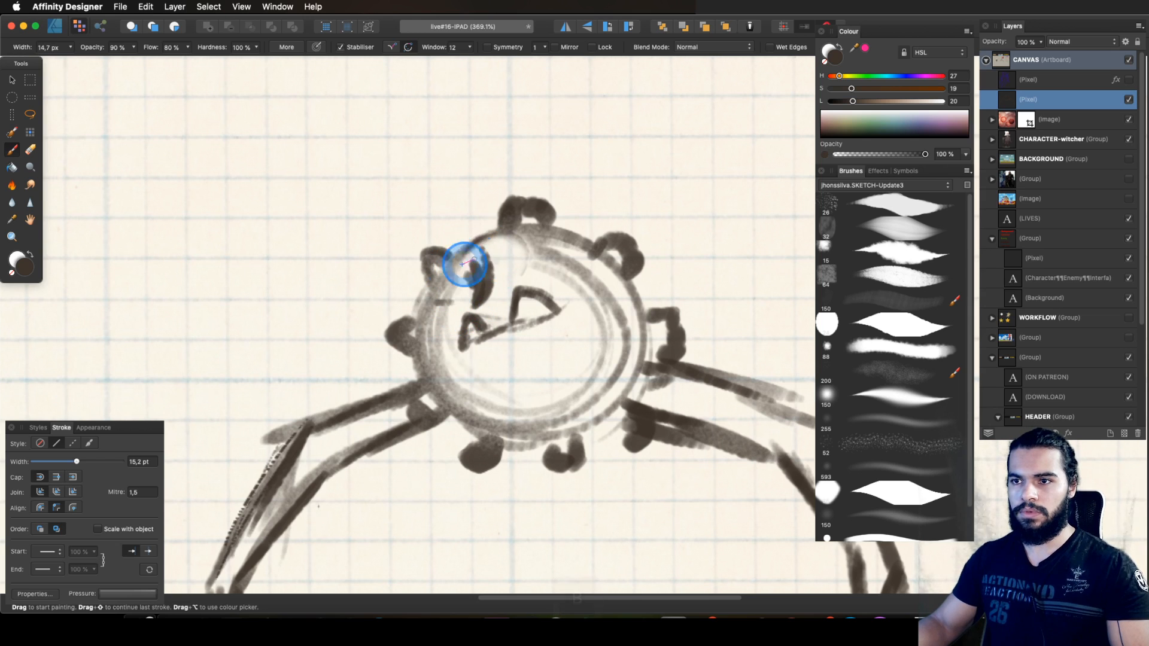
Step: Erase the leftover eye stroke, then lasso the two triangular mouth shapes and shift them slightly inside the body
key("e")
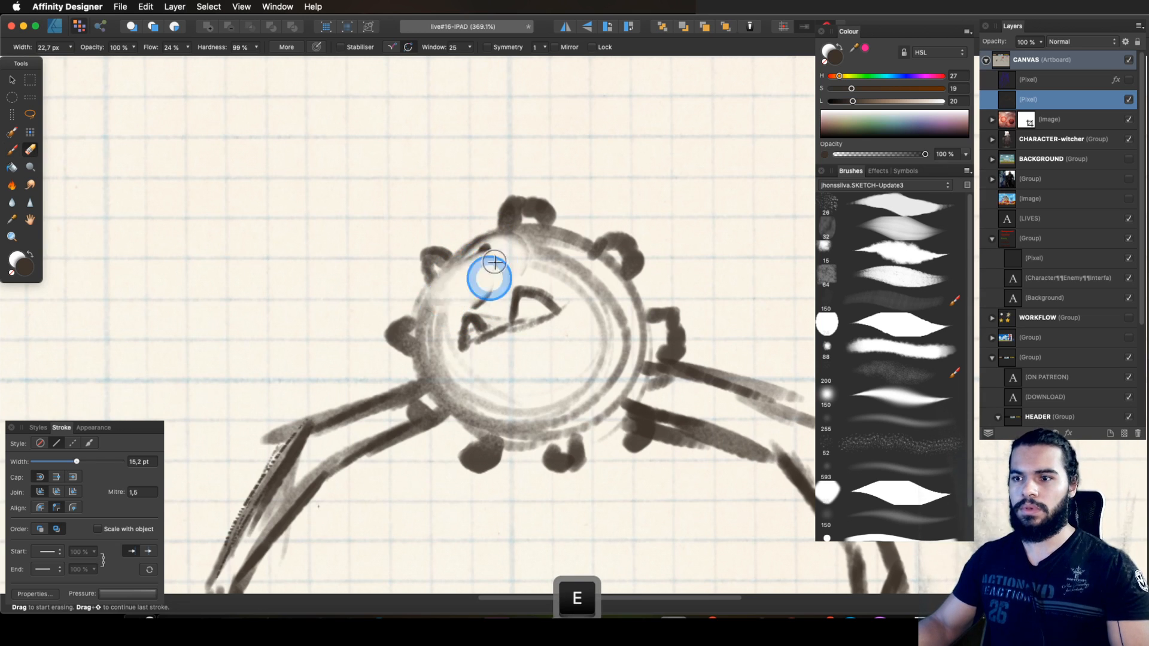
key("l")
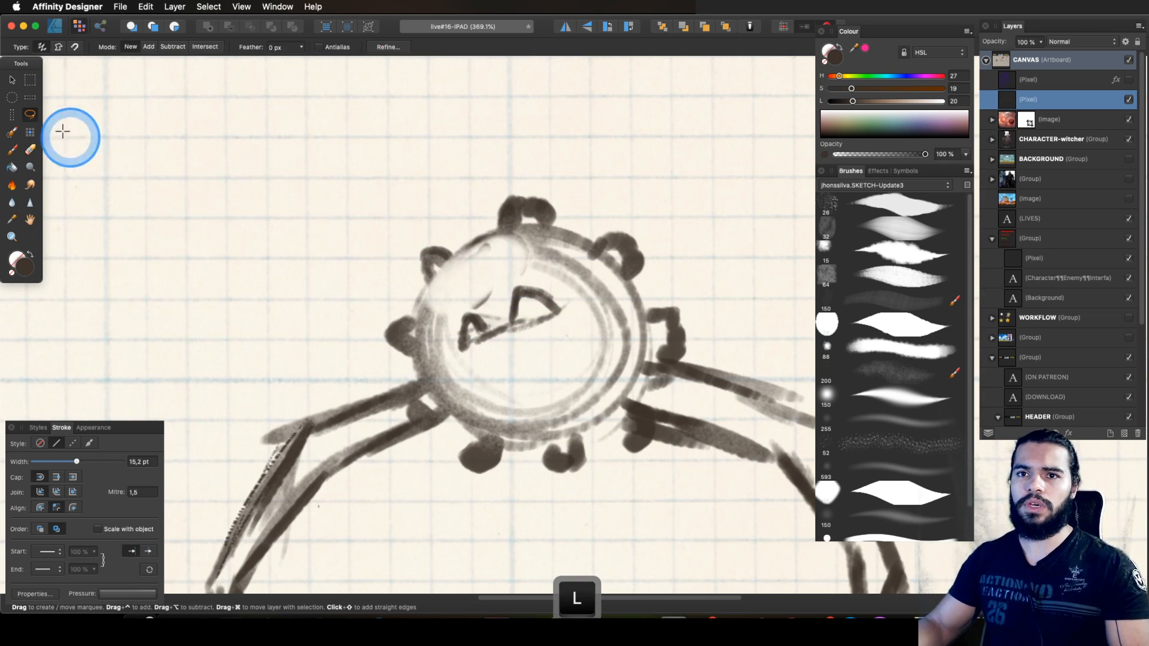
key("alt")
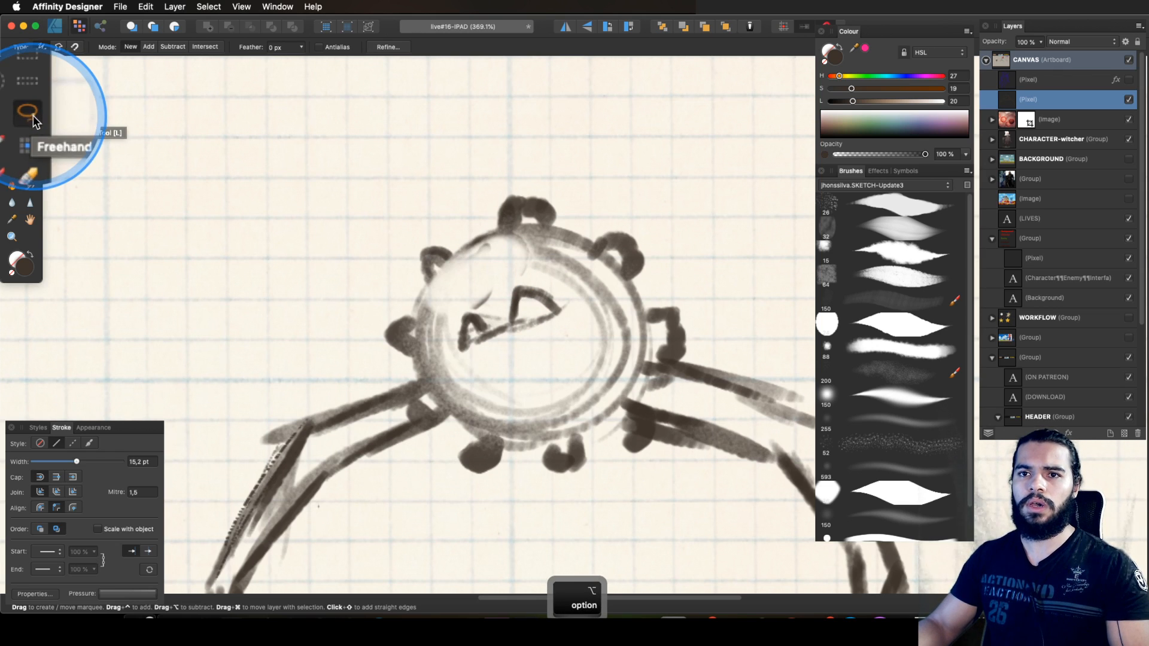
mouse_move(512, 277)
left_mouse_down()
mouse_move(476, 359)
mouse_move(532, 275)
left_mouse_up()
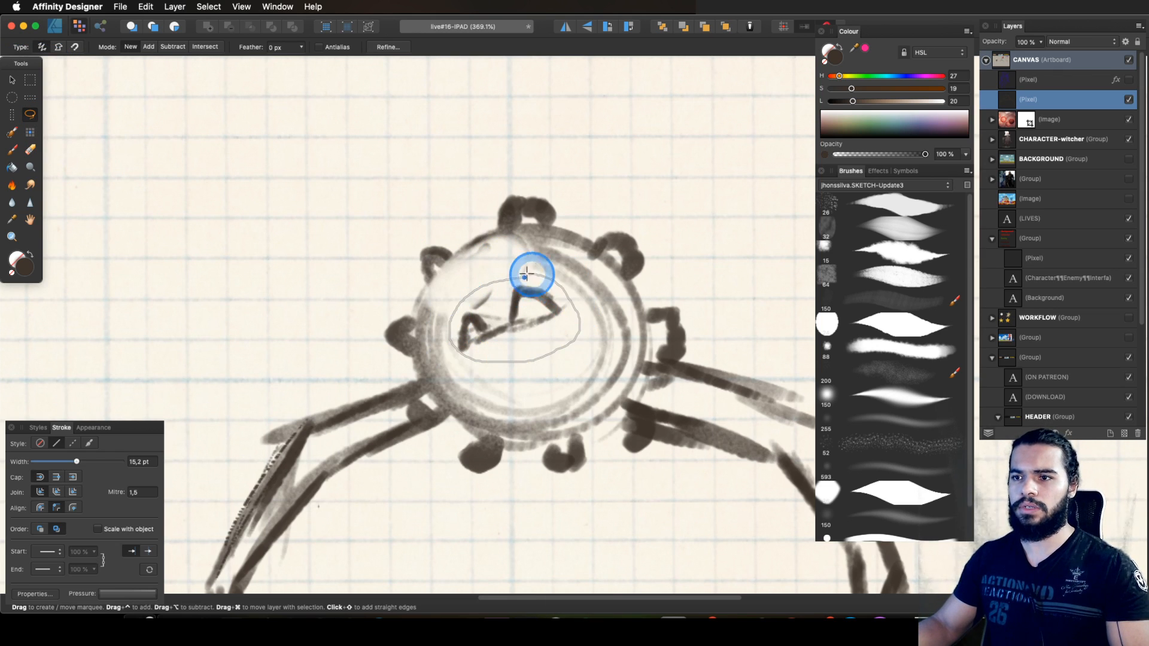
key("alt")
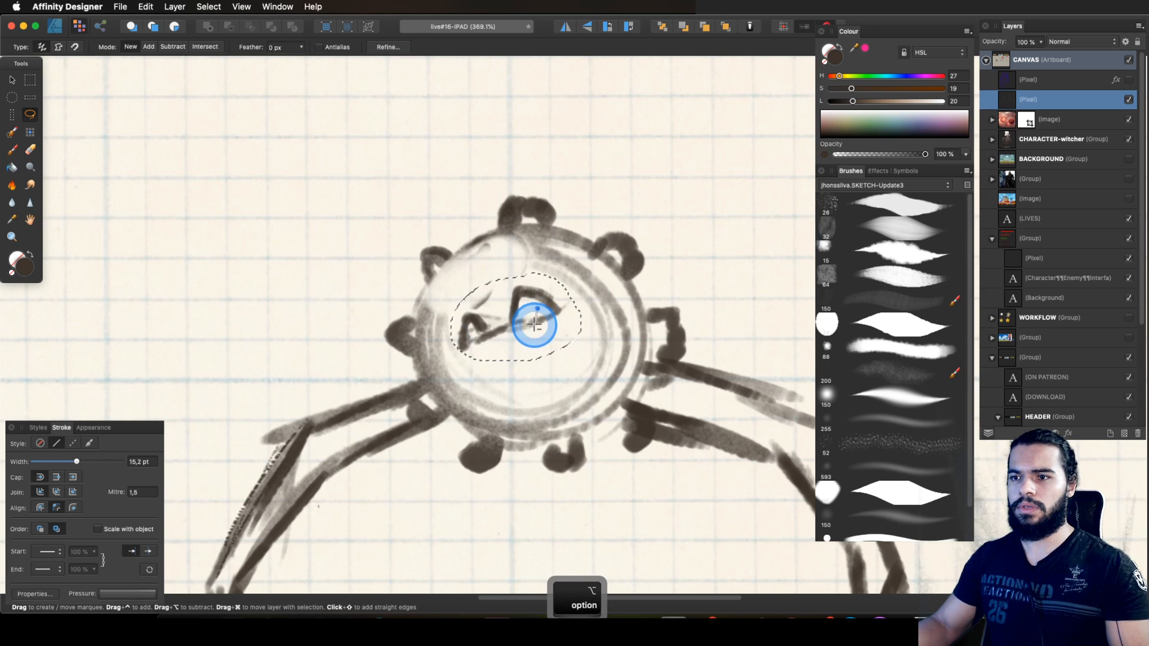
mouse_move(533, 337)
left_mouse_down()
mouse_move(529, 321)
mouse_move(533, 357)
mouse_move(528, 321)
left_mouse_up()
left_click_drag(528, 330, 550, 288)
key("super+d")
scroll(530, 313, "down", 3)
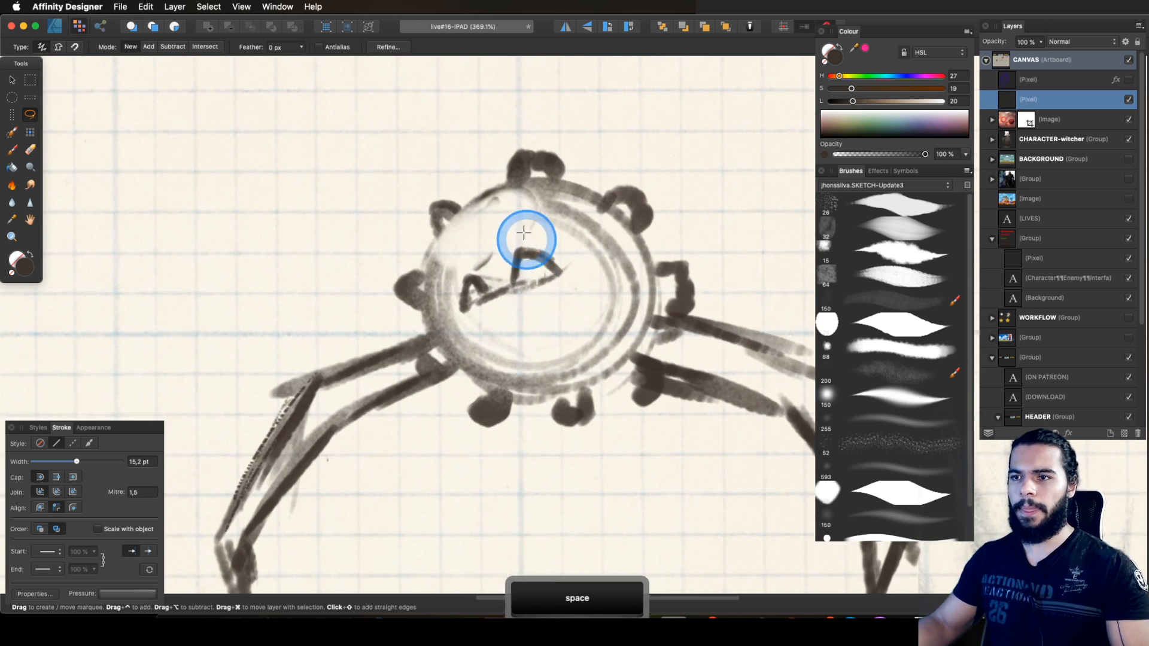
Step: Draw an angry eye above the triangular mouth shapes with a slanted brow, a lower lid line and a round dark pupil
key("b")
key("z")
left_click_drag(502, 214, 533, 210)
key("b")
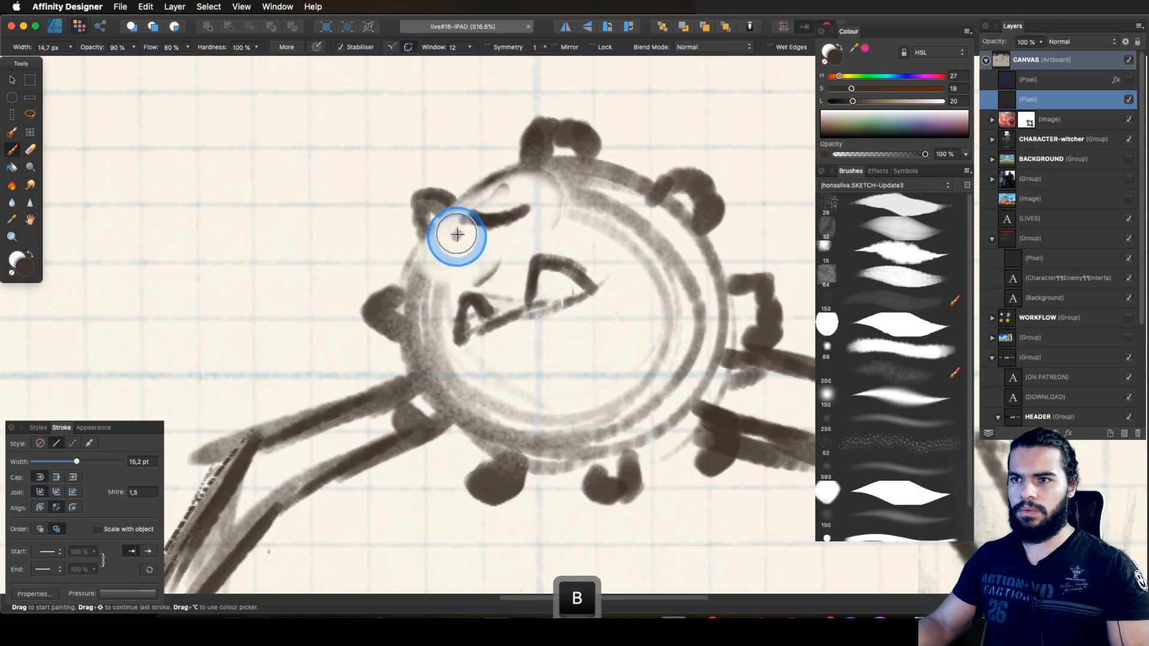
left_click_drag(468, 239, 460, 249)
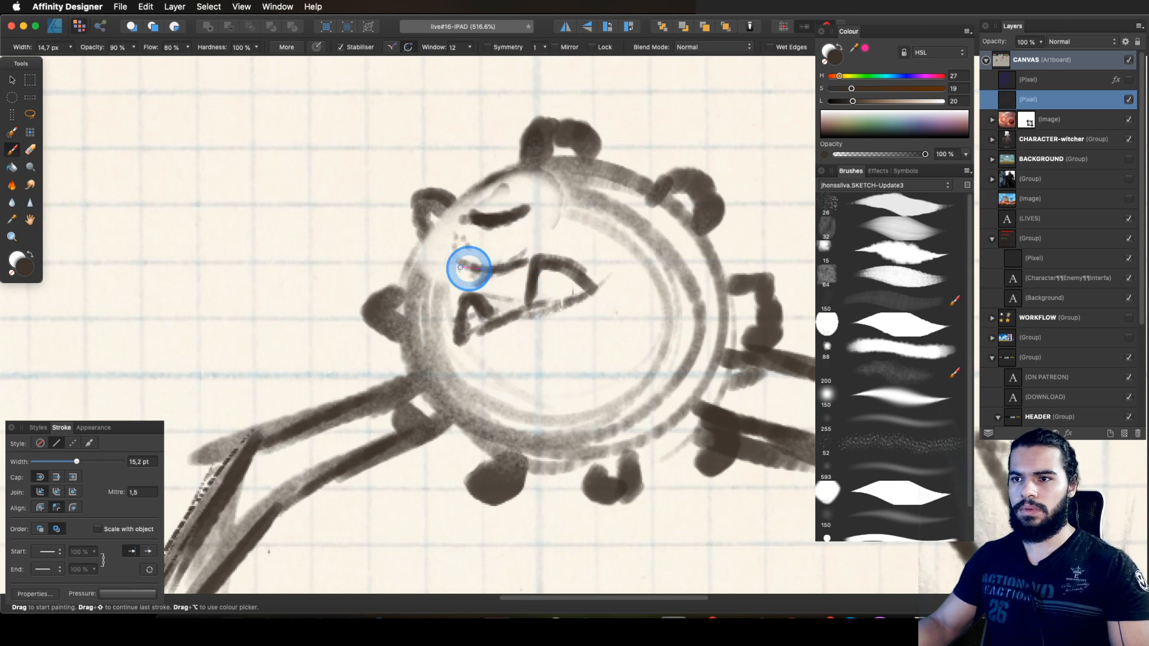
key("z")
left_click_drag(483, 256, 521, 254)
key("b")
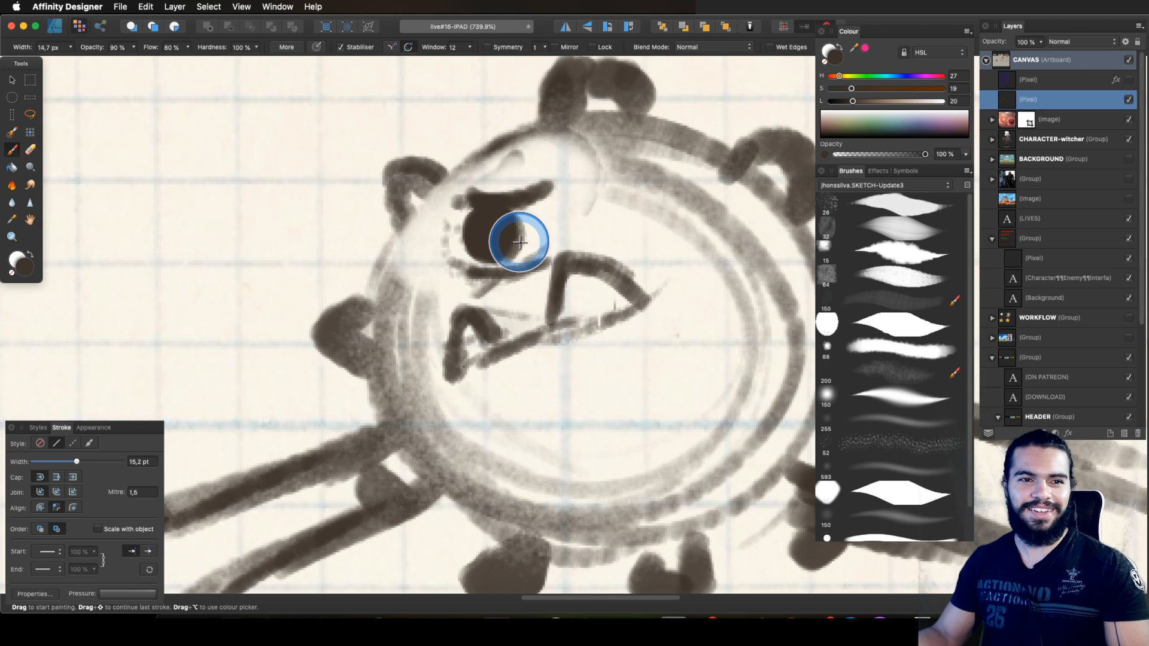
Step: Darken the outlines of the two triangular fangs along the slanted mouth line
key("z")
left_click_drag(539, 244, 515, 234)
key("space")
key("b")
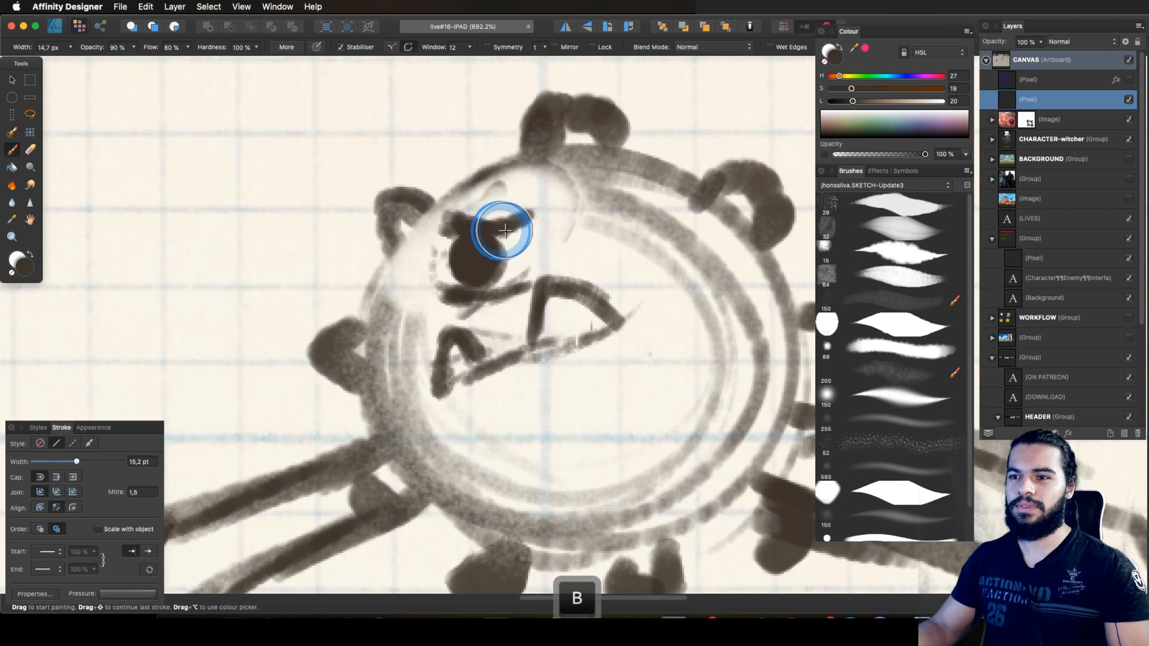
mouse_move(540, 319)
left_mouse_down()
mouse_move(541, 284)
mouse_move(616, 321)
left_mouse_up()
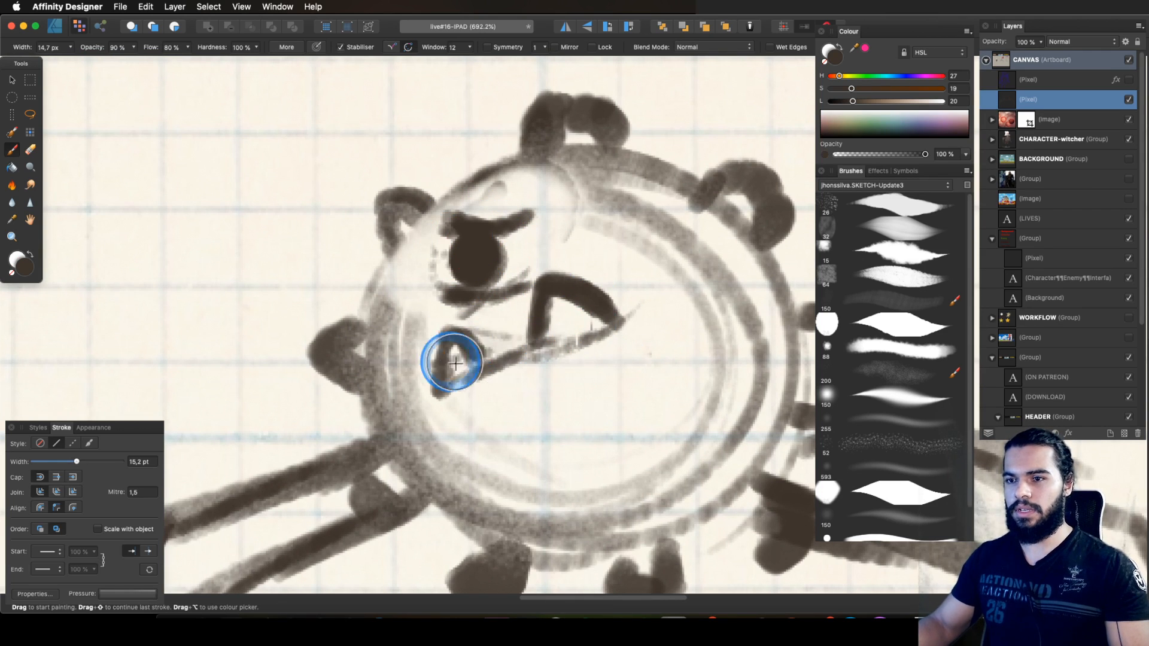
mouse_move(448, 336)
left_mouse_down()
mouse_move(465, 385)
mouse_move(608, 323)
mouse_move(472, 385)
mouse_move(609, 329)
mouse_move(453, 326)
mouse_move(438, 269)
mouse_move(508, 272)
left_mouse_up()
Step: Redraw the round body's outline with darker strokes between the knobs on its left side
key("z")
key("space")
key("b")
left_click_drag(576, 143, 590, 157)
key("space")
mouse_move(634, 211)
left_mouse_down()
mouse_move(620, 142)
mouse_move(594, 223)
mouse_move(385, 318)
left_mouse_up()
key("z")
key("b")
left_click_drag(462, 335, 516, 370)
key("z")
left_click_drag(557, 370, 362, 392)
key("space")
mouse_move(362, 392)
left_mouse_down()
mouse_move(531, 353)
mouse_move(533, 339)
mouse_move(560, 351)
left_mouse_up()
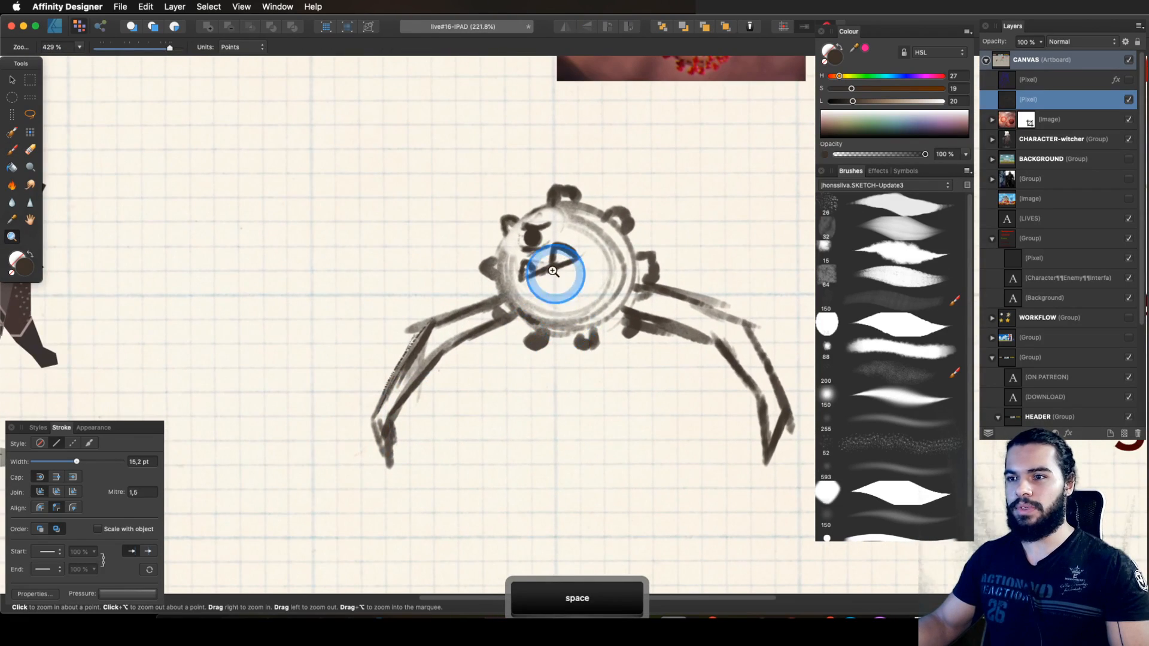
Step: Darken the rest of the round body's outline along its right, upper and lower edges
left_click(507, 227)
key("b")
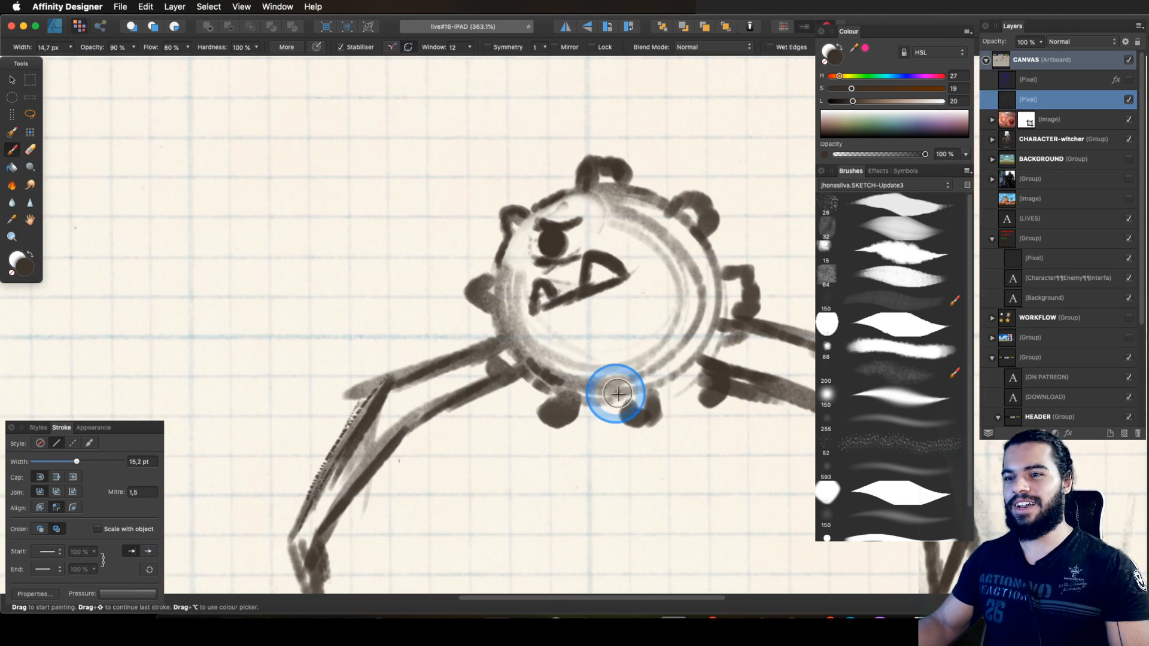
key("space")
left_click_drag(721, 300, 676, 285)
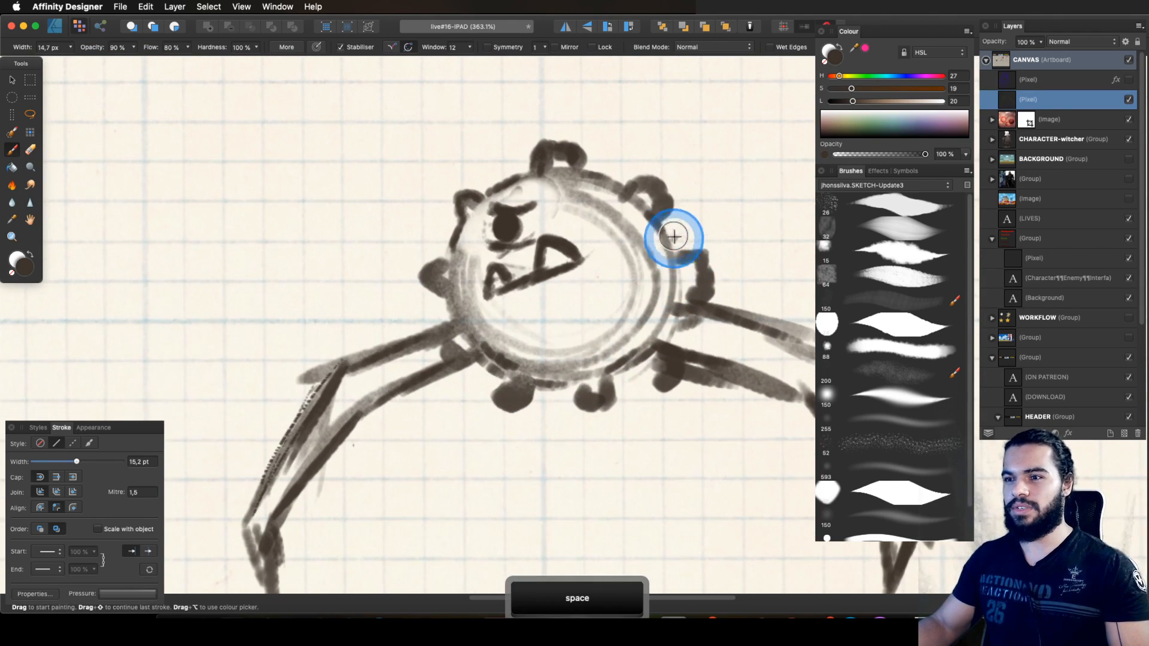
left_click_drag(557, 170, 544, 153)
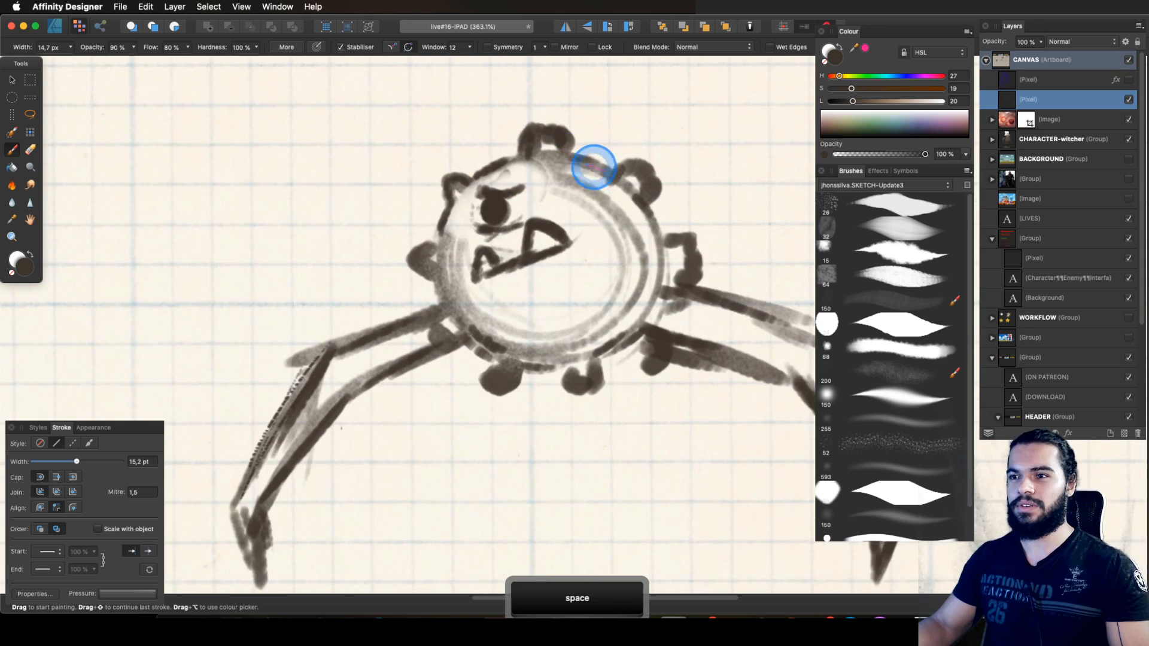
left_click_drag(602, 261, 593, 217)
left_click_drag(509, 331, 425, 360)
Step: Sketch a light oval below the creature, just inside its left leg
key("z")
key("super+z")
left_click_drag(533, 366, 305, 442)
key("space")
left_click_drag(419, 422, 473, 377)
key("b")
key("space")
mouse_move(578, 317)
left_mouse_down()
mouse_move(488, 357)
mouse_move(484, 377)
mouse_move(605, 234)
mouse_move(536, 343)
mouse_move(575, 380)
mouse_move(486, 372)
mouse_move(506, 338)
mouse_move(537, 393)
mouse_move(507, 405)
left_mouse_up()
left_click(521, 371)
key("b")
left_click_drag(547, 354, 508, 407)
Step: Sketch a small round virus with a double outline and short knobs, outside the creature's left leg
key("space")
left_click_drag(393, 352, 501, 339)
mouse_move(360, 309)
left_mouse_down()
mouse_move(342, 357)
mouse_move(405, 290)
mouse_move(384, 313)
mouse_move(333, 325)
mouse_move(418, 268)
mouse_move(352, 300)
mouse_move(341, 379)
mouse_move(414, 368)
left_mouse_up()
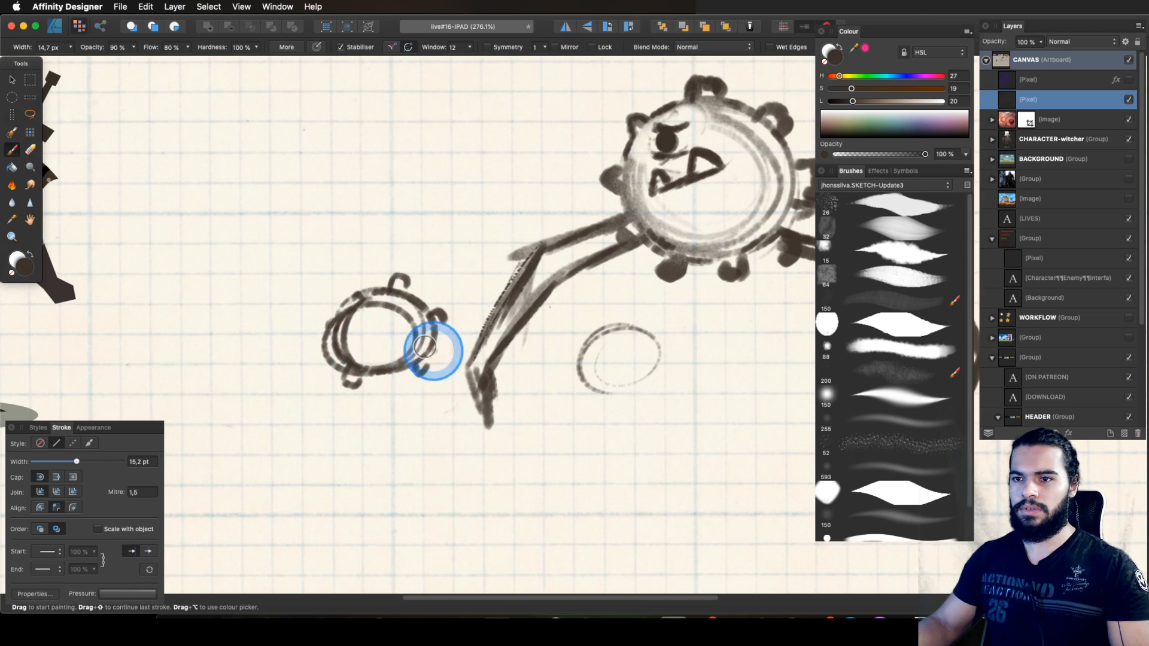
left_click(352, 286)
Step: Add extra lower leg lines under the left and right legs where they meet the round body
key("z")
left_click_drag(643, 239, 530, 260)
key("space")
mouse_move(563, 277)
left_mouse_down()
mouse_move(410, 338)
mouse_move(680, 299)
left_mouse_up()
key("b")
mouse_move(418, 323)
left_mouse_down()
mouse_move(480, 324)
mouse_move(508, 302)
left_mouse_up()
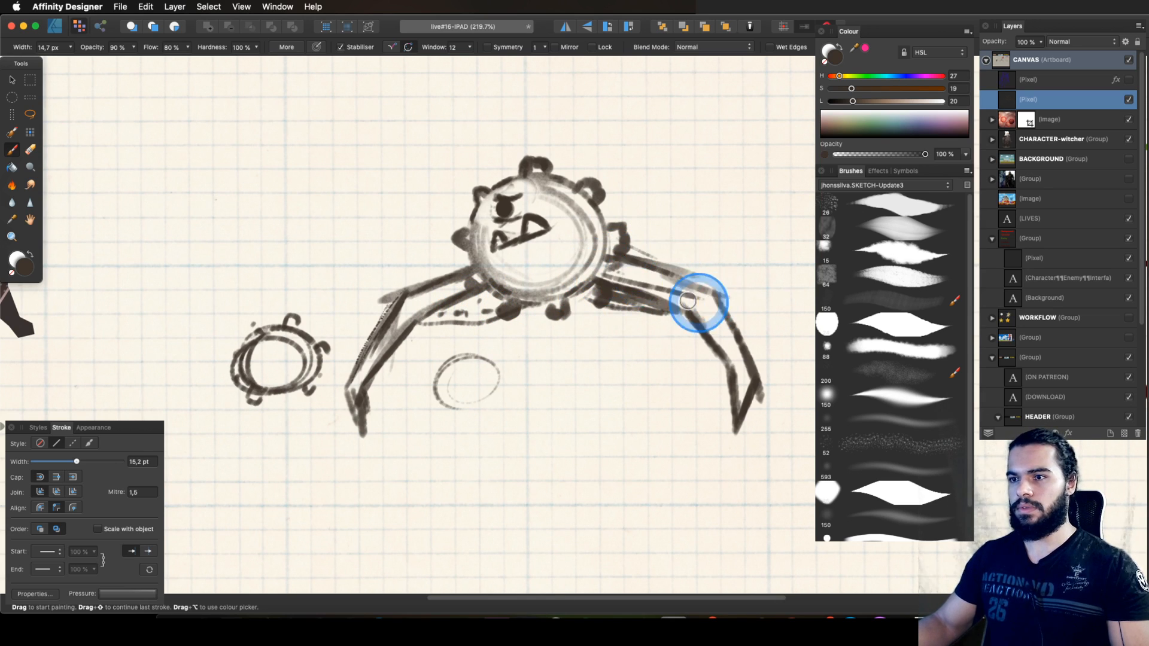
mouse_move(527, 308)
left_mouse_down()
mouse_move(586, 350)
mouse_move(566, 302)
mouse_move(585, 369)
left_mouse_up()
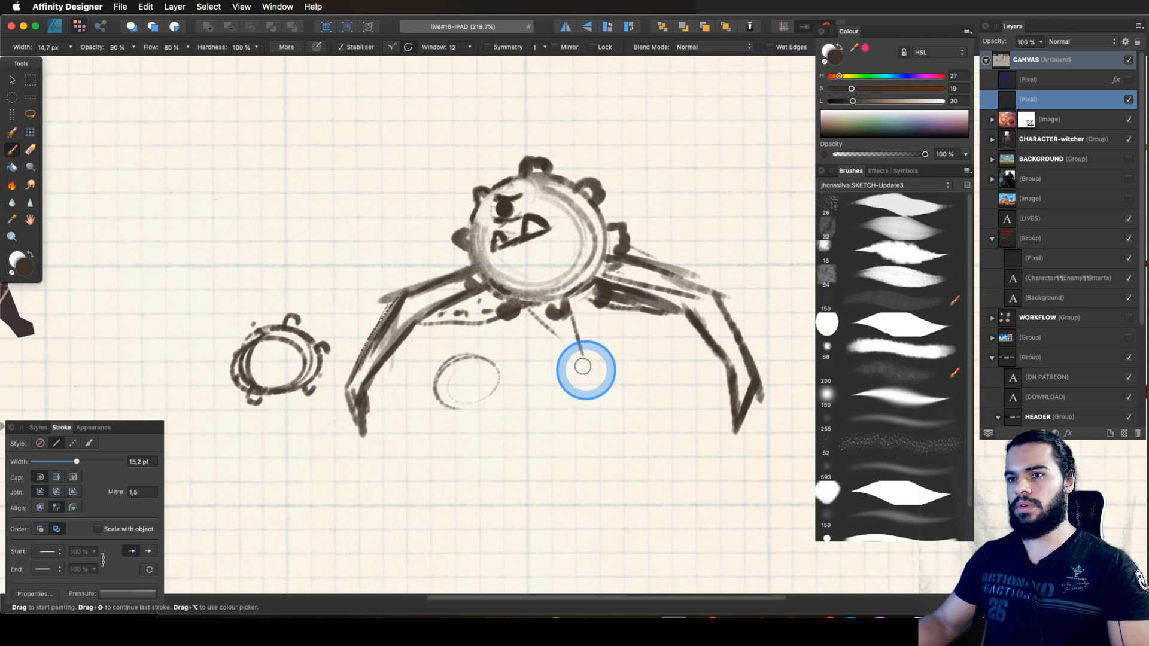
key("super+z")
key("super+z")
Step: Sketch short spikes on the body's left side and a bent leg line beneath the body
key("space")
left_click_drag(583, 194, 585, 265)
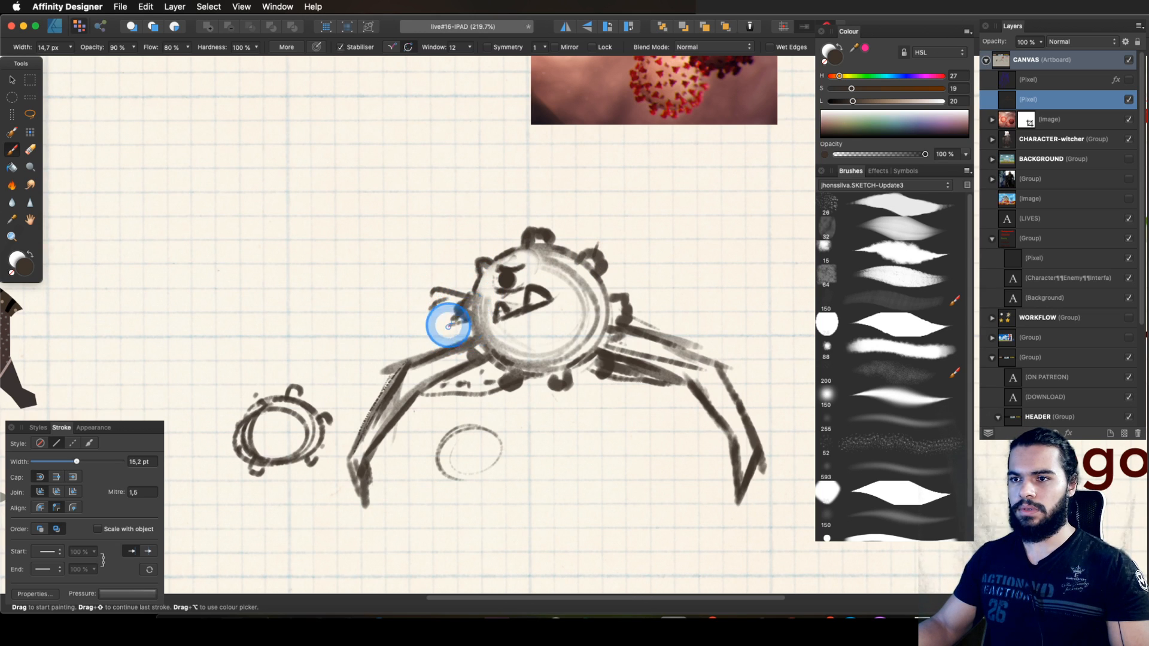
key("z")
left_click_drag(478, 365, 330, 434)
key("space")
left_click_drag(527, 365, 581, 327)
key("b")
mouse_move(547, 370)
left_mouse_down()
mouse_move(506, 384)
mouse_move(517, 412)
left_mouse_up()
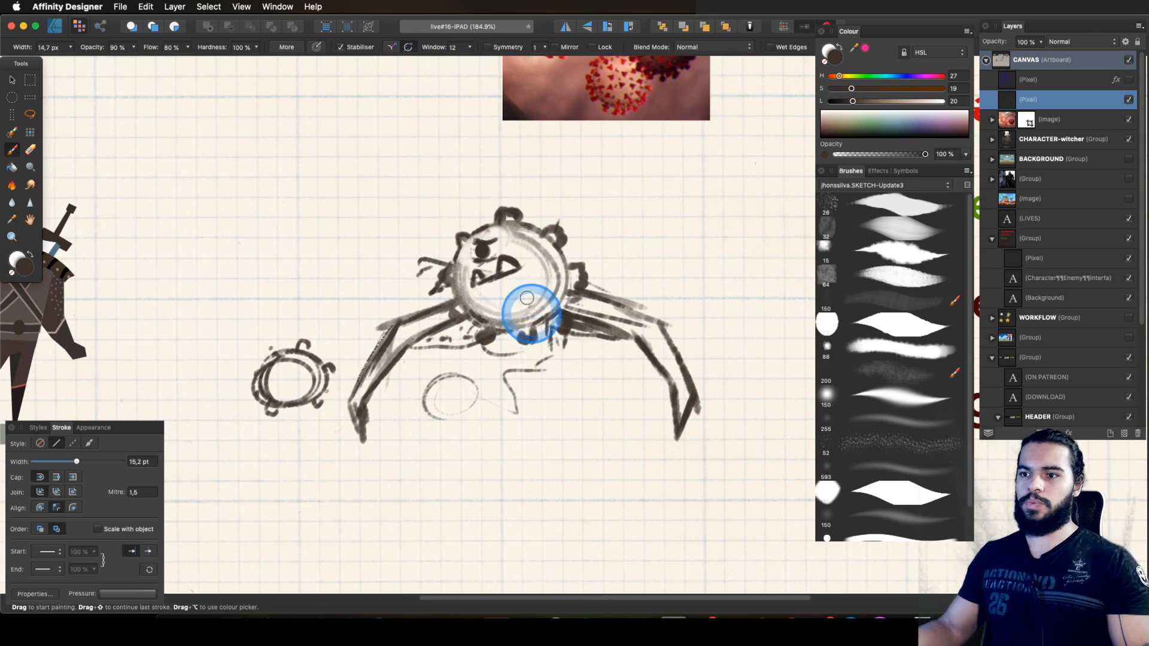
left_click_drag(537, 340, 460, 283)
Step: Lasso the creature's round body and copy it onto a separate pixel layer beside the original
key("space")
key("l")
mouse_move(370, 326)
left_mouse_down()
mouse_move(440, 304)
mouse_move(469, 326)
mouse_move(595, 318)
mouse_move(621, 331)
mouse_move(568, 326)
mouse_move(579, 317)
left_mouse_up()
key("Escape")
key("v")
key("space")
Step: Erase the spider legs on both sides of the copied body
key("e")
key("a")
mouse_move(392, 386)
left_mouse_down()
mouse_move(344, 405)
mouse_move(405, 354)
mouse_move(427, 427)
mouse_move(513, 380)
mouse_move(514, 329)
left_mouse_up()
key("a")
key("a")
key("a")
mouse_move(657, 326)
left_mouse_down()
mouse_move(672, 289)
mouse_move(683, 391)
mouse_move(713, 366)
left_mouse_up()
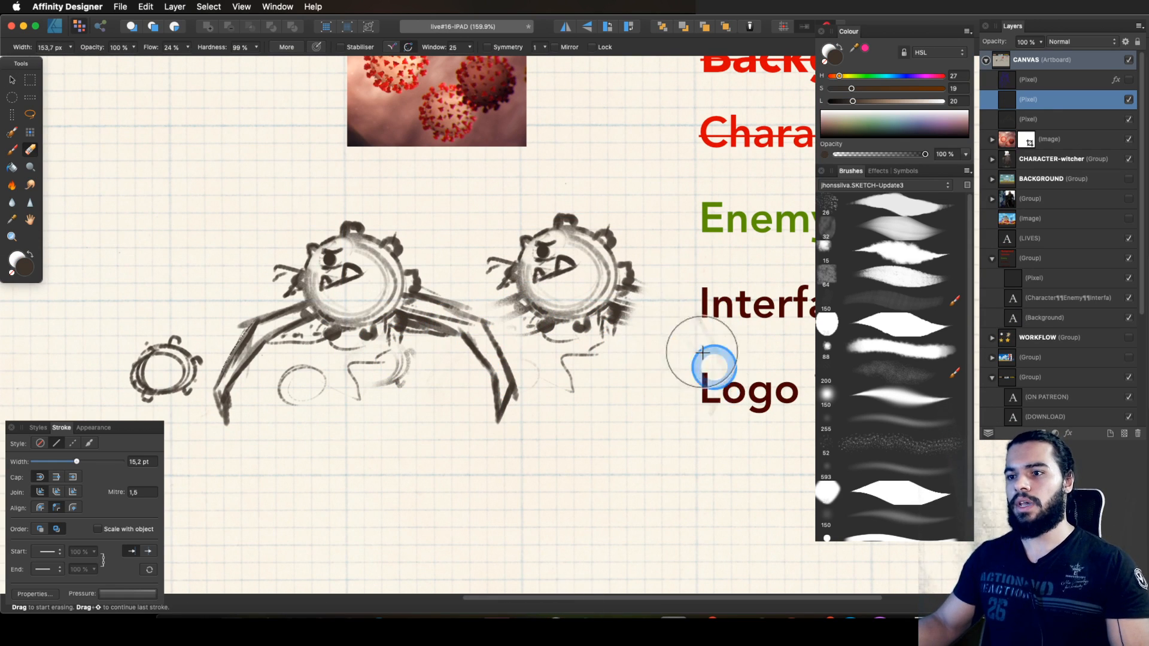
Step: Reposition the copied body in the empty space to the right of the spider sketch
key("z")
left_click_drag(610, 348, 456, 388)
key("space")
key("v")
mouse_move(391, 315)
left_mouse_down()
mouse_move(441, 305)
mouse_move(372, 313)
left_mouse_up()
left_click(431, 326)
left_click(590, 309)
left_click_drag(590, 308, 543, 308)
Step: Erase stray leg traces around the copied body and nudge it slightly into place
key("z")
key("e")
mouse_move(444, 350)
left_mouse_down()
mouse_move(412, 383)
mouse_move(470, 404)
mouse_move(596, 354)
mouse_move(654, 312)
left_mouse_up()
key("z")
key("v")
left_click_drag(596, 283, 596, 292)
key("e")
left_click_drag(726, 341, 692, 342)
Step: Sketch a short humanoid torso under the copied head with a curved right arm and a flat-footed left leg
key("b")
mouse_move(551, 315)
left_mouse_down()
mouse_move(574, 334)
mouse_move(624, 286)
left_mouse_up()
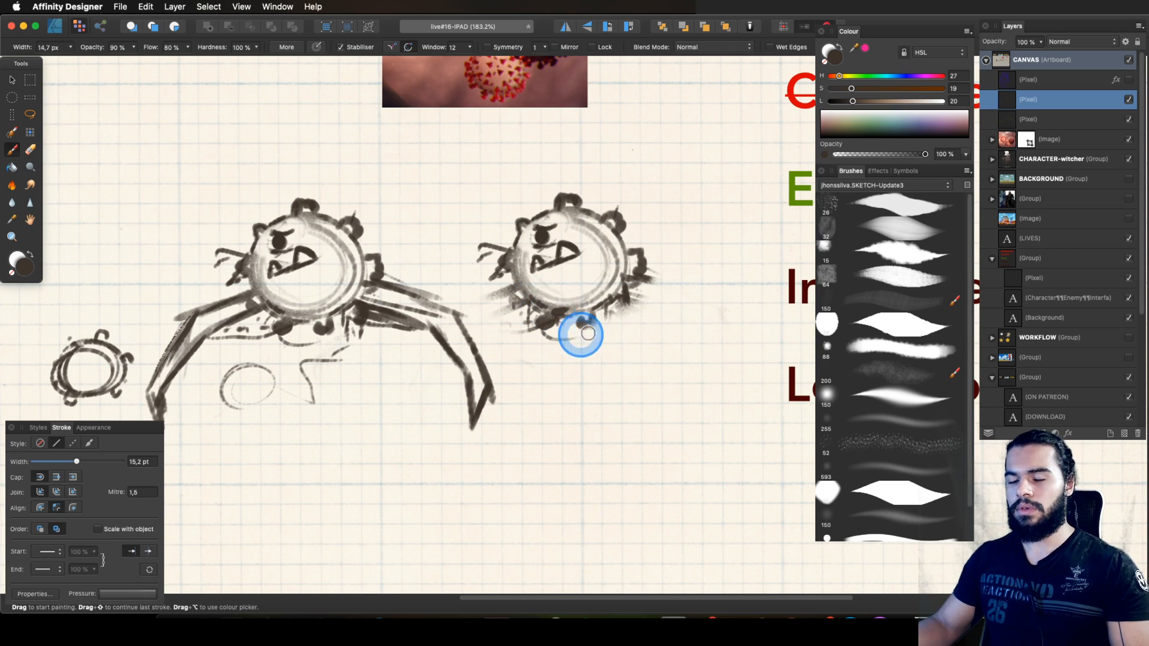
mouse_move(628, 305)
left_mouse_down()
mouse_move(579, 328)
mouse_move(565, 361)
left_mouse_up()
mouse_move(528, 309)
left_mouse_down()
mouse_move(562, 362)
mouse_move(539, 352)
mouse_move(636, 322)
mouse_move(635, 287)
left_mouse_up()
mouse_move(586, 363)
left_mouse_down()
mouse_move(632, 310)
mouse_move(636, 374)
left_mouse_up()
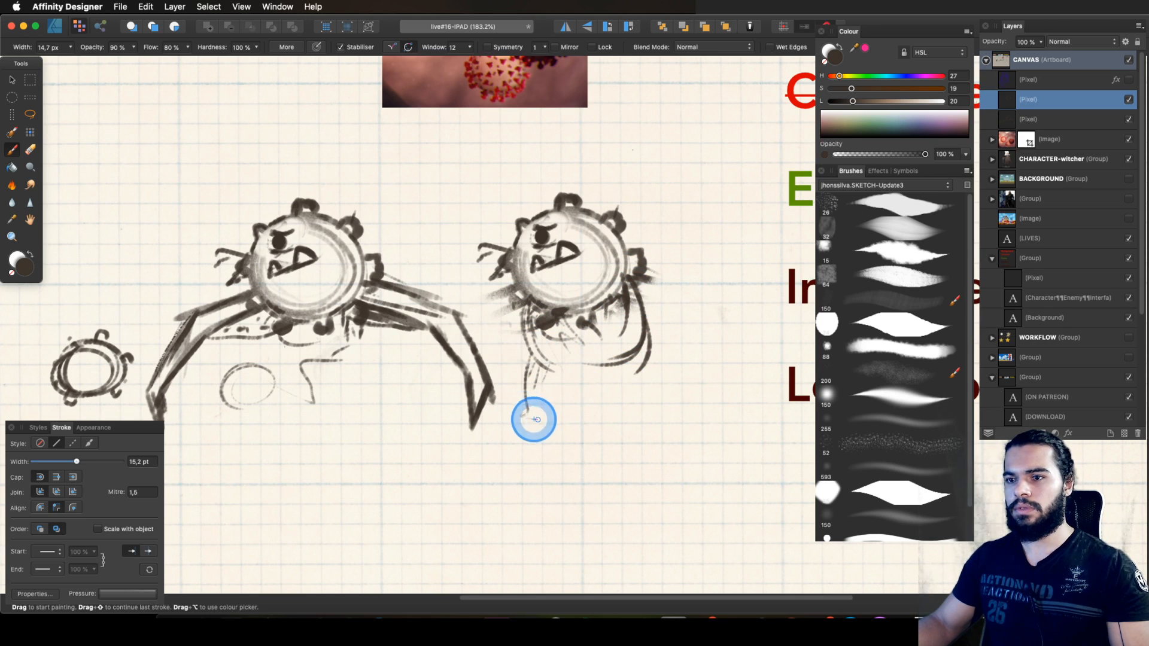
left_click_drag(545, 415, 559, 402)
Step: Build up the right arm with a curved outer contour and a squared-off lower end
left_click_drag(633, 349, 604, 364)
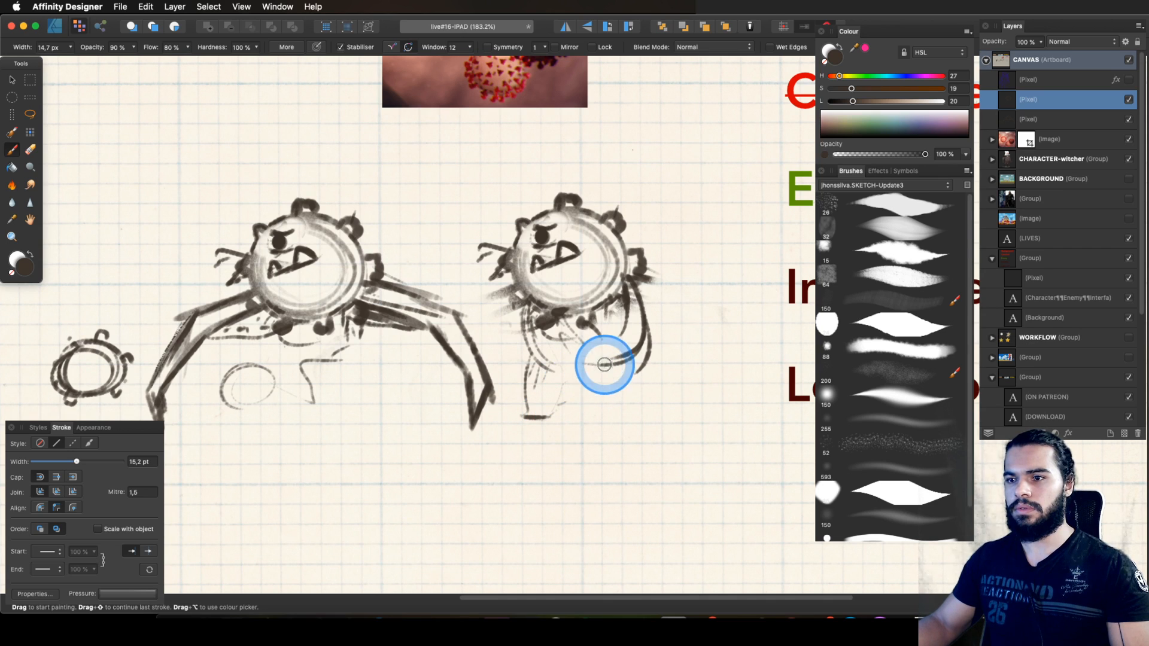
mouse_move(632, 281)
left_mouse_down()
mouse_move(646, 311)
mouse_move(627, 356)
mouse_move(656, 324)
mouse_move(658, 339)
left_mouse_up()
key("z")
left_click_drag(594, 320, 628, 329)
key("b")
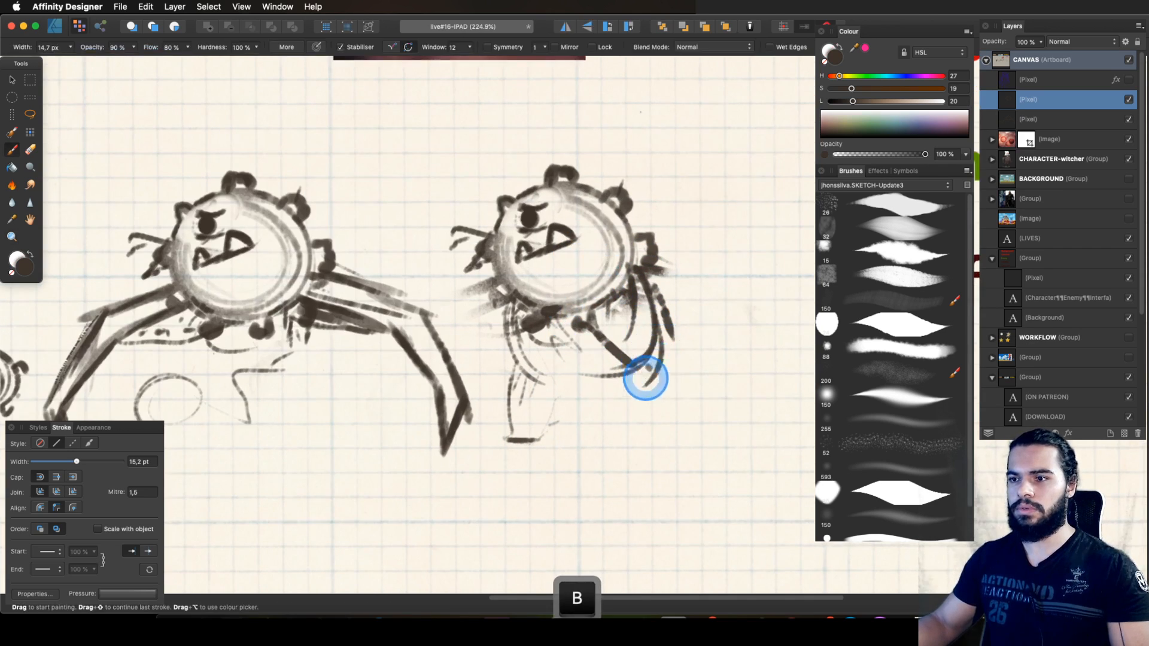
left_click_drag(624, 387, 674, 385)
left_click_drag(666, 310, 675, 378)
left_click_drag(669, 331, 675, 383)
Step: Erase the rough lines inside the arm and around the lower knobs, then redraw the copied head's lower outline darker
key("e")
mouse_move(640, 313)
left_mouse_down()
mouse_move(593, 326)
mouse_move(636, 334)
mouse_move(535, 302)
left_mouse_up()
key("a")
key("b")
left_click_drag(632, 273, 573, 308)
mouse_move(495, 261)
left_mouse_down()
mouse_move(526, 346)
mouse_move(514, 335)
left_mouse_up()
key("e")
key("b")
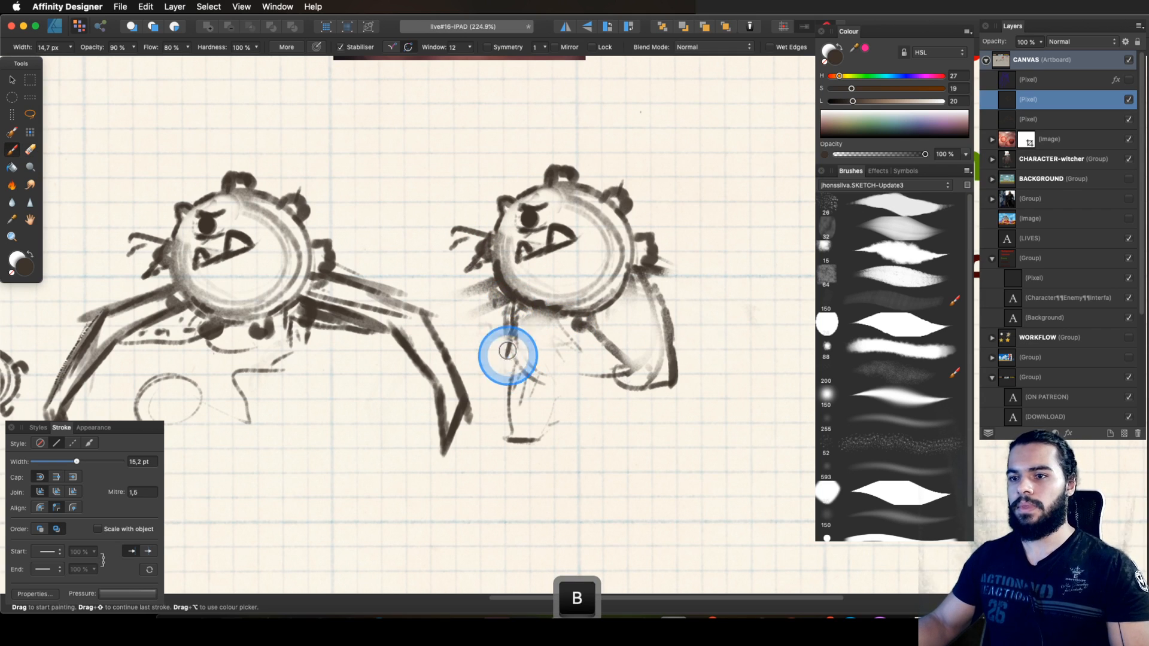
Step: Draw the left arm and two tapered legs with flat feet under the humanoid torso
mouse_move(512, 375)
left_mouse_down()
mouse_move(510, 416)
mouse_move(559, 405)
mouse_move(568, 389)
mouse_move(589, 437)
mouse_move(626, 413)
mouse_move(617, 335)
mouse_move(648, 299)
mouse_move(662, 377)
mouse_move(542, 352)
left_mouse_up()
key("z")
key("space")
mouse_move(542, 352)
left_mouse_down()
mouse_move(597, 335)
mouse_move(587, 353)
mouse_move(608, 317)
left_mouse_up()
key("b")
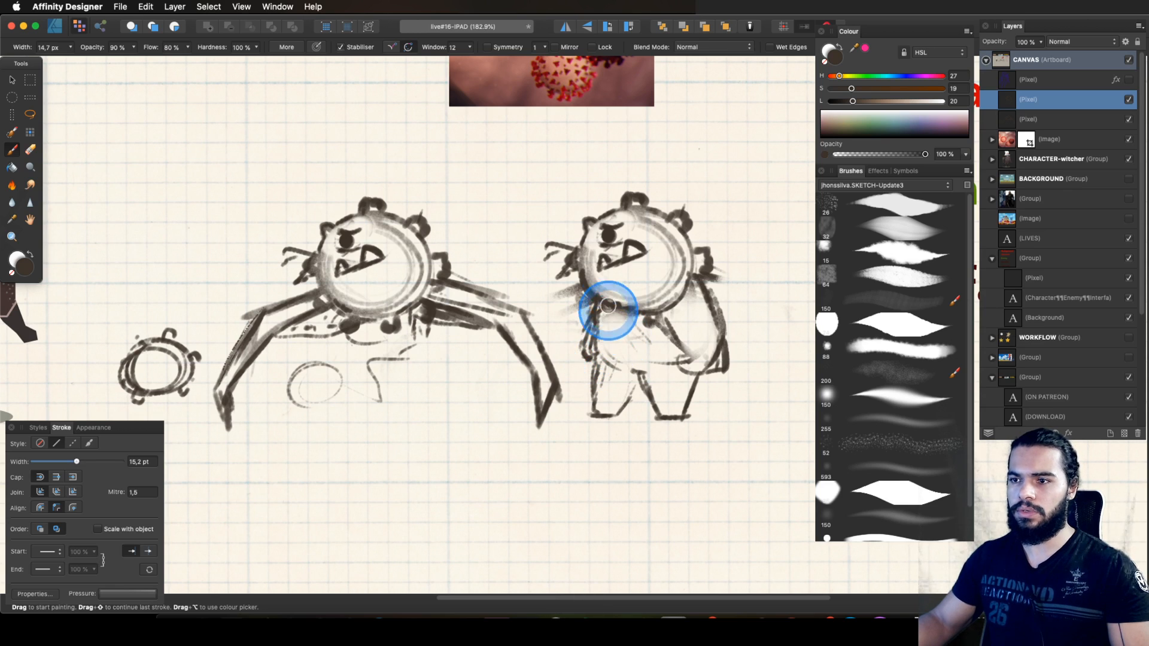
Step: Darken the lower end of the right arm and add rough strokes to the left arm and torso edge
key("z")
mouse_move(672, 335)
left_mouse_down()
mouse_move(683, 368)
mouse_move(708, 377)
left_mouse_up()
key("b")
key("z")
mouse_move(482, 414)
left_mouse_down()
mouse_move(456, 415)
mouse_move(478, 419)
left_mouse_up()
Step: Erase the copied head's lower outline where it meets the torso and darken its upper outline between the knobs
key("e")
mouse_move(626, 302)
left_mouse_down()
mouse_move(640, 316)
mouse_move(667, 292)
mouse_move(625, 316)
left_mouse_up()
key("space")
mouse_move(463, 338)
left_mouse_down()
mouse_move(562, 325)
mouse_move(362, 361)
mouse_move(500, 303)
mouse_move(533, 333)
mouse_move(679, 308)
mouse_move(559, 243)
left_mouse_up()
key("z")
key("space")
key("b")
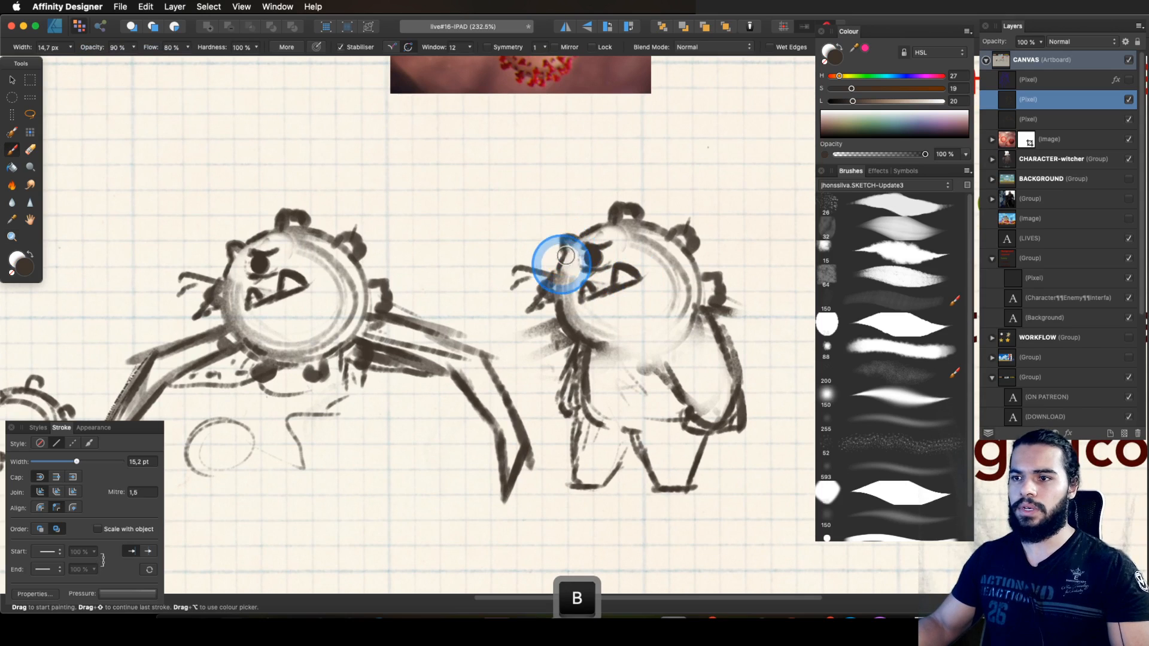
left_click_drag(658, 228, 684, 250)
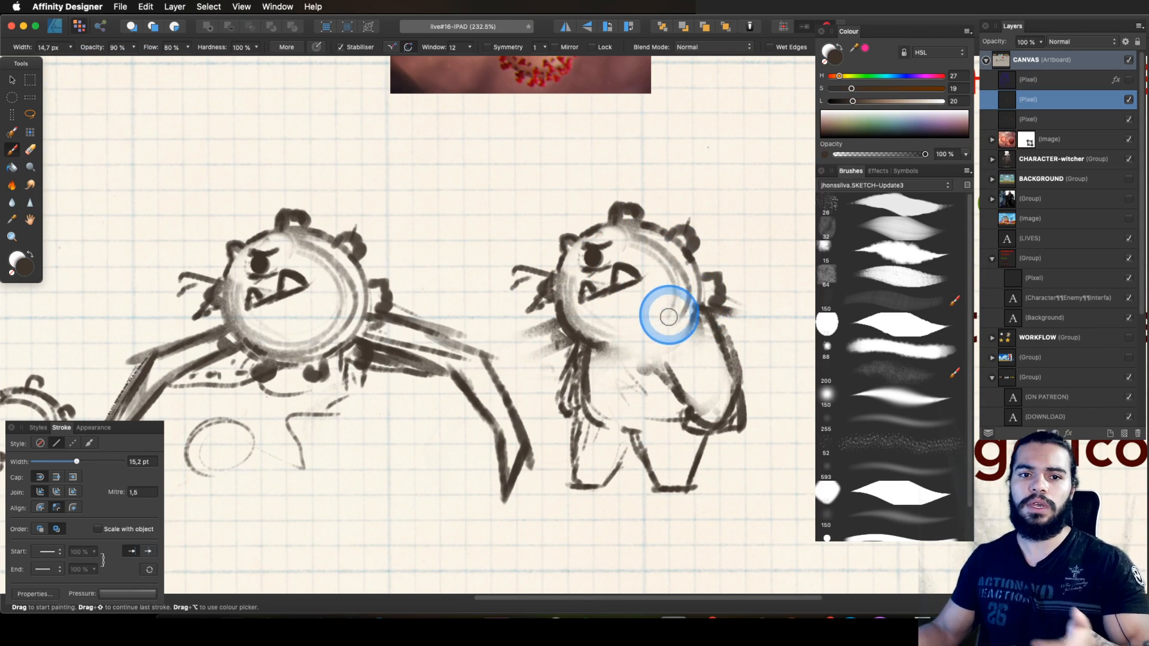
Step: Erase the angry eye on the humanoid's head and paint two small dot eyes above the mouth
key("e")
key("z")
left_click_drag(513, 272, 551, 296)
mouse_move(643, 237)
left_mouse_down()
mouse_move(680, 223)
mouse_move(654, 231)
left_mouse_up()
key("e")
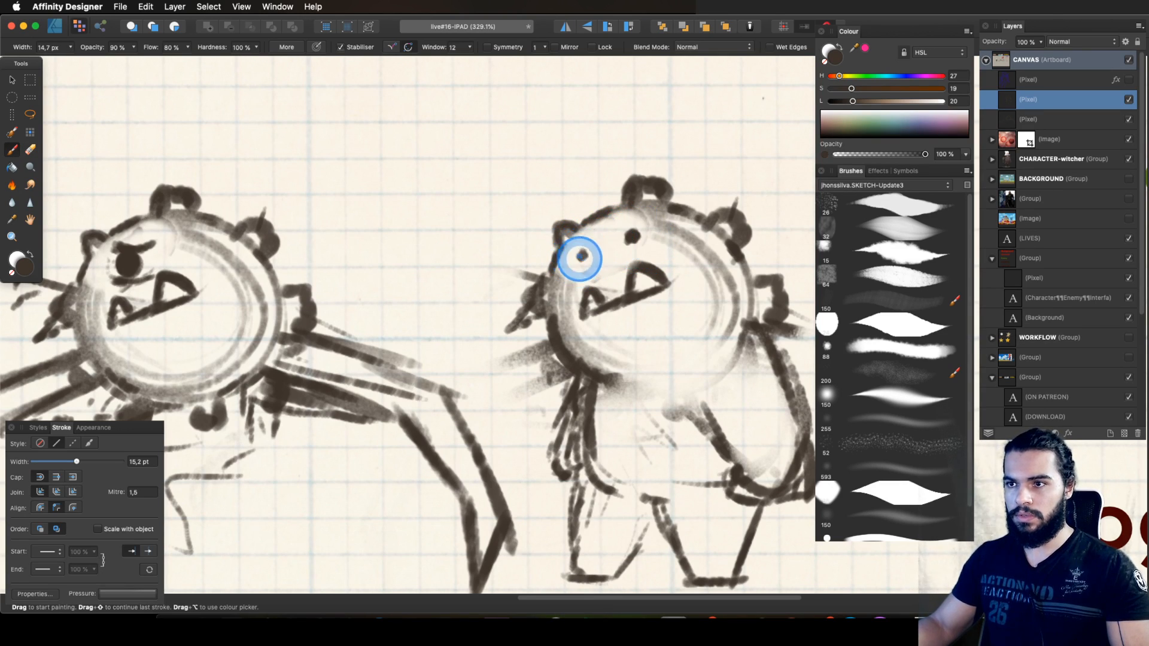
Step: Undo the last eye stroke, erase the dot eyes and repaint them as two small dark ovals
key("super+z")
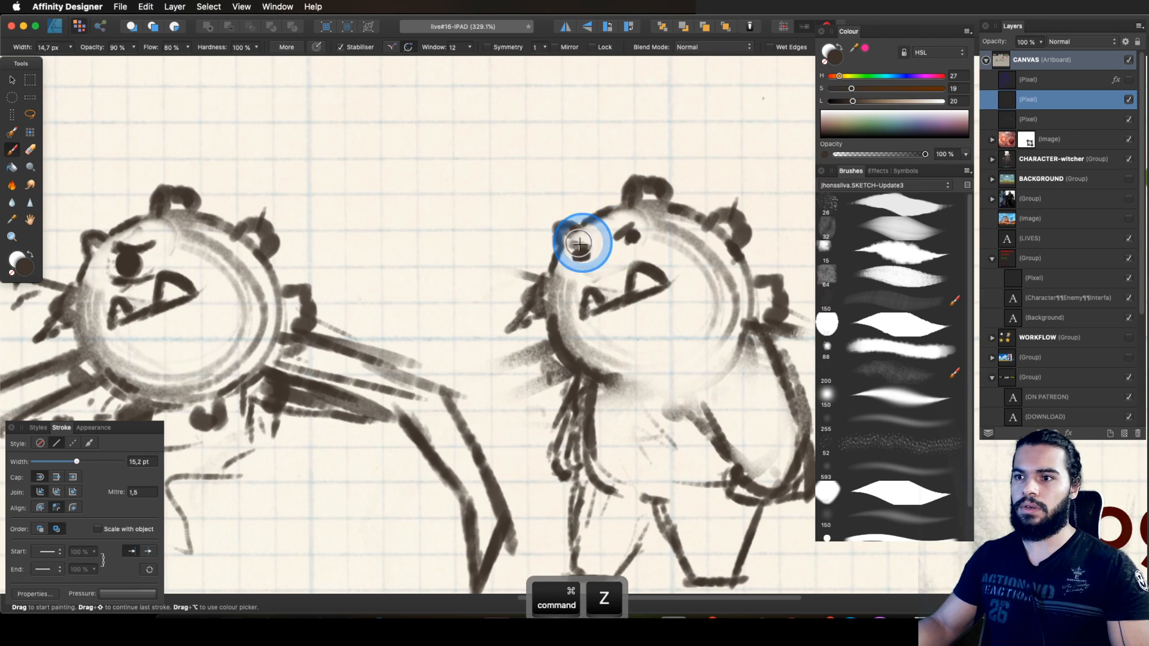
key("z")
left_click_drag(664, 226, 503, 317)
mouse_move(495, 324)
left_mouse_down()
mouse_move(708, 244)
mouse_move(628, 195)
left_mouse_up()
key("e")
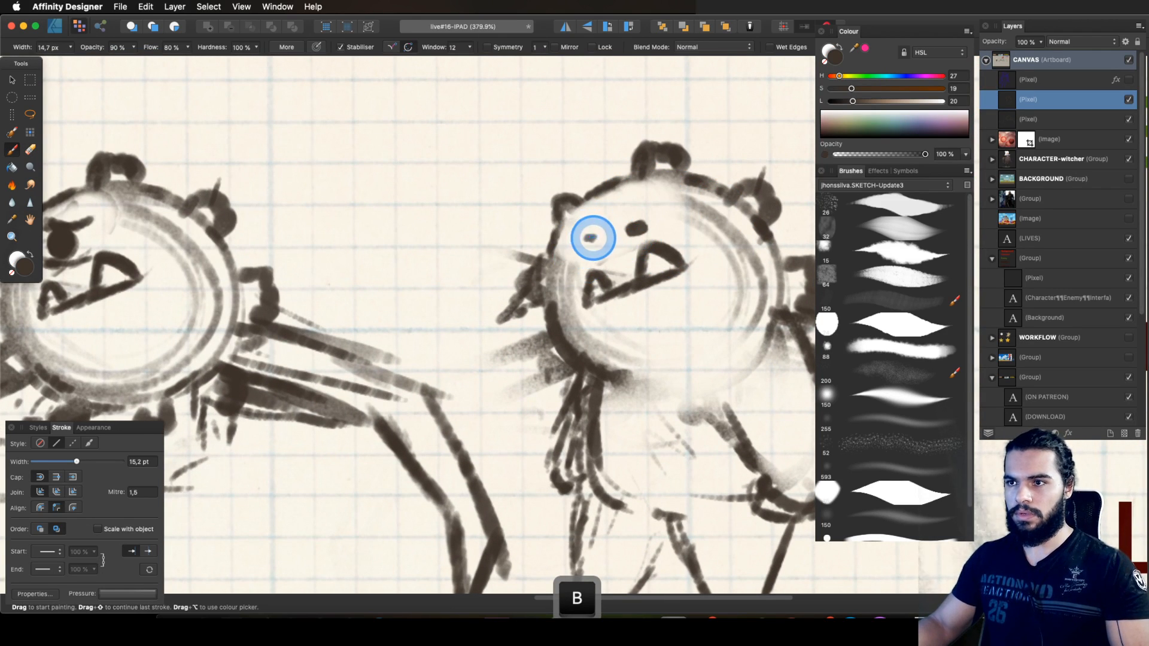
Step: Paint short, thick brow strokes above the humanoid's two dot eyes to give it an angry look
key("z")
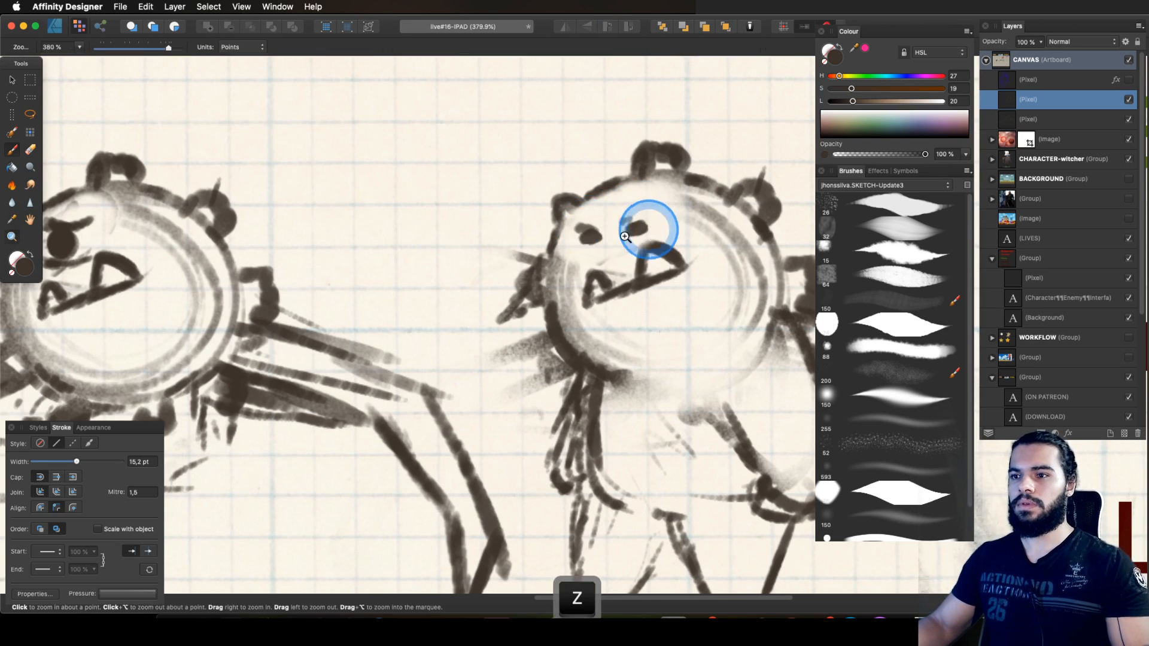
scroll(664, 234, "down", 5)
scroll(726, 238, "up", 6)
mouse_move(634, 244)
left_mouse_down()
mouse_move(662, 226)
mouse_move(684, 170)
left_mouse_up()
key("b")
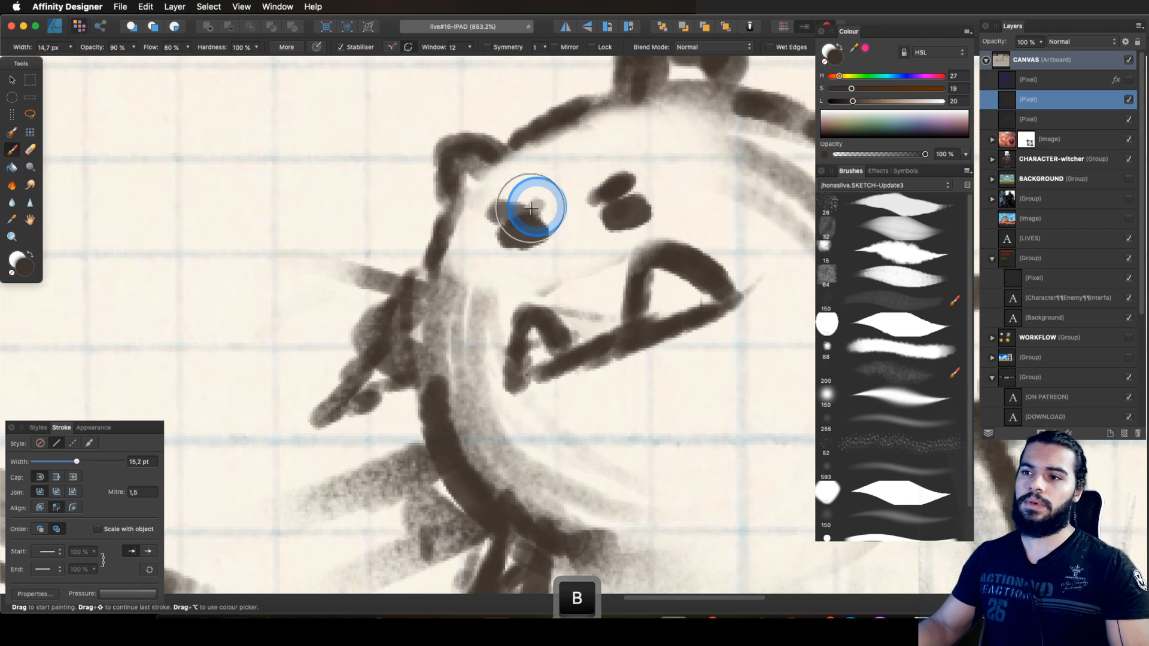
key("z")
left_click_drag(577, 225, 563, 285)
key("b")
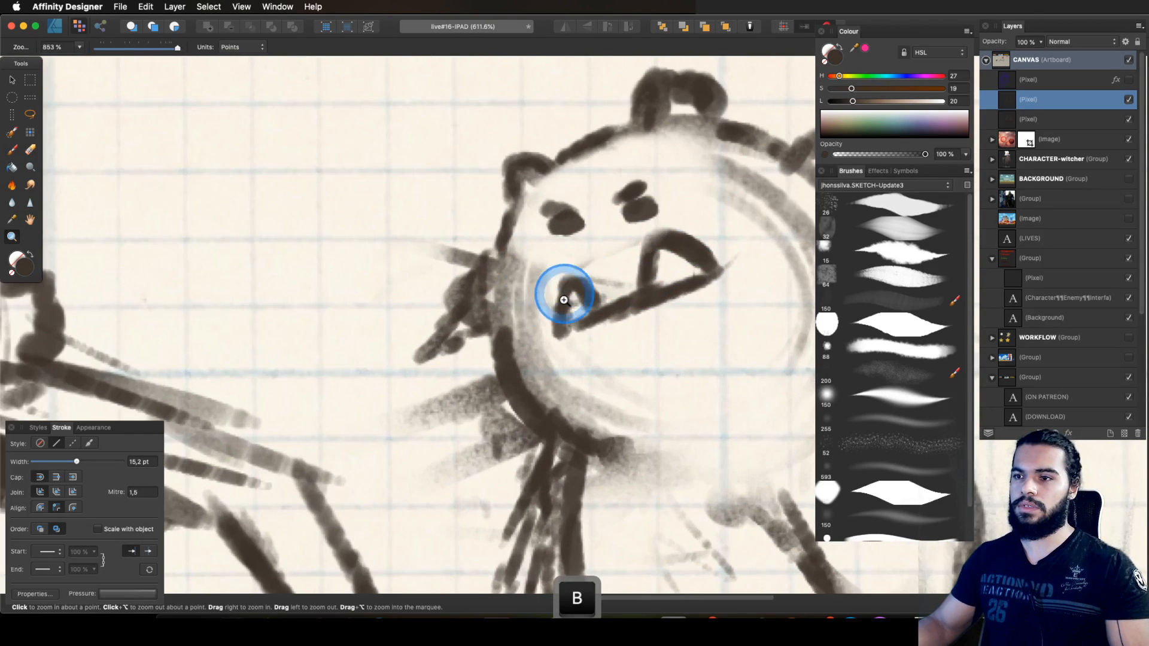
Step: Sketch a curved lower jaw line under the humanoid's mouth for a wide grin and fade part of the old mouth line
key("space")
left_click_drag(691, 267, 589, 265)
left_click_drag(441, 295, 450, 294)
mouse_move(417, 302)
left_mouse_down()
mouse_move(417, 317)
mouse_move(505, 345)
left_mouse_up()
key("e")
mouse_move(427, 298)
left_mouse_down()
mouse_move(480, 291)
mouse_move(432, 289)
mouse_move(540, 272)
left_mouse_up()
key("b")
mouse_move(638, 255)
left_mouse_down()
mouse_move(538, 331)
mouse_move(547, 311)
mouse_move(515, 307)
mouse_move(574, 278)
mouse_move(497, 311)
left_mouse_up()
Step: Clean up inside the grin with the eraser, repaint the upper lip and front fang, and trim the raised mouth corner
key("e")
key("a")
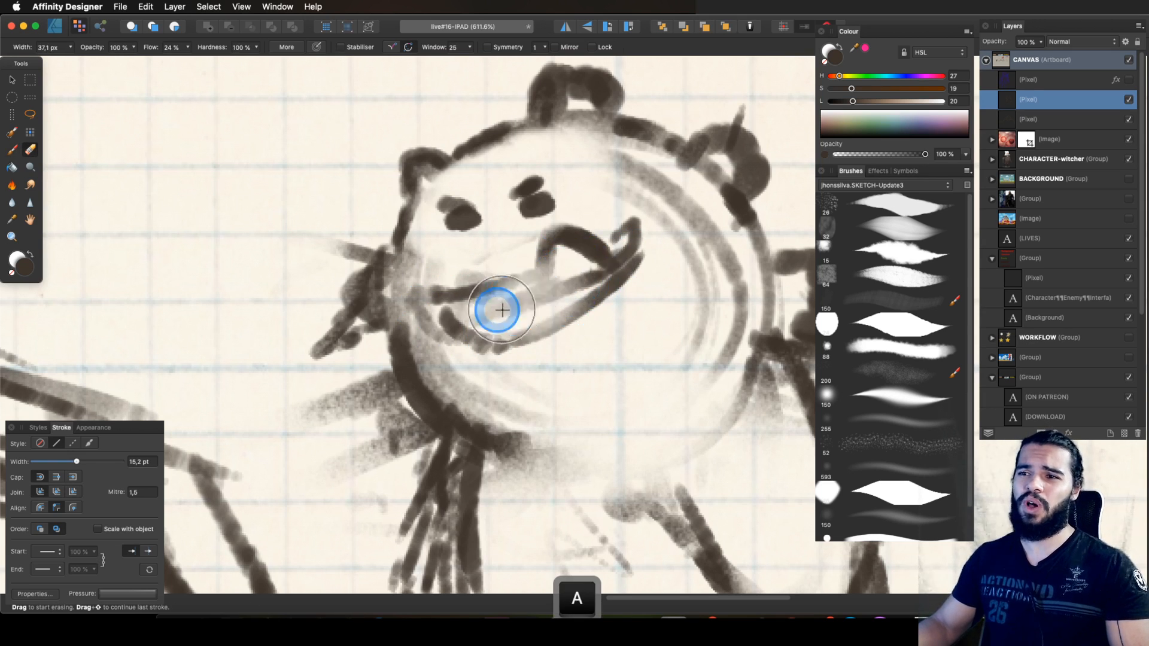
key("b")
mouse_move(482, 272)
left_mouse_down()
mouse_move(444, 277)
mouse_move(492, 292)
mouse_move(559, 267)
left_mouse_up()
key("e")
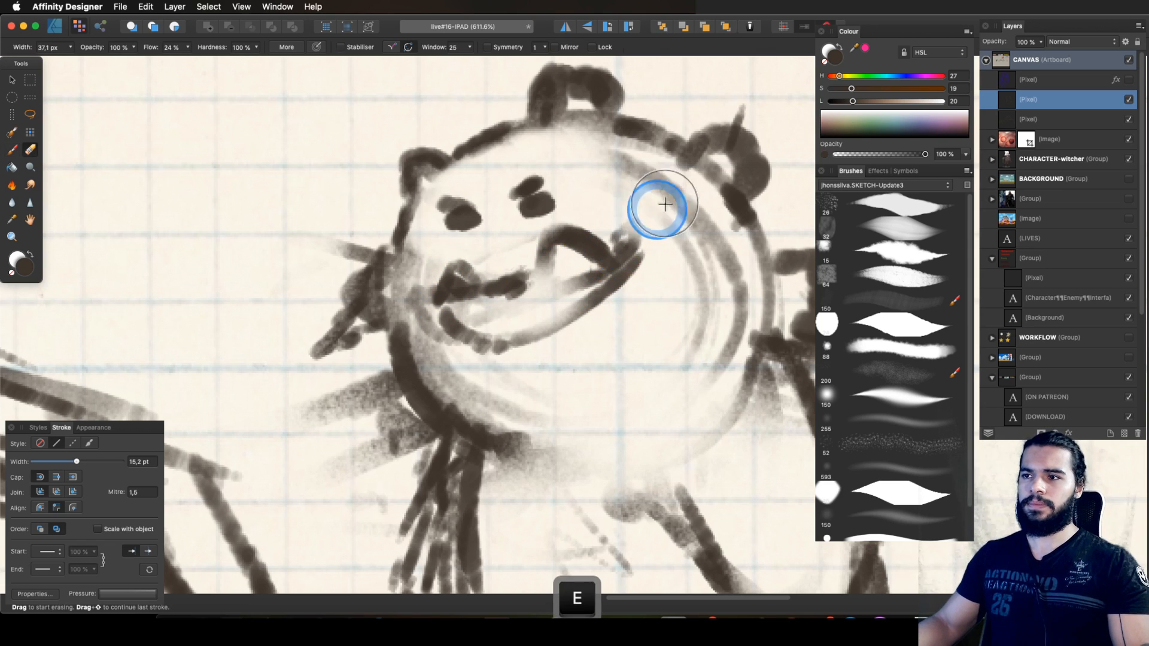
Step: Examine the humanoid's new face up close and compare it with the spider-legged and small virus sketches
key("z")
left_click_drag(659, 211, 177, 431)
key("space")
left_click_drag(392, 323, 644, 224)
key("b")
mouse_move(555, 219)
left_mouse_down()
mouse_move(584, 206)
mouse_move(565, 269)
mouse_move(542, 278)
left_mouse_up()
key("z")
key("space")
mouse_move(572, 273)
left_mouse_down()
mouse_move(697, 248)
mouse_move(413, 362)
left_mouse_up()
key("b")
key("z")
key("space")
left_click_drag(602, 170, 592, 267)
key("z")
key("space")
left_click_drag(482, 410, 523, 322)
key("space")
left_click_drag(522, 322, 502, 300)
Step: Select the humanoid sketch and scale it up slightly so it stands taller than the spider-legged enemy
key("v")
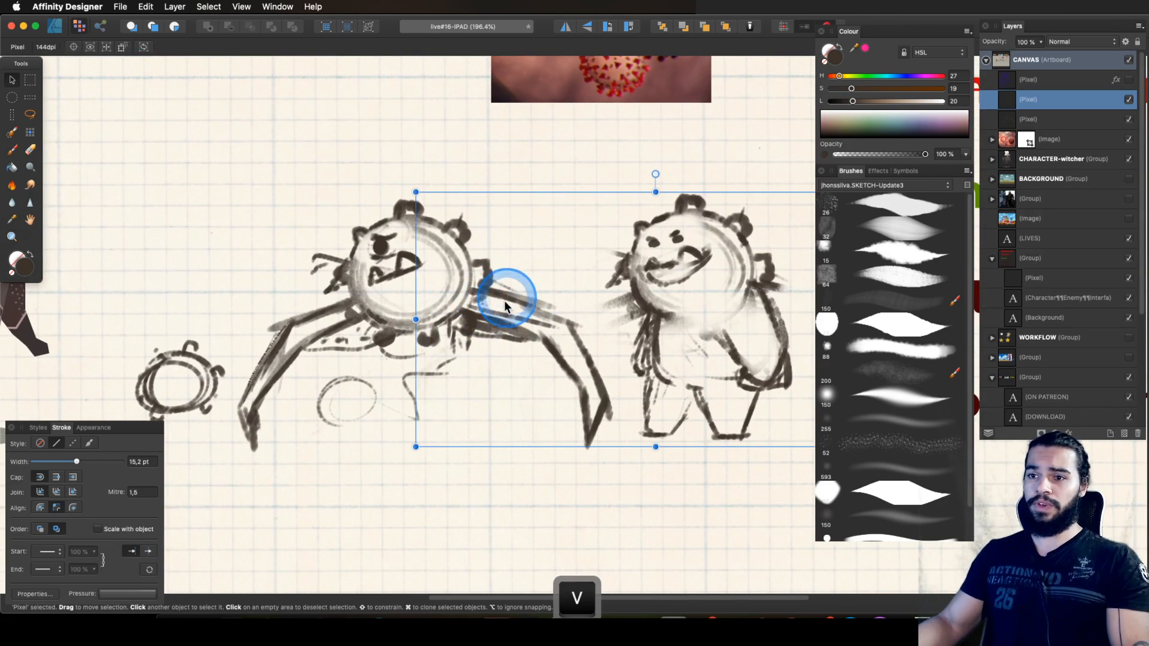
left_click(510, 294)
key("z")
left_click(466, 301, "alt")
key("v")
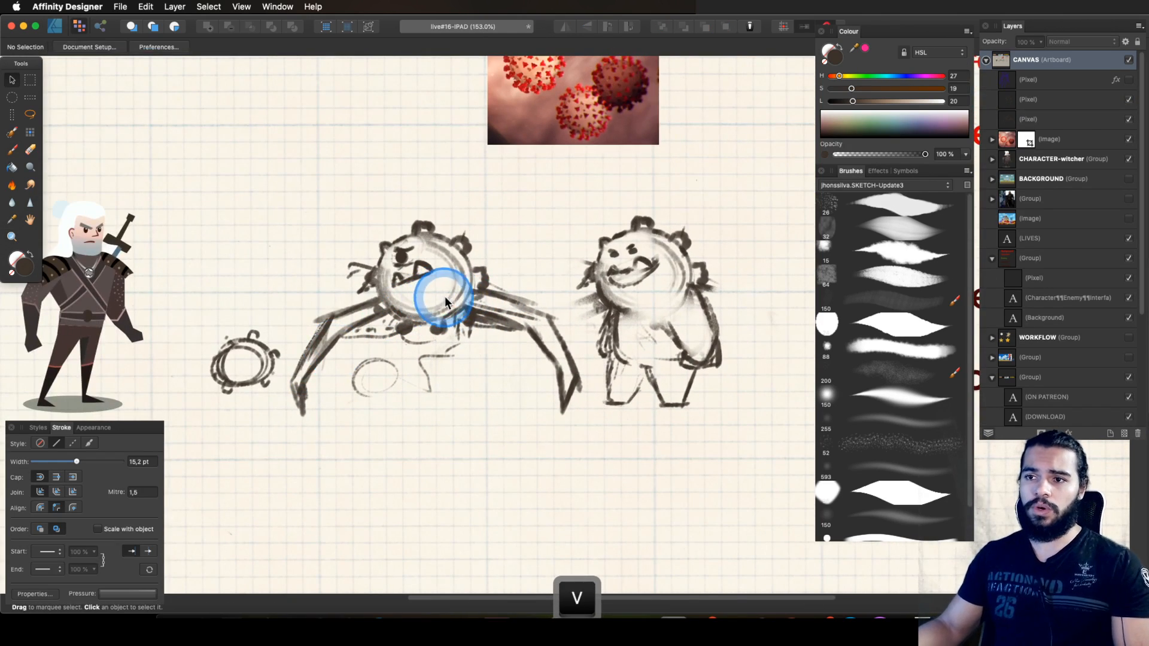
left_click(464, 306)
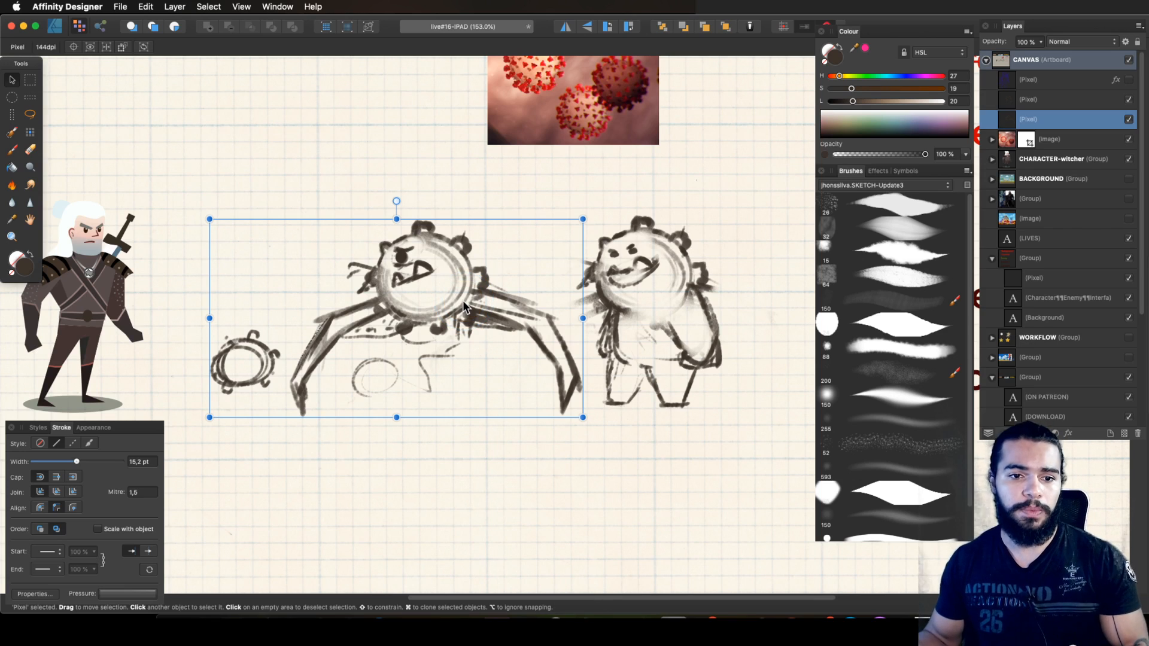
left_click(661, 306)
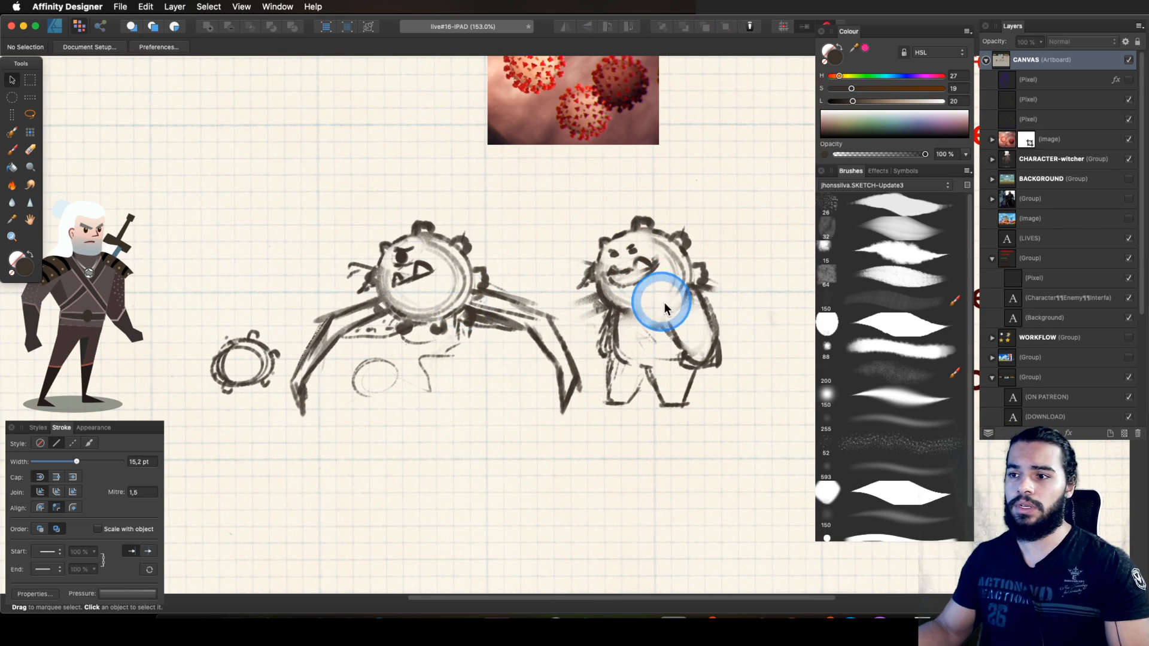
left_click(699, 356)
left_click_drag(702, 362, 505, 361)
key("z")
key("space")
left_click_drag(684, 298, 639, 293)
key("v")
left_click_drag(709, 238, 741, 203)
Step: Examine the enlarged humanoid's proportions next to the spider-legged enemy, the small virus and the witcher character
key("z")
left_click_drag(670, 271, 754, 240)
left_click_drag(666, 317, 695, 314)
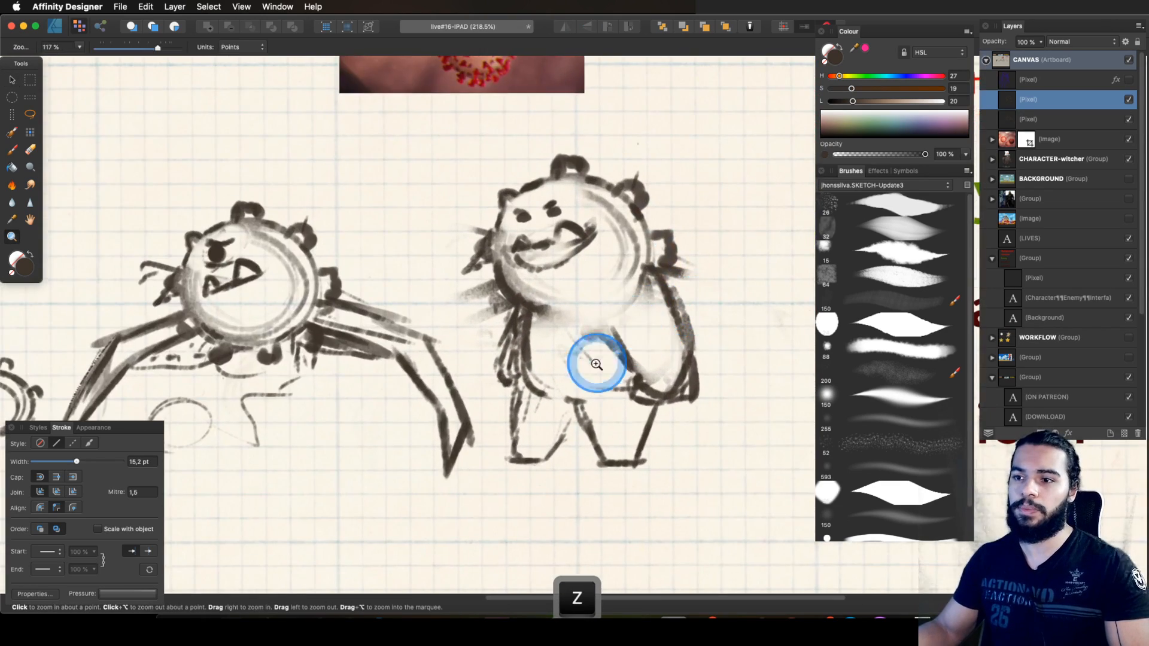
left_click_drag(608, 356, 681, 352)
key("space")
left_click_drag(569, 344, 544, 331)
key("b")
key("z")
mouse_move(646, 385)
left_mouse_down()
mouse_move(398, 428)
mouse_move(537, 366)
left_mouse_up()
key("space")
left_click_drag(538, 367, 407, 386)
key("space")
left_click_drag(407, 386, 470, 391)
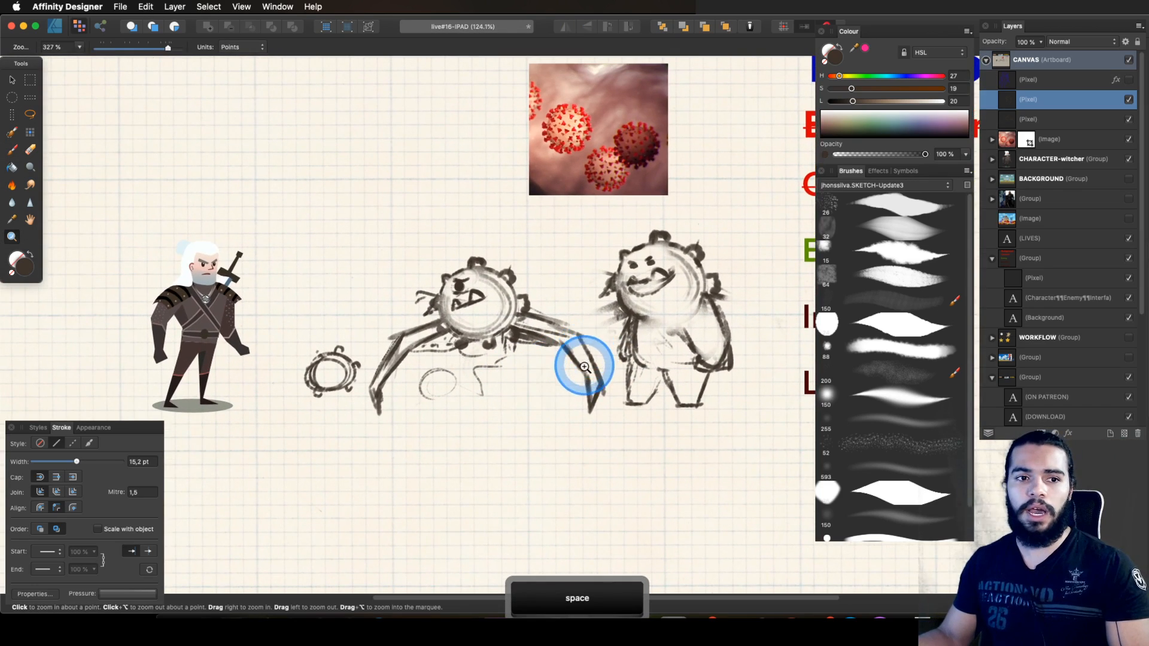
left_click_drag(590, 333, 587, 339)
Step: Erase the small round virus sketch from the spider-legged enemy's pixel layer
key("v")
left_click(289, 398, "super")
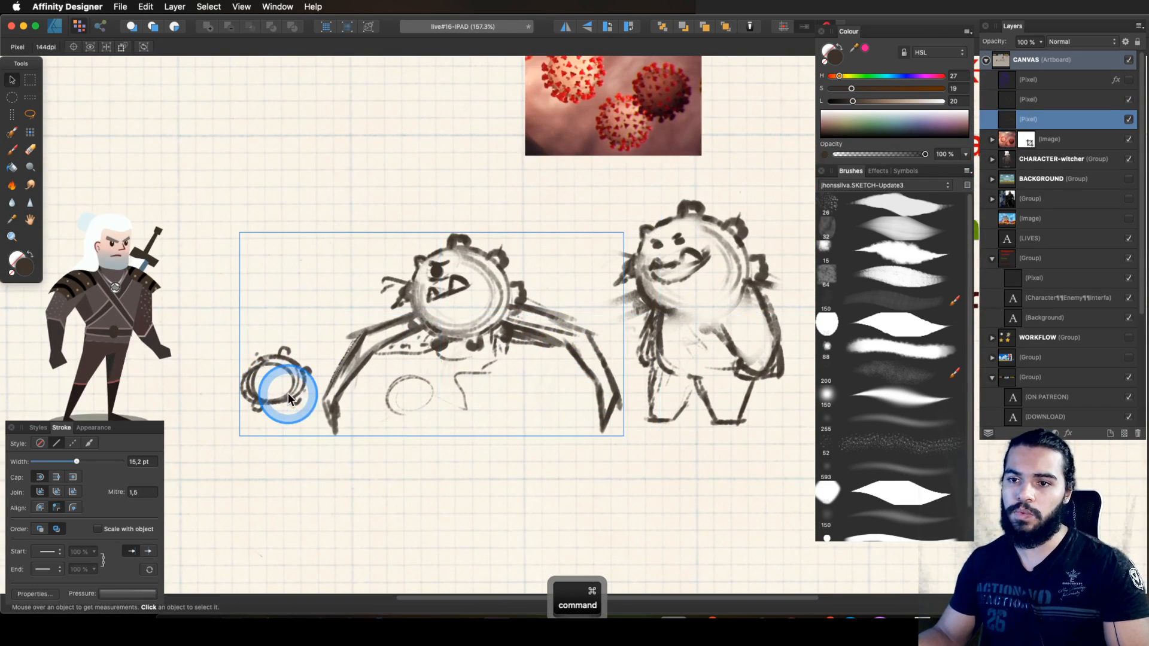
key("e")
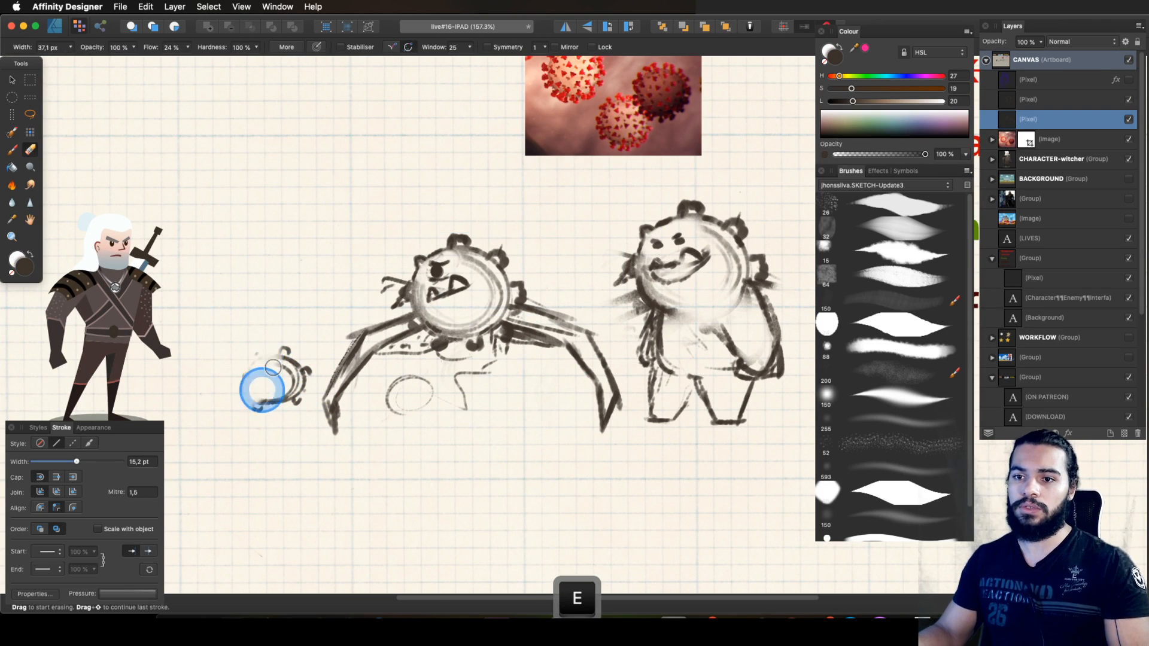
left_click_drag(285, 360, 305, 369)
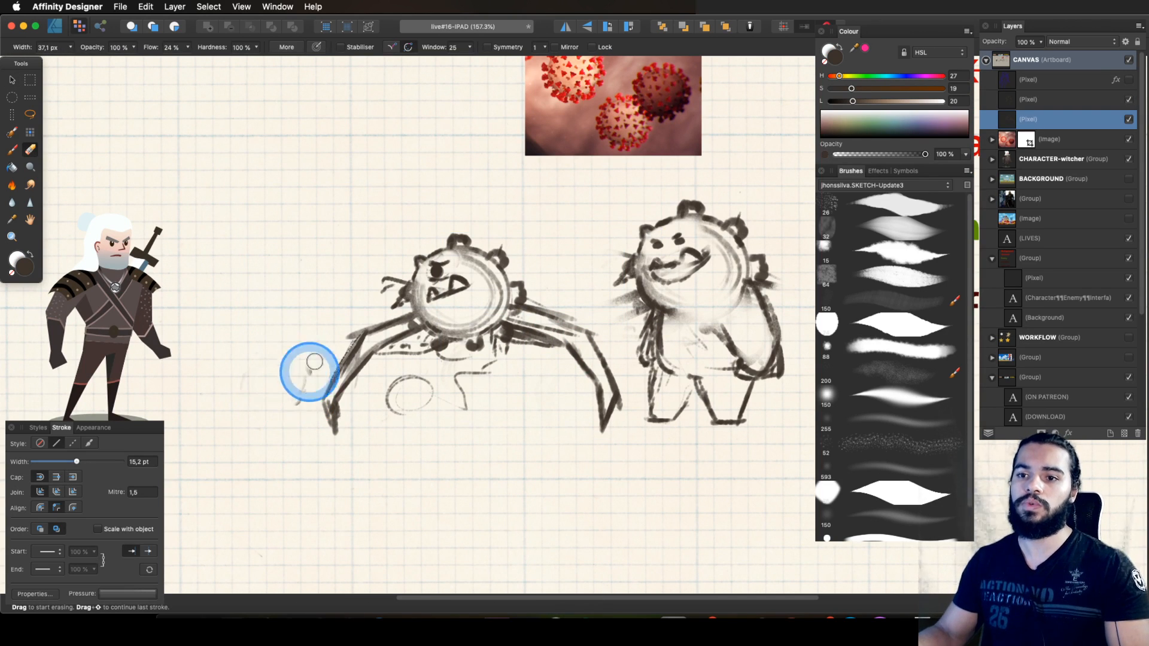
key("space")
left_click_drag(562, 377, 591, 377)
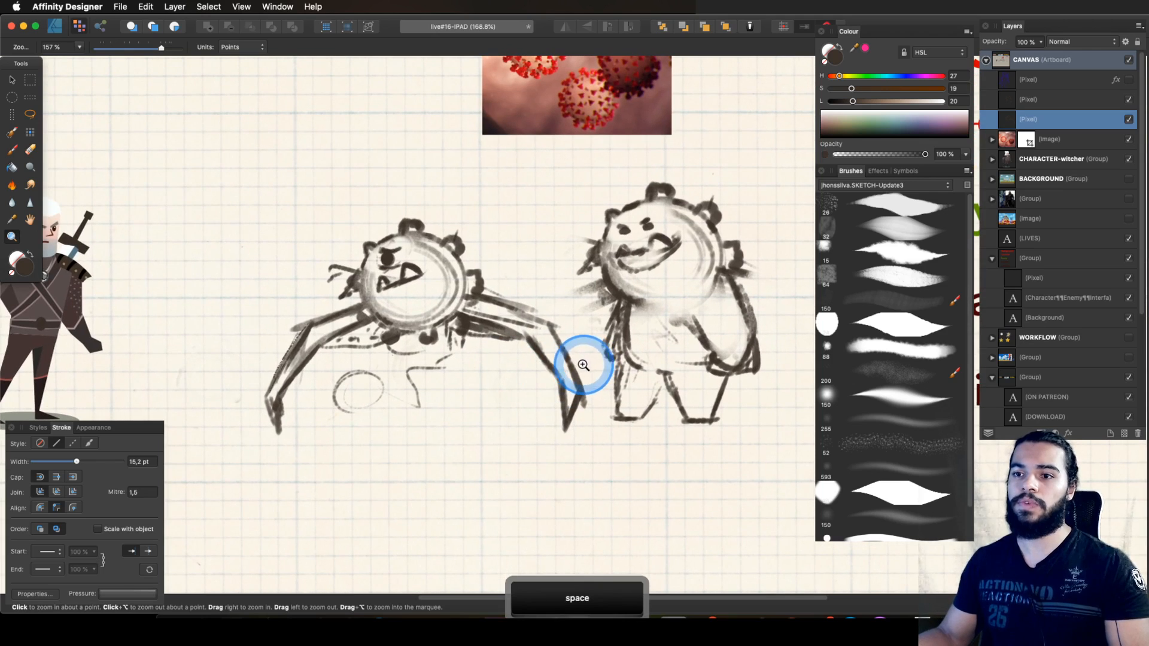
Step: On the humanoid's pixel layer, paint the number 1 above the spider-legged enemy and 2 above the humanoid
key("b")
left_click(1028, 100)
key("z")
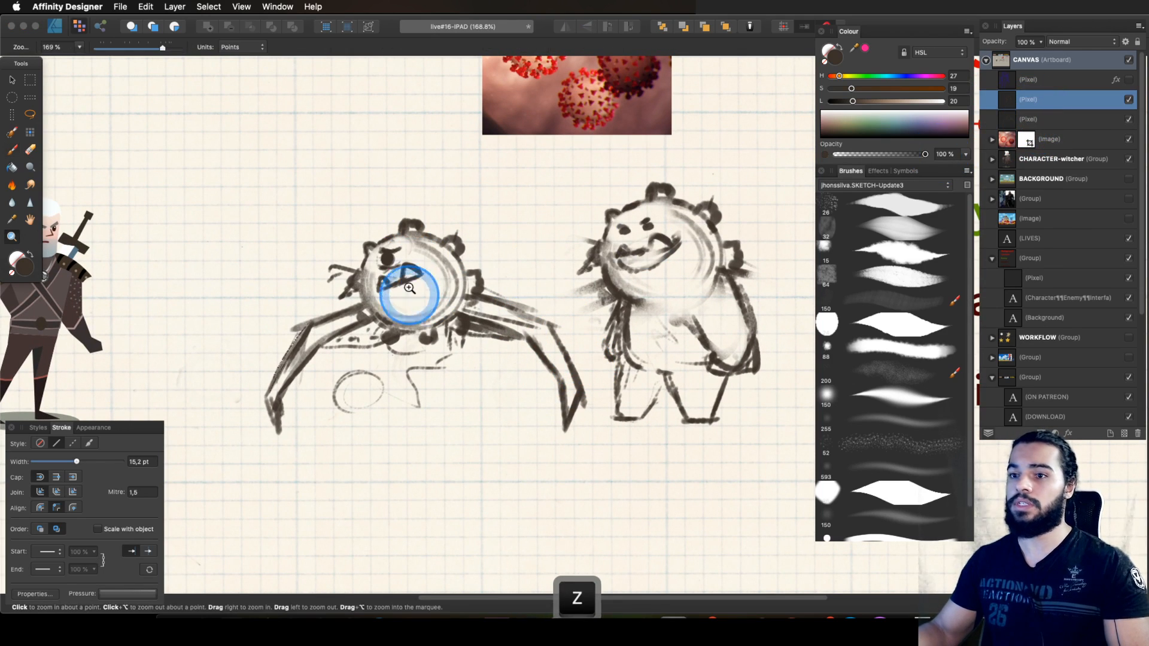
scroll(407, 269, "up", 2)
key("b")
key("b")
left_click_drag(406, 232, 405, 202)
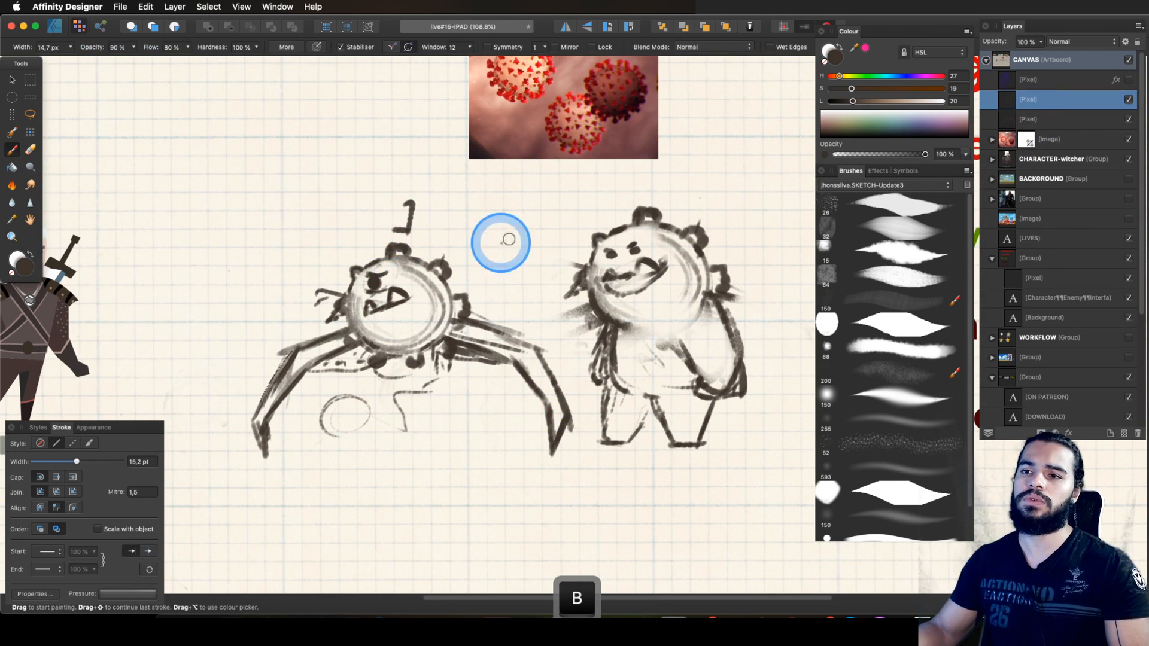
Step: Draw a rough circle around the number 1 above the spider-legged enemy
key("z")
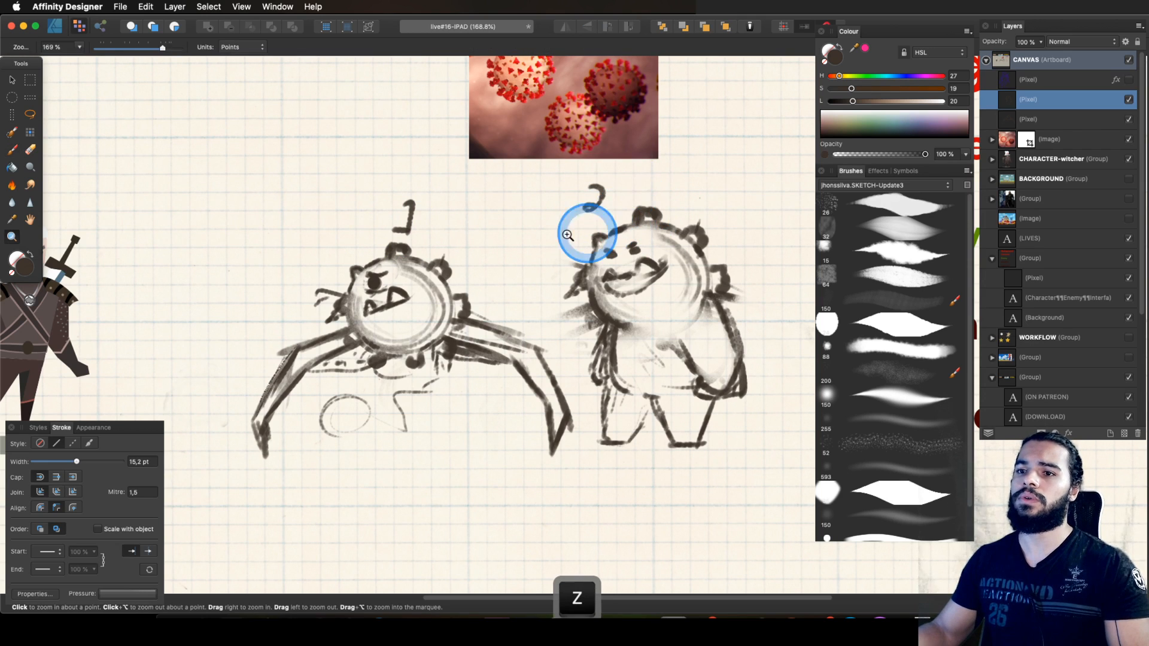
left_click_drag(597, 231, 672, 164)
key("b")
left_click_drag(293, 191, 314, 256)
left_click_drag(358, 186, 350, 250)
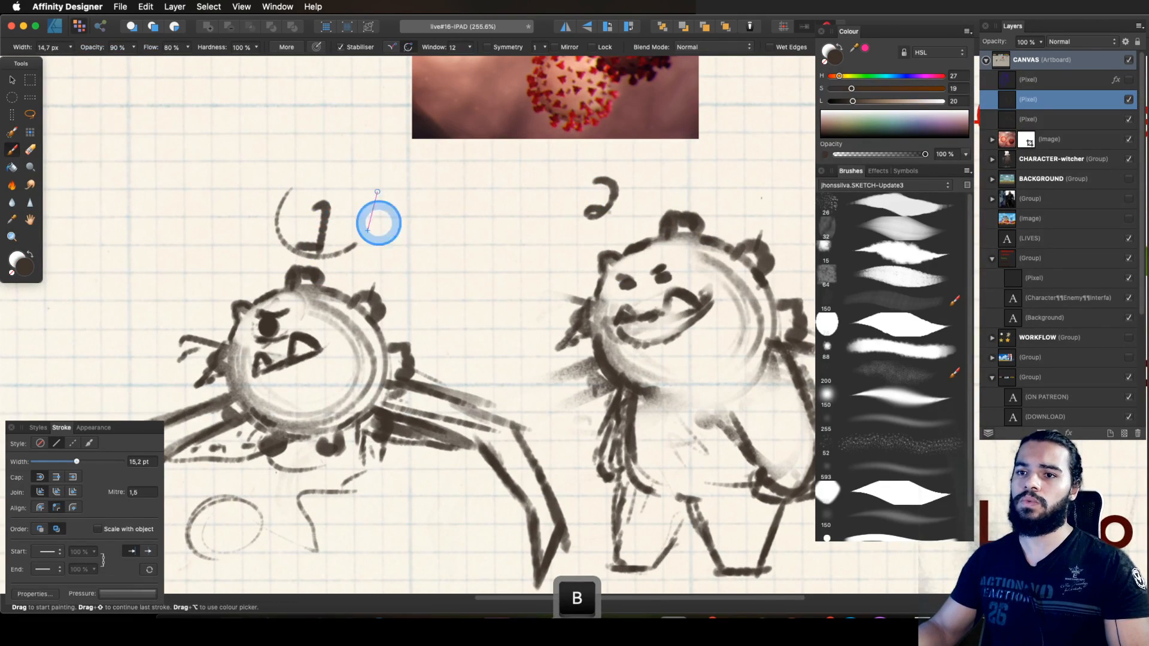
Step: Thicken the humanoid's upper lip, large fang and lower jaw line with darker strokes
key("space")
left_click_drag(651, 201, 455, 261)
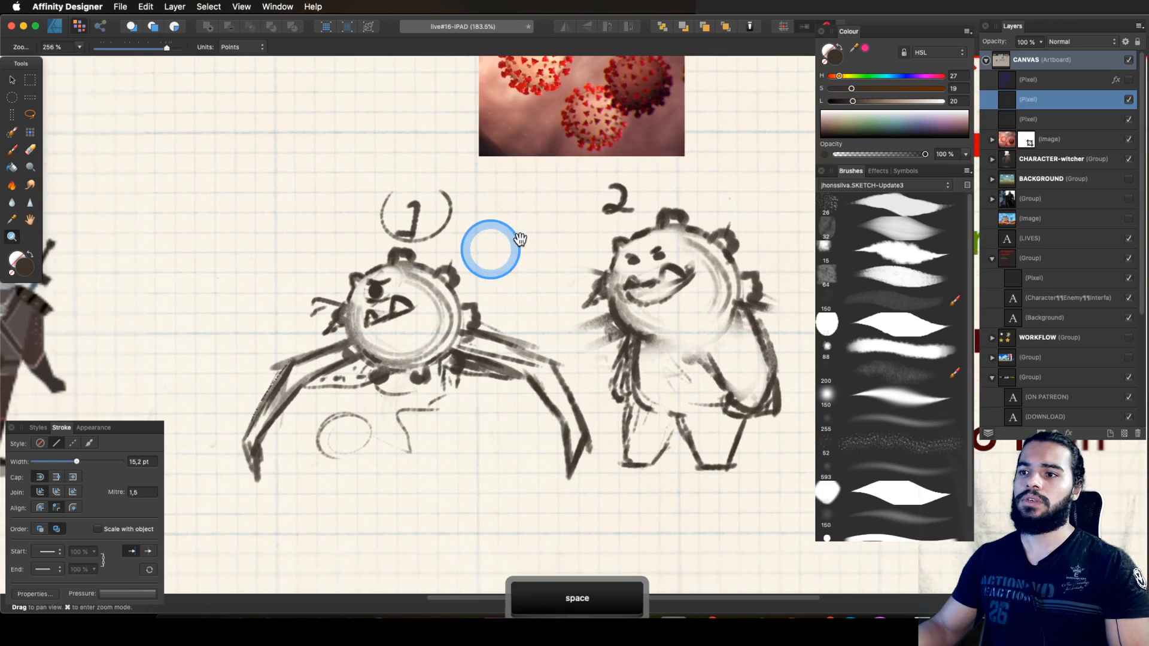
left_click_drag(587, 225, 517, 220)
left_click_drag(603, 275, 669, 250)
key("b")
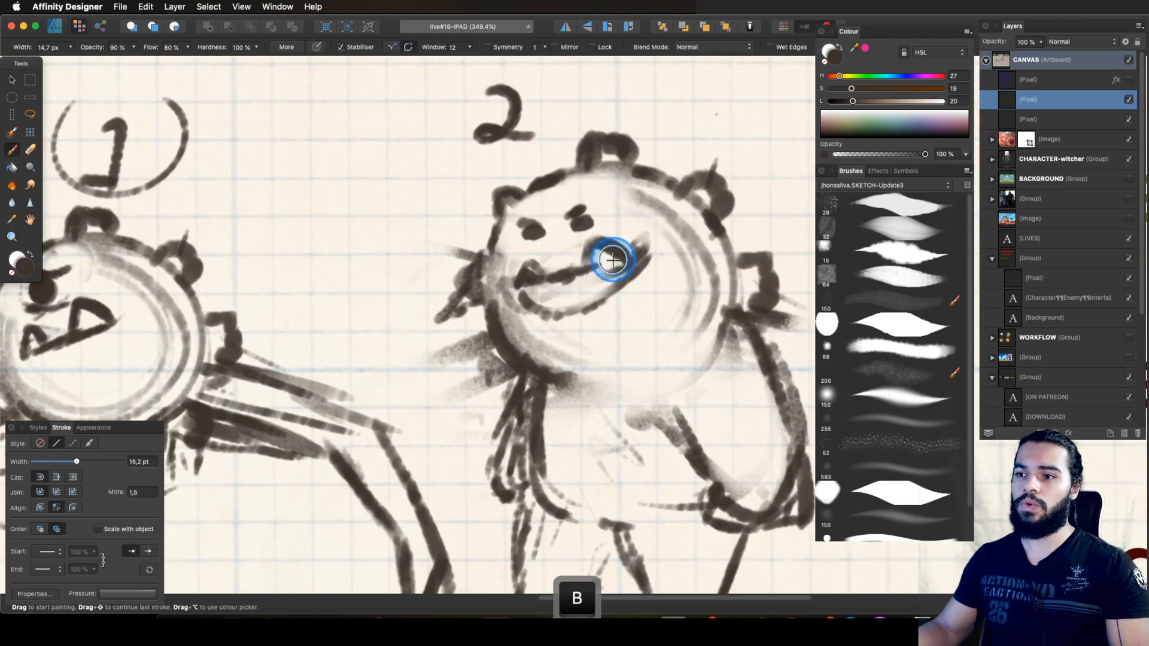
mouse_move(537, 303)
left_mouse_down()
mouse_move(575, 308)
mouse_move(611, 263)
left_mouse_up()
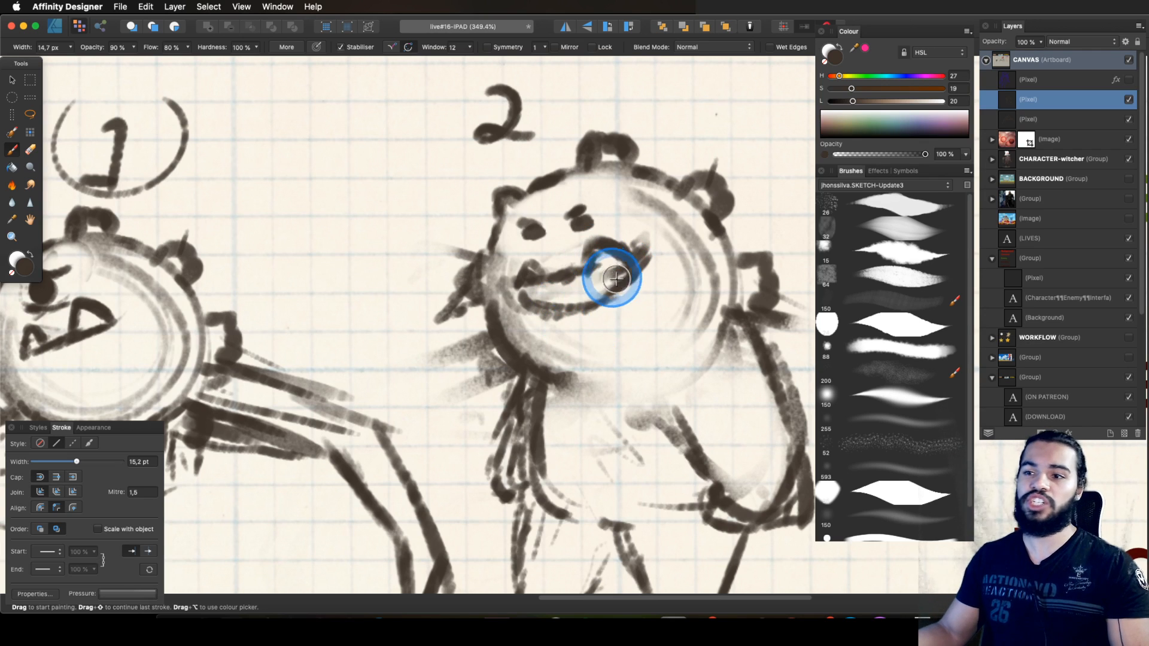
Step: Reshape the humanoid's grin into an open mouth with small pointed teeth and erase the excess around its corner
key("z")
left_click_drag(551, 279, 305, 429)
left_click_drag(460, 309, 636, 266)
mouse_move(320, 326)
left_mouse_down()
mouse_move(467, 308)
mouse_move(587, 267)
left_mouse_up()
key("e")
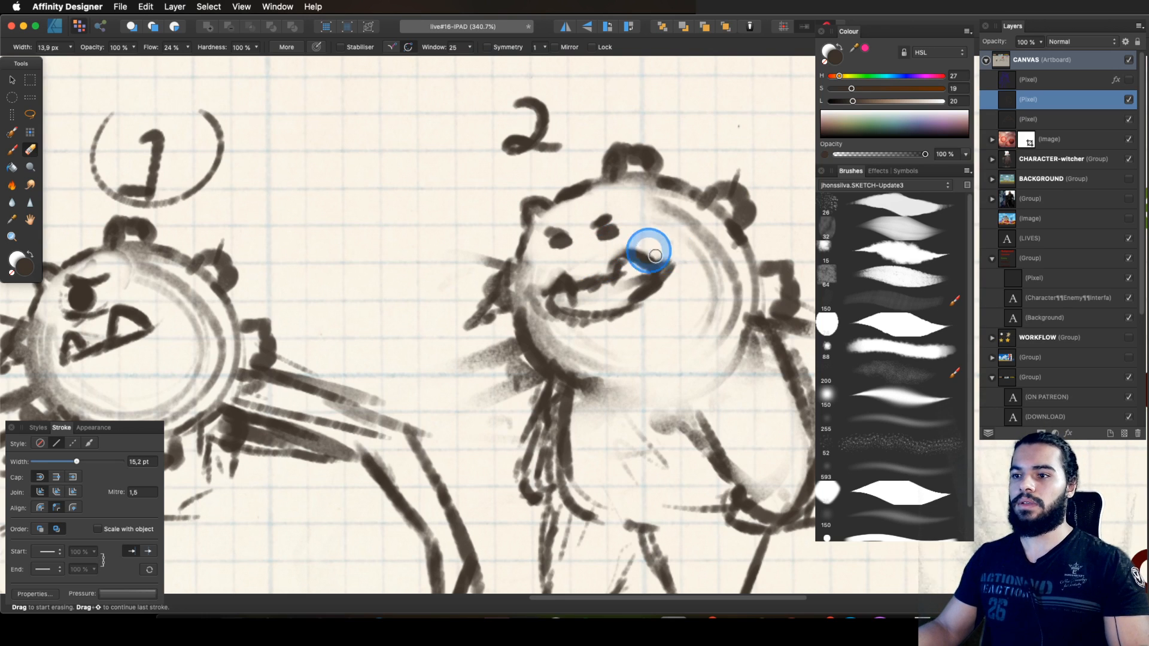
key("z")
mouse_move(645, 240)
left_mouse_down()
mouse_move(436, 321)
mouse_move(573, 242)
left_mouse_up()
Step: Darken the knobs on both sides of the humanoid's head and the lower outline near the neck
key("b")
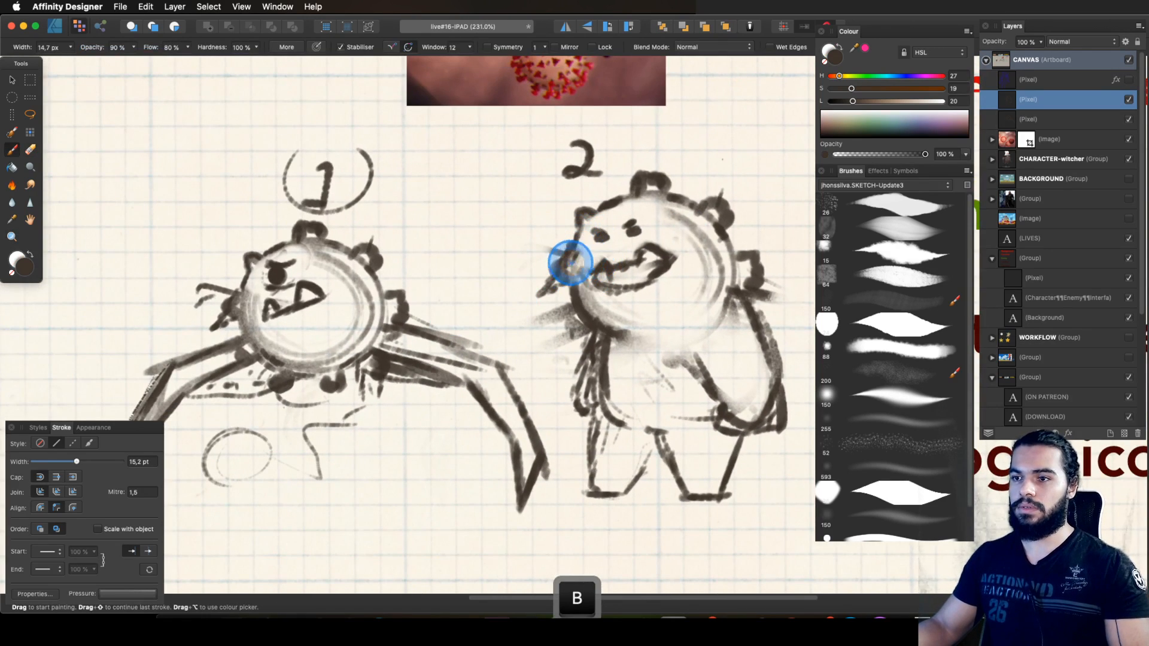
mouse_move(678, 292)
left_mouse_down()
mouse_move(755, 256)
mouse_move(727, 240)
mouse_move(729, 285)
left_mouse_up()
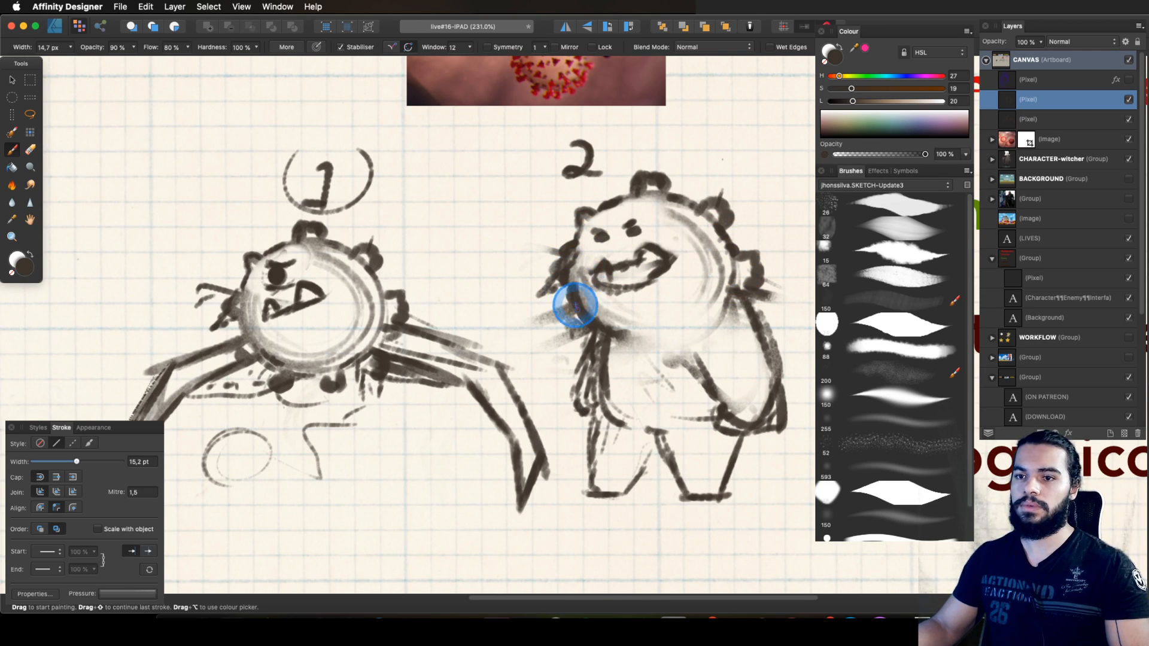
left_click_drag(575, 302, 598, 328)
key("space")
left_click_drag(613, 342, 605, 306)
Step: Darken the humanoid's left arm with heavier strokes beside the torso
key("b")
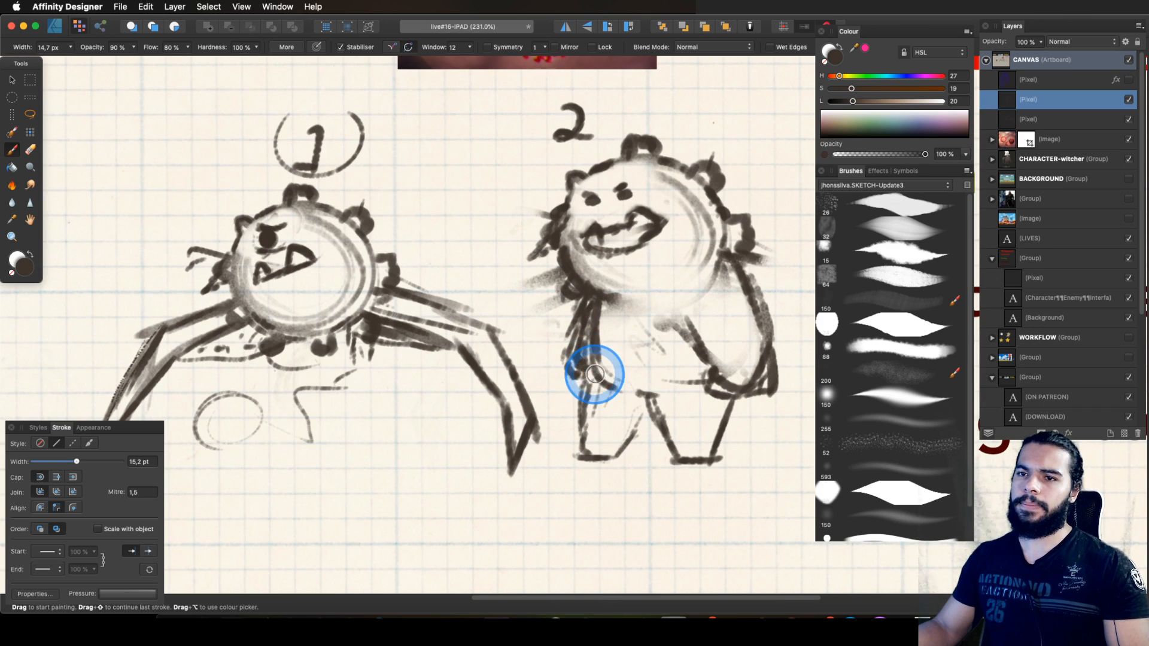
mouse_move(603, 333)
left_mouse_down()
mouse_move(615, 321)
mouse_move(604, 309)
left_mouse_up()
key("space")
Step: Erase the rough strokes around the humanoid's right arm and hand to leave one clean rounded outline
key("e")
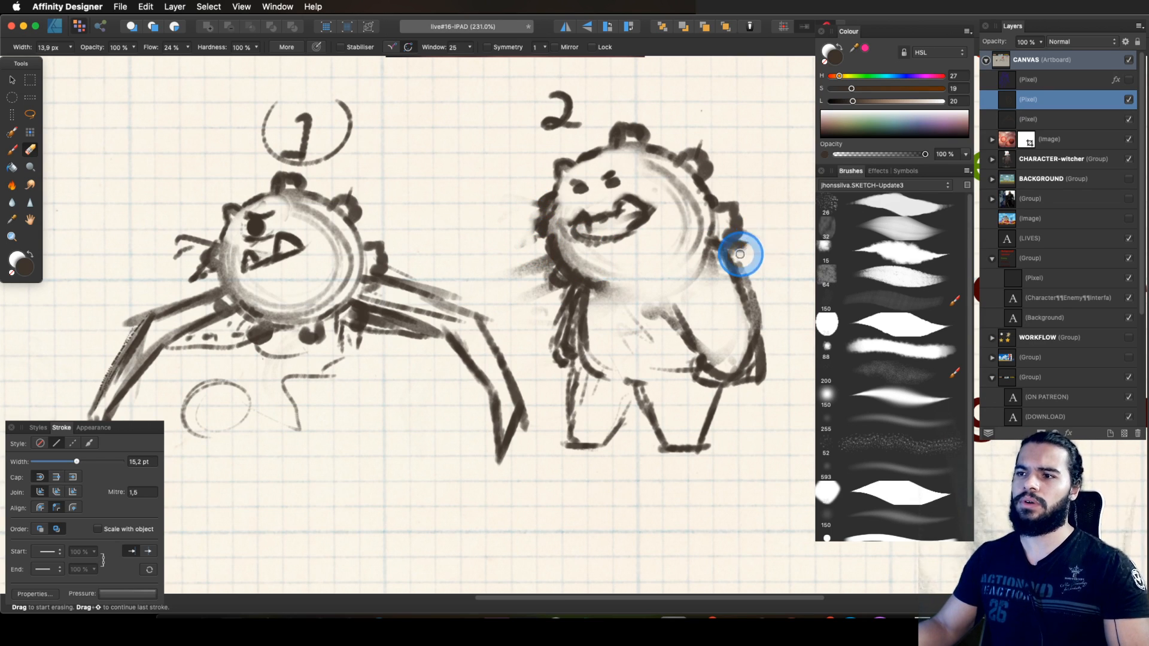
left_click_drag(743, 273, 758, 383)
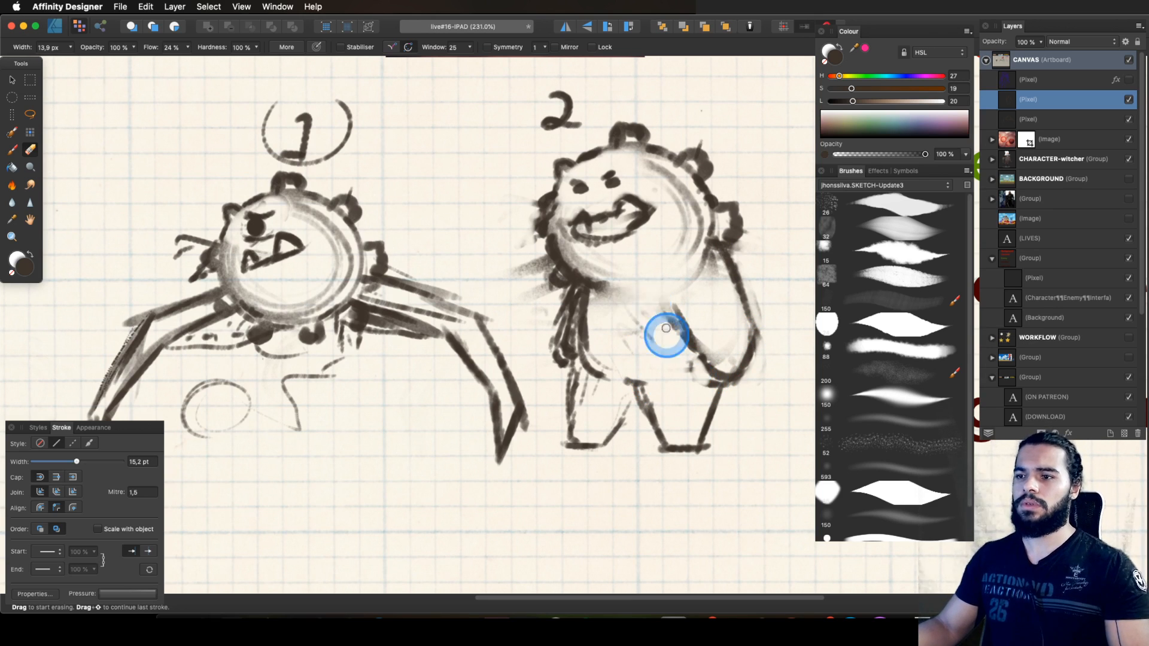
Step: Fill out the humanoid's left arm with dark strokes and repaint its left leg with heavier lines
key("space")
left_click_drag(659, 342, 403, 385)
key("z")
mouse_move(578, 324)
left_mouse_down()
mouse_move(650, 264)
mouse_move(694, 258)
mouse_move(703, 280)
mouse_move(577, 319)
mouse_move(583, 302)
mouse_move(576, 344)
mouse_move(589, 298)
left_mouse_up()
key("space")
key("b")
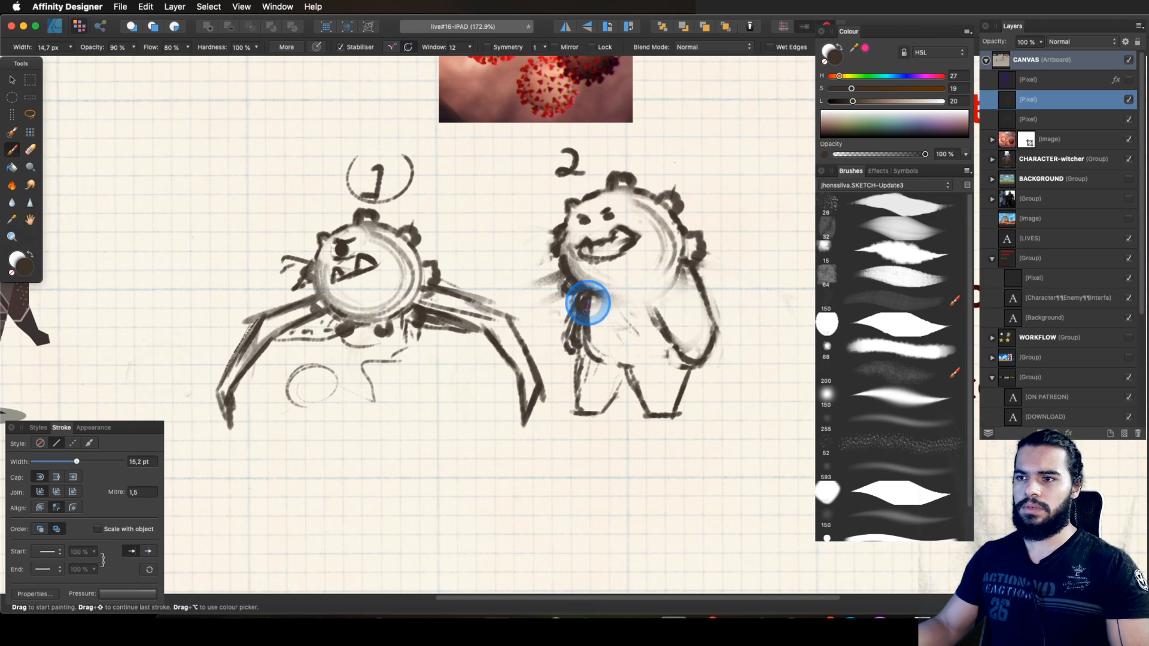
mouse_move(584, 370)
left_mouse_down()
mouse_move(579, 415)
mouse_move(603, 402)
left_mouse_up()
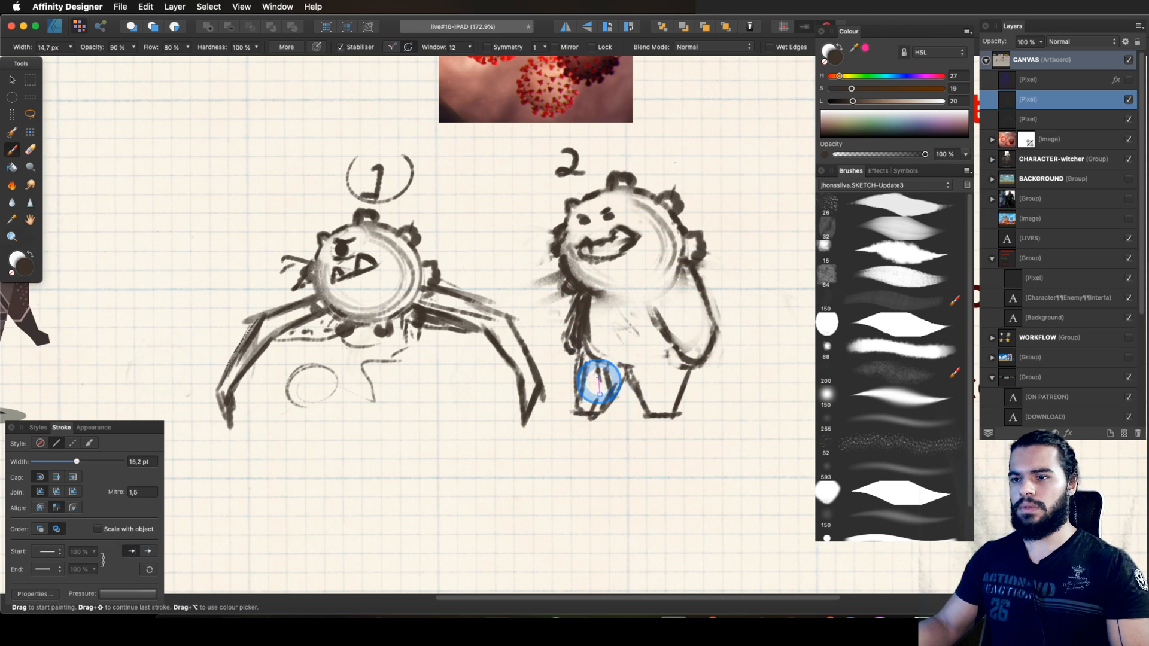
Step: Select the spider-legged enemy's pixel layer and hide the humanoid's layer
key("z")
left_click_drag(551, 359, 426, 356)
key("space")
key("v")
left_click(537, 322)
key("z")
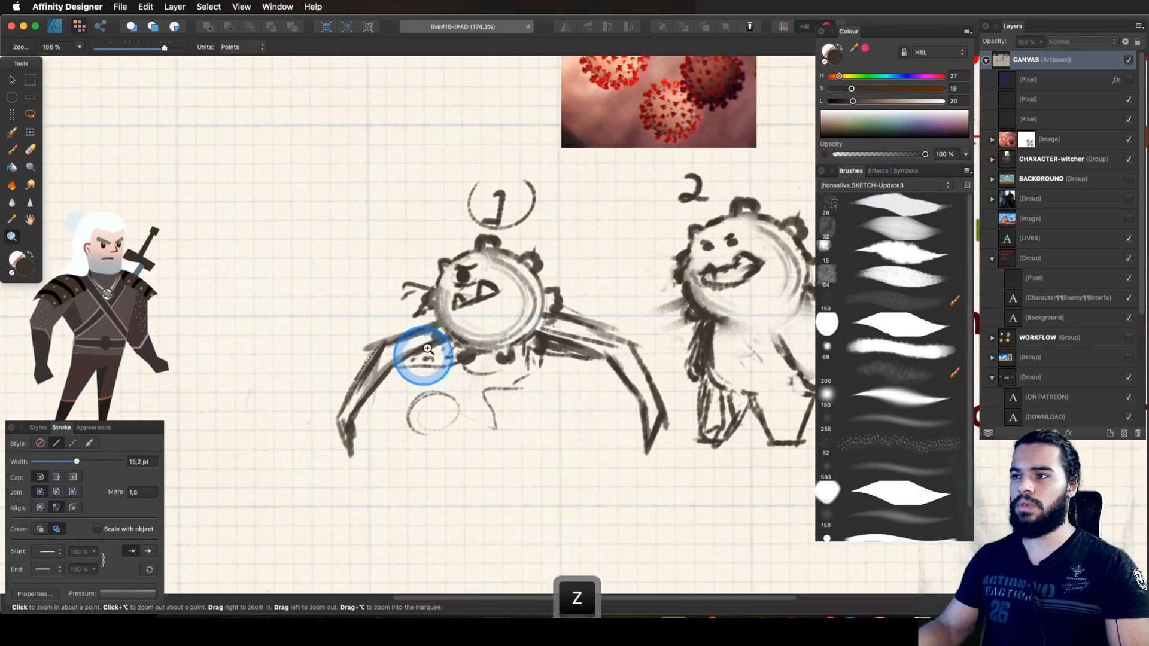
left_click(1053, 119)
left_click(1129, 99)
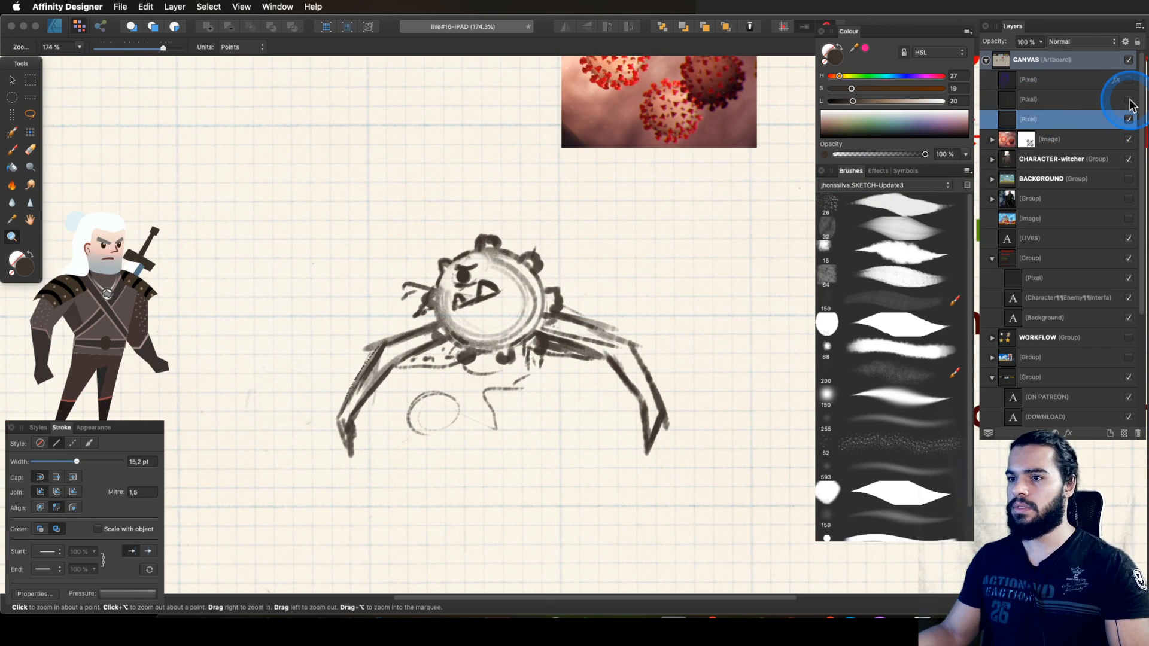
left_click(1129, 119)
left_click(1128, 119)
Step: Switch to the vector workspace and draw a circle with the Ellipse tool covering the spider-legged enemy's round body
left_click(482, 276)
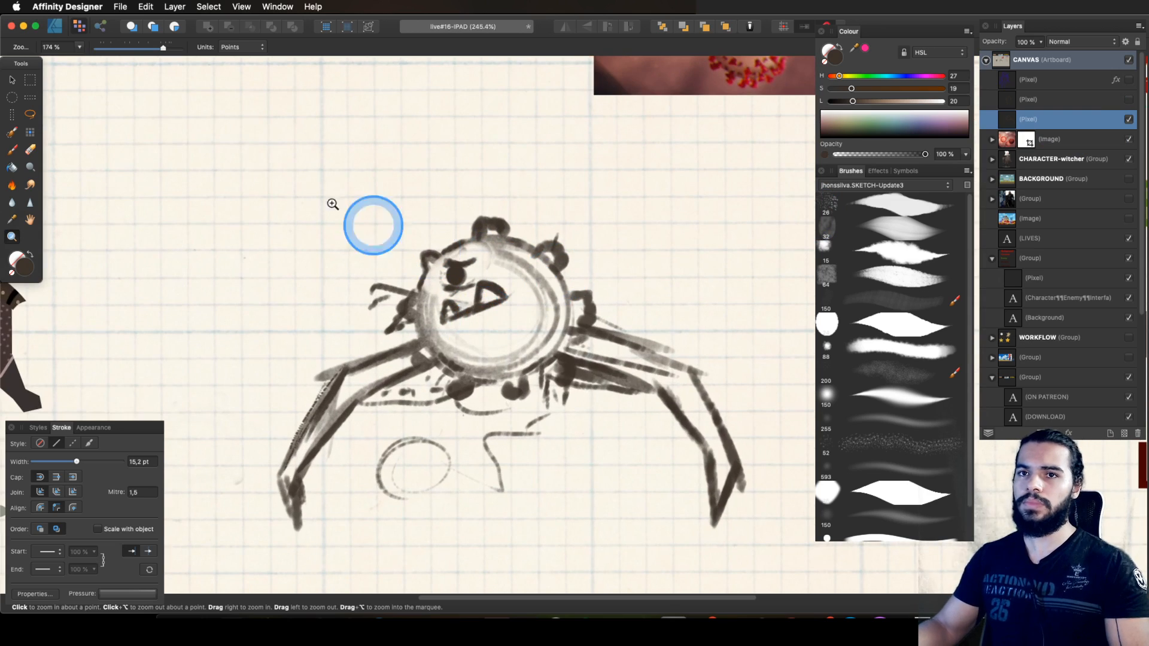
left_click(50, 30)
left_click_drag(524, 298, 254, 408)
mouse_move(450, 359)
left_mouse_down()
mouse_move(496, 336)
mouse_move(526, 340)
mouse_move(502, 326)
mouse_move(539, 341)
mouse_move(501, 335)
mouse_move(482, 290)
left_mouse_up()
key("space")
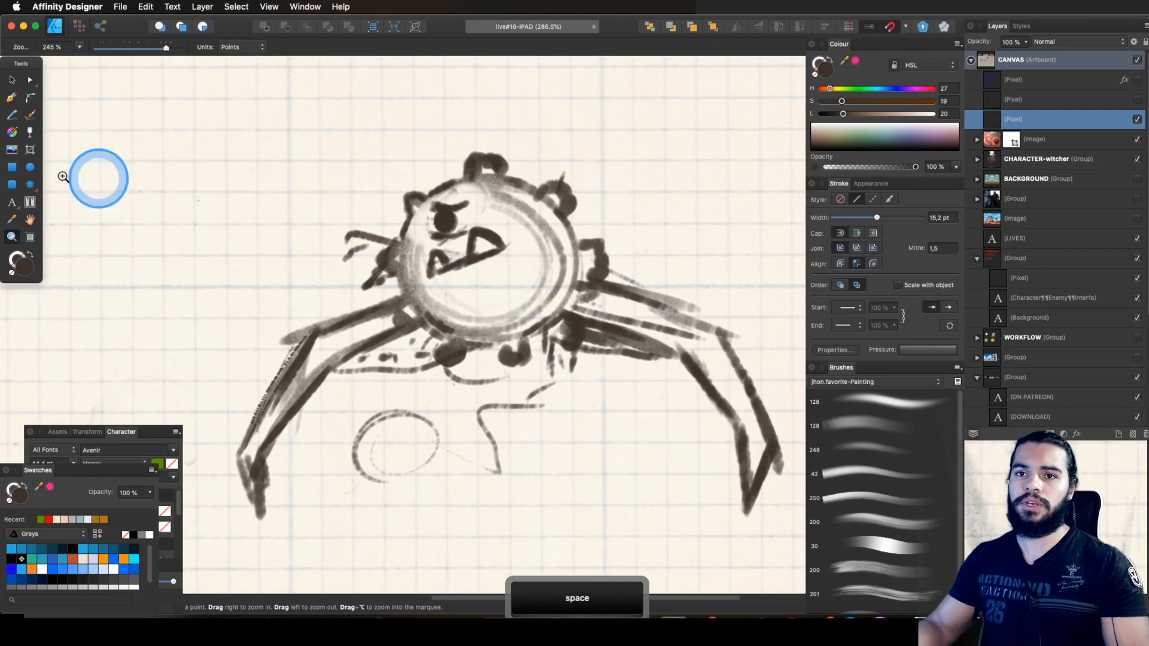
left_click(30, 167)
left_click(31, 169)
key("alt")
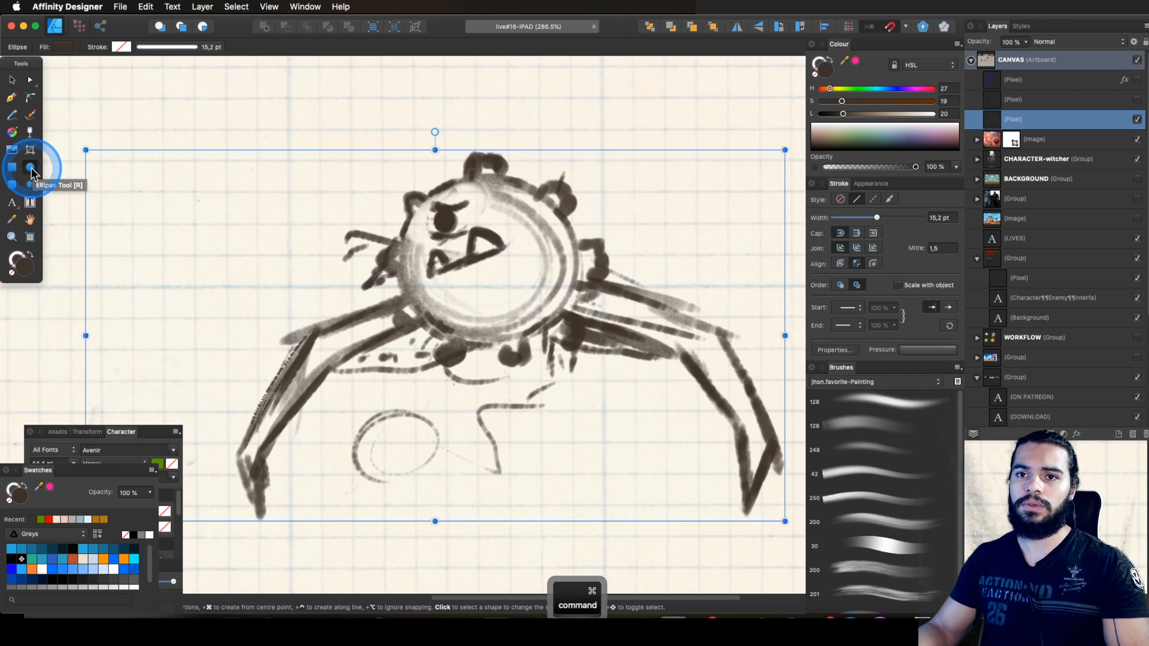
left_click_drag(483, 287, 581, 169)
key("v")
left_click(520, 277)
key("z")
left_click_drag(515, 267, 537, 254)
key("v")
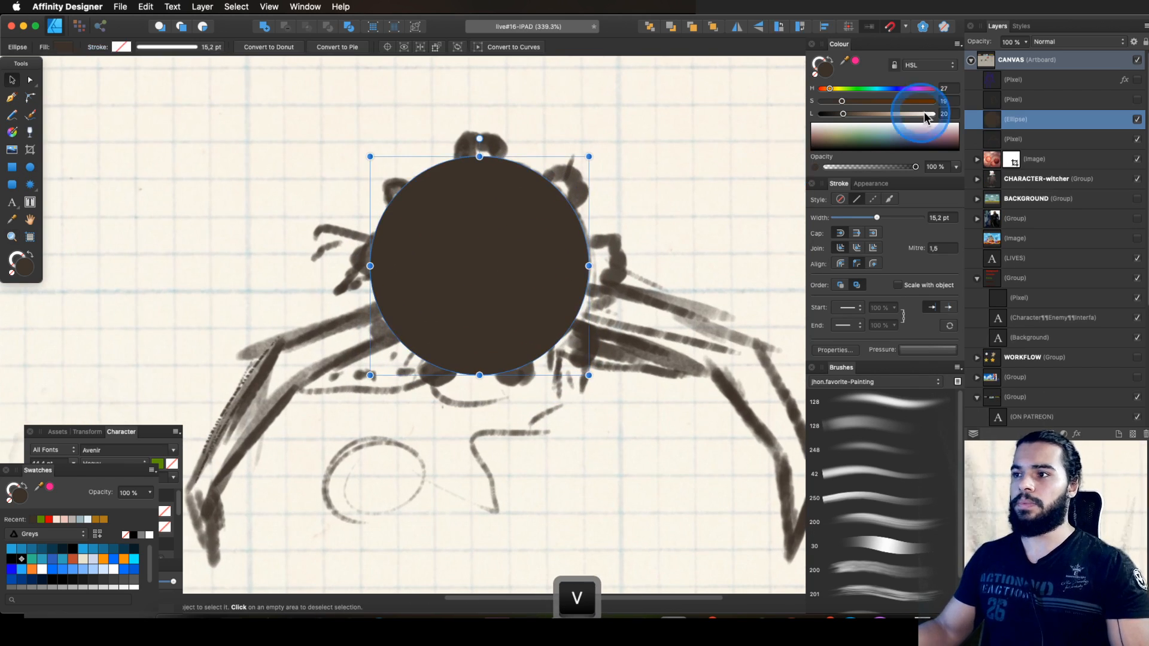
Step: Fill the body circle with muted purple at hue 276 and lightness 49, and move it behind the sketch layer
left_click(881, 89)
left_click(877, 114)
left_click_drag(894, 90, 905, 89)
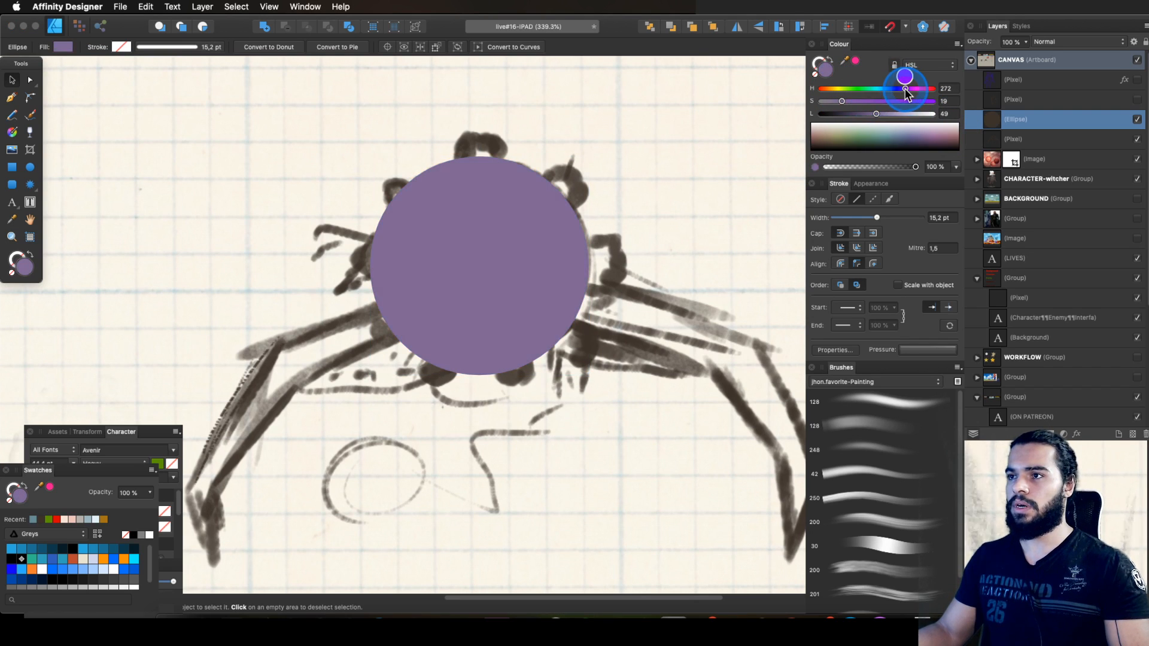
key("super+bracketleft")
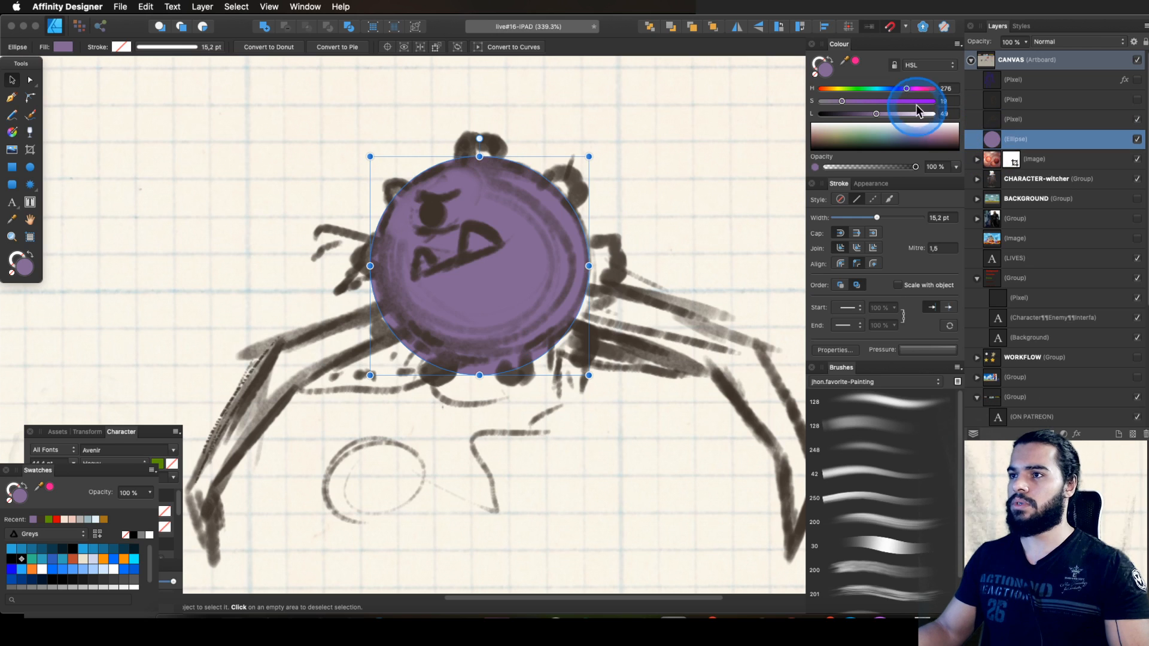
left_click_drag(516, 293, 366, 341)
key("v")
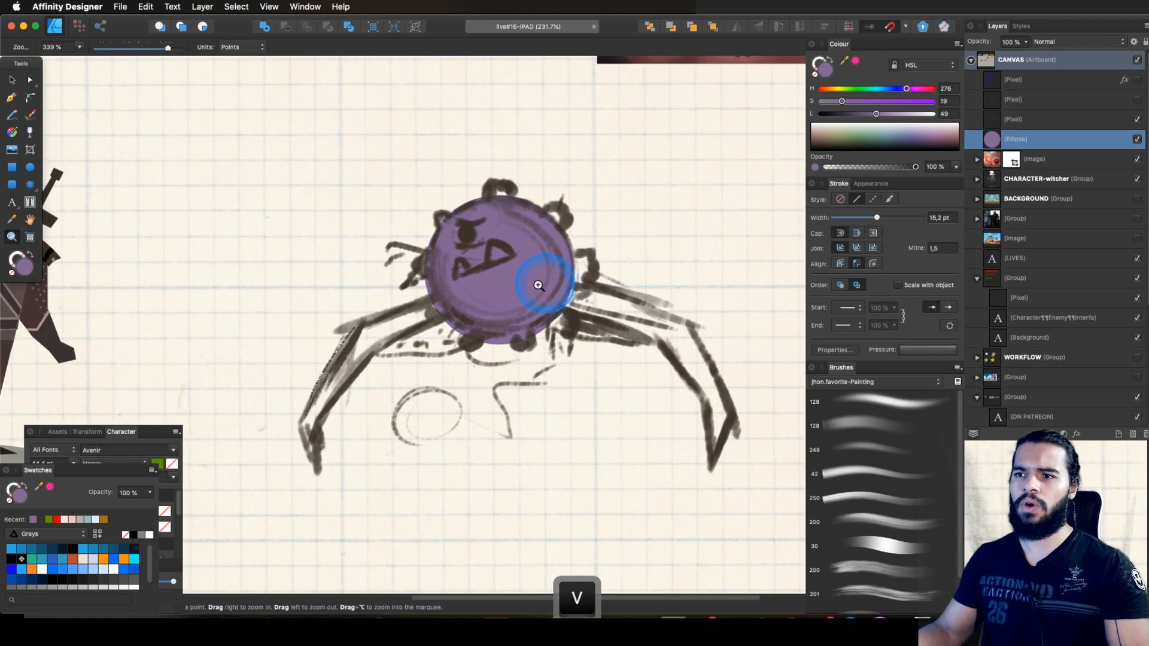
key("z")
left_click_drag(567, 282, 500, 291)
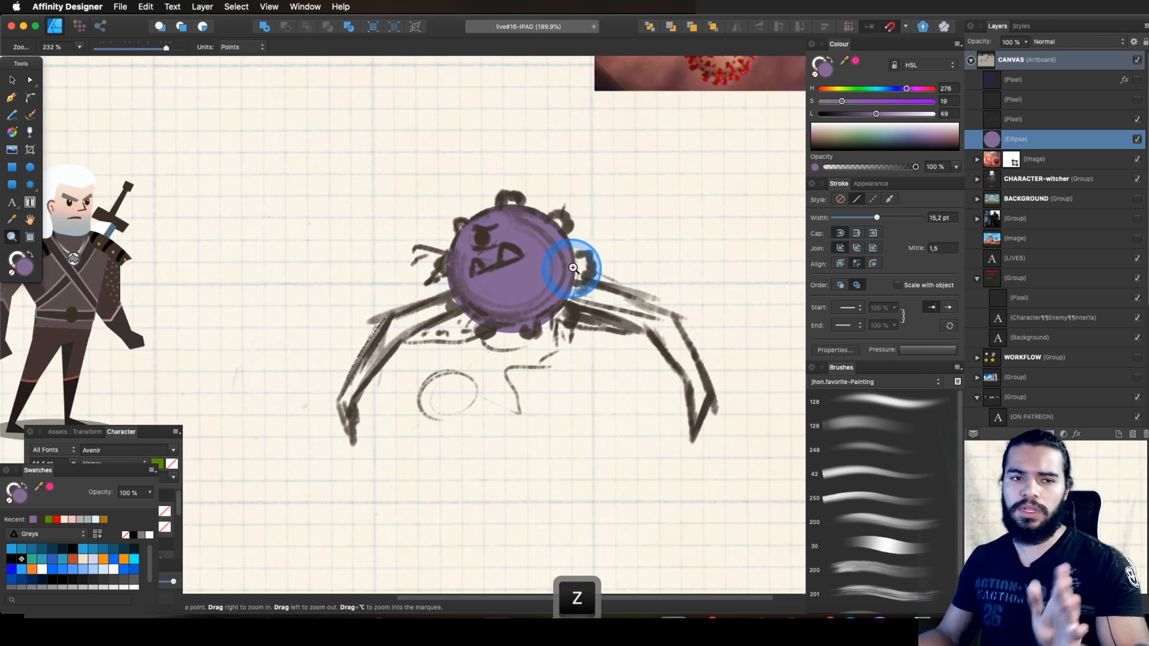
left_click_drag(541, 229, 600, 244)
key("v")
key("z")
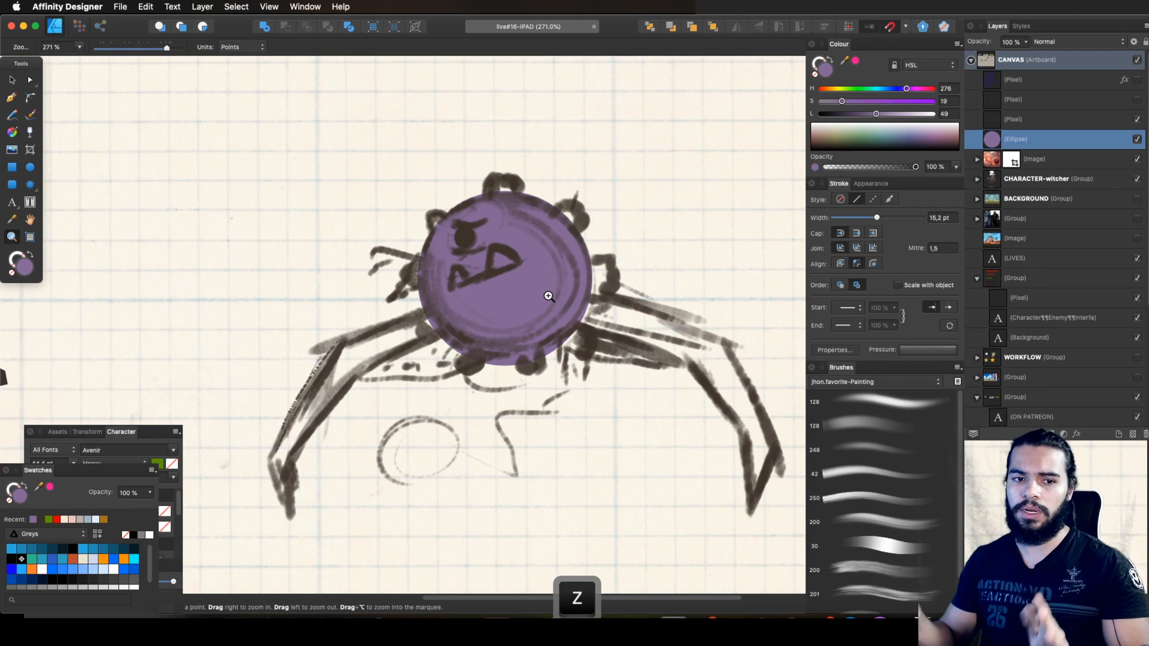
left_click_drag(532, 285, 567, 288)
key("space")
mouse_move(527, 303)
left_mouse_down()
mouse_move(515, 249)
mouse_move(410, 213)
left_mouse_up()
key("v")
key("super+z")
Step: Lower the enemy sketch layer's opacity to 57%
left_click(1013, 119)
left_click(1026, 42)
left_click_drag(1024, 56, 982, 55)
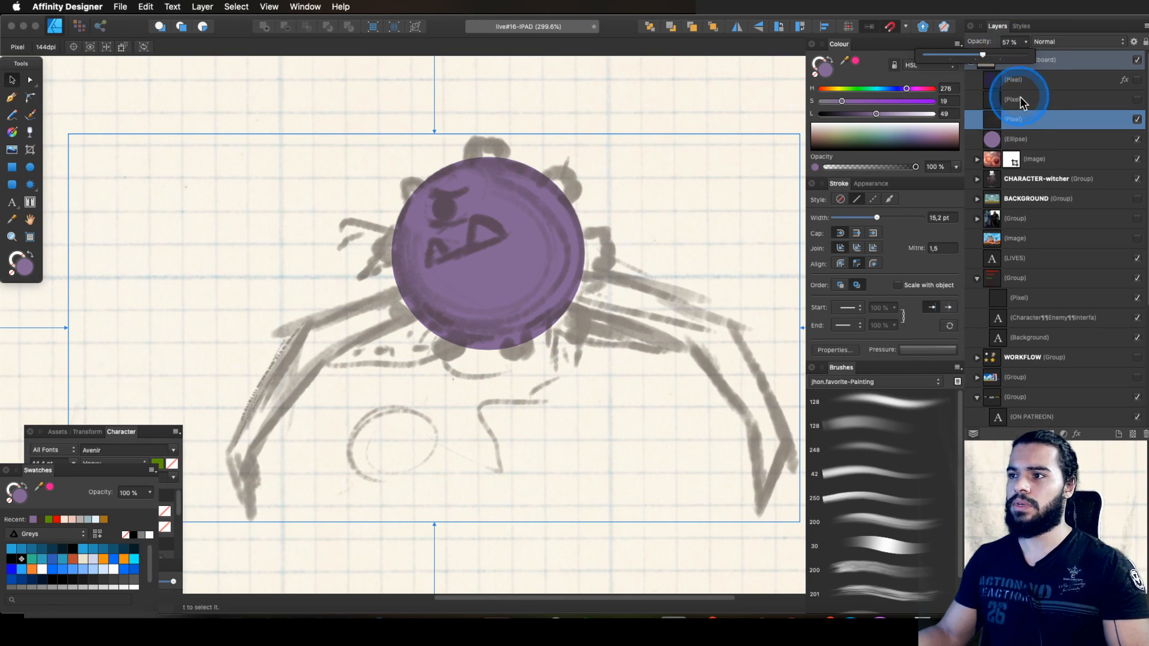
Step: Trace the enemy's front-left leg with the Pen tool as a thin, bent, pointed shape above the body circle
left_click(1020, 139)
key("z")
key("space")
left_click_drag(410, 310, 449, 272)
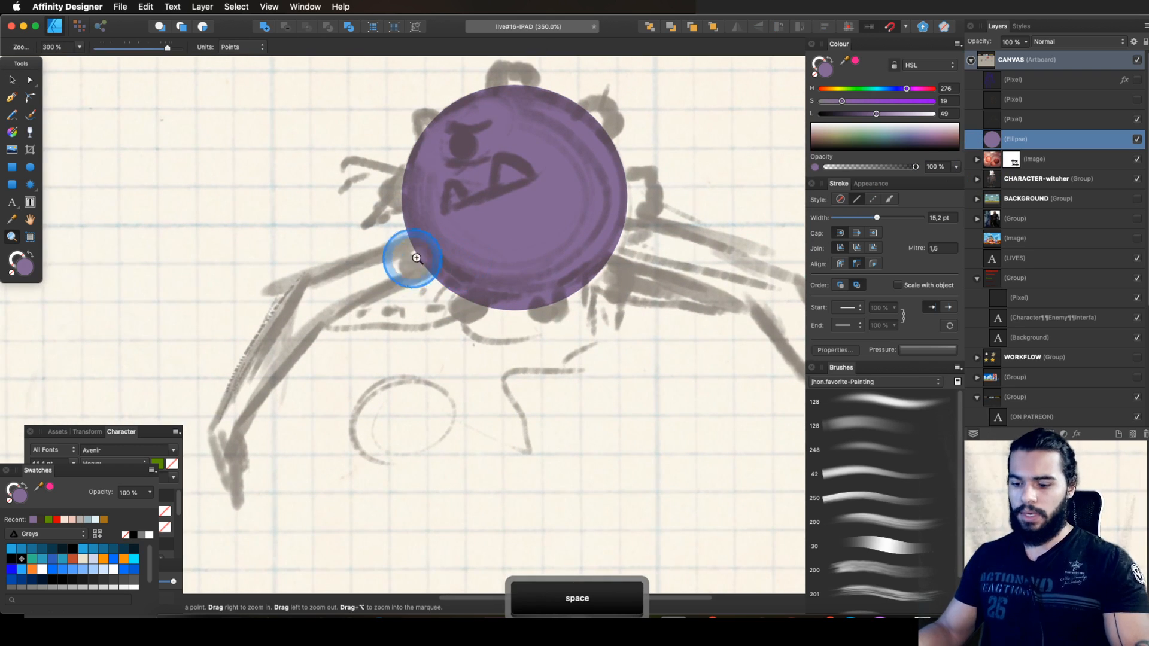
key("p")
left_click(296, 285)
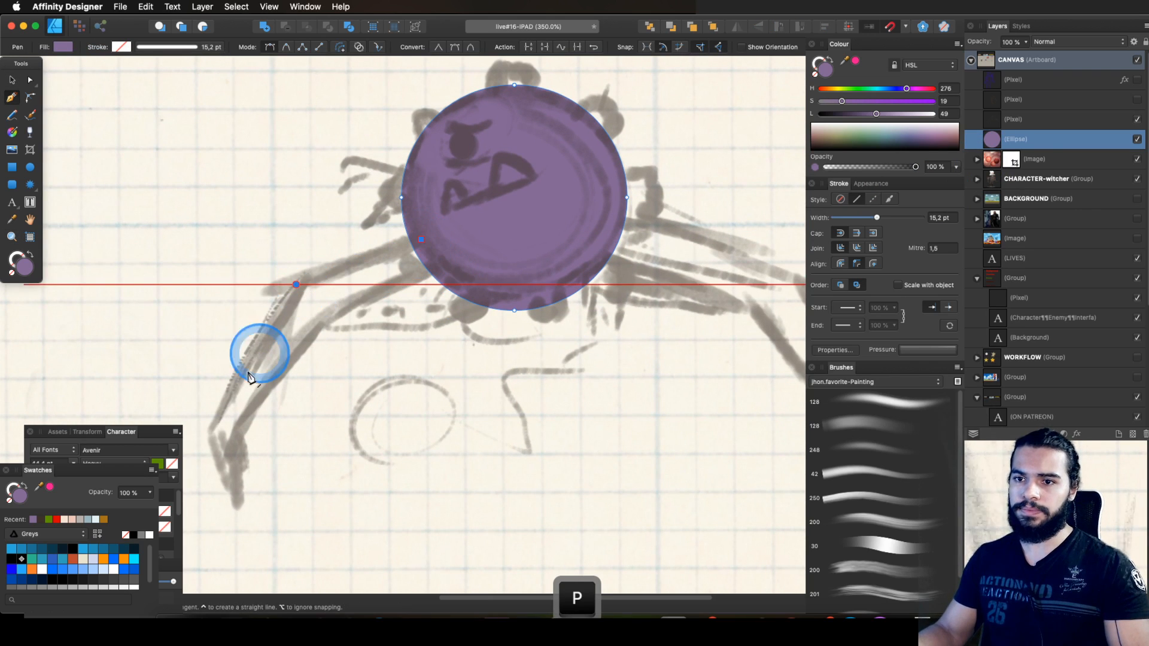
left_click(207, 410)
left_click(241, 487)
left_click(227, 414)
left_click(301, 310)
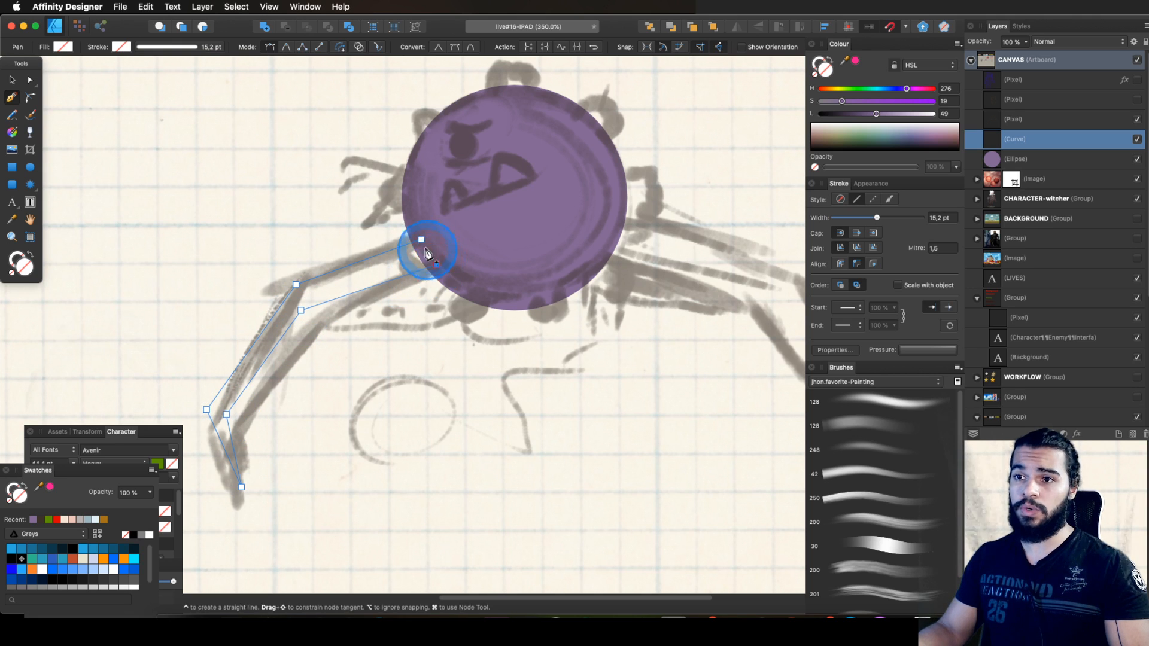
Step: Fill the leg shape with purple at saturation 54 and shift it slightly up and outward along the body
key("a")
key("v")
left_click_drag(847, 100, 873, 102)
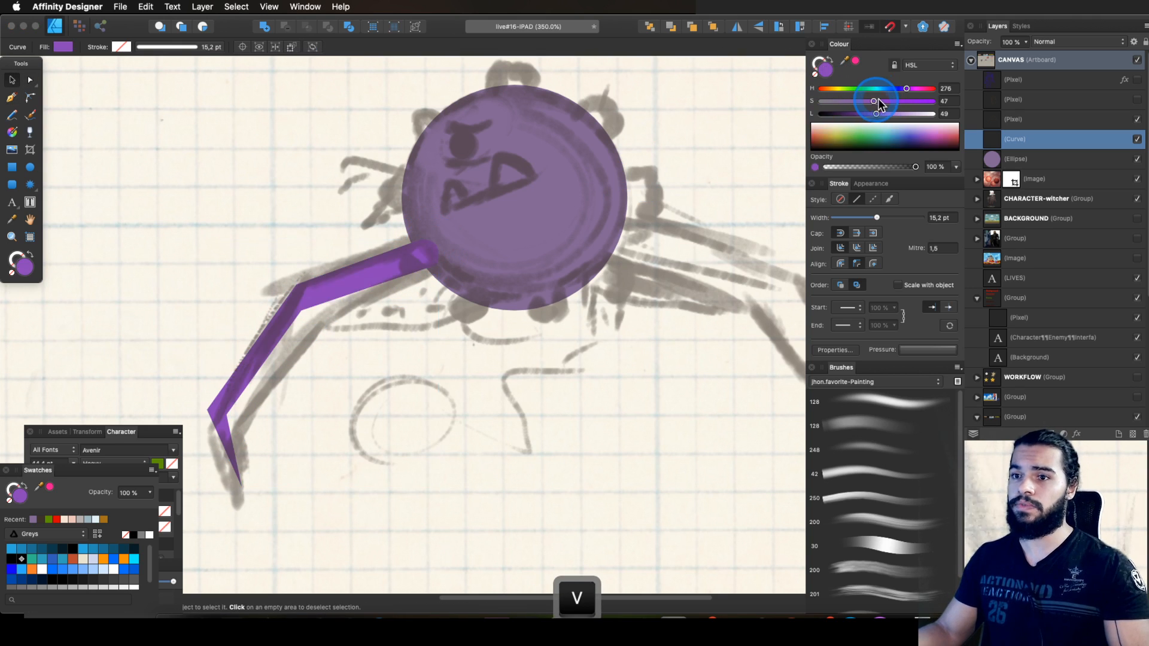
left_click_drag(361, 313, 350, 299)
key("z")
left_click_drag(490, 271, 496, 246)
key("space")
key("v")
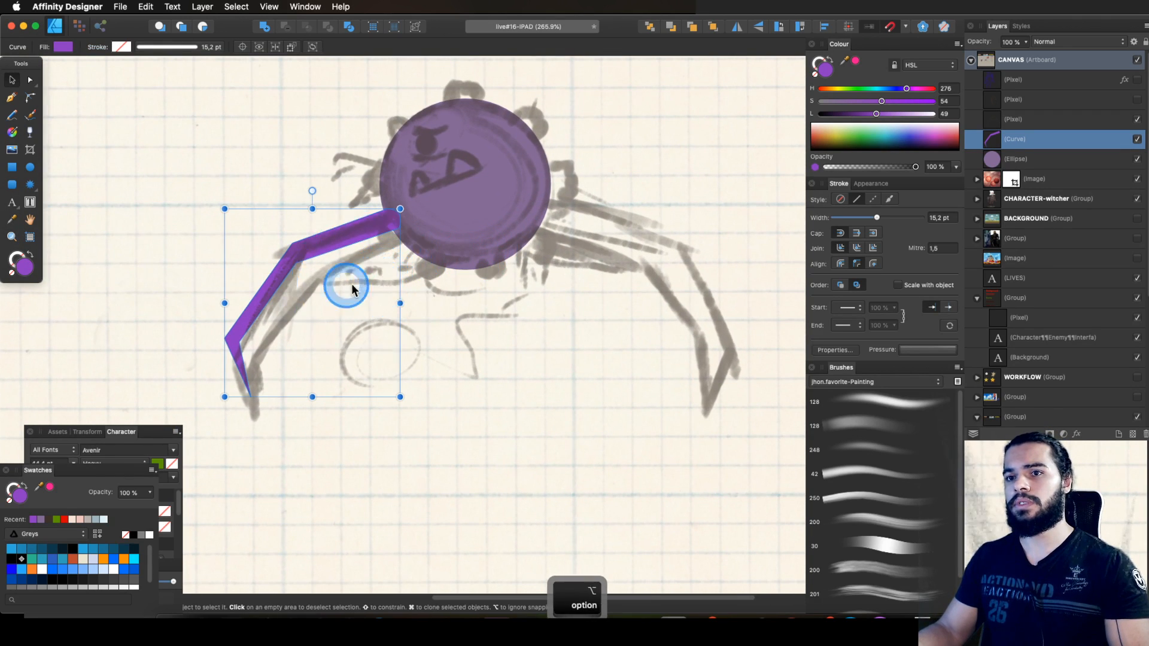
left_click_drag(349, 286, 514, 286)
key("super+z")
key("space")
left_click_drag(436, 260, 475, 282)
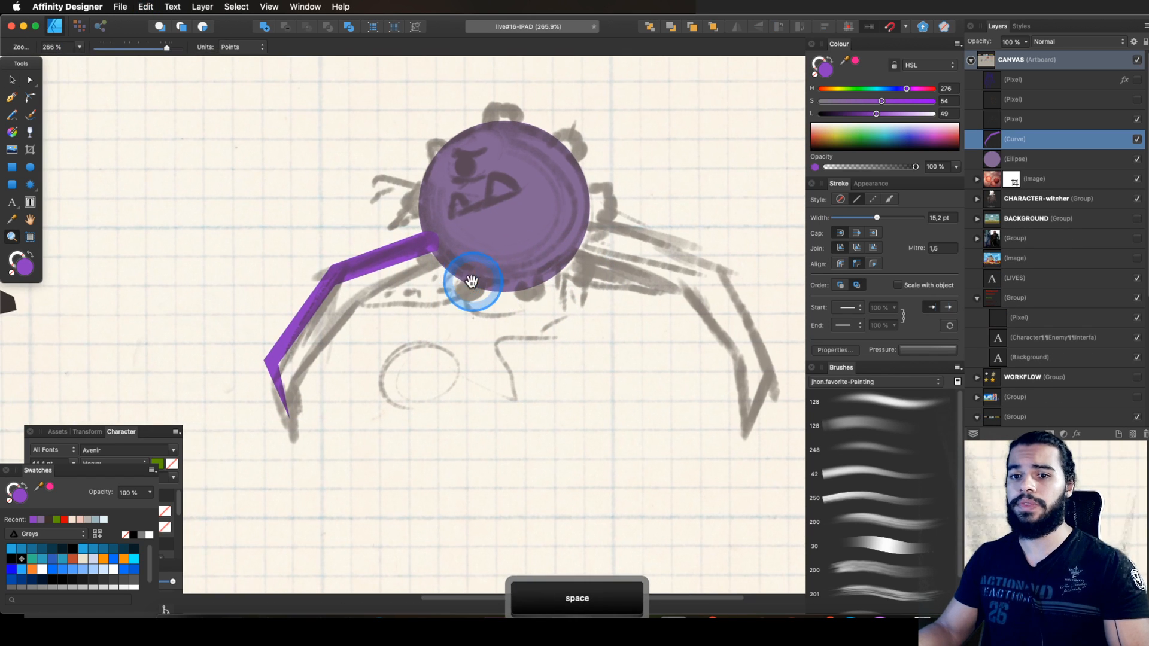
key("v")
Step: Bring up Symbols in its own floating window beside the enemy and move the swatches out of the way
left_click_drag(99, 476, 259, 465)
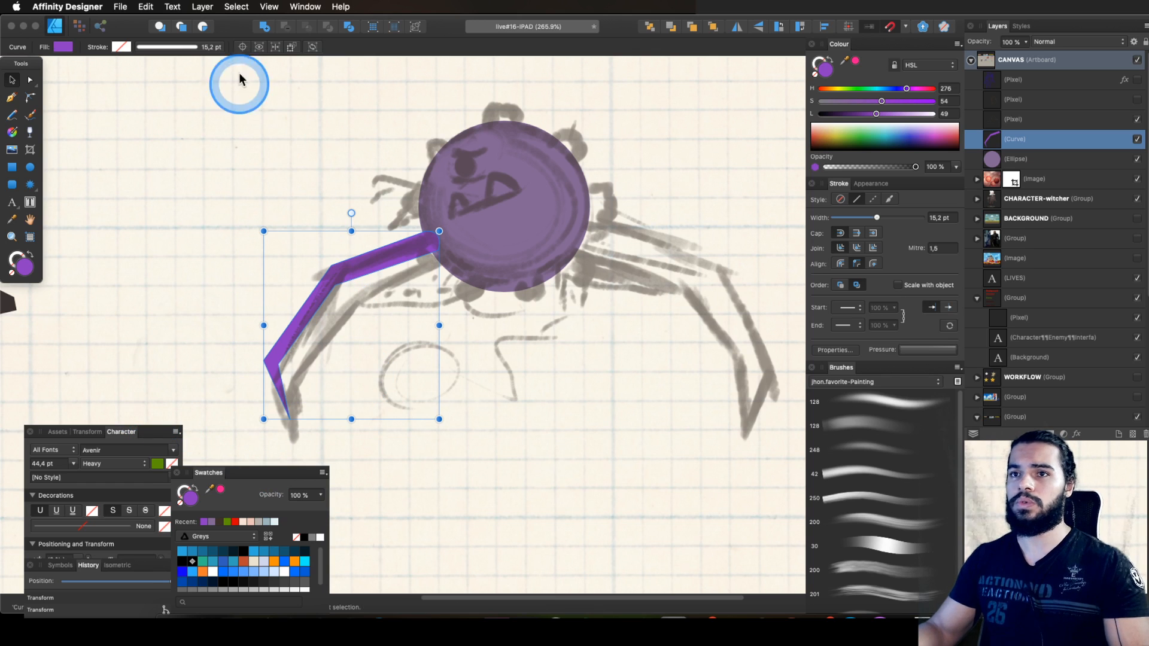
left_click(270, 7)
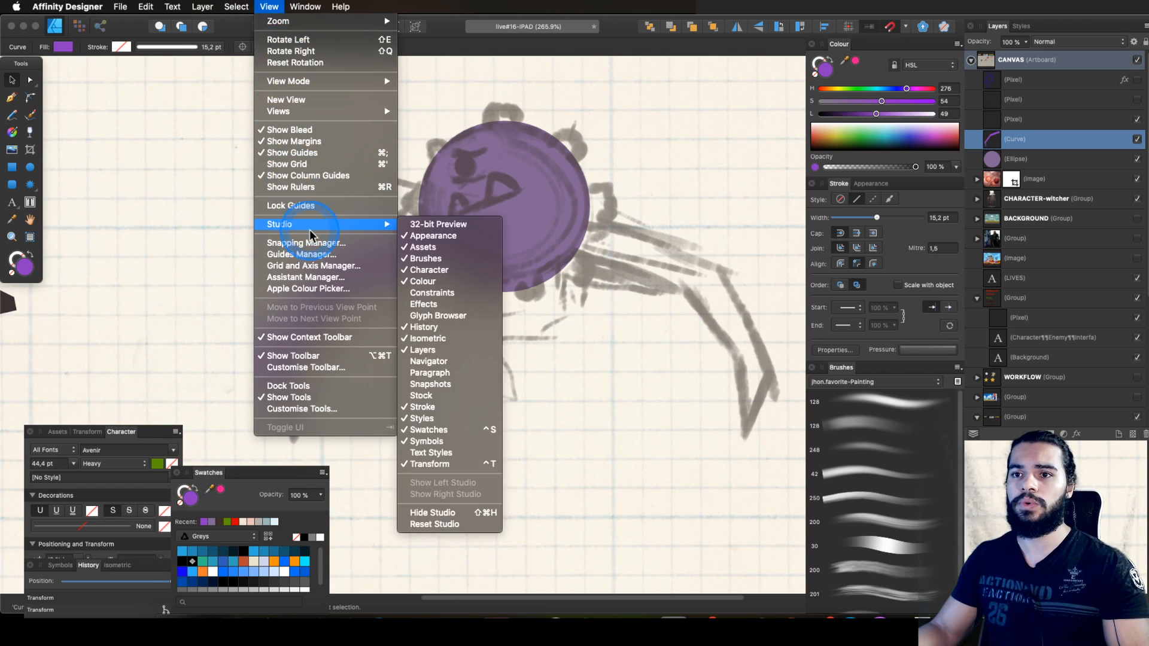
mouse_move(360, 229)
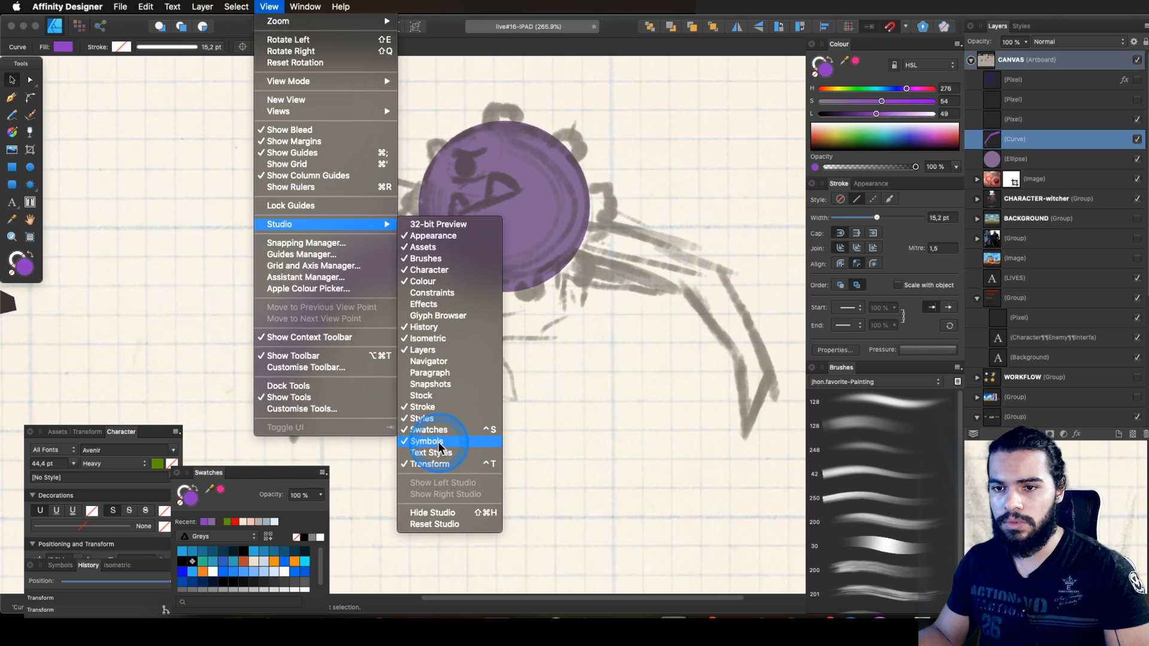
left_click(62, 565)
left_click_drag(62, 565, 142, 274)
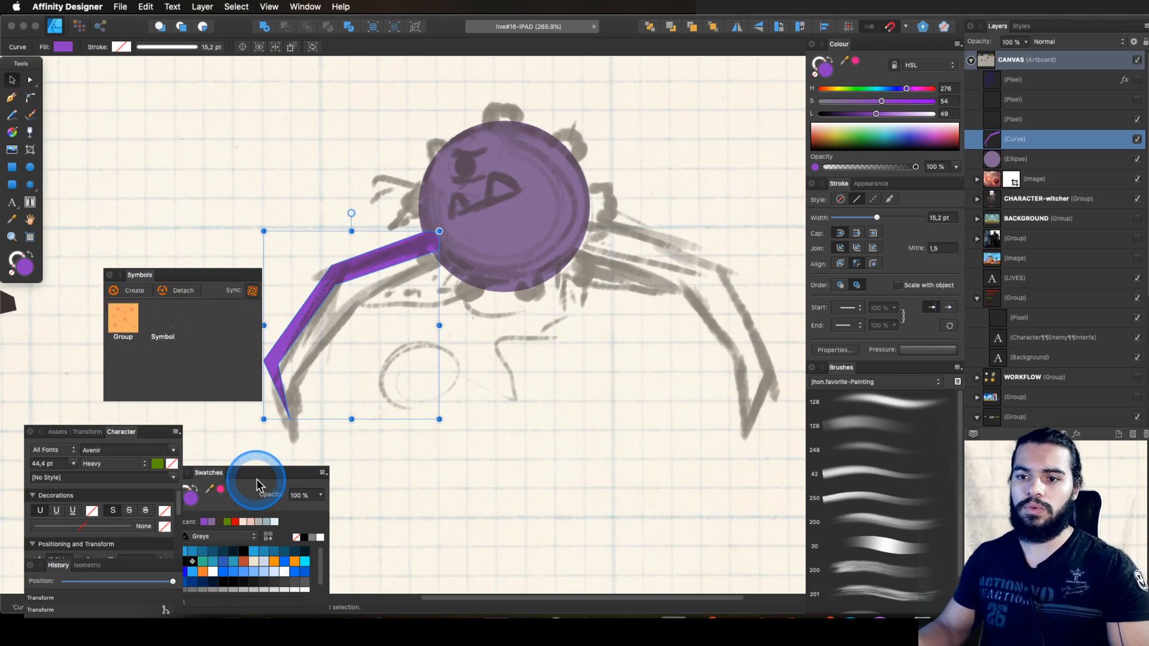
left_click_drag(256, 479, 274, 469)
left_click_drag(179, 267, 150, 259)
Step: Turn the purple leg into a symbol and shift it slightly outward from the body
left_click_drag(321, 235, 448, 282)
key("v")
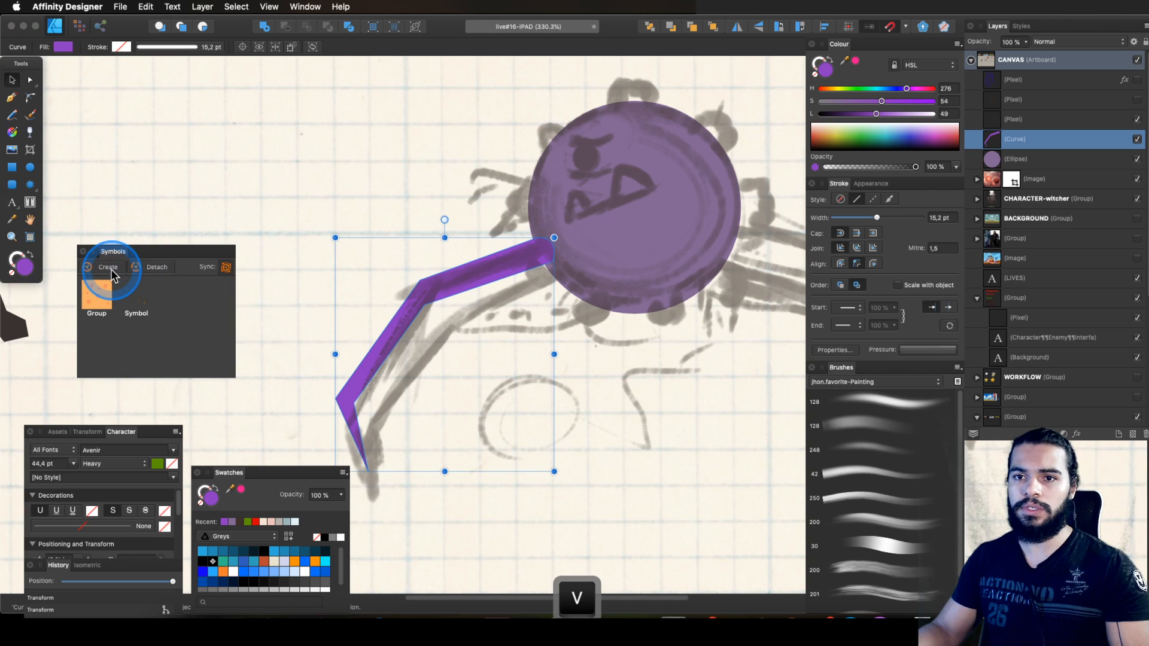
left_click(109, 269)
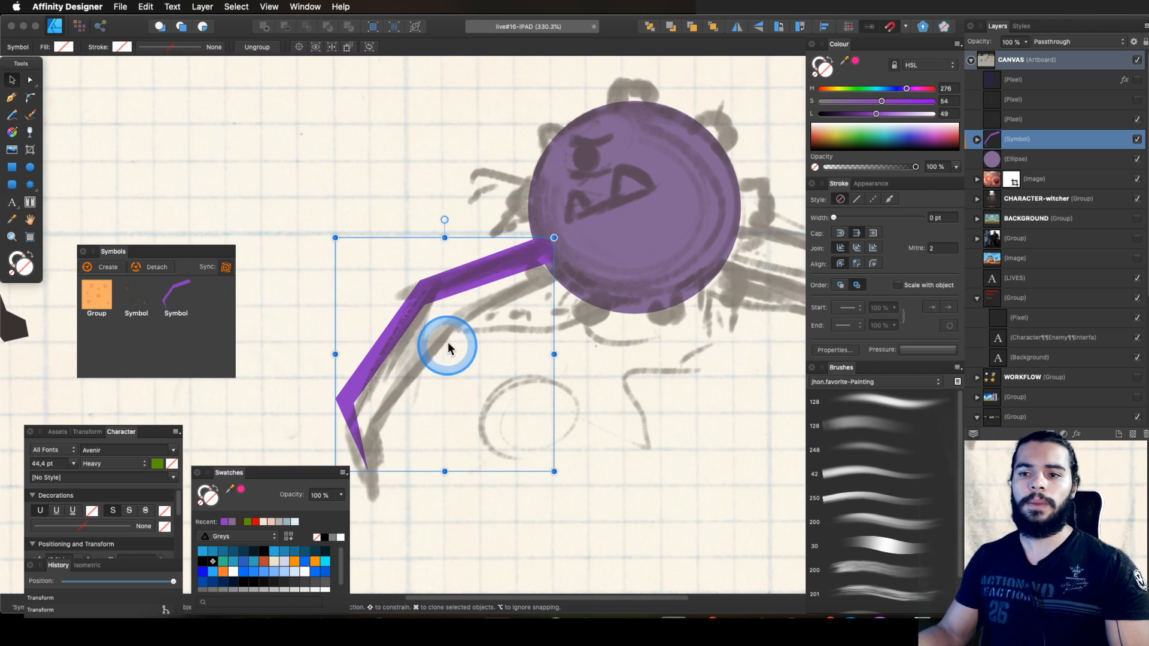
left_click_drag(425, 310, 373, 287)
key("z")
key("space")
left_click_drag(472, 277, 460, 298)
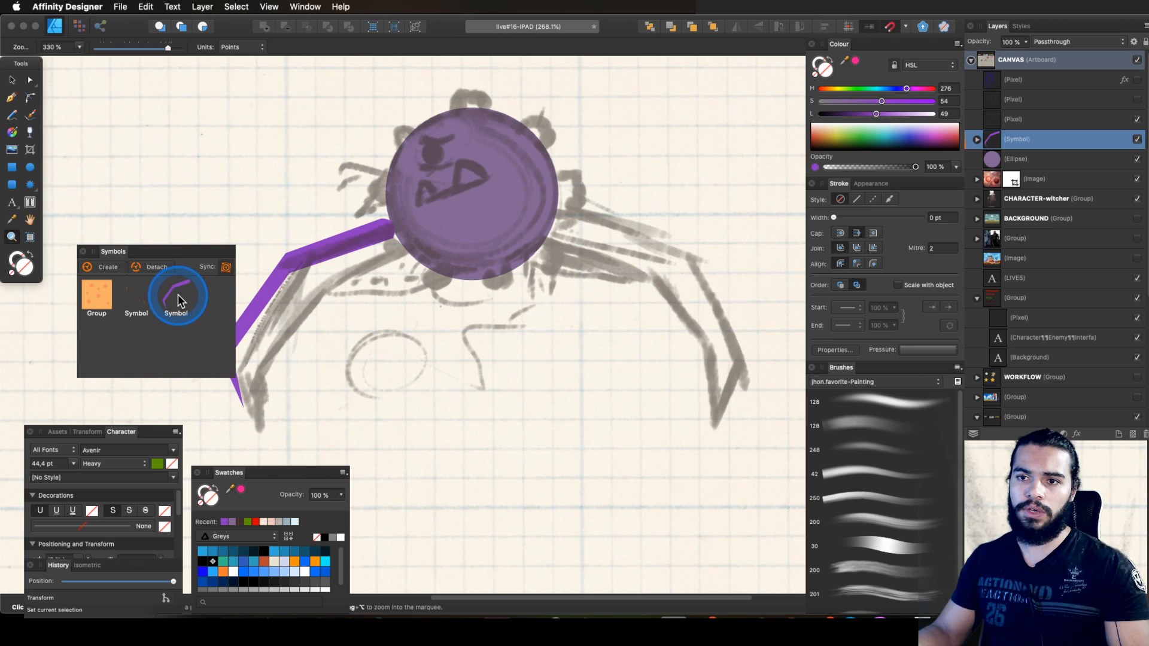
Step: Place a second instance of the leg symbol on the canvas over the enemy's lower right side
left_click_drag(174, 294, 469, 327)
key("v")
left_click_drag(470, 287, 448, 326)
key("super+space")
key("v")
left_click_drag(517, 311, 520, 303)
key("z")
key("v")
key("alt")
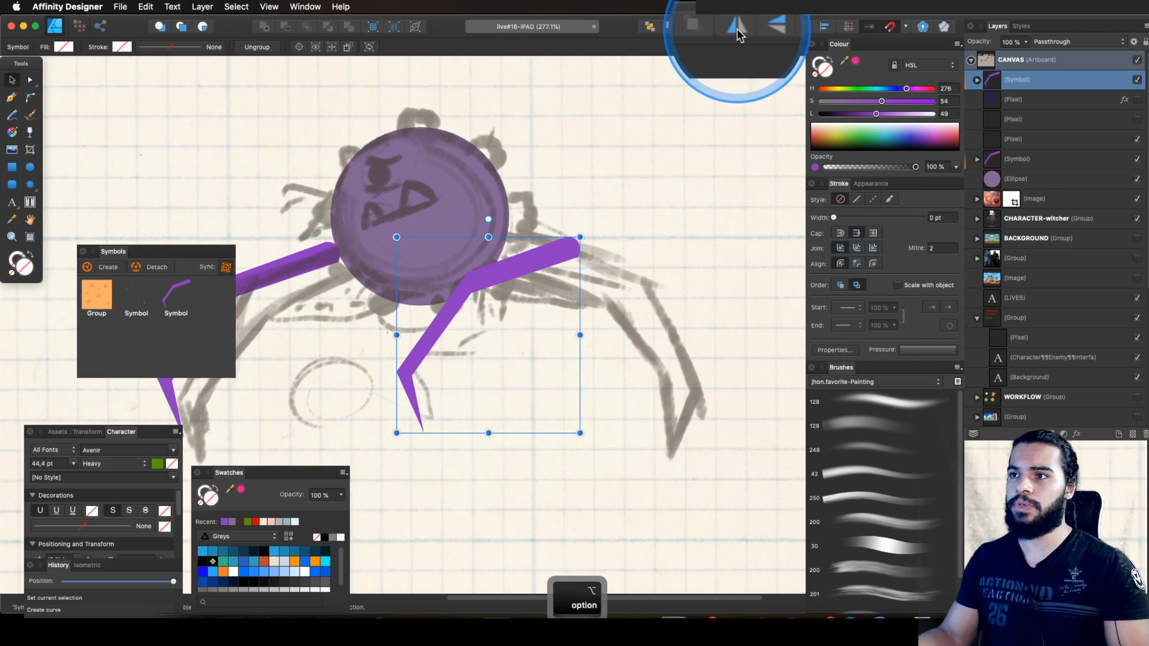
Step: Flip the second leg instance horizontally and attach it to the right side of the body
left_click(734, 26)
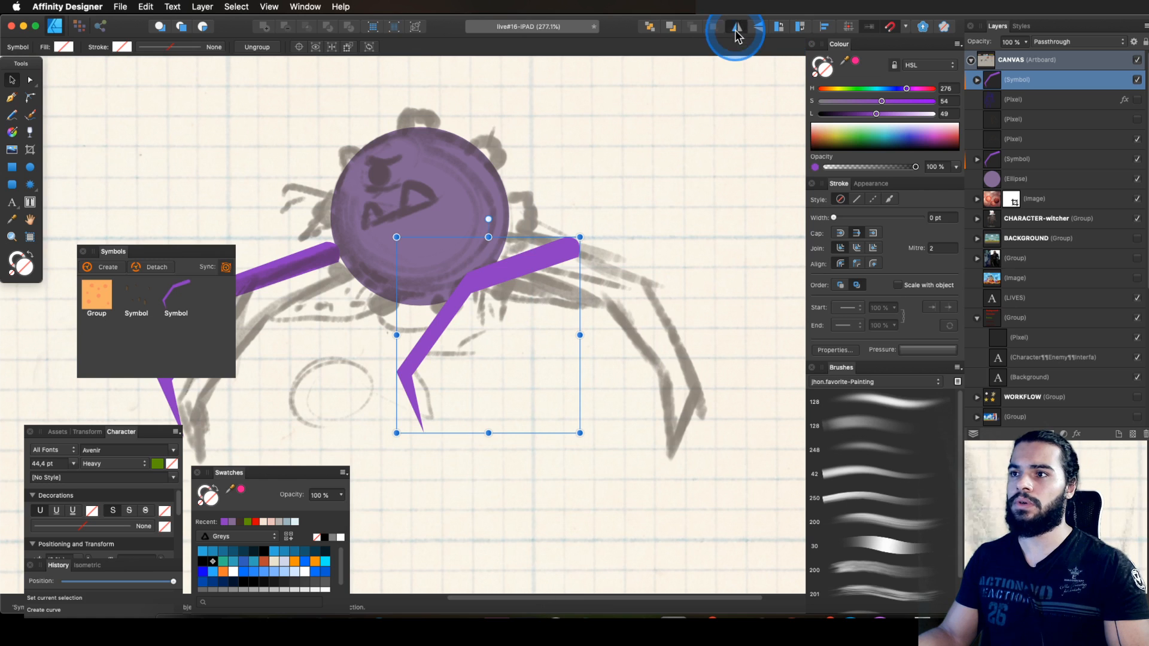
left_click_drag(576, 277, 640, 311)
key("z")
mouse_move(640, 311)
left_mouse_down()
mouse_move(515, 303)
mouse_move(547, 256)
left_mouse_up()
key("v")
left_click(366, 283)
left_click(366, 284, "super")
key("super+z")
key("super+z")
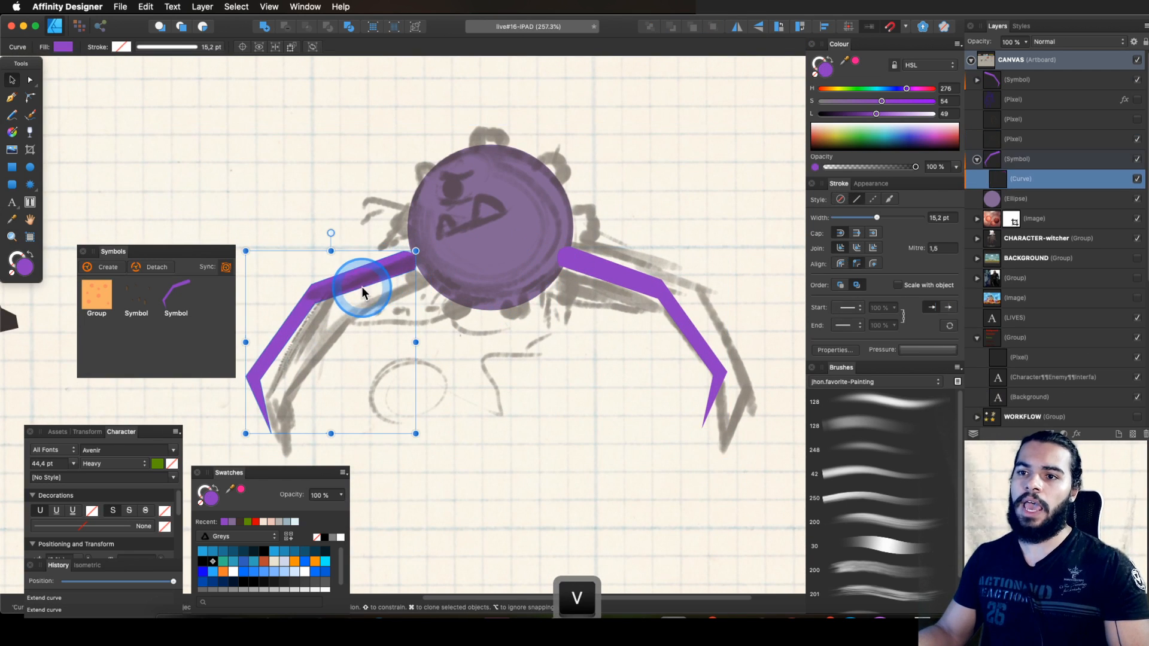
key("super+z")
key("super+z")
key("super+z")
key("super+z")
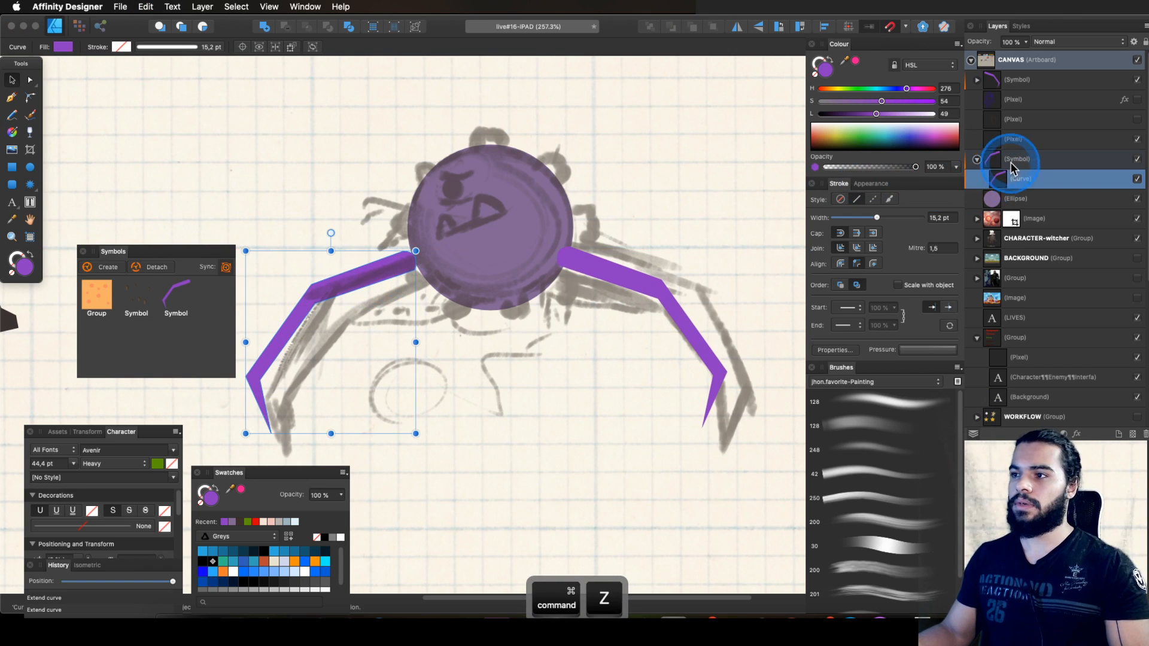
Step: Try raising the lightness of the curve inside the second leg symbol to 53, and undo the change
left_click(1004, 102)
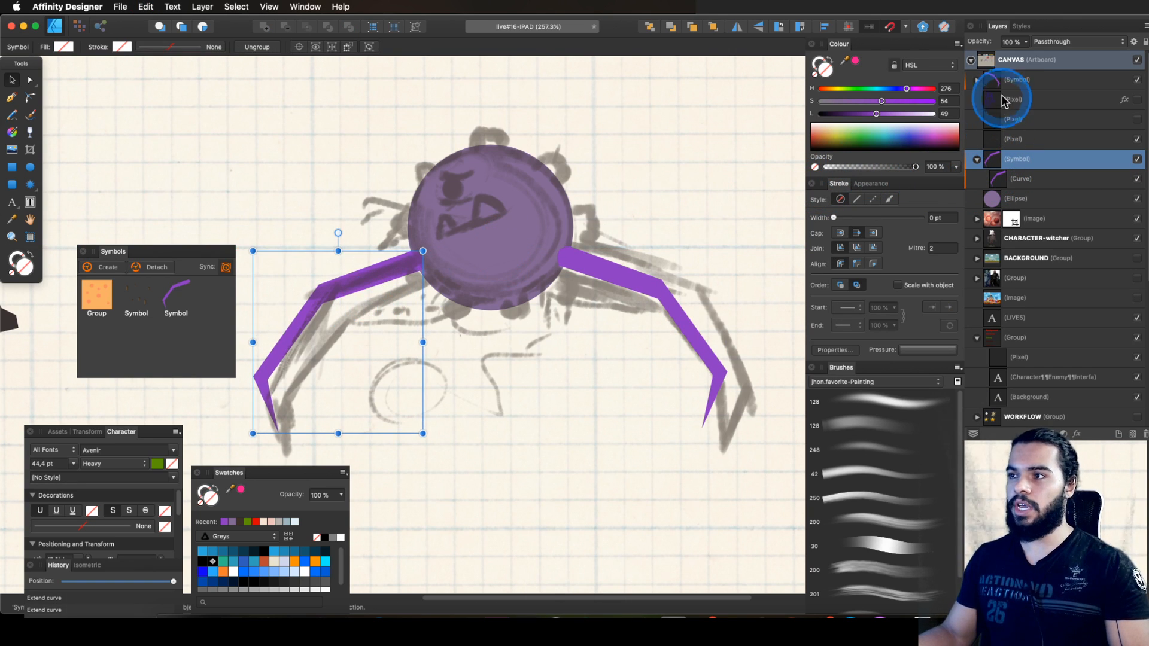
left_click(978, 80)
left_click(1014, 100)
mouse_move(876, 114)
left_mouse_down()
mouse_move(866, 113)
mouse_move(892, 114)
mouse_move(878, 113)
left_mouse_up()
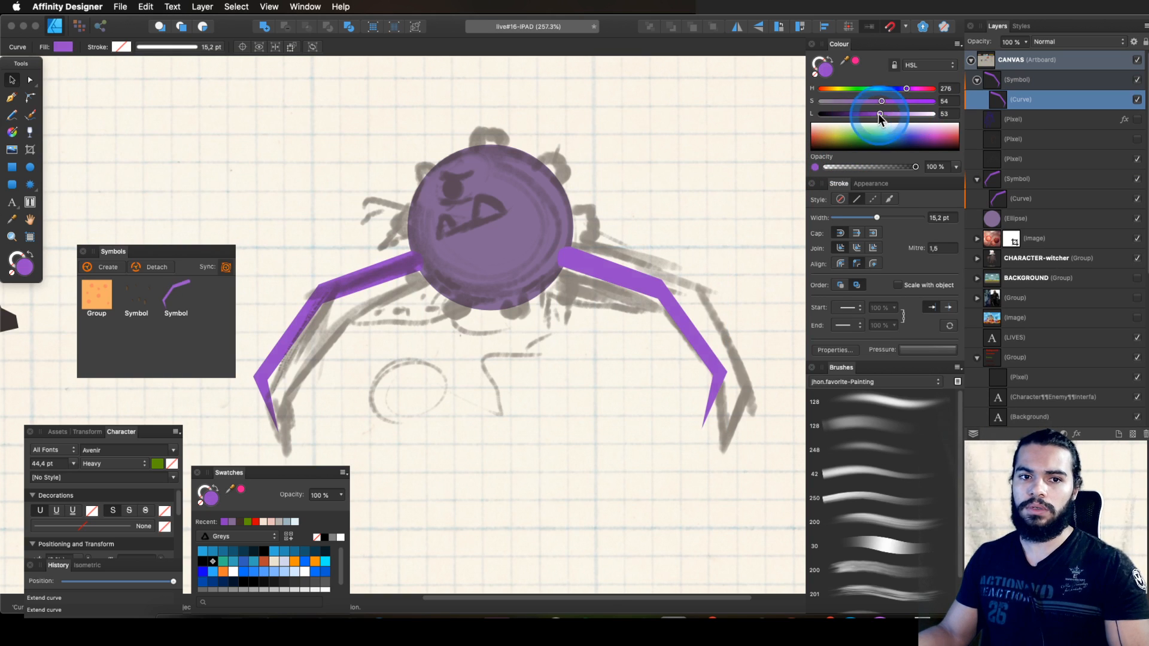
key("super+z")
Step: Move the second leg's symbol below the sketch layer, collapse both symbols and select the body ellipse
left_click(977, 80)
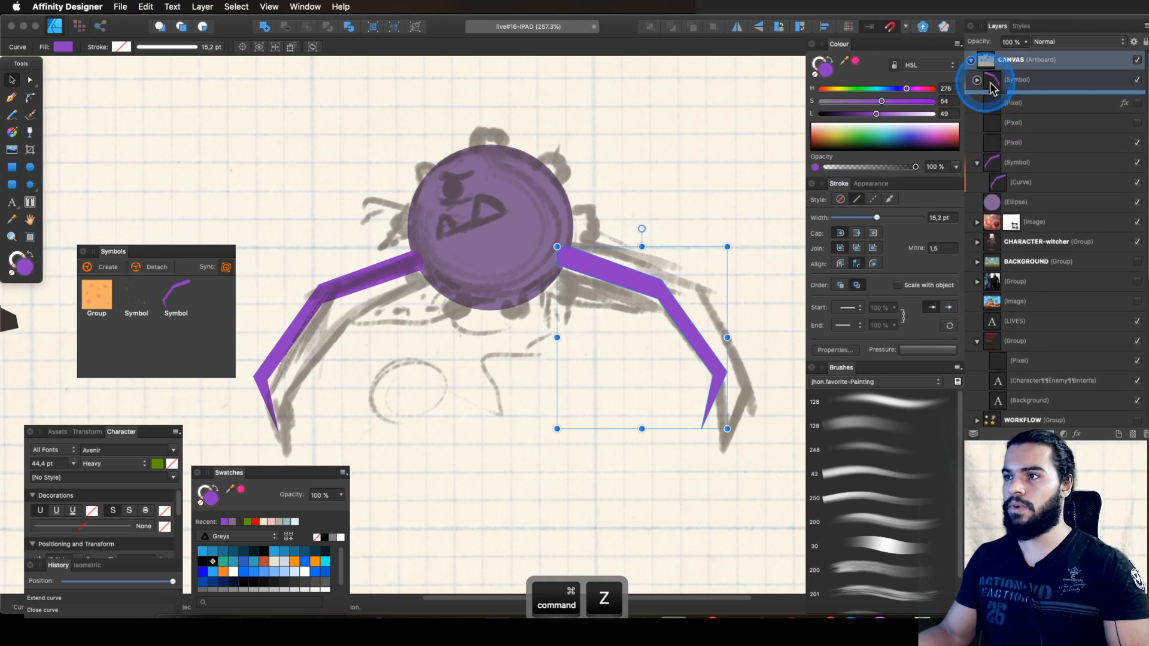
left_click(1003, 84)
left_click_drag(1004, 84, 987, 149)
left_click(1003, 158)
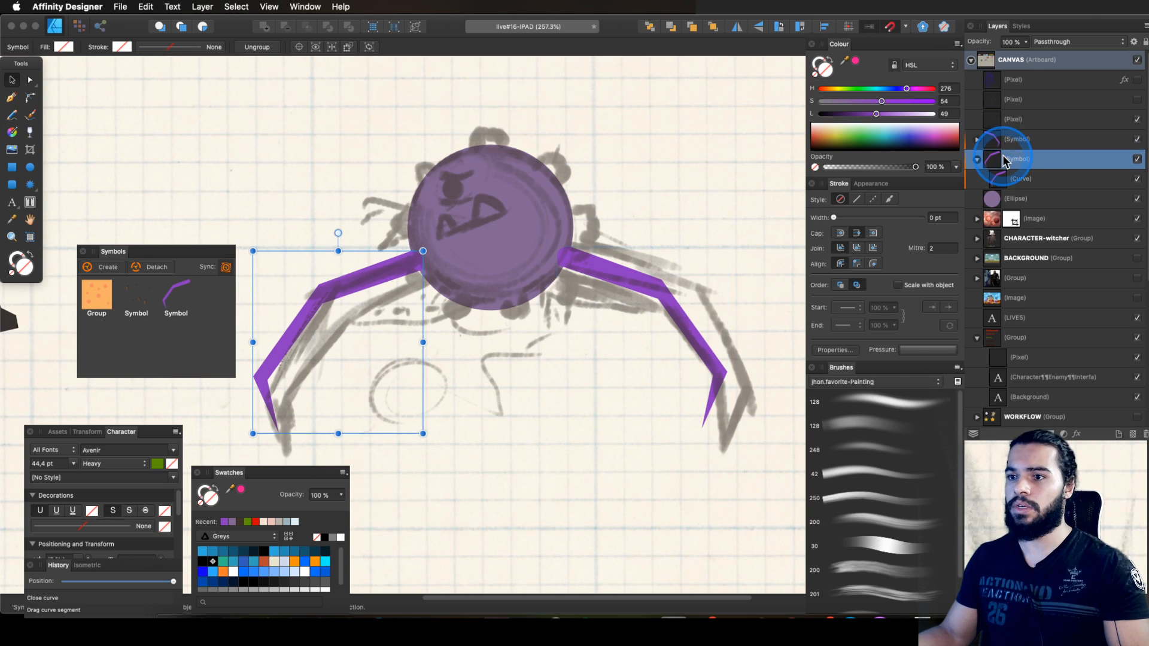
left_click_drag(1017, 203, 987, 179)
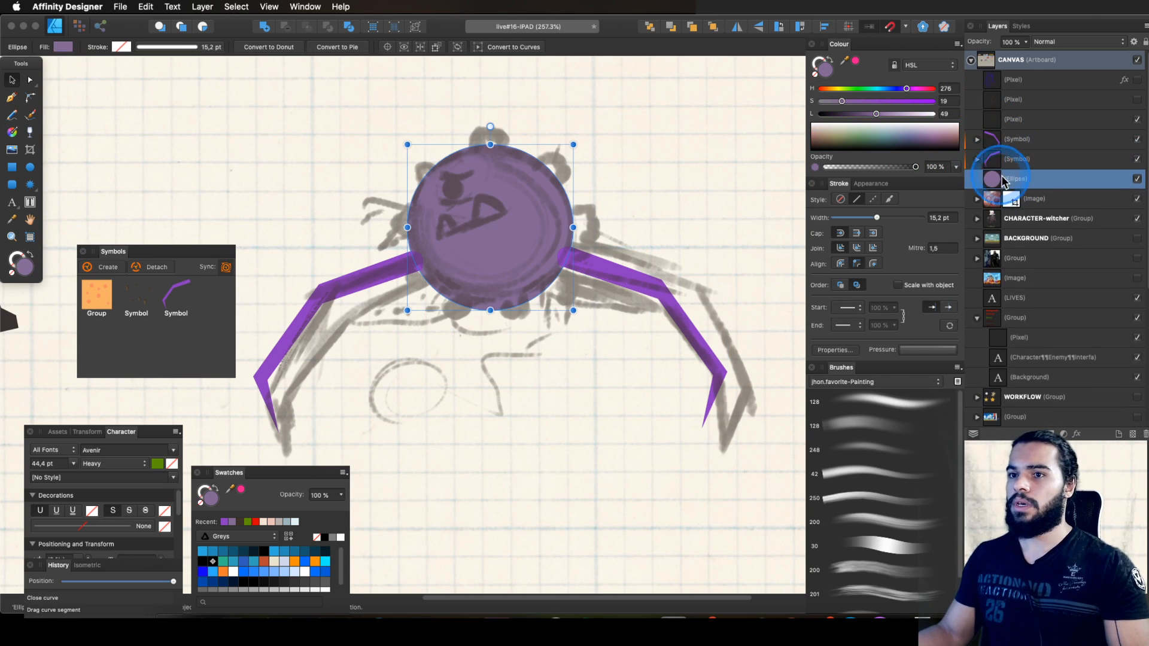
Step: Examine the coronavirus spikes in the reference photo and the matching sketched spike on top of the enemy's body
key("z")
left_click(548, 173)
left_click(495, 136)
left_click_drag(509, 136, 541, 113)
key("space")
left_click_drag(542, 114, 299, 287)
key("space")
left_click_drag(519, 223, 664, 215)
left_click_drag(493, 187, 461, 161)
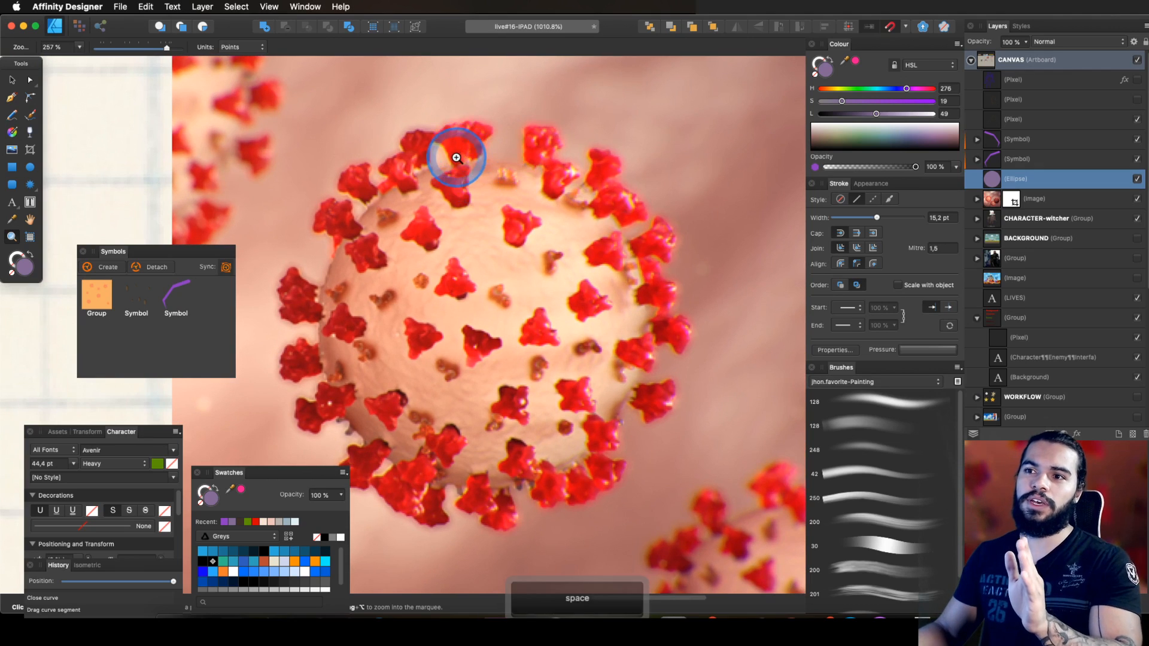
left_click_drag(533, 183, 242, 398)
key("space")
left_click_drag(454, 397, 641, 104)
left_click_drag(534, 196, 513, 236)
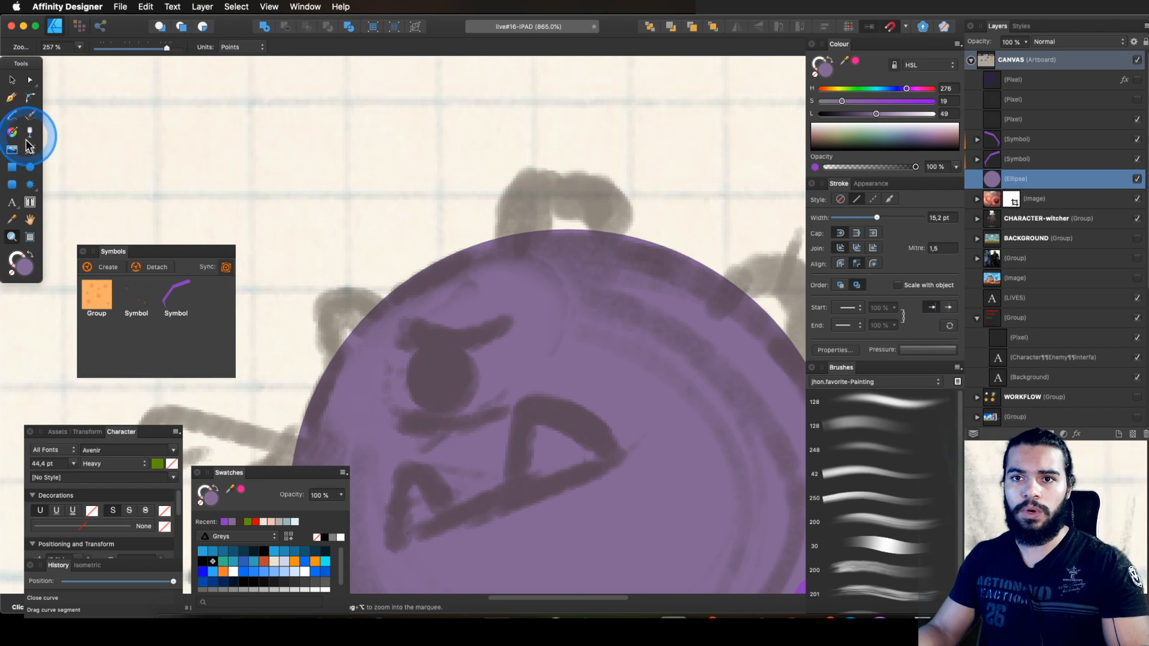
key("alt")
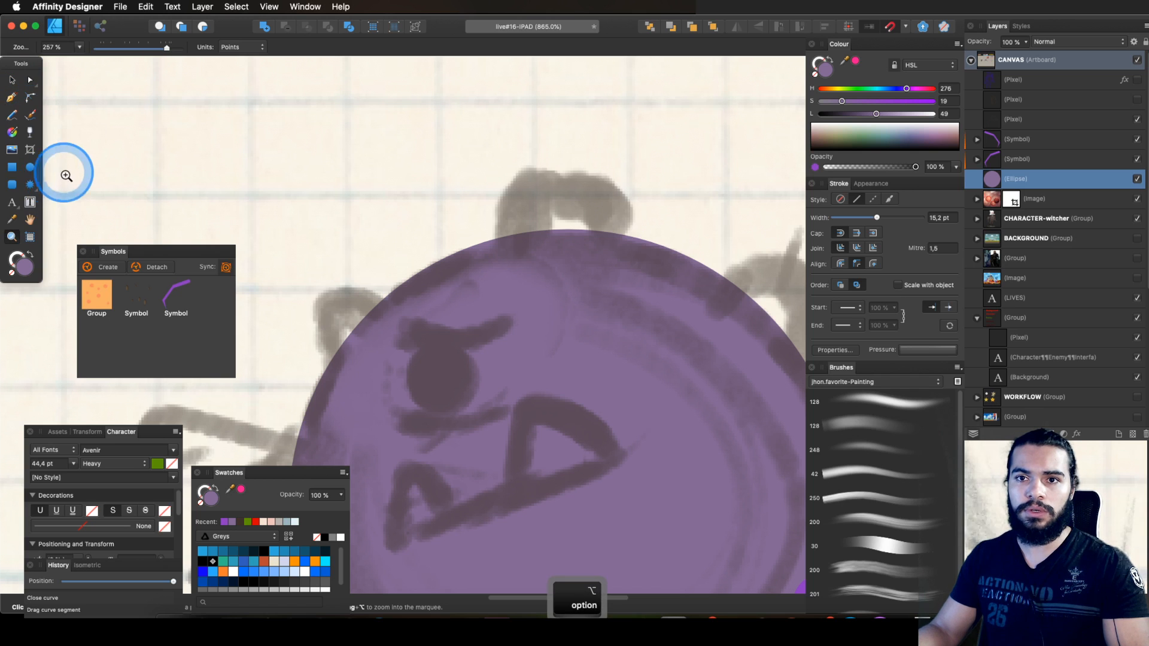
Step: Draw a closed five-point spike outline with the Pen tool over the sketched spike on top of the body
left_click(14, 100)
left_click_drag(431, 231, 472, 286)
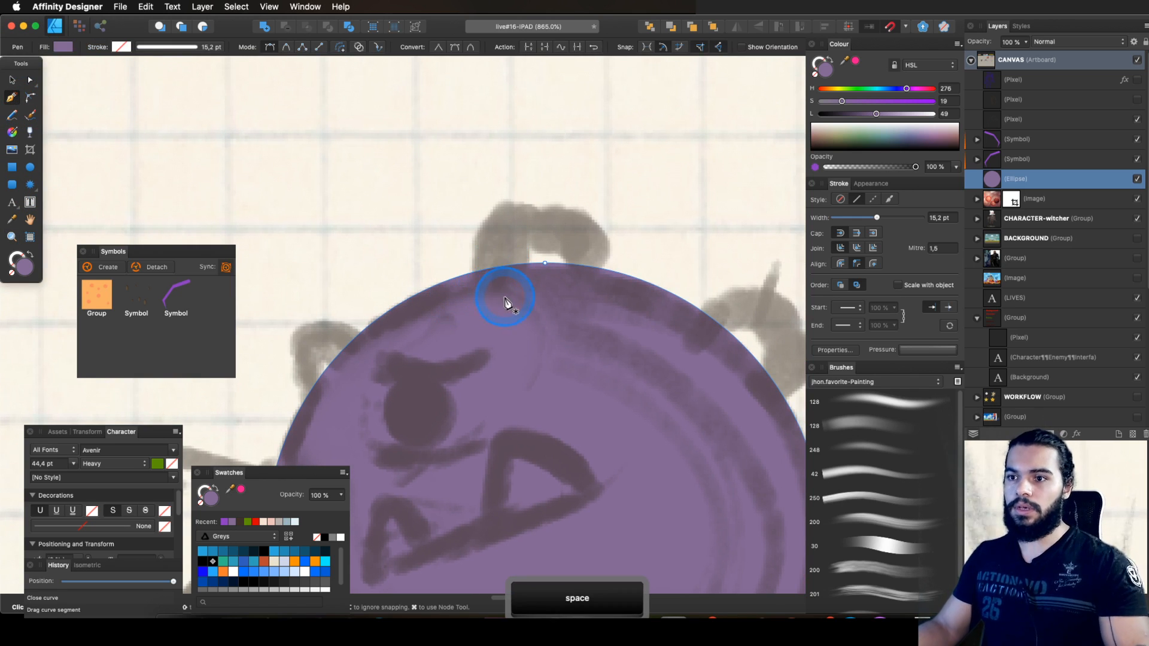
left_click(494, 212)
left_click(558, 196)
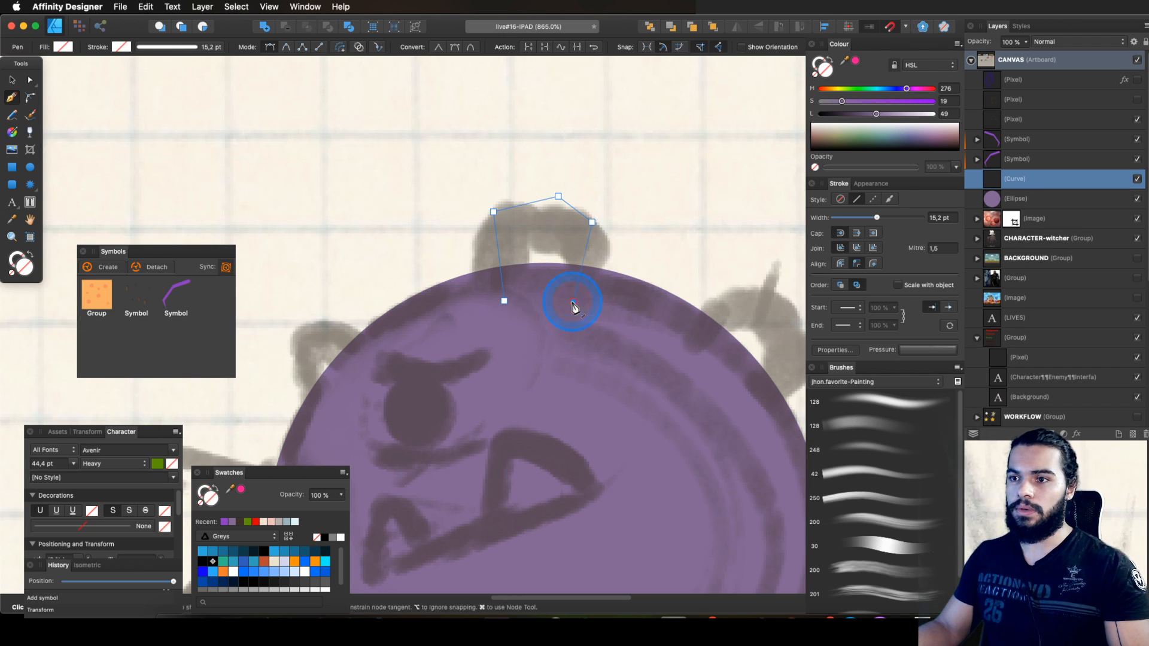
left_click(504, 301)
Step: Select the spike outline and fill it with purple, HSL 276, 54, 47
key("z")
left_click_drag(608, 231, 488, 313)
key("v")
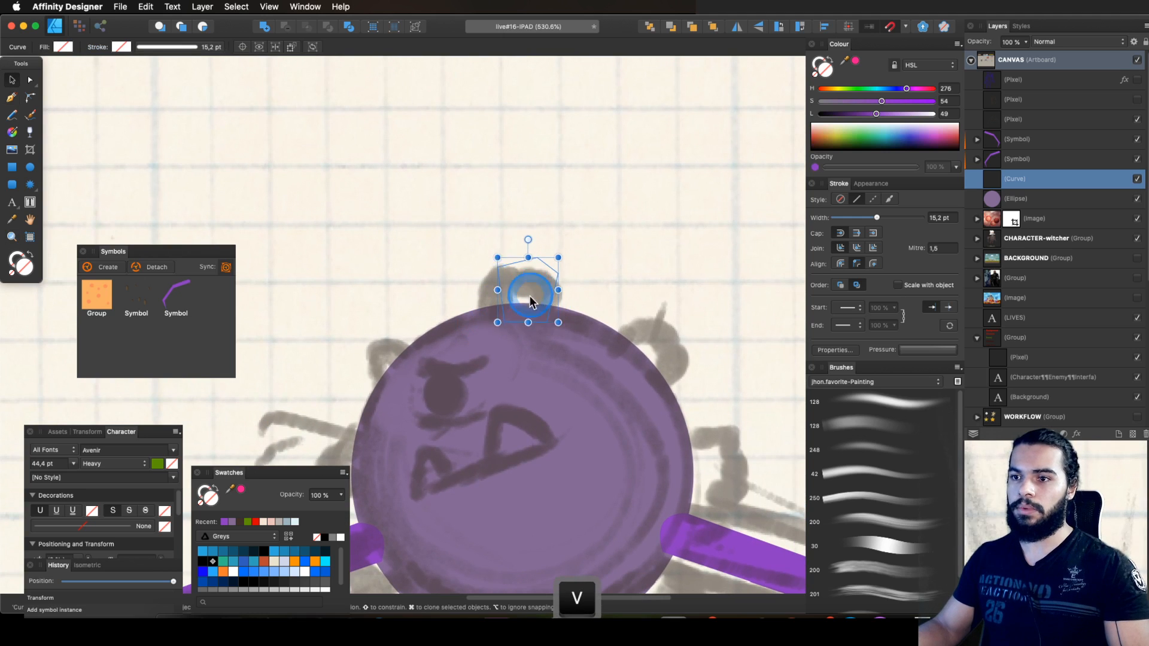
left_click_drag(881, 113, 868, 117)
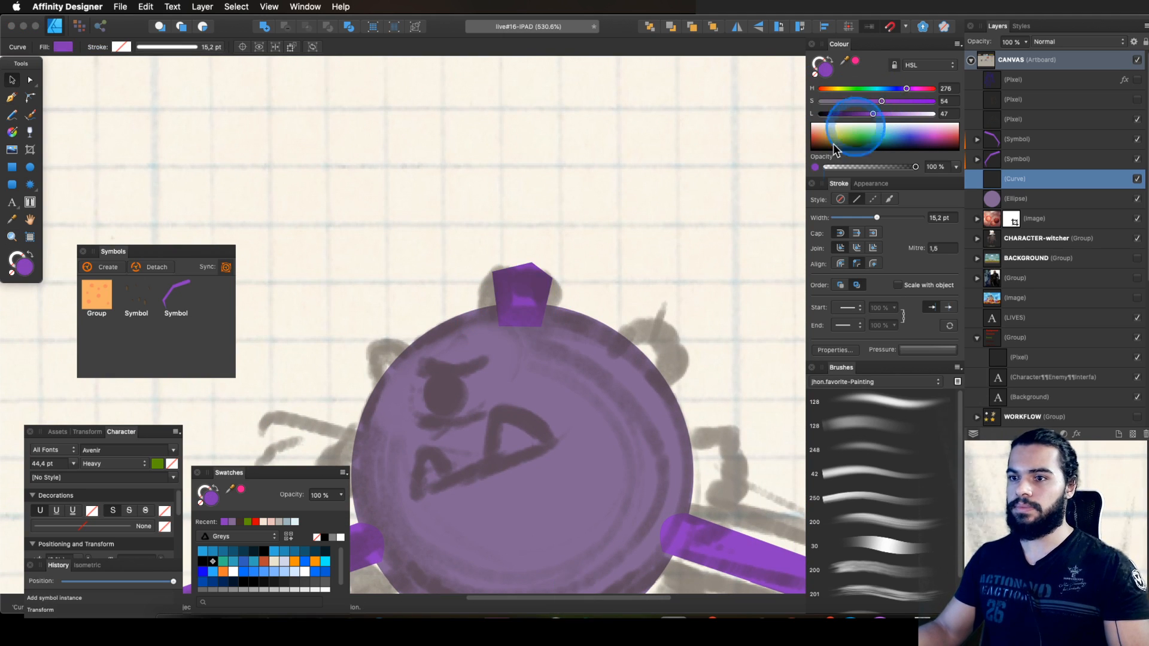
Step: Move the spike's tip node up and closer to the middle to make the pentagon more symmetrical
key("z")
key("a")
left_click_drag(476, 285, 520, 237)
key("space")
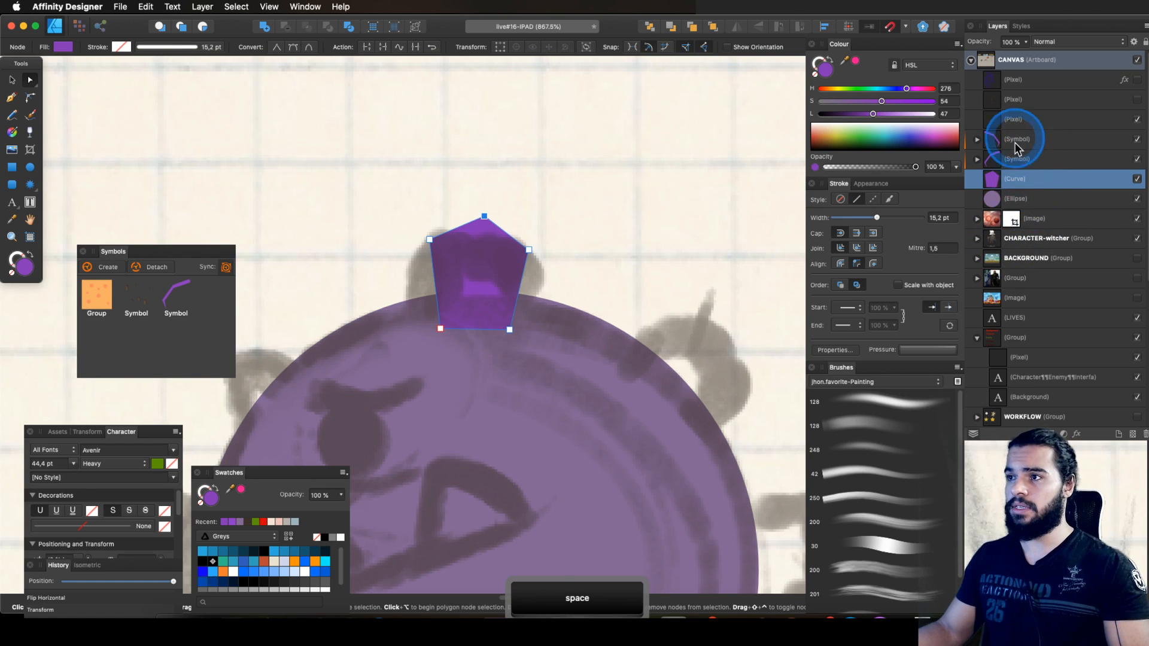
Step: Lower the opacity of the visible sketch pixel layer to 17%
left_click(1034, 222)
left_click(1023, 123)
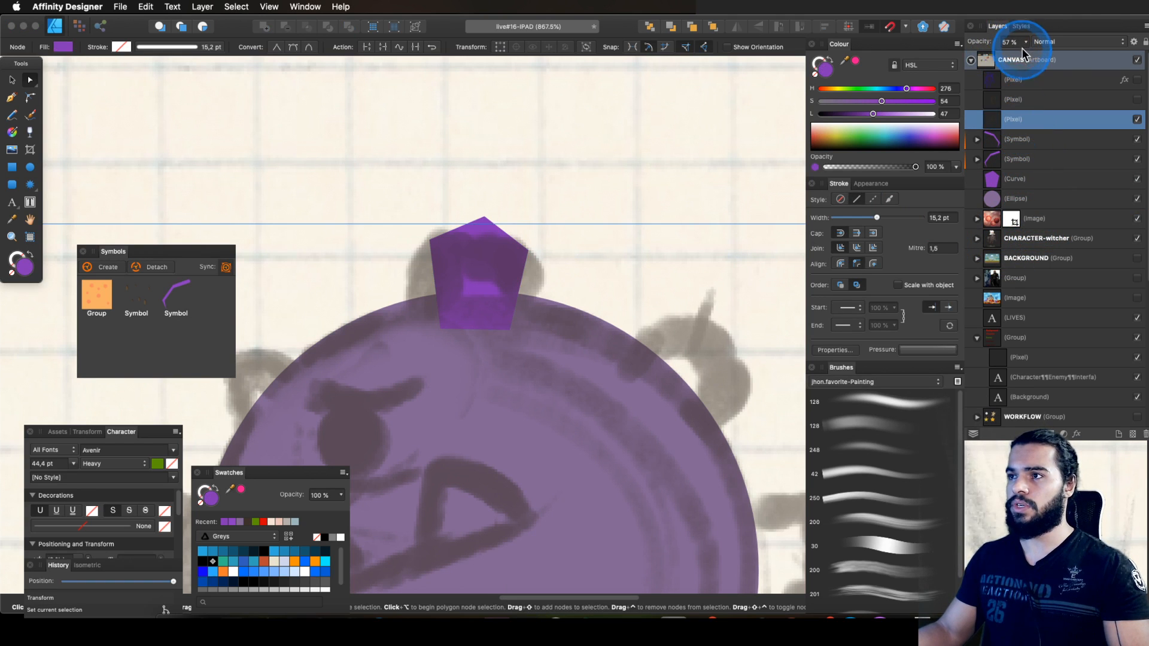
left_click_drag(1022, 54, 985, 57)
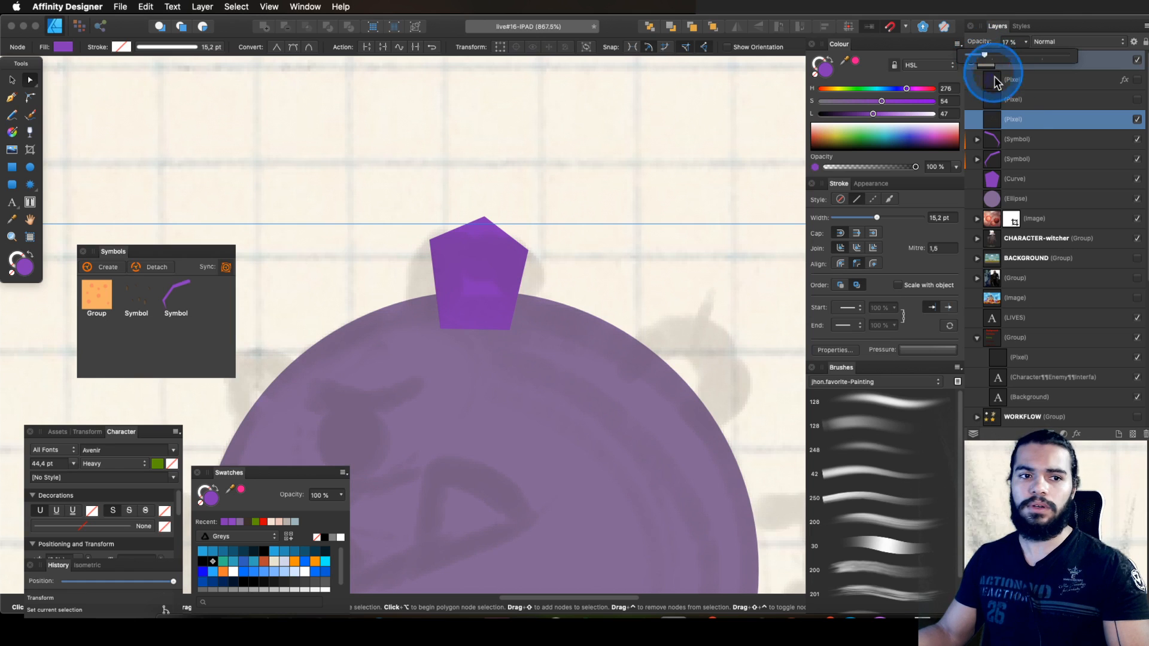
left_click(1023, 195)
left_click(1016, 124)
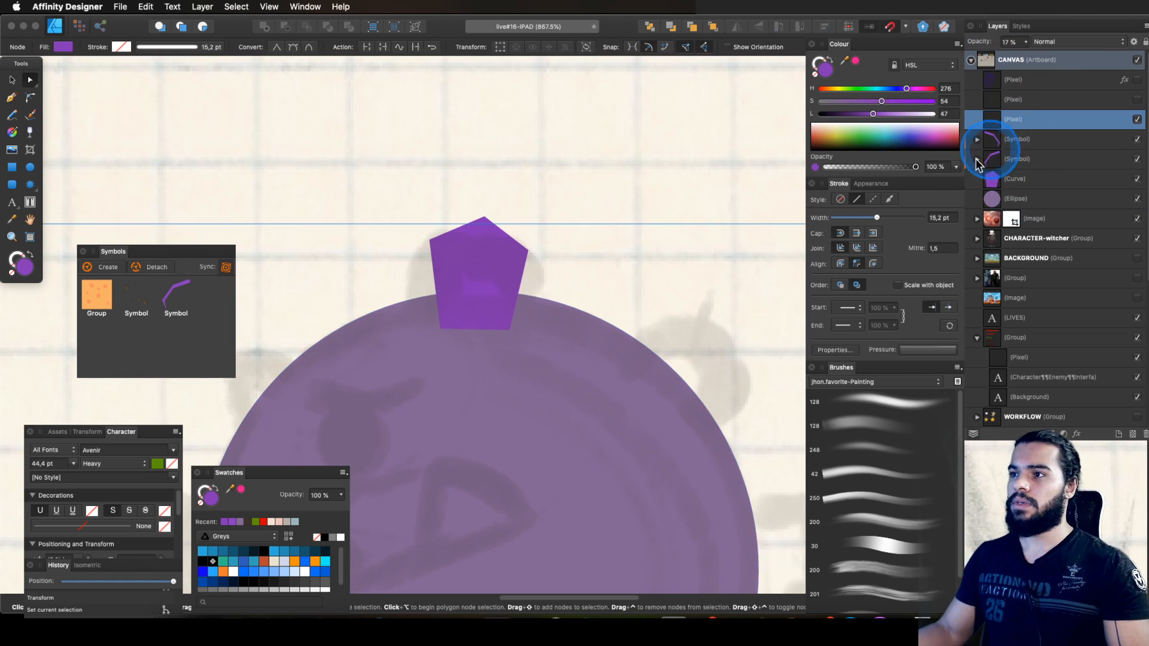
key("z")
left_click_drag(490, 314, 413, 335)
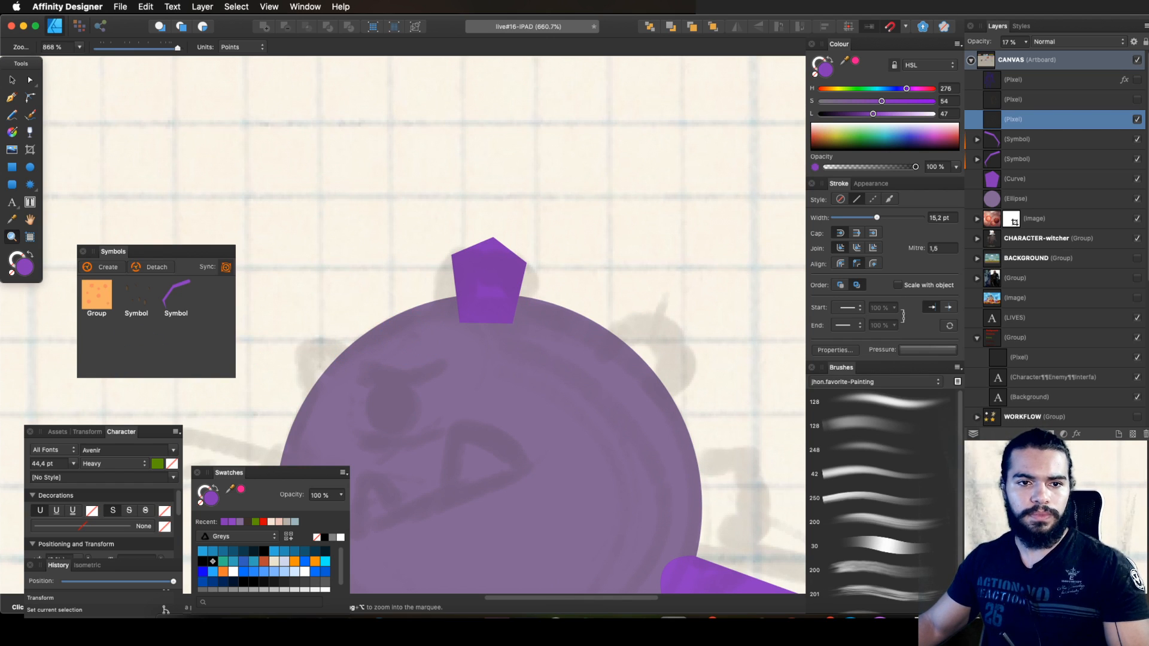
key("Tab")
key("super+Tab")
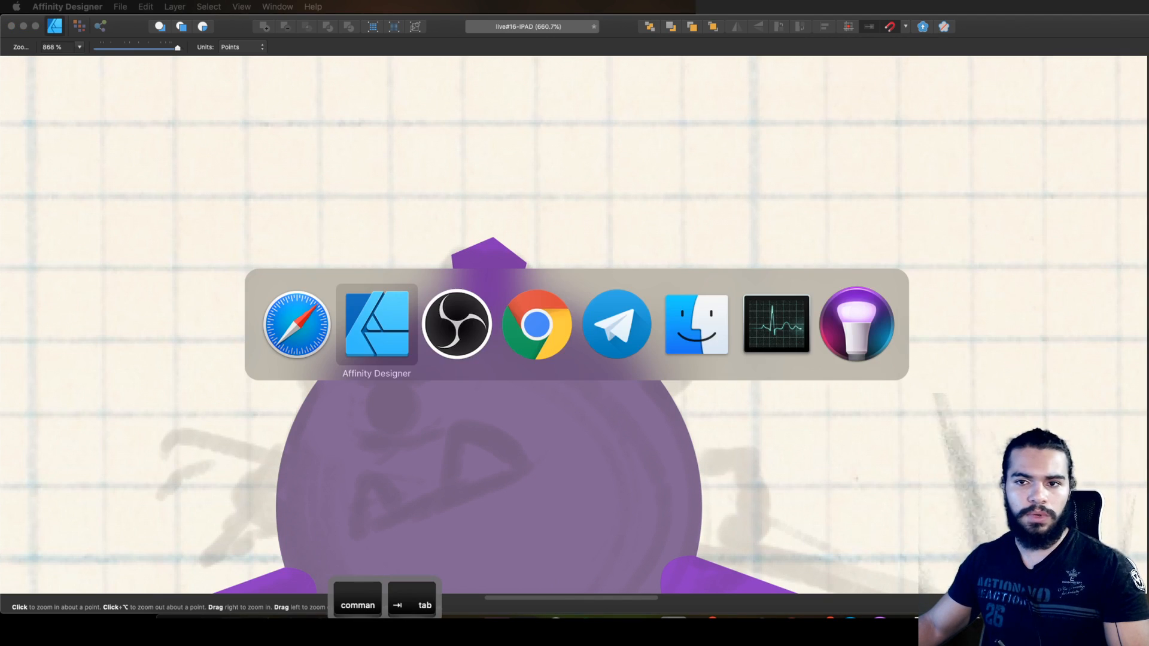
key("a")
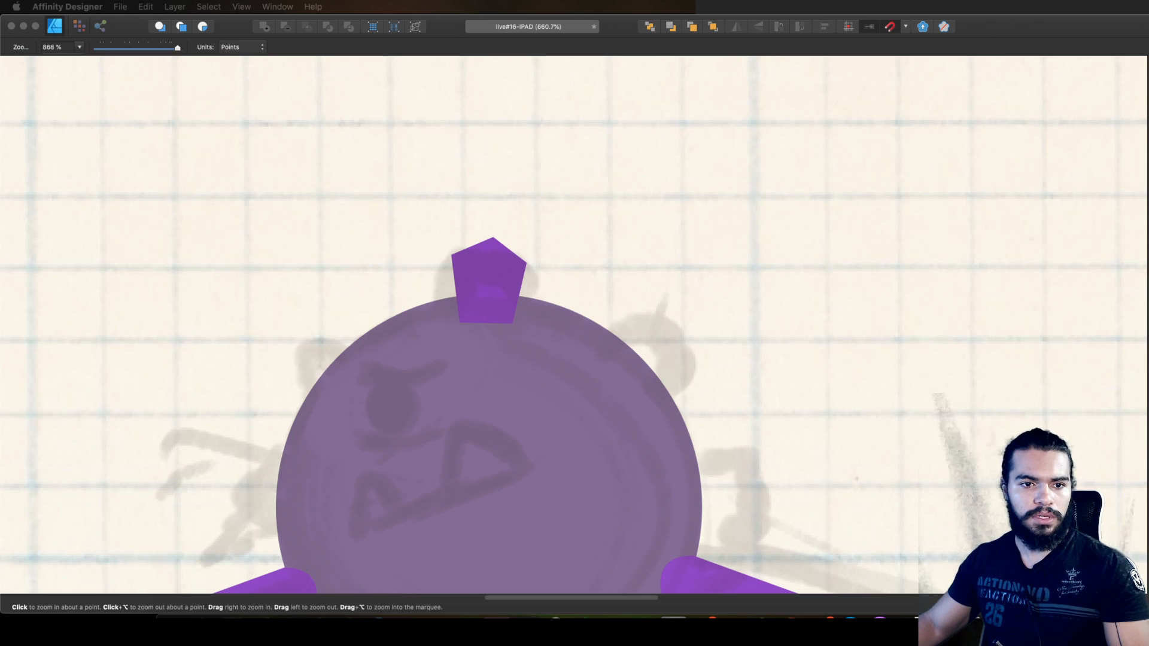
key("super+Tab")
key("super+Tab")
key("a")
left_click(472, 299)
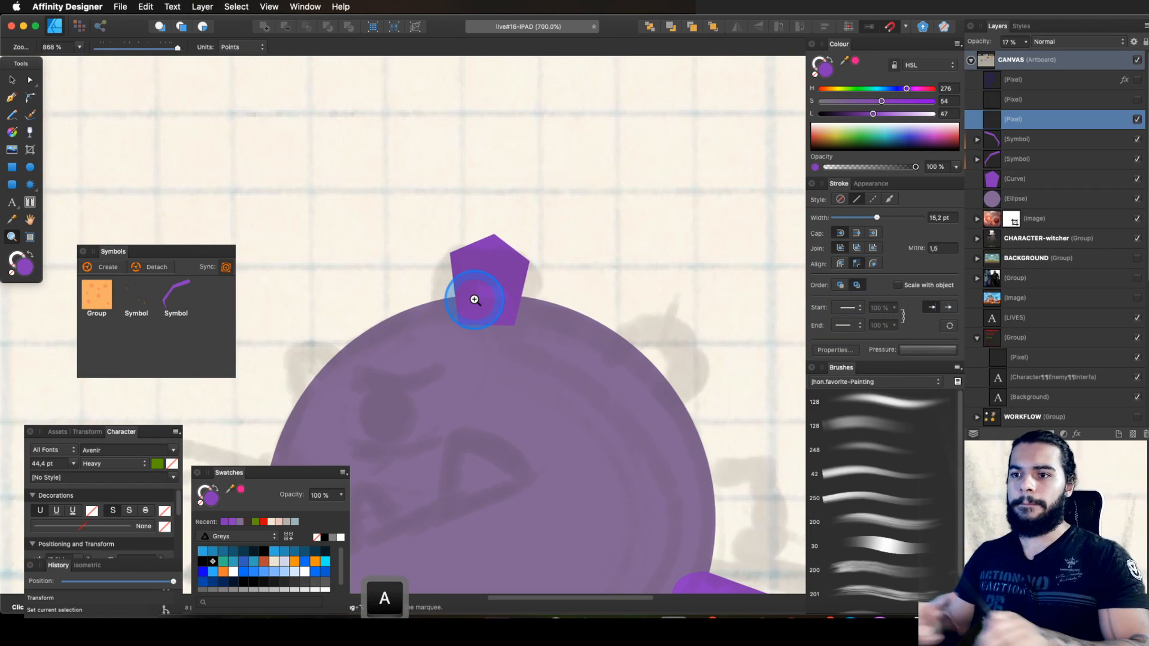
key("super+Tab")
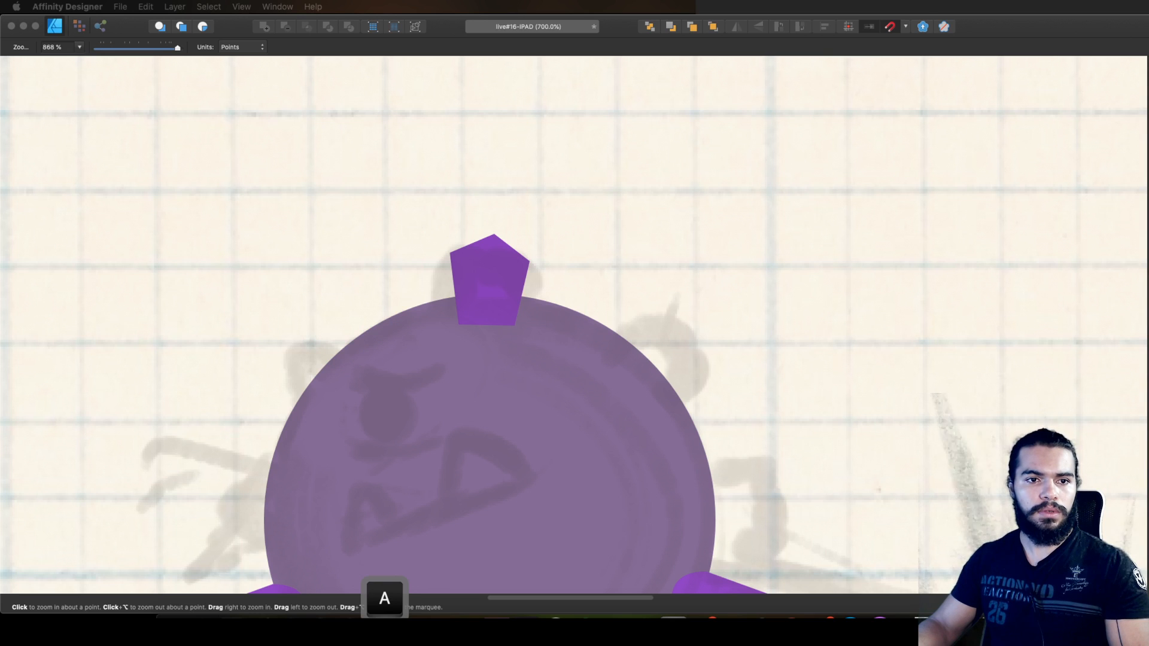
Step: Select the pentagonal spike on top of the body and turn it into a symbol
left_click(752, 296)
left_click_drag(580, 279, 524, 228)
key("space")
key("v")
left_click(527, 234, "alt")
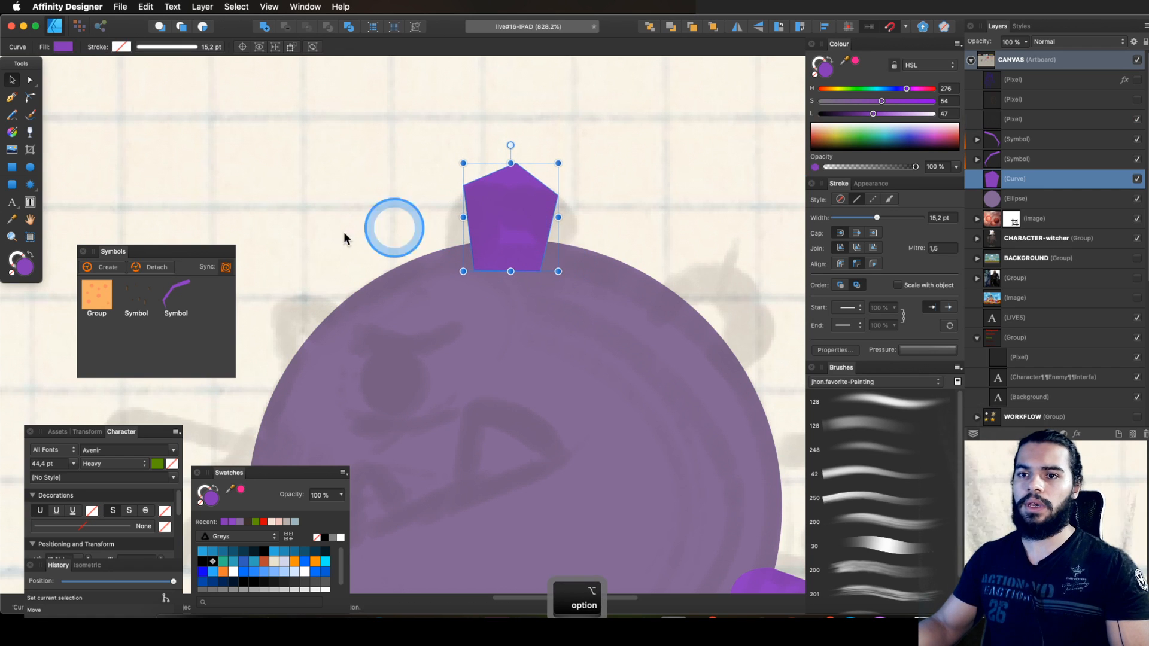
left_click(108, 267)
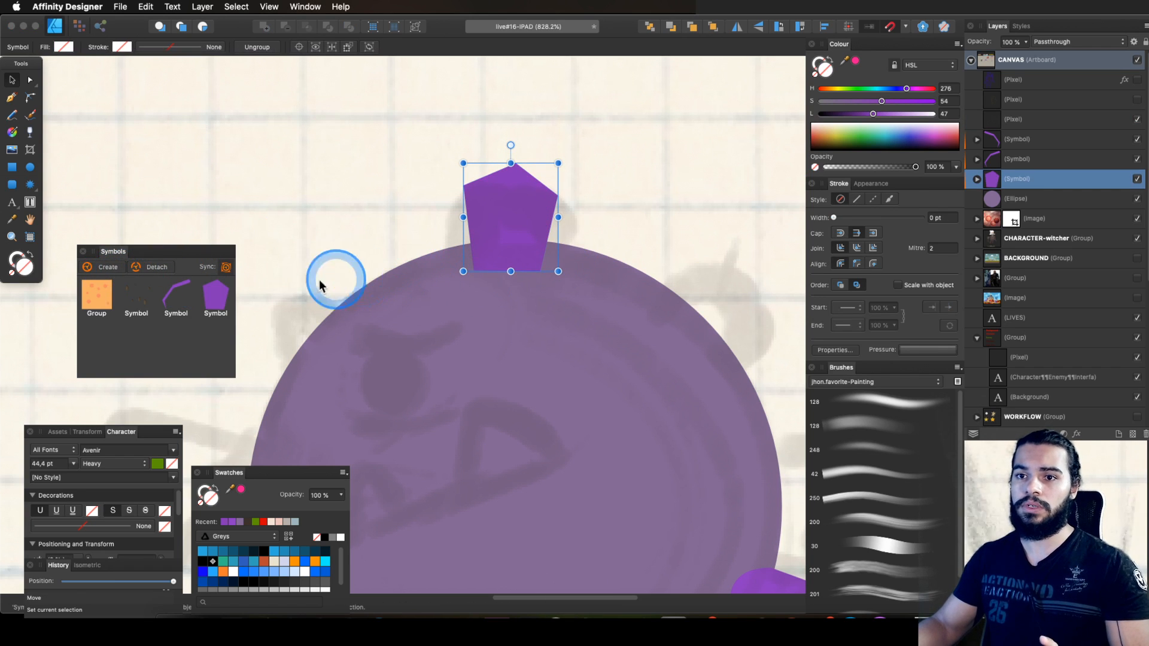
Step: Add a second instance of the spike symbol and rotate it into place on the body's upper right edge
key("z")
left_click_drag(520, 226, 383, 285)
key("space")
left_click_drag(532, 230, 497, 225)
key("v")
left_click_drag(236, 295, 601, 219)
key("space")
key("z")
left_click_drag(601, 220, 503, 231)
key("v")
left_click_drag(590, 162, 615, 169)
left_click_drag(601, 213, 604, 211)
Step: Try moving the top spike upward, and undo the move
left_click_drag(490, 193, 483, 155)
key("super+z")
left_click(484, 155, "alt")
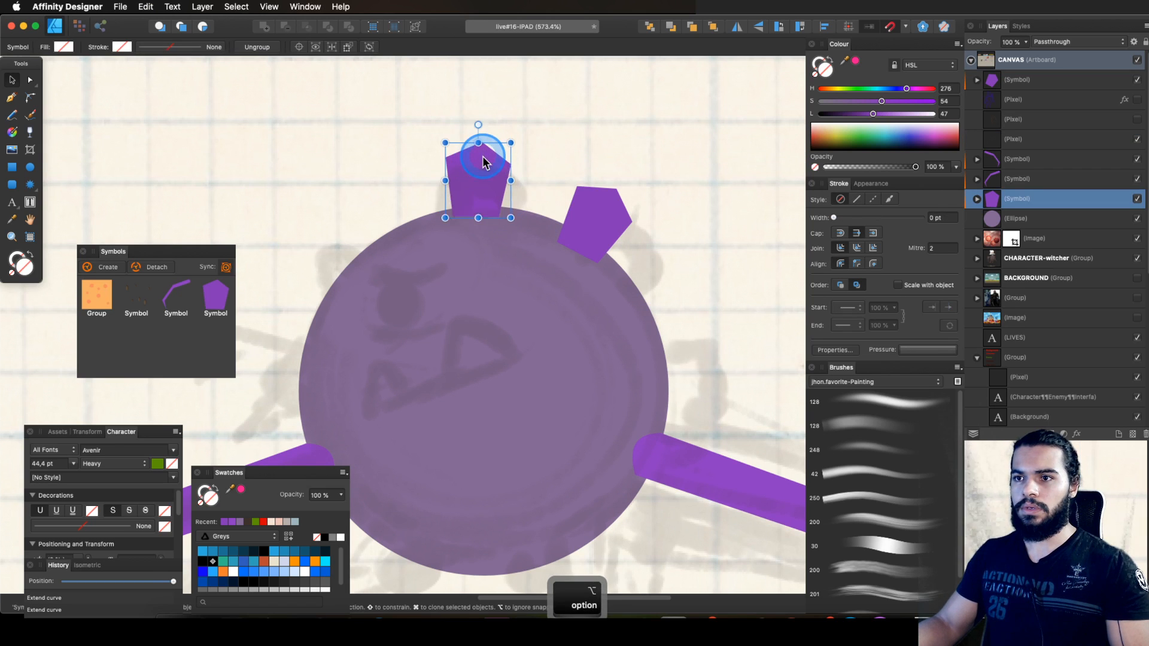
Step: Select the second spike and refine its position and rotation to follow the body's upper right curve
left_click(612, 194, "alt")
left_click_drag(614, 204, 584, 168)
key("space")
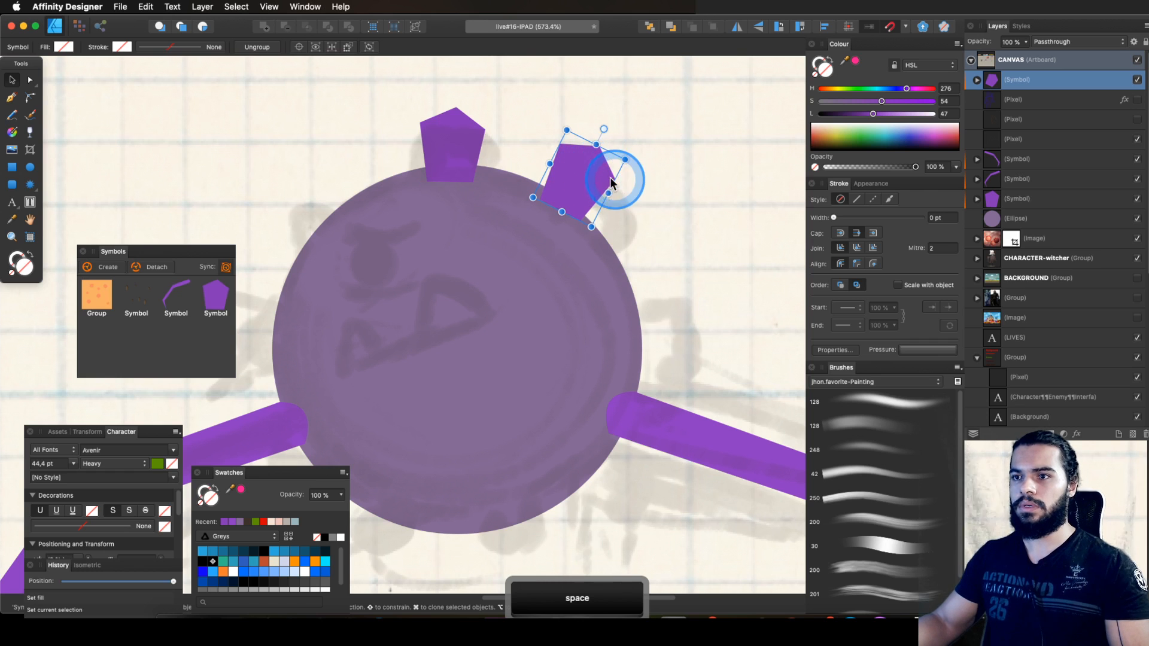
left_click_drag(603, 128, 611, 130)
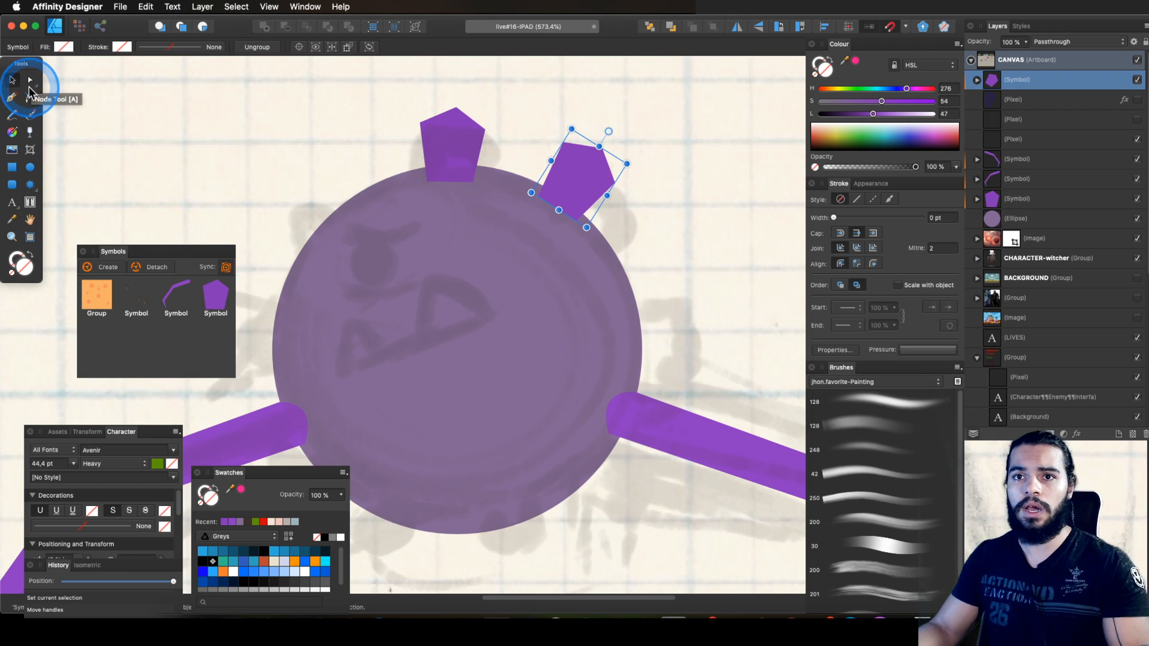
Step: Activate the Point Transform tool for the second spike and place its transform origin at the body's centre
key("space")
left_click_drag(585, 167, 555, 186)
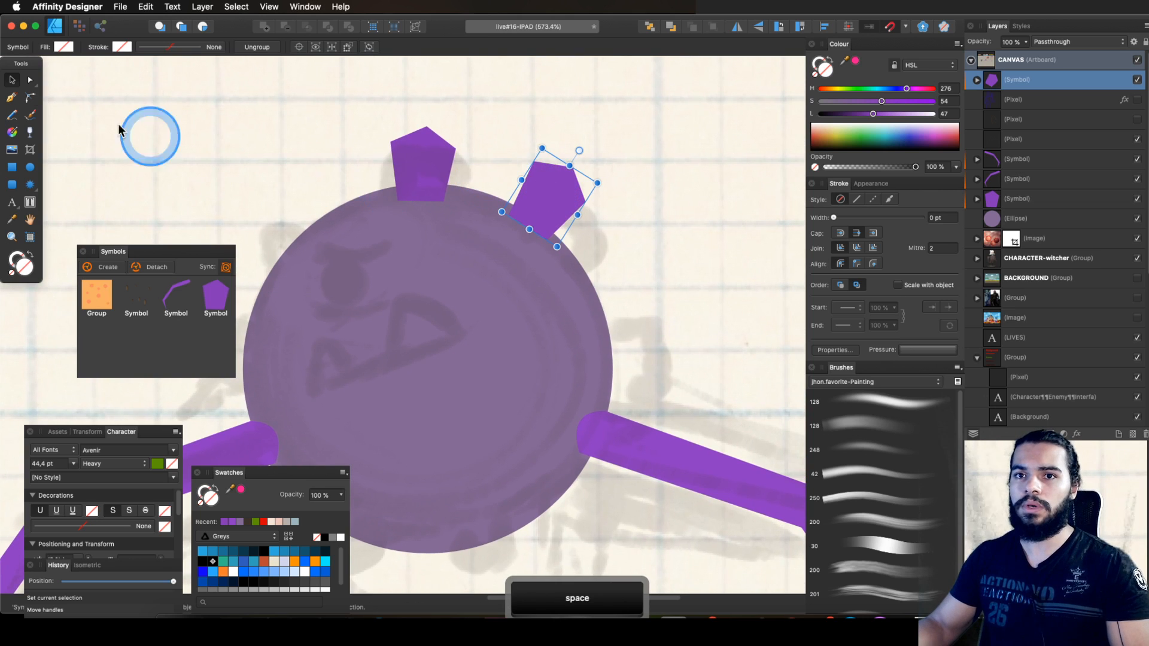
left_click(33, 84)
left_click(34, 84)
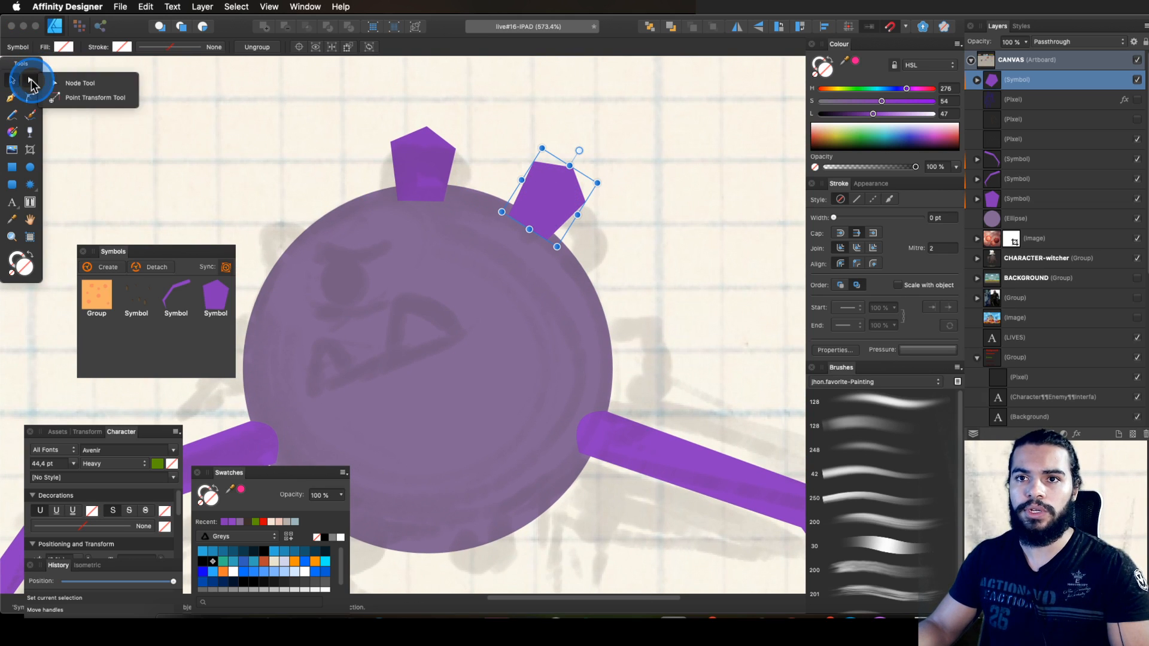
left_click(78, 96)
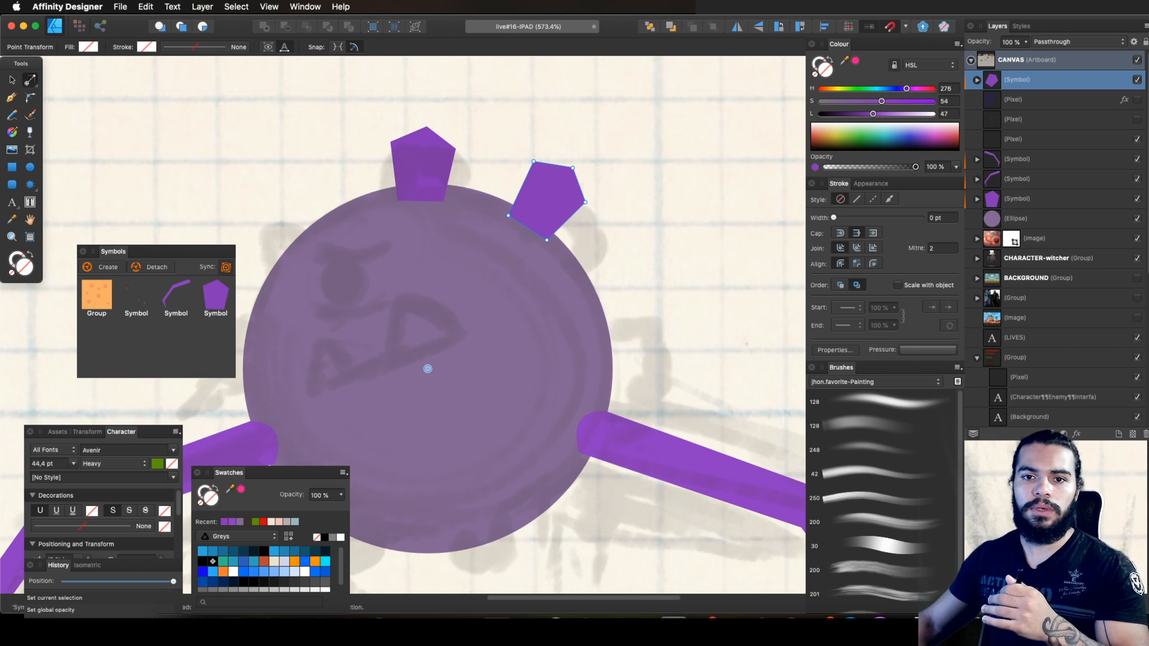
key("Tab")
key("super+Tab")
key("super+Tab")
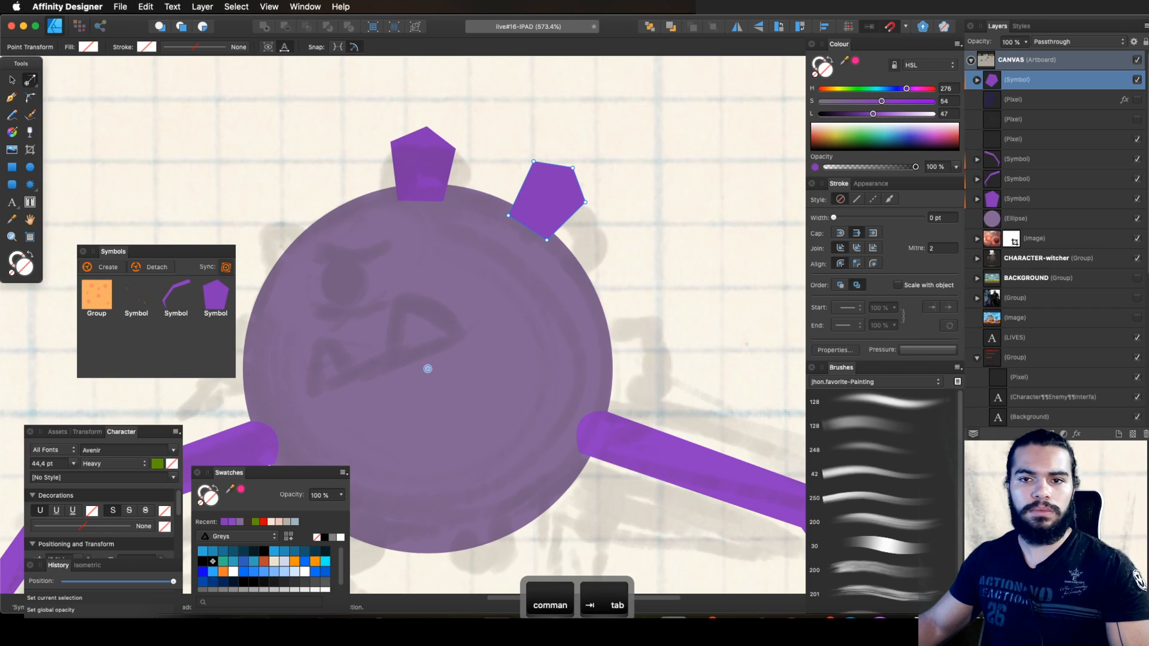
key("a")
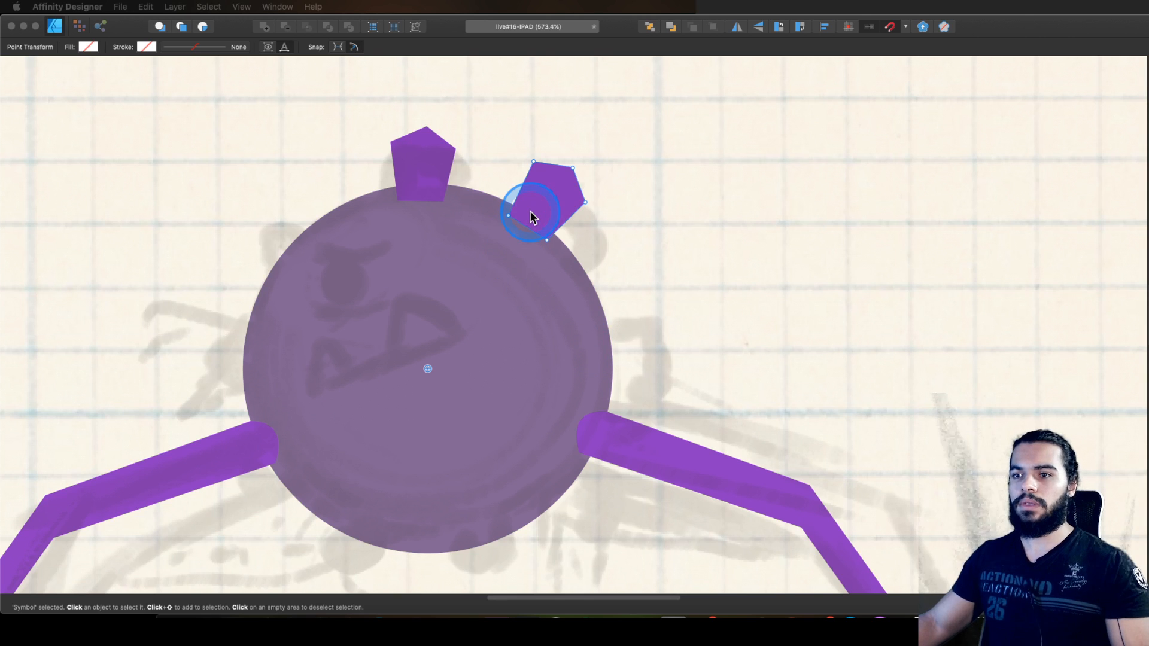
key("Tab")
Step: Duplicate the second spike and rotate the copy clockwise around the body's centre to form a third spike
key("z")
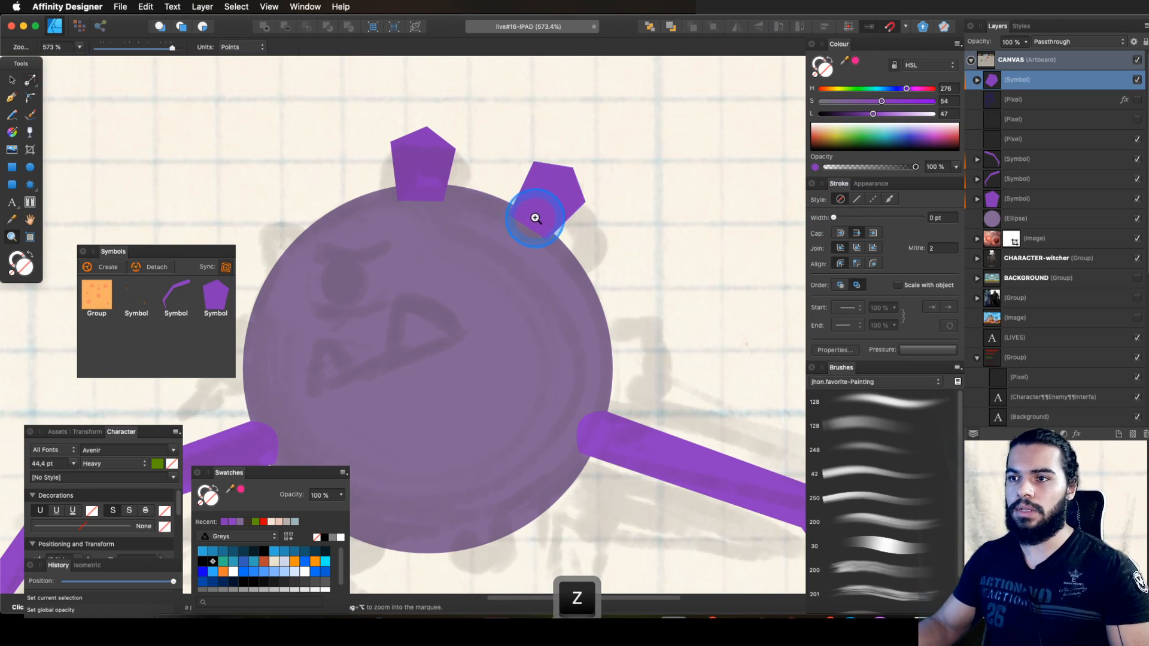
scroll(534, 217, "down", 1)
key("v")
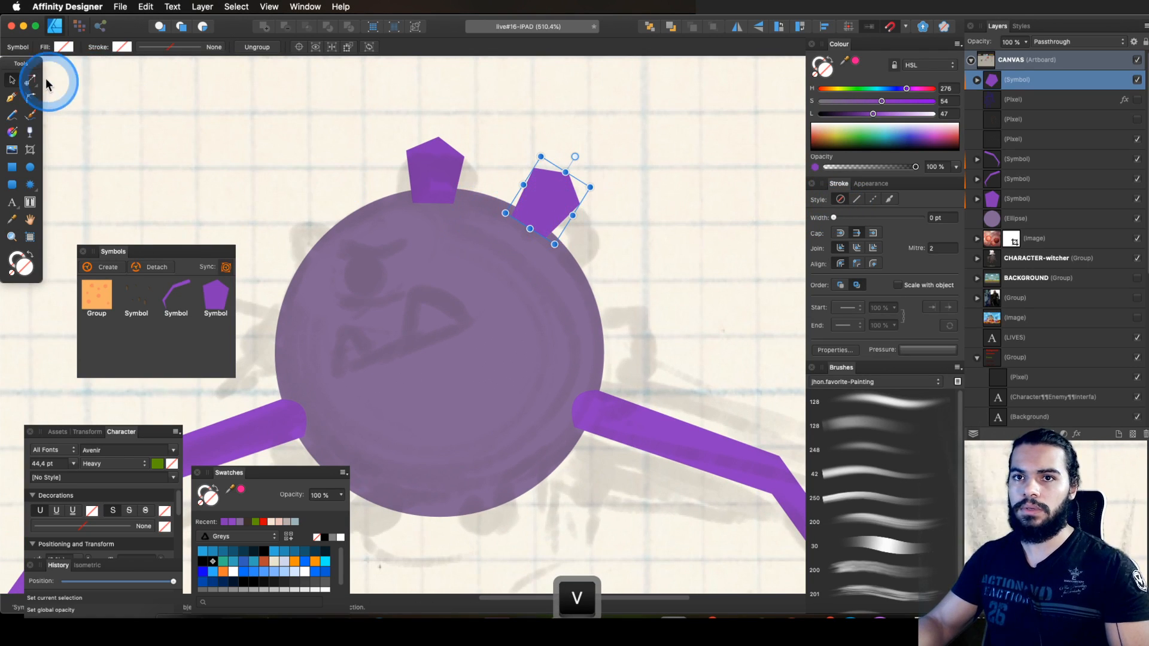
left_click(31, 82)
key("space")
left_click_drag(507, 247, 480, 228)
key("v")
key("ctrl+d")
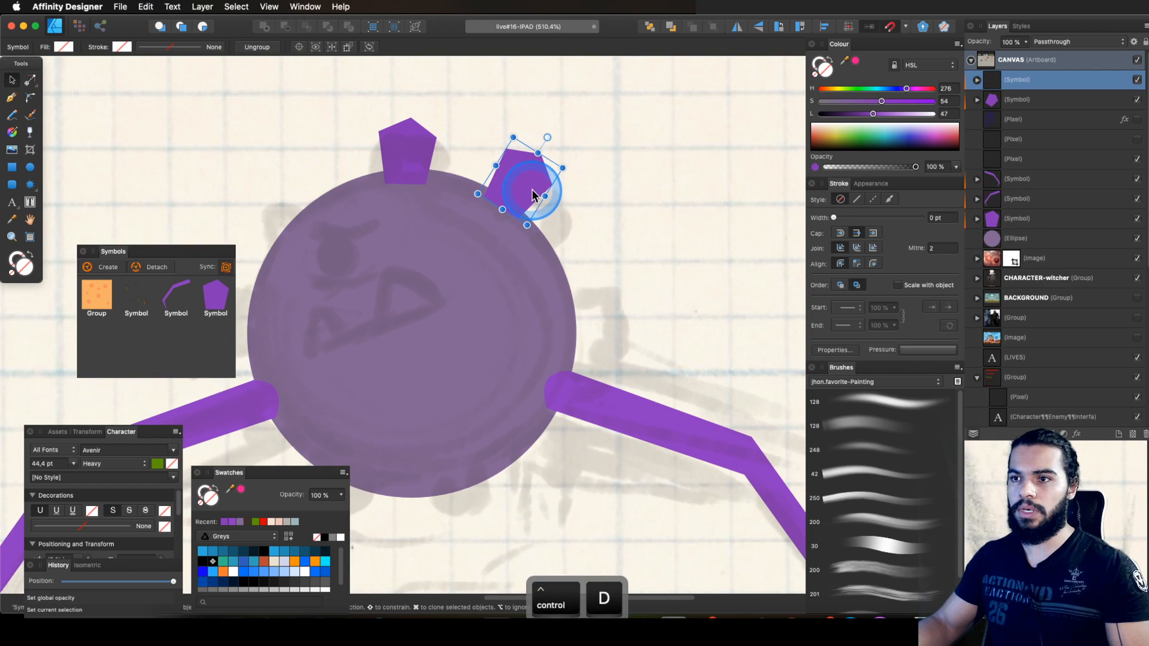
left_click(31, 79)
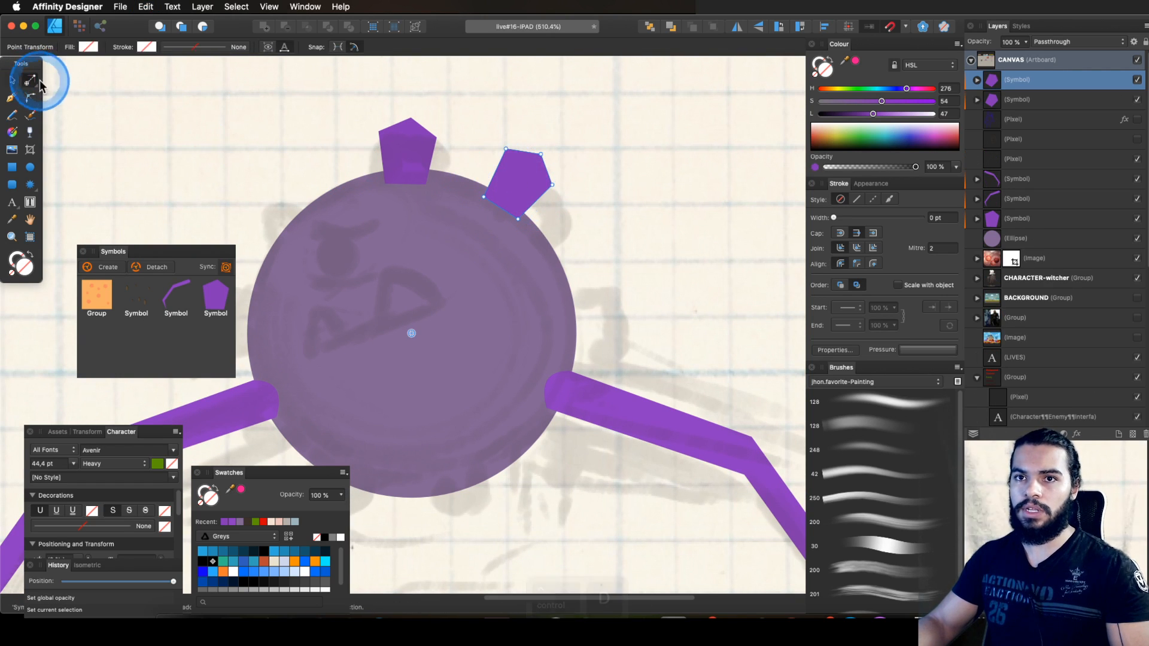
left_click_drag(543, 161, 608, 365)
key("super+z")
Step: Duplicate the spike twice more, rotating the copies around the body's centre to the right leg joint and the lower right edge
key("ctrl+d")
key("space")
key("space")
left_click_drag(616, 358, 552, 417)
key("ctrl+d")
key("space")
left_click_drag(552, 413, 600, 422)
scroll(587, 389, "down", 1)
key("v")
Step: Duplicate the lower right spike and rotate the copy around the body's centre to the bottom of the body
key("ctrl+d")
key("a")
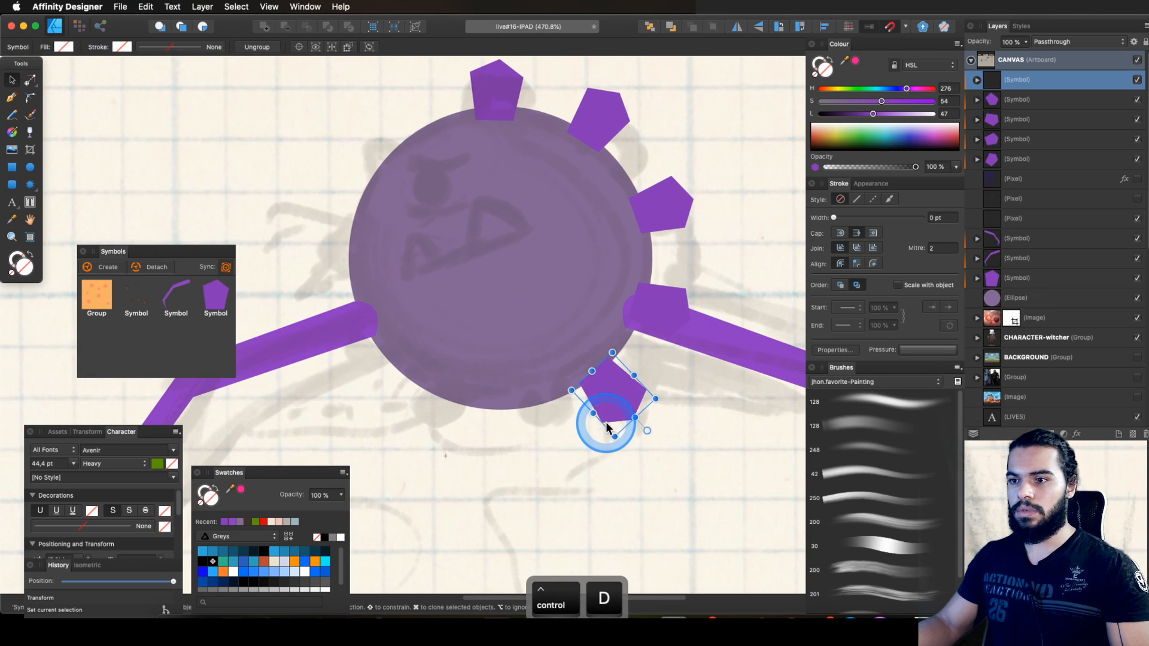
key("v")
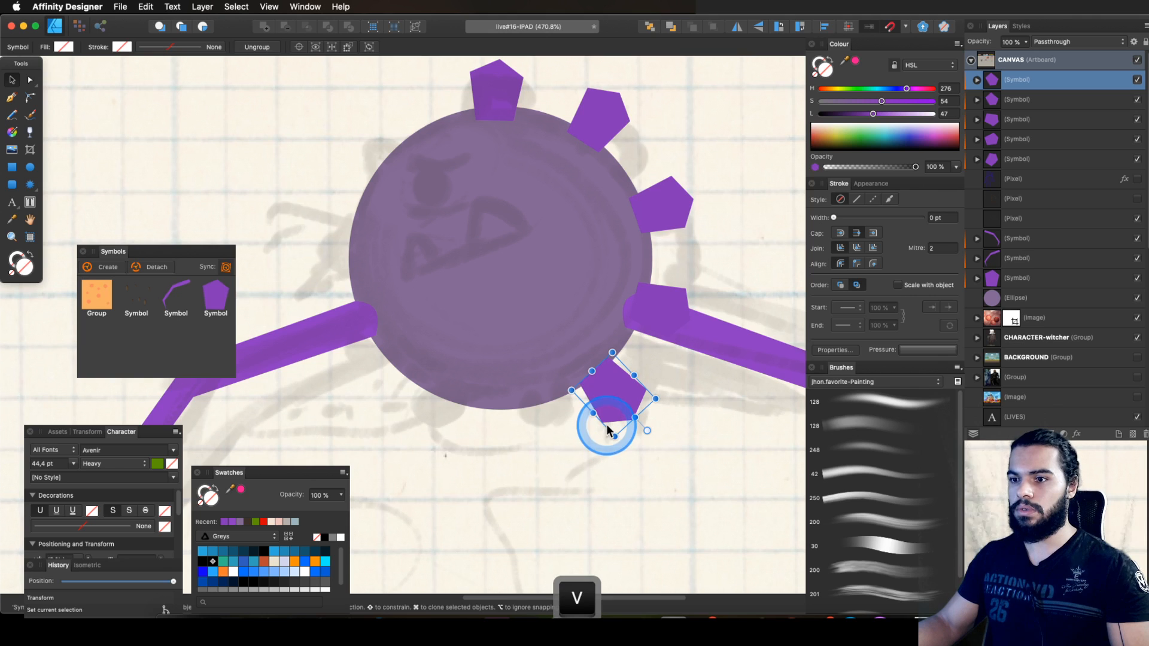
key("a")
left_click_drag(34, 84, 78, 114)
left_click_drag(604, 426, 488, 453)
key("space")
left_click_drag(537, 424, 531, 442)
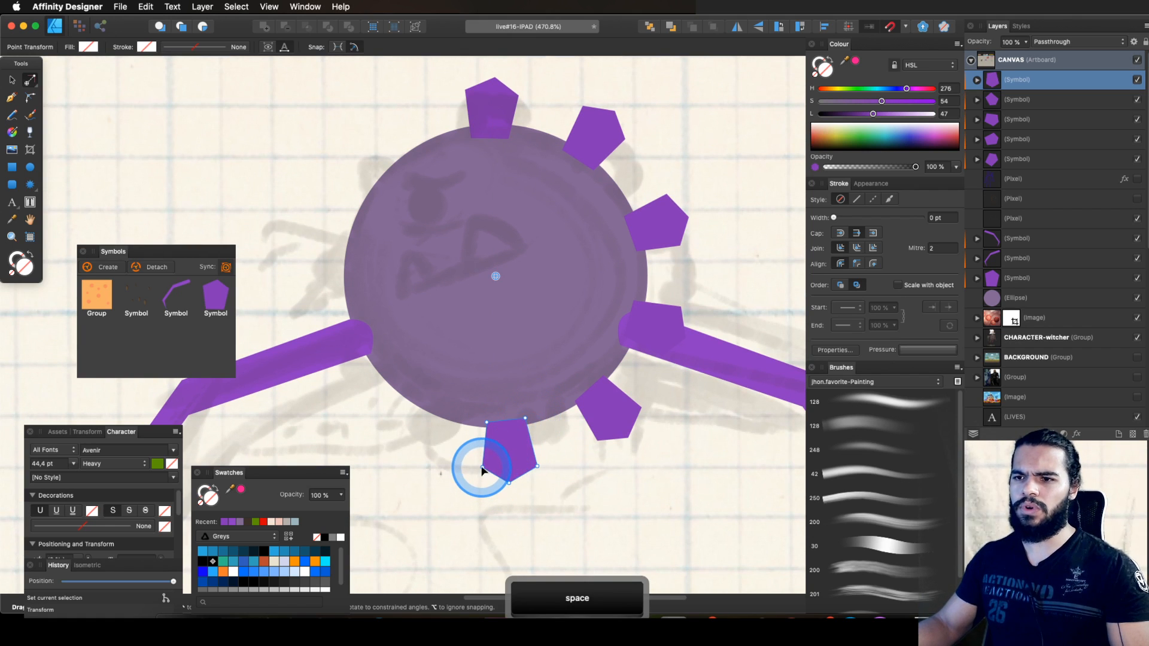
Step: Duplicate the bottom spike and rotate the copy around the body's centre to the lower left edge
key("ctrl+d")
left_click_drag(482, 469, 468, 471)
left_click_drag(391, 441, 386, 448)
left_click_drag(443, 346, 475, 375)
Step: Try drawing a double star beside the body, and undo it
left_click(31, 186)
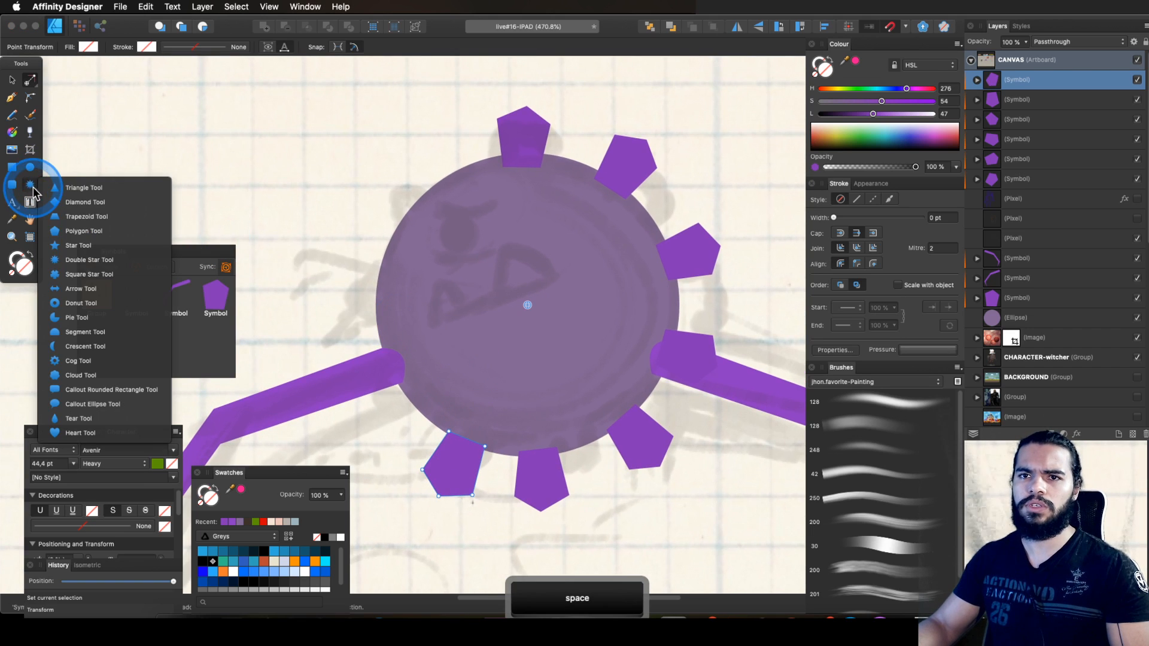
left_click(87, 260)
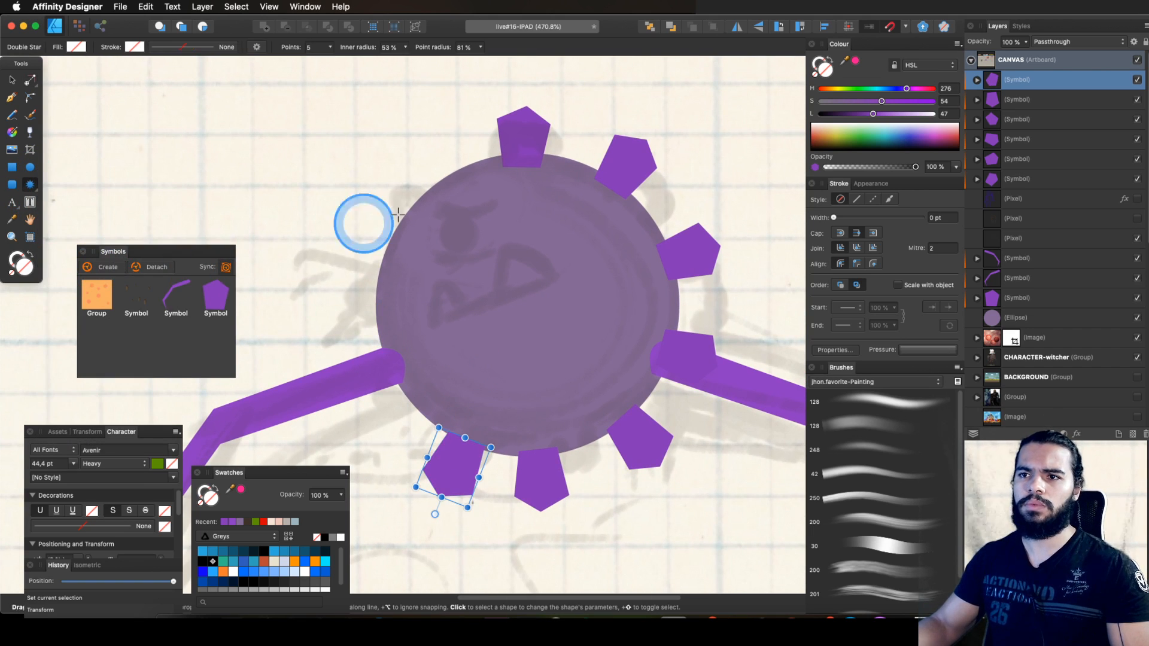
mouse_move(269, 208)
left_mouse_down()
mouse_move(359, 133)
mouse_move(399, 80)
left_mouse_up()
key("super+z")
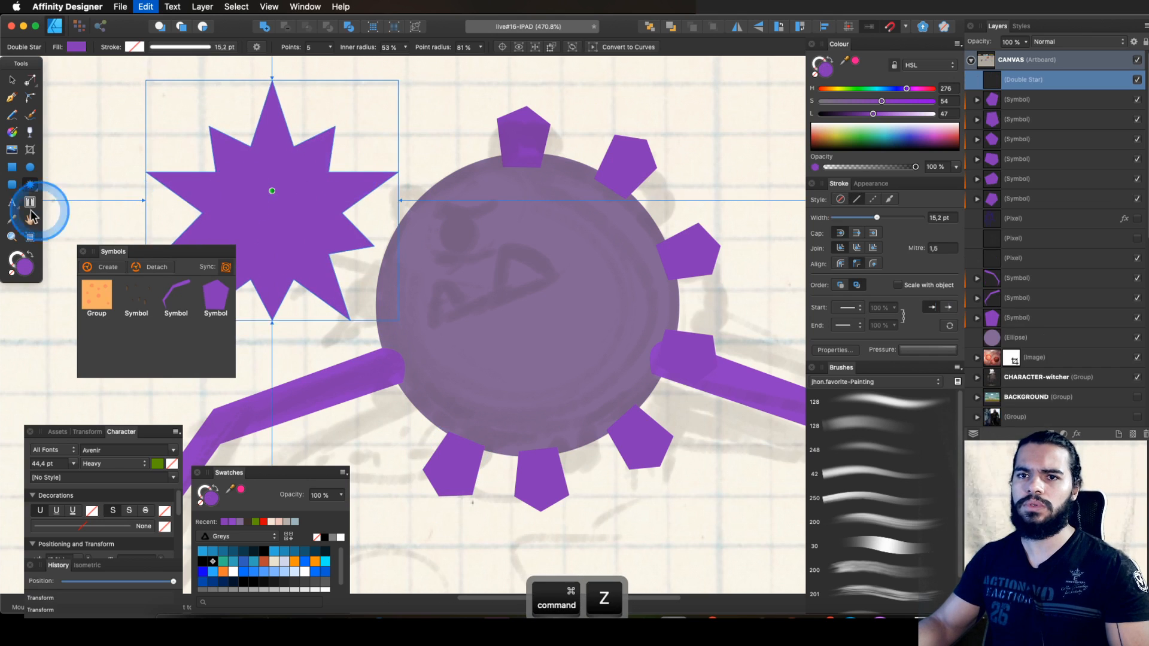
left_click(31, 183)
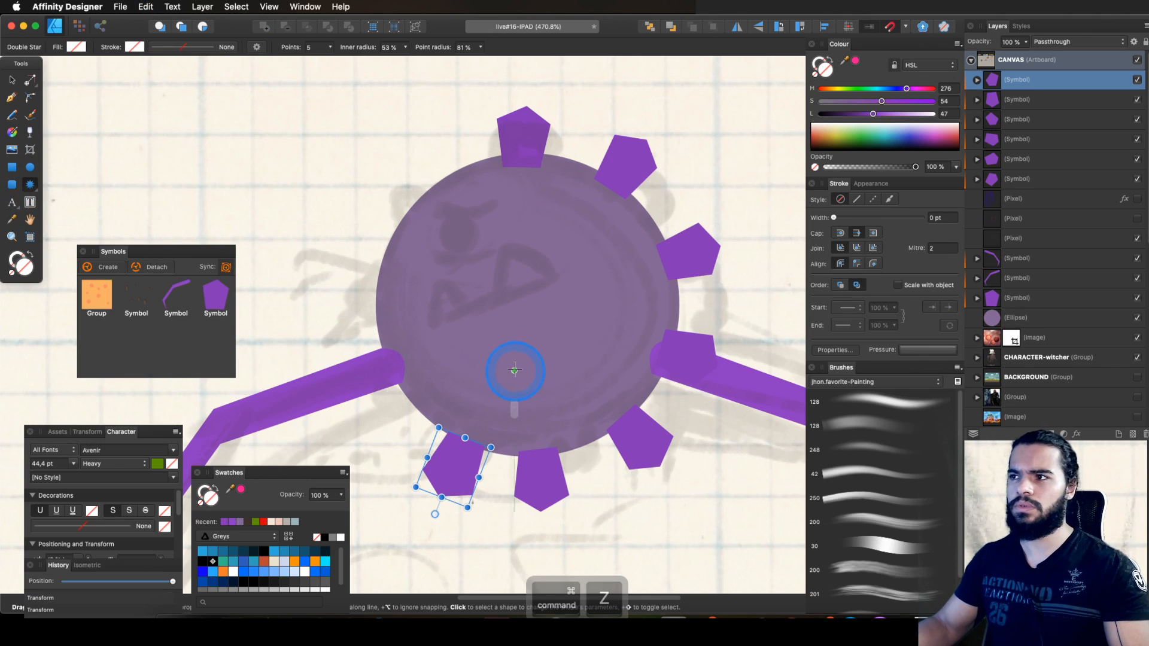
Step: Duplicate the lower left spike, rotate the copy around the body's centre to the left leg joint, and save the document
scroll(475, 418, "down", 2)
key("v")
left_click(453, 455)
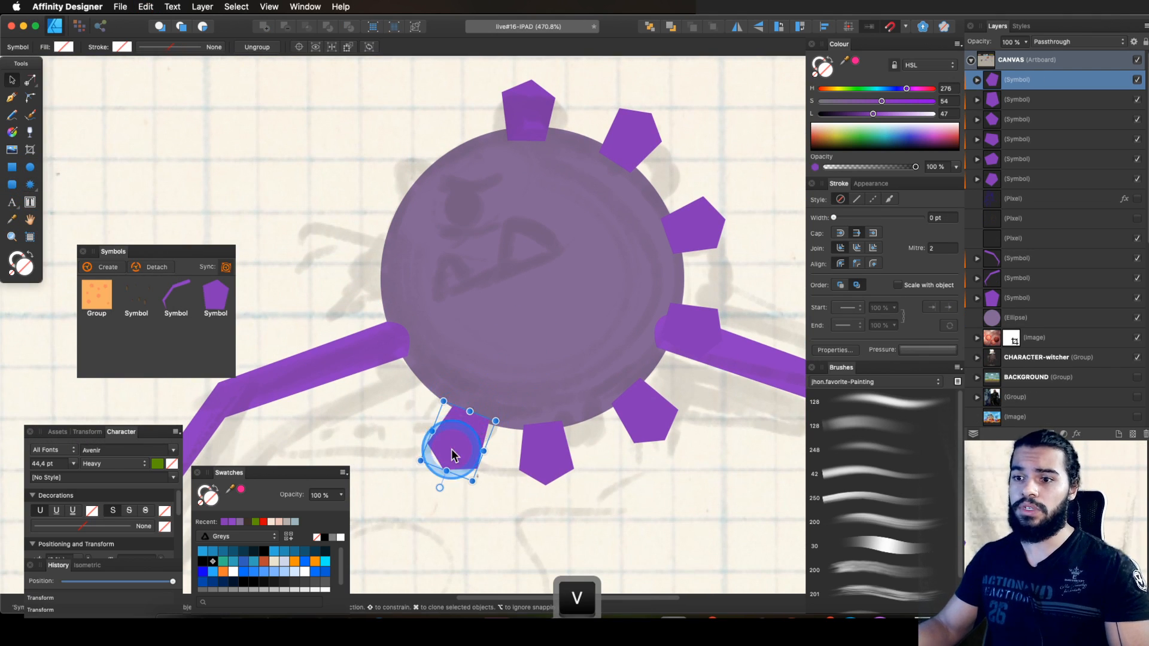
left_click(448, 471)
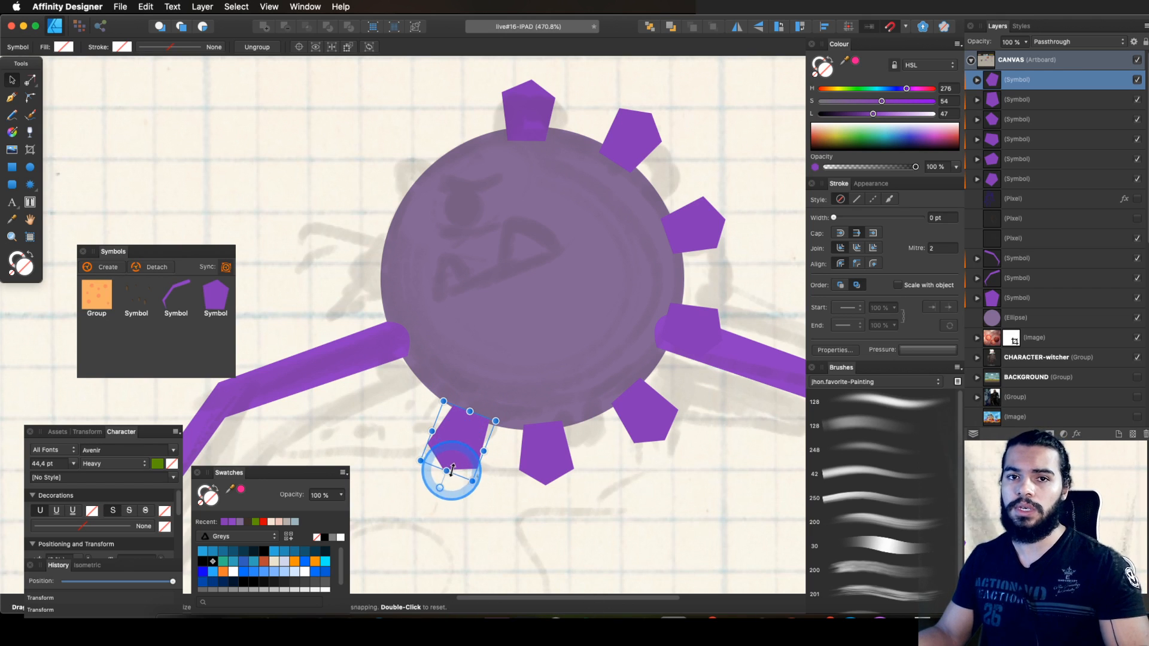
key("ctrl+d")
left_click_drag(440, 486, 411, 441)
key("cmd+z")
left_click(64, 54)
left_click(30, 80)
left_click(432, 452)
left_click_drag(426, 446, 353, 369)
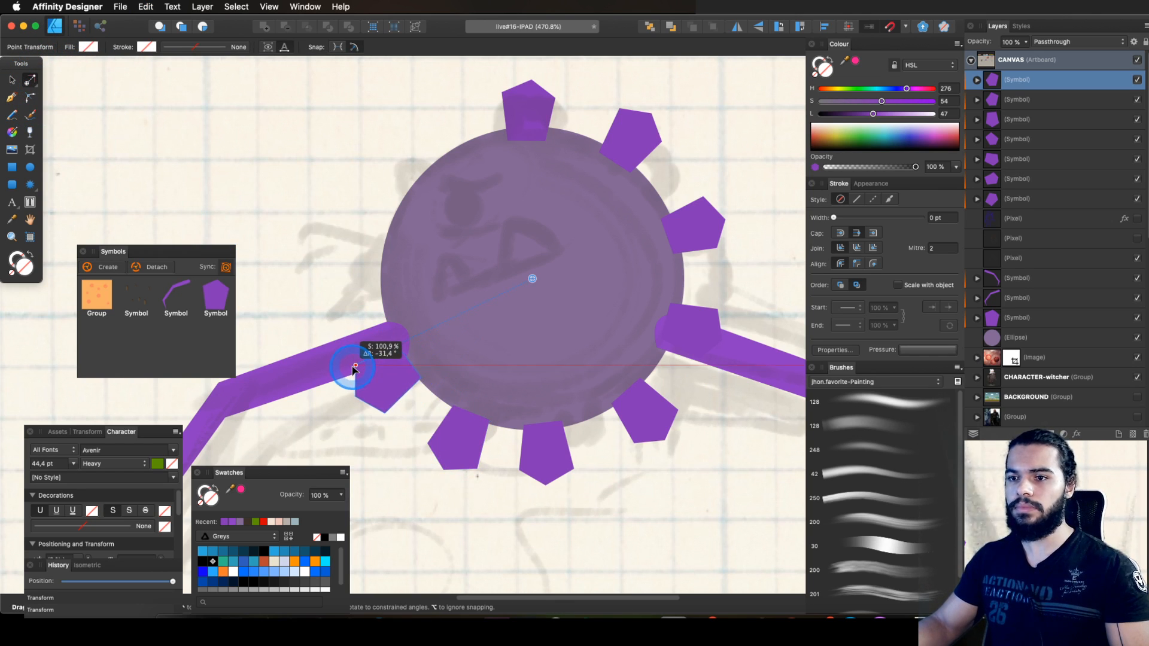
key("super+s")
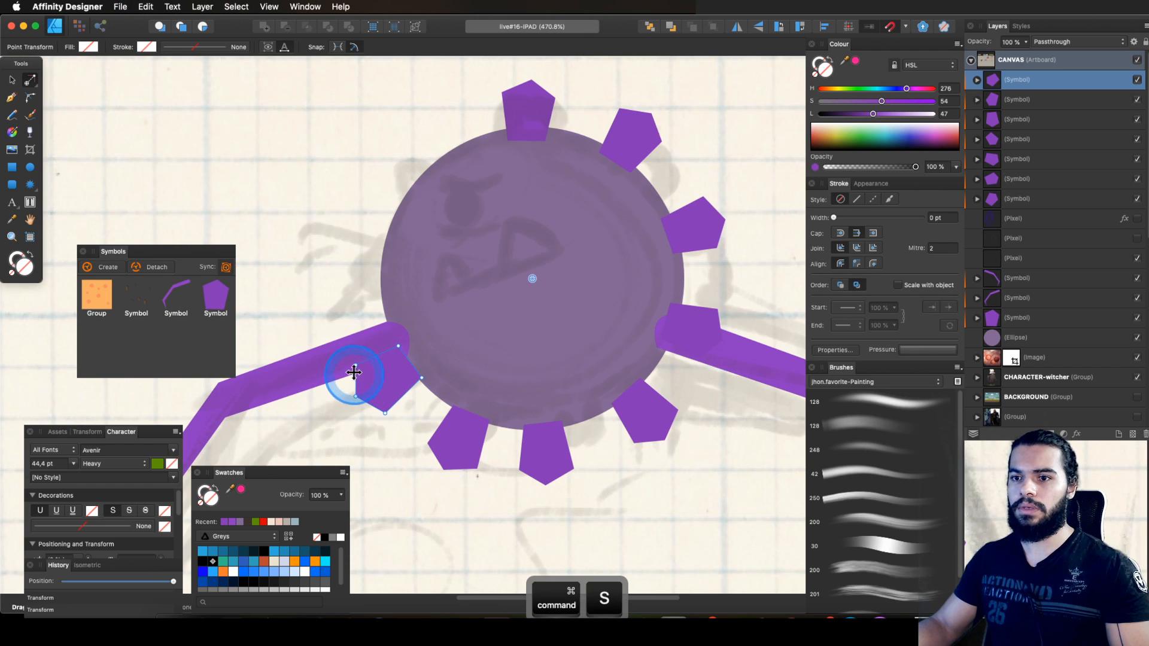
Step: Duplicate the spike three more times, rotating the copies around the body's centre to fill the left and upper left edge
key("ctrl+d")
left_click_drag(358, 374, 463, 102)
key("ctrl+d")
key("ctrl+d")
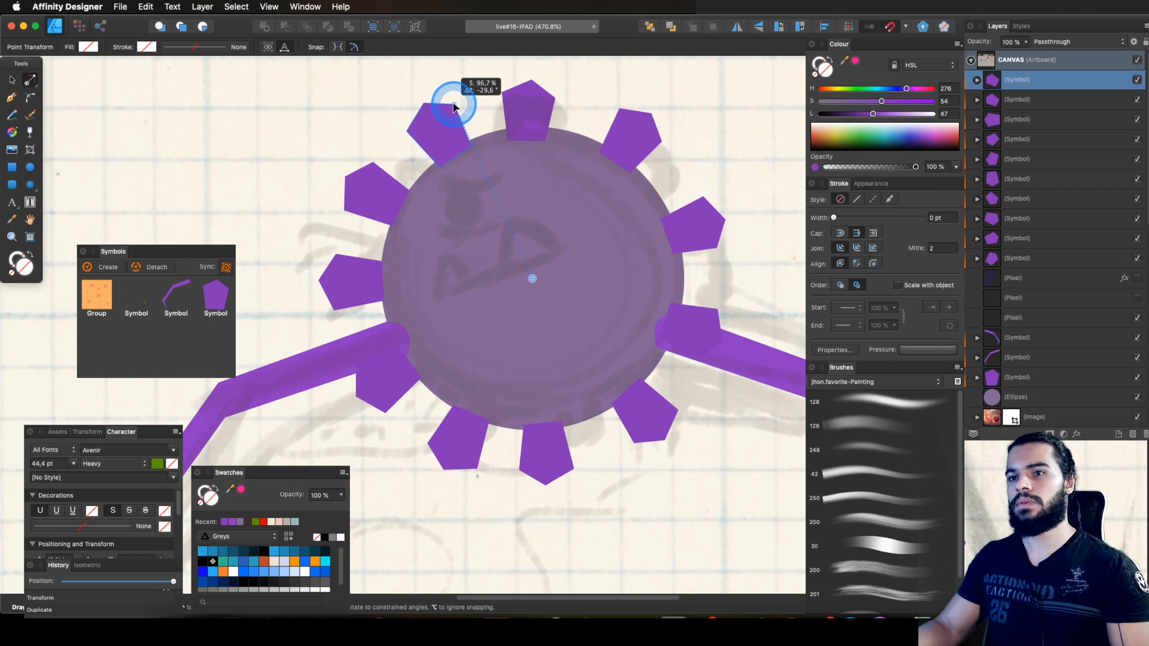
Step: Examine the completed ring of spikes around the body
key("z")
left_click_drag(524, 139, 418, 342)
key("space")
left_click_drag(598, 260, 592, 232)
key("space")
left_click_drag(516, 219, 568, 266)
left_click_drag(500, 299, 590, 213)
key("space")
mouse_move(412, 254)
left_mouse_down()
mouse_move(446, 234)
mouse_move(411, 242)
left_mouse_up()
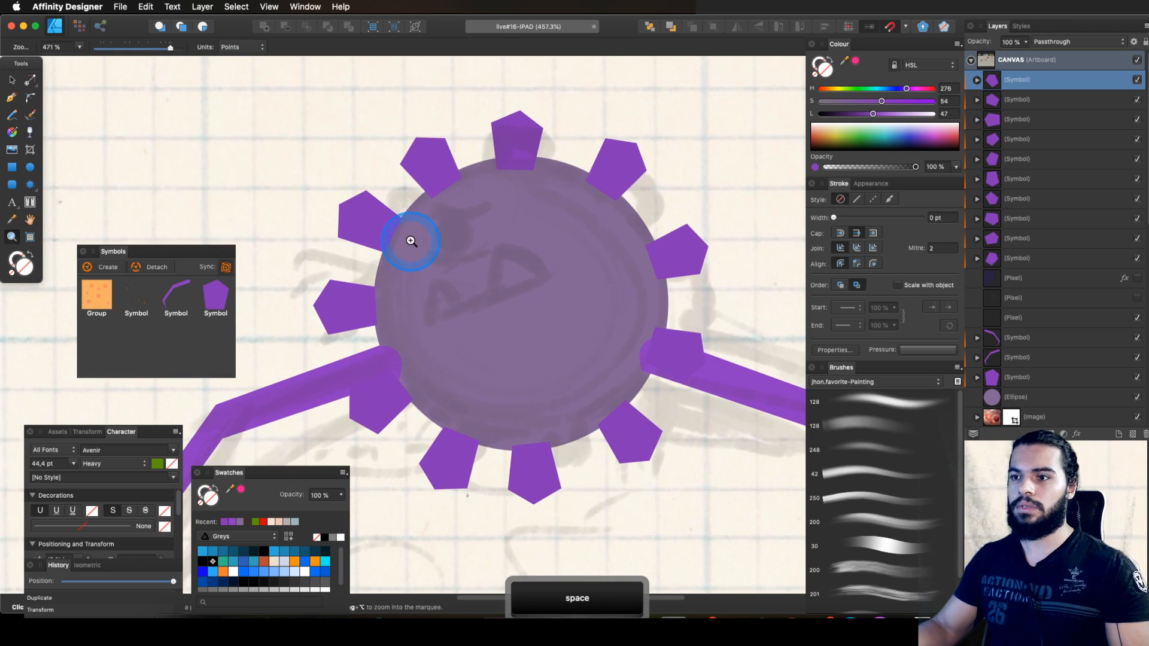
Step: Edit the curve inside the top spike's symbol, lowering its peak node into a V-shaped notch and pinching in its sides
left_click(976, 79)
left_click(1020, 99)
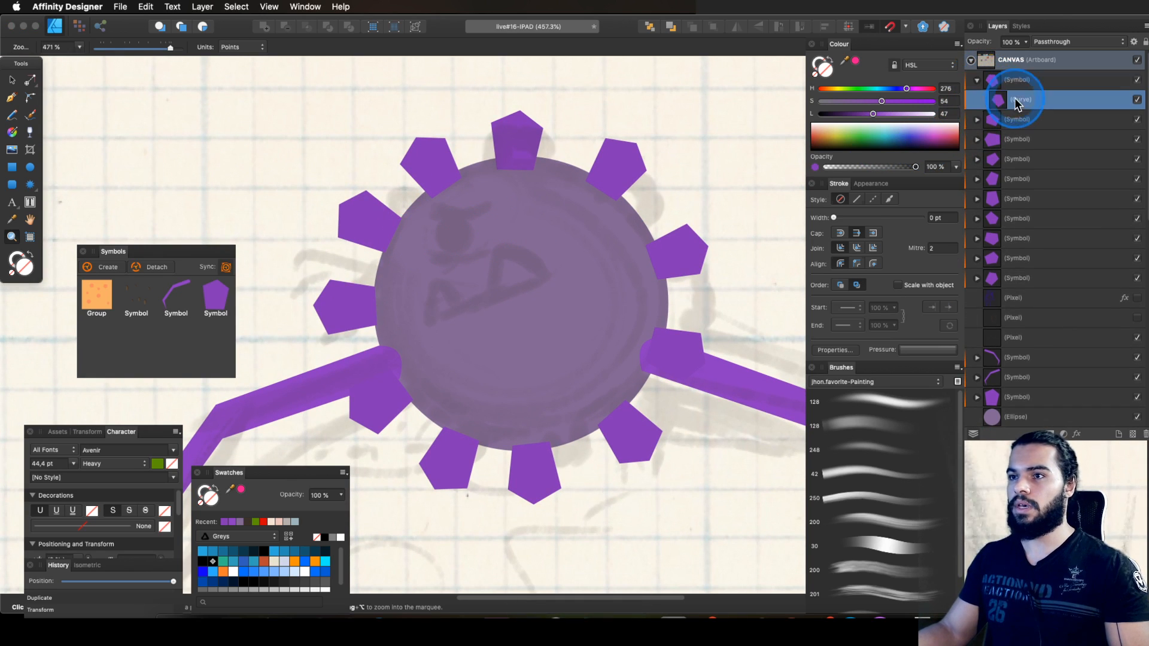
key("v")
left_click(524, 131, "super")
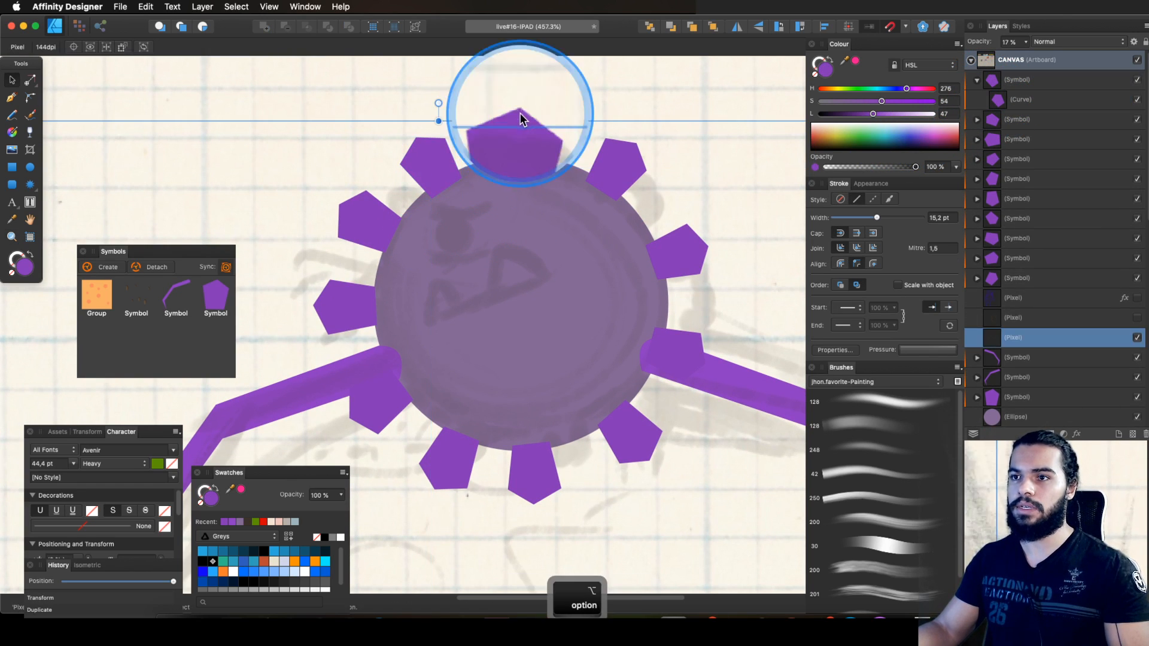
left_click(523, 121, "alt")
key("a")
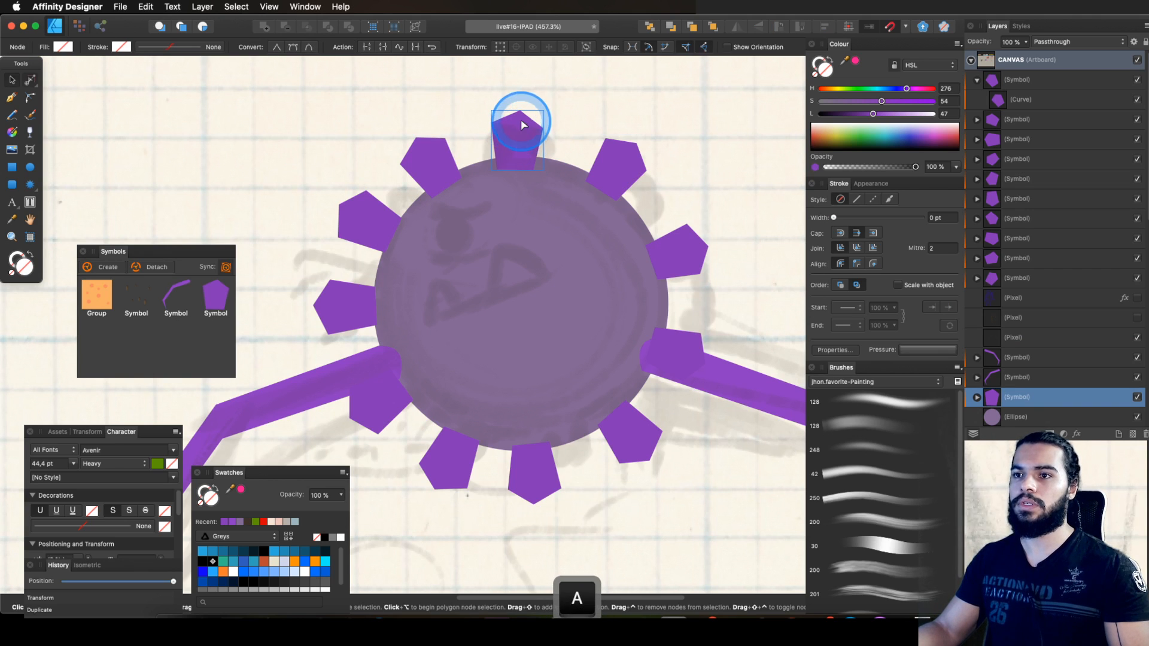
left_click_drag(577, 178, 580, 193)
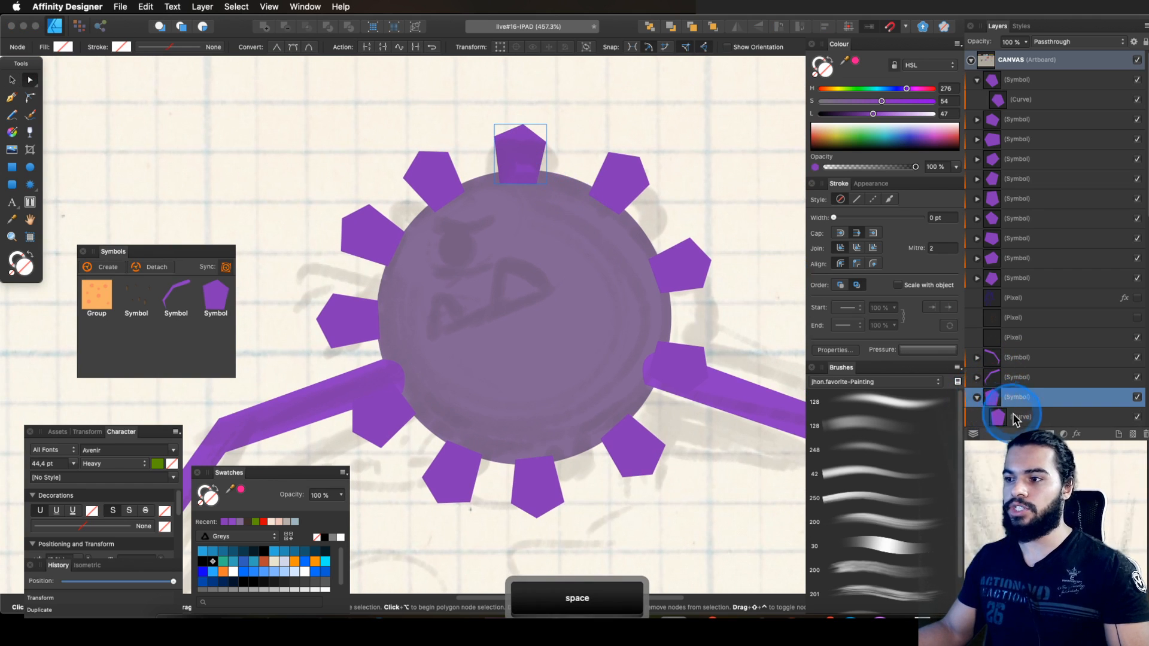
left_click(1013, 418)
key("a")
mouse_move(520, 126)
left_mouse_down()
mouse_move(525, 101)
mouse_move(523, 159)
mouse_move(561, 146)
mouse_move(511, 117)
mouse_move(483, 126)
mouse_move(510, 129)
left_mouse_up()
key("z")
key("space")
key("a")
key("super+z")
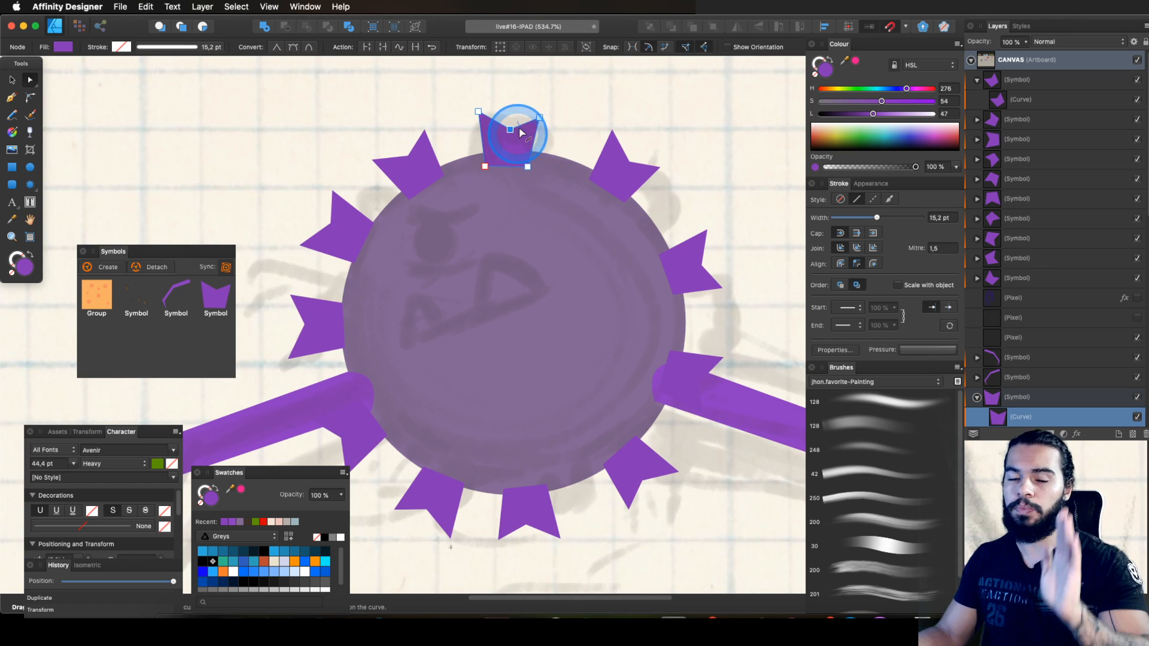
left_click_drag(541, 119, 510, 120)
Step: Examine the shape of the red spikes in the coronavirus reference photo and compare it with the drawn spikes
key("z")
left_click_drag(589, 96, 532, 113)
key("space")
left_click_drag(541, 126, 465, 418)
left_click_drag(578, 149, 735, 174)
key("space")
left_click_drag(480, 279, 537, 229)
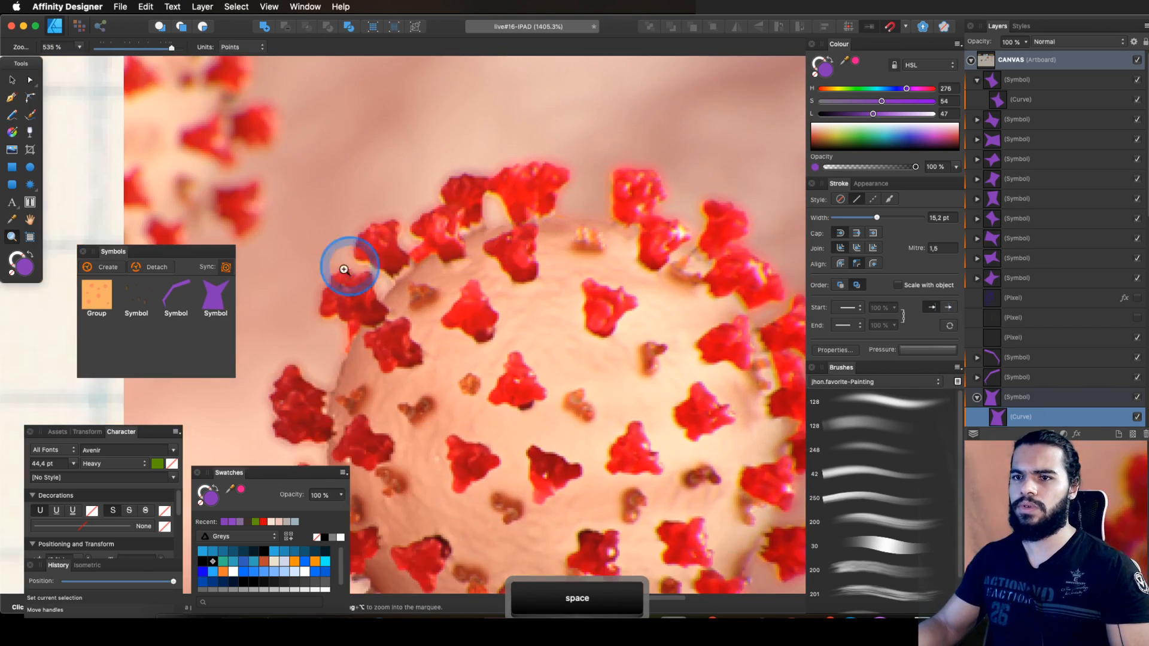
left_click_drag(354, 267, 398, 273)
left_click_drag(427, 220, 243, 341)
left_click_drag(516, 305, 198, 454)
key("space")
left_click_drag(423, 463, 611, 206)
left_click_drag(611, 207, 258, 426)
key("space")
left_click_drag(491, 421, 579, 168)
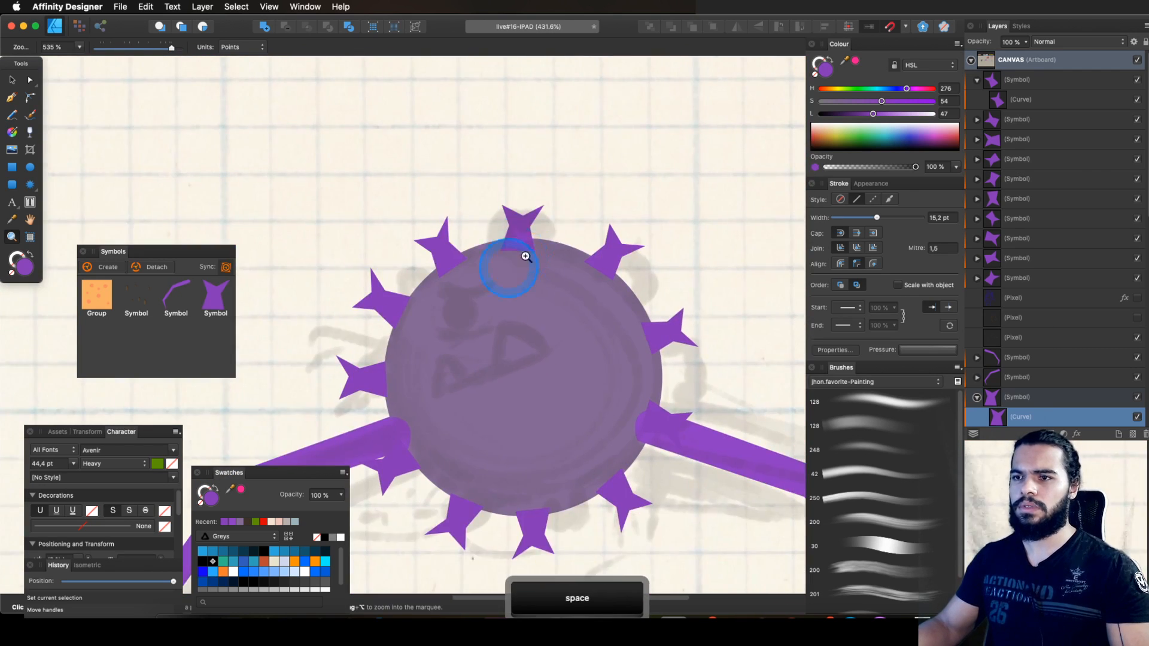
Step: Refine the top spike's nodes, widening its upper left corner, levelling the base and evening out the pinched sides
left_click_drag(507, 264, 585, 185)
key("a")
left_click_drag(498, 274, 508, 273)
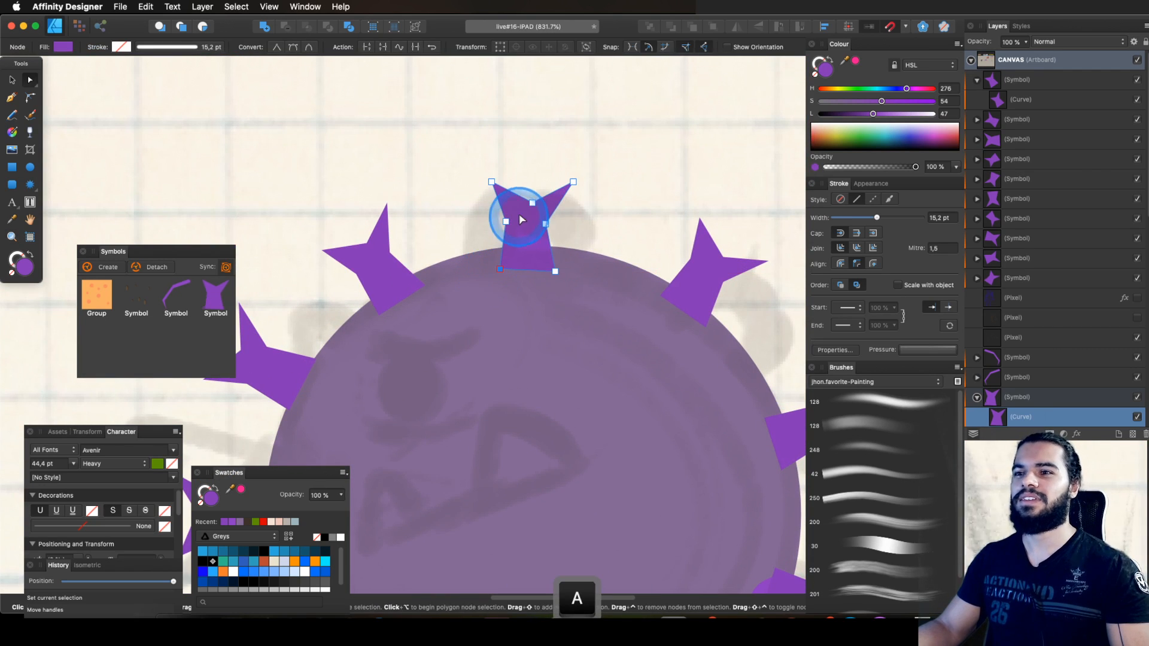
left_click_drag(533, 206, 484, 182)
left_click_drag(506, 221, 533, 196)
left_click_drag(553, 270, 554, 268)
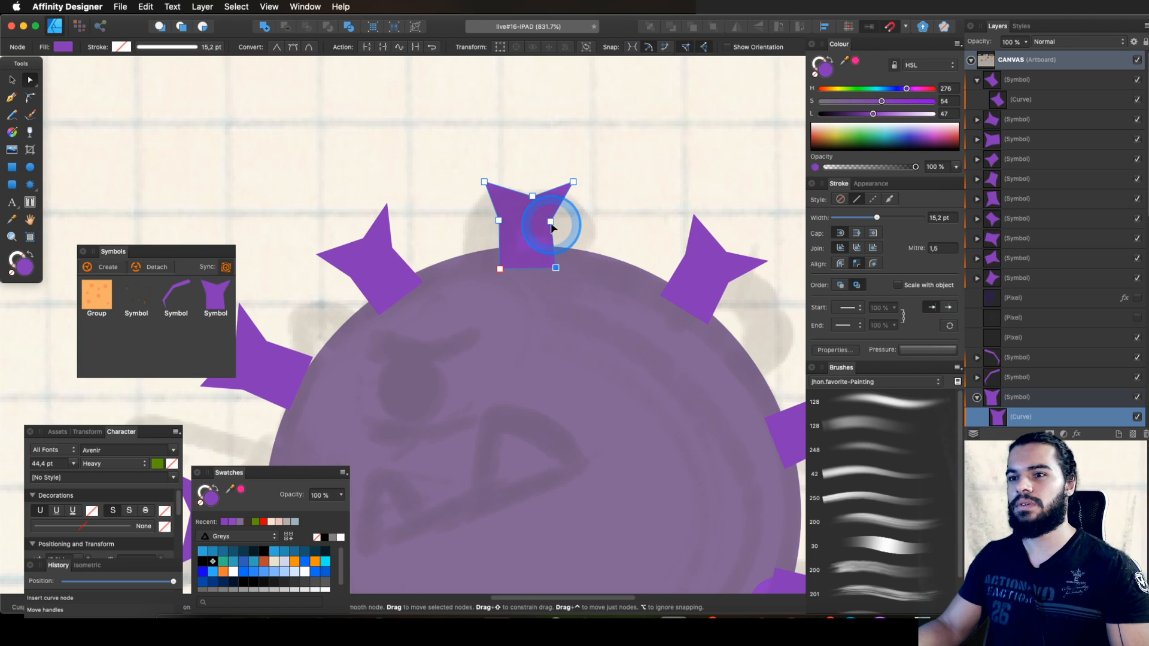
left_click(534, 227)
left_click_drag(500, 221, 506, 224)
Step: Raise the top spike's notch node above the corners to form a low peak, and pull the right waist node inward
key("z")
left_click_drag(527, 267, 625, 193)
key("a")
left_click(534, 182)
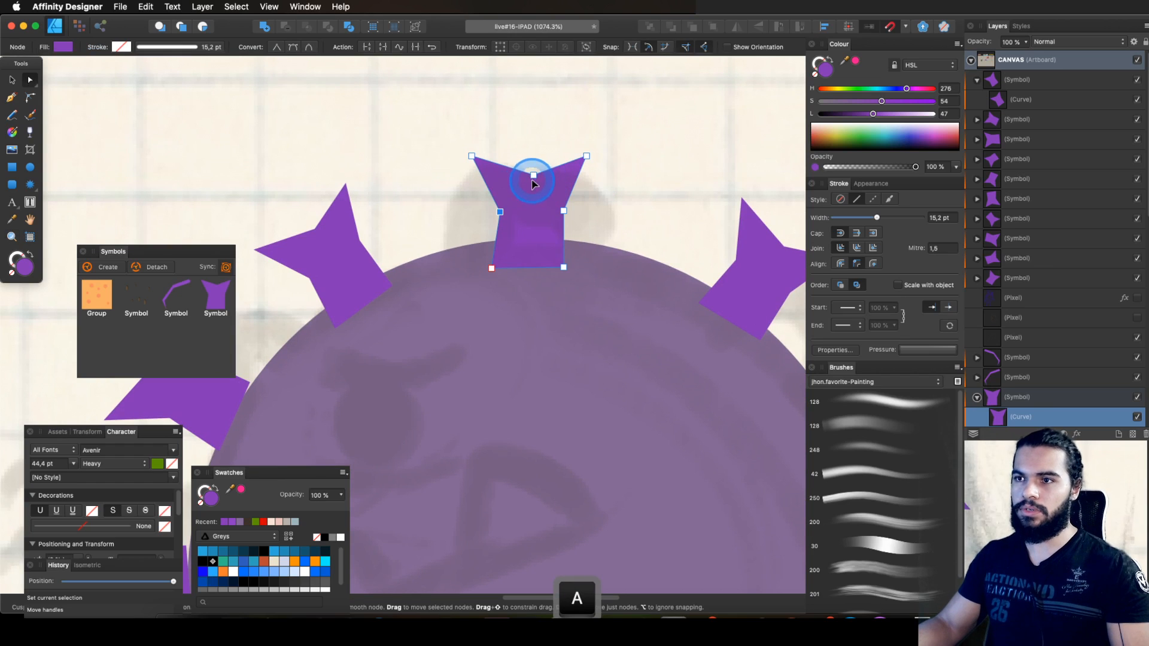
left_click_drag(530, 163, 533, 145)
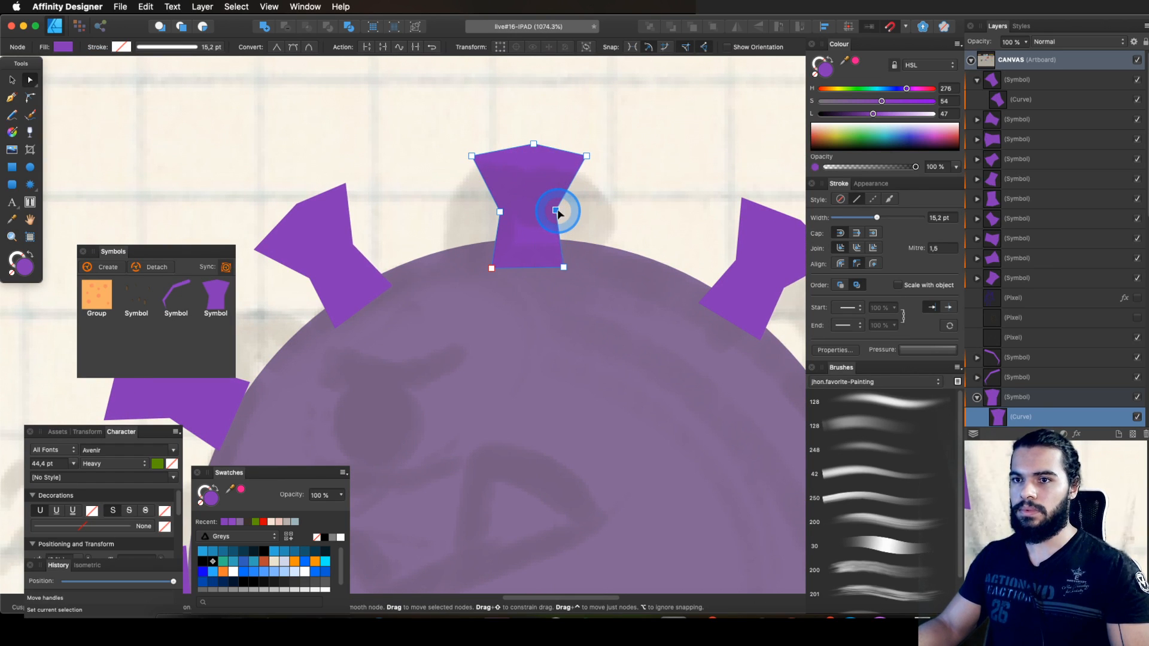
left_click_drag(557, 211, 557, 209)
Step: Squash the top spike's curve to about half its height
key("z")
left_click_drag(560, 156, 503, 241)
left_click_drag(602, 190, 617, 190)
key("v")
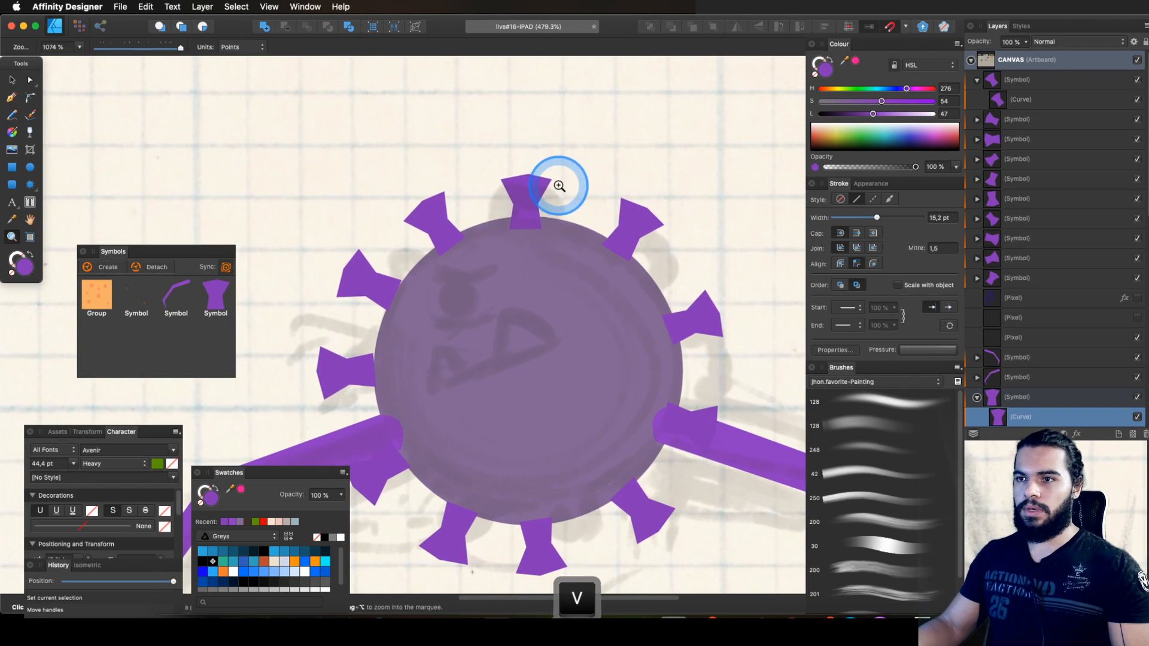
left_click_drag(542, 176, 292, 346)
Step: Recolour the body ellipse pink with hue 323, saturation 49 and lightness 54
key("z")
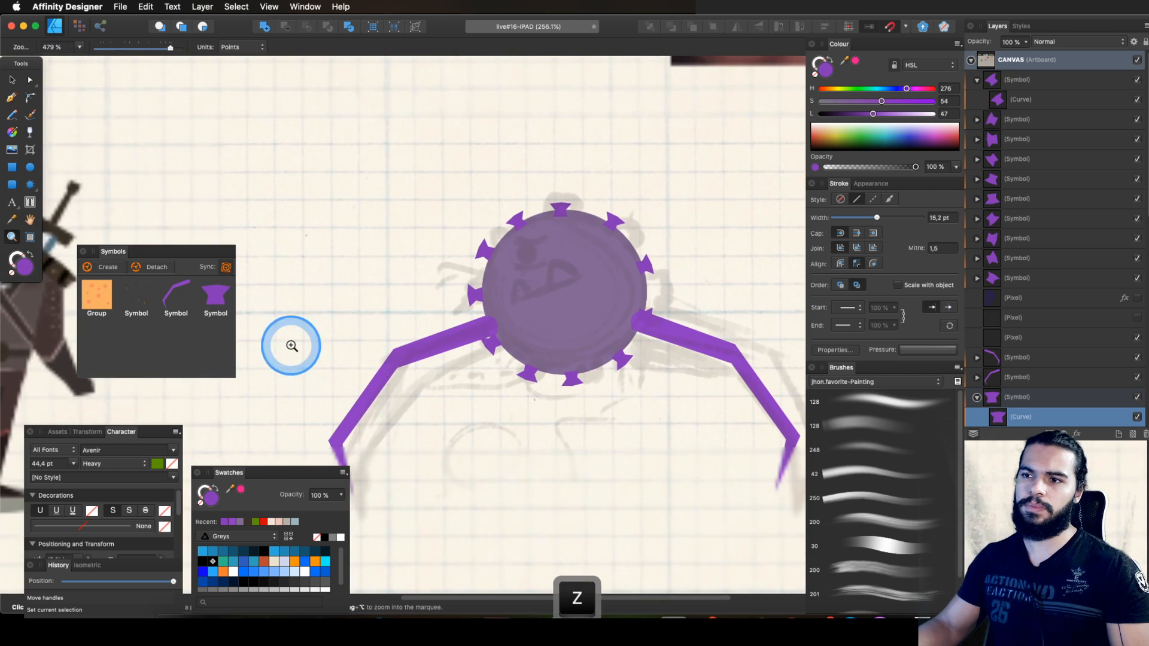
key("space")
left_click_drag(616, 261, 439, 311)
left_click_drag(567, 280, 570, 311)
key("v")
left_click(571, 311)
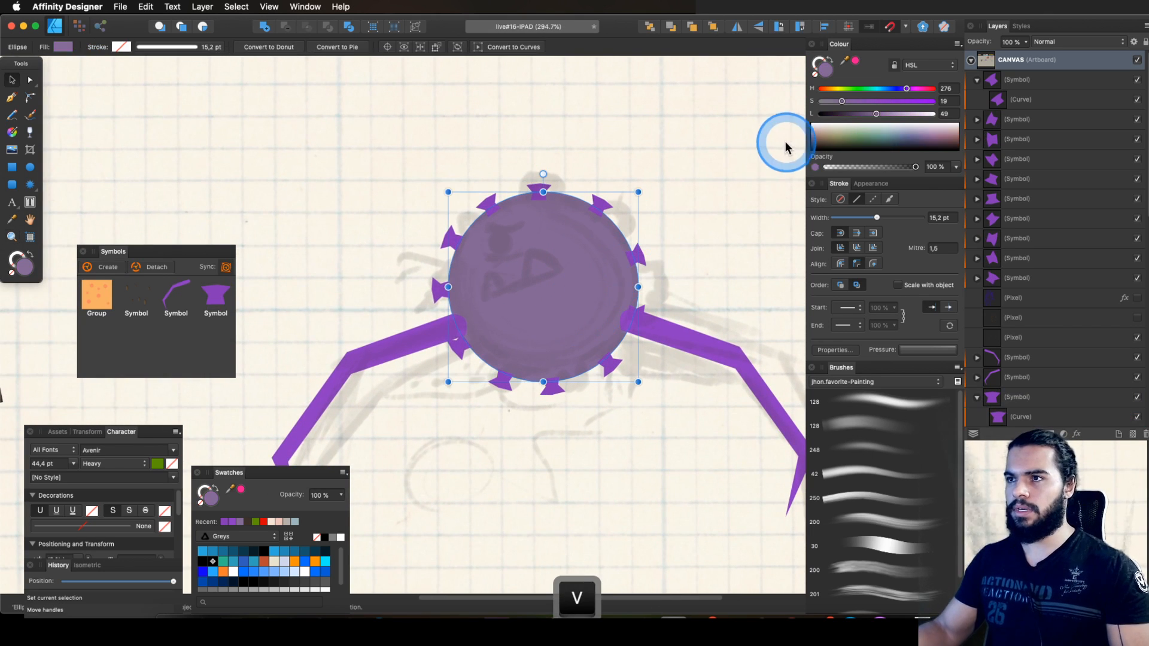
left_click_drag(908, 89, 921, 89)
left_click_drag(855, 102, 876, 101)
left_click(882, 113)
Step: Draw a circle over the sketched eye on the body with the Ellipse tool
key("z")
left_click_drag(636, 251, 564, 275)
key("space")
left_click_drag(482, 310, 611, 287)
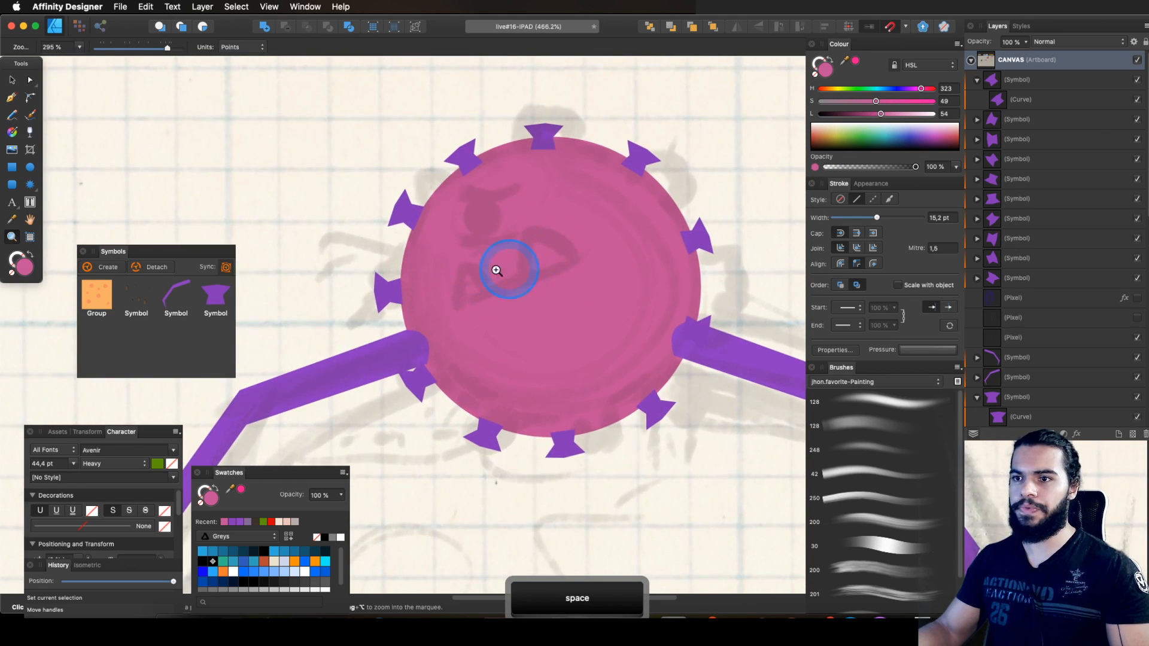
left_click_drag(509, 269, 549, 249)
key("space")
left_click_drag(497, 219, 499, 284)
left_click(37, 170)
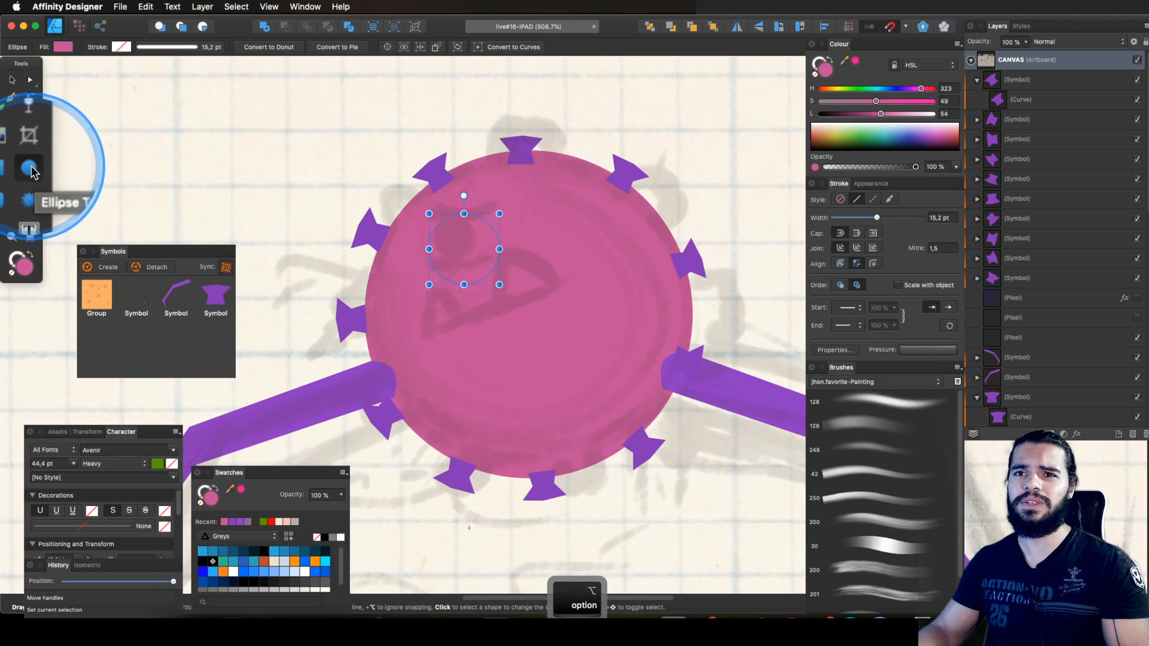
Step: Darken the eye circle's fill to a lightness of 10
key("z")
left_click_drag(470, 248, 534, 250)
key("v")
left_click_drag(870, 116, 823, 115)
key("z")
key("v")
left_click_drag(474, 246, 516, 271)
key("z")
Step: Draw a straight slanted mouth line below the eye with the Pen tool and give it a 7 pt black stroke
key("p")
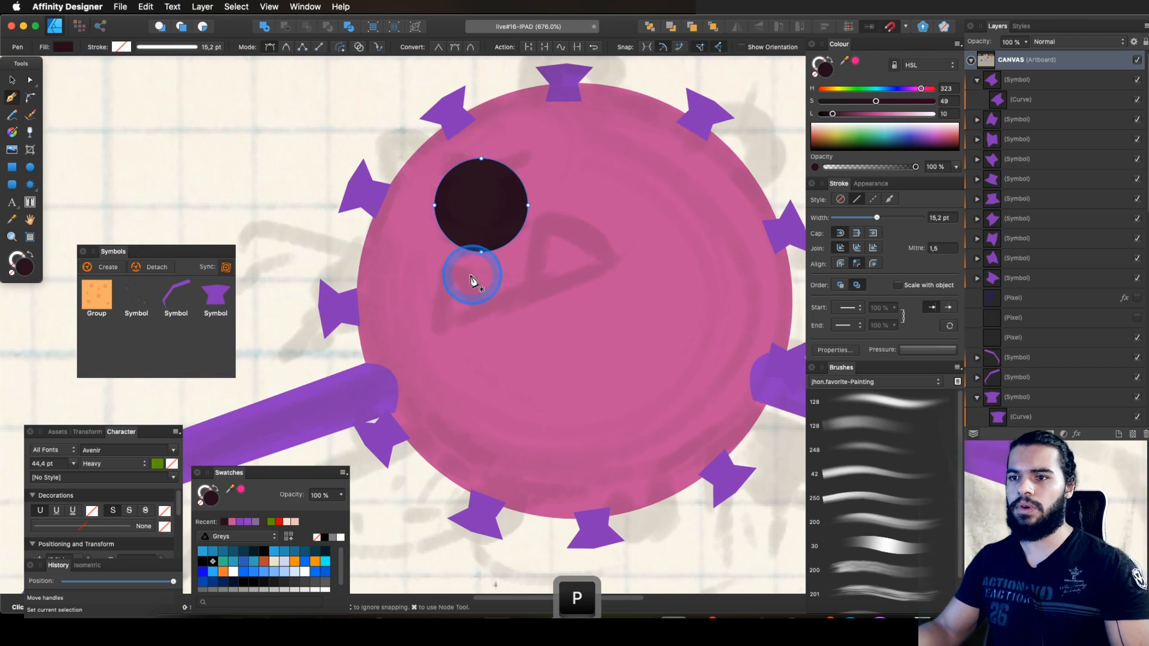
left_click(609, 270)
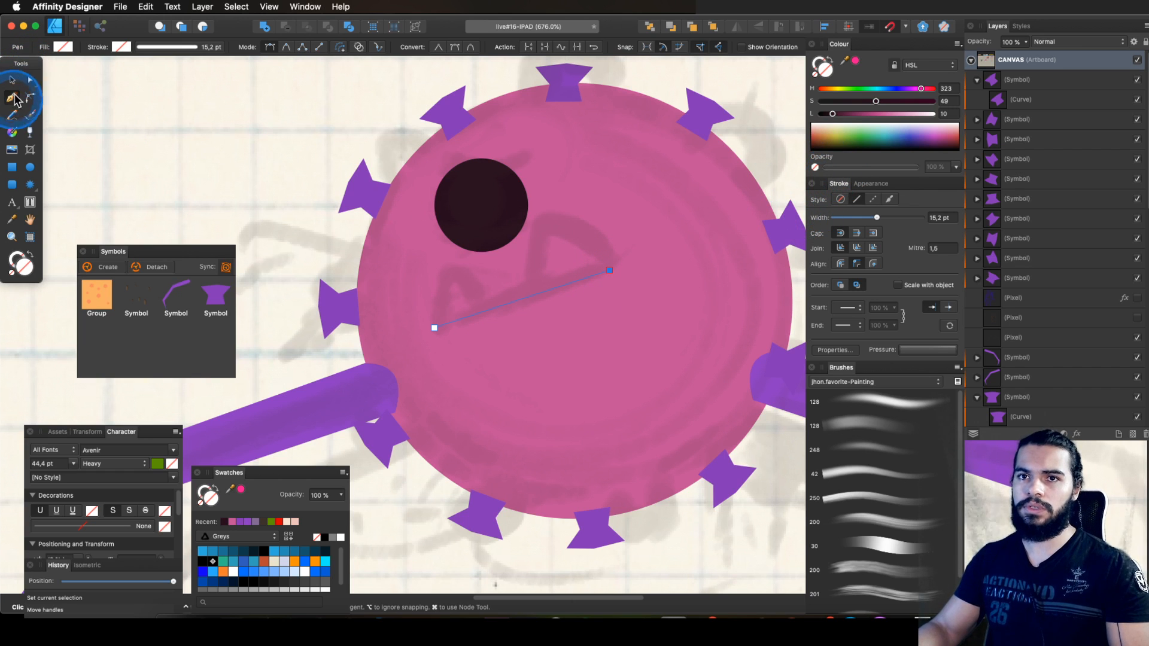
left_click_drag(865, 220, 857, 217)
key("alt")
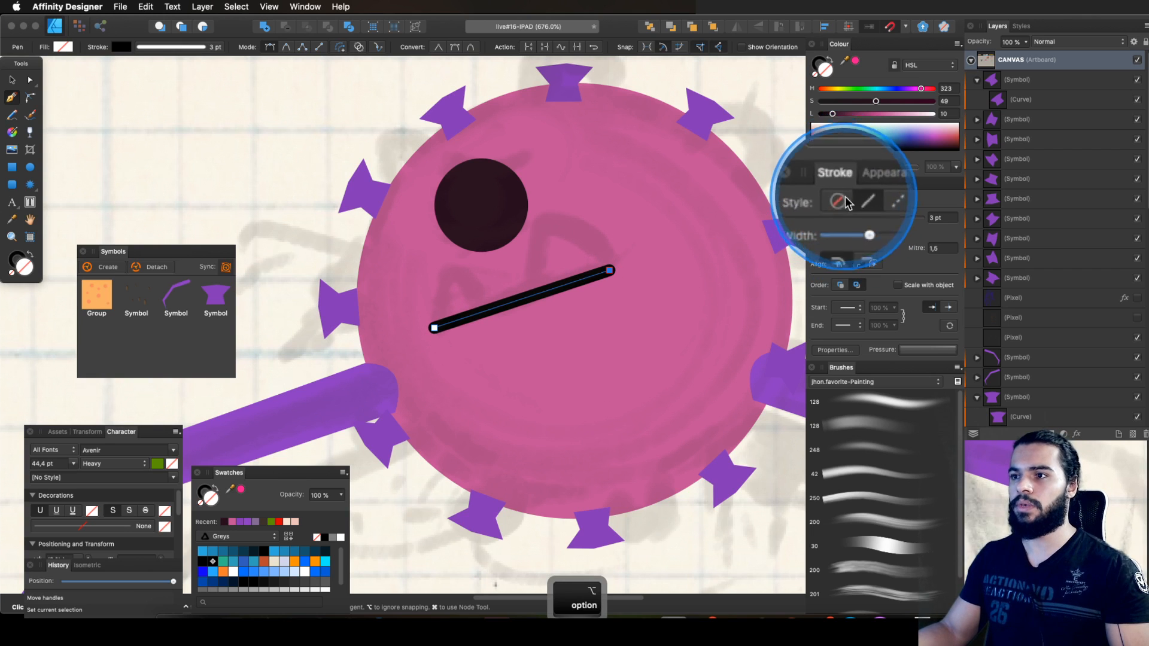
left_click_drag(856, 217, 855, 216)
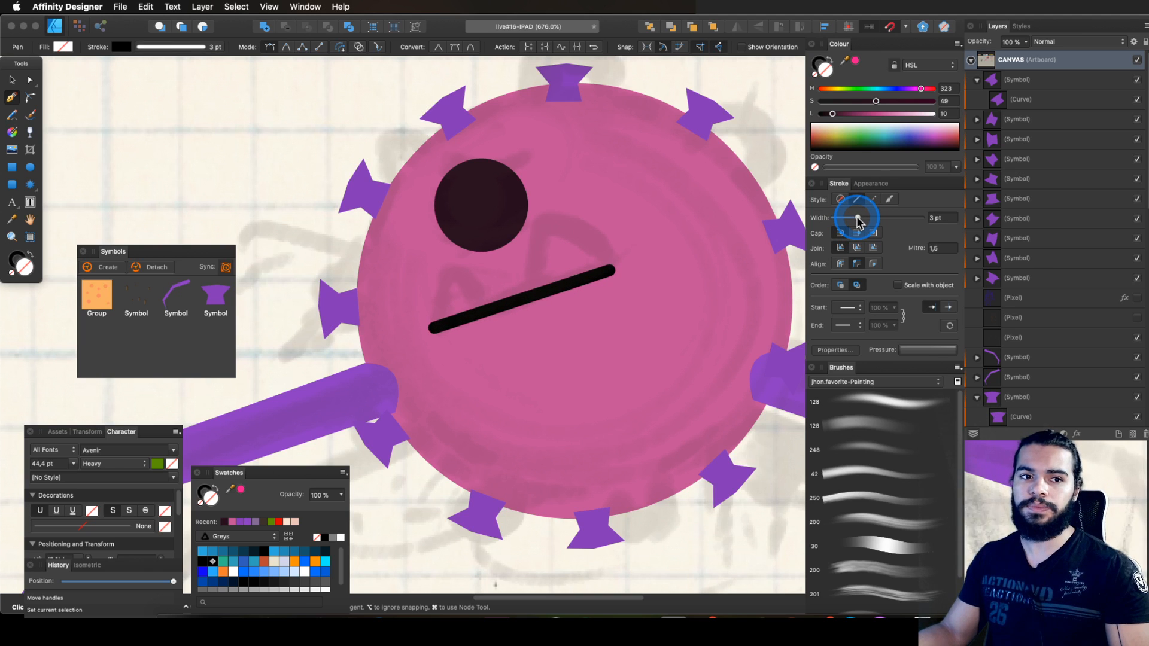
left_click_drag(857, 217, 866, 218)
Step: Bend the straight mouth line upward into a frowning arc
key("z")
left_click_drag(604, 272, 309, 378)
mouse_move(582, 264)
left_mouse_down()
mouse_move(625, 262)
mouse_move(547, 302)
mouse_move(397, 352)
mouse_move(605, 290)
mouse_move(541, 300)
mouse_move(585, 283)
left_mouse_up()
key("v")
left_click(531, 292)
key("z")
key("space")
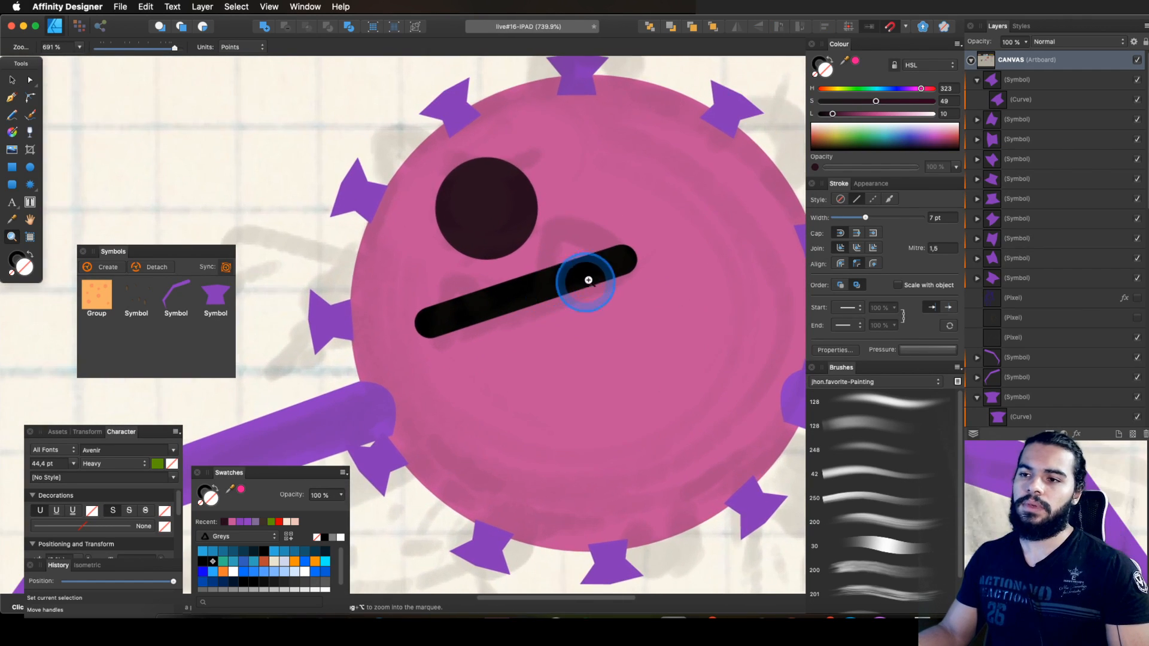
key("a")
key("z")
key("a")
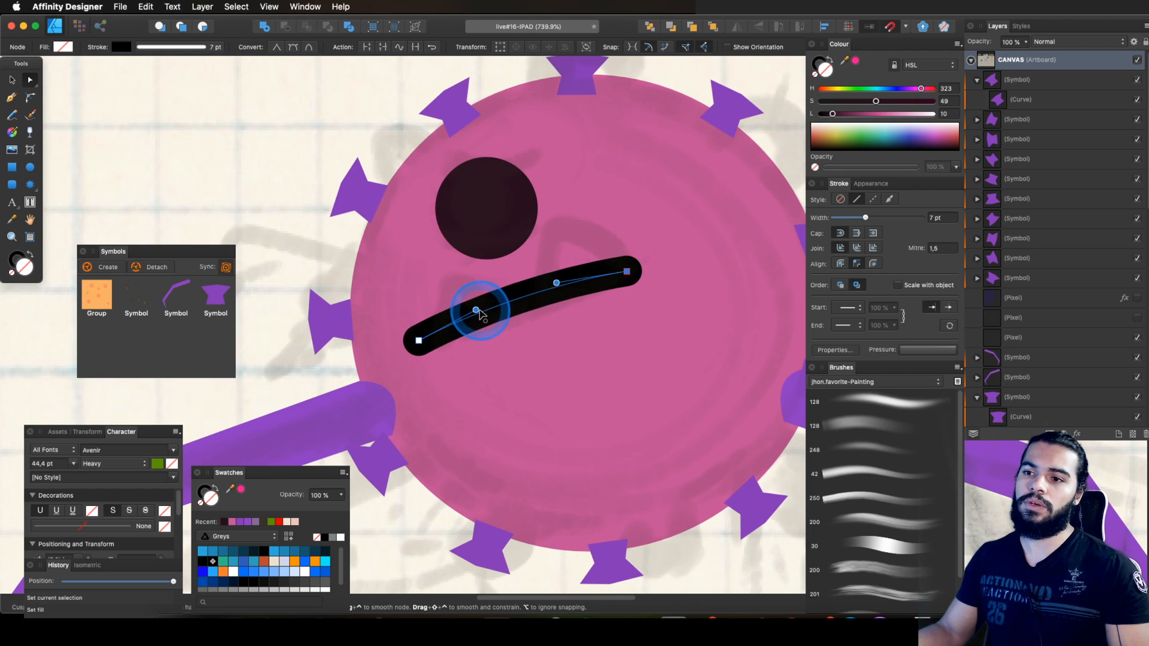
key("z")
mouse_move(562, 271)
left_mouse_down()
mouse_move(461, 325)
mouse_move(565, 289)
mouse_move(565, 277)
left_mouse_up()
key("space")
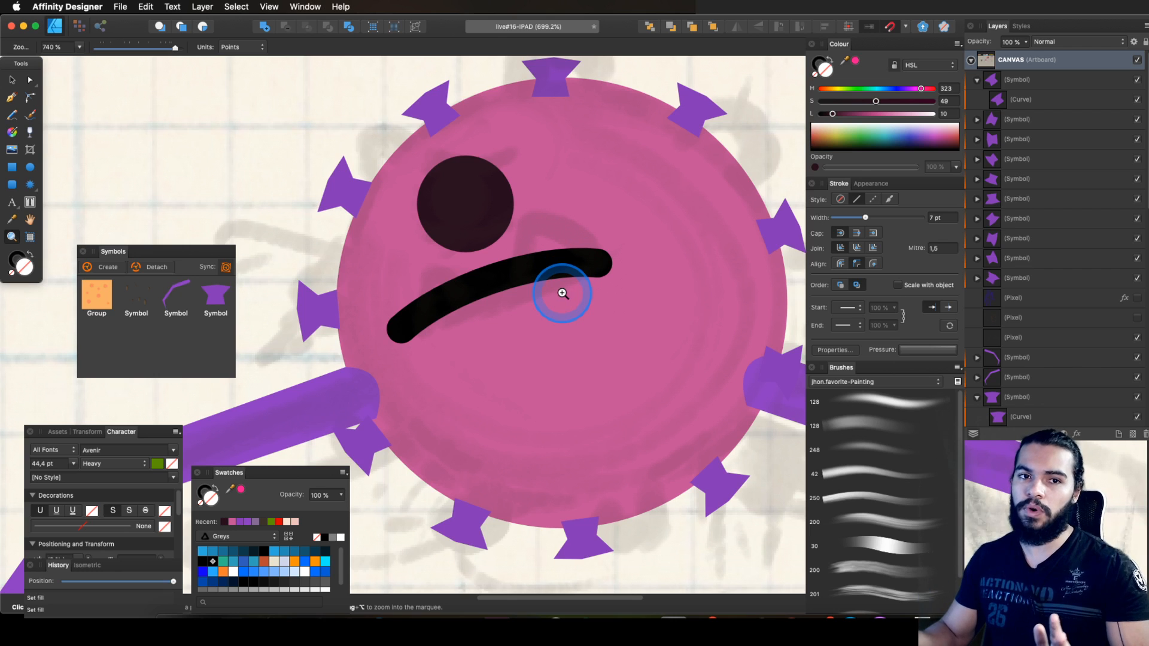
Step: Set the mouth line's stroke width to 4.5 pt
key("a")
left_click(587, 259)
key("v")
left_click_drag(866, 218, 853, 218)
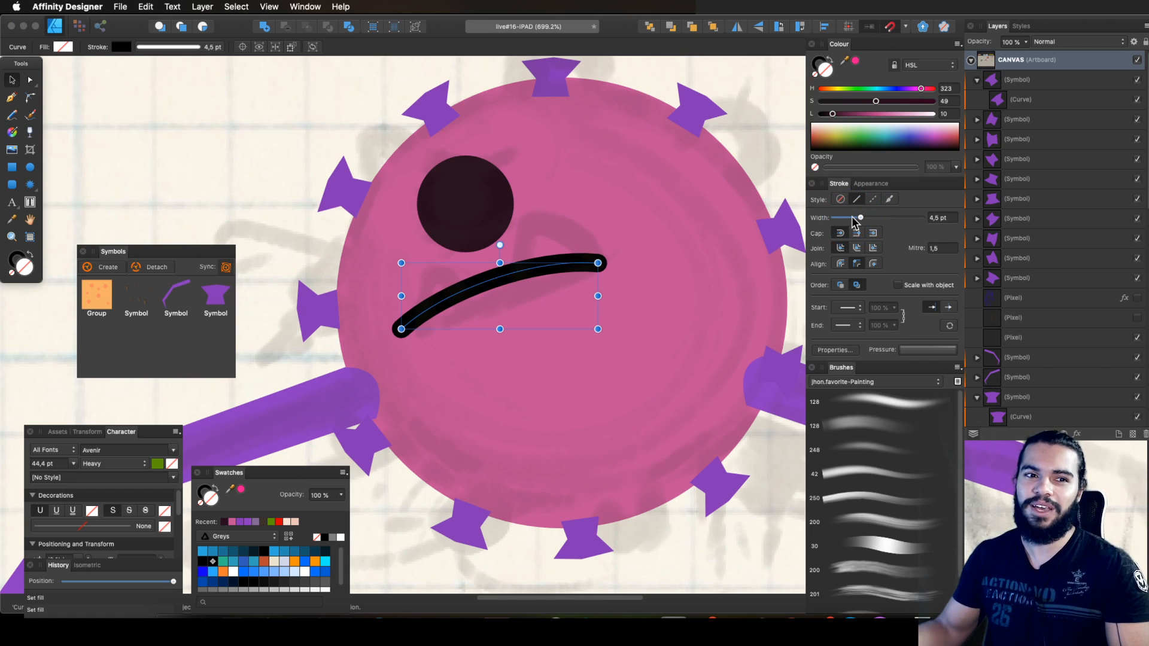
key("z")
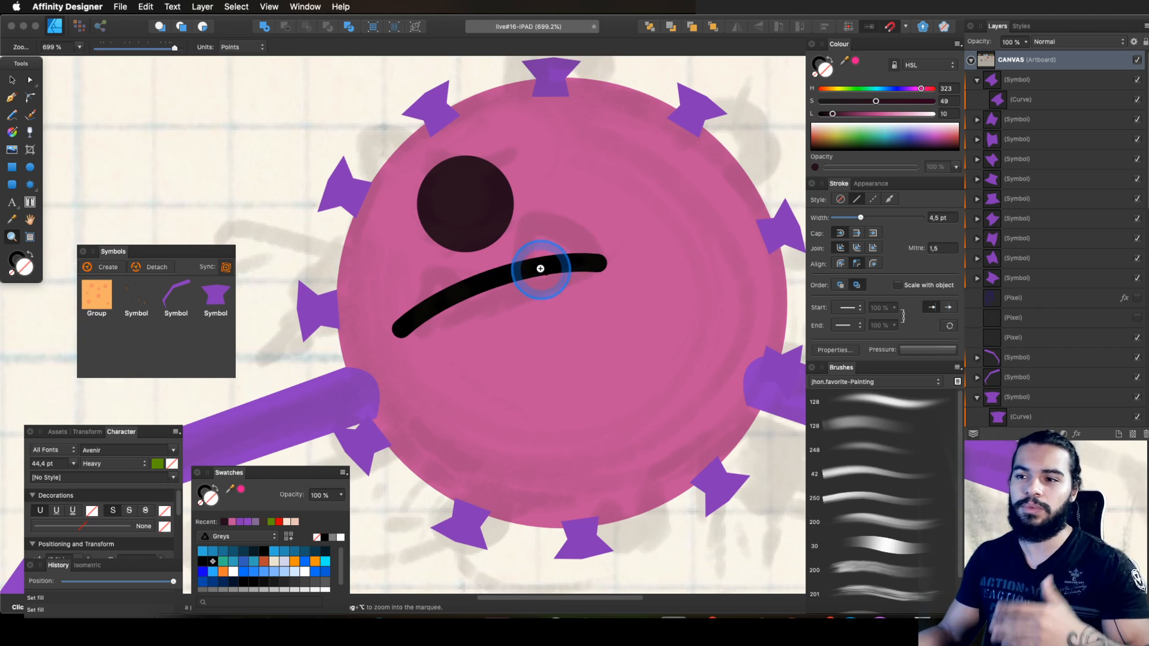
Step: Colour the mouth's stroke dark reddish brown with HSL 5, 43, 31, and set its width to 5 pt
key("v")
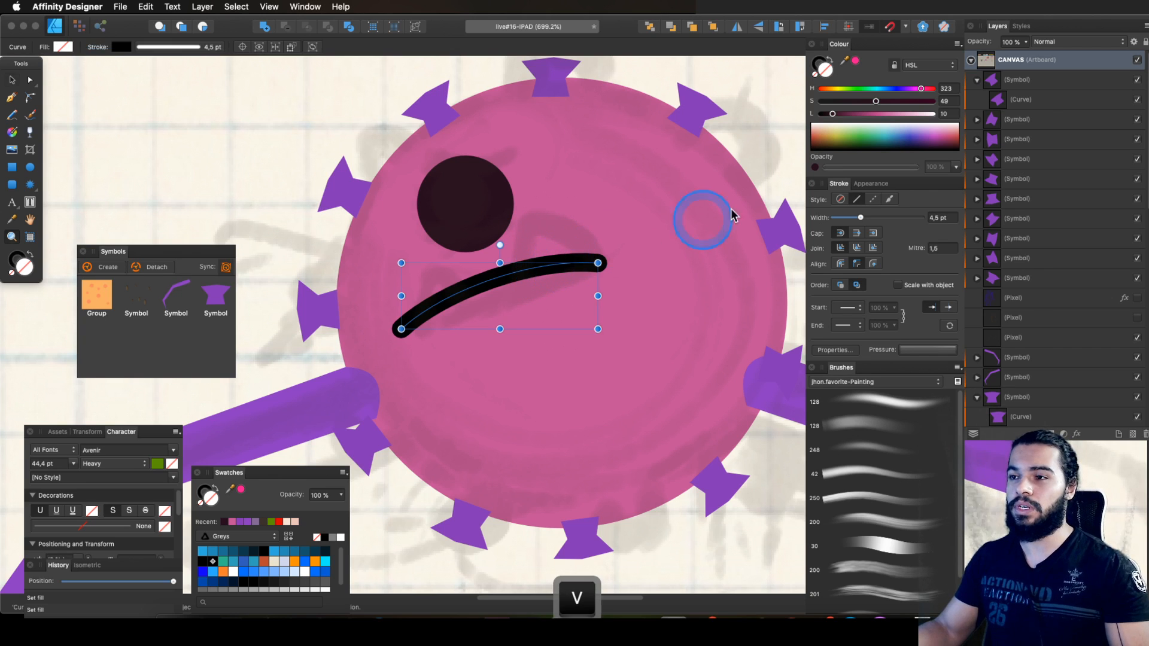
mouse_move(849, 113)
left_mouse_down()
mouse_move(824, 89)
mouse_move(869, 101)
left_mouse_up()
left_click_drag(849, 113, 855, 111)
key("z")
left_click_drag(593, 240, 383, 325)
key("space")
left_click_drag(555, 263, 567, 305)
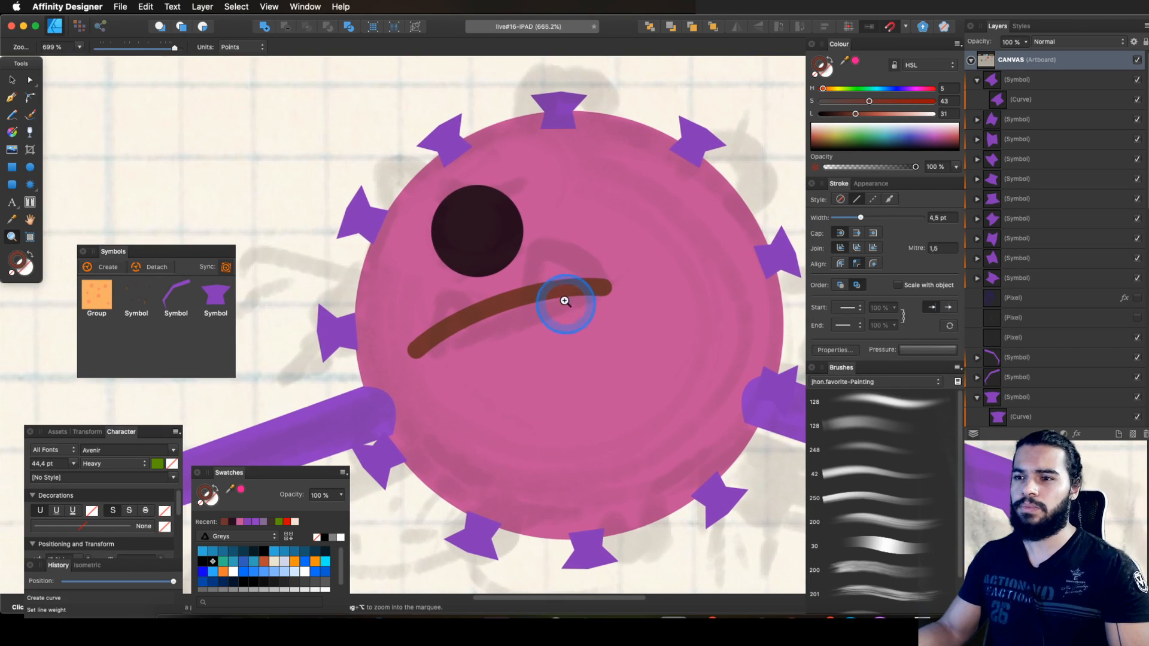
key("v")
mouse_move(866, 214)
left_mouse_down()
mouse_move(853, 217)
mouse_move(861, 224)
left_mouse_up()
Step: Draw a pointed triangular tooth outline over the right part of the mouth line with the Pen tool
key("v")
left_click_drag(555, 297, 530, 251)
key("z")
key("p")
key("super+z")
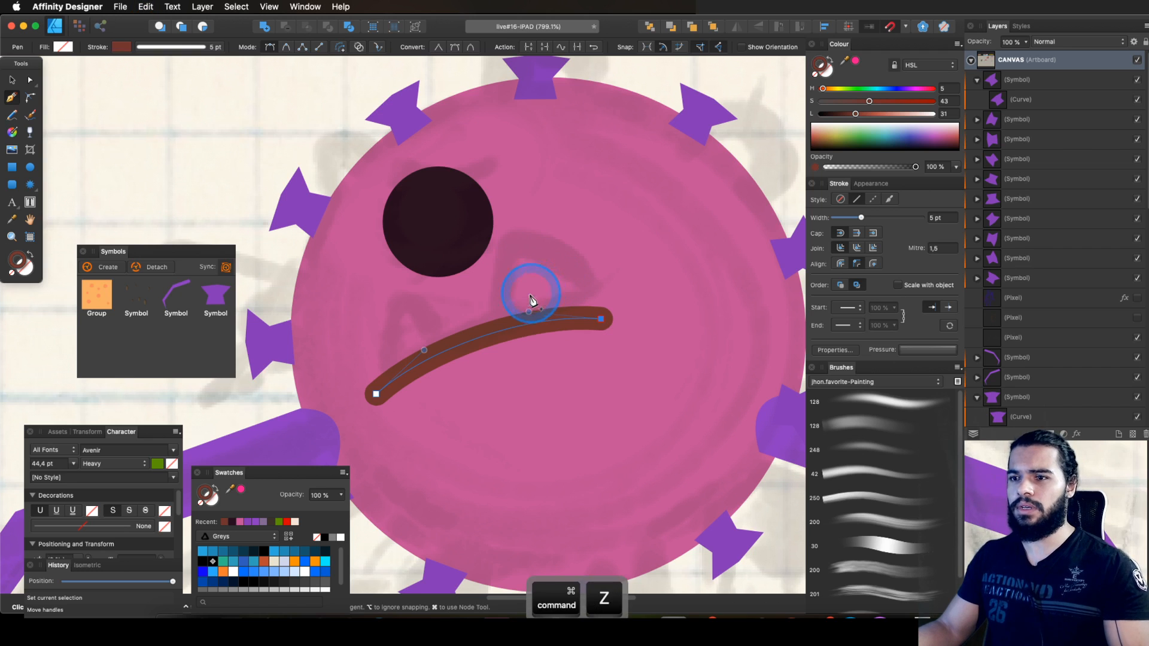
key("Escape")
left_click(591, 314)
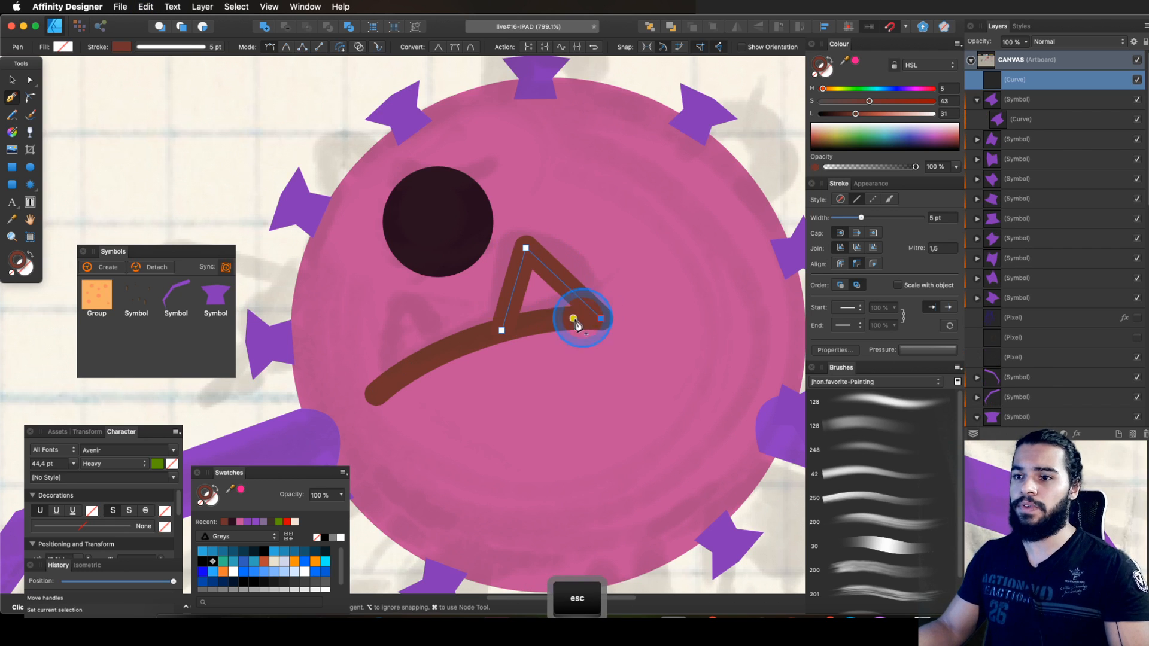
Step: Close the tooth outline into a triangle and adjust its right base node and tip
left_click(503, 330)
key("a")
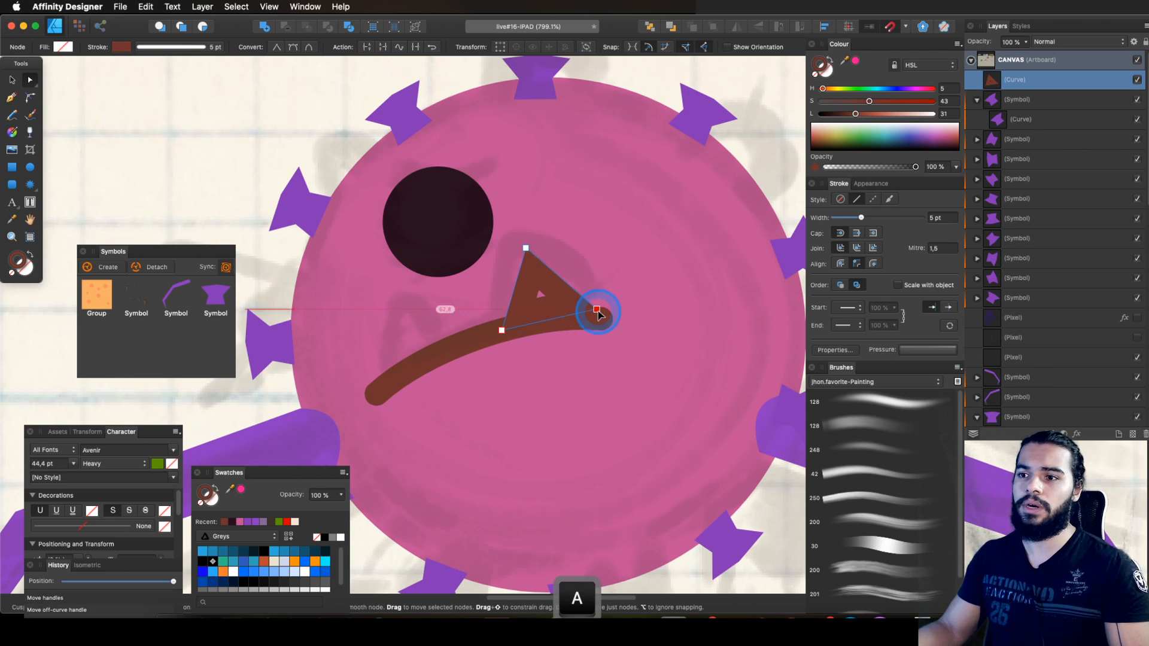
key("super+z")
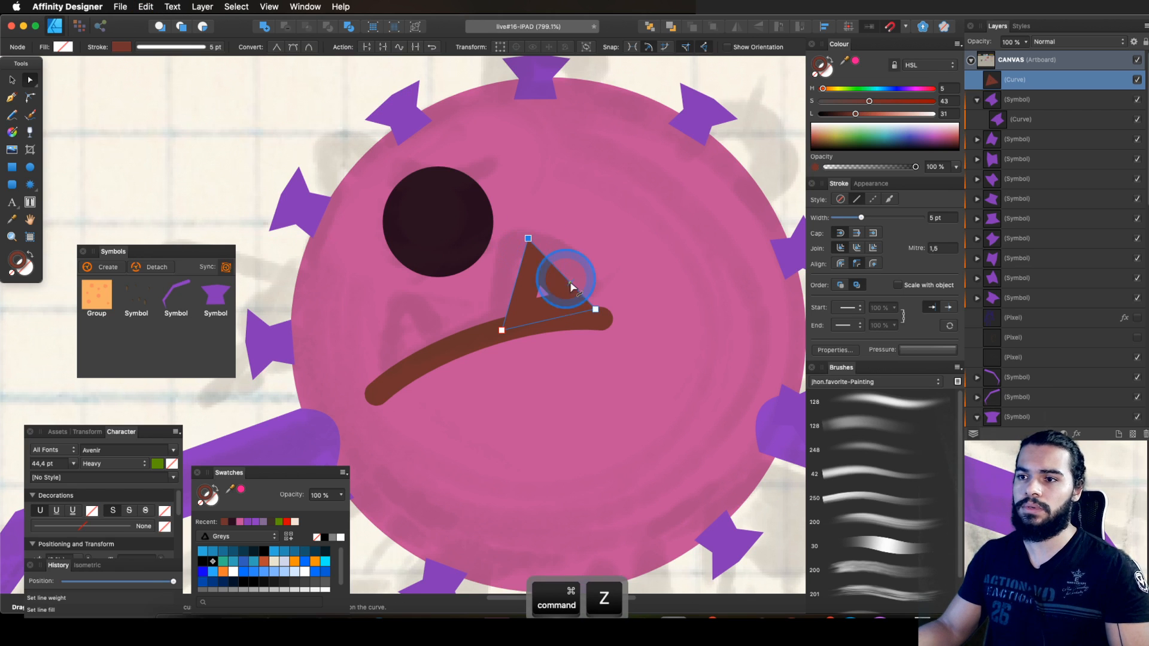
left_click_drag(527, 246, 528, 248)
Step: Try to round the tip of the triangular tooth with the Corner tool
key("z")
left_click(530, 248)
key("c")
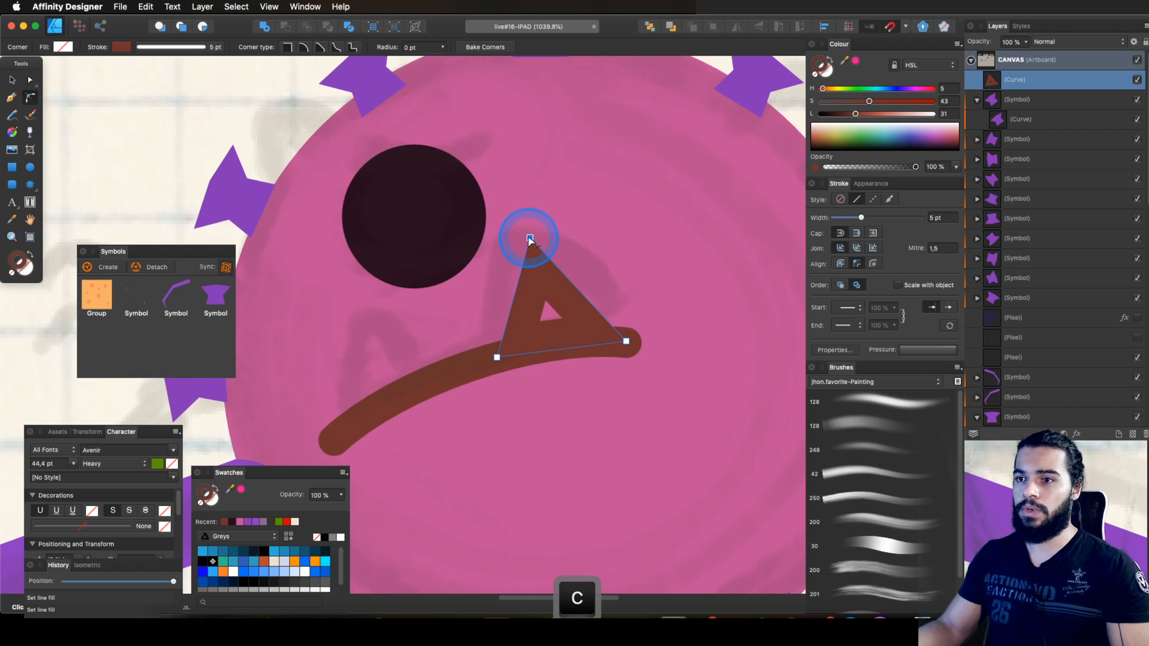
left_click(526, 234)
left_click(528, 245)
Step: Widen the tooth by moving its left base node outward along the mouth line, keeping the right base node at the mouth's end
key("a")
left_click_drag(528, 238, 527, 239)
key("space")
left_click_drag(510, 336, 481, 336)
key("a")
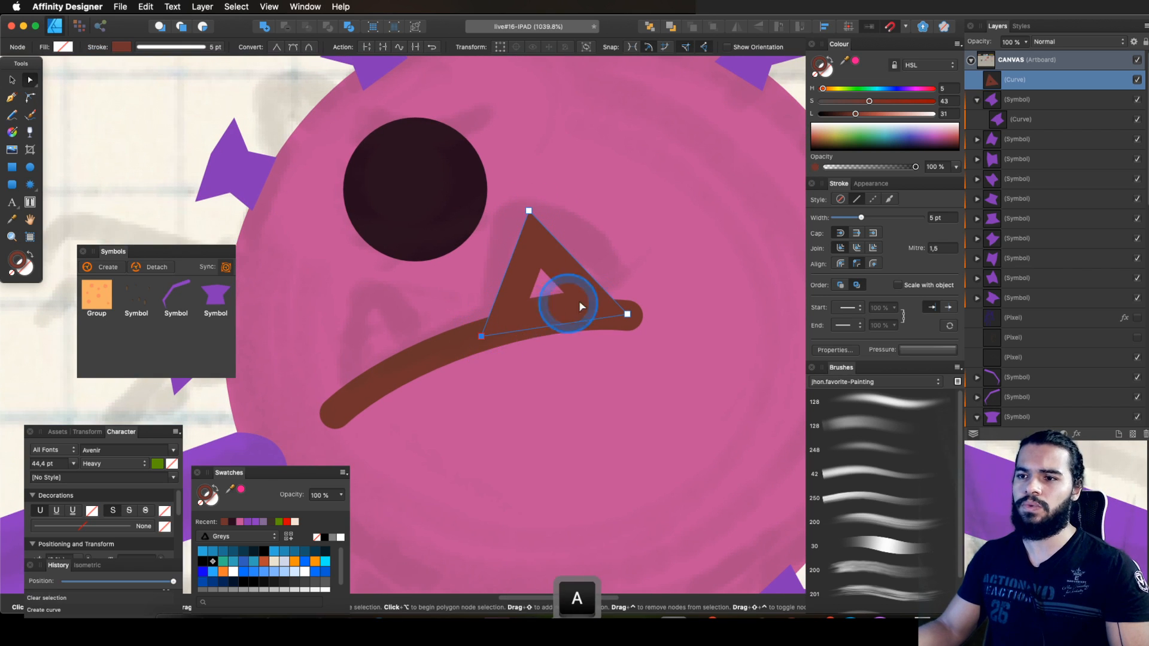
left_click_drag(629, 312, 627, 313)
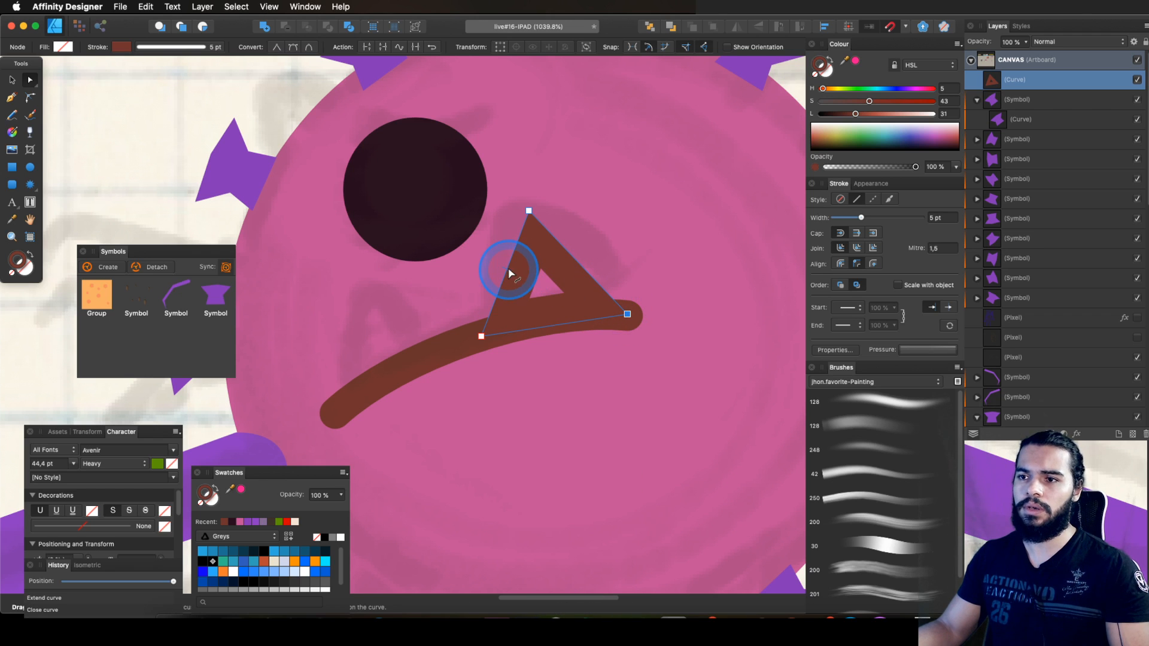
Step: Bow the tooth's left edge outward and smooth its tip node into a rounded point
left_click_drag(532, 215, 537, 221)
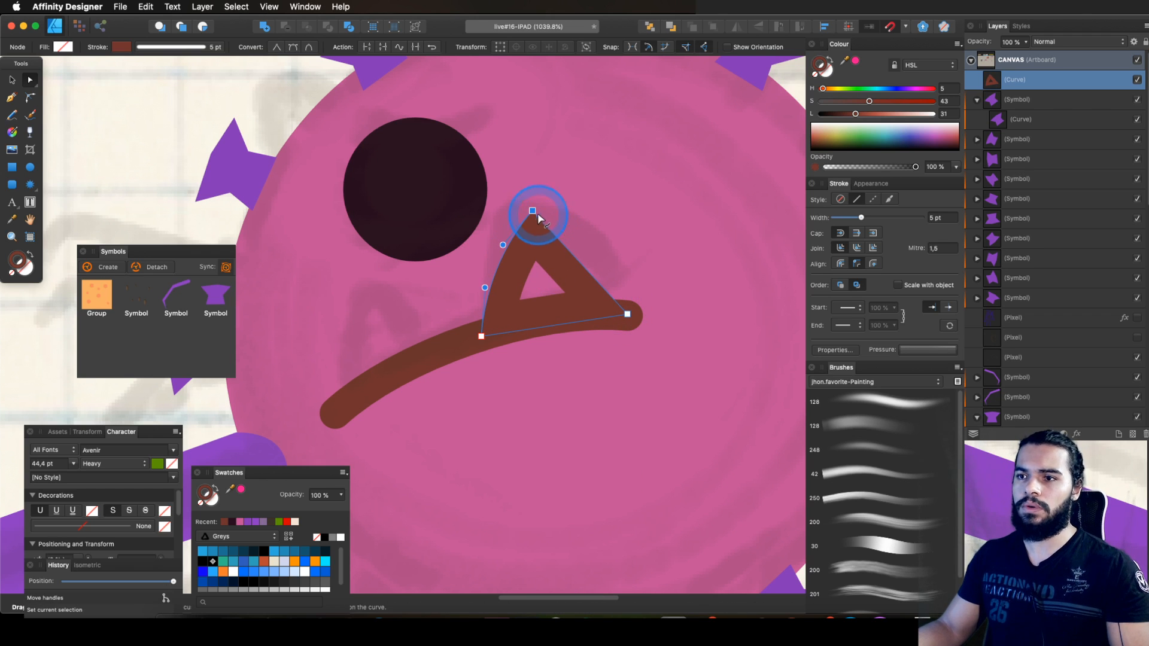
left_click(534, 214, "ctrl+super")
key("z")
scroll(615, 198, "down", 2)
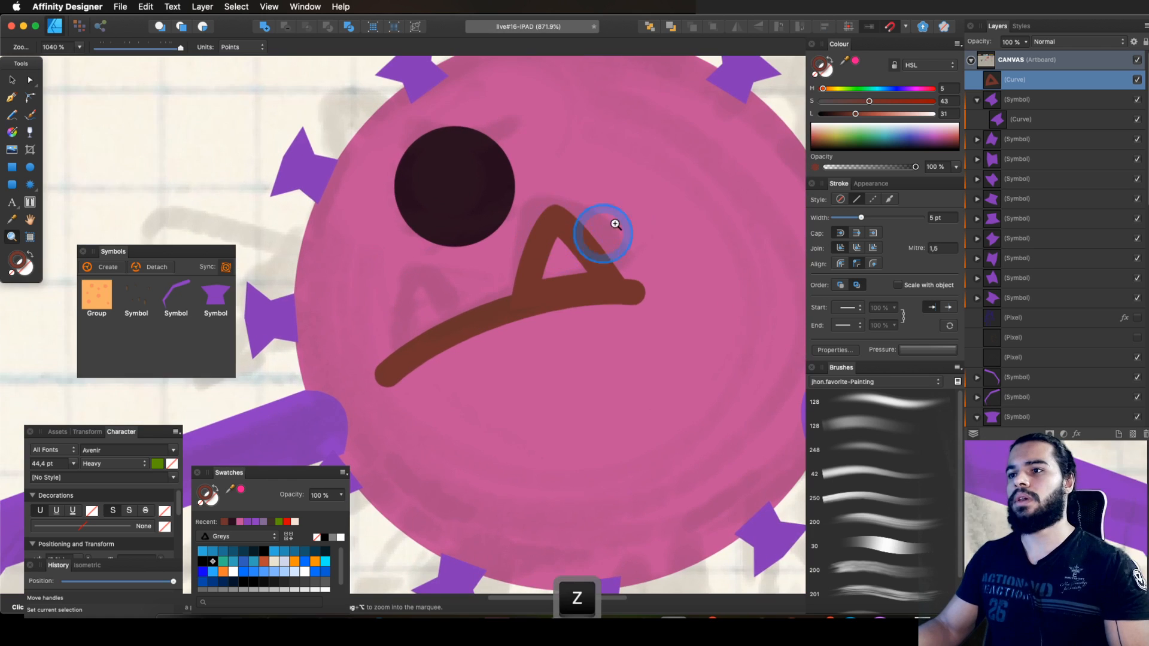
Step: Fill the tooth pale pink with HSL 5, 43, 83 and remove its stroke
key("v")
left_click(890, 118)
left_click(817, 62)
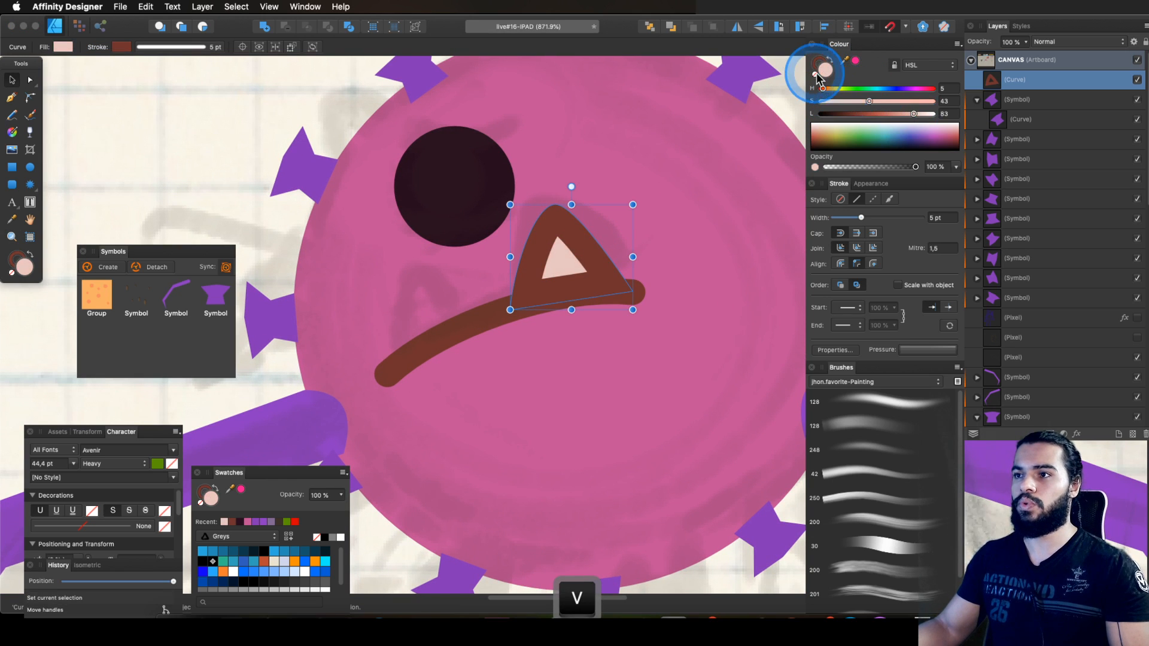
left_click(814, 76)
Step: Reposition the tooth's base nodes and curve its bottom edge to follow the mouth line
key("z")
left_click_drag(585, 264, 706, 222)
key("v")
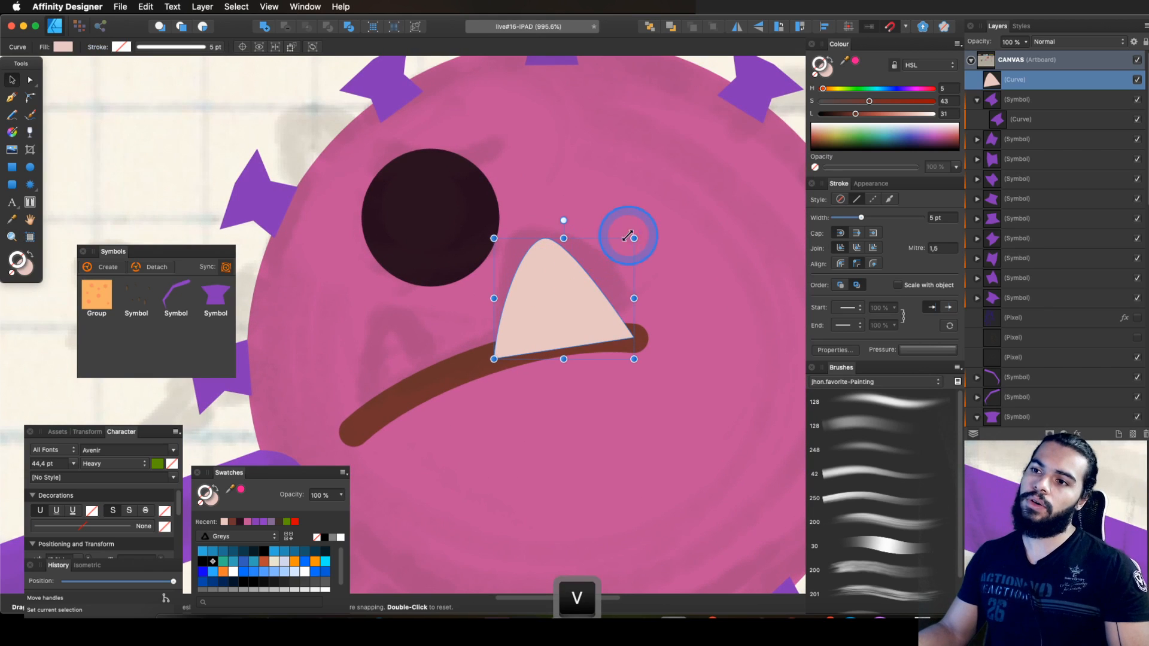
key("a")
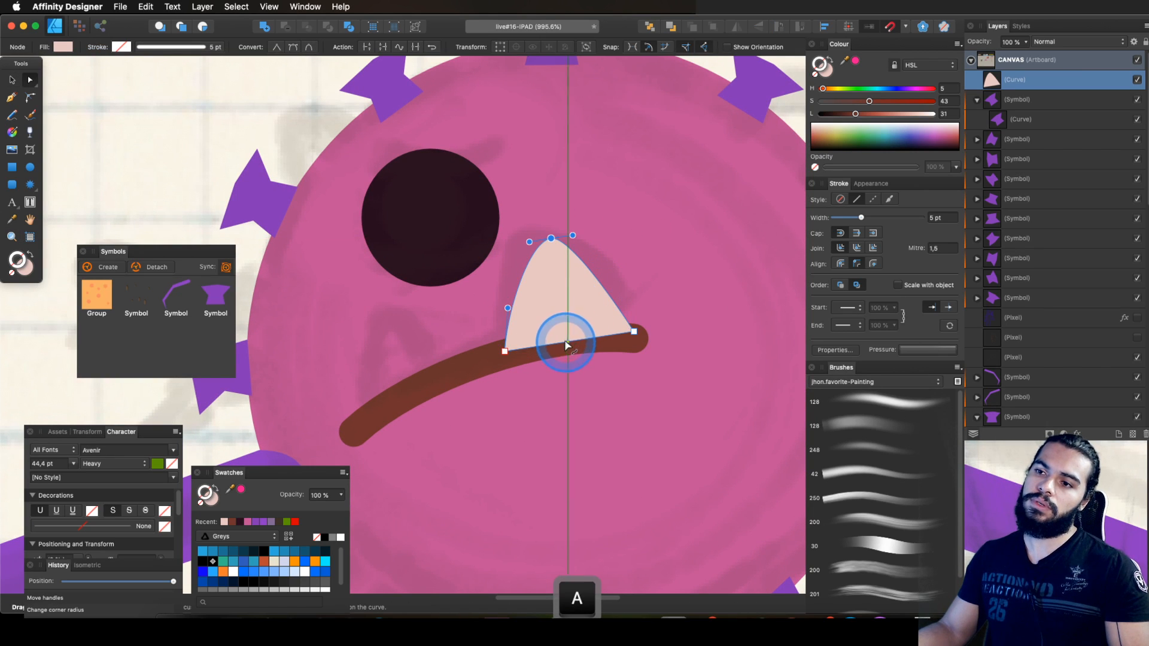
key("z")
left_click_drag(566, 335, 505, 343)
key("a")
left_click(501, 342)
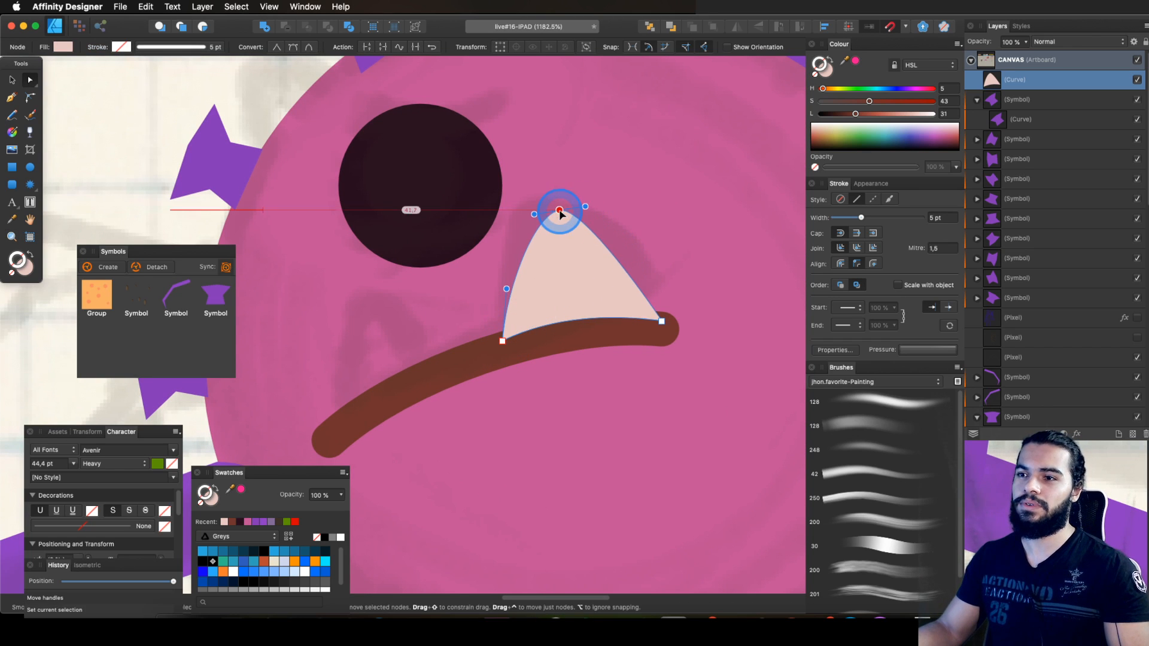
Step: Duplicate the tooth and place a smaller, rotated copy on the left end of the mouth line
key("z")
left_click_drag(648, 216, 469, 300)
key("v")
key("space")
left_click_drag(471, 260, 482, 289)
left_click_drag(480, 311, 476, 301)
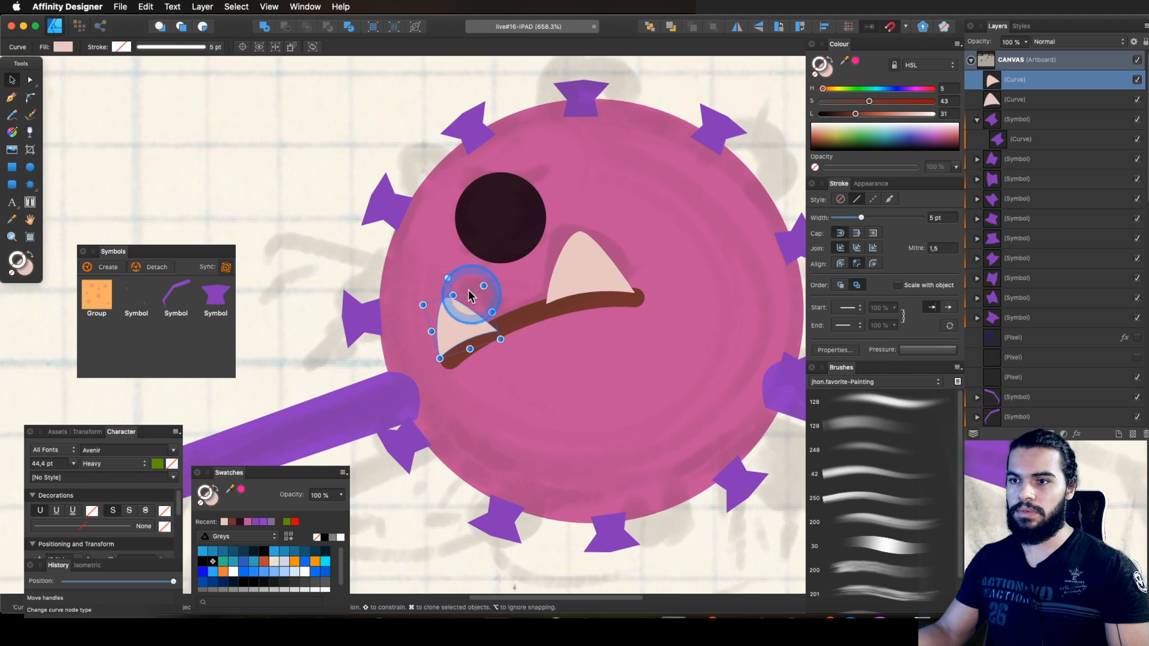
key("z")
left_click_drag(539, 258, 643, 250)
key("v")
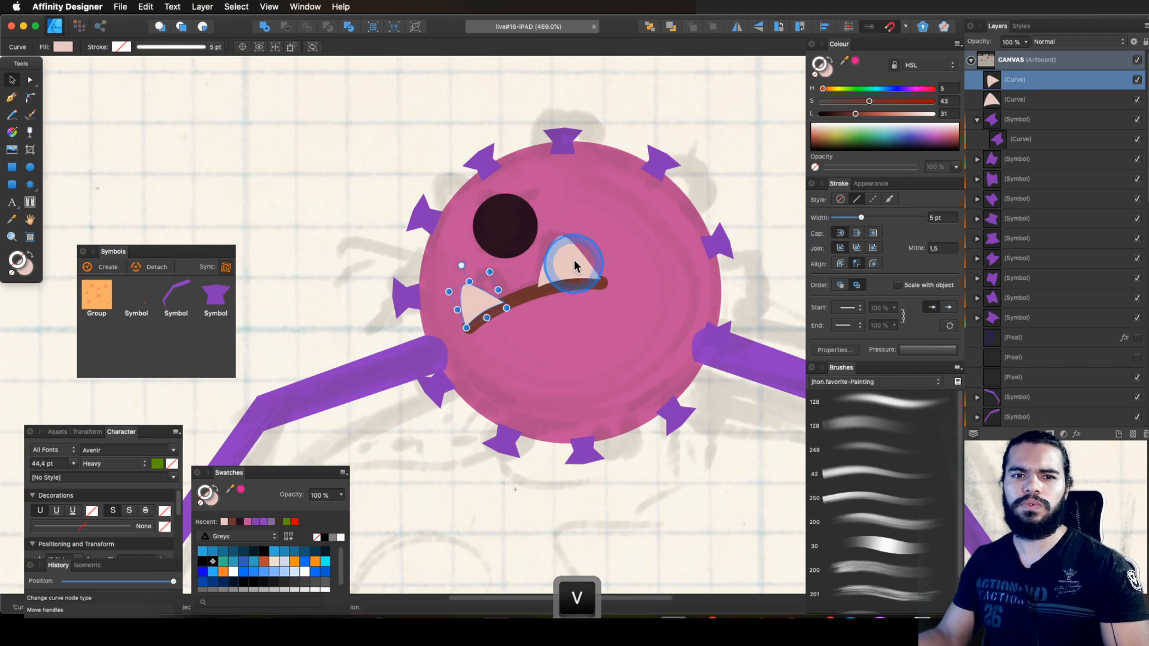
Step: Group the mouth line with both teeth
key("z")
left_click_drag(558, 257, 579, 270)
key("v")
left_click(554, 295)
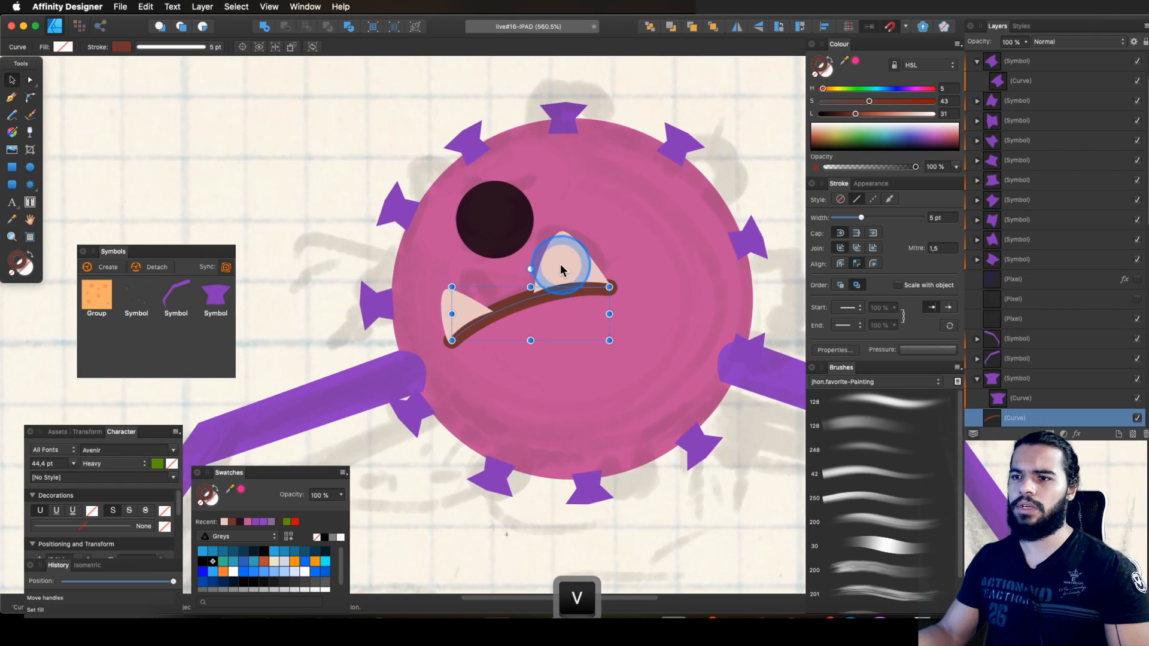
left_click(561, 269, "shift+super")
left_click(470, 302, "shift+super")
key("super+g")
Step: Draw a wavy open-mouth shape around the teeth and along the mouth line with the Pencil tool
key("z")
mouse_move(539, 300)
left_mouse_down()
mouse_move(558, 303)
mouse_move(546, 312)
left_mouse_up()
key("v")
key("z")
left_click_drag(521, 274, 529, 275)
key("n")
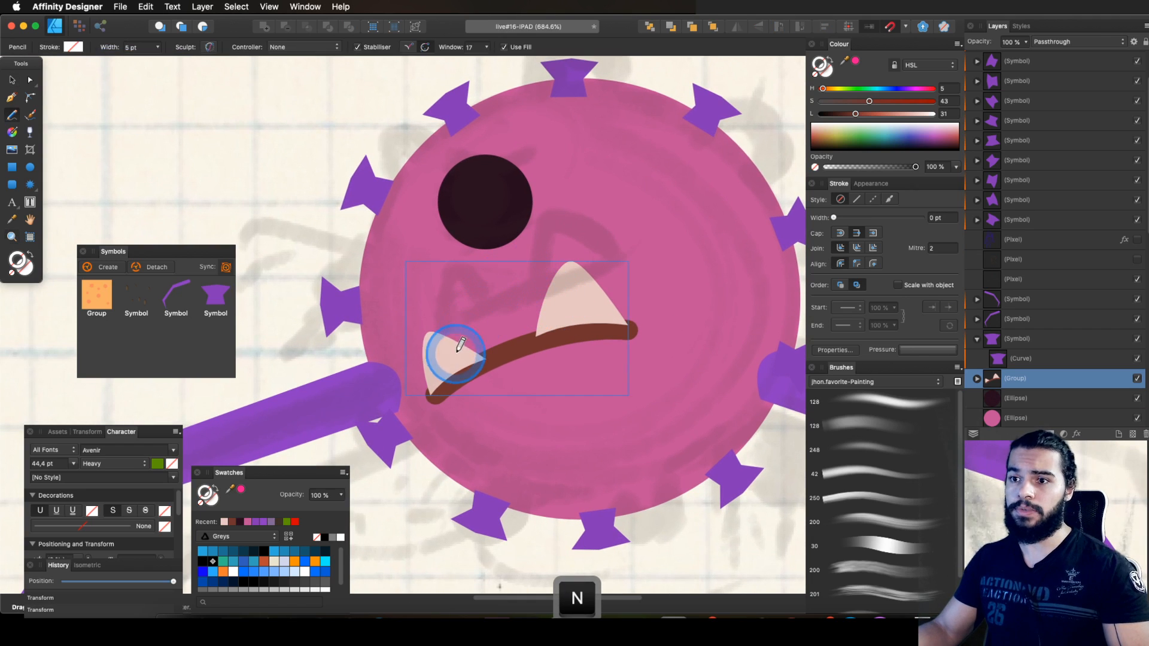
mouse_move(428, 325)
left_mouse_down()
mouse_move(505, 267)
mouse_move(605, 259)
mouse_move(620, 325)
mouse_move(493, 336)
mouse_move(434, 386)
left_mouse_up()
left_click_drag(858, 123, 838, 116)
key("super+z")
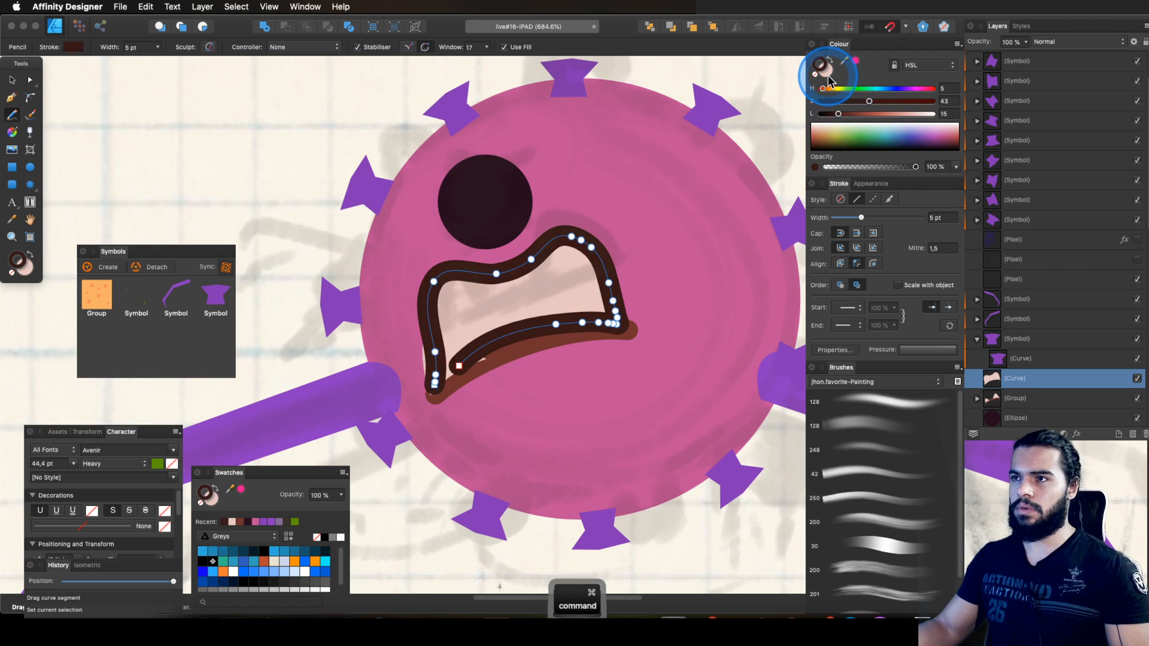
key("alt")
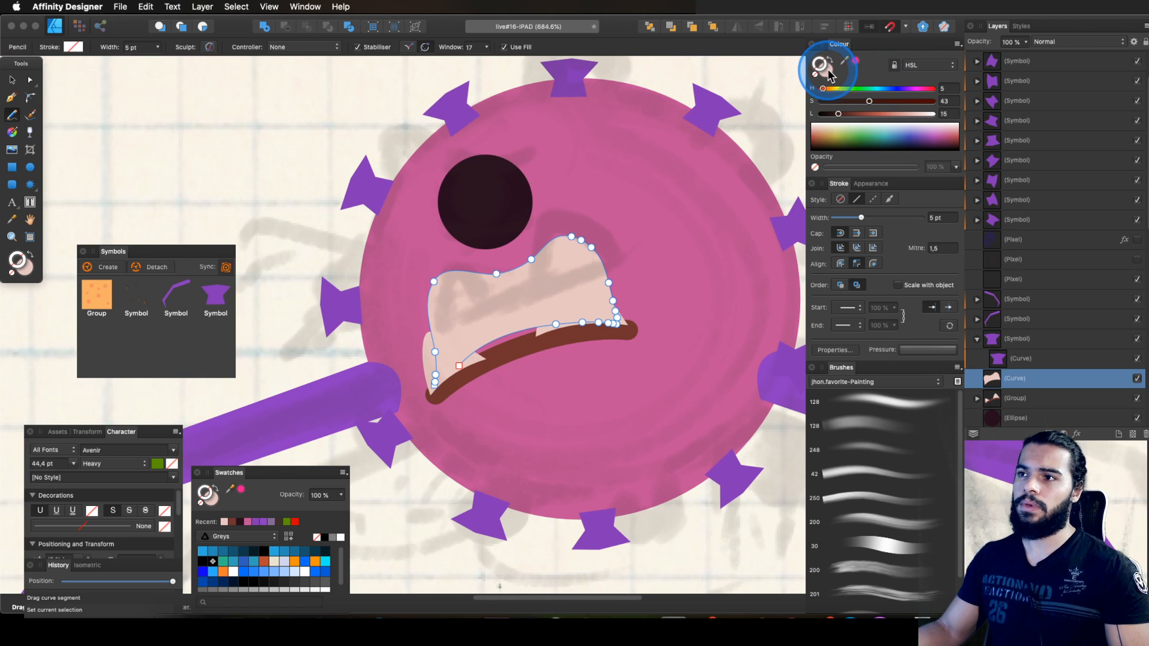
Step: Fill the open-mouth shape dark brown with HSL 5, 43, 24 and move it behind the teeth group
key("z")
left_click(585, 254)
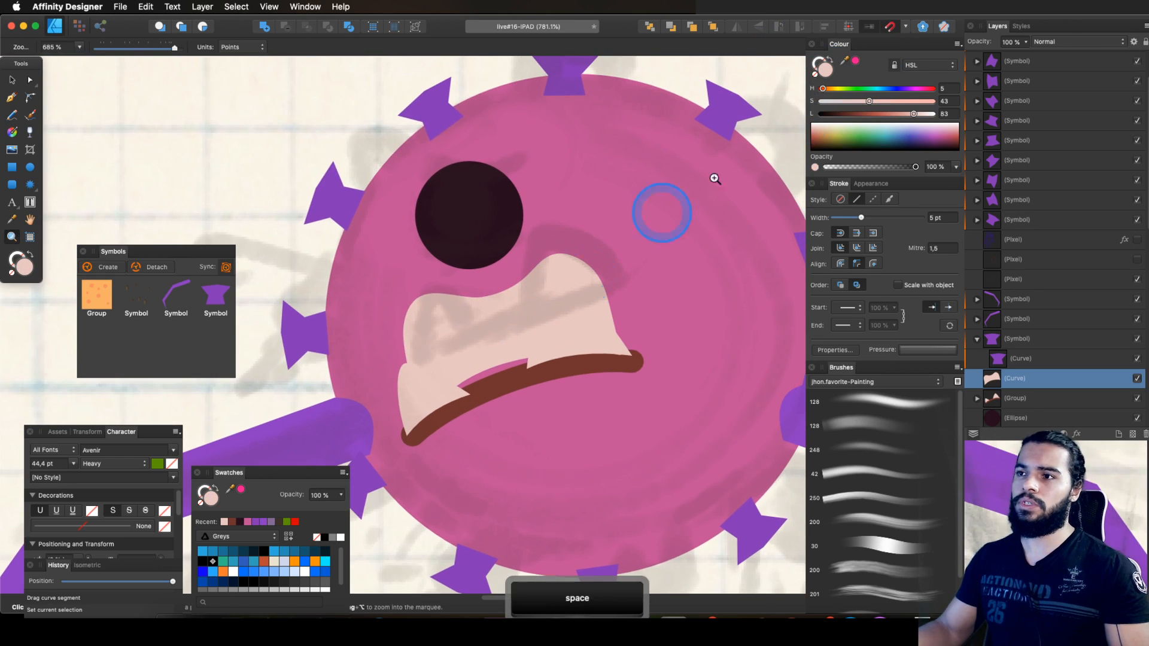
key("v")
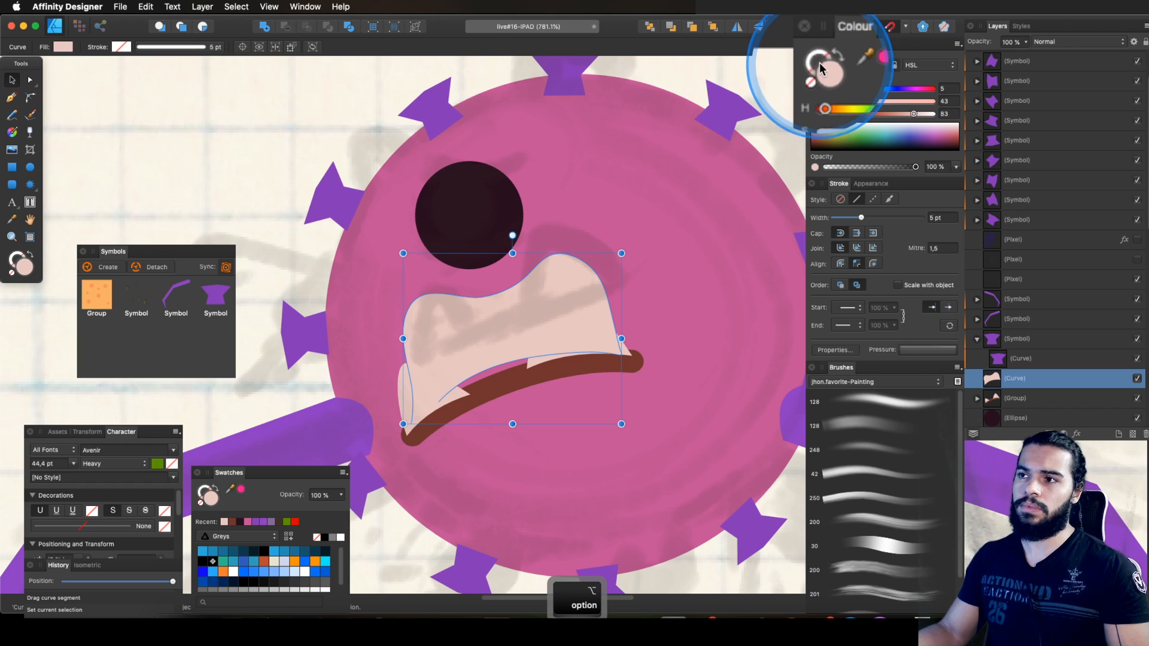
key("alt")
left_click_drag(913, 114, 846, 114)
scroll(1021, 320, "down", 2)
left_click_drag(989, 371, 986, 370)
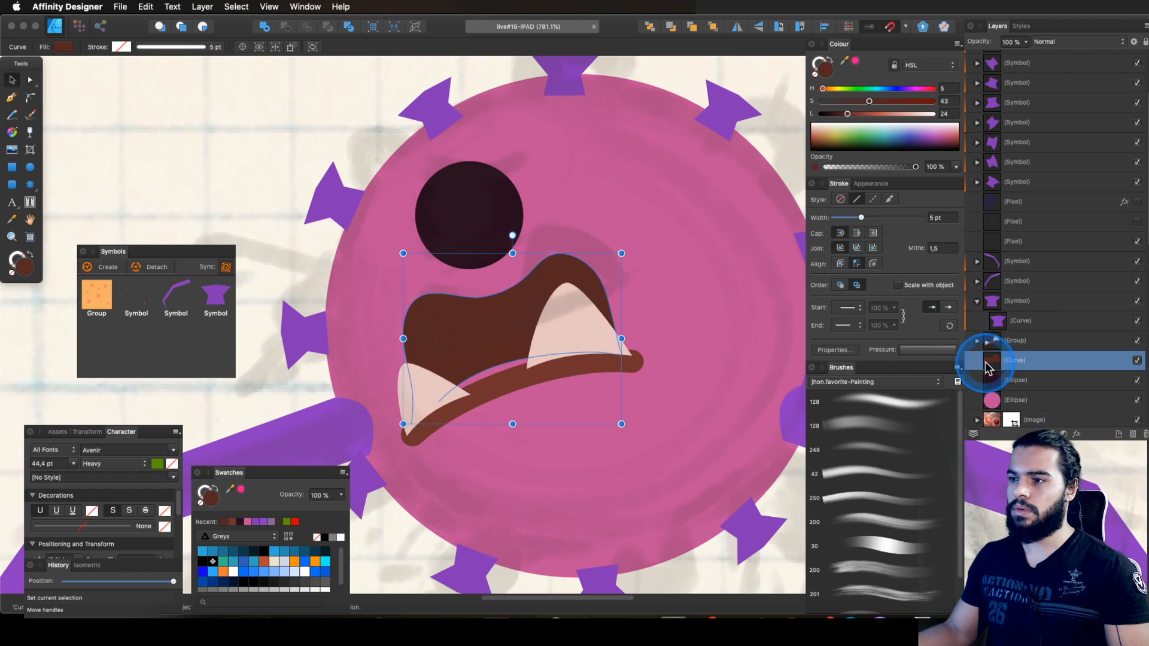
Step: Reshape the dark mouth interior to meet the mouth line and close the gap beneath it
key("z")
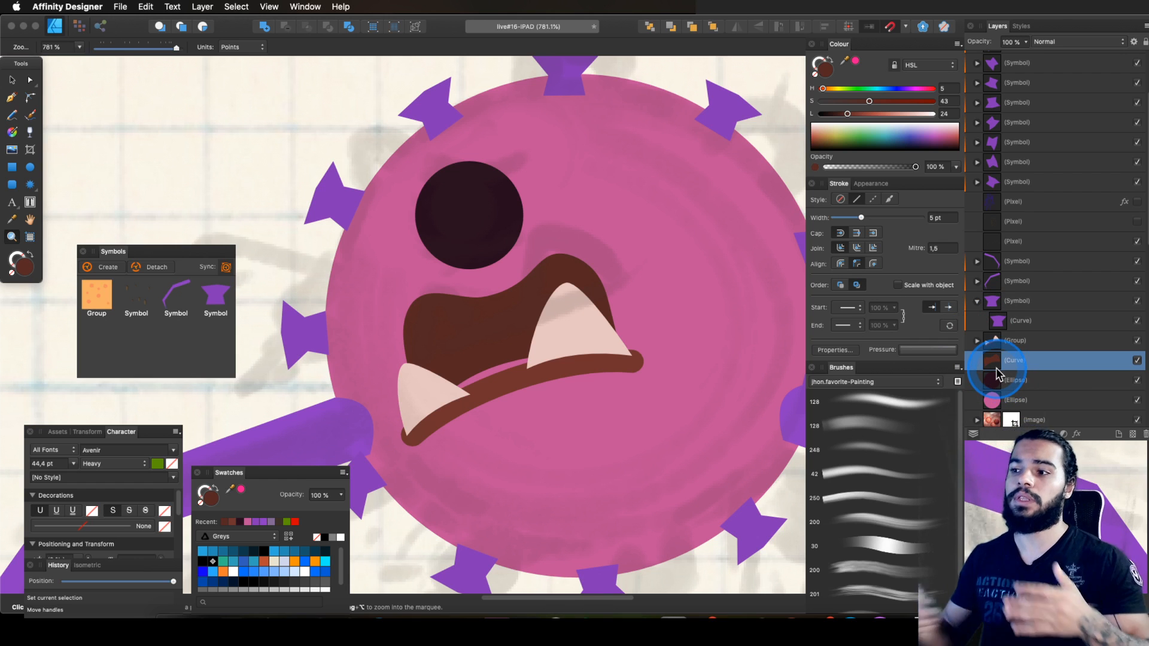
key("v")
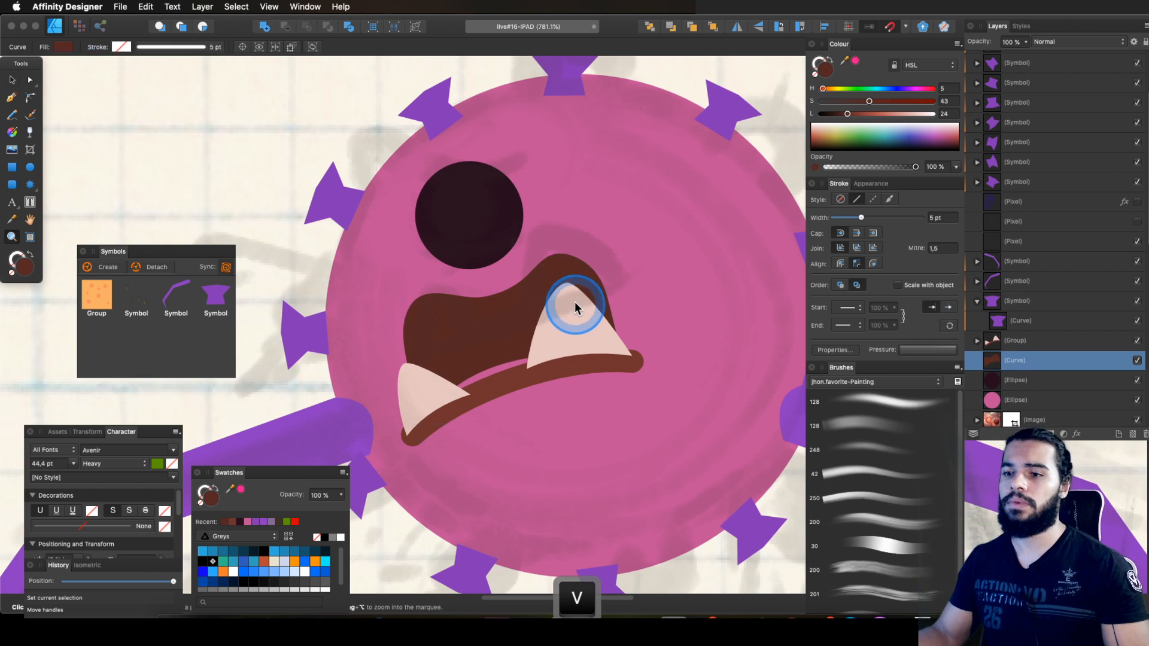
key("z")
left_click_drag(622, 300, 685, 275)
key("v")
key("z")
left_click_drag(615, 285, 562, 322)
key("space")
key("v")
key("z")
key("v")
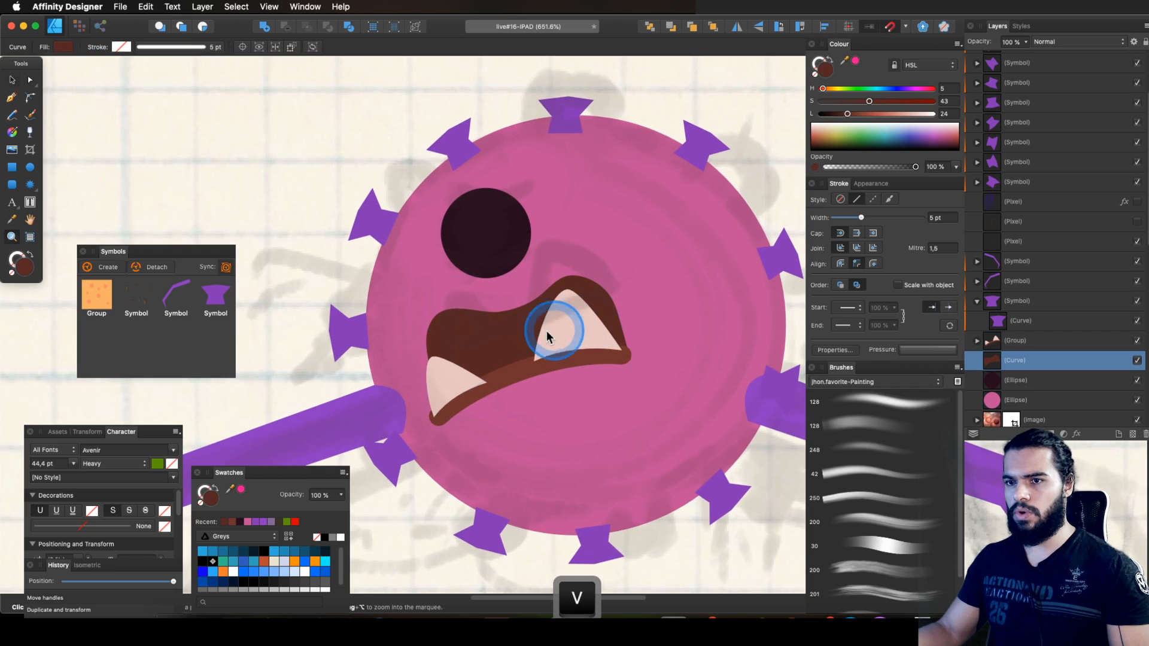
Step: Duplicate the large right tooth, turn the copy point-down and place it at the mouth's upper left edge
left_click(590, 328)
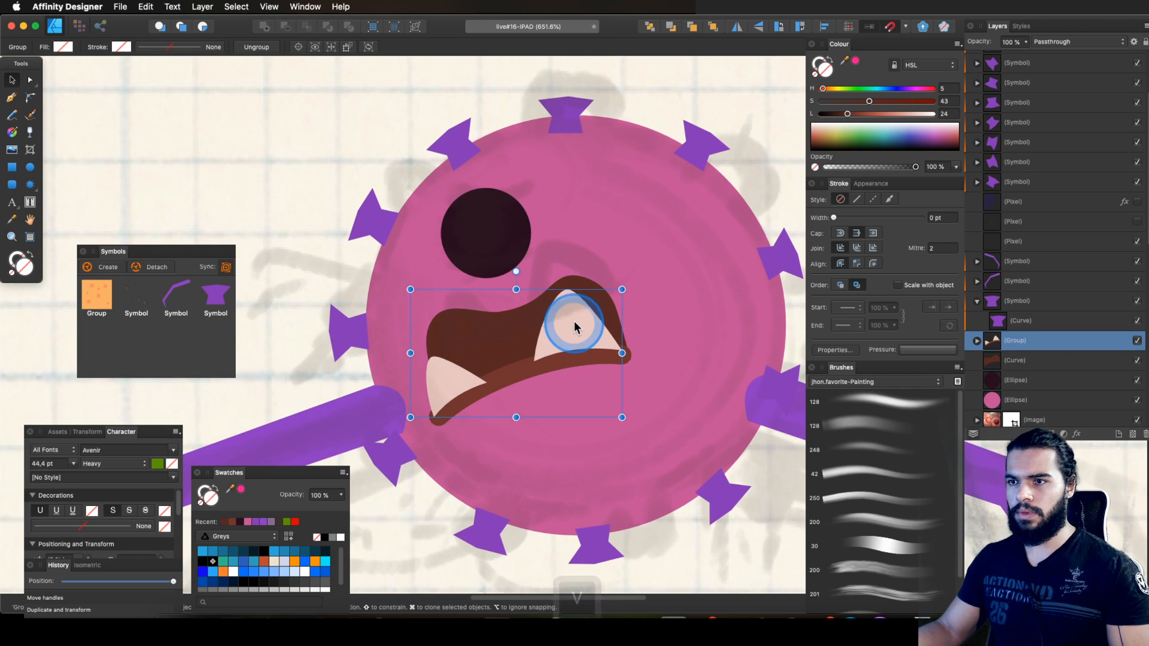
left_click(578, 330, "super")
left_click_drag(578, 327, 575, 290)
mouse_move(575, 236)
left_mouse_down()
mouse_move(597, 302)
mouse_move(581, 326)
left_mouse_up()
mouse_move(606, 245)
left_mouse_down()
mouse_move(588, 276)
mouse_move(509, 322)
mouse_move(469, 321)
mouse_move(510, 281)
left_mouse_up()
Step: Clip the upper left tooth inside the dark mouth shape by nesting its layer in that curve
key("z")
key("v")
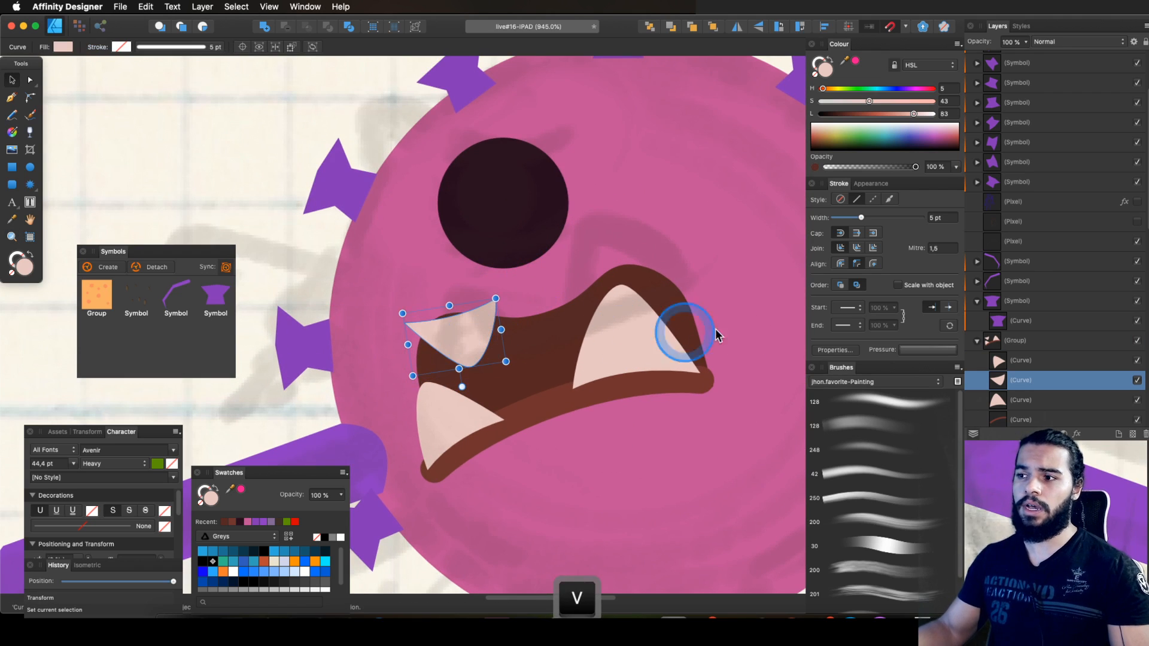
key("a")
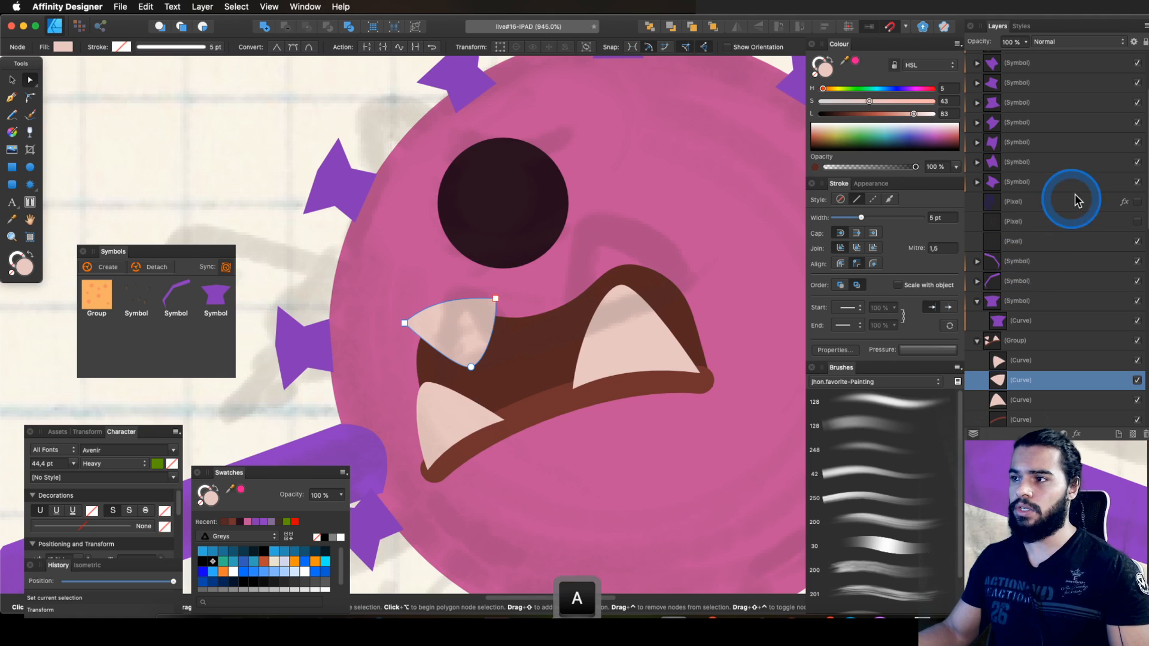
scroll(1004, 336, "down", 3)
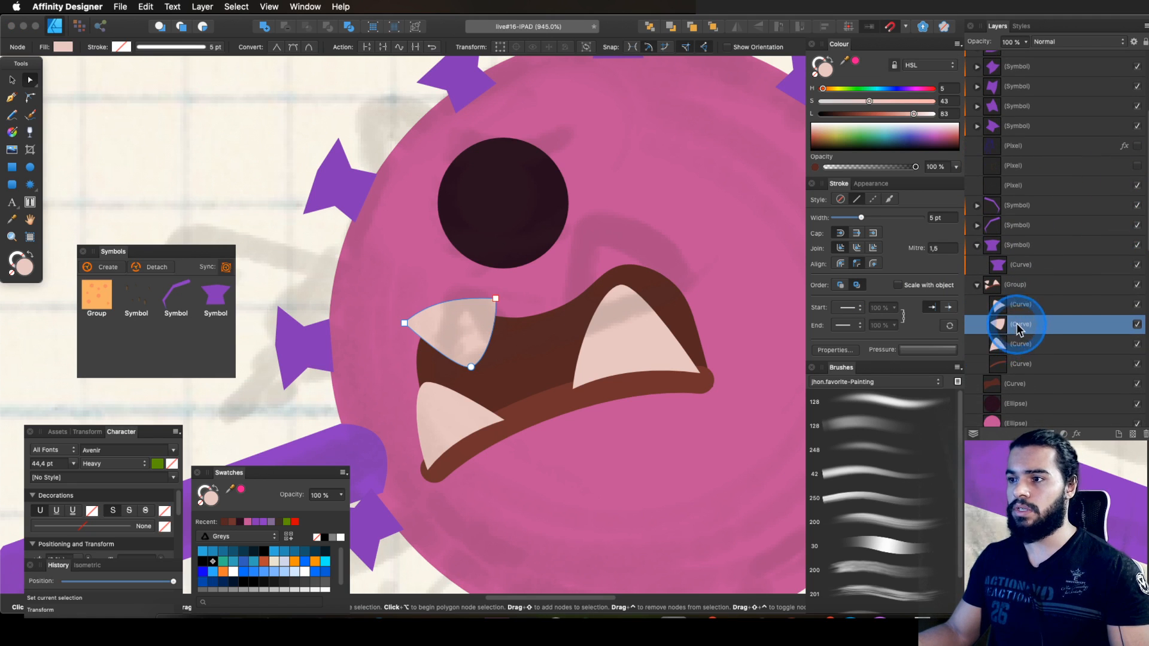
left_click_drag(1019, 375, 1020, 387)
Step: Duplicate the clipped upper tooth and position a small copy at the mouth's upper right peak
key("v")
mouse_move(492, 291)
left_mouse_down()
mouse_move(457, 325)
mouse_move(642, 277)
left_mouse_up()
key("z")
key("v")
key("alt")
key("z")
key("v")
mouse_move(641, 321)
left_mouse_down()
mouse_move(600, 338)
mouse_move(649, 347)
mouse_move(623, 350)
left_mouse_up()
left_click(615, 351)
key("super+z")
left_click(643, 345, "super")
left_click_drag(617, 278, 606, 276)
Step: Nudge the lower left tooth into place on the mouth line
left_click(506, 399, "super")
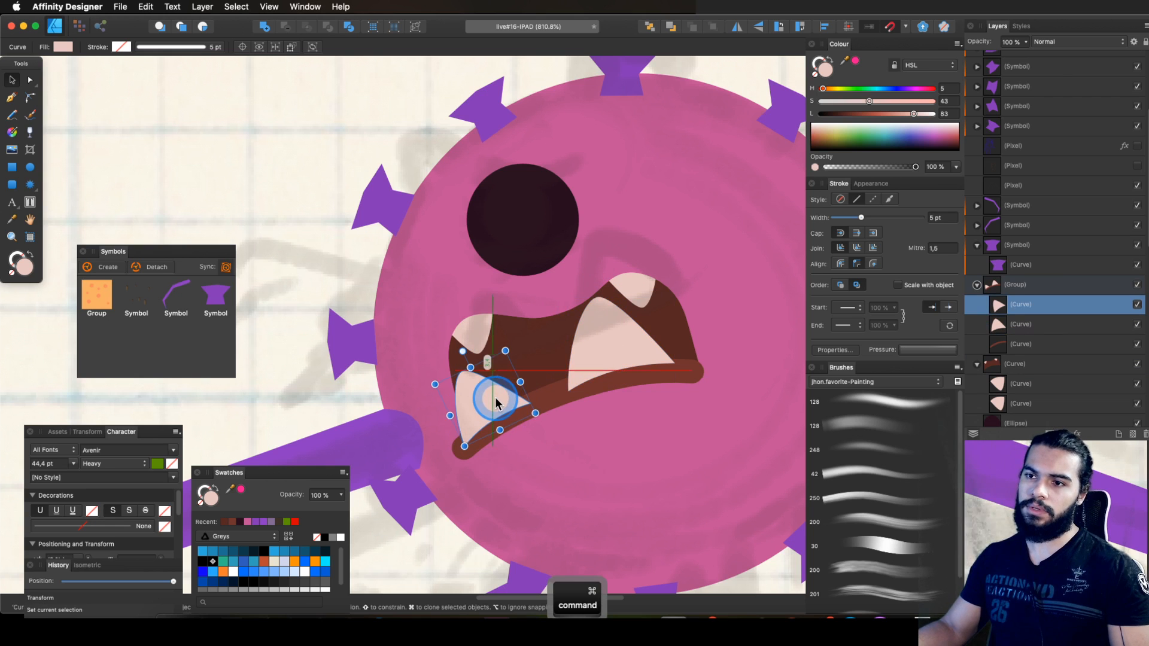
left_click_drag(495, 403, 495, 404)
key("z")
left_click_drag(598, 331, 362, 423)
left_click_drag(639, 256, 646, 207)
Step: Recolour the dark eye circle pale pink with HSL 323, 49, 89
key("v")
left_click(521, 265, "super")
key("z")
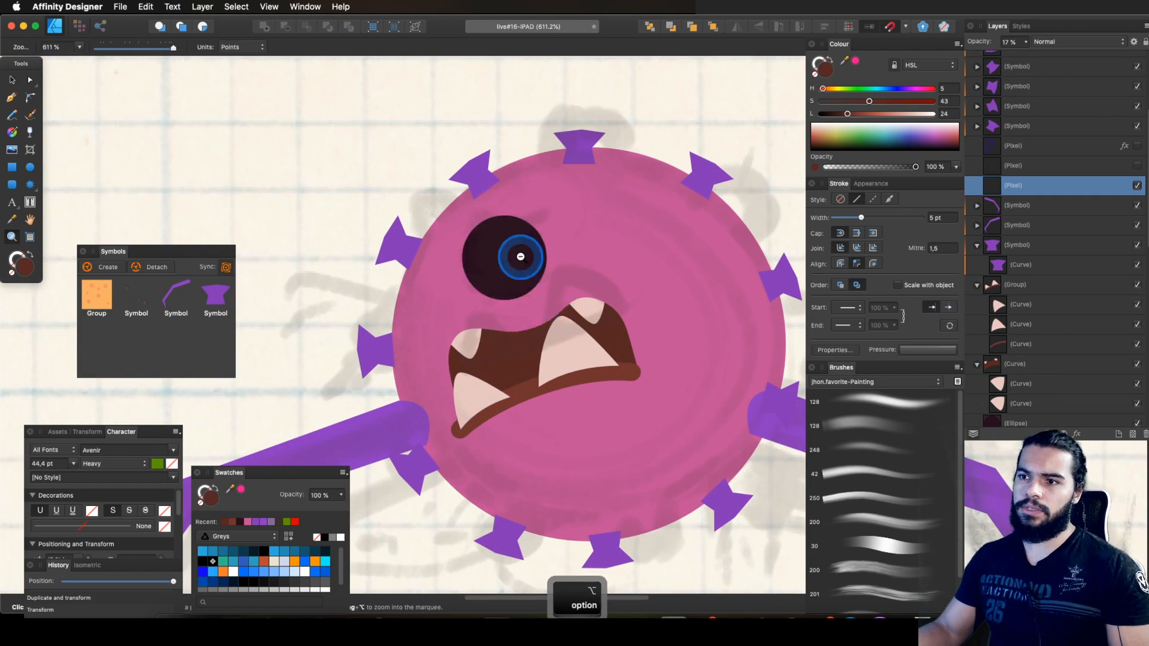
left_click(519, 257, "alt")
key("v")
left_click_drag(511, 241, 549, 223)
left_click(483, 219, "super")
key("z")
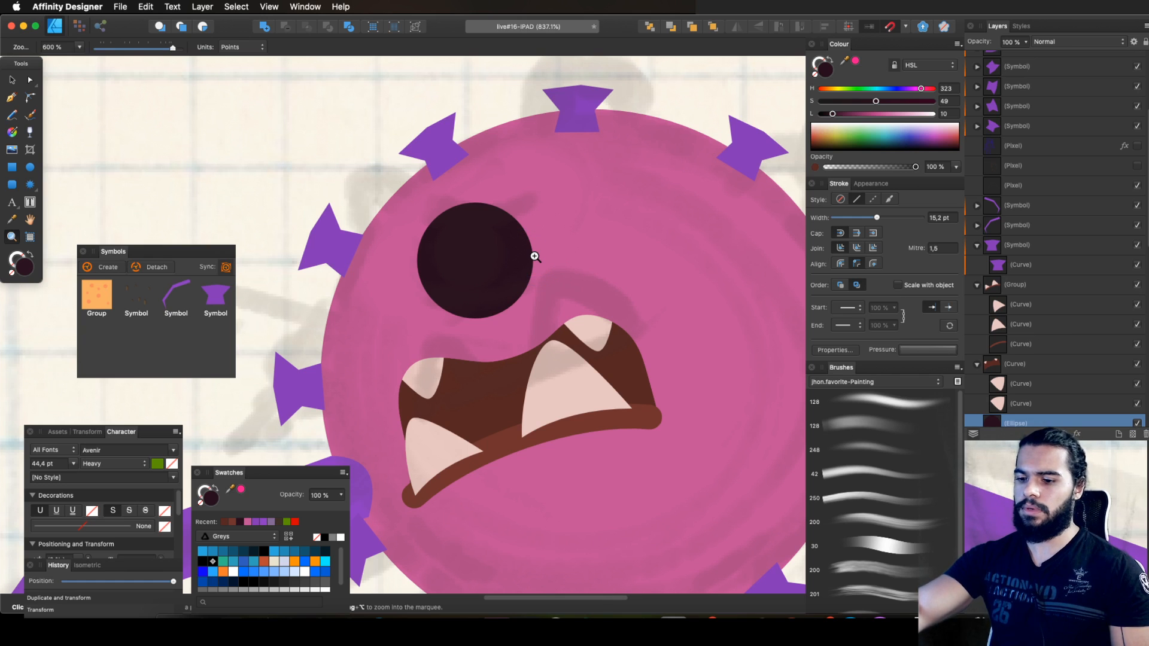
left_click_drag(507, 236, 512, 268)
key("v")
left_click_drag(870, 114, 923, 117)
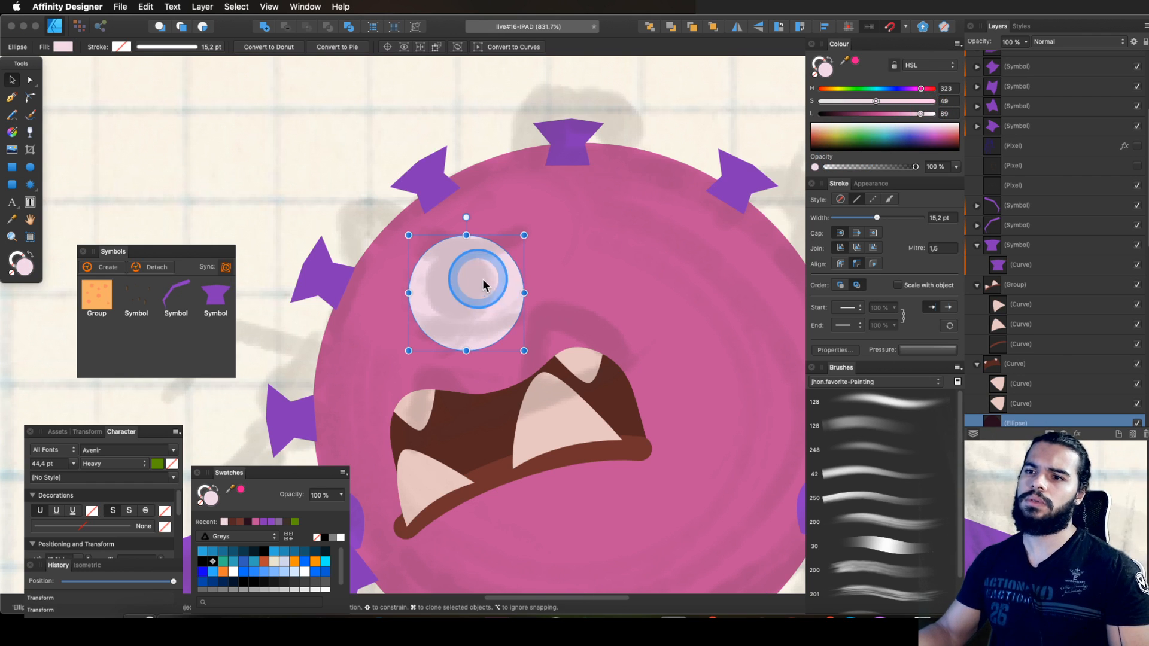
Step: Duplicate the pale eye circle and recolour the copy dark brown with HSL 28, 46, 22
key("ctrl+d")
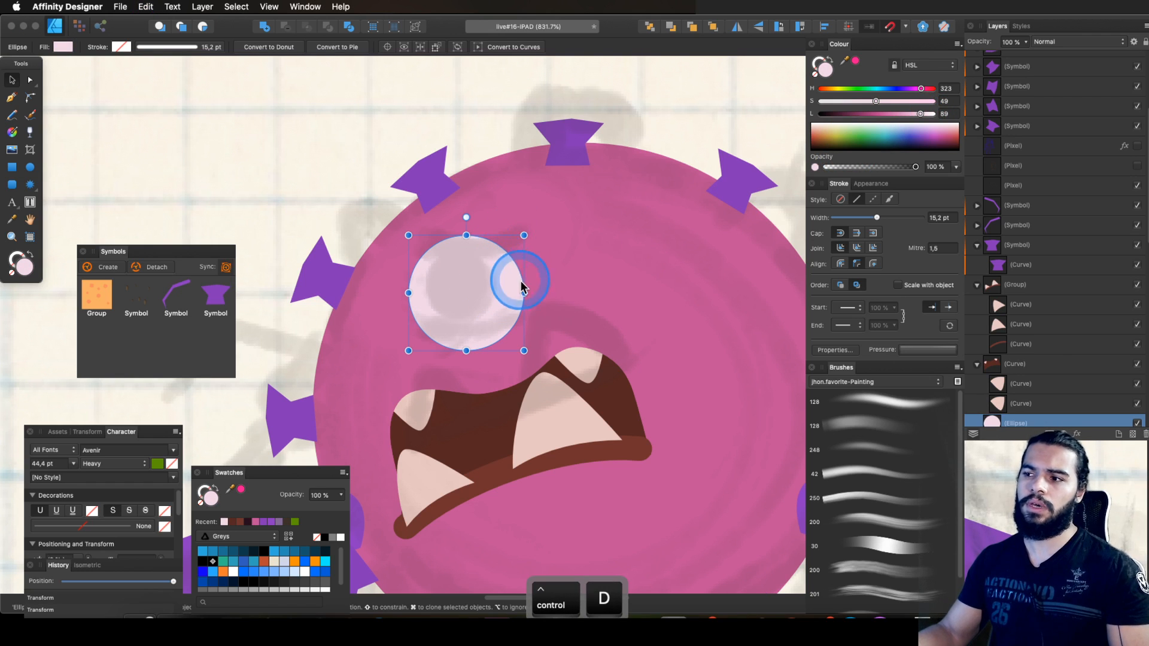
key("super+z")
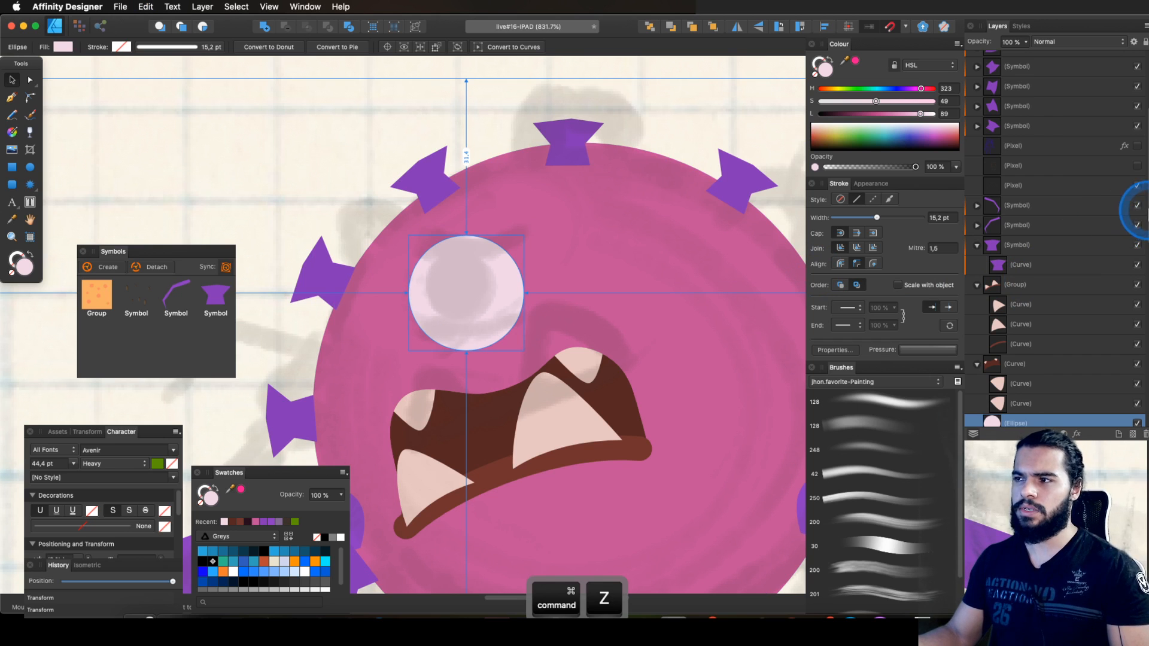
scroll(1144, 221, "down", 2)
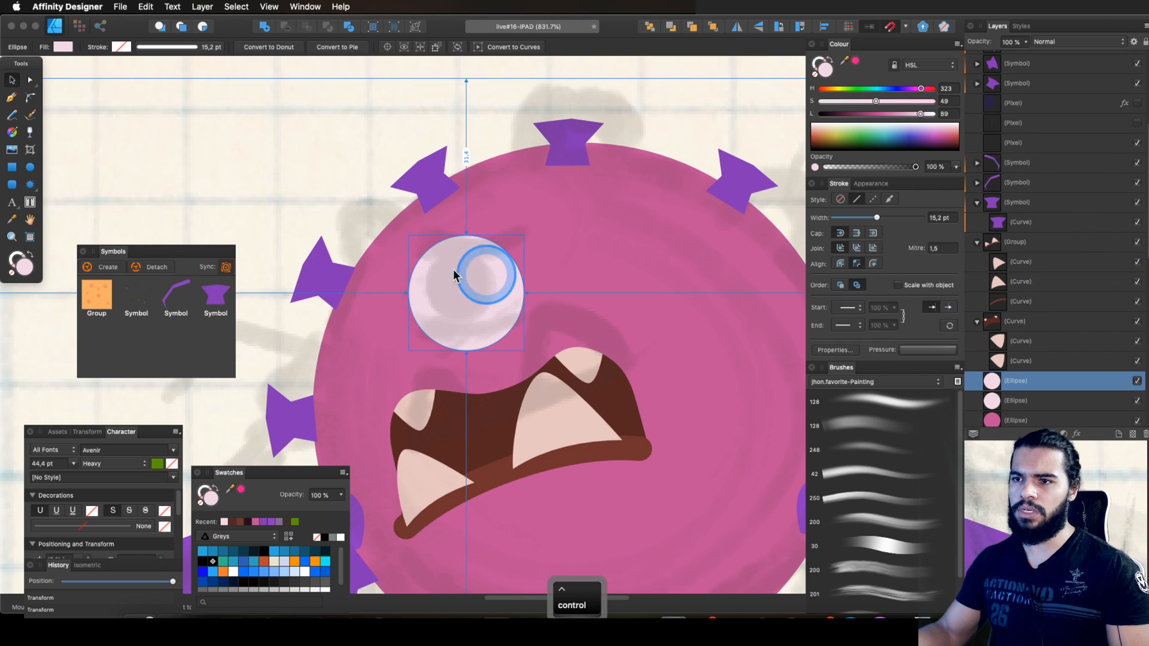
key("z")
key("v")
left_click_drag(464, 282, 517, 288)
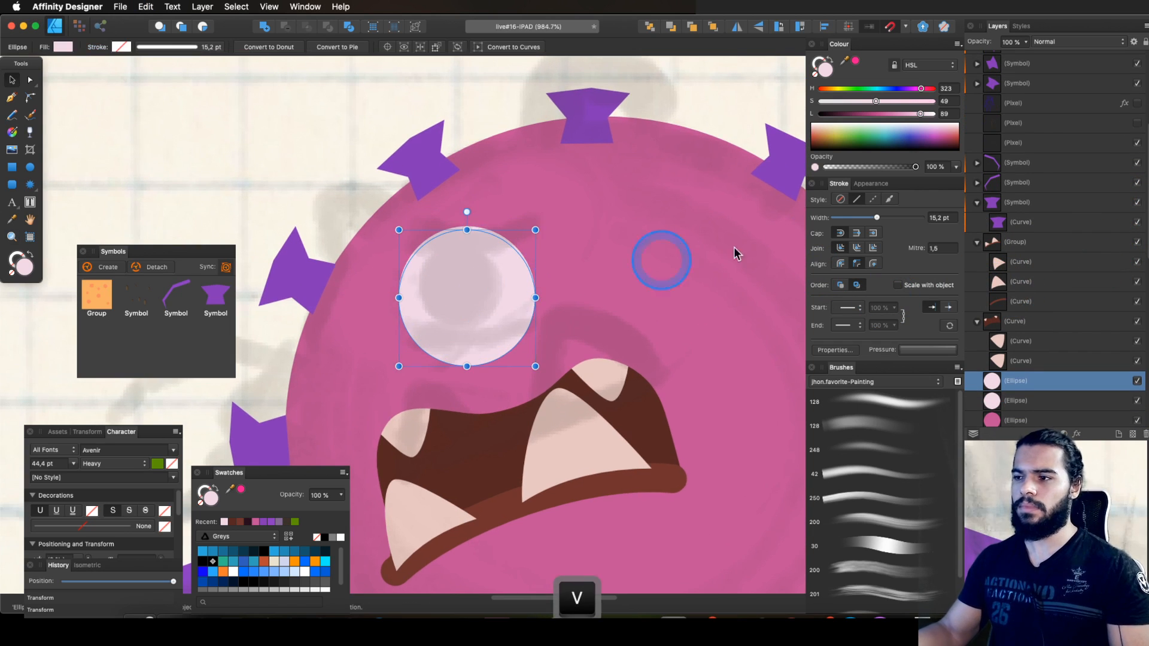
left_click_drag(886, 117, 880, 116)
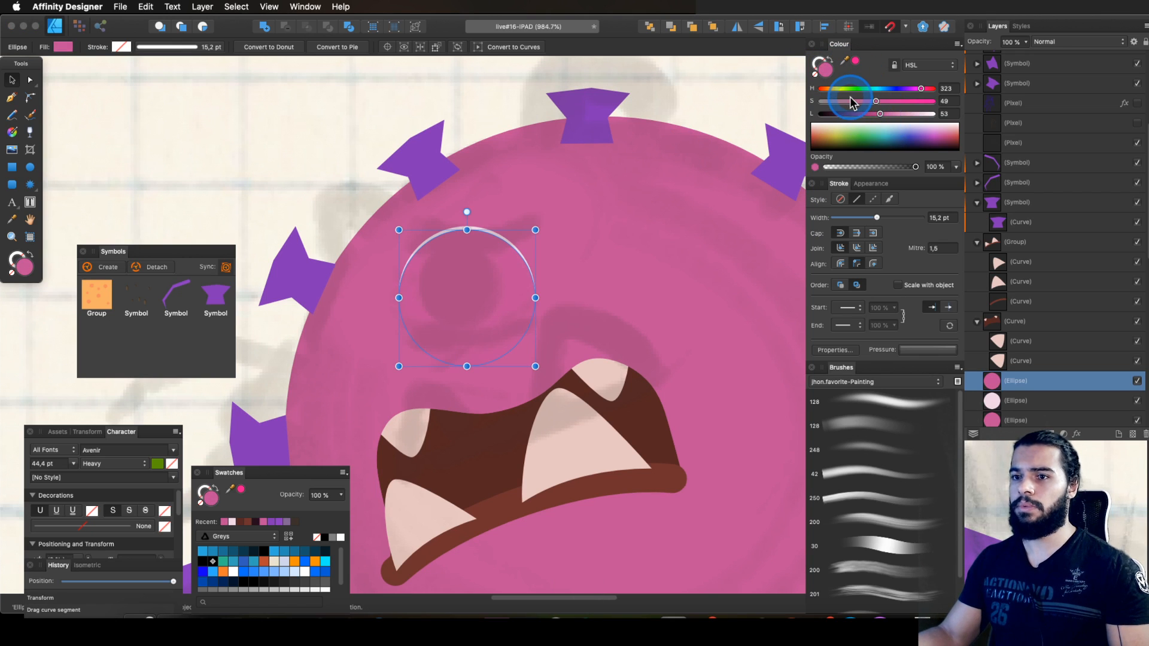
left_click(850, 123)
left_click(854, 115)
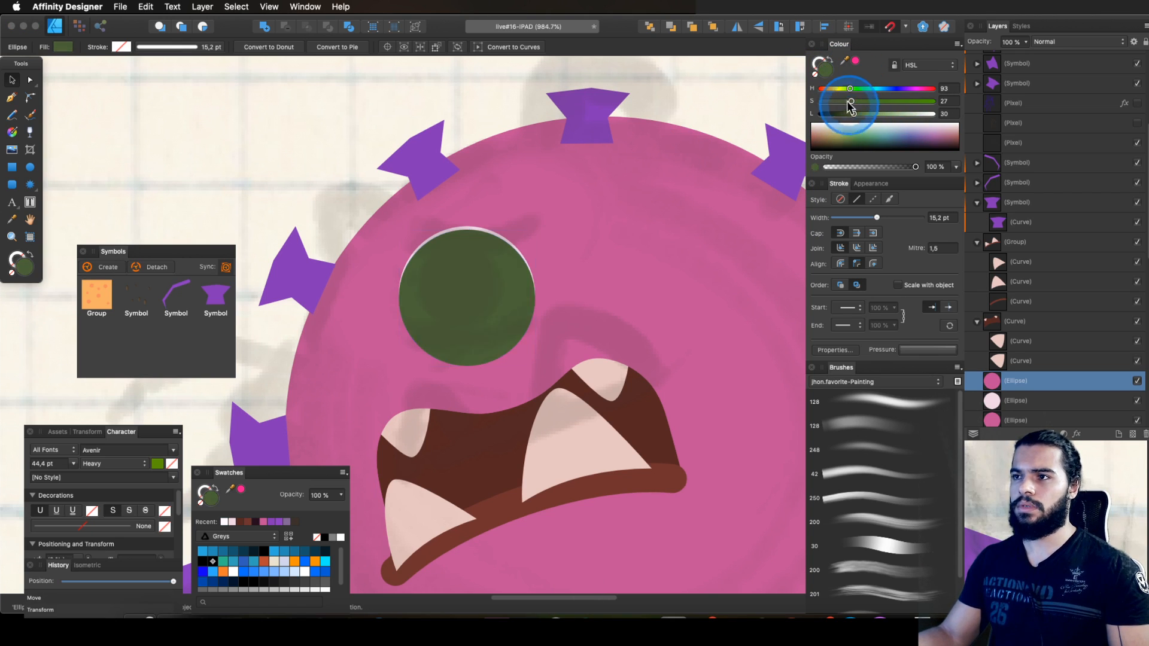
left_click_drag(853, 114, 846, 114)
Step: Shrink the brown circle to pupil size and place it over the pale eye's left side
left_click_drag(533, 228, 504, 261)
mouse_move(488, 294)
left_mouse_down()
mouse_move(502, 276)
mouse_move(490, 284)
mouse_move(492, 259)
mouse_move(472, 290)
left_mouse_up()
key("z")
key("space")
left_click_drag(473, 290, 501, 267)
key("v")
left_click_drag(501, 267, 575, 267)
key("z")
Step: Clip the brown pupil inside the pale eye by nesting its layer in that ellipse
left_click(1006, 378)
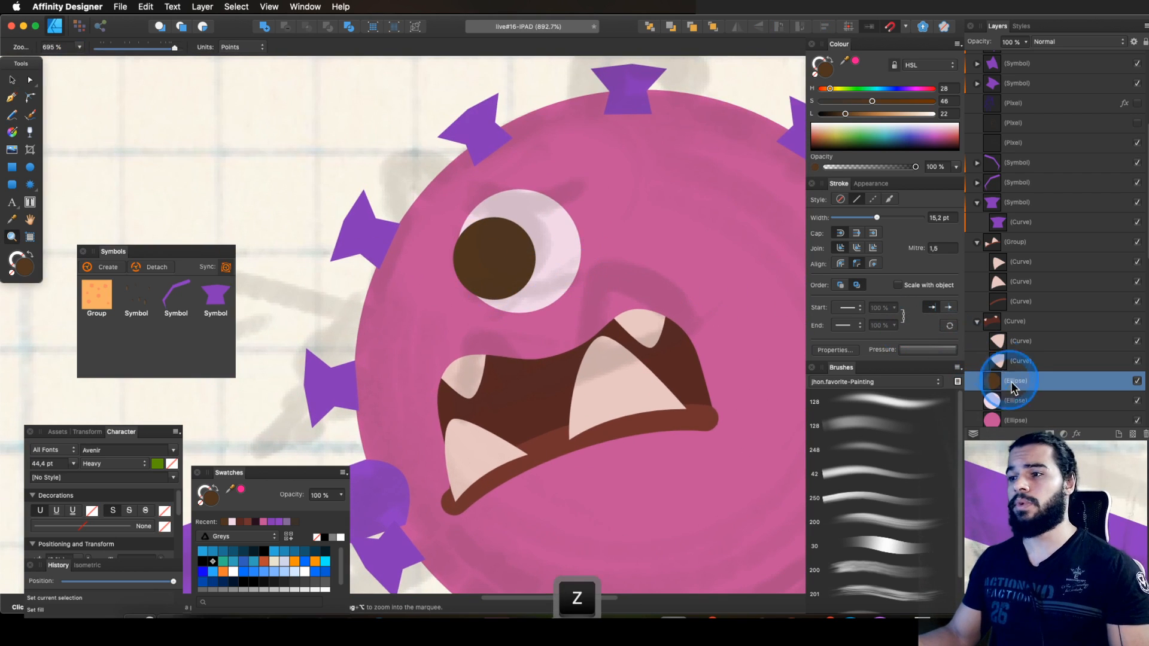
key("alt")
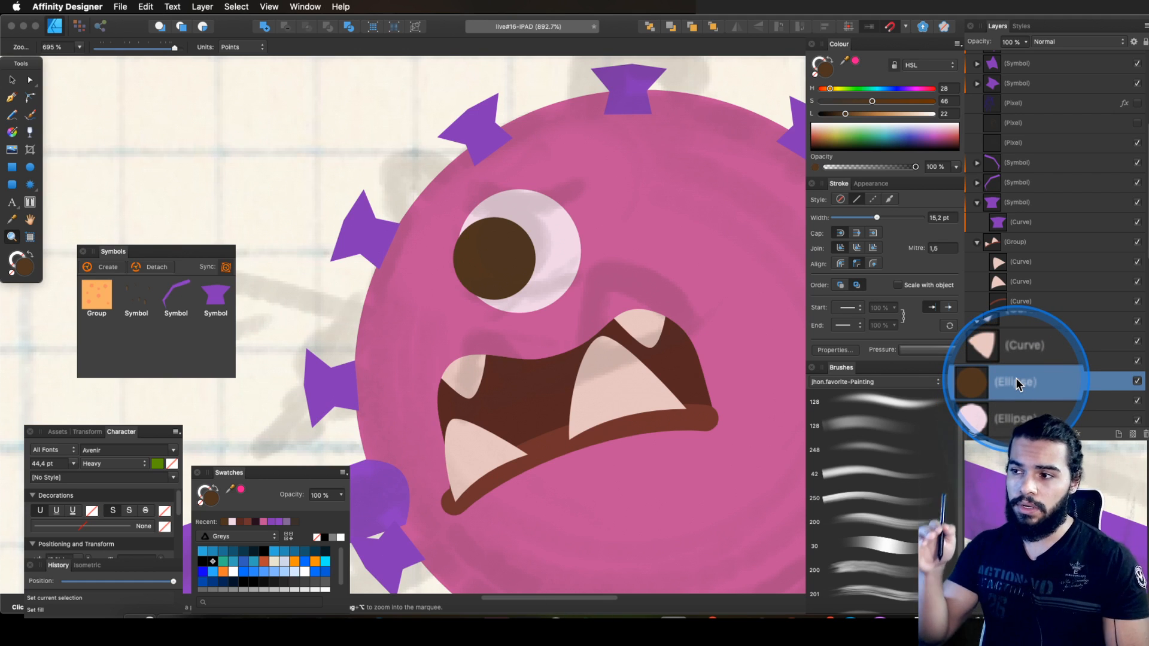
left_click_drag(1013, 386, 1021, 402)
scroll(513, 218, "right", 2)
key("v")
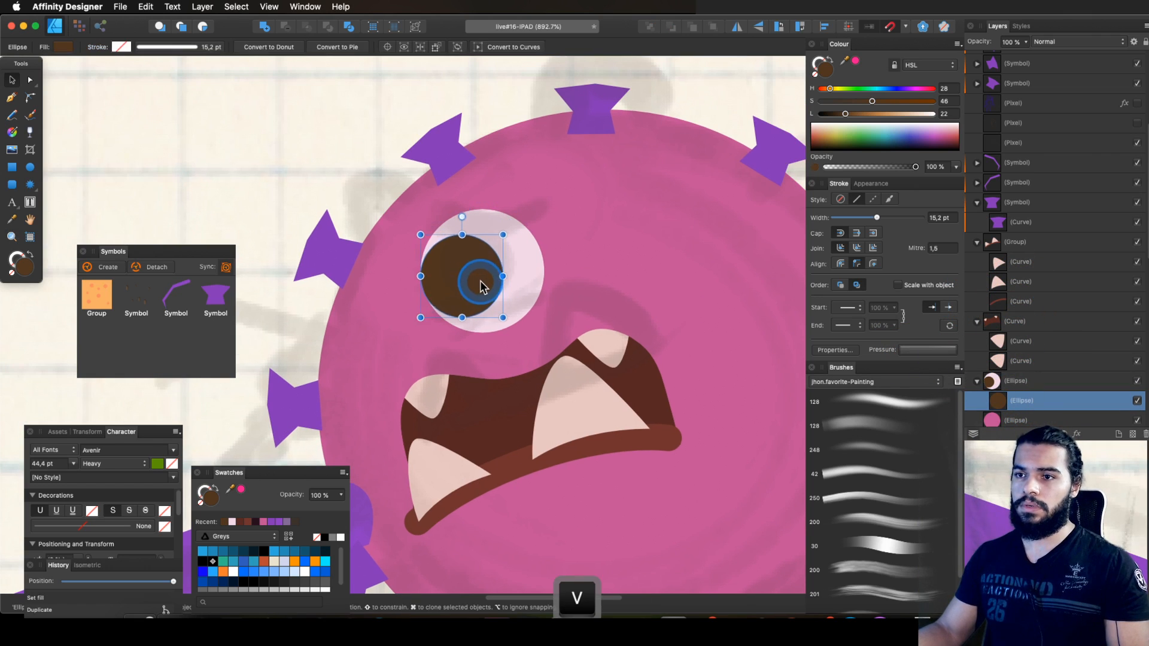
Step: Fine-tune the brown pupil's placement against the pale eye's left edge
key("z")
scroll(513, 257, "down", 3)
scroll(592, 234, "up", 3)
key("v")
key("z")
left_click_drag(507, 248, 584, 221)
key("v")
mouse_move(495, 271)
left_mouse_down()
mouse_move(506, 281)
mouse_move(538, 236)
mouse_move(474, 244)
mouse_move(516, 276)
mouse_move(490, 280)
left_mouse_up()
key("z")
key("space")
mouse_move(492, 280)
left_mouse_down()
mouse_move(506, 275)
mouse_move(458, 288)
mouse_move(474, 285)
left_mouse_up()
key("v")
key("z")
Step: Select the pale eye circle and convert it to curves for node editing
key("v")
left_click(521, 236)
key("z")
mouse_move(475, 239)
left_mouse_down()
mouse_move(446, 232)
mouse_move(492, 251)
left_mouse_up()
key("v")
key("z")
key("a")
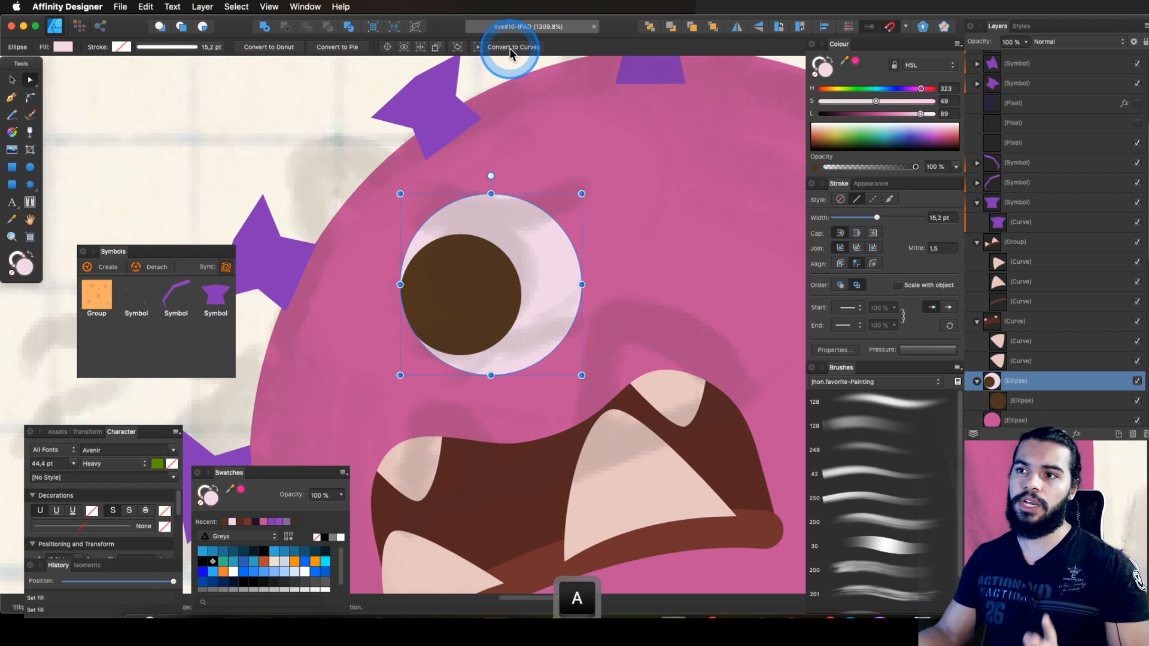
key("alt")
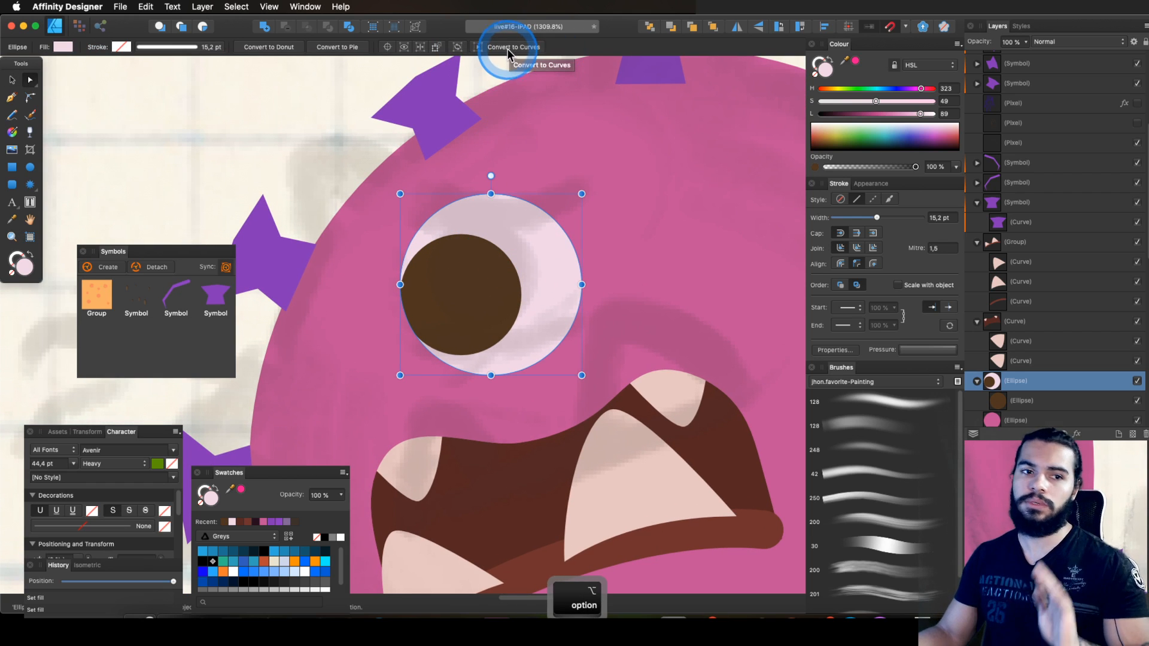
left_click(507, 47)
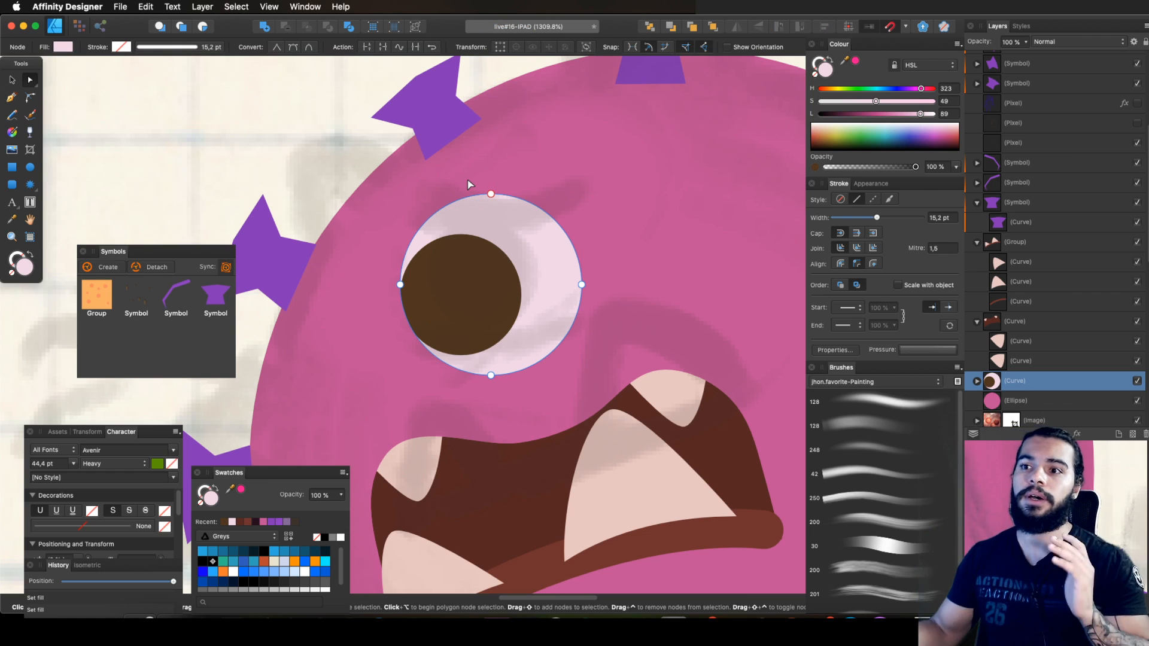
Step: Reshape the eye outline by pulling its top node down into a slanted, angry upper lid
left_click_drag(484, 171, 540, 170)
left_click_drag(487, 212, 484, 258)
key("super+z")
key("z")
left_click_drag(561, 188, 174, 399)
left_click_drag(521, 220, 677, 167)
key("a")
left_click_drag(536, 217, 534, 217)
left_click(464, 247)
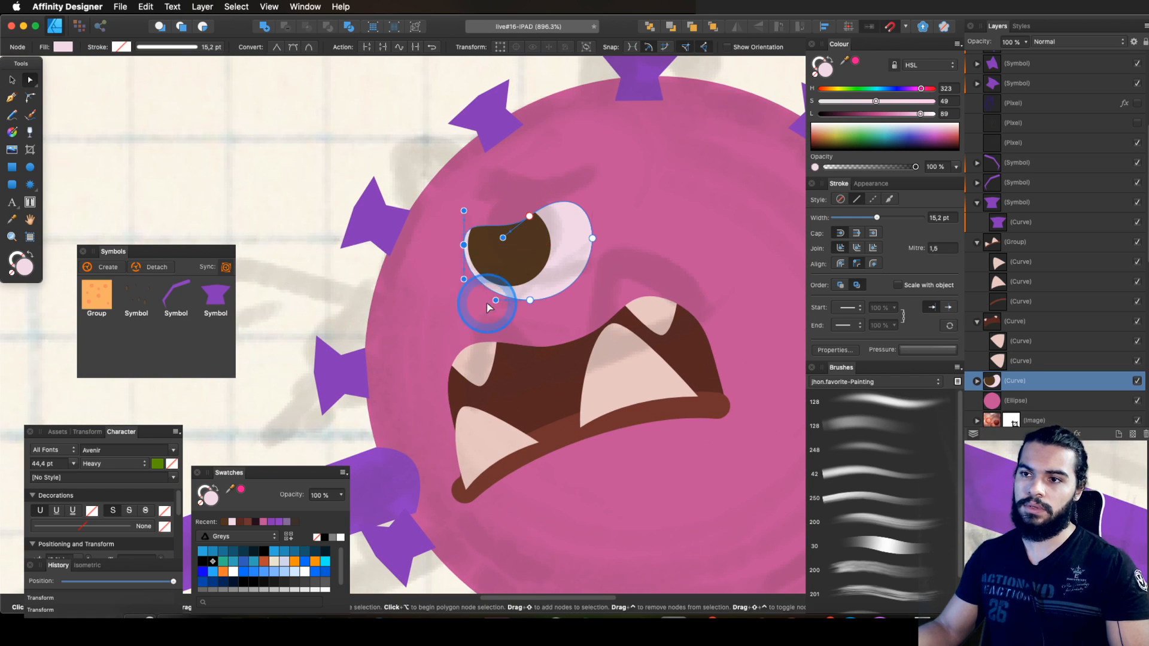
Step: Examine the whole character with its spider legs hidden and shown
key("z")
mouse_move(485, 308)
left_mouse_down()
mouse_move(231, 418)
mouse_move(538, 249)
mouse_move(308, 342)
mouse_move(470, 275)
mouse_move(605, 271)
left_mouse_up()
key("Tab")
key("space")
left_click_drag(605, 271, 393, 369)
left_click_drag(656, 281, 629, 308)
key("Tab")
key("v")
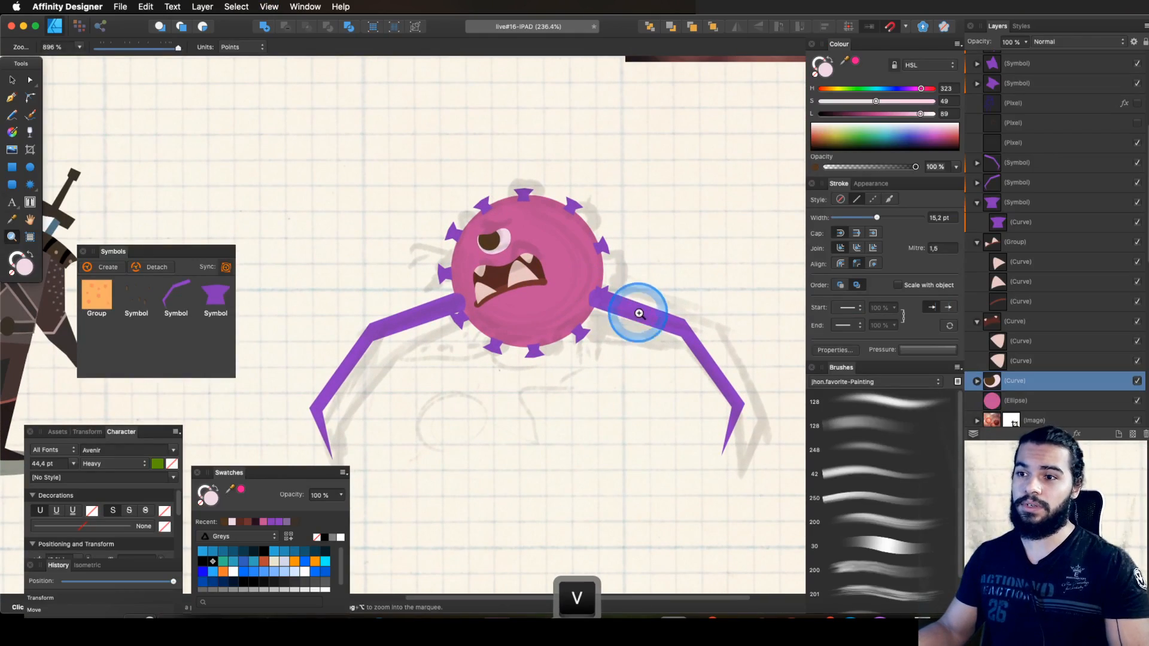
left_click(648, 317)
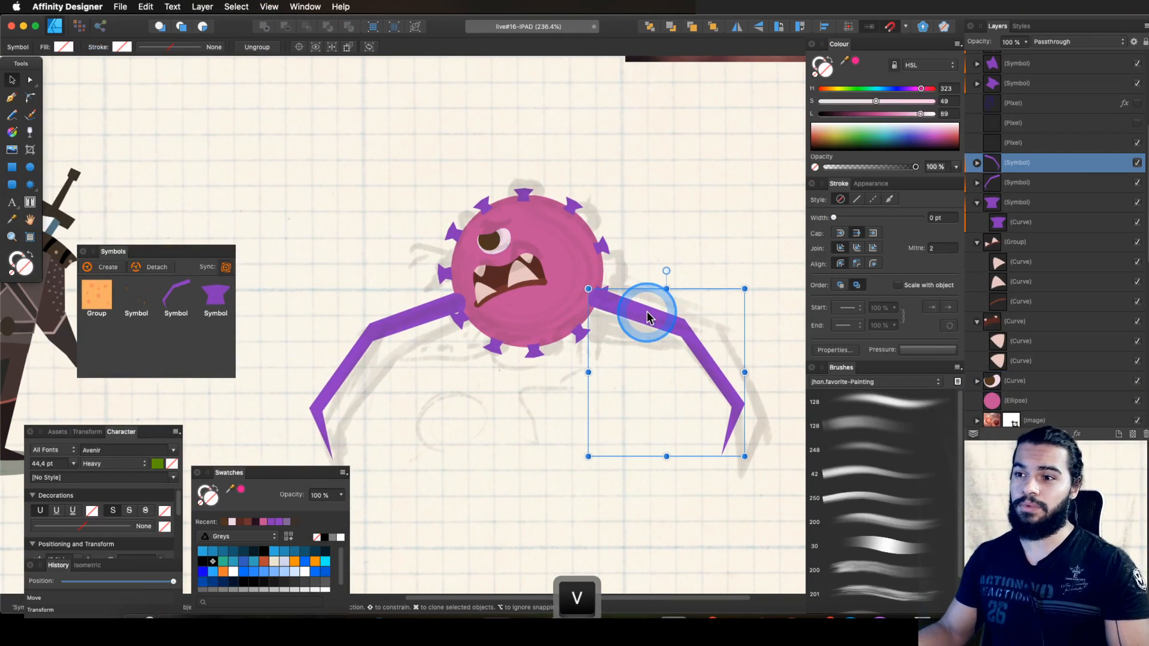
left_click(1137, 163)
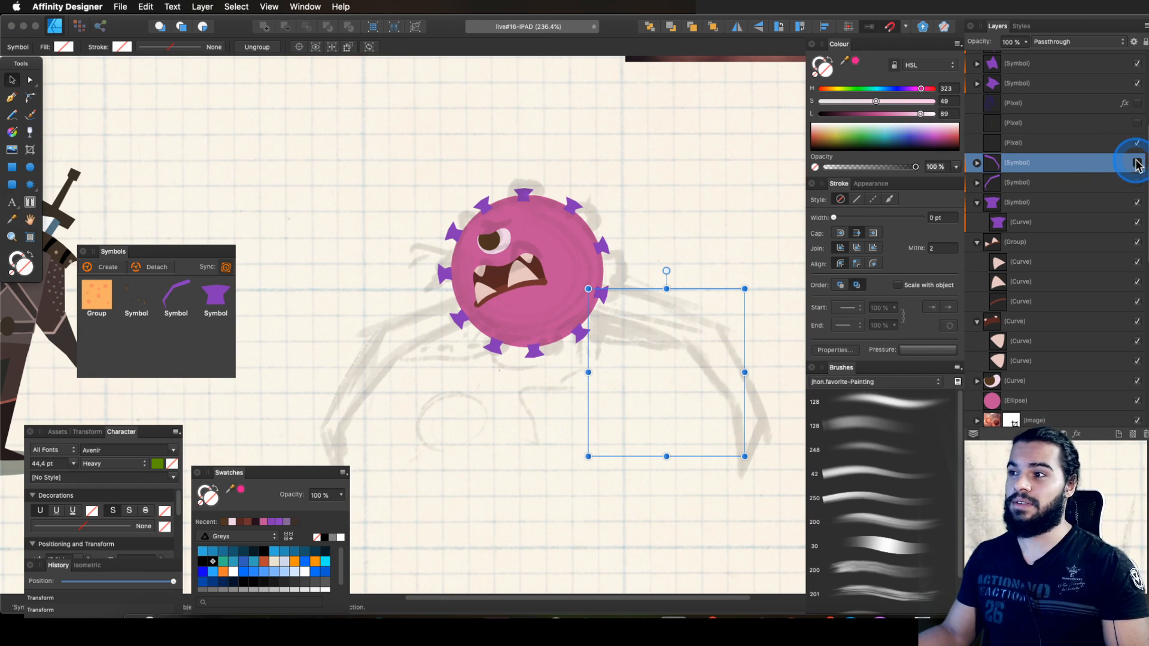
left_click(1137, 163)
Step: Enlarge the angry eye above the mouth together with its clipped pupil
left_click(564, 246)
key("z")
left_click_drag(556, 246, 667, 206)
key("v")
left_click(534, 288)
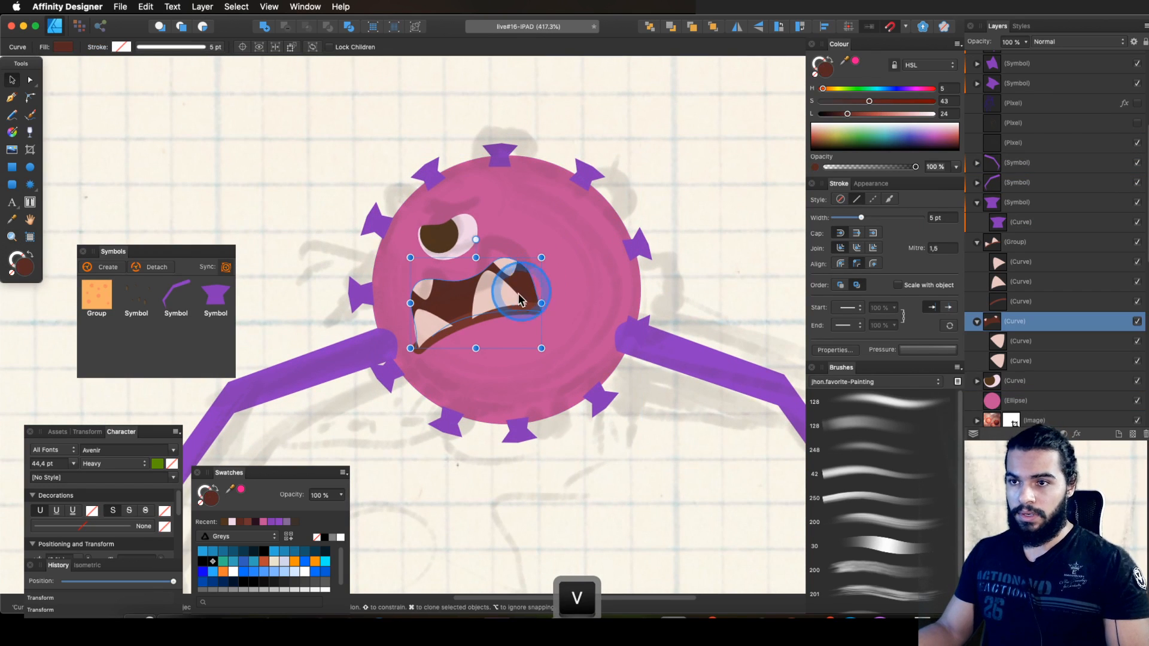
left_click(456, 231)
scroll(453, 231, "up", 3)
double_click(470, 234)
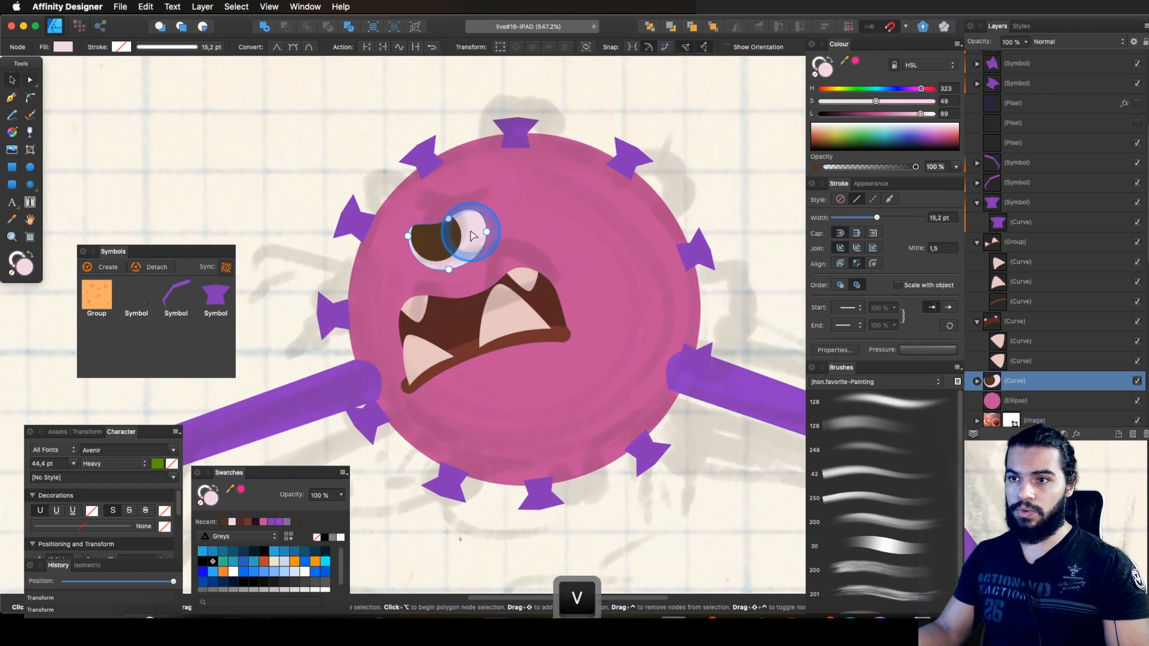
key("v")
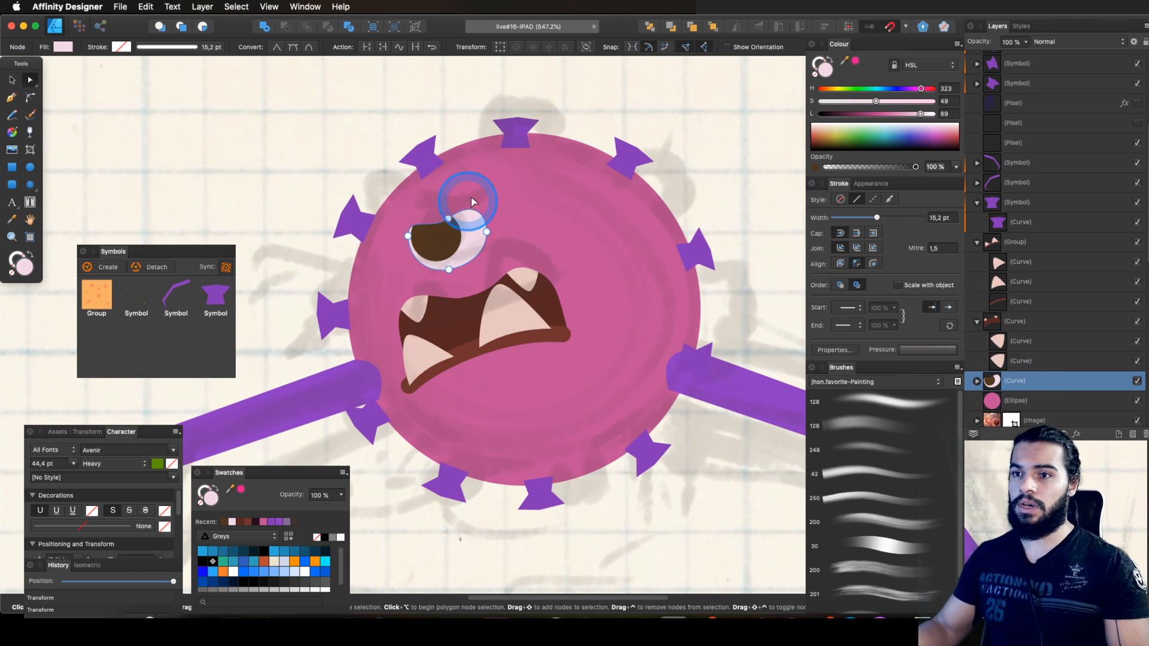
left_click_drag(479, 210, 442, 250)
key("z")
key("space")
left_click_drag(482, 248, 547, 271)
left_click_drag(641, 230, 718, 164)
Step: Duplicate the angry eye as a small, horizontally flipped and rotated copy near the body's left edge
key("v")
key("z")
left_click_drag(521, 246, 582, 239)
key("space")
key("v")
key("ctrl+v")
left_click_drag(610, 199, 362, 287)
key("z")
left_click(362, 288)
key("v")
Step: Move the small eye's pupil to its lower left side and rotate it to follow the body's edge
left_click(367, 301)
key("alt")
left_click(368, 302, "alt")
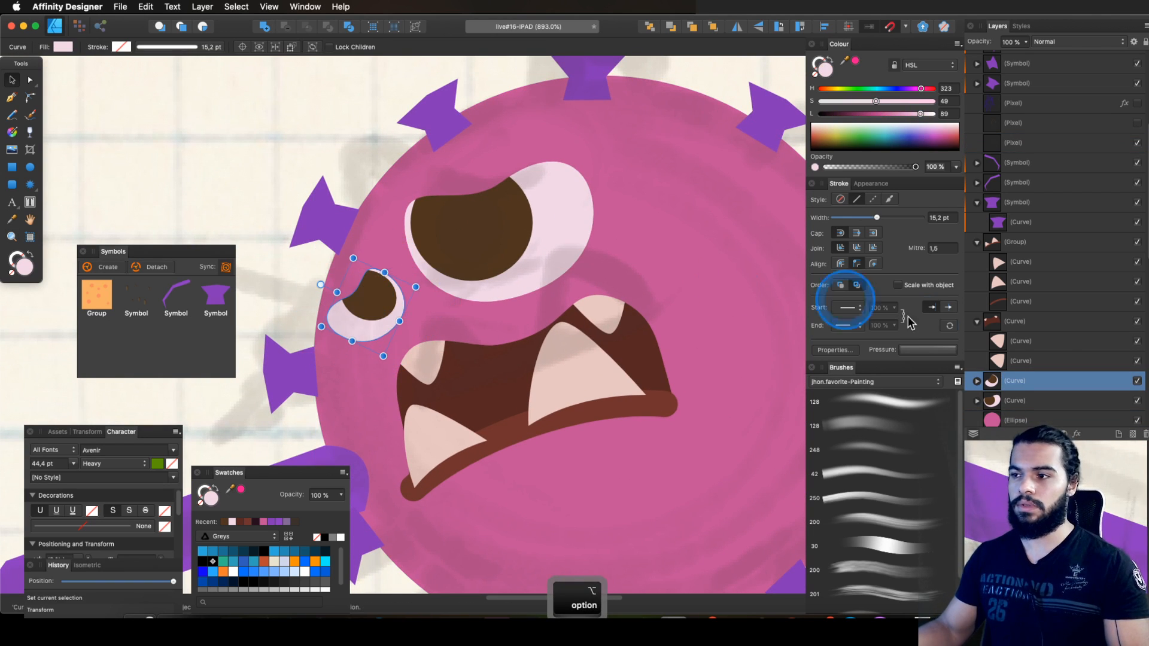
left_click(374, 311)
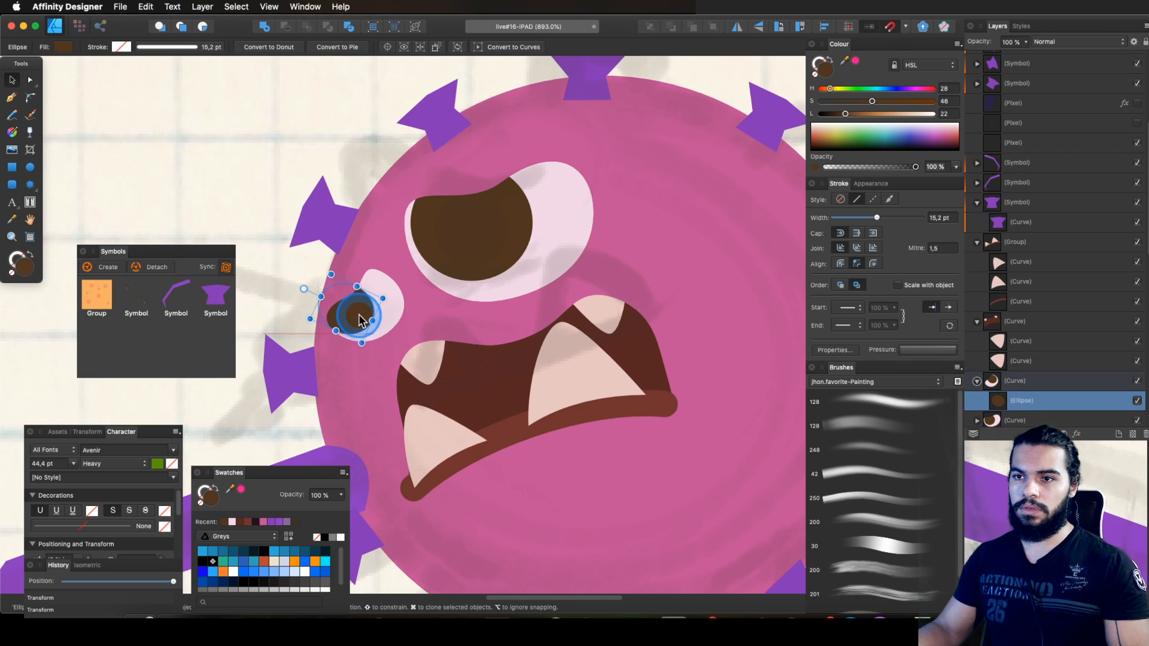
left_click_drag(327, 293, 347, 276)
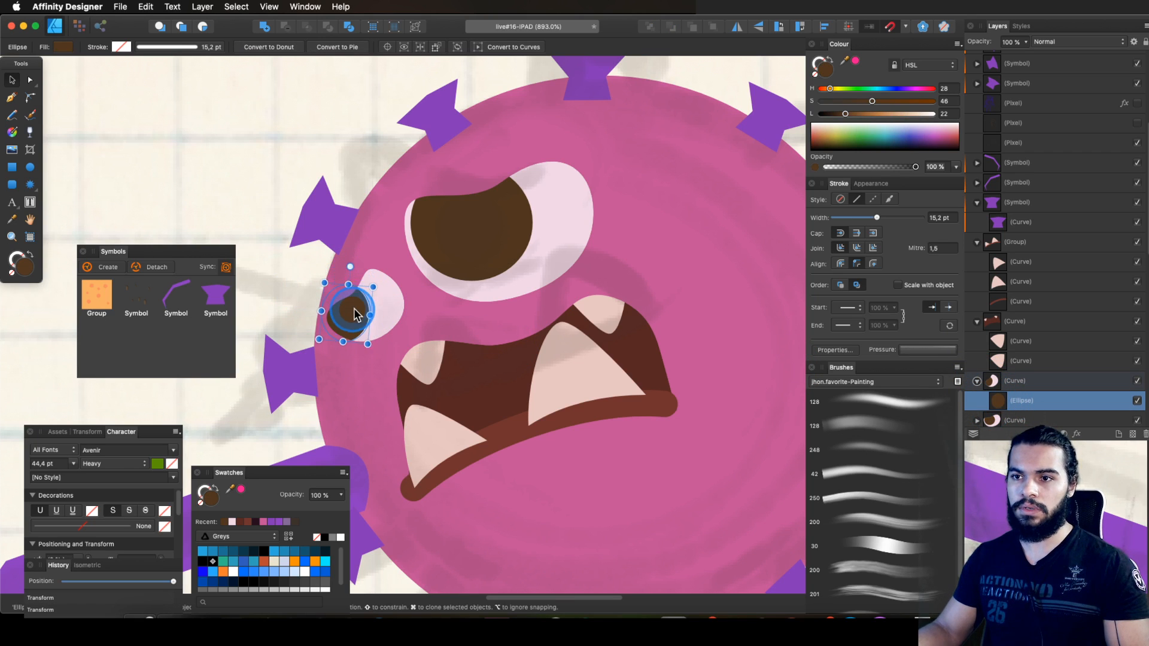
Step: Reshape the small left eye's curve into a rounded oval by adjusting its nodes and handles
left_click(369, 297)
key("a")
key("z")
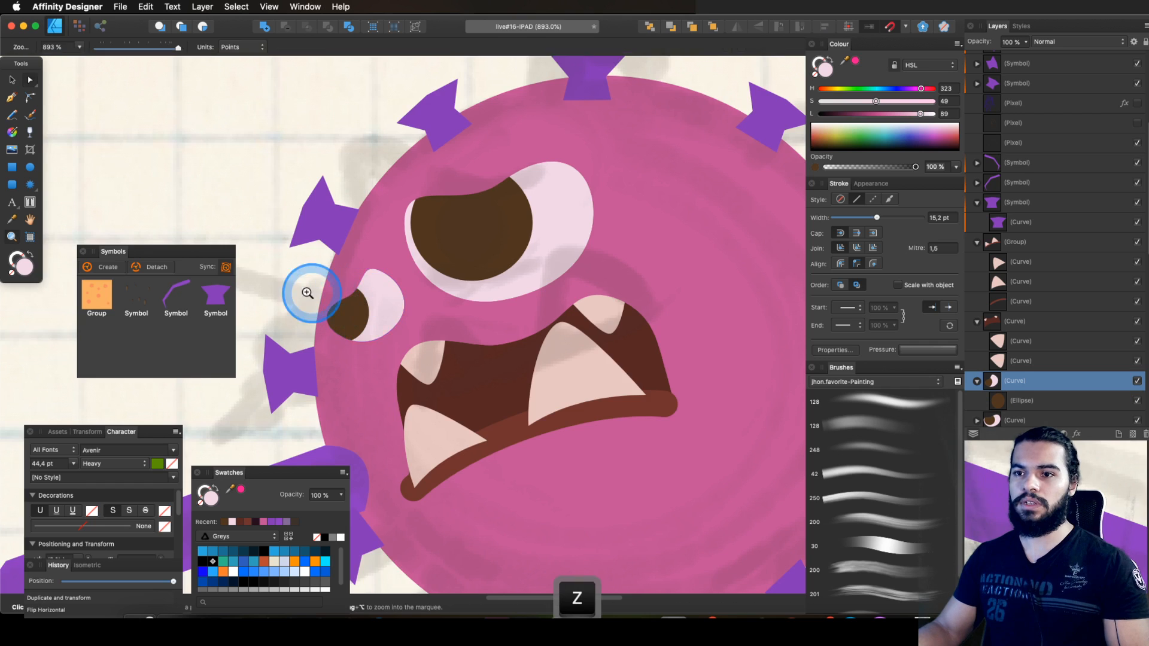
left_click(311, 294)
key("a")
left_click(409, 267)
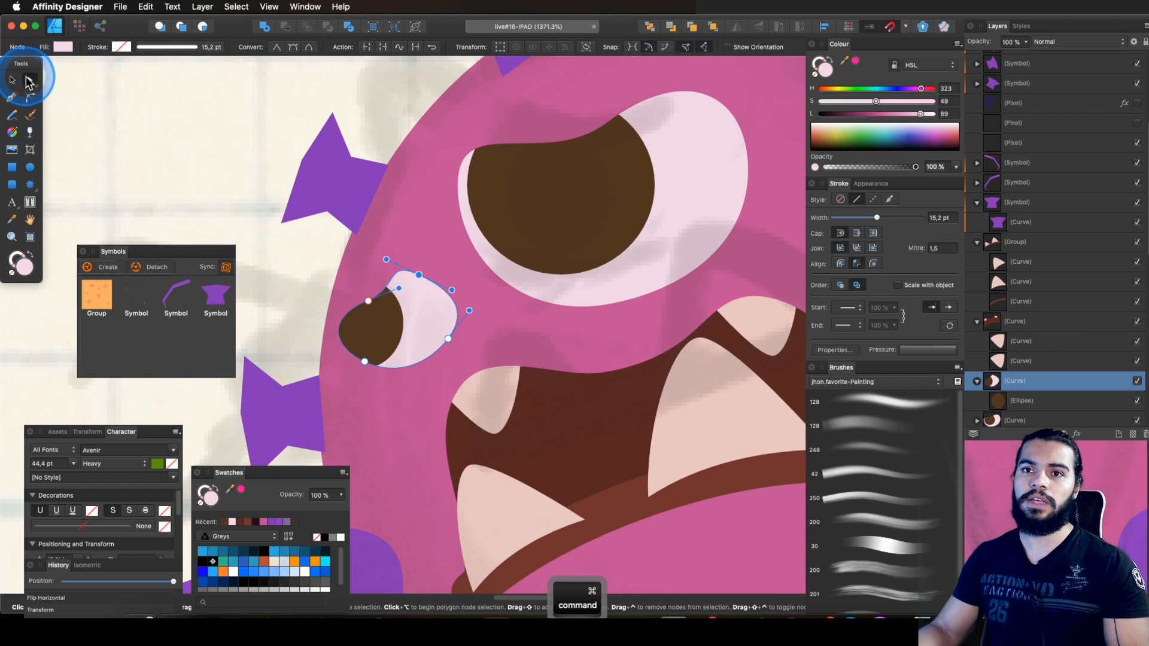
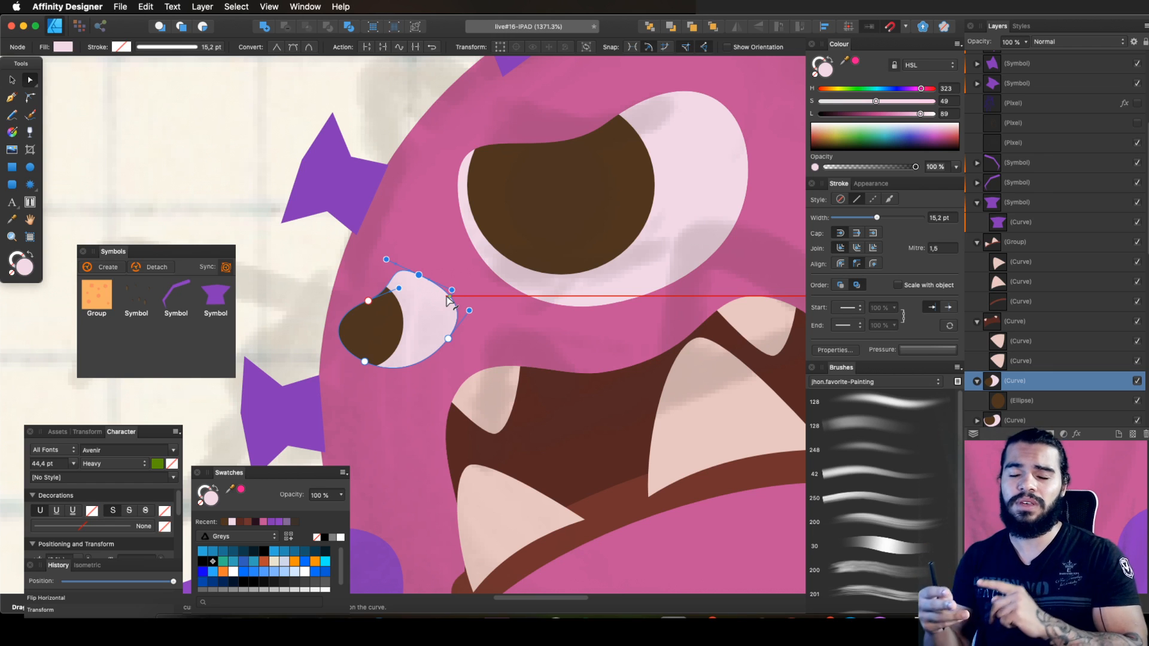
key("z")
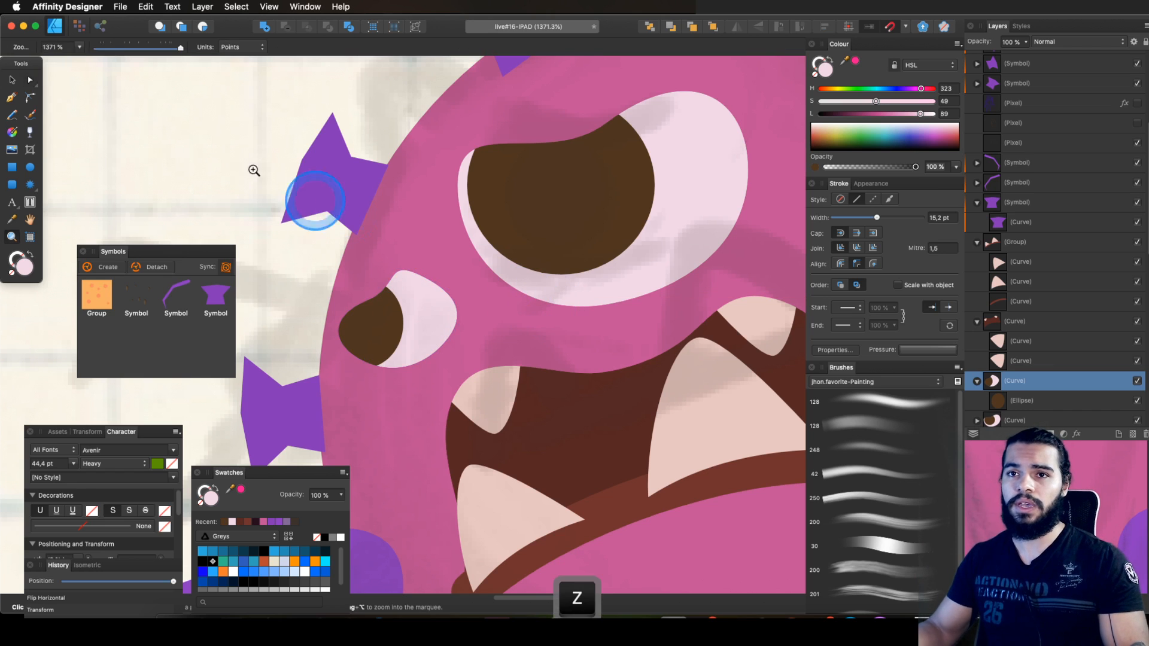
key("alt")
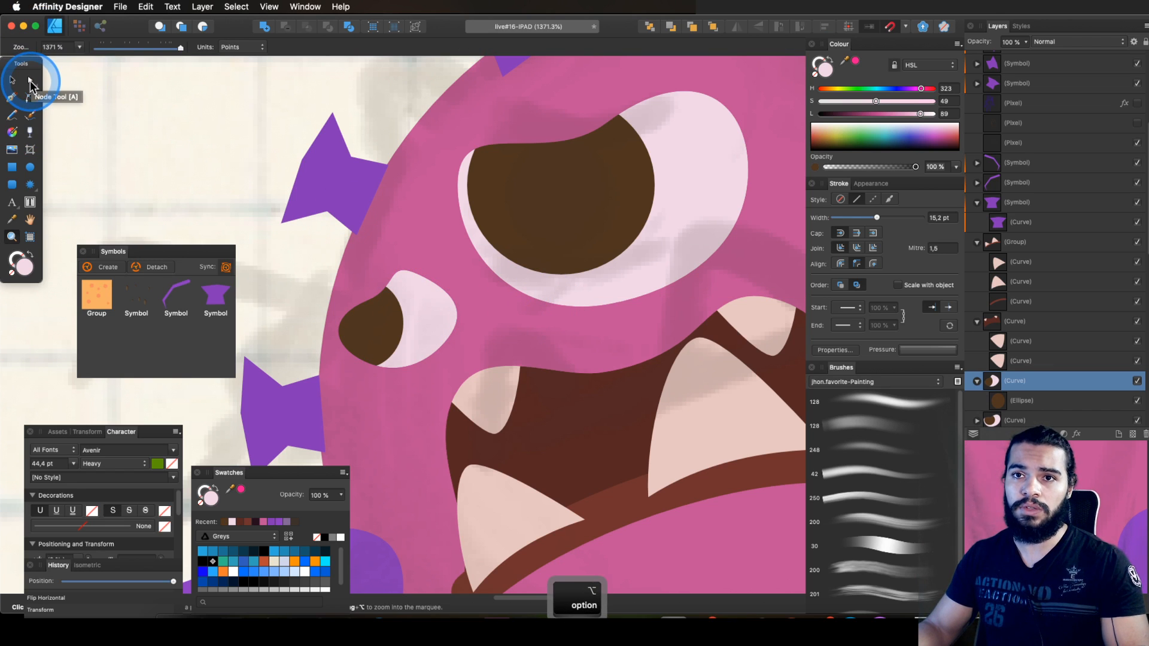
key("z")
mouse_move(388, 296)
left_mouse_down()
mouse_move(414, 283)
mouse_move(367, 303)
mouse_move(385, 268)
mouse_move(372, 293)
left_mouse_up()
key("v")
key("a")
left_click_drag(459, 345, 564, 287)
key("z")
key("a")
left_click_drag(453, 339, 264, 374)
key("z")
key("space")
Step: Duplicate the small left eye and place the copy to the right of the large angry eye
left_click(978, 382)
key("v")
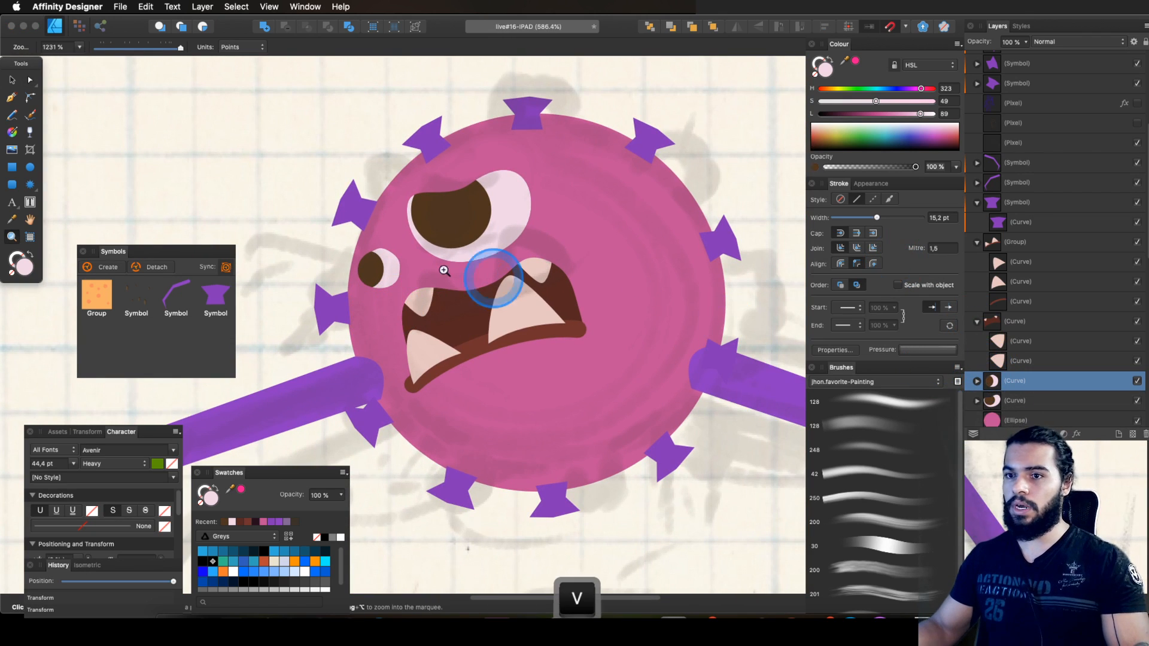
left_click_drag(389, 273, 604, 251)
key("z")
key("space")
left_click_drag(604, 250, 546, 253)
left_click_drag(565, 203, 687, 180)
Step: Scale down the right-hand eye copy and adjust its pupil inside it
key("v")
left_click(546, 268, "super")
left_click(546, 263, "alt")
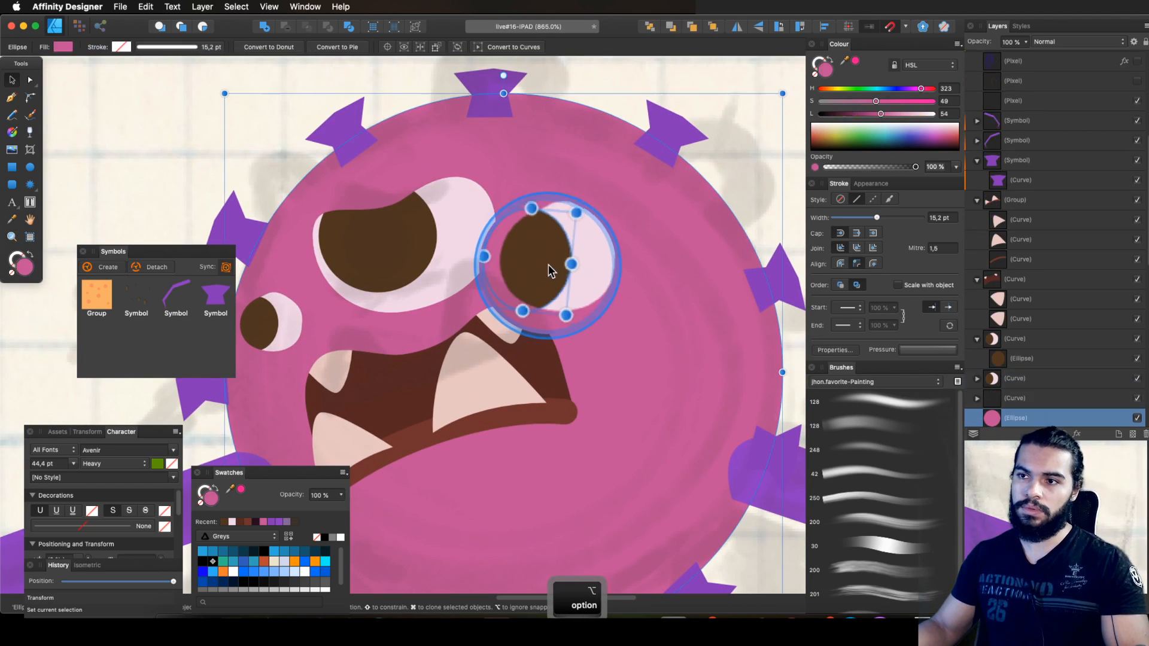
left_click(545, 261, "super")
left_click_drag(545, 261, 576, 246)
left_click(573, 249, "super")
Step: Reshape the small right eye's outline with its node handles and tilt it upward to the right
key("z")
key("a")
left_click(544, 237)
key("z")
left_click_drag(589, 232, 439, 294)
key("v")
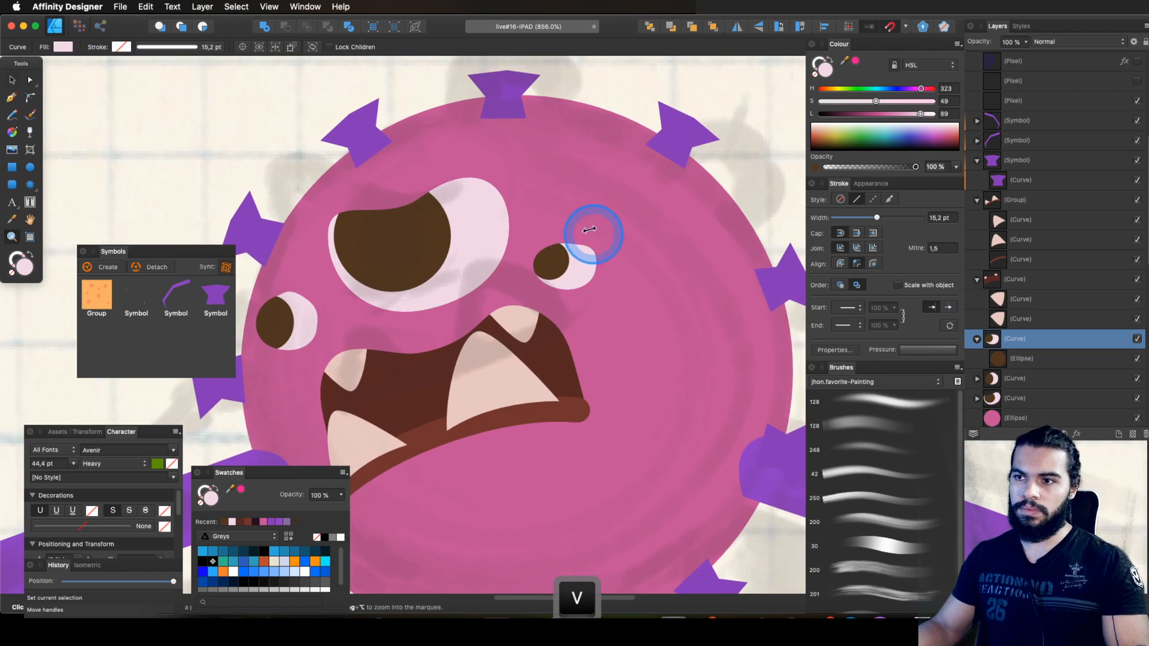
left_click_drag(524, 243, 513, 276)
key("z")
left_click_drag(569, 239, 350, 331)
key("space")
left_click_drag(512, 306, 482, 255)
left_click_drag(508, 234, 736, 210)
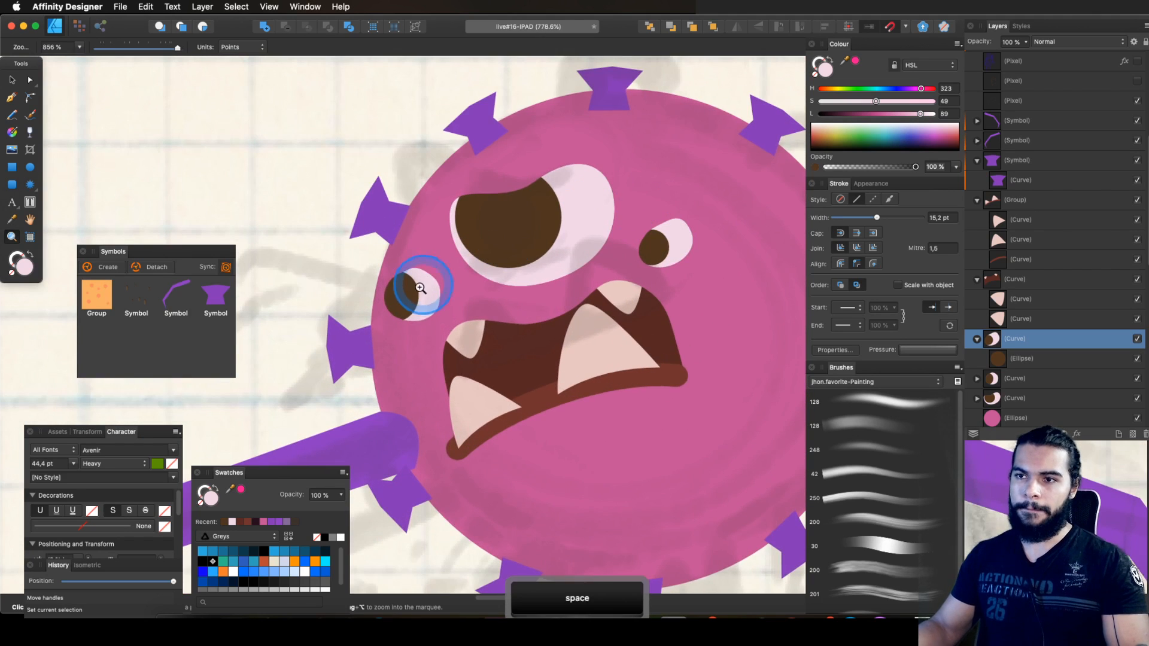
Step: Flatten the upper lid of the small left eye by adjusting its curve nodes and handles
key("v")
left_click(424, 283)
left_click(425, 282)
key("a")
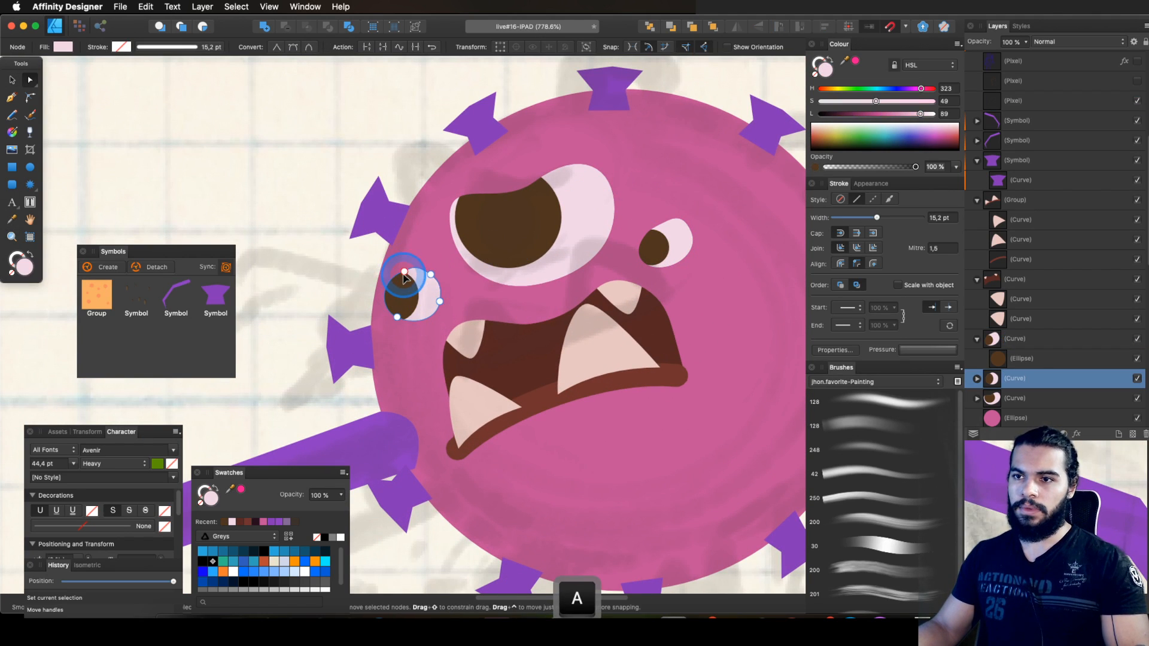
mouse_move(428, 285)
left_mouse_down()
mouse_move(399, 280)
mouse_move(430, 290)
left_mouse_up()
key("q")
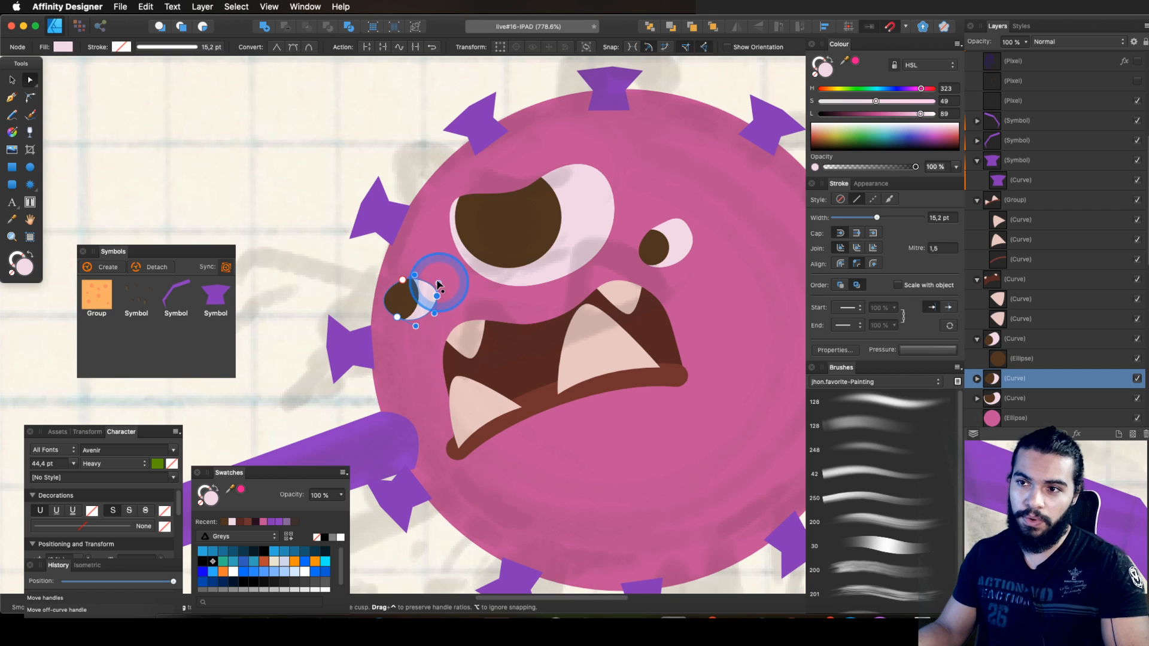
left_click(438, 295)
key("z")
mouse_move(435, 294)
left_mouse_down()
mouse_move(380, 306)
mouse_move(420, 293)
left_mouse_up()
Step: Select the small left eye's nested pupil and reposition it within the reshaped eye
key("v")
left_click(412, 298, "super")
left_click(412, 293)
key("z")
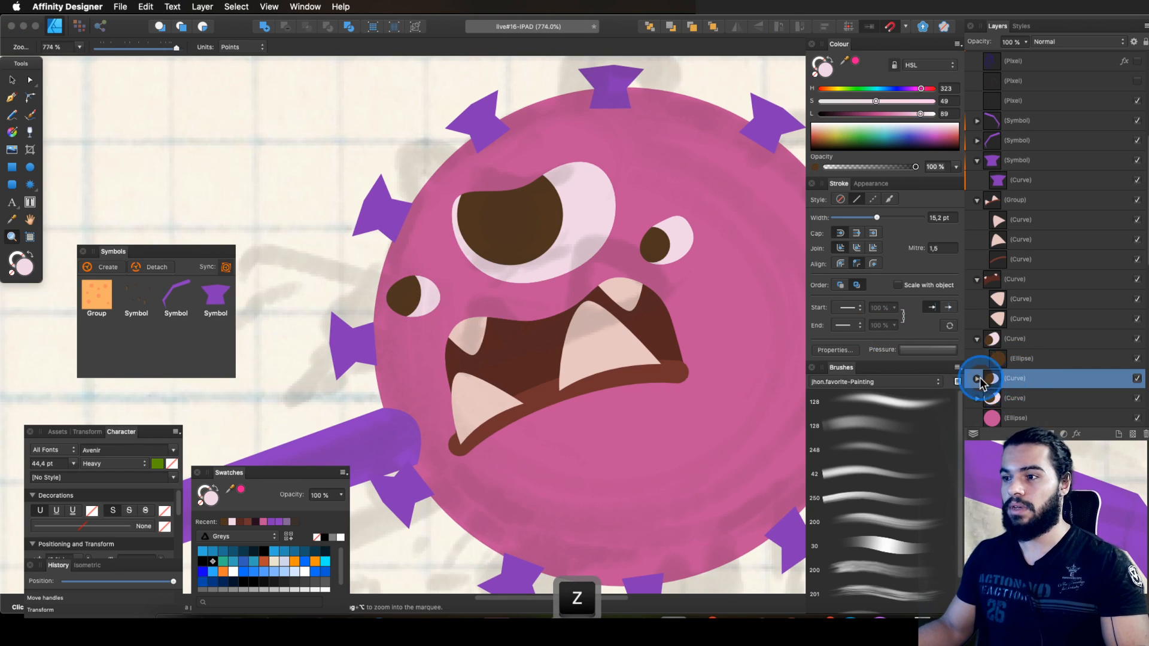
left_click(977, 378)
left_click(1021, 398)
key("v")
left_click_drag(428, 280, 401, 299)
Step: Save the document with the three-eyed virus character
key("z")
left_click_drag(522, 287, 364, 322)
left_click_drag(567, 290, 614, 261)
key("space")
key("super+s")
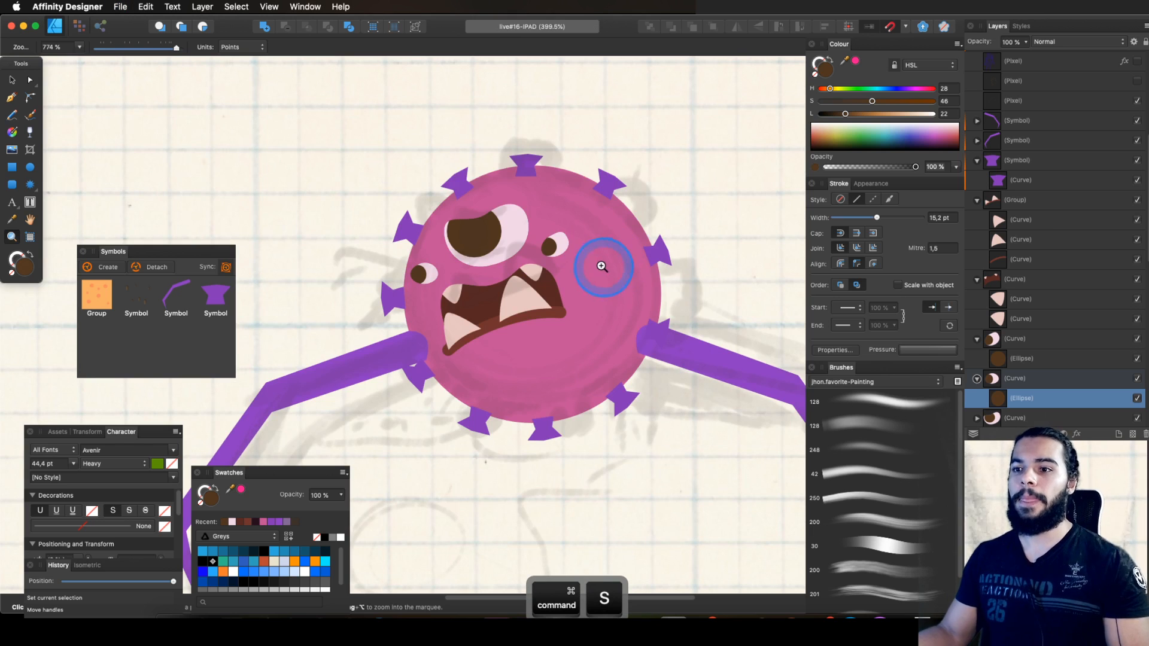
left_click(119, 6)
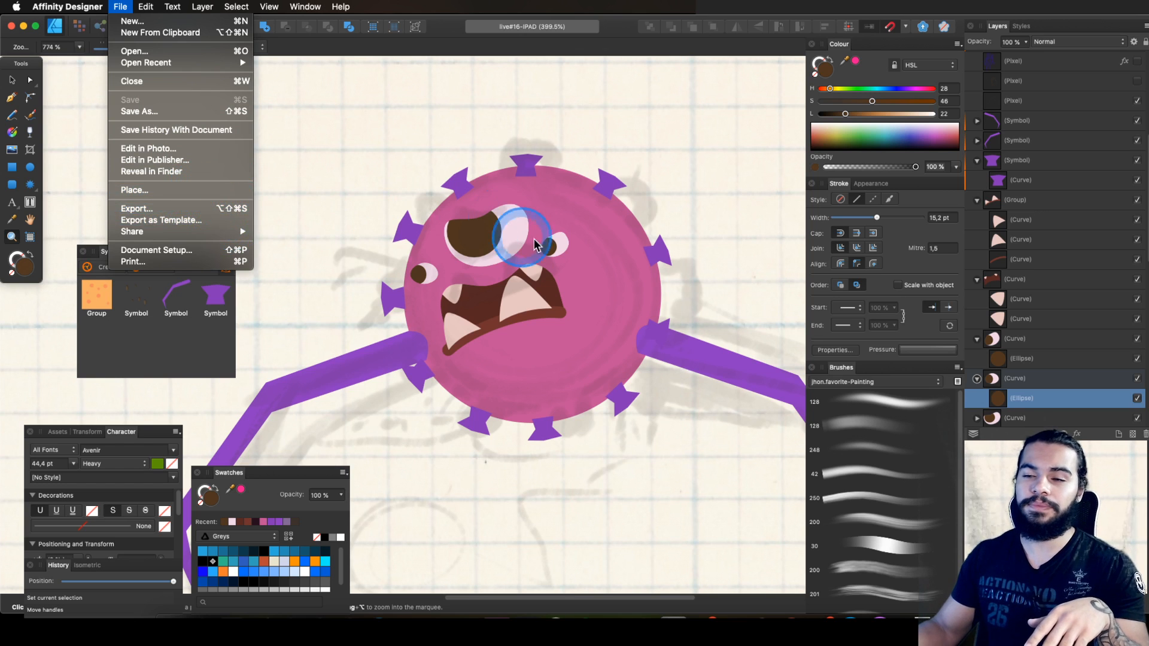
left_click(571, 257)
left_click_drag(572, 257, 498, 262)
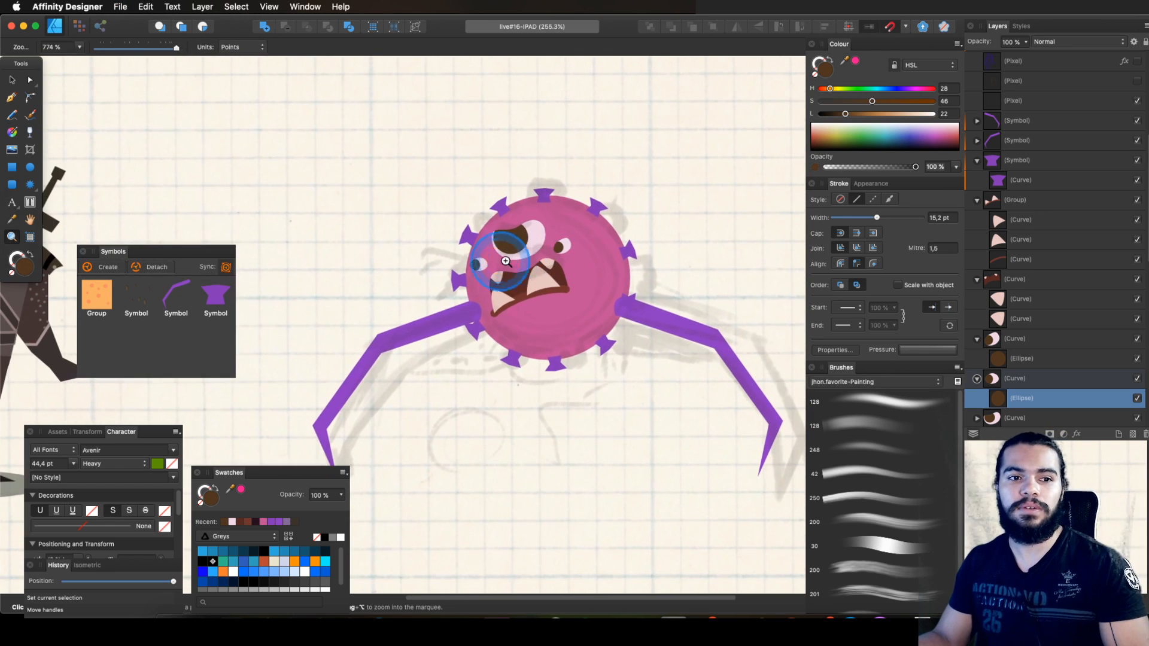
left_click_drag(584, 274, 474, 321)
left_click_drag(590, 274, 515, 256)
key("z")
left_click(605, 277)
key("z")
left_click(601, 269, "super")
key("z")
key("space")
Step: Duplicate the virus's upper-right spike symbol and place the copy inside the pink body, beside the small right eye
key("v")
left_click(617, 164)
key("space")
key("z")
key("space")
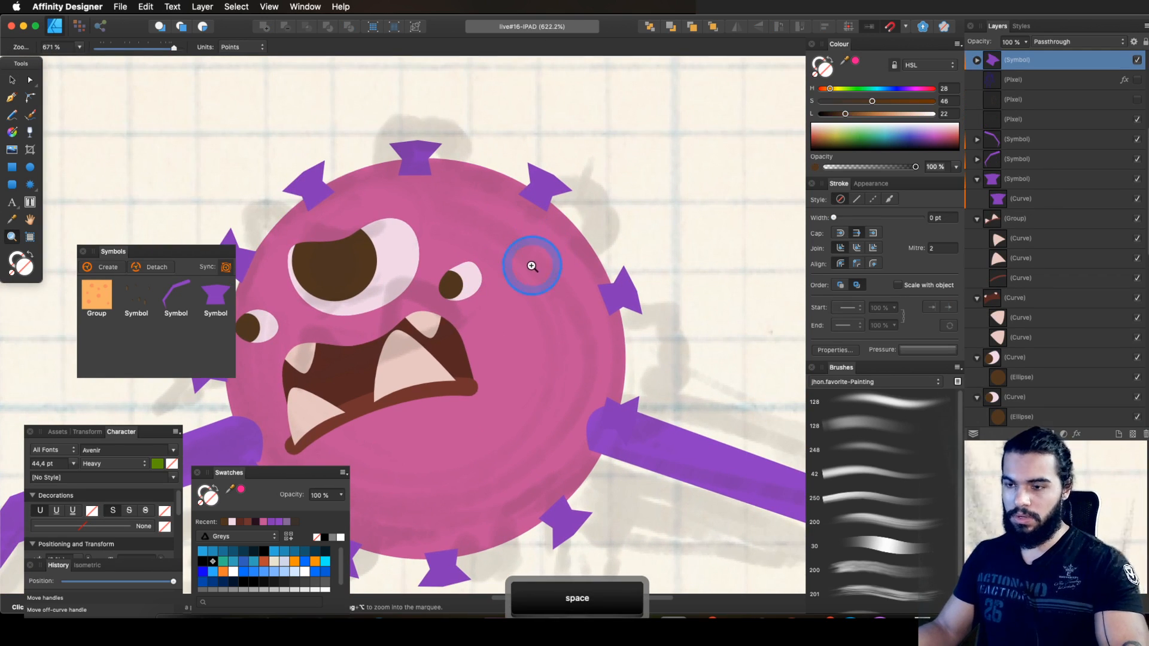
key("p")
key("z")
key("v")
left_click(540, 187)
left_click_drag(542, 190, 503, 263)
Step: Adjust the angle and position of the copied spike within the upper-right part of the body
key("z")
key("space")
left_click_drag(607, 231, 646, 227)
key("space")
key("v")
key("z")
left_click_drag(589, 251, 616, 246)
key("v")
left_click_drag(545, 267, 549, 273)
Step: Detach the copied spike from its symbol, expand the resulting group and nudge it slightly on the body
left_click(202, 269)
left_click(156, 269)
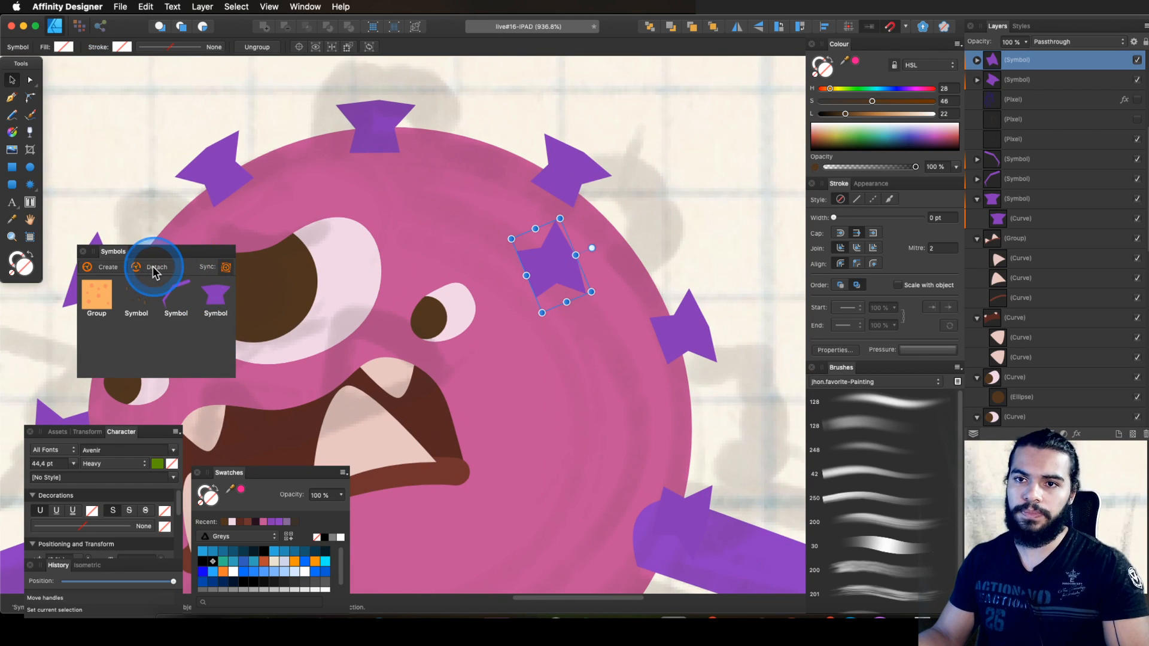
key("super")
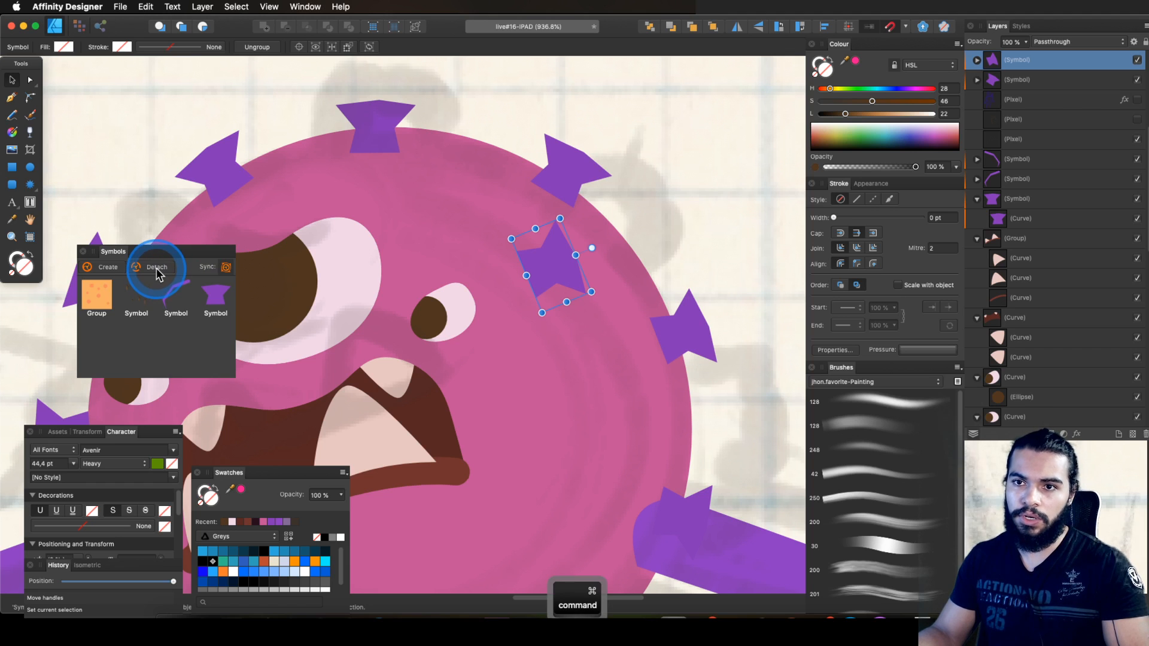
left_click(158, 269)
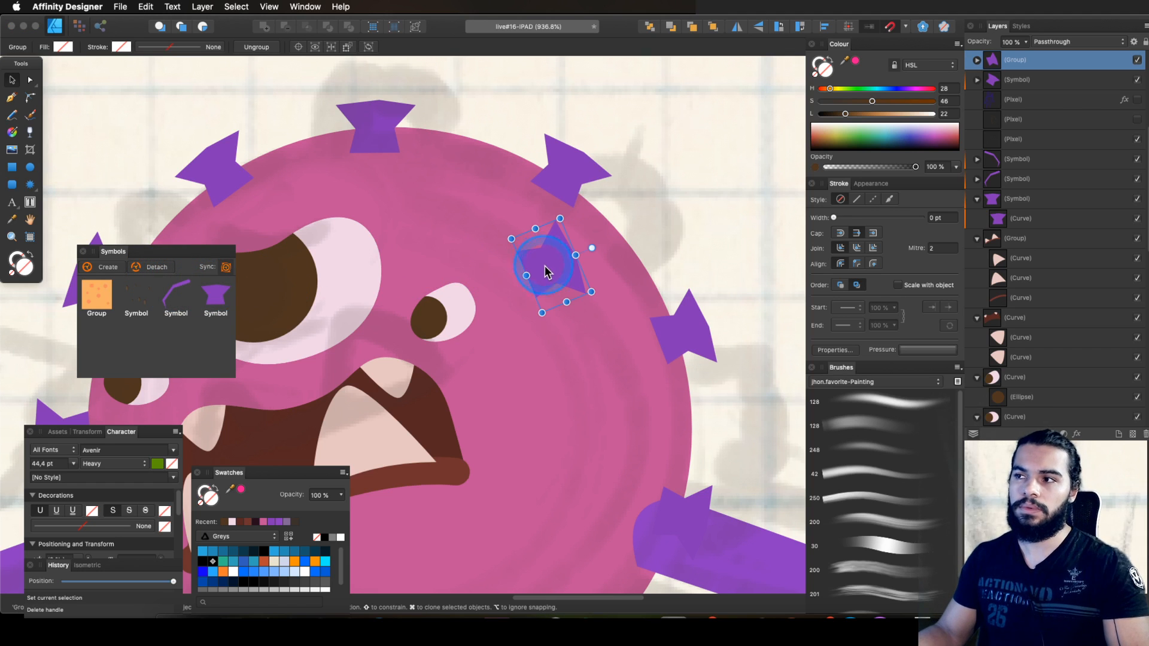
left_click(983, 60)
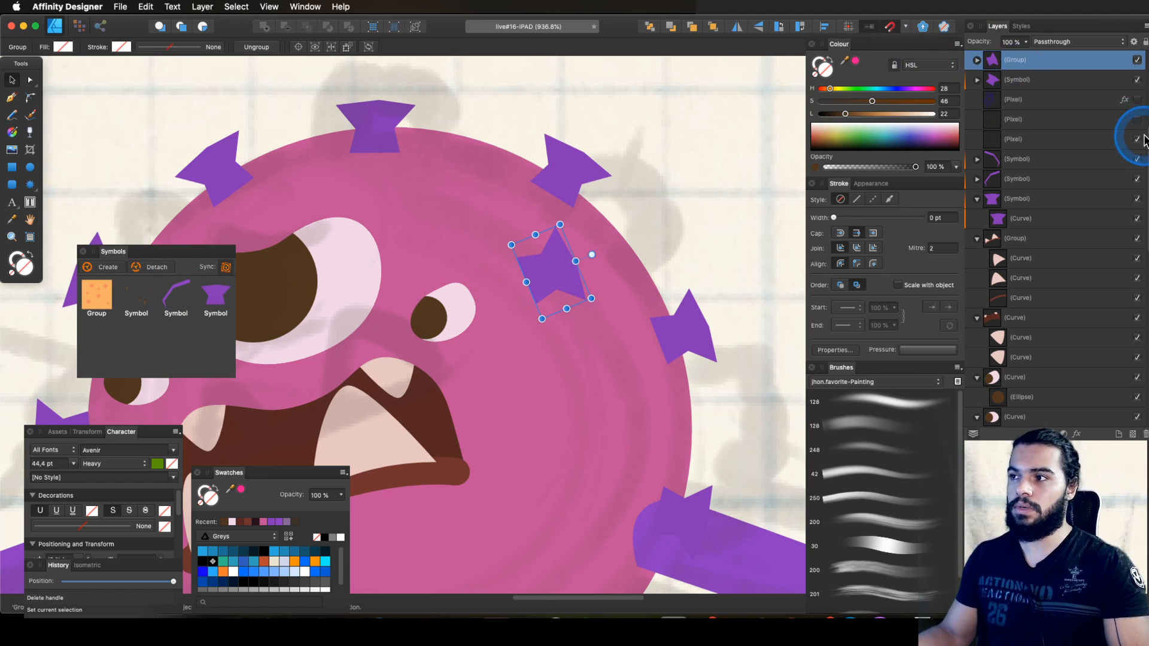
left_click_drag(1146, 144, 1146, 135)
left_click(977, 85)
left_click_drag(546, 270, 552, 288)
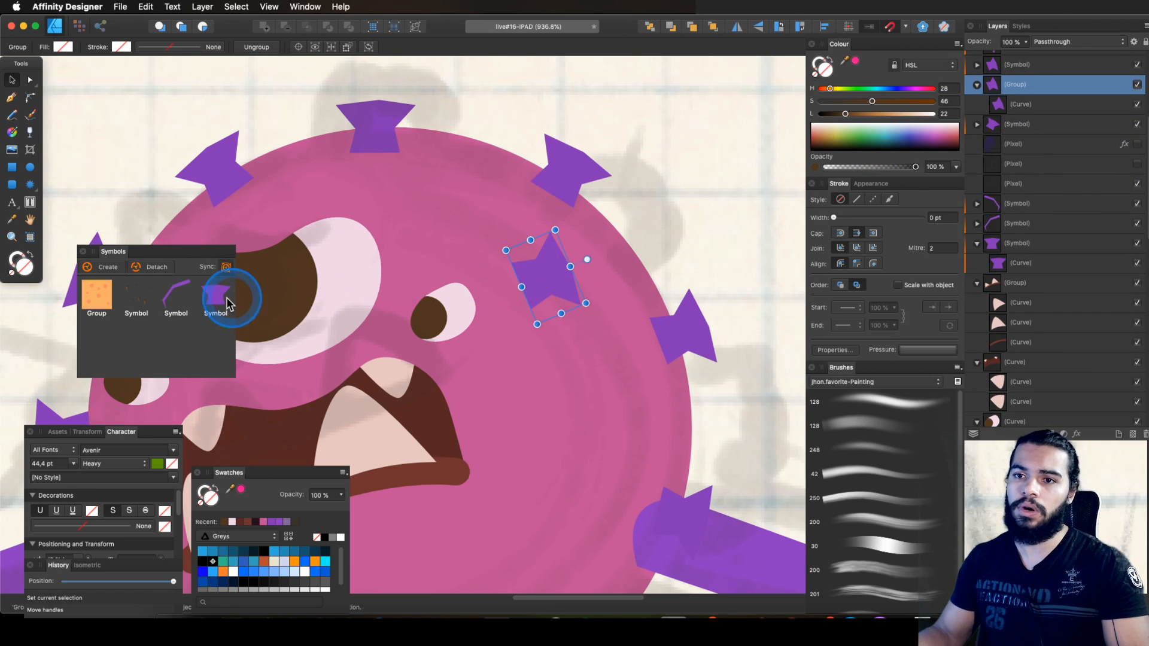
Step: Select the curve nested in the detached spike's group and create a new symbol from it
left_click(996, 104)
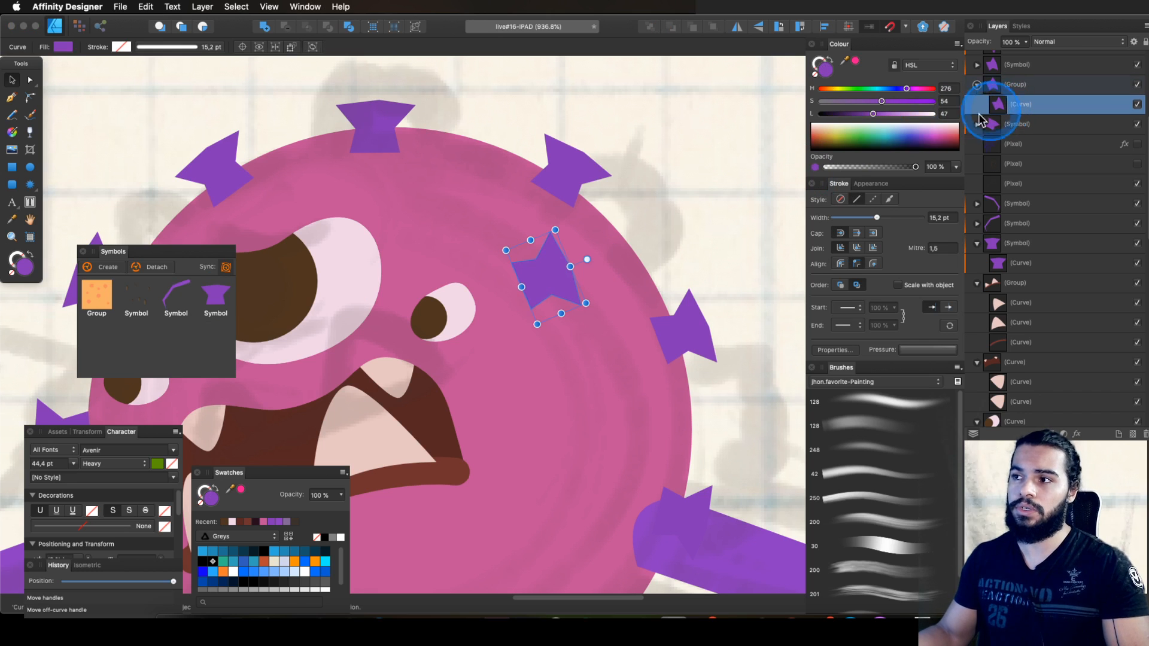
key("a")
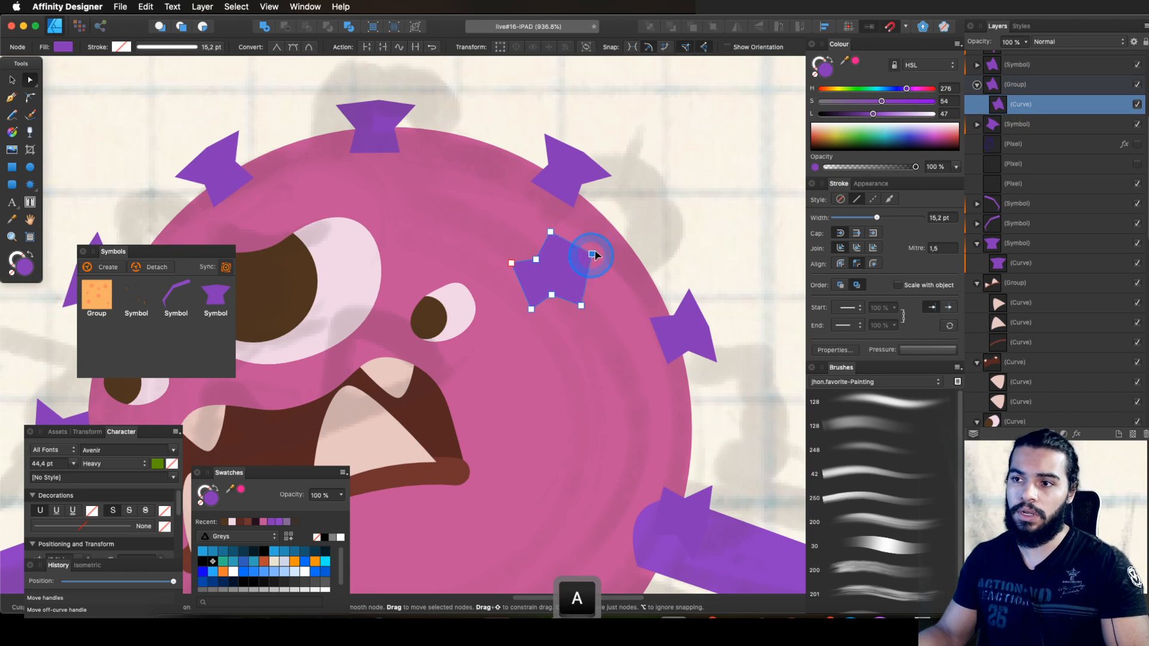
key("super+z")
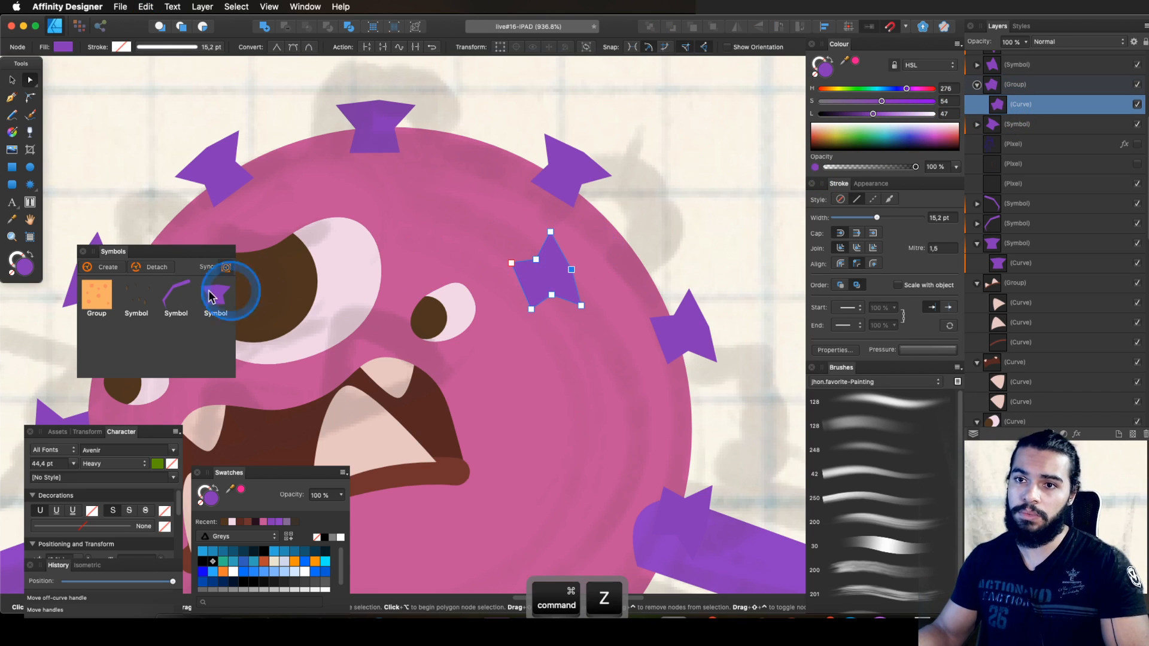
left_click(108, 267)
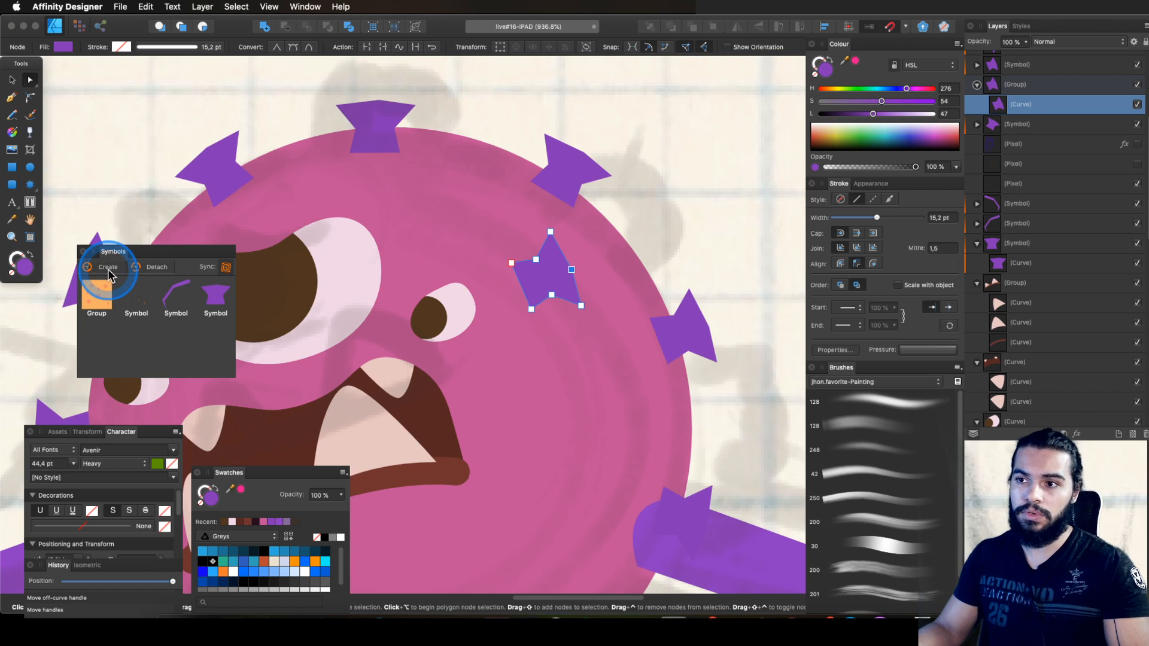
Step: Place an instance of the new spike symbol on the body, below the detached spike
key("v")
key("z")
left_click_drag(611, 259, 491, 276)
key("v")
left_click_drag(106, 352, 580, 290)
key("z")
key("space")
key("v")
key("z")
key("space")
Step: Reshape the new symbol's nested curve into a compact, lumpy polygon by inserting and moving nodes along its concave sides
left_click(976, 60)
left_click(1017, 79)
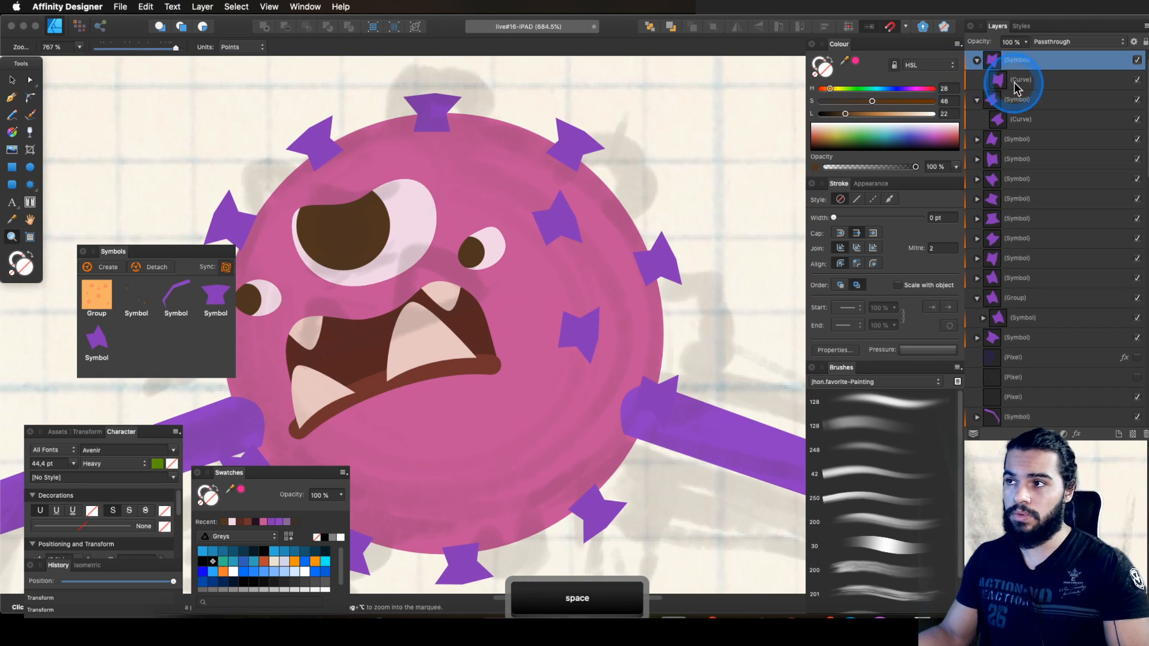
key("z")
left_click_drag(569, 146, 577, 145)
key("v")
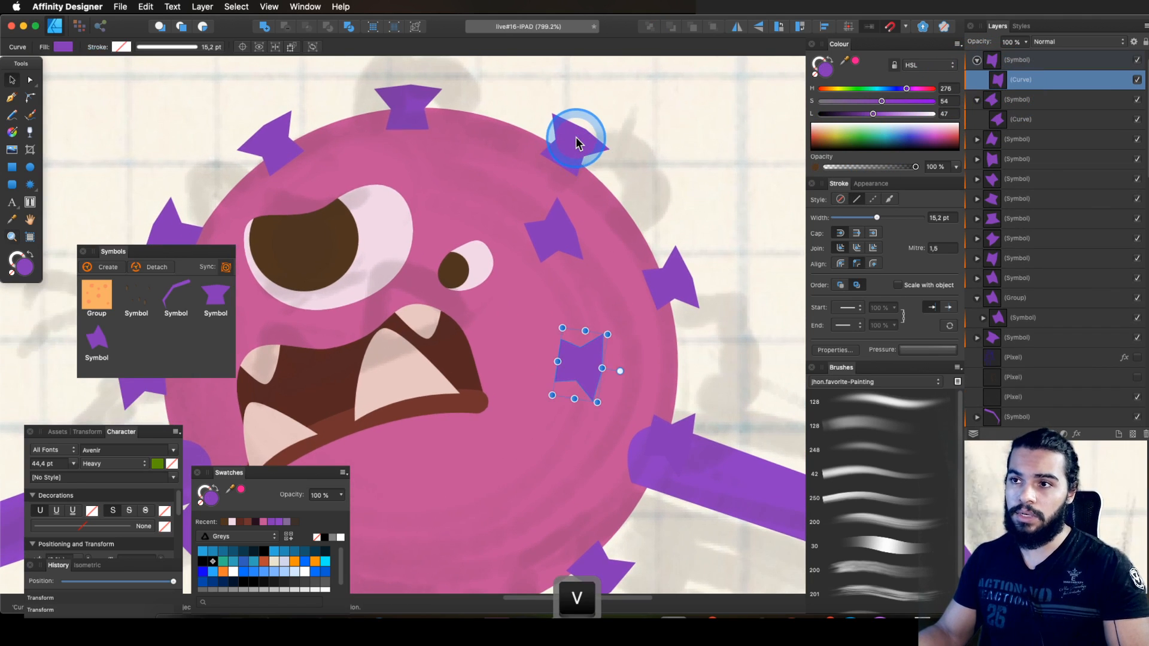
scroll(546, 243, "down", 2)
key("a")
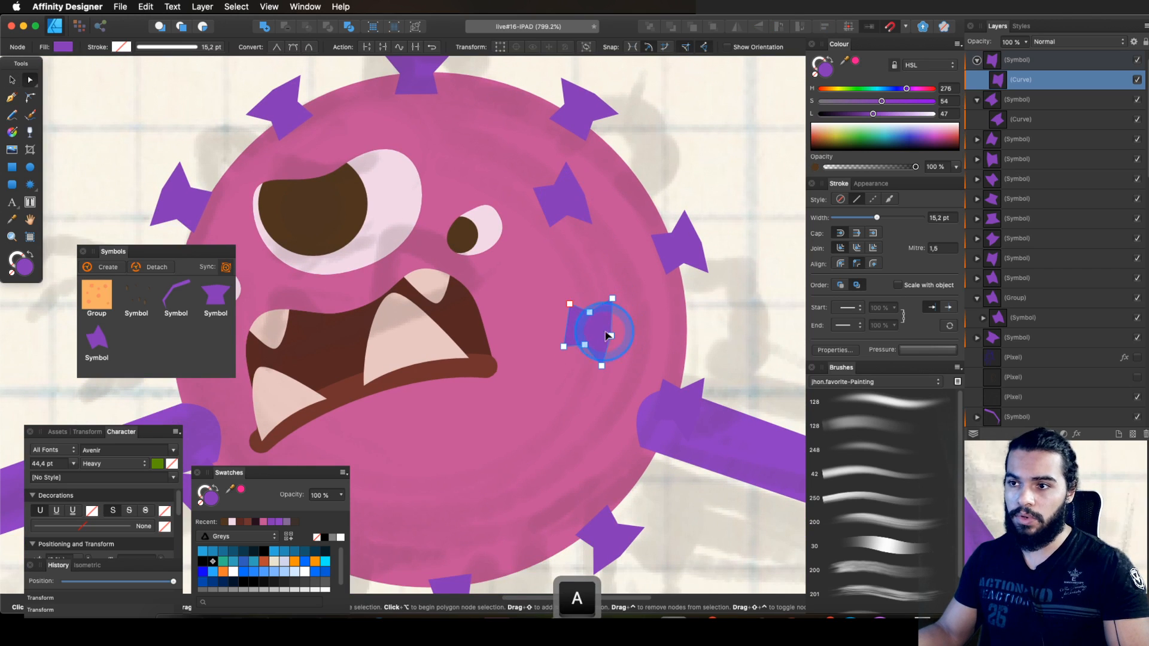
left_click(553, 322)
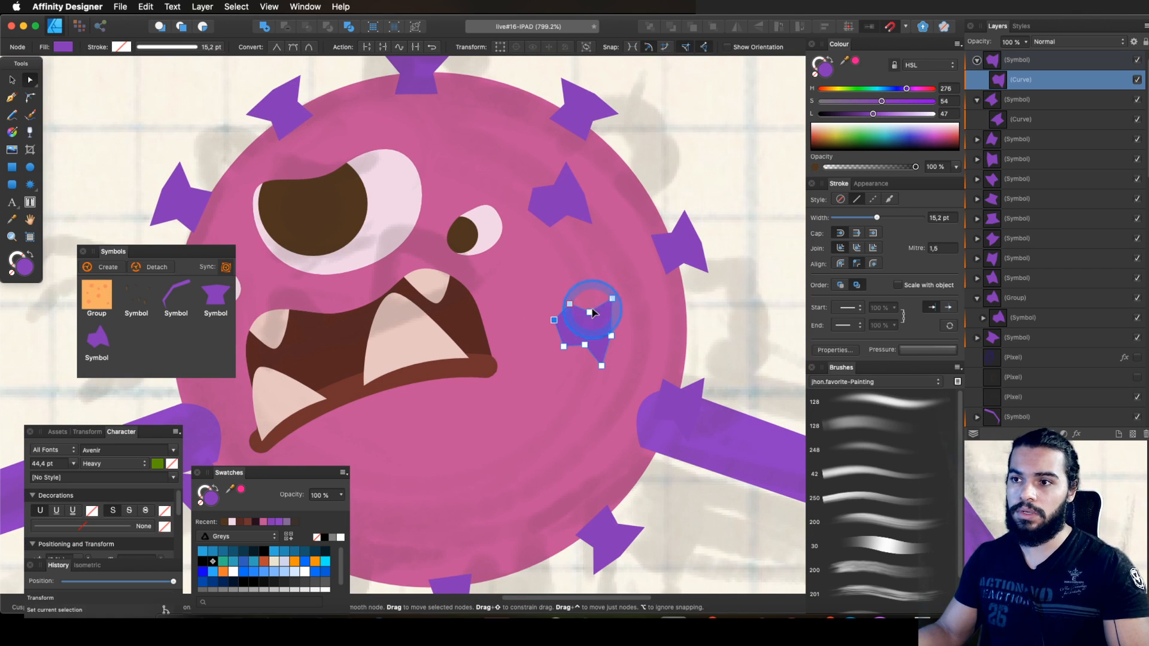
left_click_drag(589, 307, 603, 359)
key("super+z")
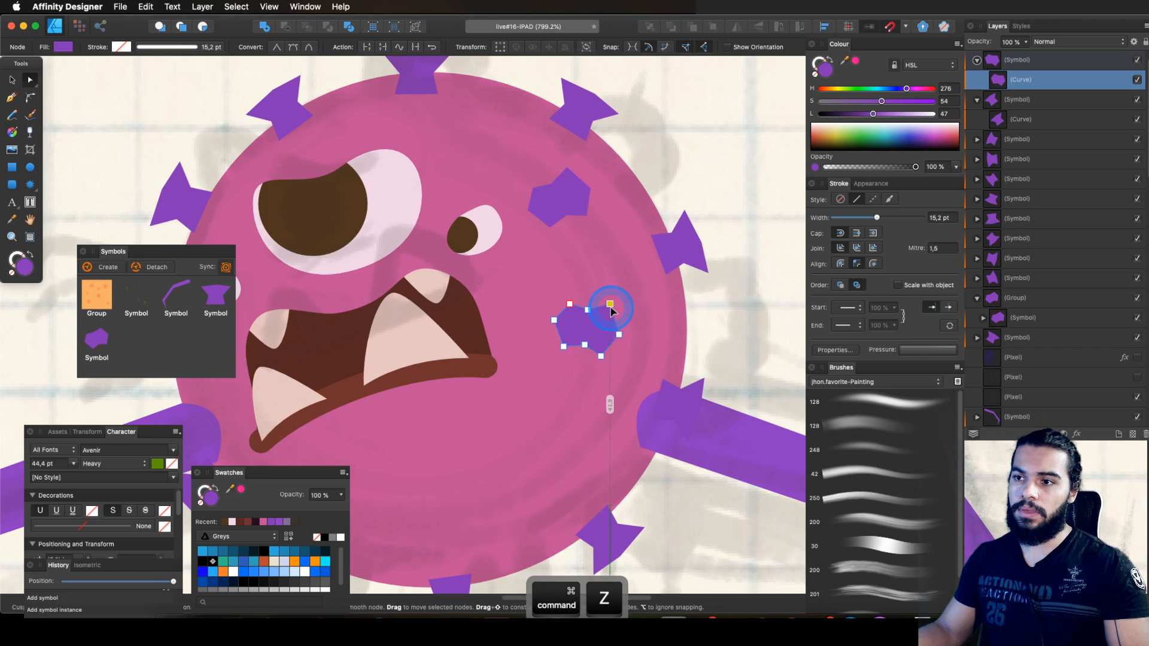
scroll(623, 295, "up", 5)
key("a")
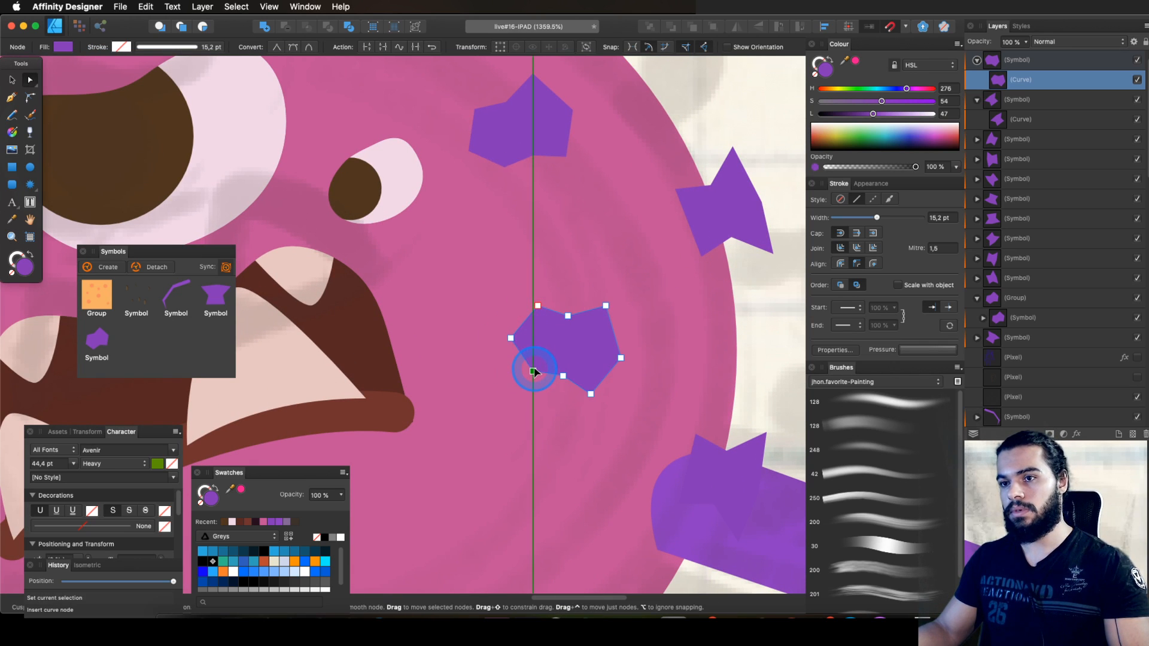
left_click_drag(534, 372, 533, 372)
Step: Try to duplicate the polygon spot's nested curve lower on the body
key("z")
left_click_drag(604, 311, 698, 228)
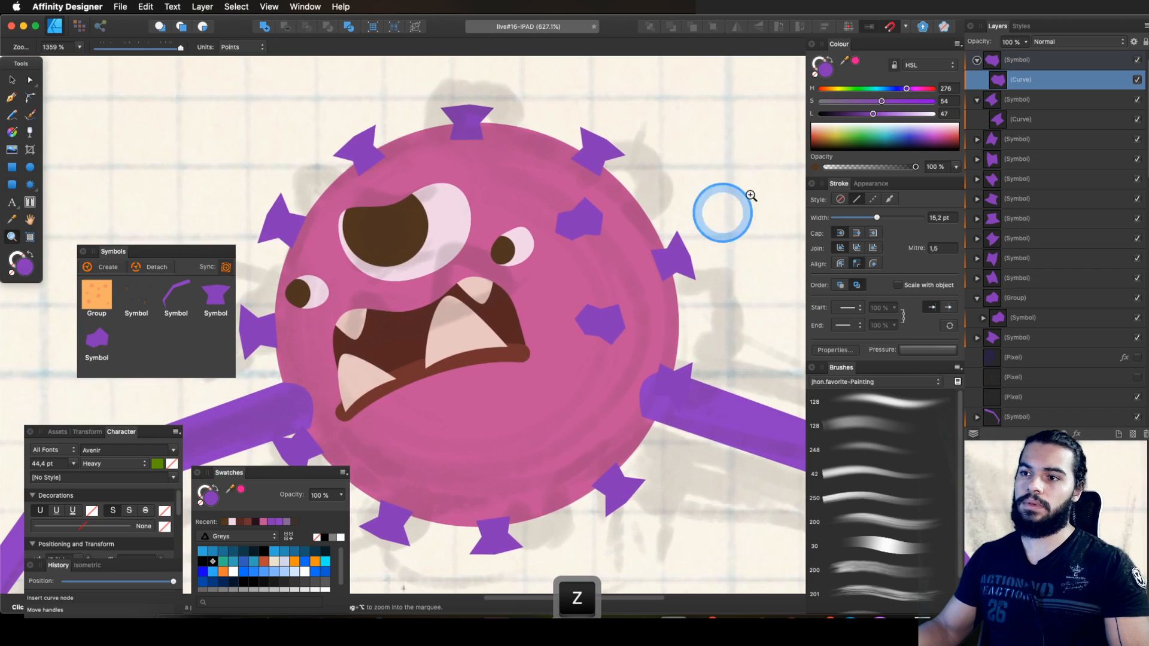
key("v")
left_click(977, 60)
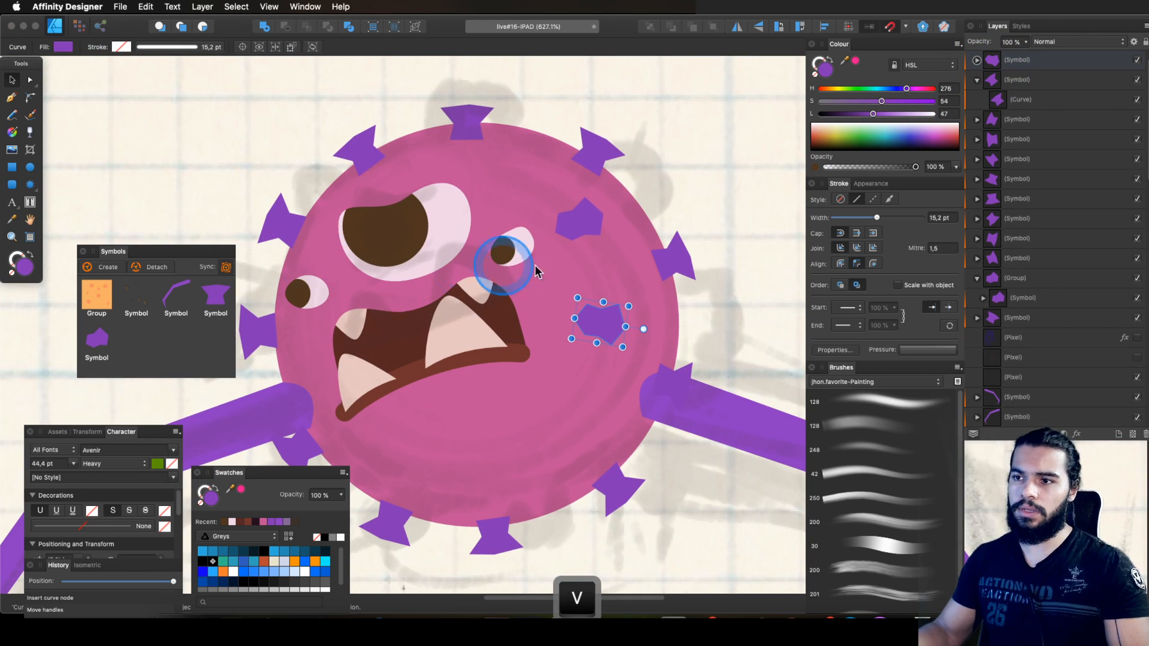
left_click_drag(608, 321, 586, 398)
key("super+z")
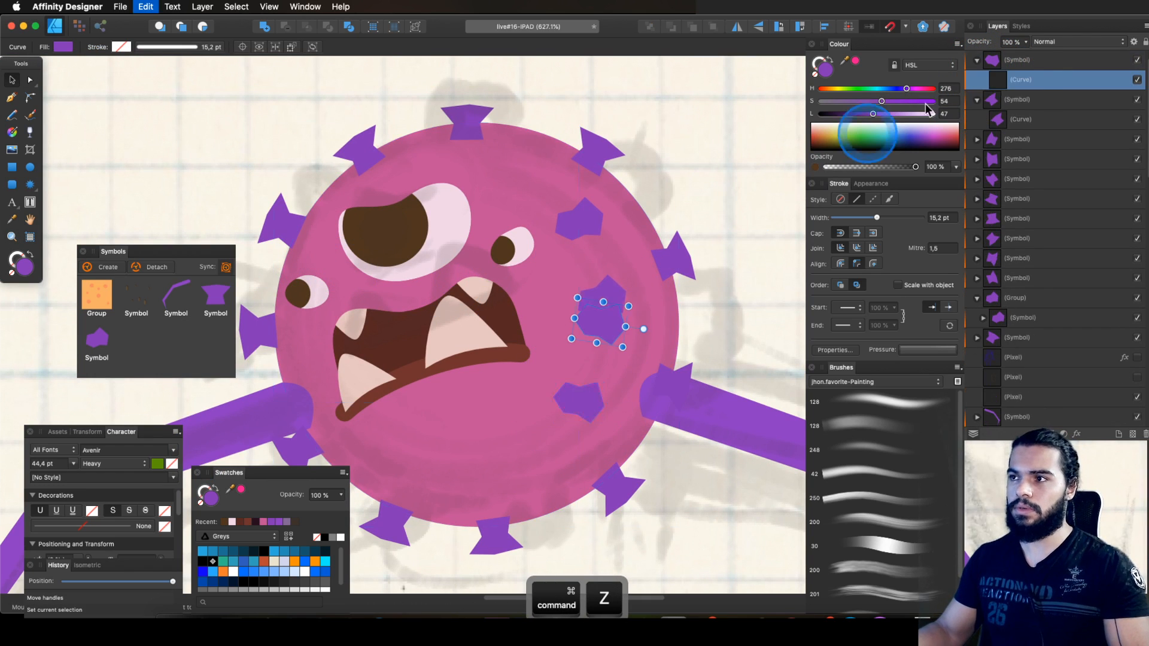
Step: Duplicate the whole polygon spot symbol and place the copy lower on the right side of the body
left_click(1033, 60)
left_click_drag(595, 321, 571, 405)
key("z")
left_click(590, 427)
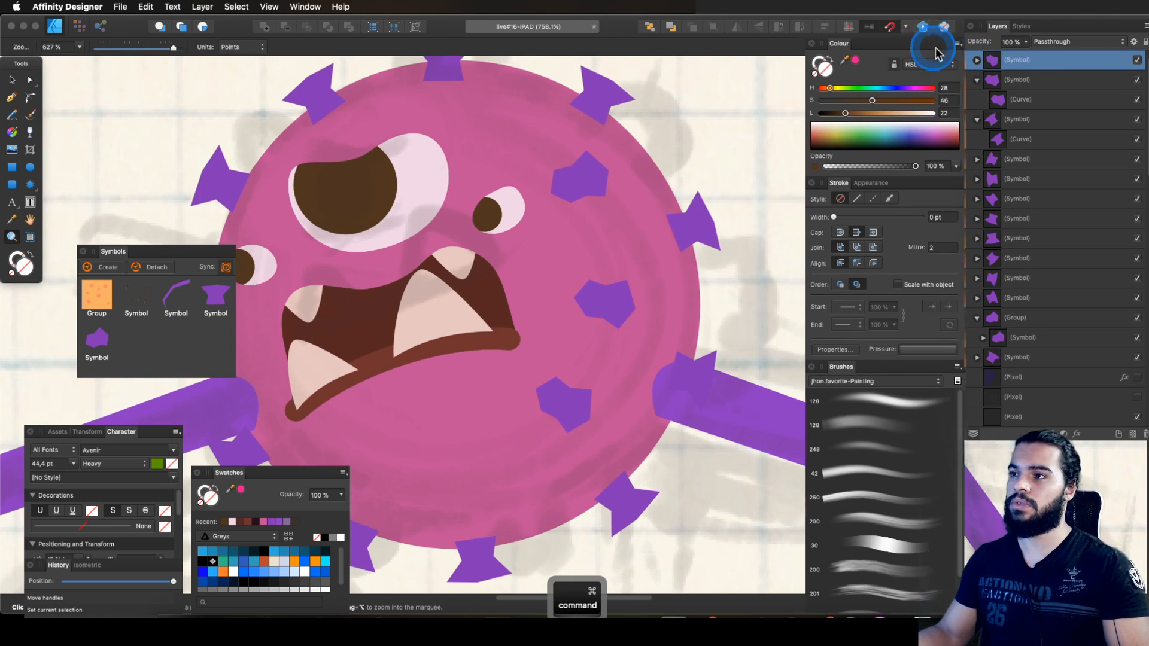
key("alt")
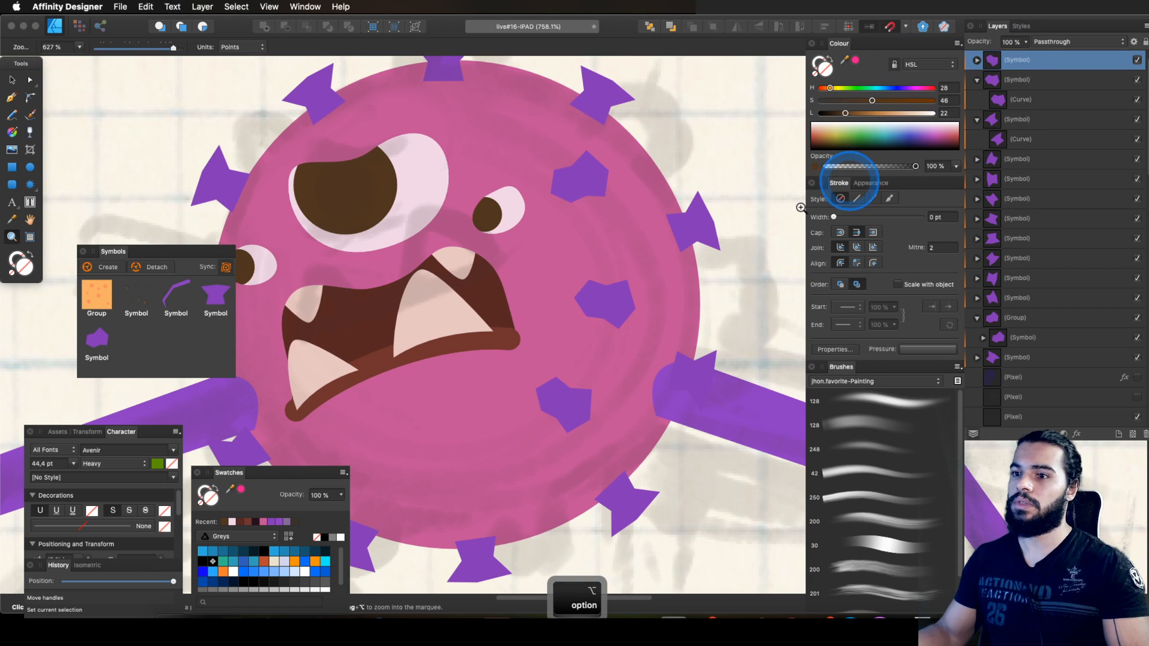
left_click(553, 380, "alt")
Step: Add two more copies of the polygon spot along the lower body beneath the mouth and rotate them to vary their angles
key("v")
left_click(582, 233)
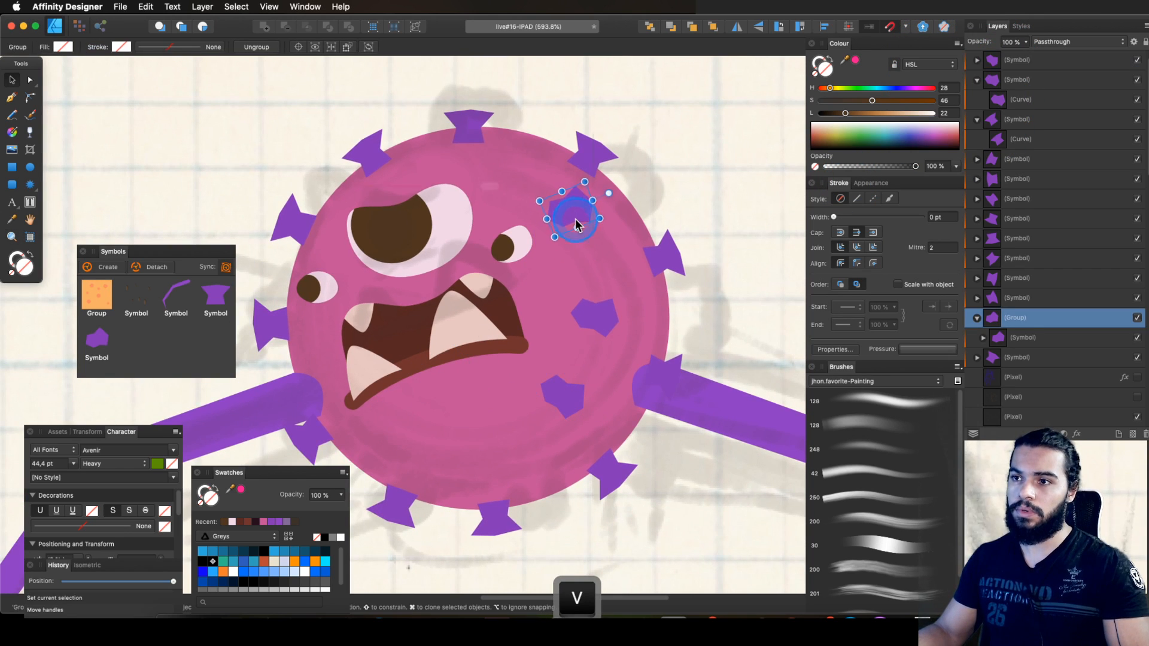
left_click_drag(573, 226, 478, 397)
scroll(565, 246, "down", 2)
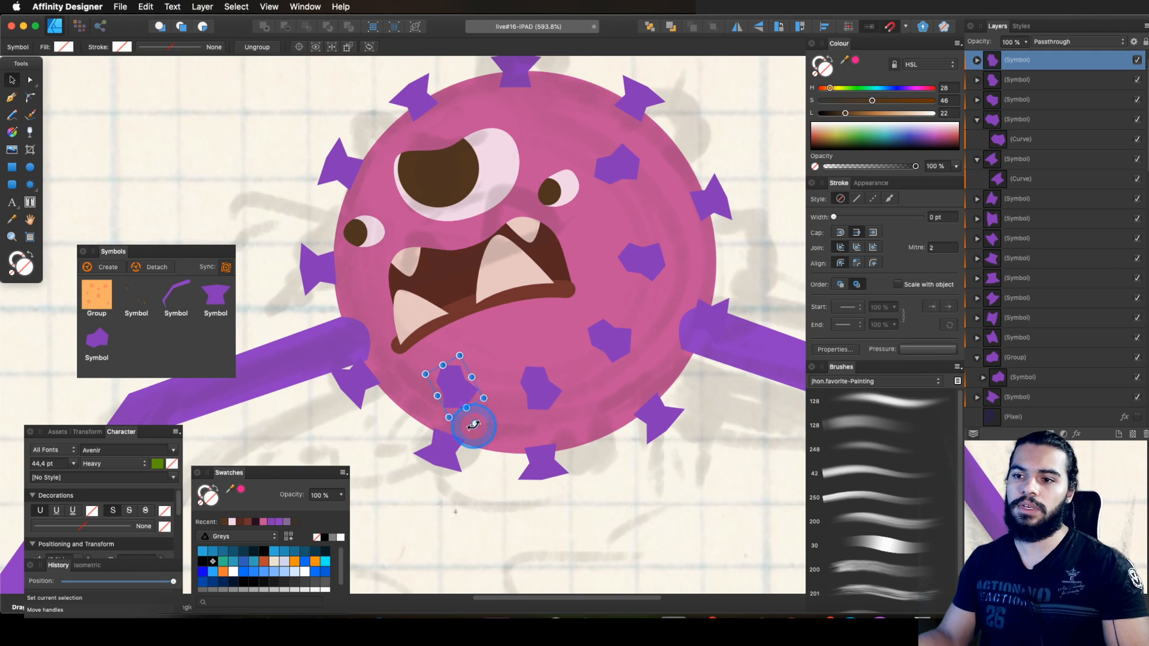
left_click_drag(460, 377, 428, 362)
key("space")
left_click_drag(566, 273, 598, 268)
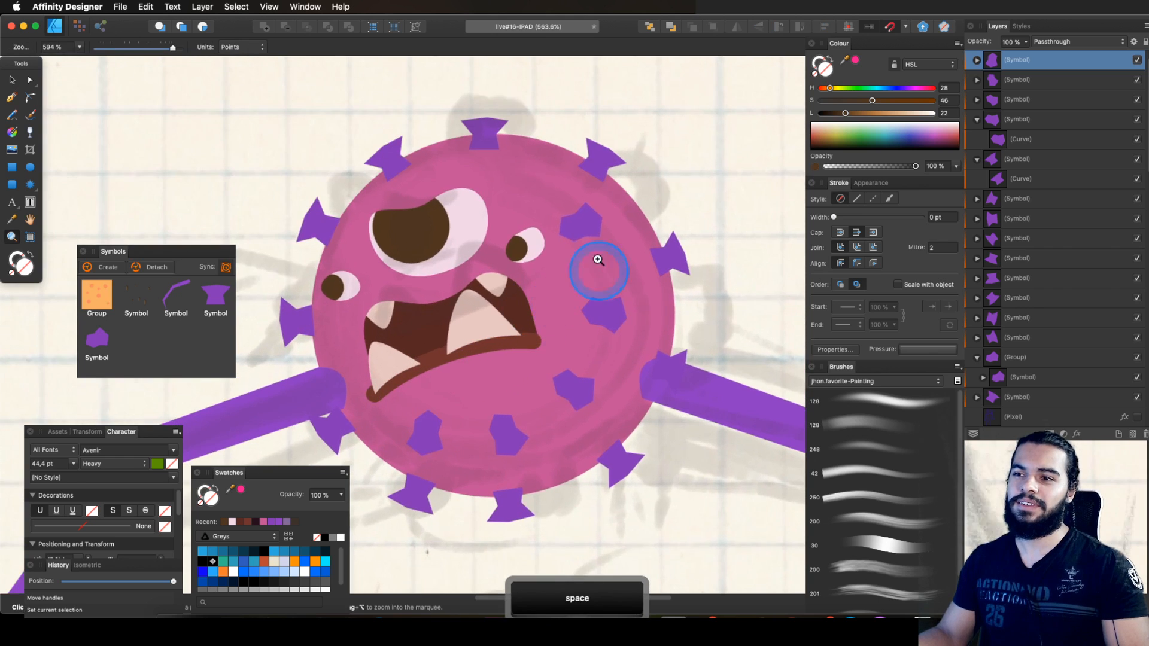
Step: Select the grouped spot at the upper right of the body and adjust its placement
key("v")
key("z")
left_click_drag(547, 225, 579, 234)
key("v")
left_click(579, 234)
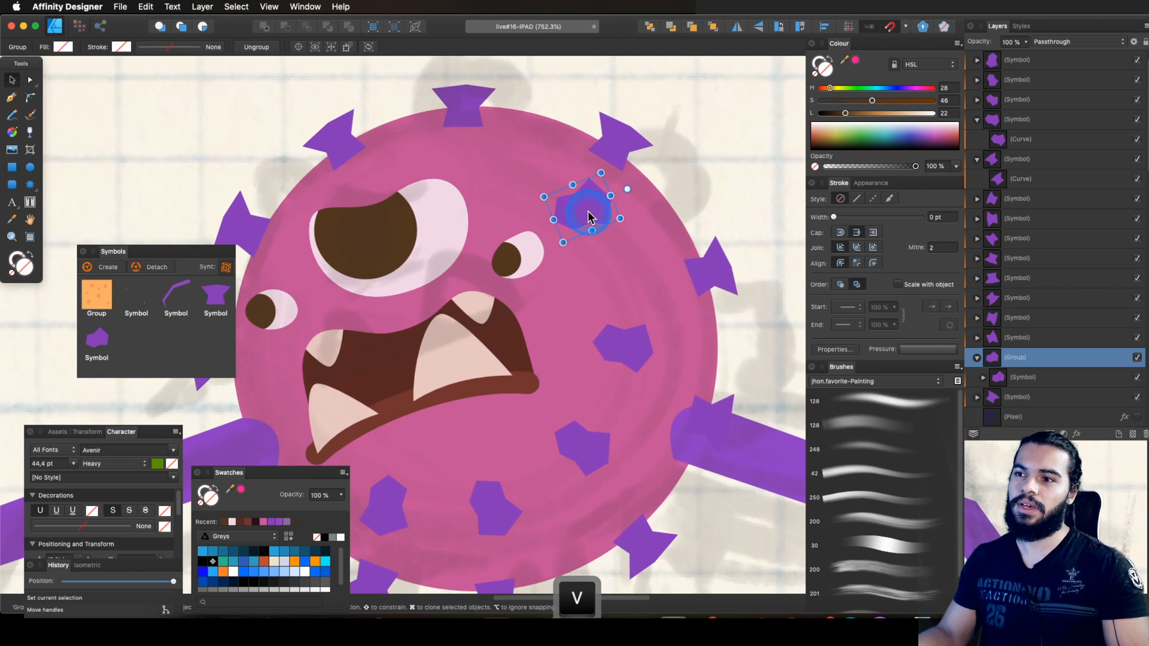
key("z")
left_click_drag(637, 187, 667, 166)
key("v")
left_click_drag(589, 209, 450, 366)
key("z")
key("v")
Step: Reposition and rotate the lower-left spot beneath the mouth
key("z")
left_click(461, 392)
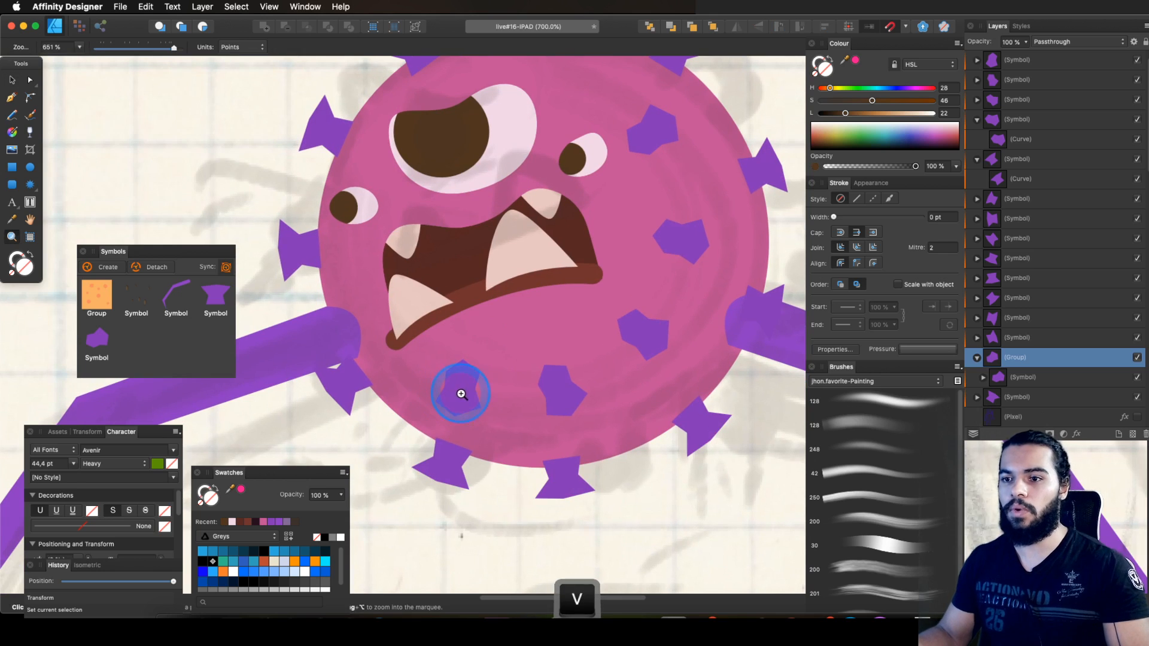
key("v")
left_click(458, 393)
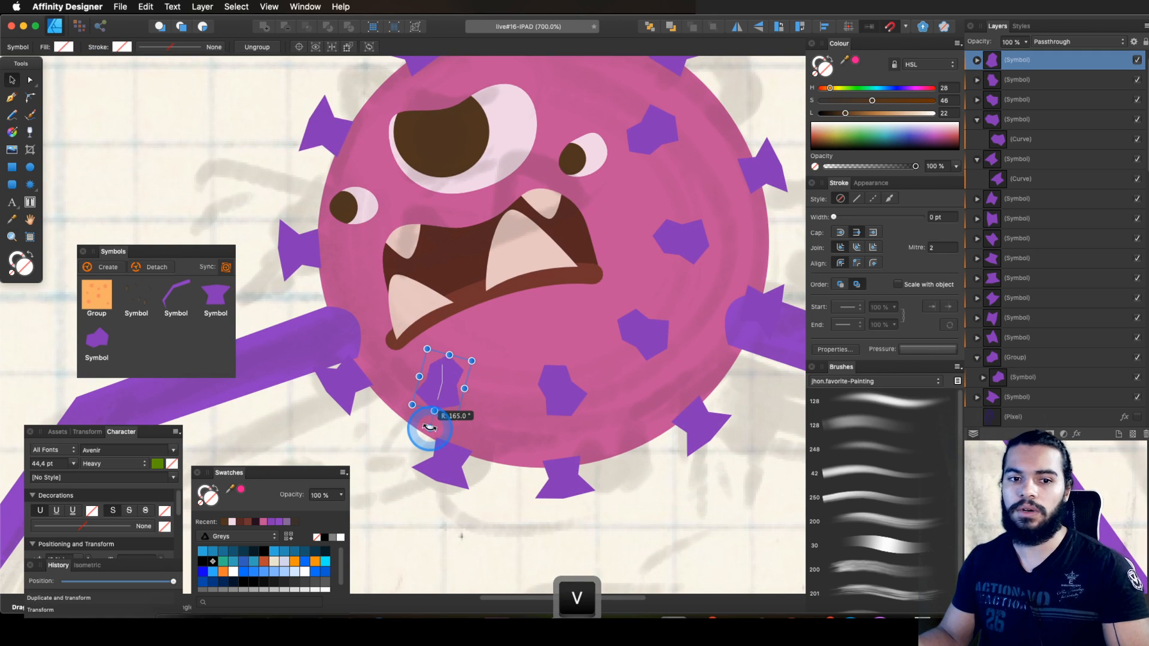
key("z")
left_click_drag(470, 401, 300, 447)
Step: Nudge the grouped upper-right spot toward the body's edge
key("space")
left_click_drag(592, 200, 423, 249)
key("v")
left_click(590, 244)
Step: Review the spotted virus character with the interface panels hidden, then restore them
key("z")
key("Tab")
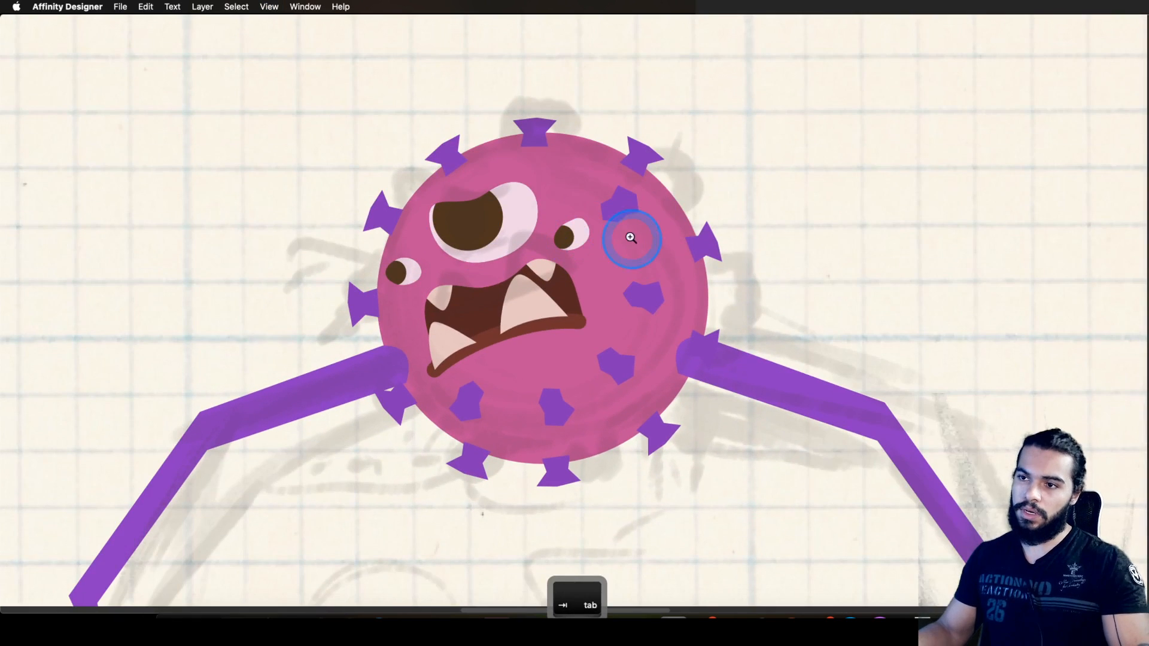
key("space")
mouse_move(648, 248)
left_mouse_down()
mouse_move(656, 217)
mouse_move(656, 231)
mouse_move(636, 231)
left_mouse_up()
key("space")
key("Tab")
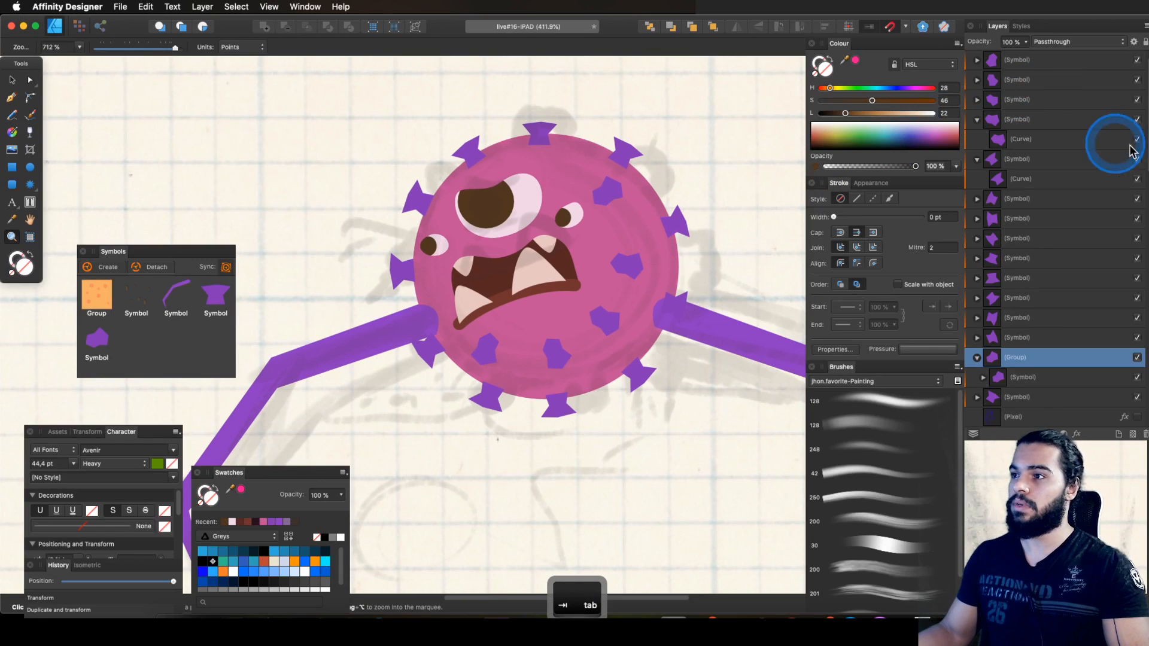
Step: Group all the purple spike and spot symbols together with the grouped spot, and save the document
scroll(1125, 108, "up", 1)
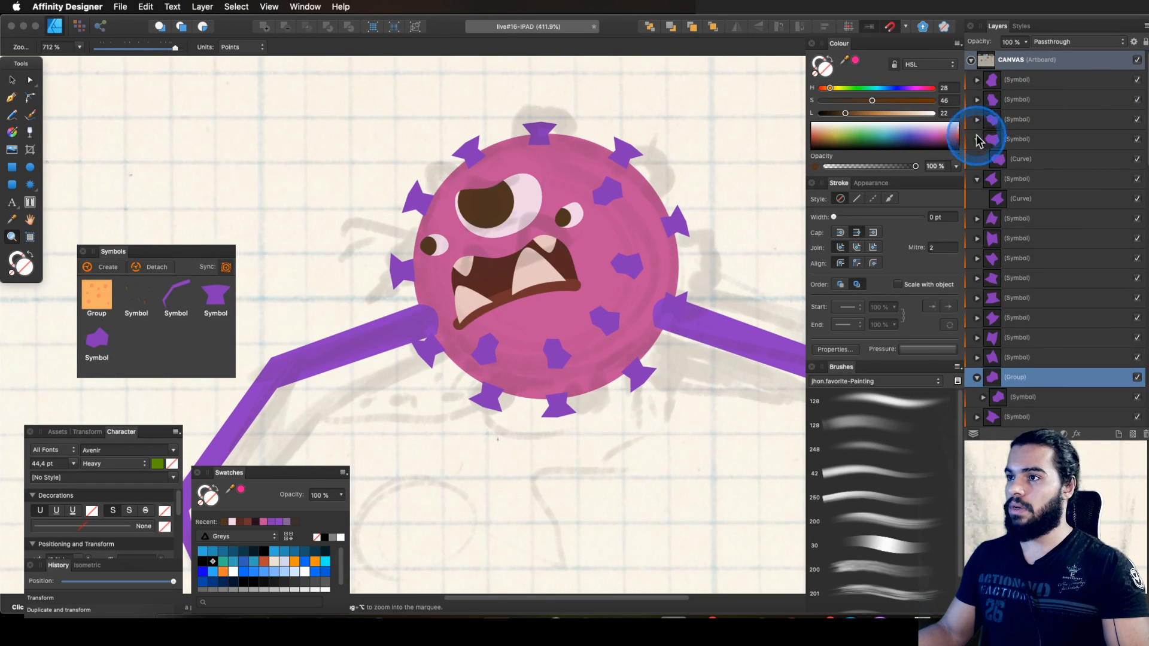
left_click(976, 138)
left_click(976, 159)
left_click(975, 337)
left_click_drag(1025, 84, 995, 335)
left_click(1015, 358, "shift")
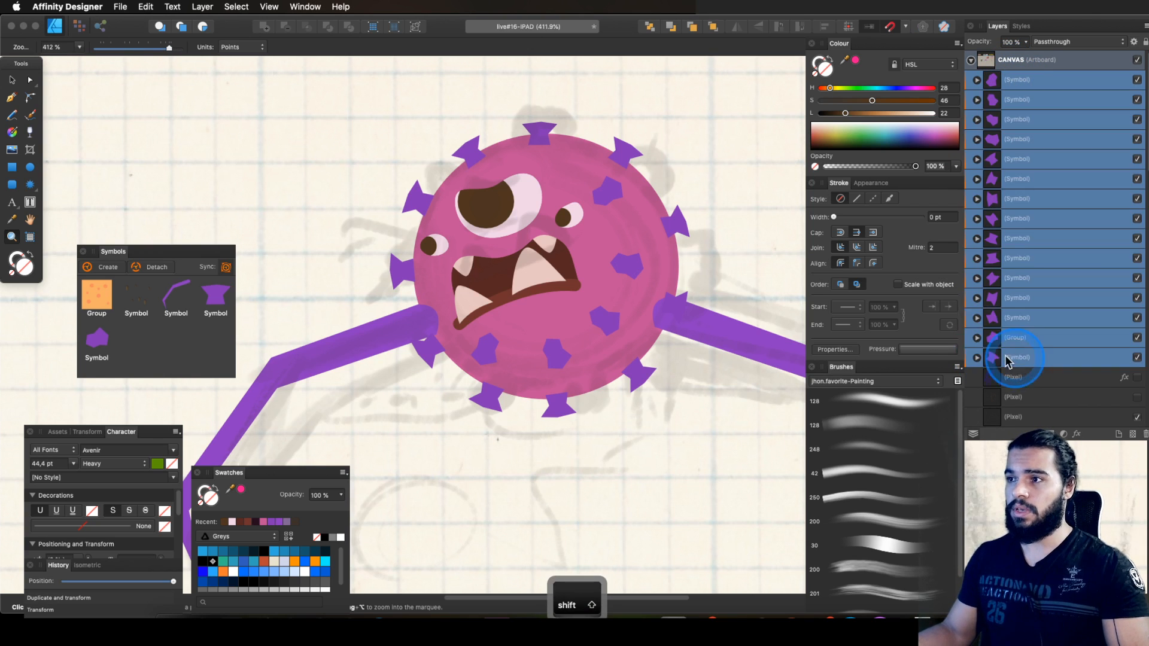
left_click(181, 24)
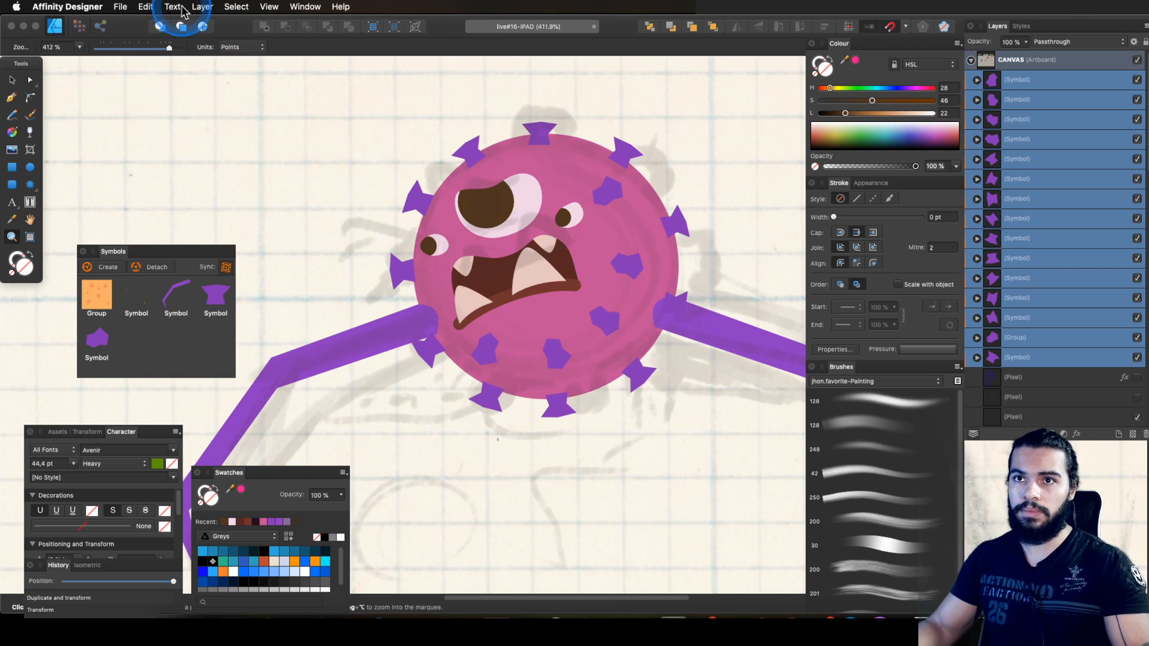
left_click(202, 7)
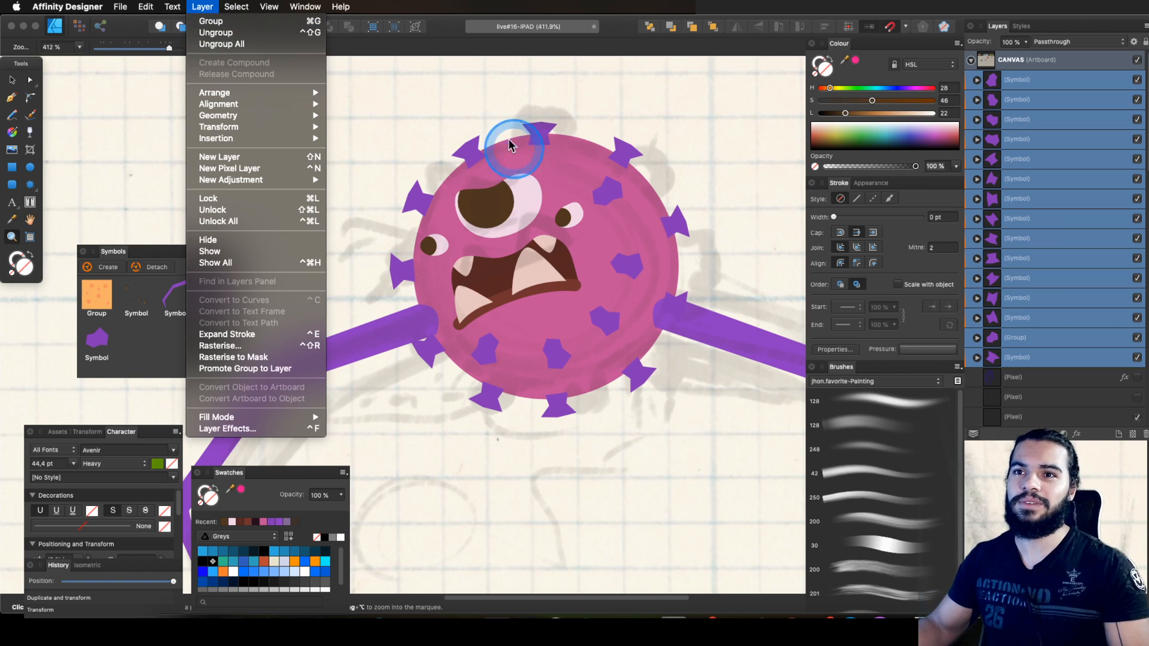
left_click(216, 22)
key("super+s")
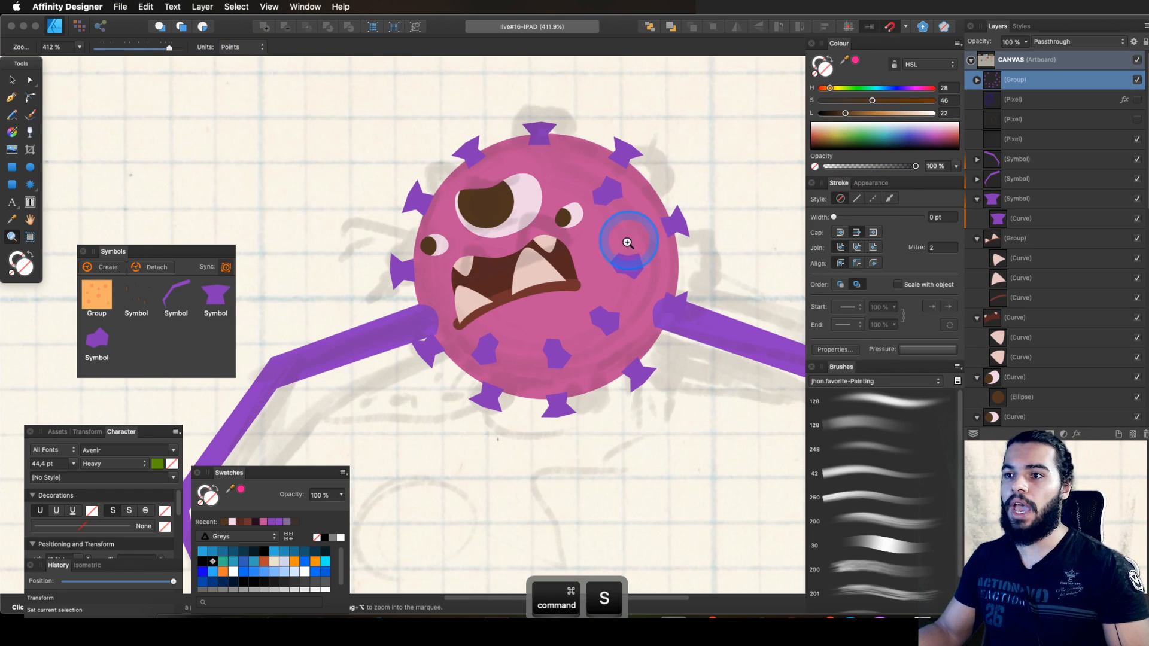
Step: Shift the grouped spikes and spots slightly on the body, and undo the last adjustment
key("v")
left_click_drag(626, 287, 633, 263)
key("super+z")
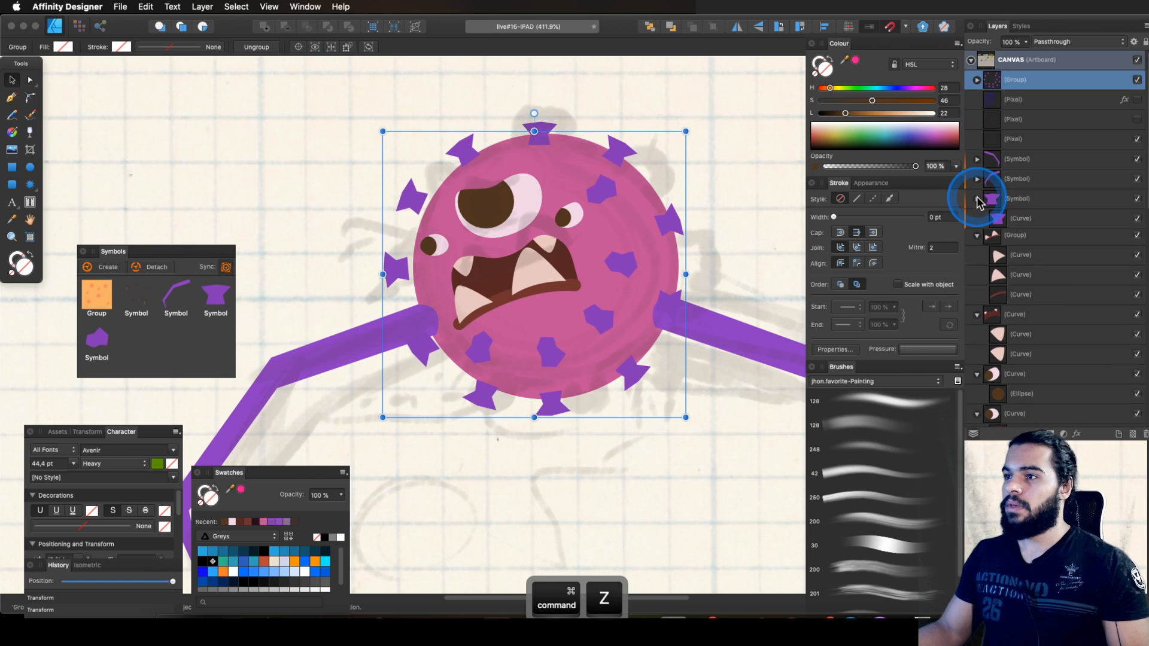
Step: Collapse the enemy's expanded symbol, mouth group and curve layers in the layer stack
left_click(978, 199)
left_click(1014, 179)
left_click(977, 218)
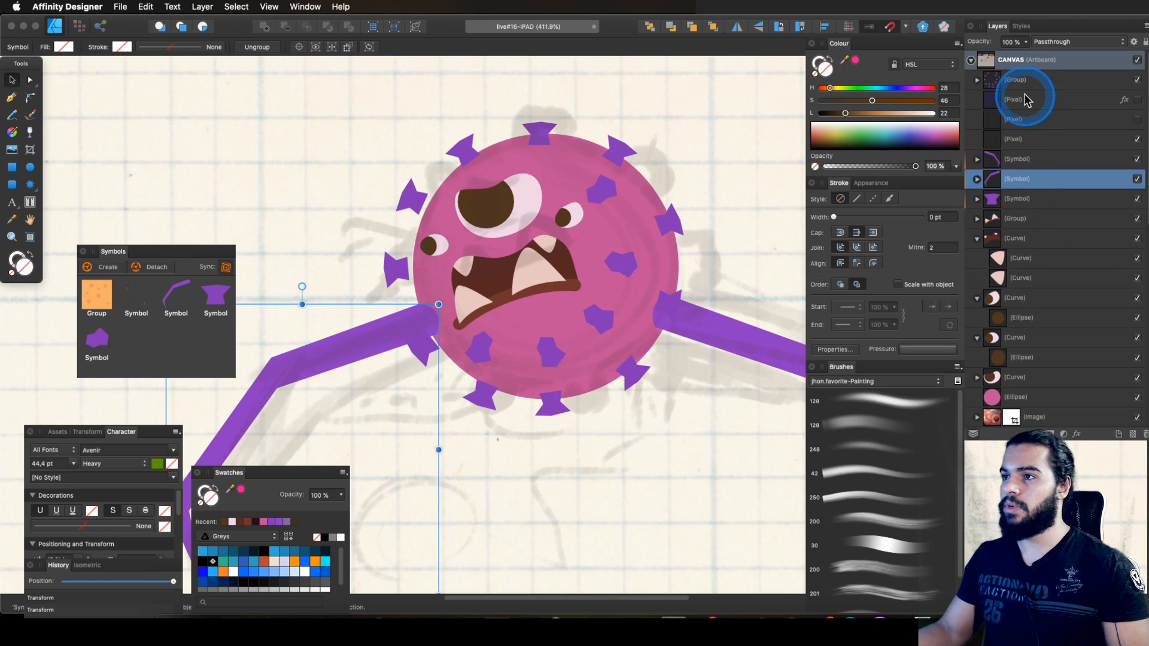
left_click(1019, 80)
left_click(977, 238)
left_click(978, 258)
left_click(978, 282)
left_click(1013, 317, "shift")
key("z")
left_click_drag(730, 284, 616, 268)
key("v")
key("super+z")
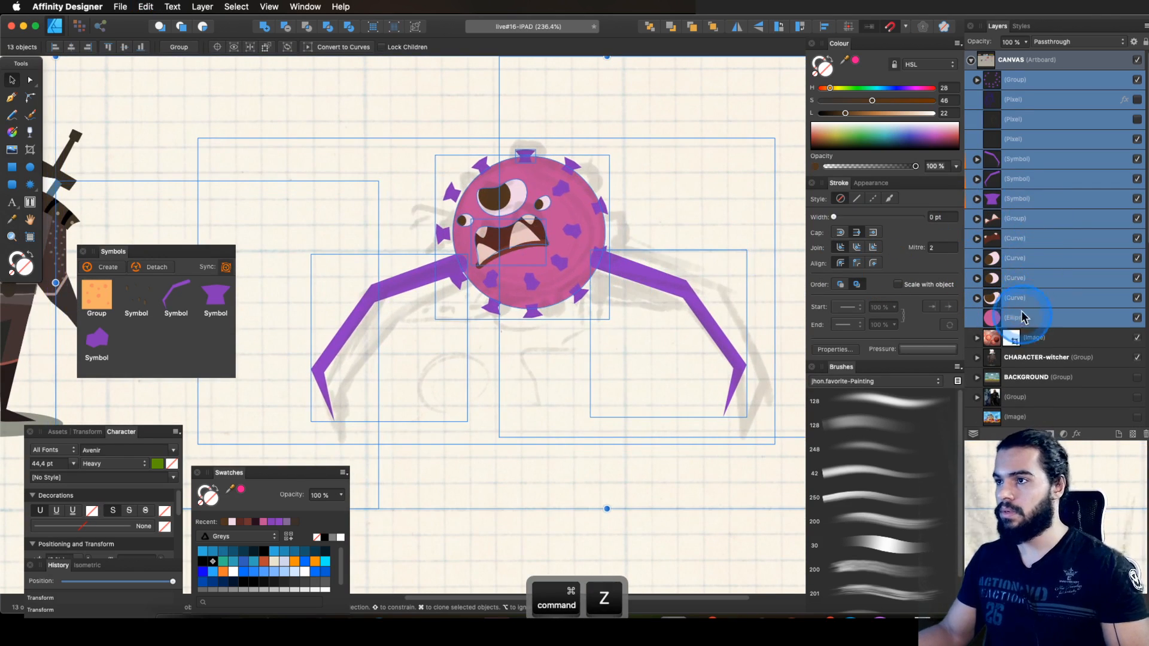
left_click(1013, 137)
left_click(1017, 159)
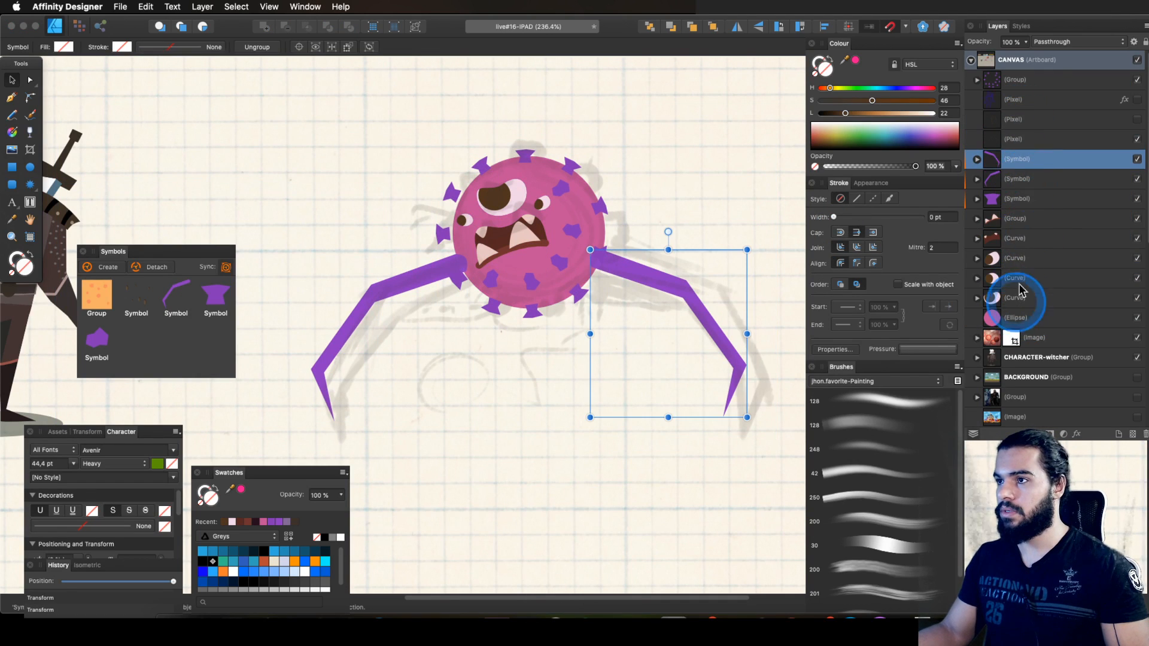
Step: Move the spikes-and-spots group directly above the leg symbols and group all the enemy's parts, down to the body ellipse
left_click_drag(1021, 80, 1004, 162)
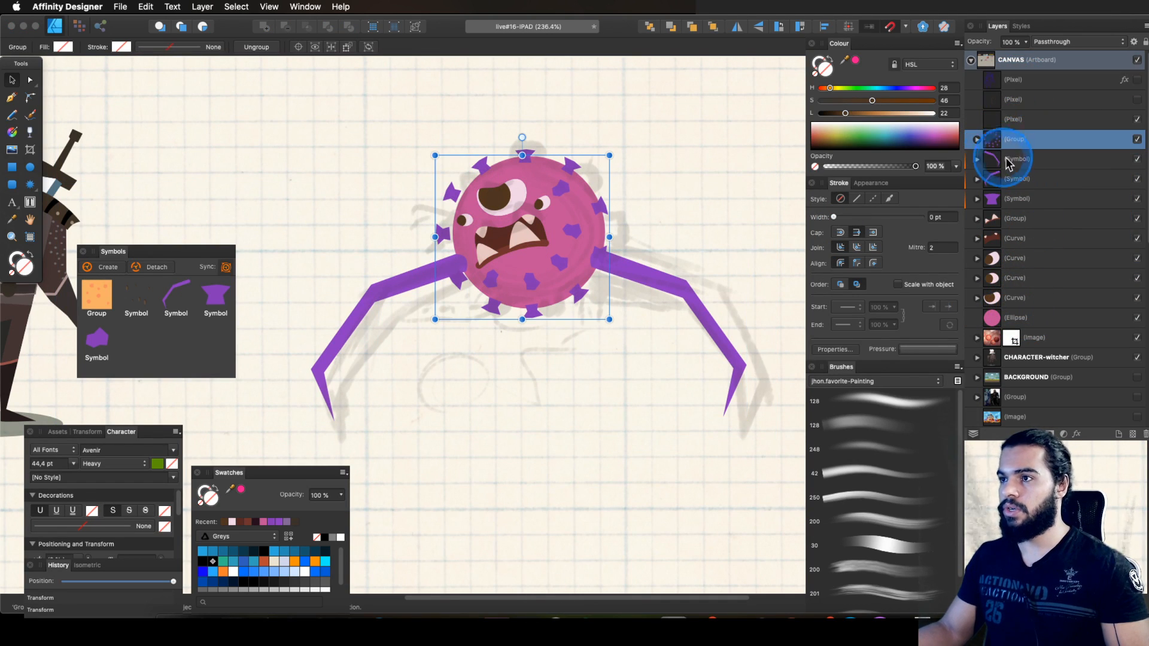
left_click(1020, 317, "shift")
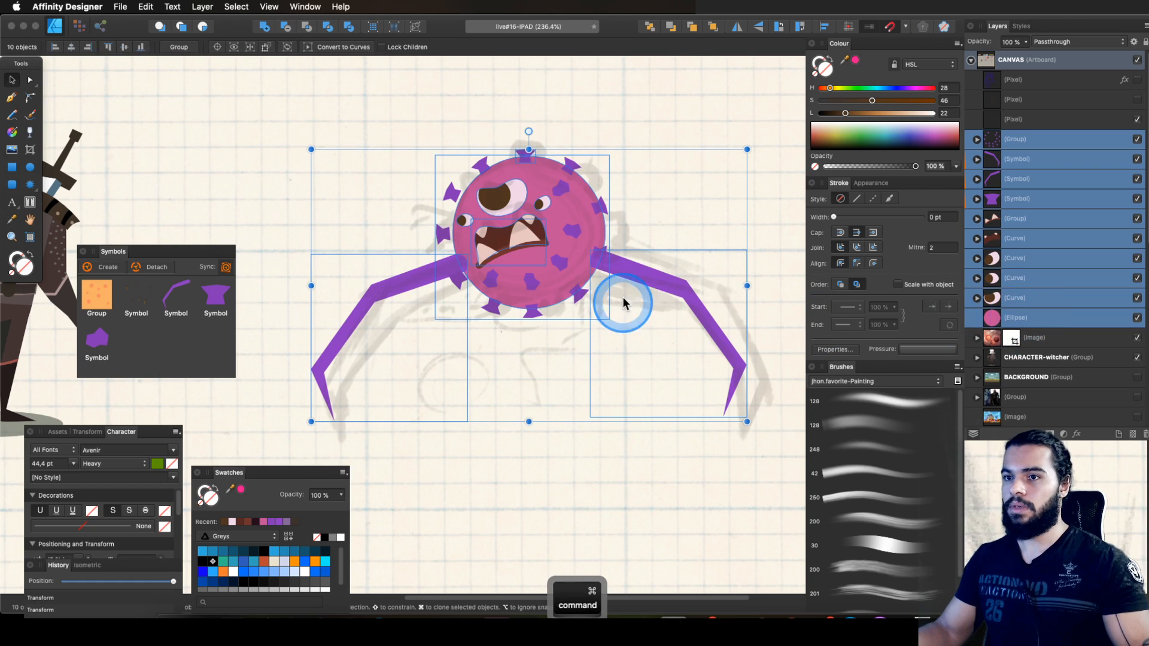
key("super+g")
Step: Examine the grouped enemy beside the witcher character and check the layers nested in its group
key("z")
key("space")
left_click_drag(649, 278, 422, 333)
key("space")
key("z")
left_click(977, 140)
key("space")
key("v")
key("z")
left_click_drag(613, 297, 638, 283)
key("space")
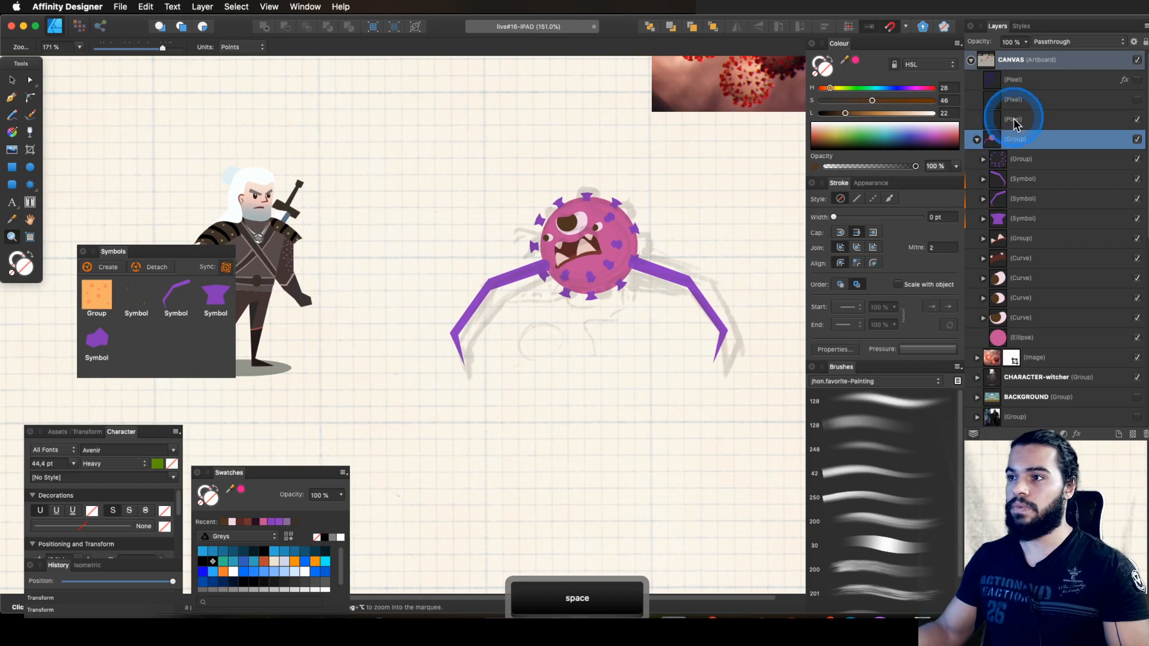
left_click(977, 140)
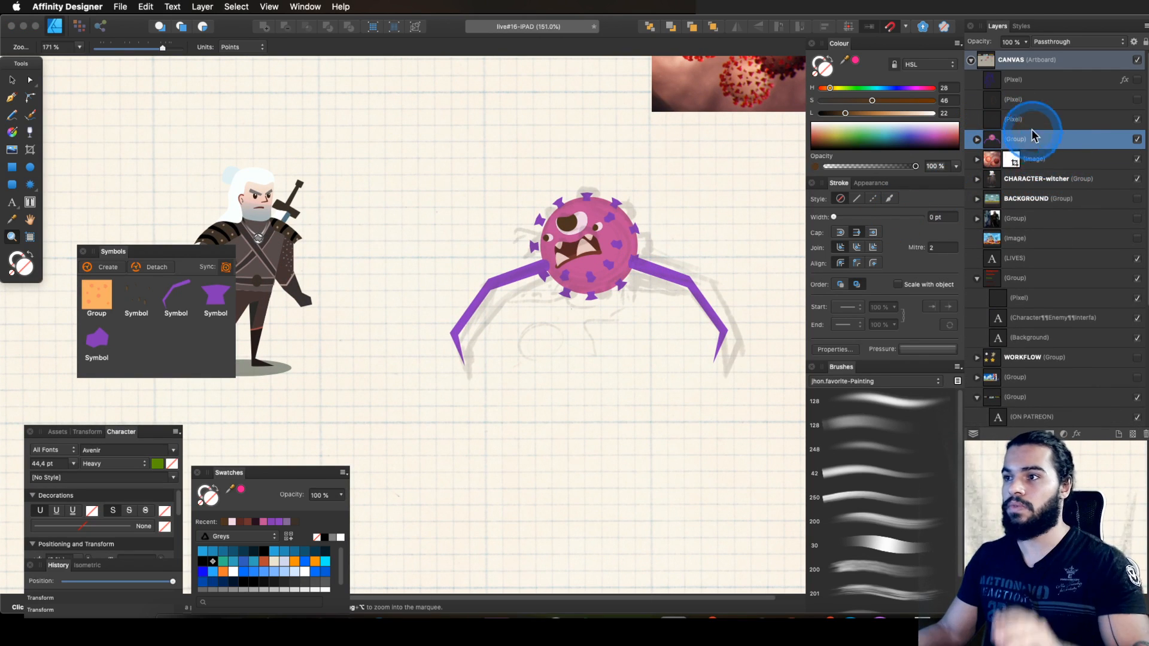
Step: Rename the enemy's group as ENEMY
key("Caps_Lock")
double_click(1015, 139)
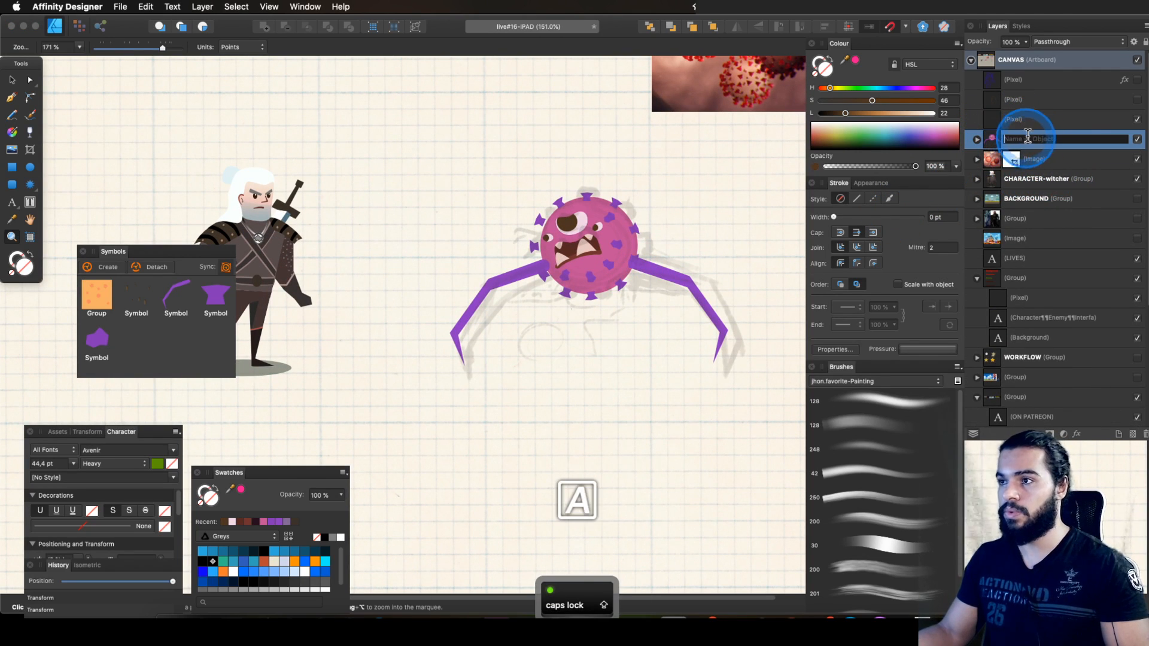
type("ENEMY")
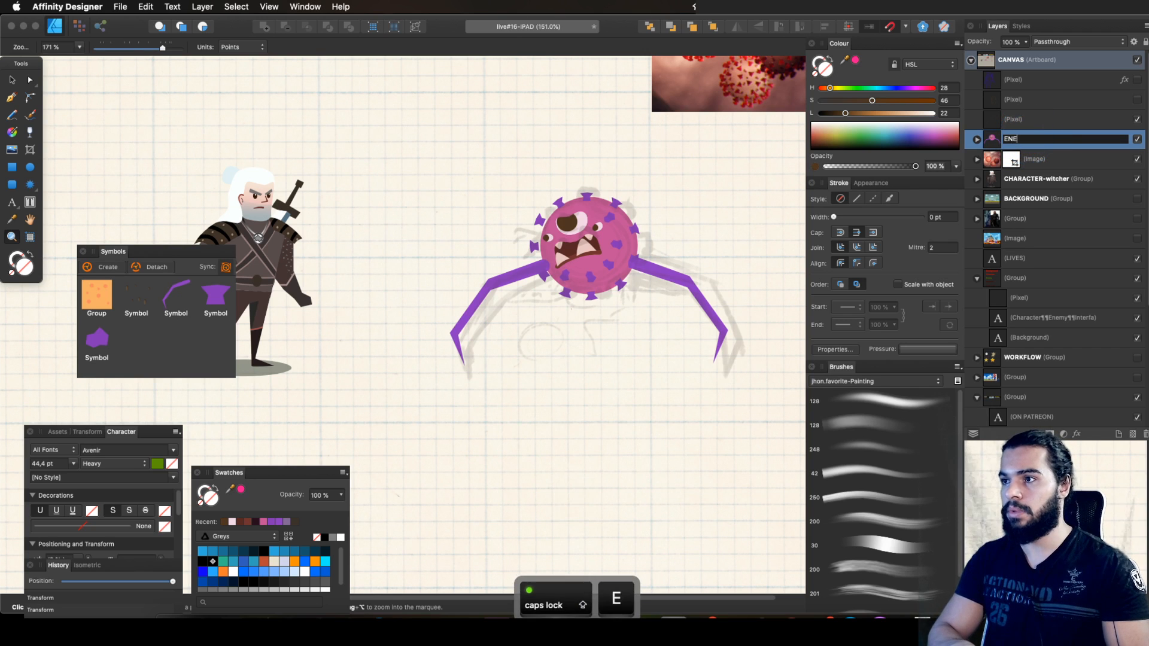
key("Return")
left_click(679, 285)
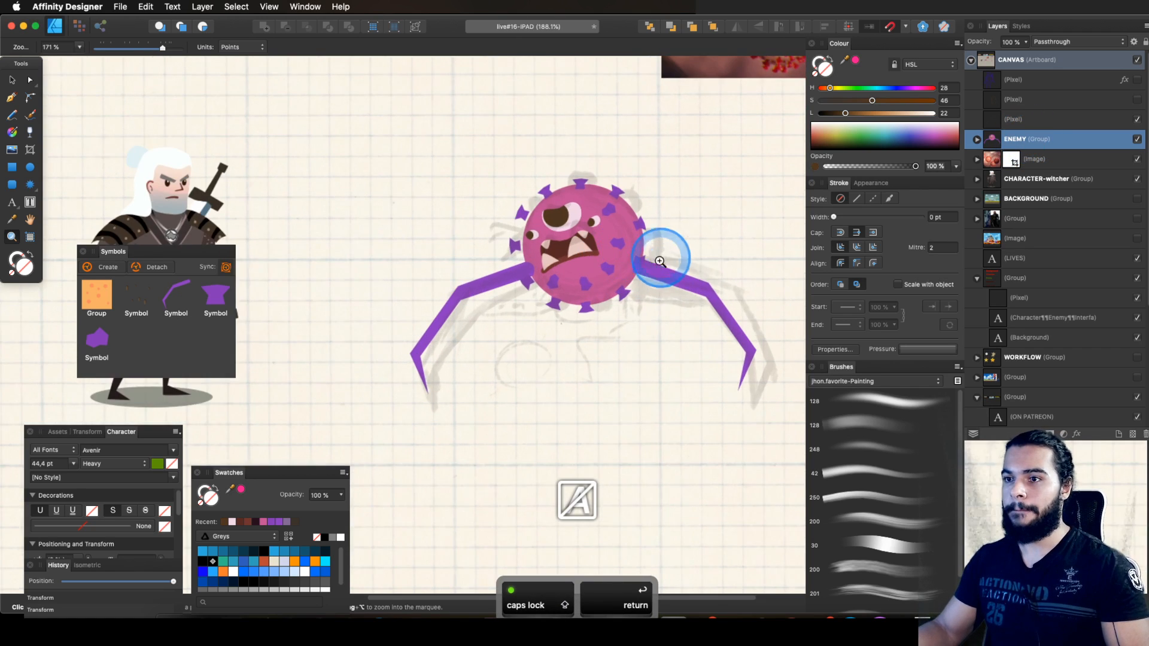
key("space")
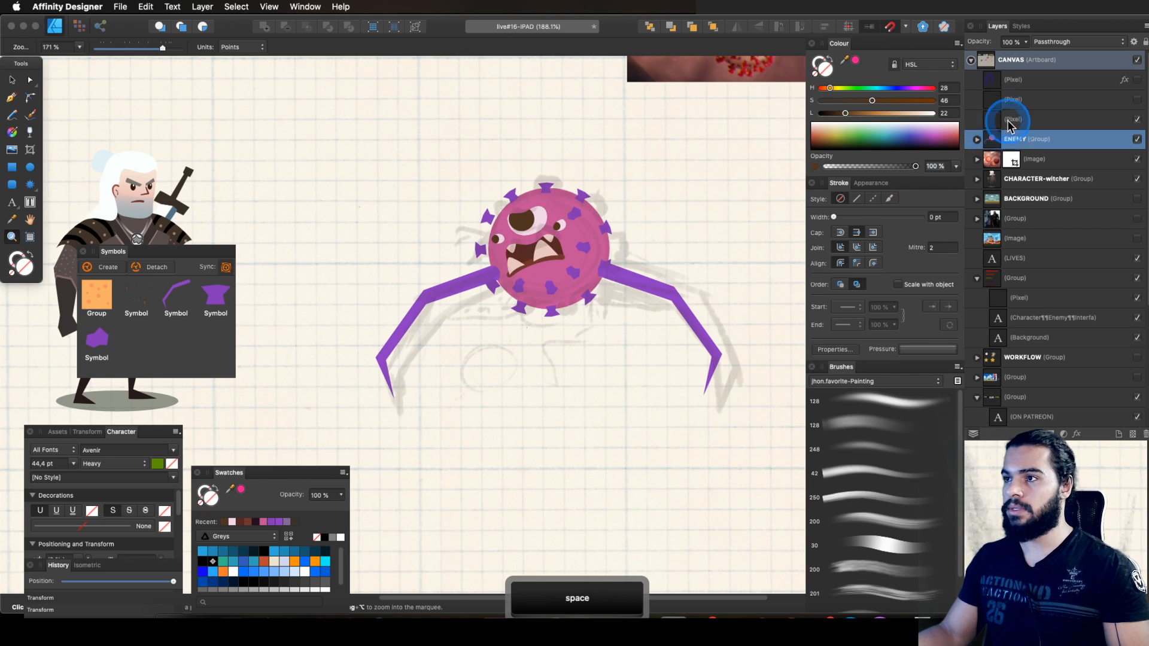
Step: Move the pencil sketch off to the right of the enemy artwork and raise its layer opacity to 100%
left_click(1092, 120)
key("v")
mouse_move(614, 249)
left_mouse_down()
mouse_move(717, 259)
mouse_move(626, 234)
left_mouse_up()
key("space")
mouse_move(626, 234)
left_mouse_down()
mouse_move(657, 259)
mouse_move(707, 265)
left_mouse_up()
key("space")
left_click_drag(720, 267, 641, 267)
left_click_drag(642, 267, 669, 261)
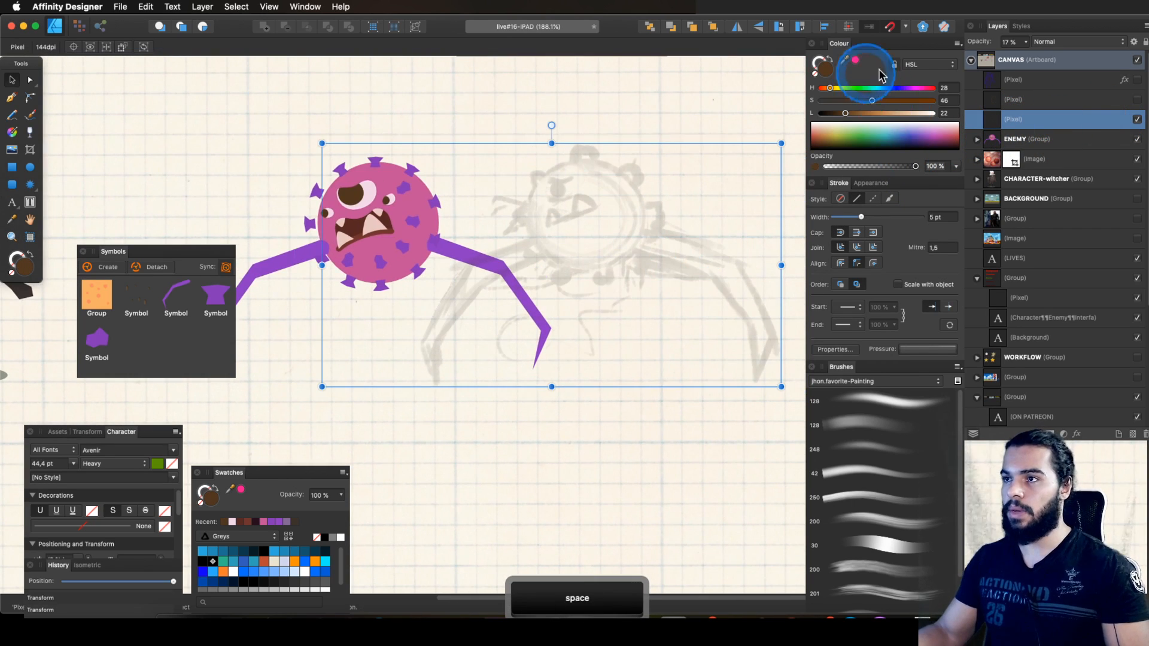
left_click_drag(1033, 47, 1108, 53)
left_click_drag(603, 225, 660, 237)
Step: Compare the coloured enemy artwork with the original pencil sketch beside it
key("z")
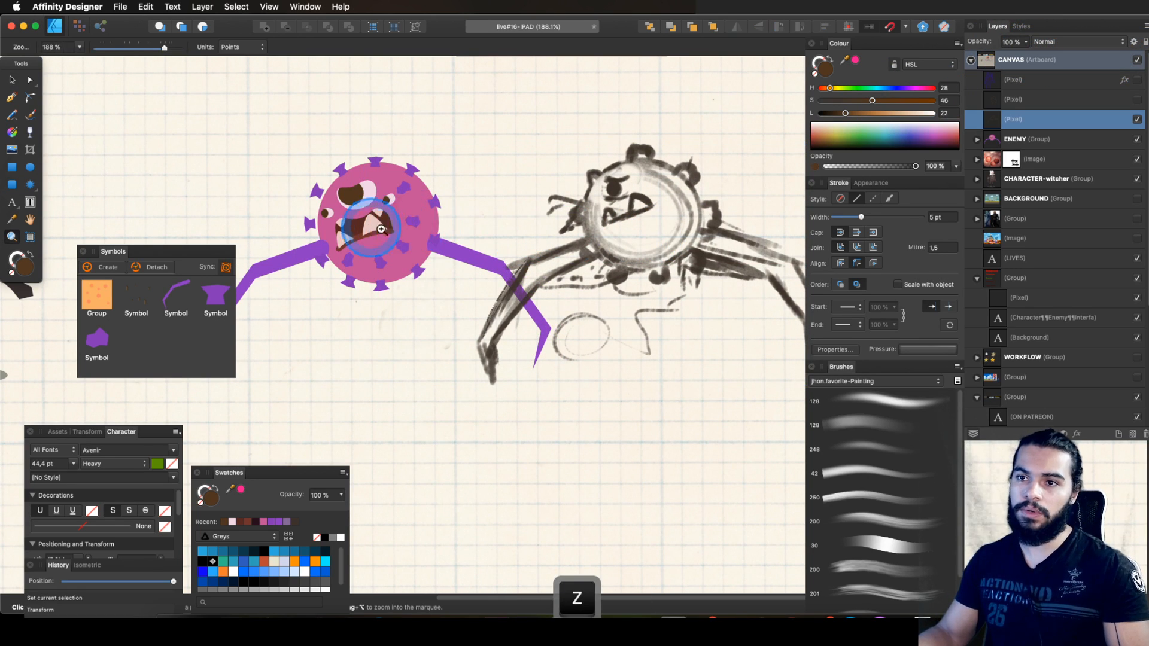
left_click_drag(368, 237, 388, 231)
key("space")
left_click_drag(388, 230, 421, 256)
left_click_drag(421, 256, 341, 274)
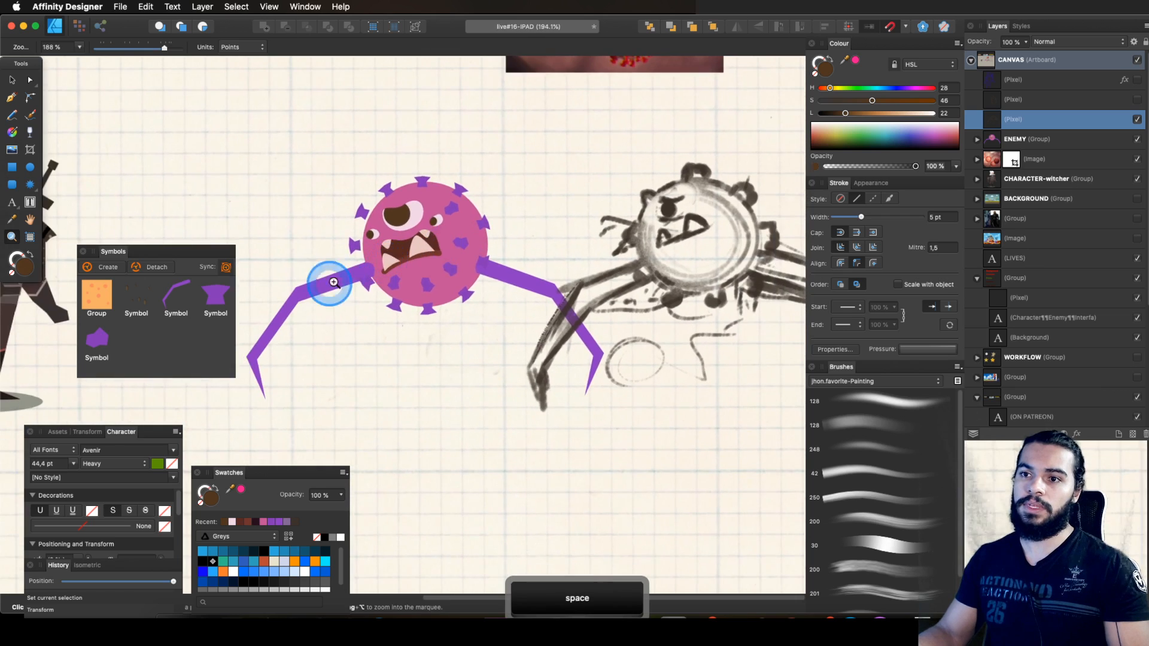
left_click_drag(461, 249, 436, 269)
key("space")
left_click_drag(436, 270, 480, 277)
left_click_drag(490, 259, 486, 232)
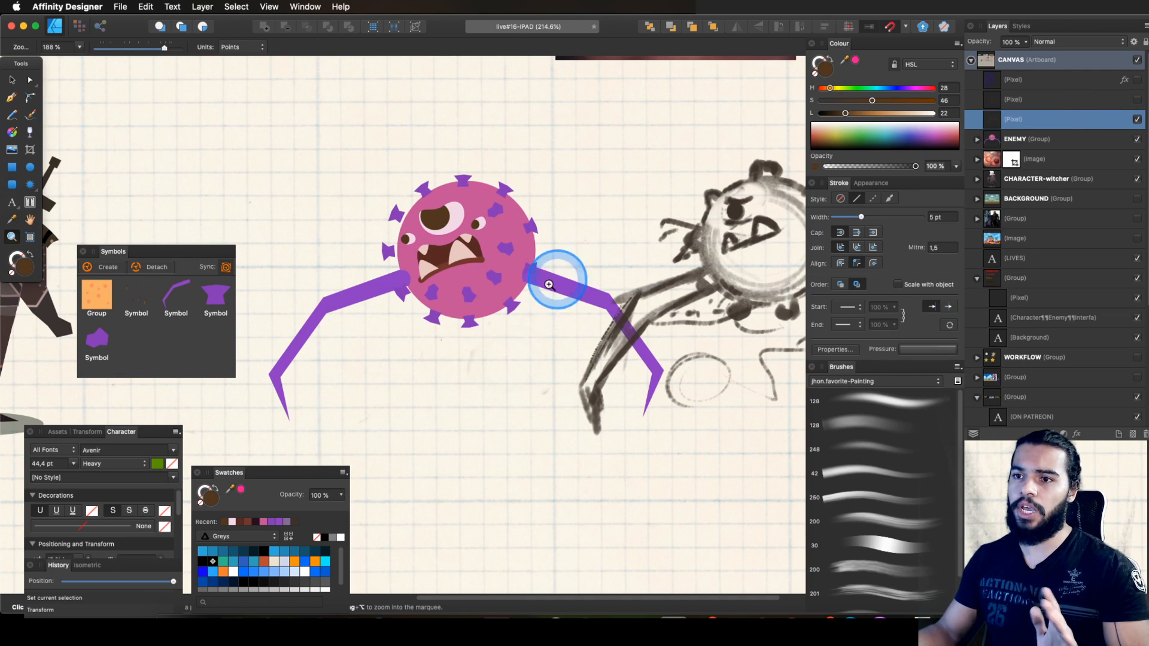
left_click_drag(507, 215, 482, 226)
Step: Hide the sketch layer and move the three spikes along the body's left edge inward to overlap the body
left_click(1137, 120)
key("z")
left_click(479, 229)
key("v")
left_click(466, 223, "super")
key("z")
key("v")
left_click(440, 161)
double_click(367, 223)
left_click_drag(366, 222, 379, 225)
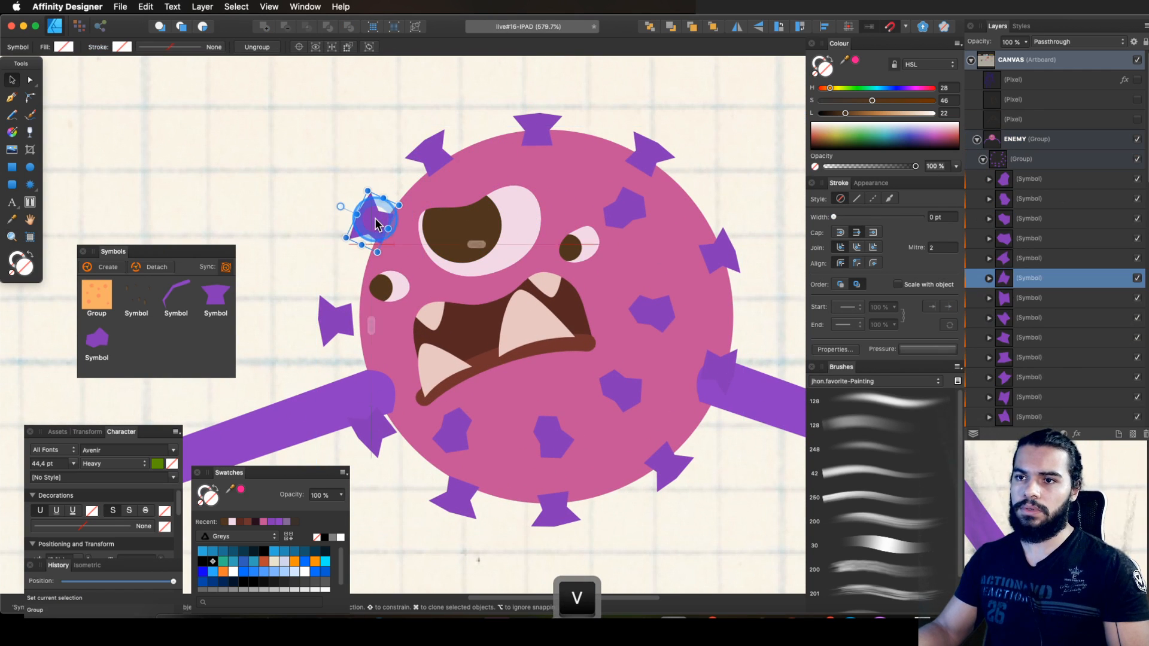
left_click_drag(343, 323, 360, 322)
left_click_drag(377, 432, 390, 435)
key("v")
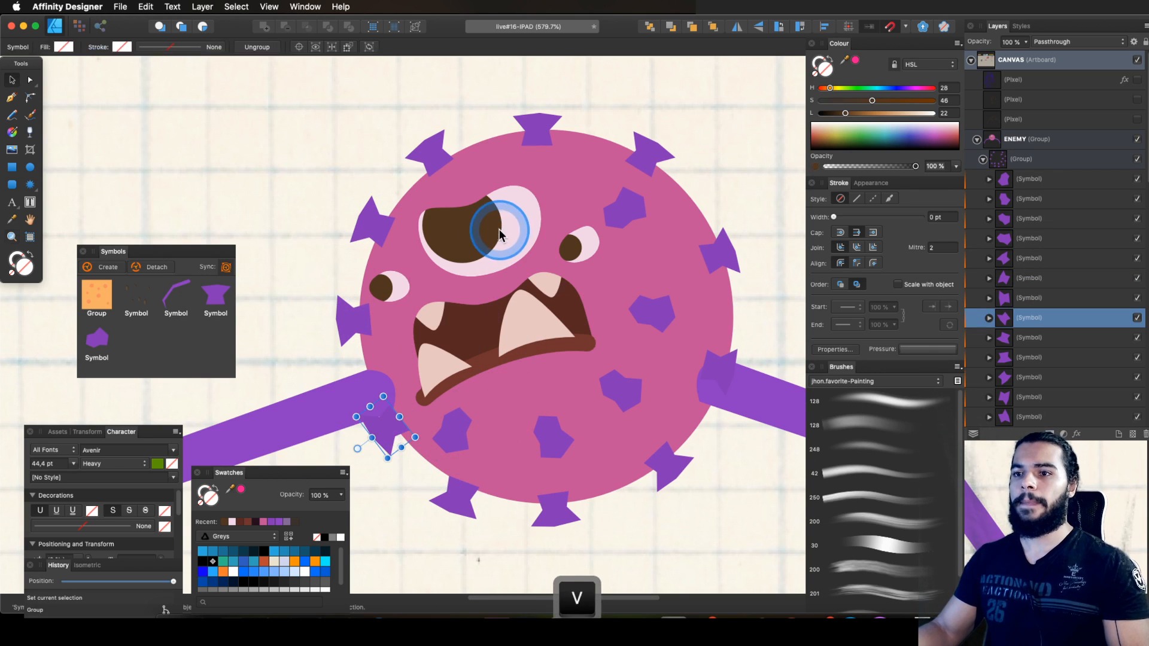
Step: Add a white circular highlight inside the large eye, overlapping the upper right of its pupil, with fill lightness 100
left_click(478, 232, "super")
key("z")
left_click_drag(478, 232, 547, 287)
key("space")
left_click(30, 167)
left_click_drag(845, 113, 964, 122)
key("z")
mouse_move(607, 217)
left_mouse_down()
mouse_move(379, 291)
mouse_move(362, 308)
left_mouse_up()
key("super+z")
key("z")
left_click_drag(570, 251, 511, 236)
key("space")
left_click_drag(511, 236, 488, 174)
key("z")
left_click_drag(579, 172, 620, 174)
key("b")
key("v")
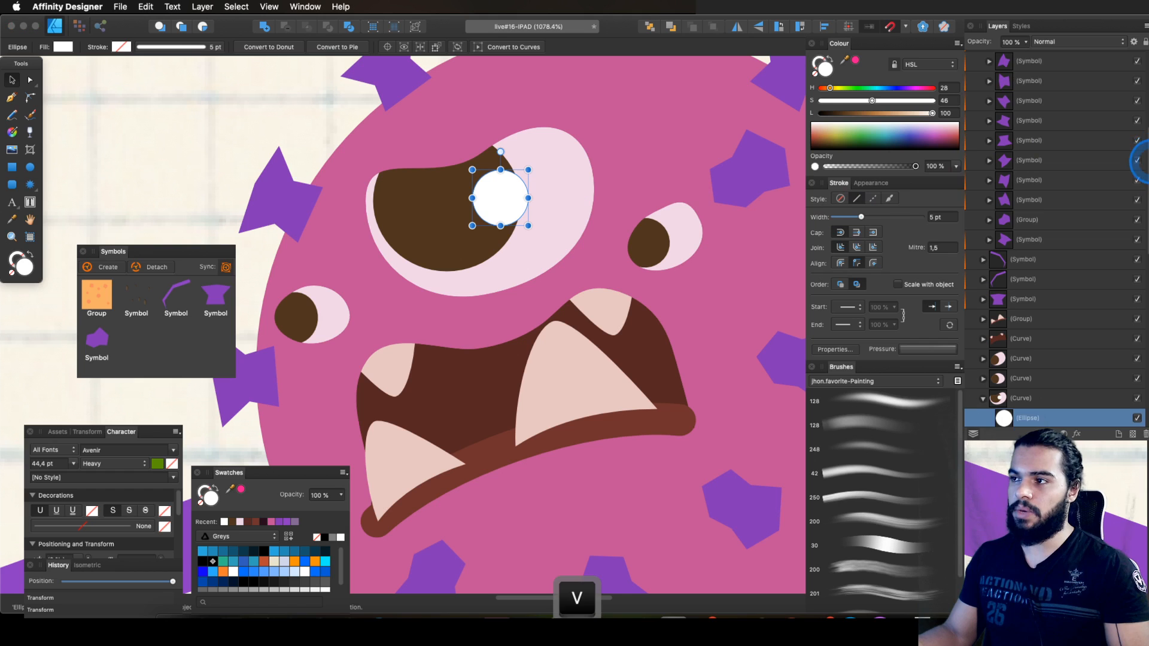
scroll(1138, 160, "down", 1)
key("z")
left_click_drag(501, 185, 474, 213)
key("v")
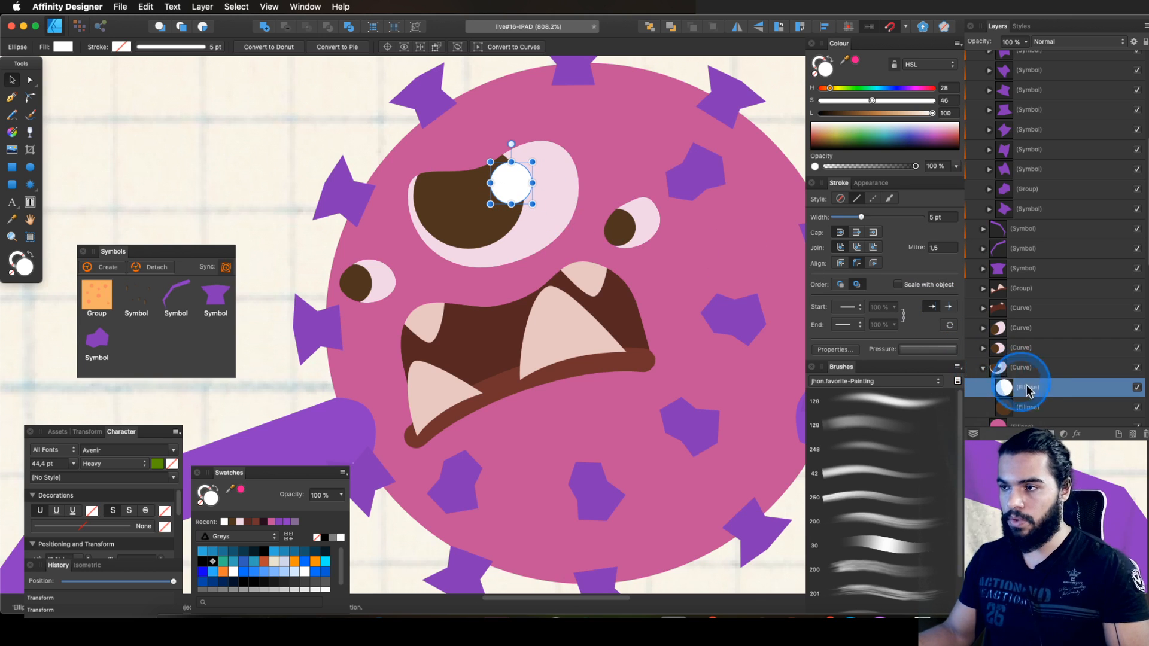
Step: Draw a small white circular highlight on the pupil of the small left eye
left_click(1034, 349)
left_click(1024, 327)
left_click(1026, 348)
left_click(1025, 328)
key("z")
left_click(419, 286)
key("v")
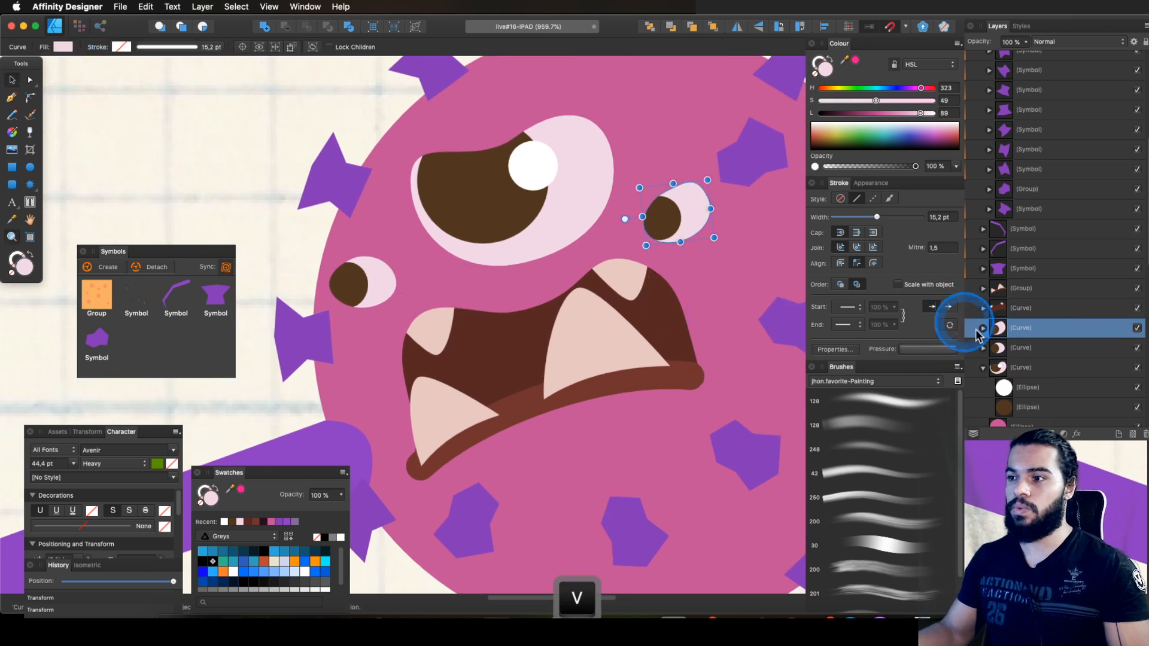
left_click(1022, 341)
left_click(1021, 328)
left_click(1024, 348)
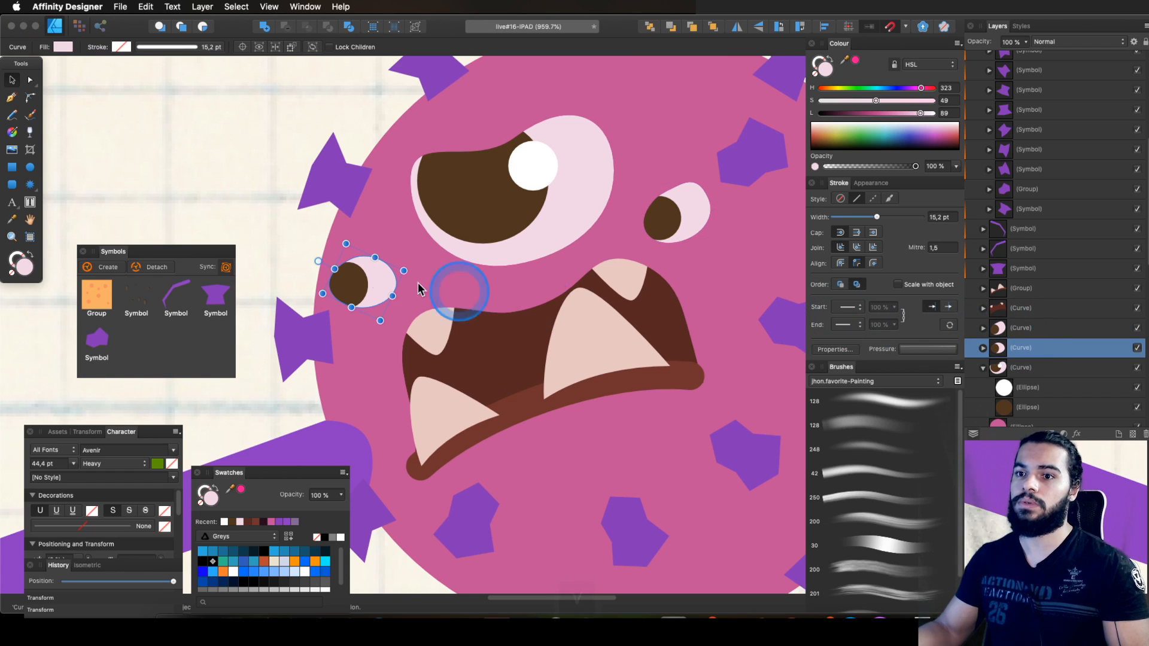
key("z")
left_click_drag(347, 266, 498, 265)
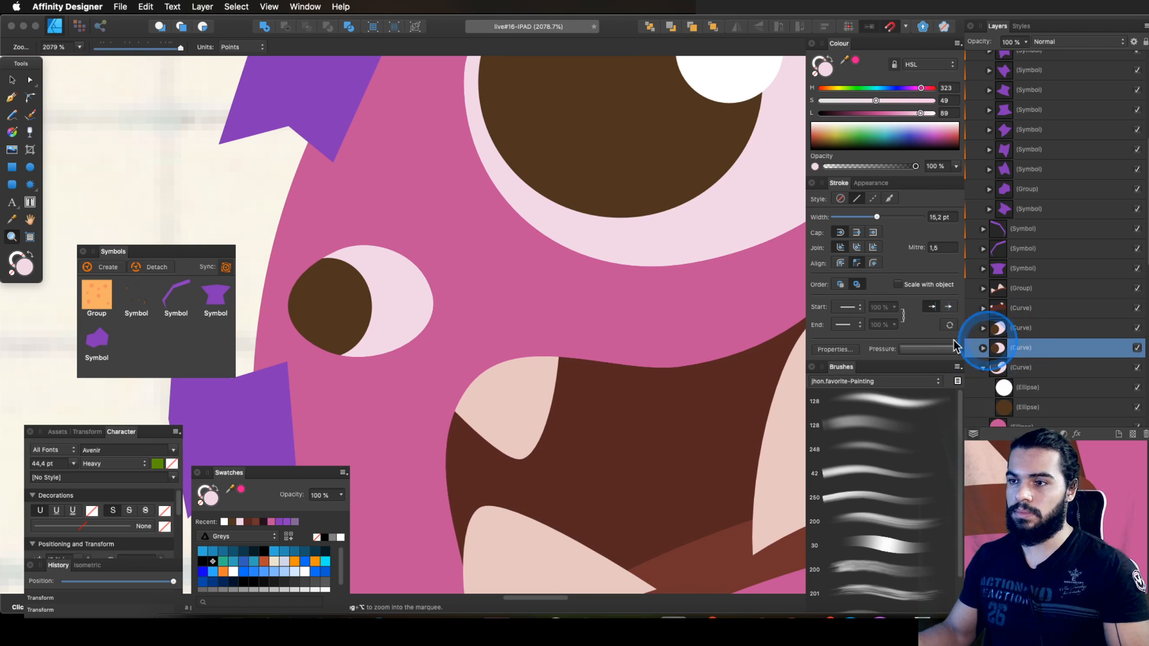
key("v")
left_click_drag(410, 295, 436, 303)
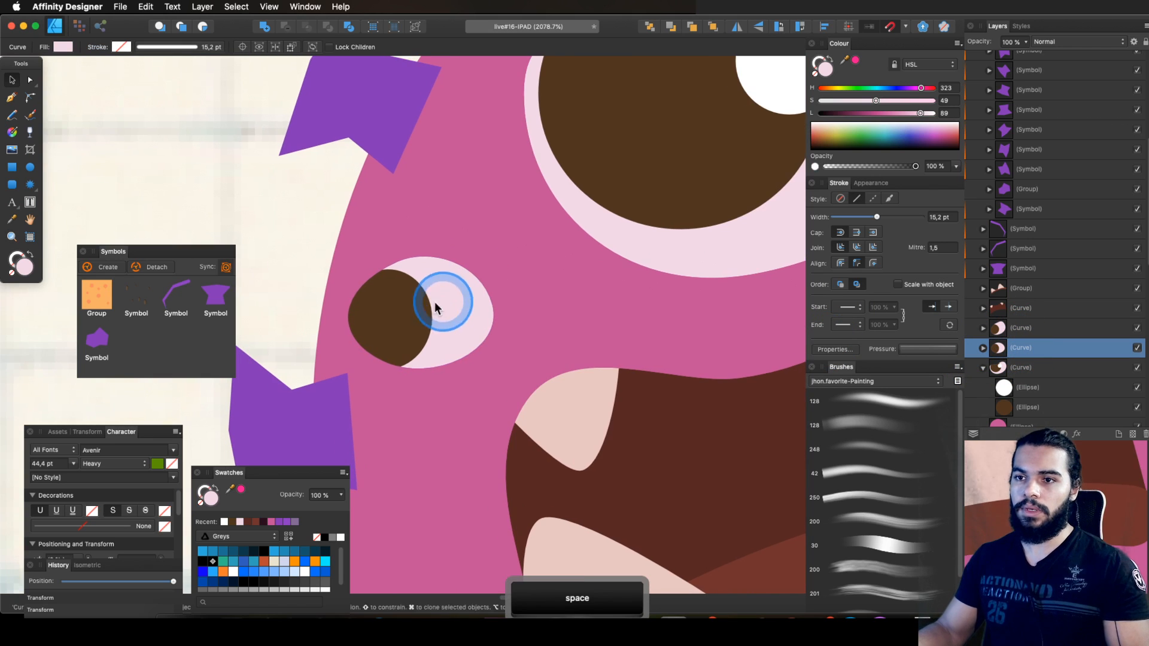
left_click(30, 166)
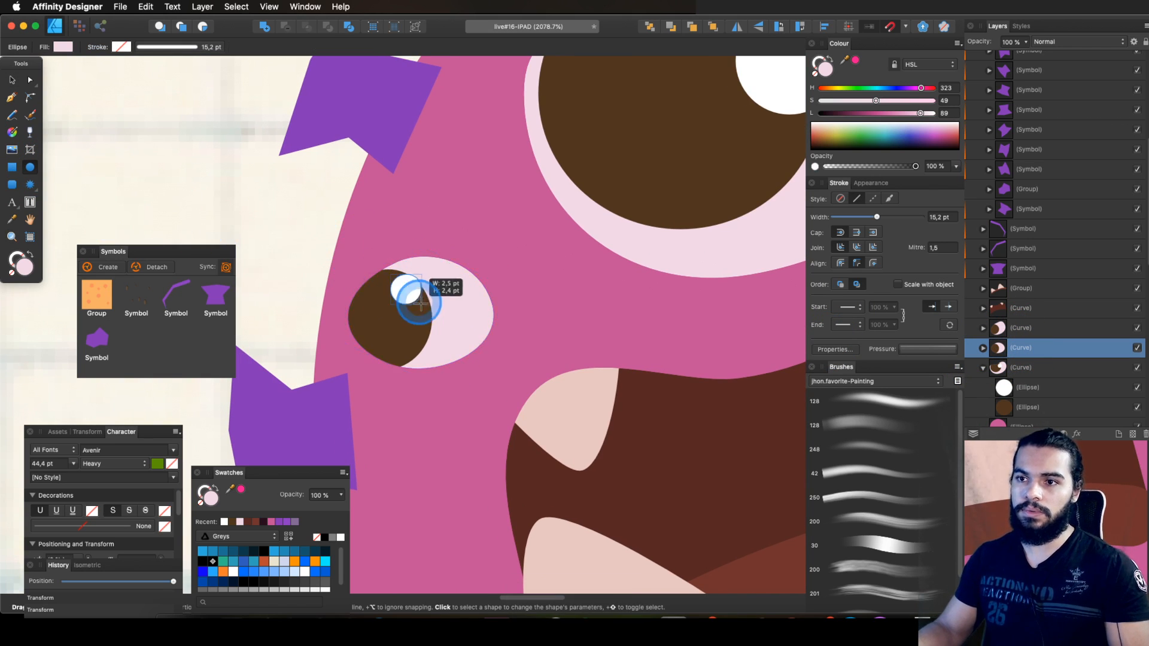
left_click_drag(439, 319, 527, 346)
Step: Draw a matching white circular highlight on the pupil of the small right eye
key("z")
key("v")
key("z")
left_click(449, 319)
key("v")
key("z")
key("space")
left_click_drag(526, 346, 399, 357)
left_click_drag(618, 255, 634, 243)
key("space")
left_click_drag(634, 242, 631, 292)
key("v")
left_click(587, 295)
key("z")
key("space")
left_click_drag(631, 292, 589, 309)
left_click(30, 167)
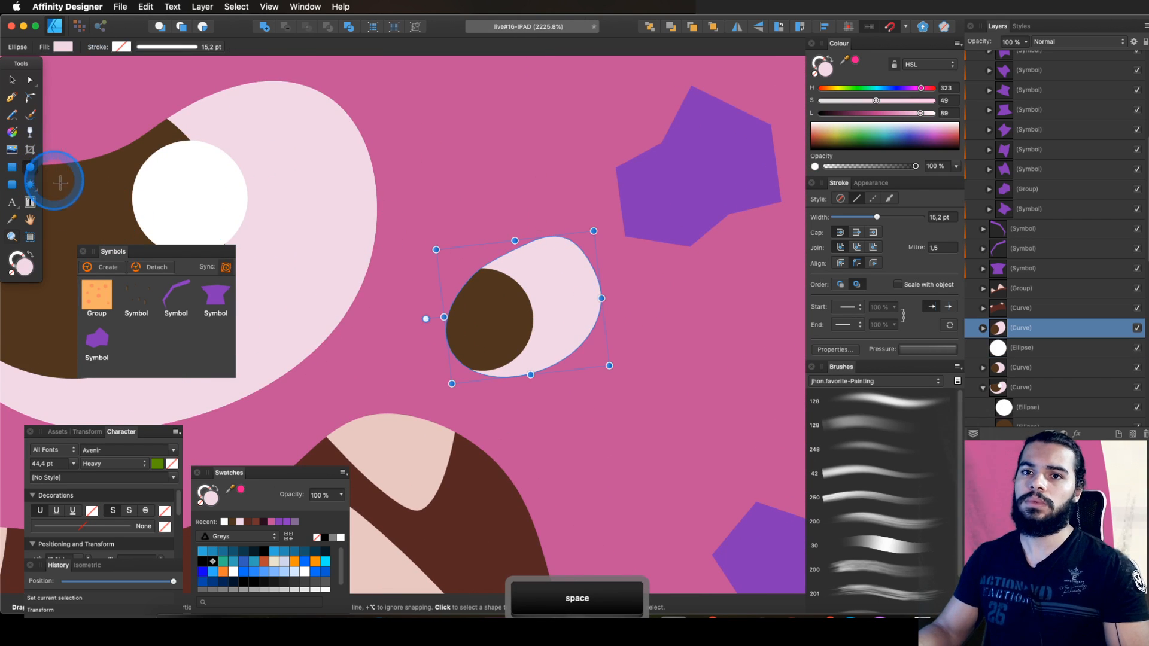
mouse_move(503, 276)
left_mouse_down()
mouse_move(546, 303)
mouse_move(546, 322)
left_mouse_up()
Step: Review the enemy's whole face and body with the highlights in all three eyes
key("z")
left_click_drag(639, 318, 366, 339)
key("space")
left_click_drag(367, 338, 372, 294)
left_click_drag(646, 318, 587, 322)
key("space")
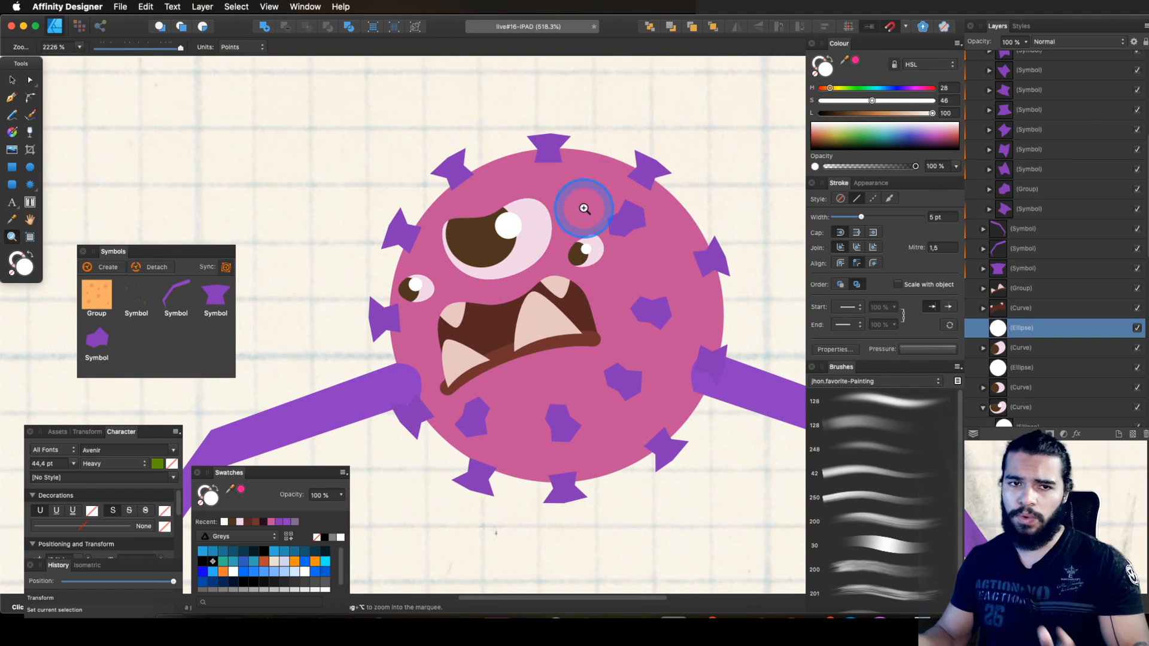
key("space")
left_click_drag(675, 193, 665, 178)
key("v")
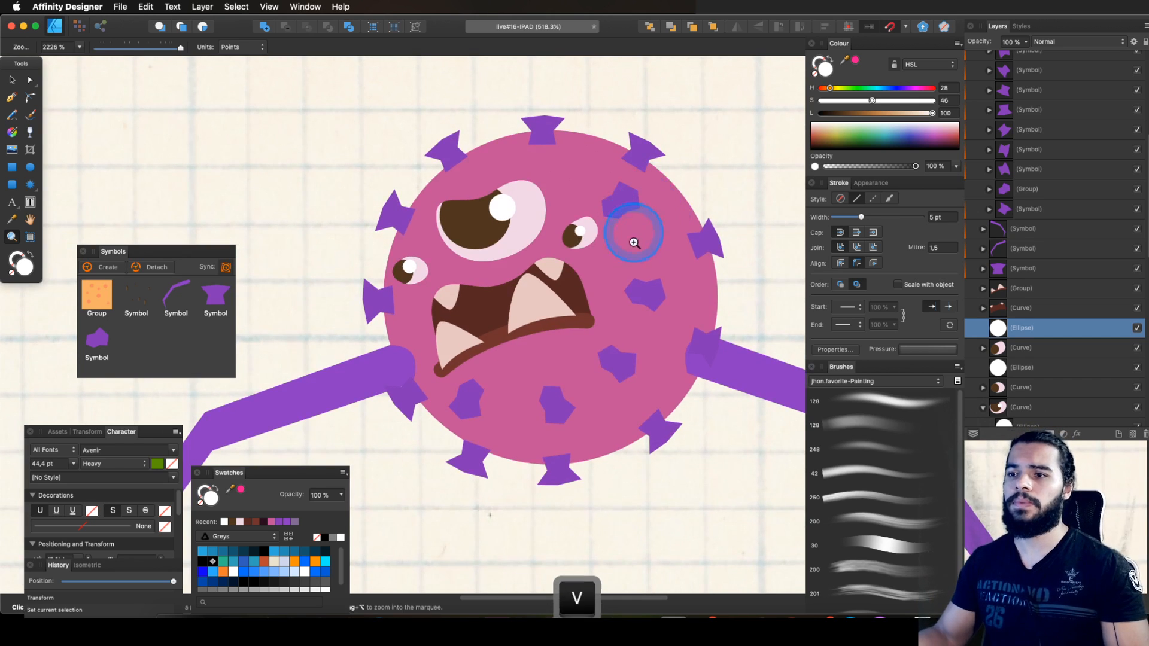
Step: Select the monster's round pink body and save the document
left_click(651, 252)
key("space")
left_click_drag(659, 267, 647, 249)
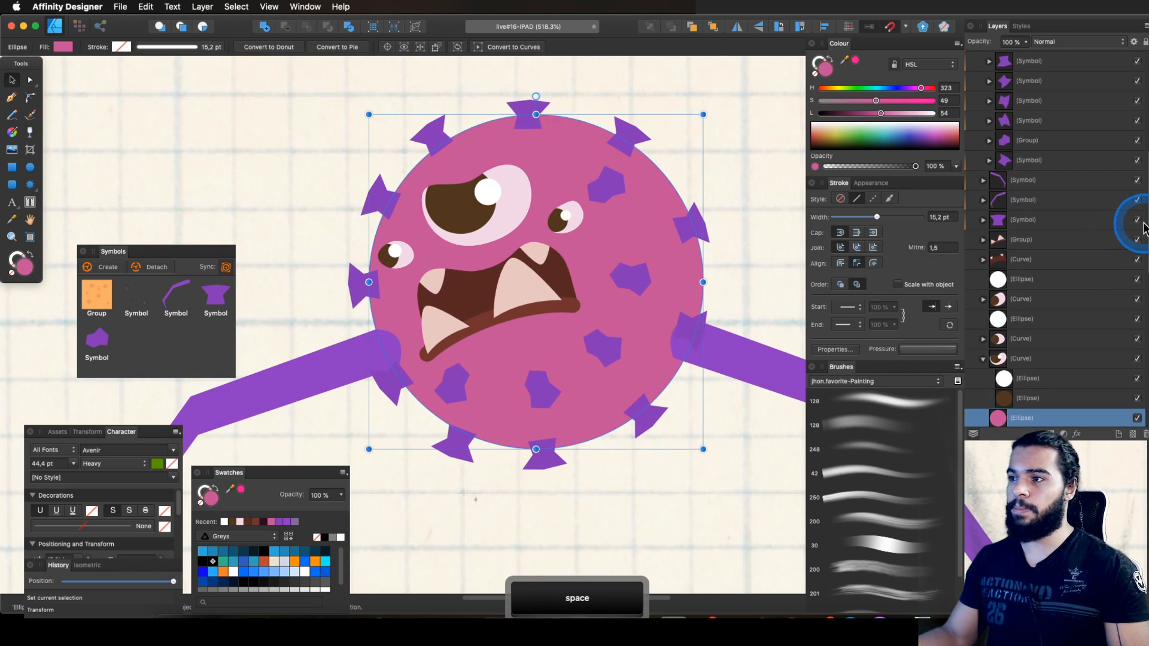
scroll(1131, 229, "down", 1)
key("z")
left_click_drag(610, 251, 598, 279)
key("super+s")
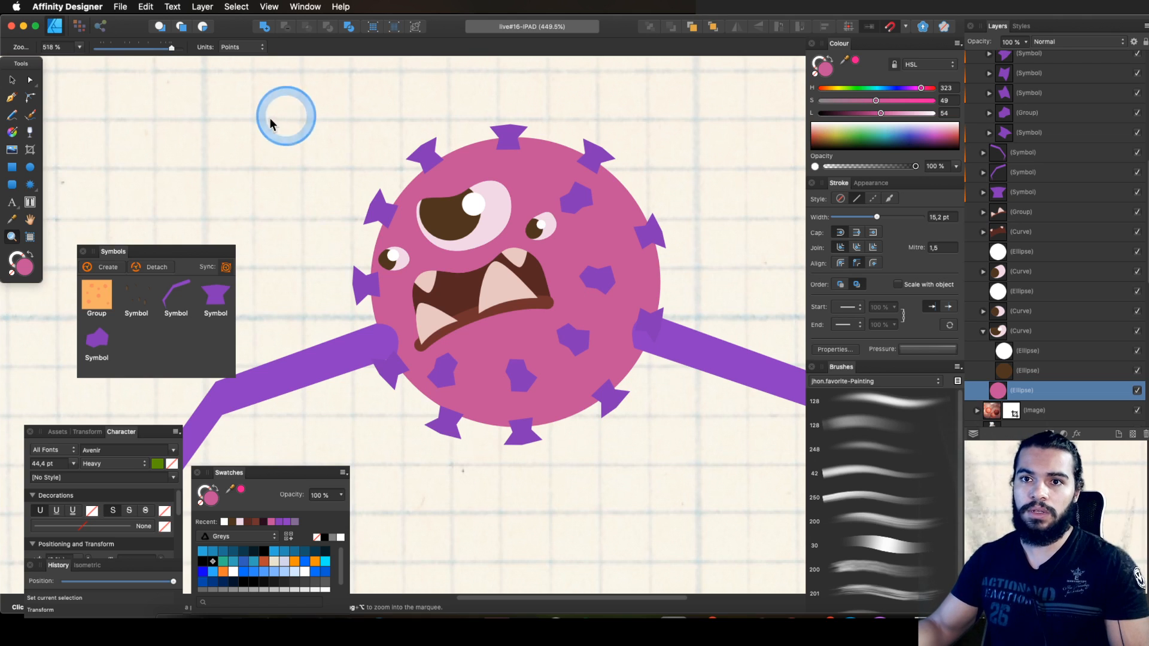
Step: Draw a white ellipse over the pink body, slightly smaller than it, and fit it toward the body's upper left
left_click(31, 169)
key("z")
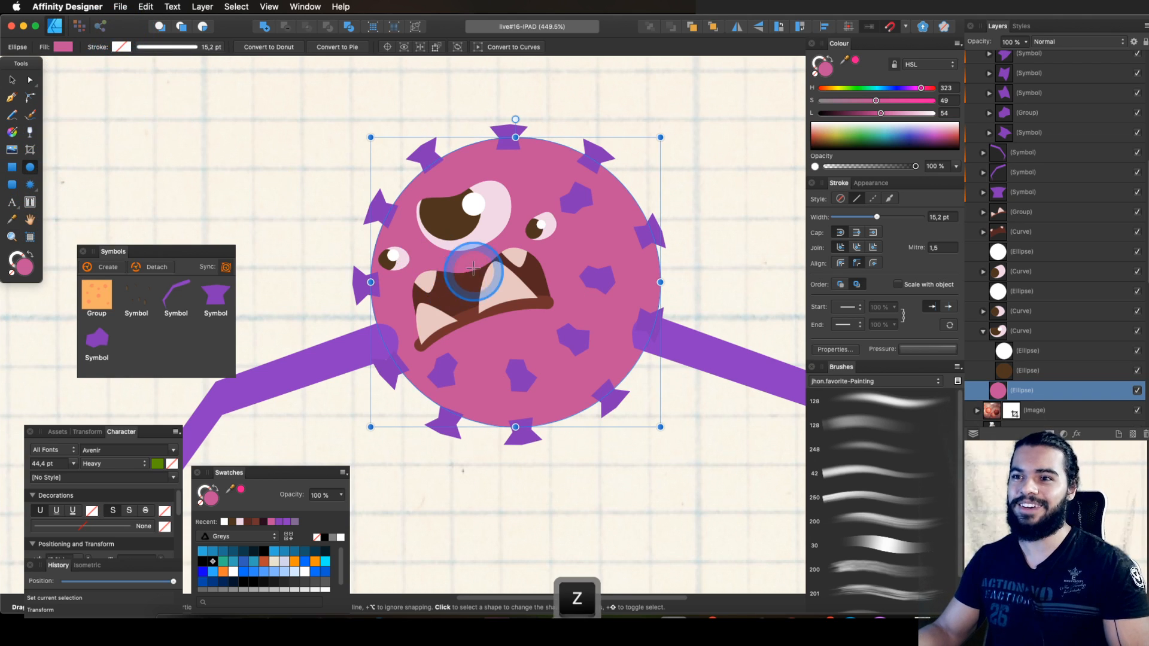
left_click_drag(474, 282, 480, 301)
left_click(30, 168)
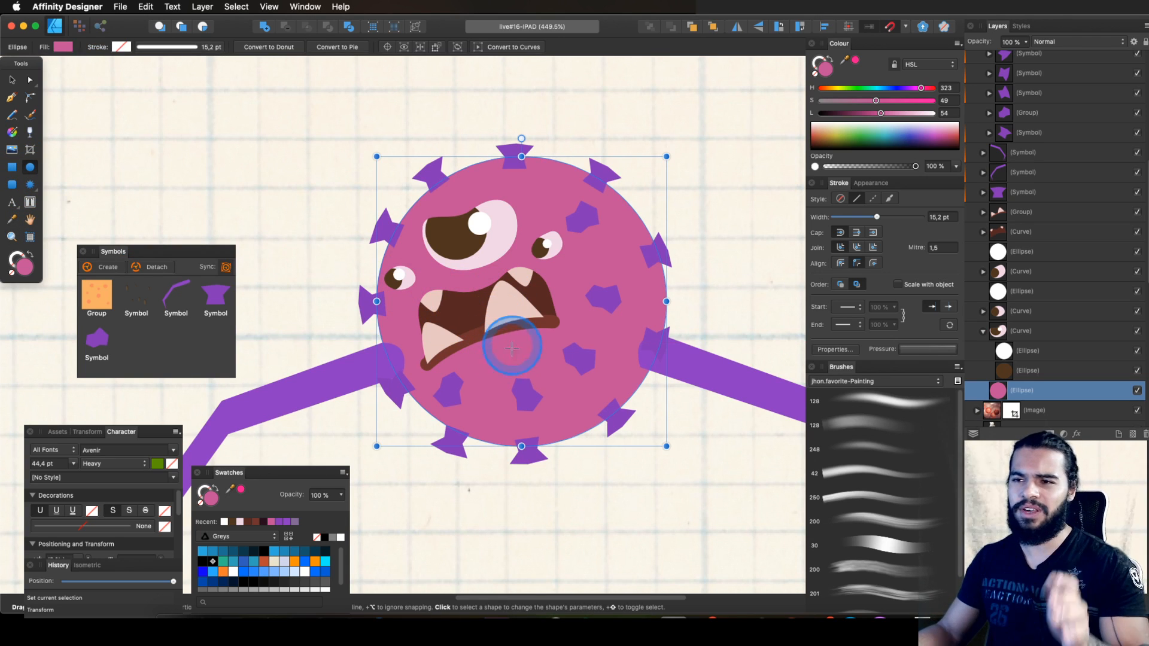
left_click_drag(578, 371, 380, 173)
key("v")
left_click_drag(537, 268, 549, 304)
left_click_drag(598, 376, 624, 407)
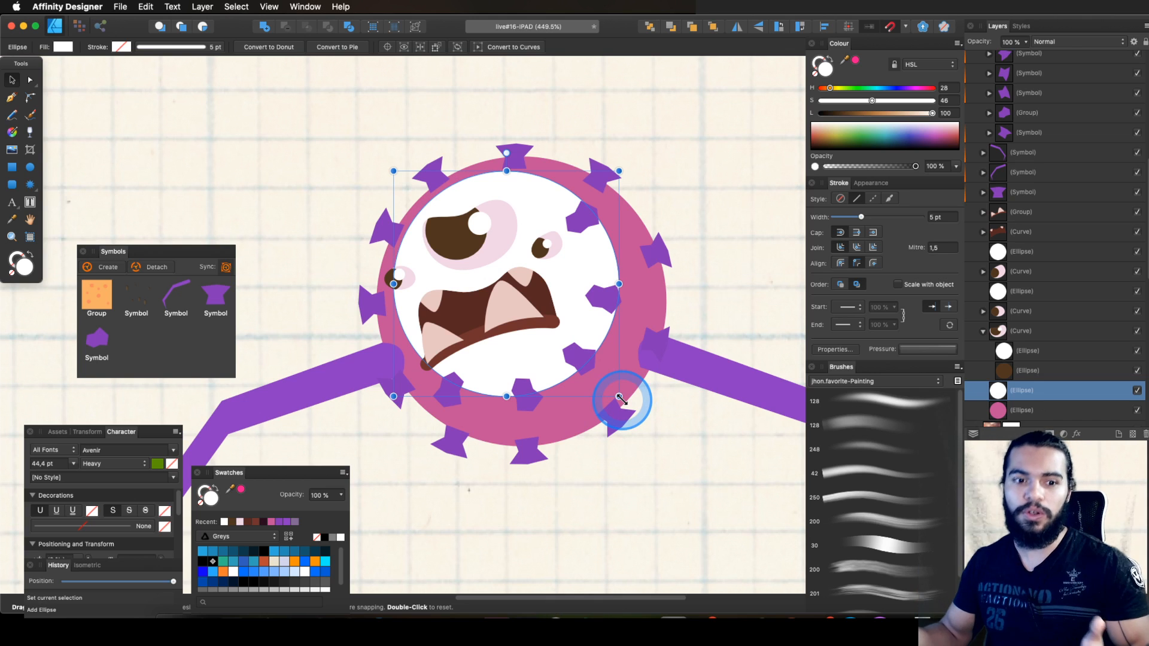
Step: Set the white ellipse's blend mode to Overlay and its opacity to 37%
left_click(1063, 43)
key("Escape")
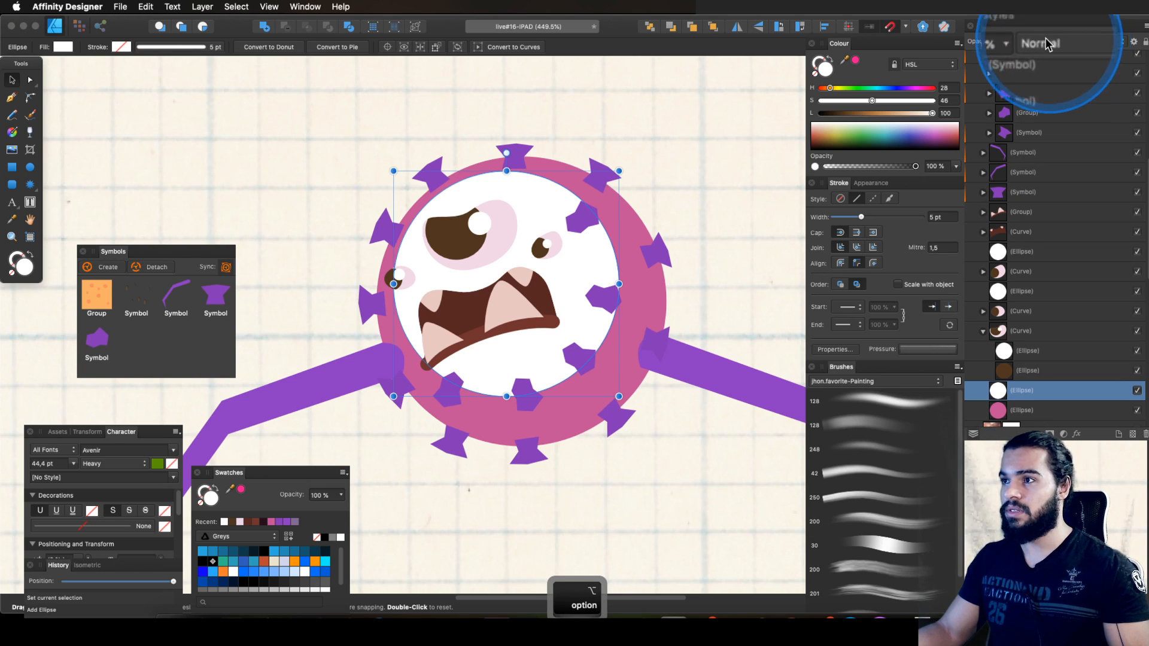
left_click(1063, 43)
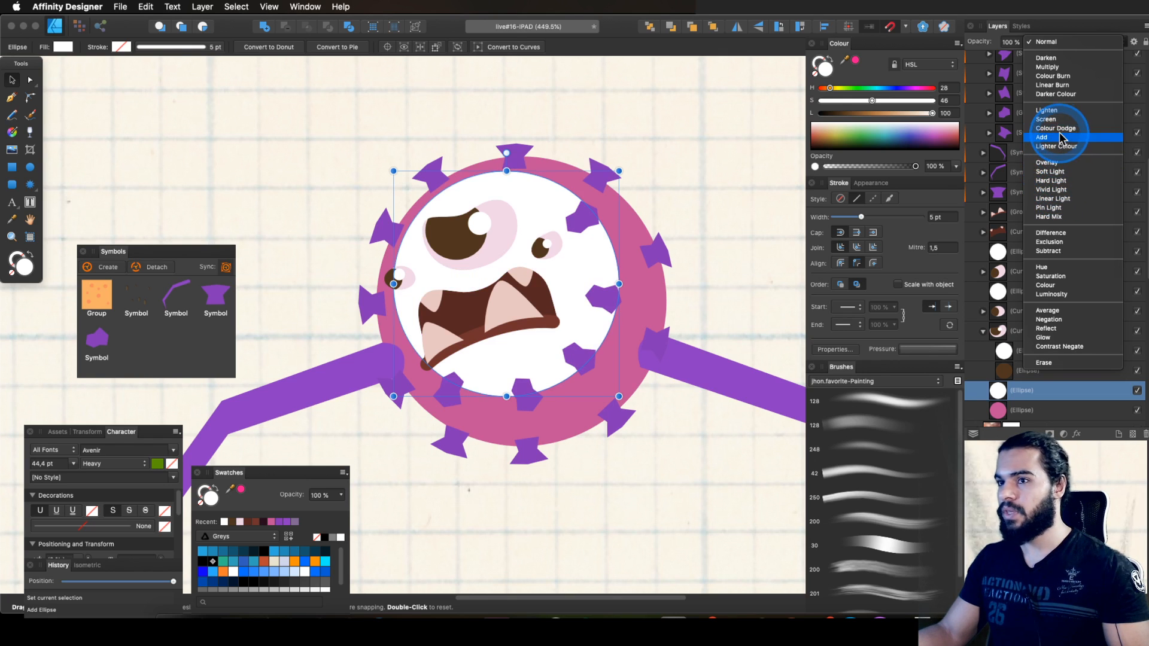
left_click(1059, 162)
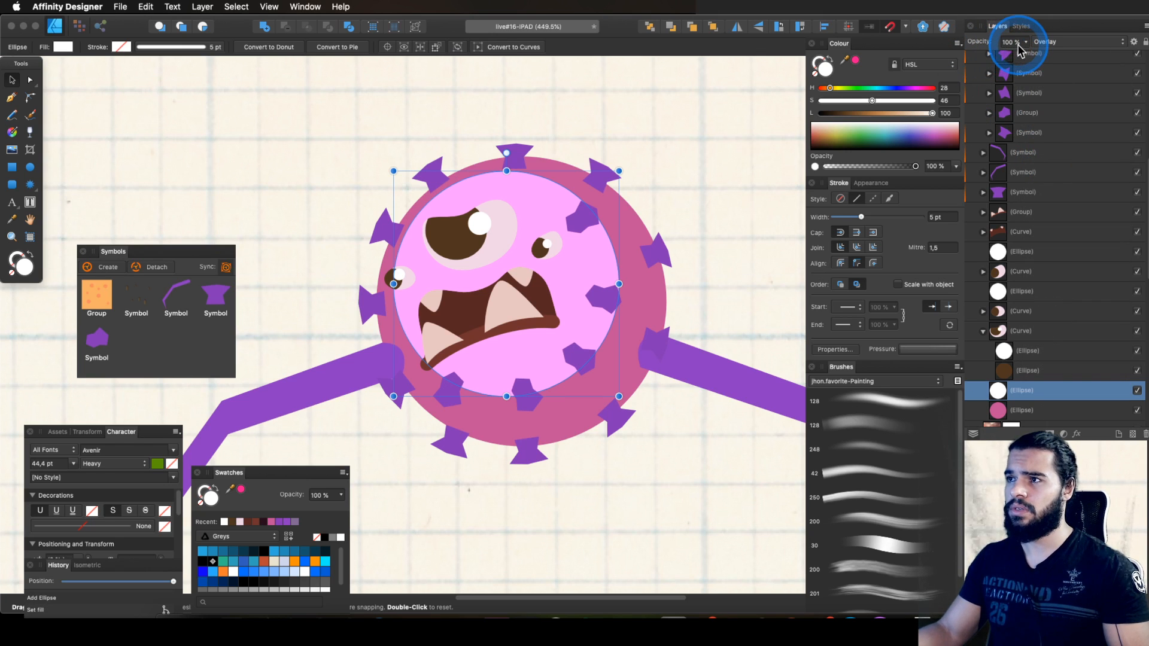
left_click_drag(1027, 52, 960, 57)
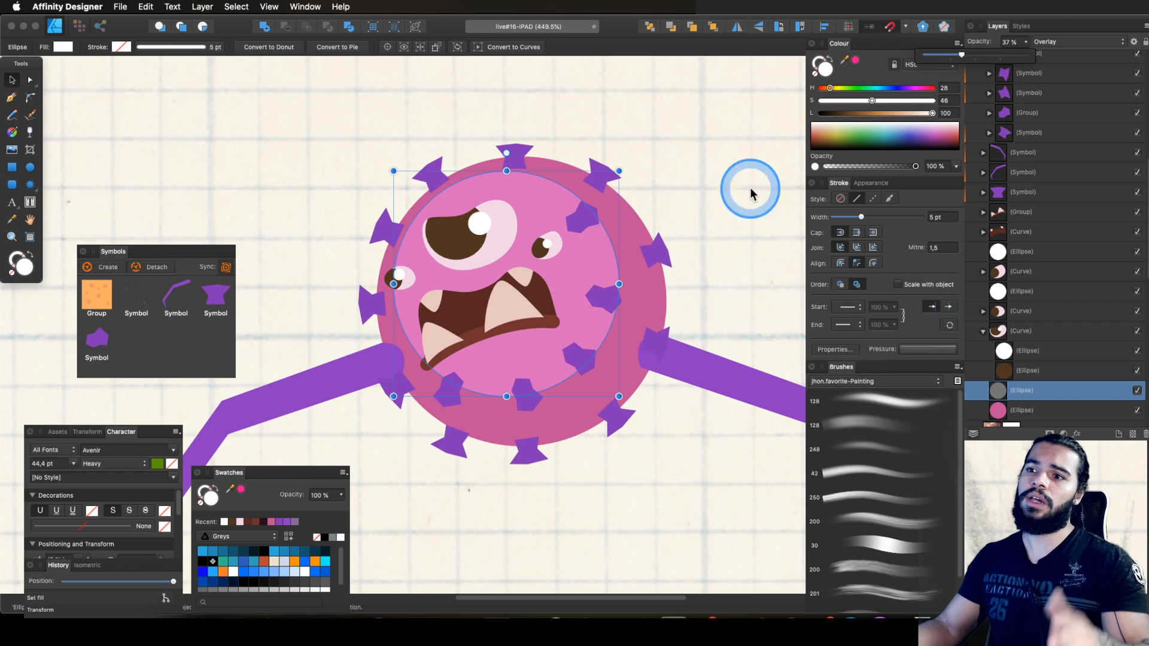
Step: Move the overlay ellipse slightly closer to the body's upper-left edge
key("z")
scroll(649, 280, "down", 5)
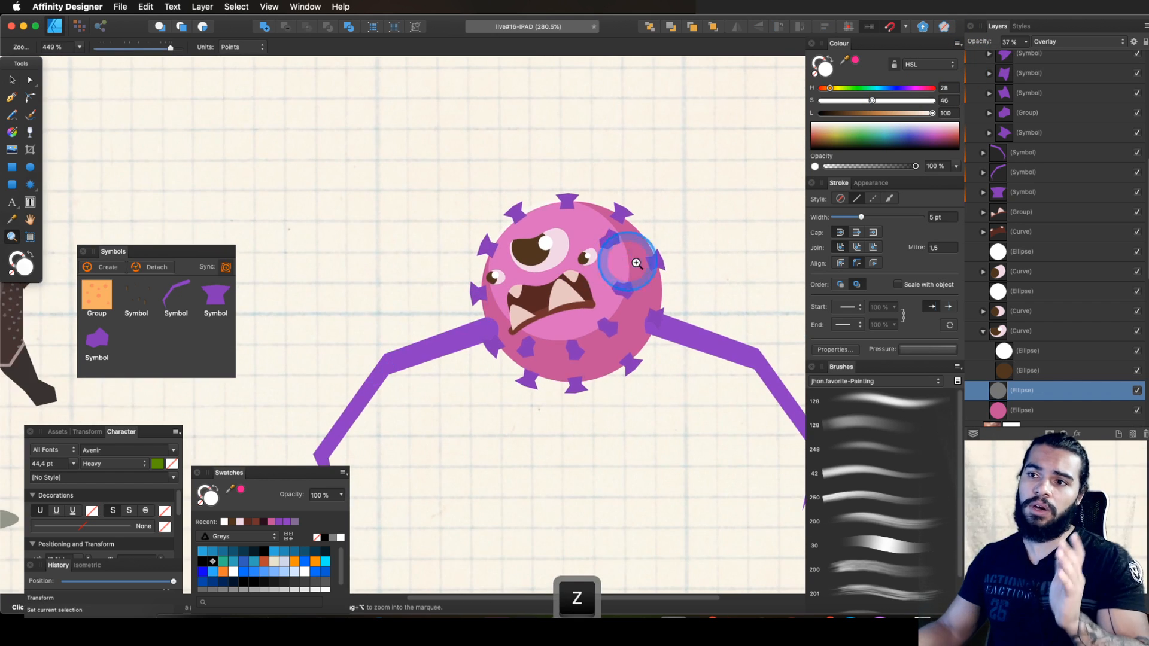
scroll(676, 263, "up", 6)
key("v")
key("z")
left_click_drag(633, 293, 348, 415)
key("space")
left_click_drag(533, 308, 608, 270)
key("space")
key("v")
left_click(546, 295)
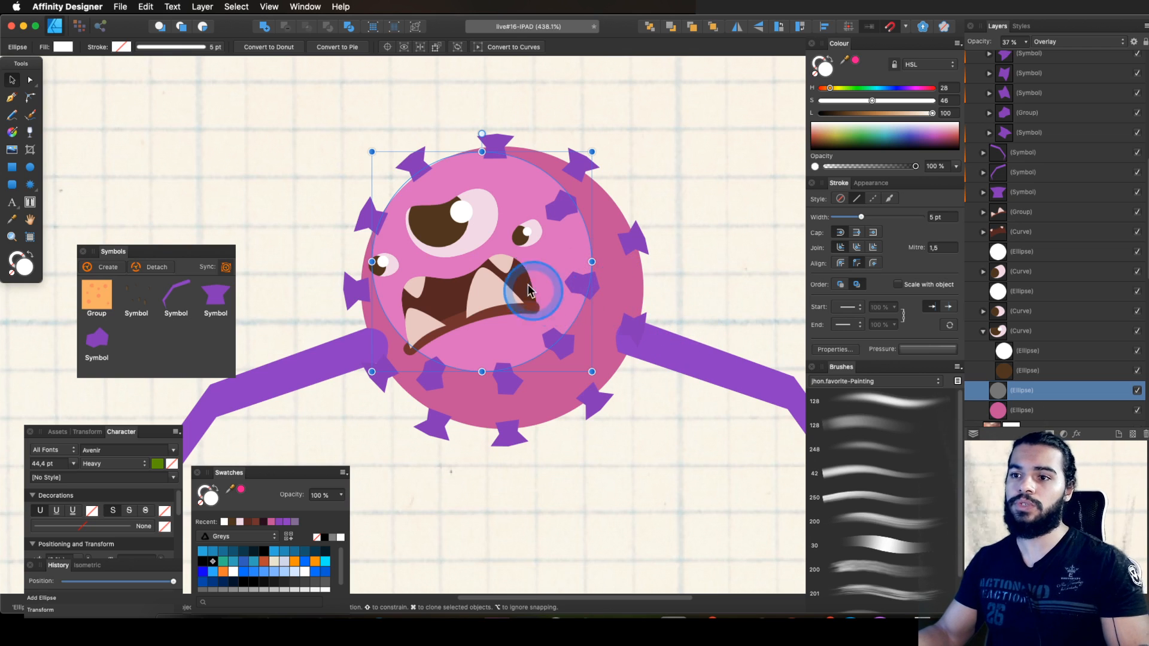
Step: Add a linear transparency to the highlight ellipse, fading from its upper left to its lower right
key("z")
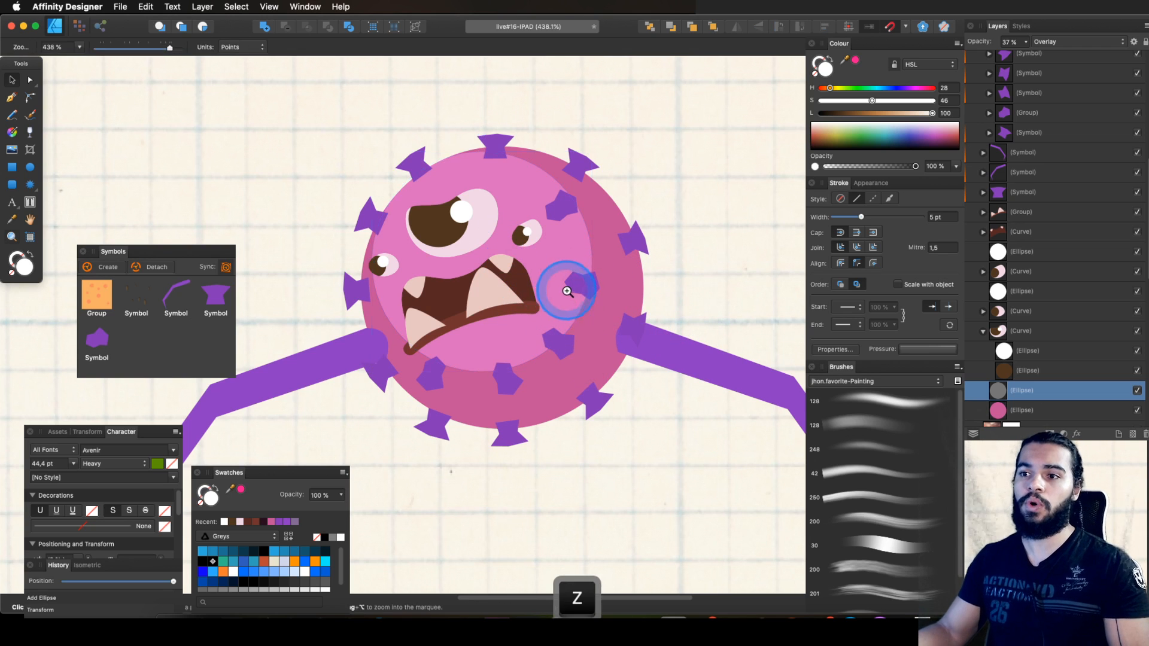
left_click(485, 254)
key("y")
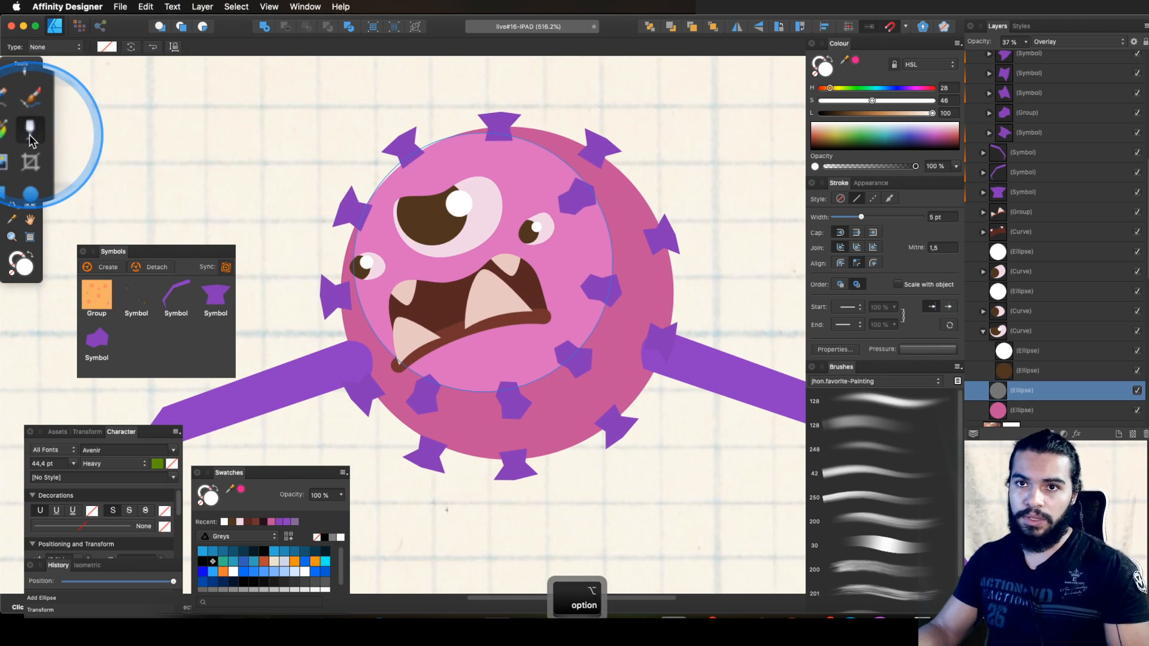
key("alt")
left_click_drag(411, 174, 550, 366)
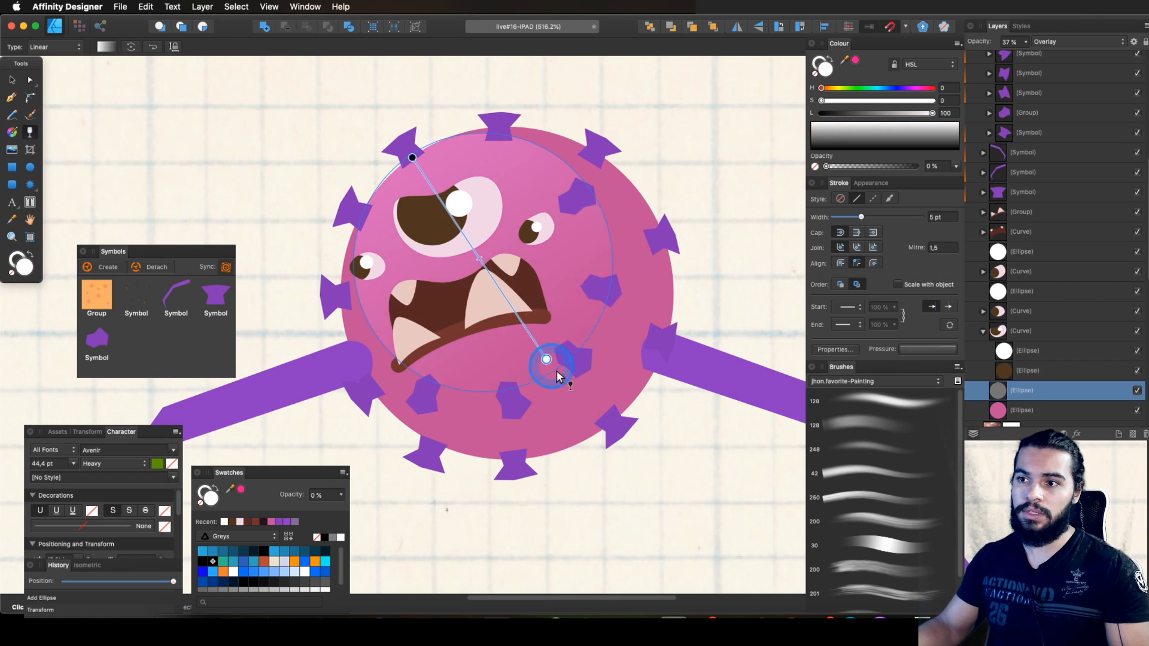
Step: Enlarge the highlight ellipse toward the lower right so it covers most of the body
key("z")
left_click_drag(605, 415, 484, 406)
left_click_drag(602, 367, 661, 423)
key("v")
left_click_drag(620, 362, 527, 253)
key("z")
key("space")
left_click(554, 237)
key("space")
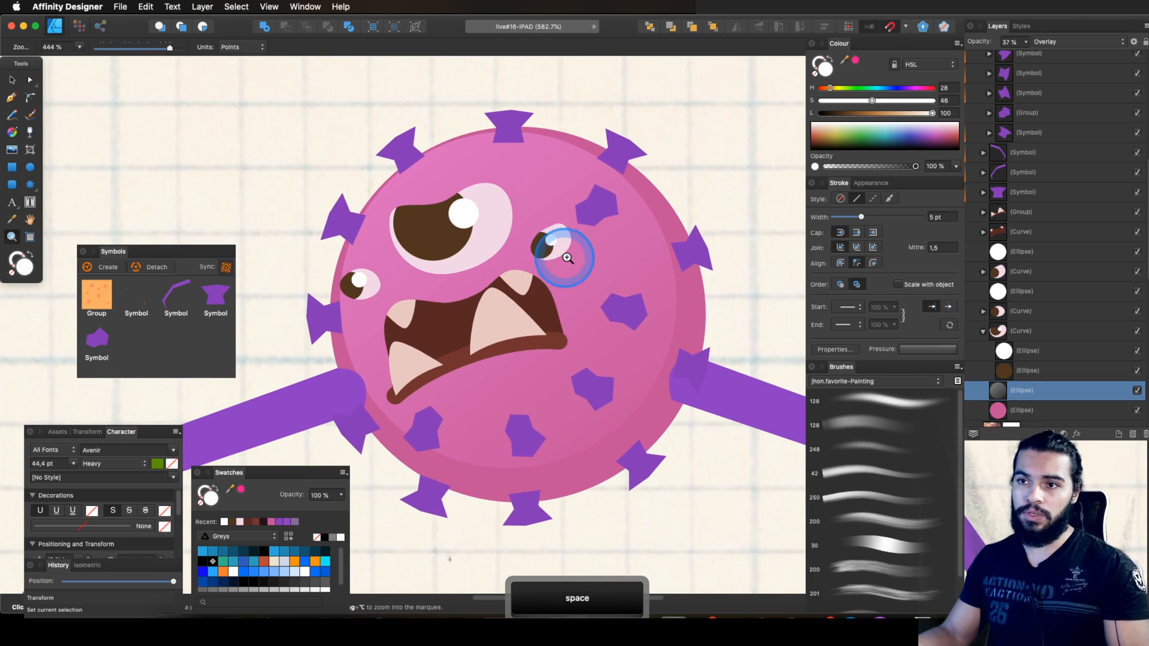
Step: Apply a Gaussian Blur layer effect to the highlight ellipse to soften its edge
left_click(1076, 434)
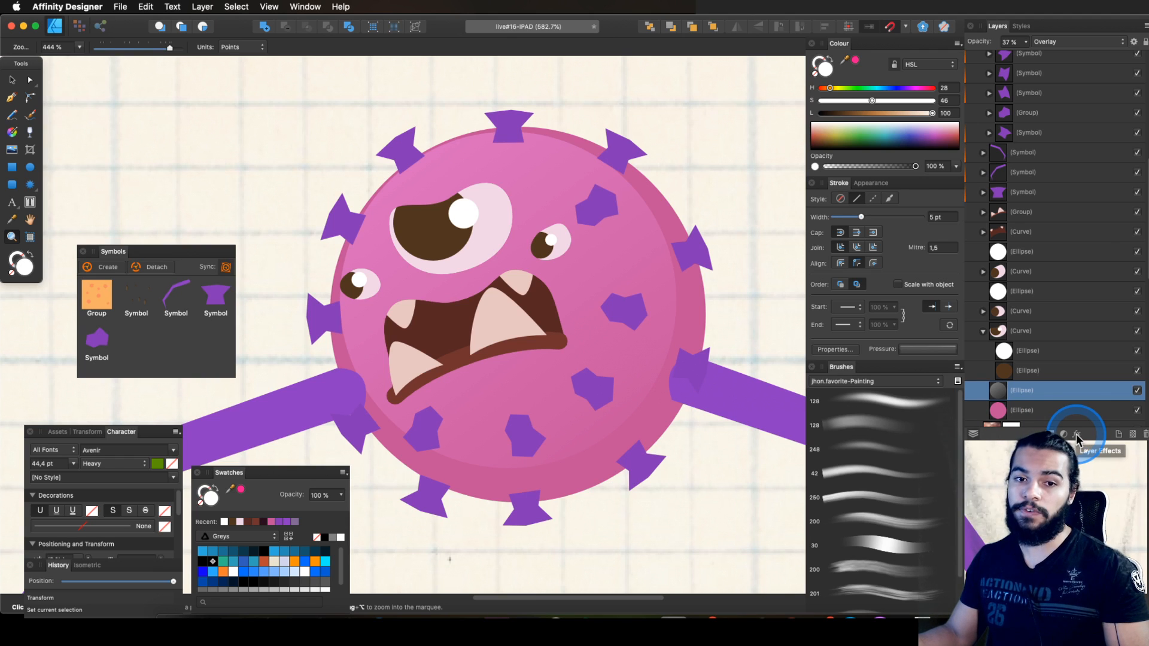
left_click(603, 285)
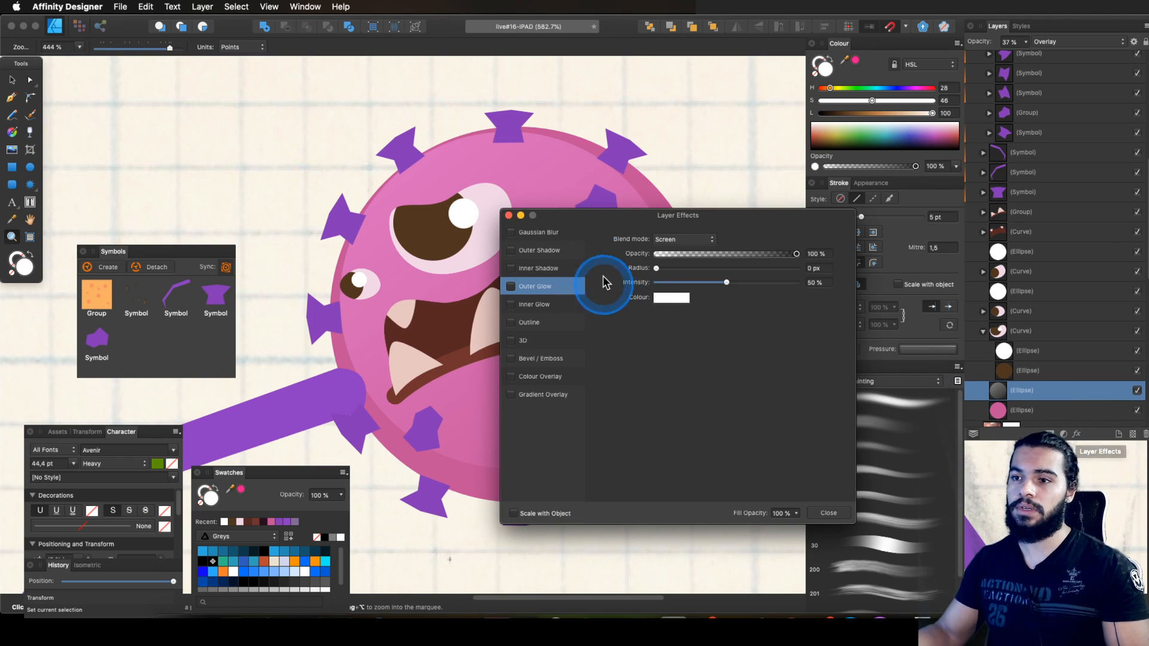
left_click(511, 234)
left_click_drag(710, 216, 760, 296)
left_click(727, 295)
left_click(893, 568)
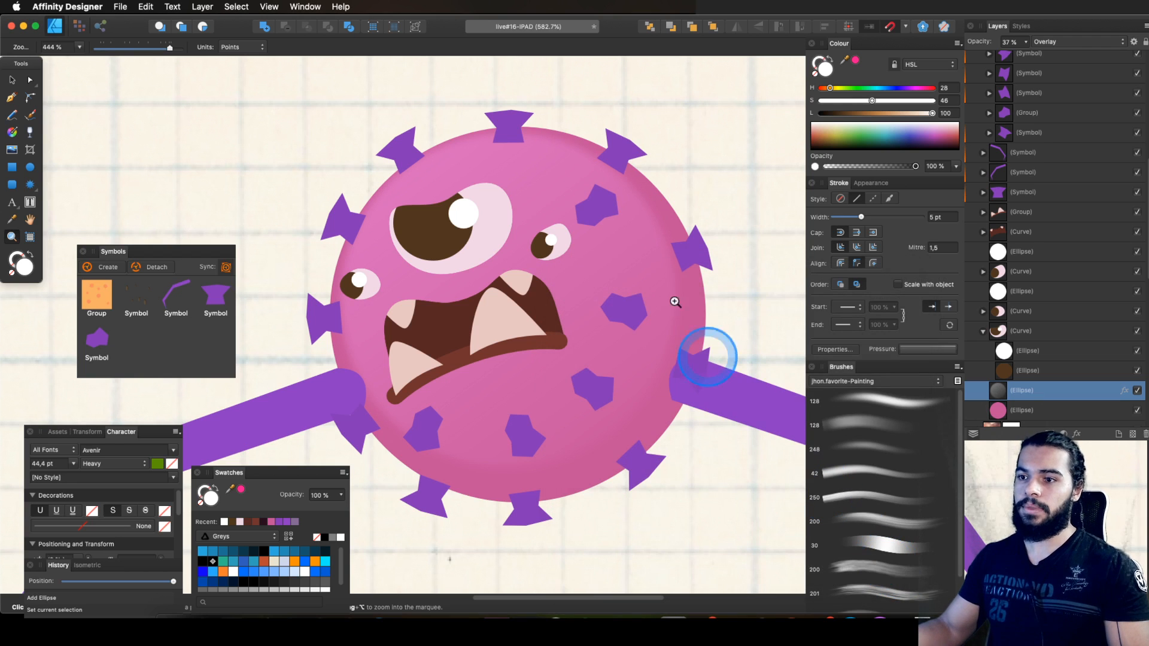
Step: Adjust the blurred highlight's size and position within the pink body
key("v")
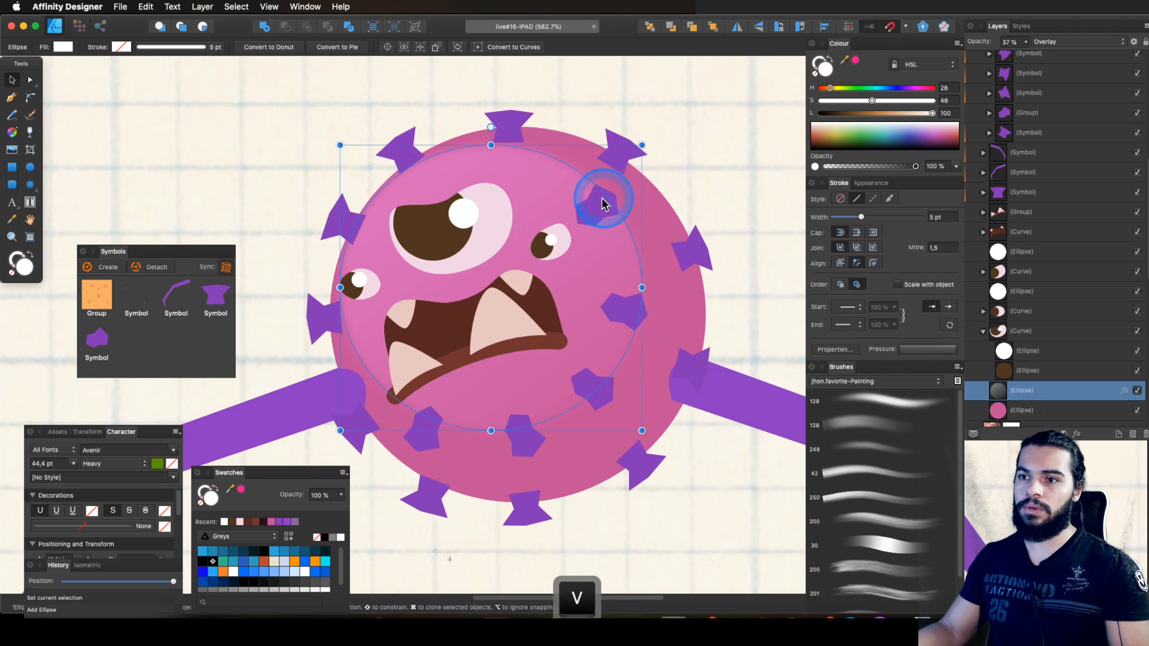
key("z")
left_click_drag(663, 223, 462, 270)
key("v")
left_click_drag(647, 169, 655, 159)
key("z")
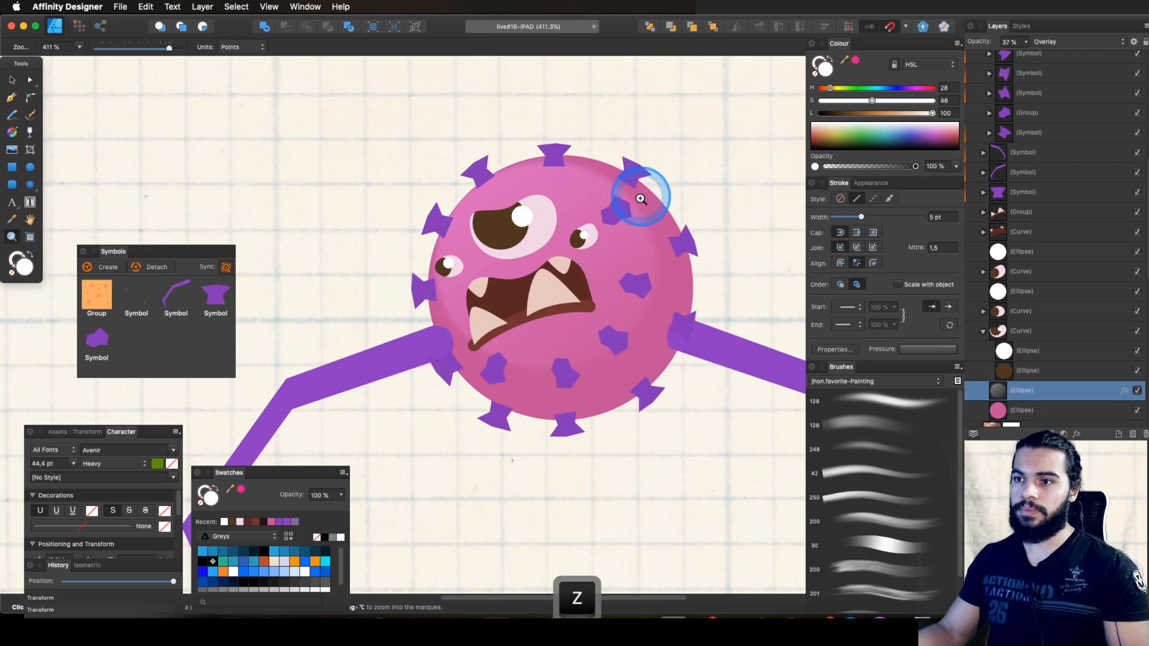
left_click_drag(551, 243, 585, 244)
key("v")
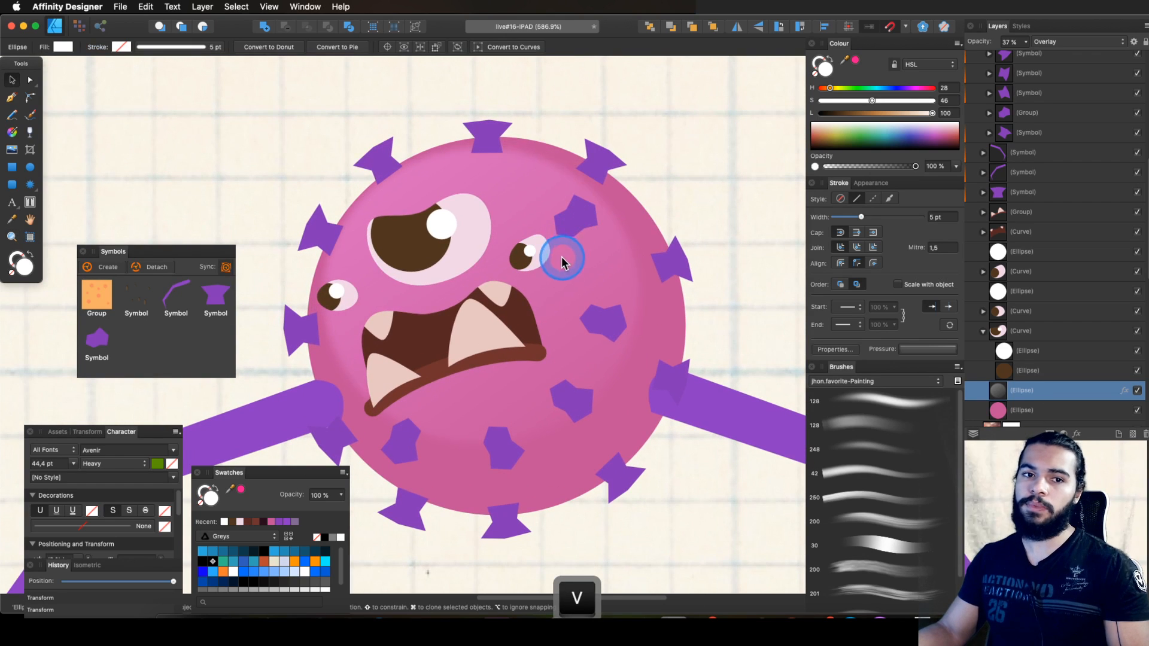
key("z")
left_click_drag(567, 275, 487, 287)
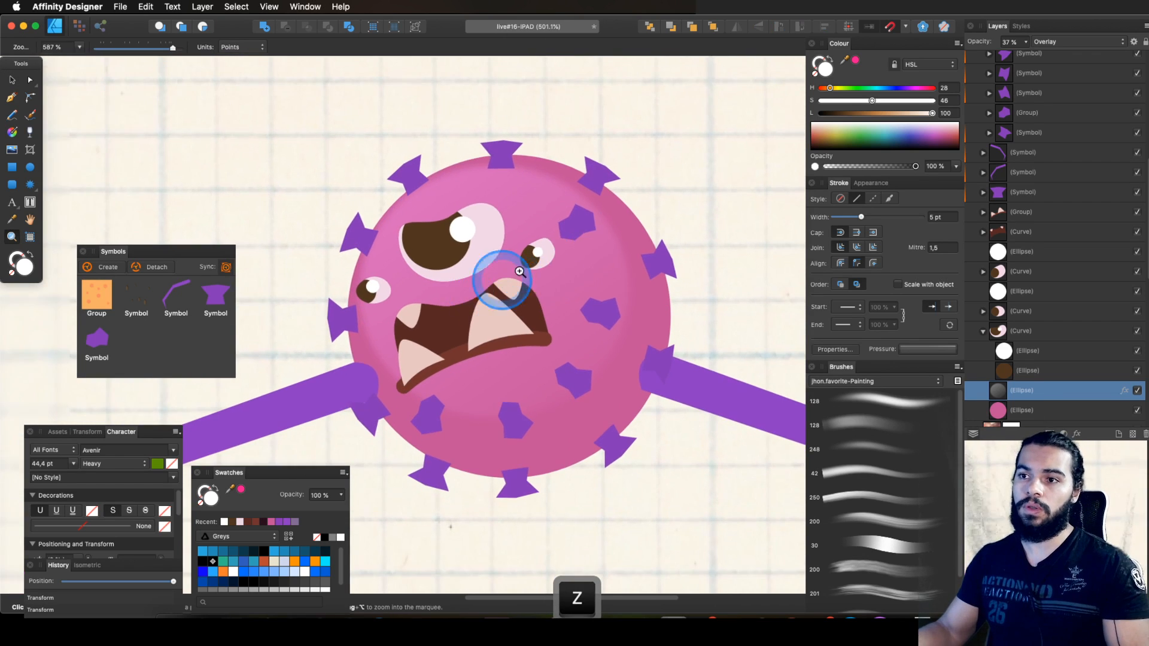
Step: Duplicate the blurred highlight as a smaller one at the body's upper left and adjust its transparency gradient
left_click_drag(551, 258, 453, 269)
key("v")
left_click_drag(573, 284, 507, 304)
key("z")
key("y")
left_click_drag(479, 239, 497, 323)
key("z")
left_click_drag(551, 293, 582, 276)
key("v")
key("z")
key("v")
Step: Select the pink body and give it a linear gradient fill that darkens from upper left to lower right
left_click(600, 268, "super")
left_click(648, 305, "super")
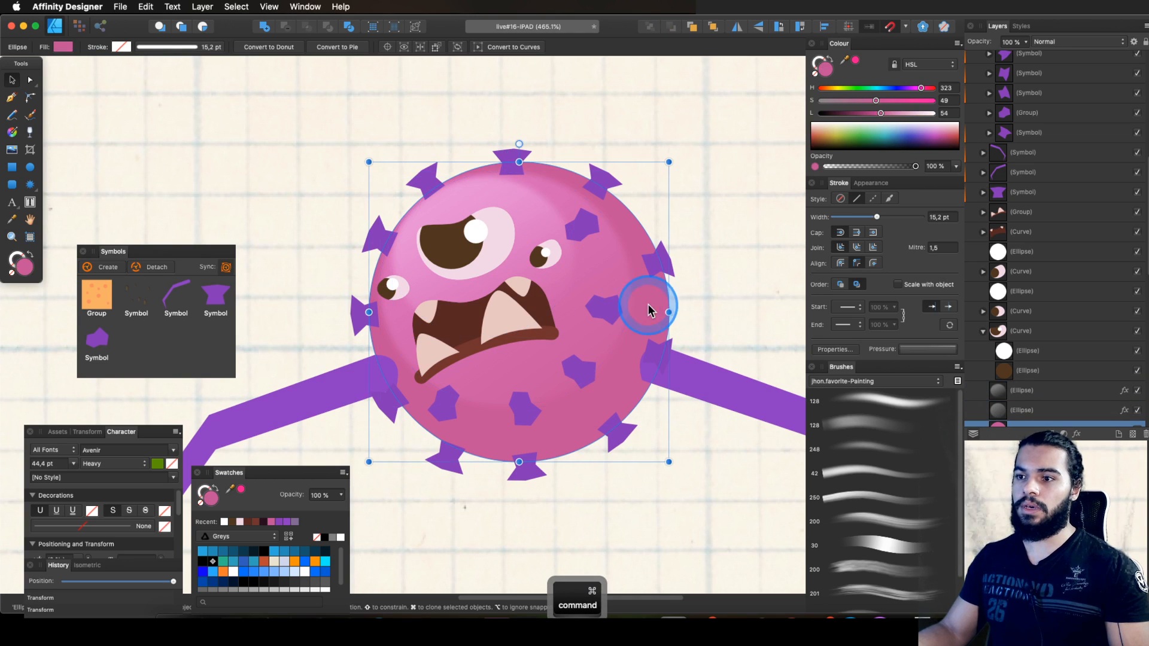
key("z")
mouse_move(561, 309)
left_mouse_down()
mouse_move(601, 321)
mouse_move(534, 314)
mouse_move(556, 326)
left_mouse_up()
key("space")
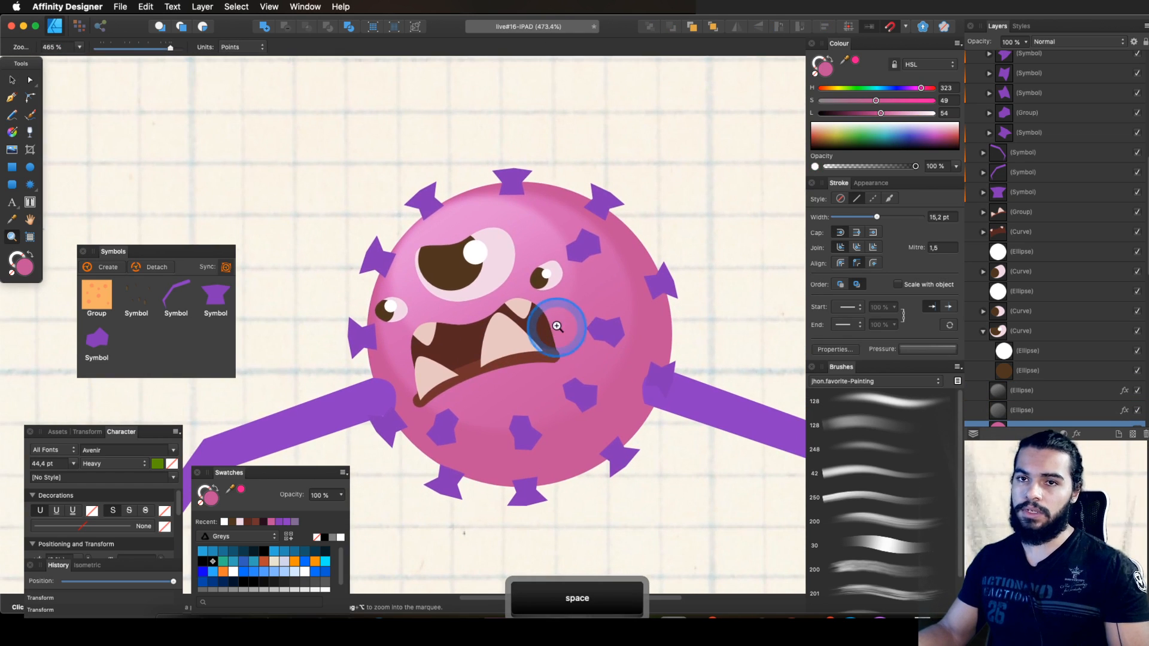
left_click(12, 132)
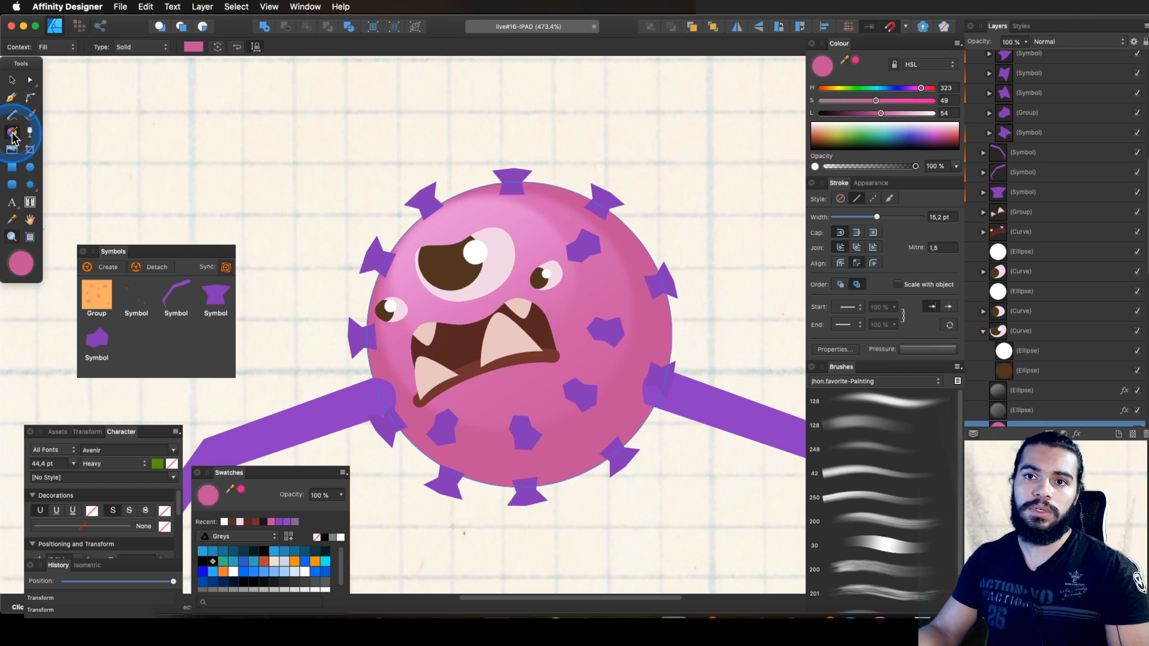
left_click_drag(470, 215, 632, 456)
key("space")
left_click_drag(610, 395, 581, 313)
left_click_drag(515, 259, 538, 286)
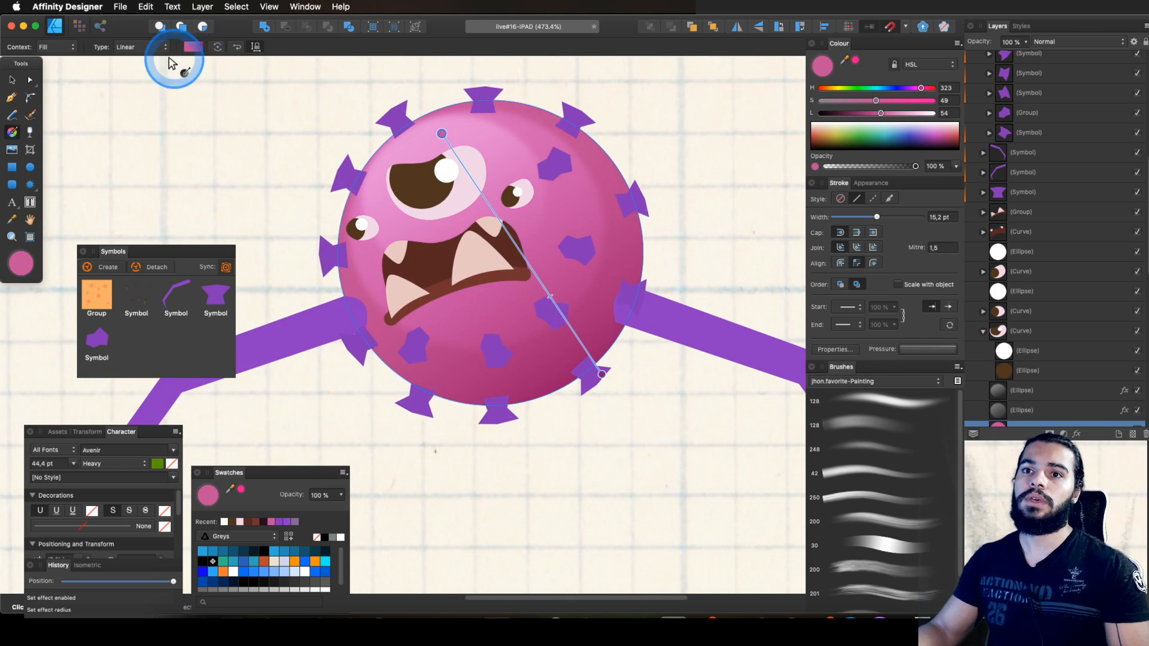
Step: Change the body's gradient fill type from linear to Elliptical
key("space")
left_click_drag(304, 177, 304, 203)
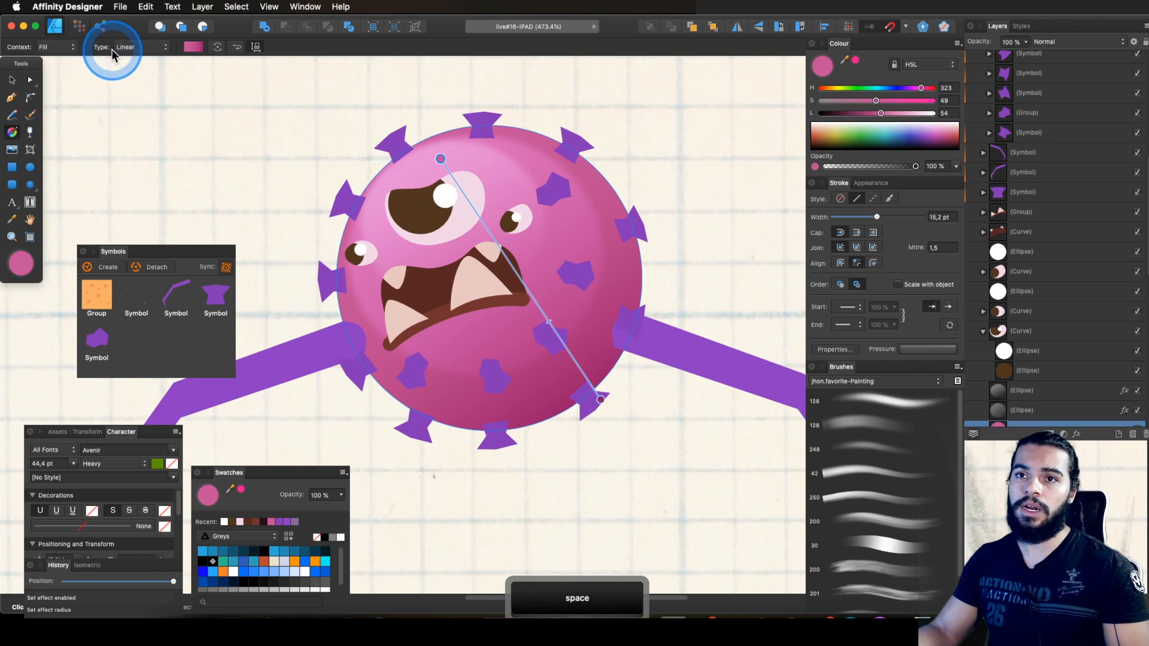
key("alt")
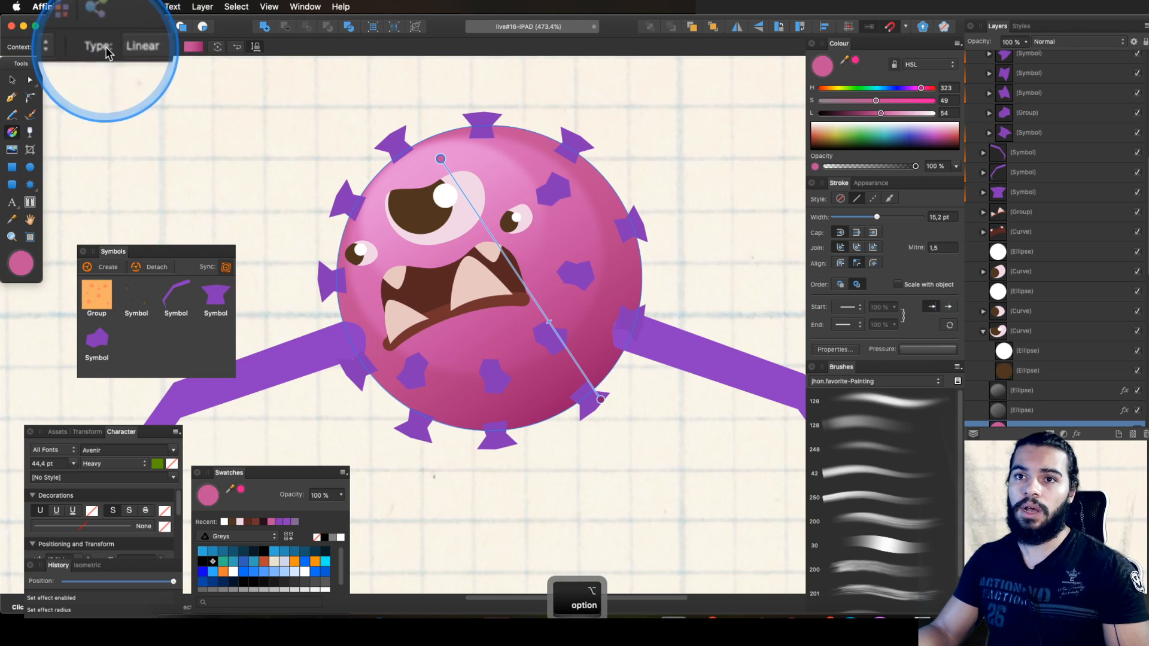
left_click(139, 49)
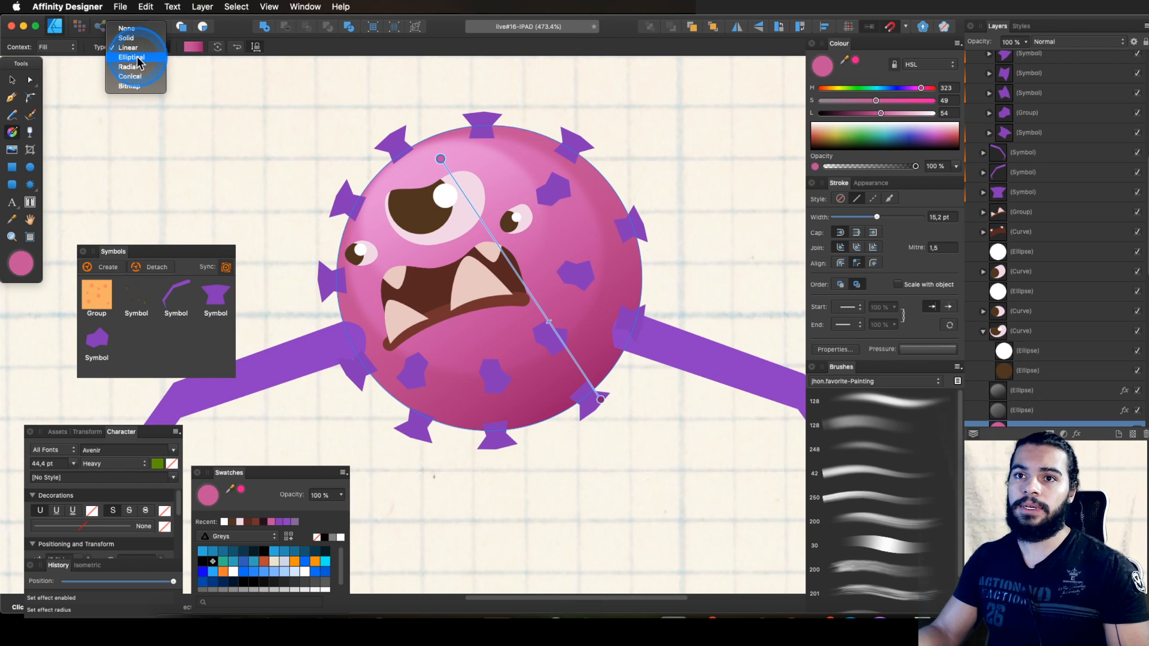
left_click(133, 58)
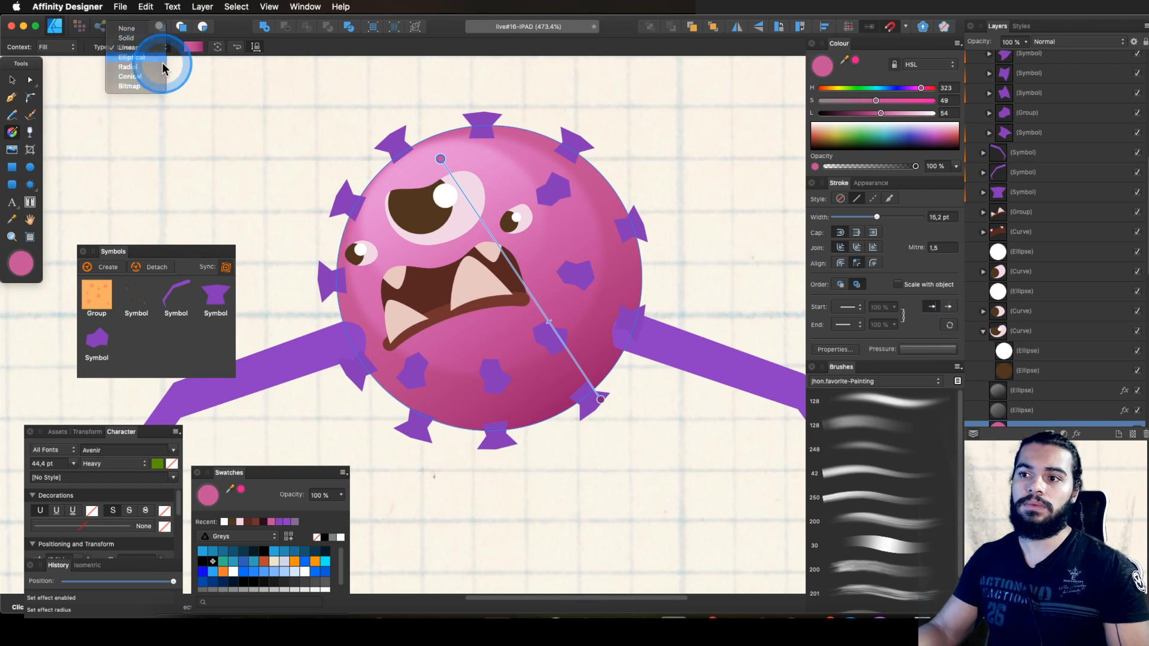
Step: Reposition the elliptical gradient's centre and end handles so the dark colour surrounds the body's lower-right edge
left_click_drag(444, 159, 471, 207)
left_click_drag(633, 448, 585, 385)
key("z")
left_click_drag(601, 296, 541, 301)
key("g")
left_click_drag(642, 123, 620, 144)
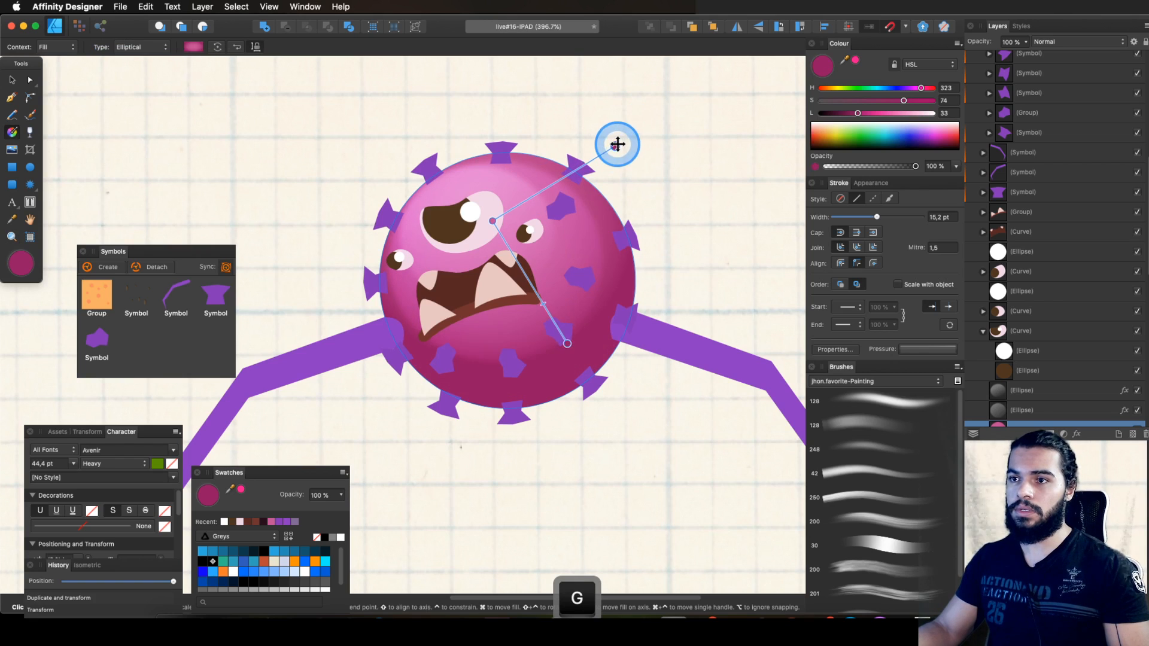
left_click_drag(488, 219, 577, 256)
Step: Select the gradient's outer stop and recolour it purple with 74 saturation and 46 lightness
key("z")
key("g")
left_click(609, 412)
left_click_drag(860, 114, 907, 89)
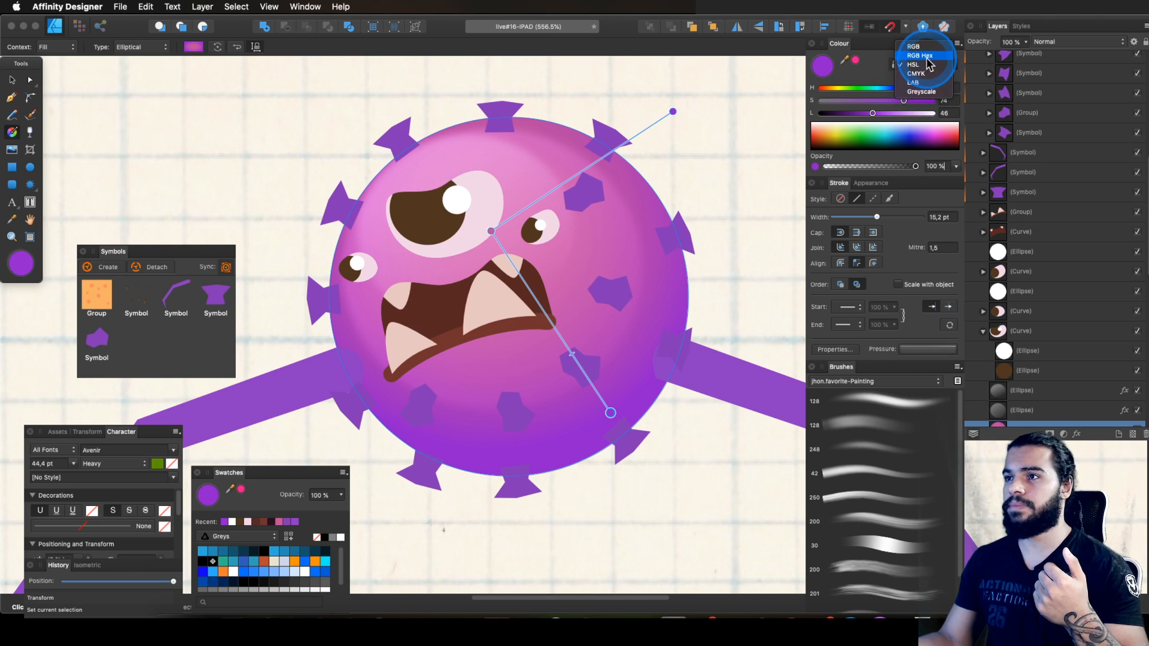
Step: Switch the colour sliders to RGB Hex and set the gradient's outer stop to salmon E37A7E
left_click(916, 73)
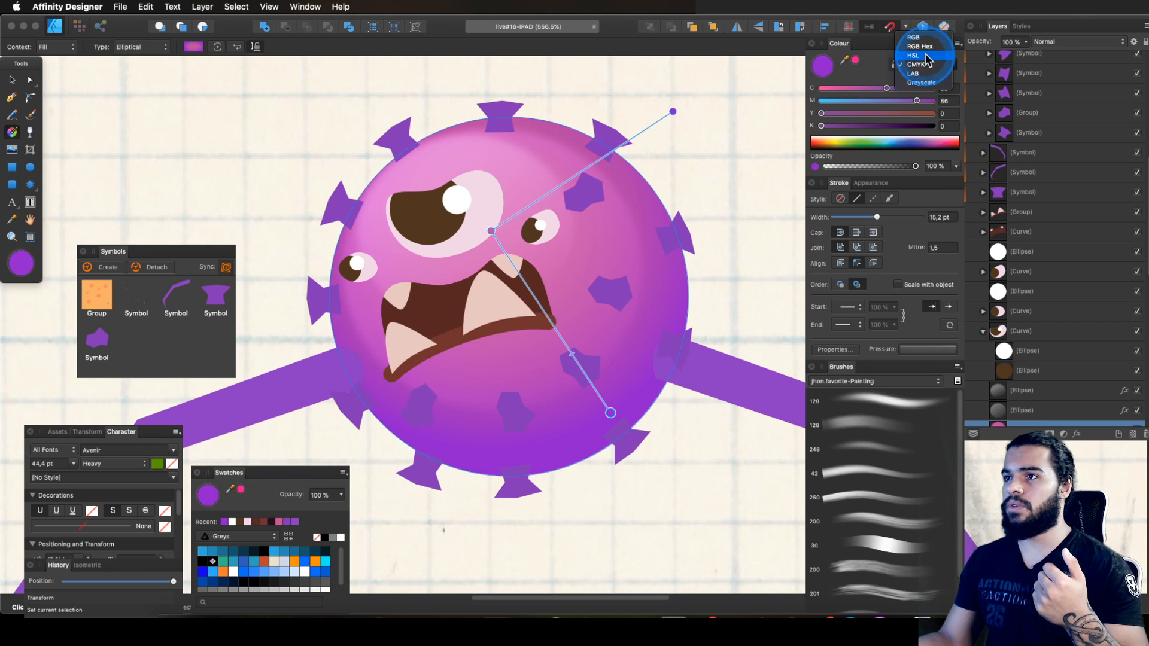
left_click(926, 62)
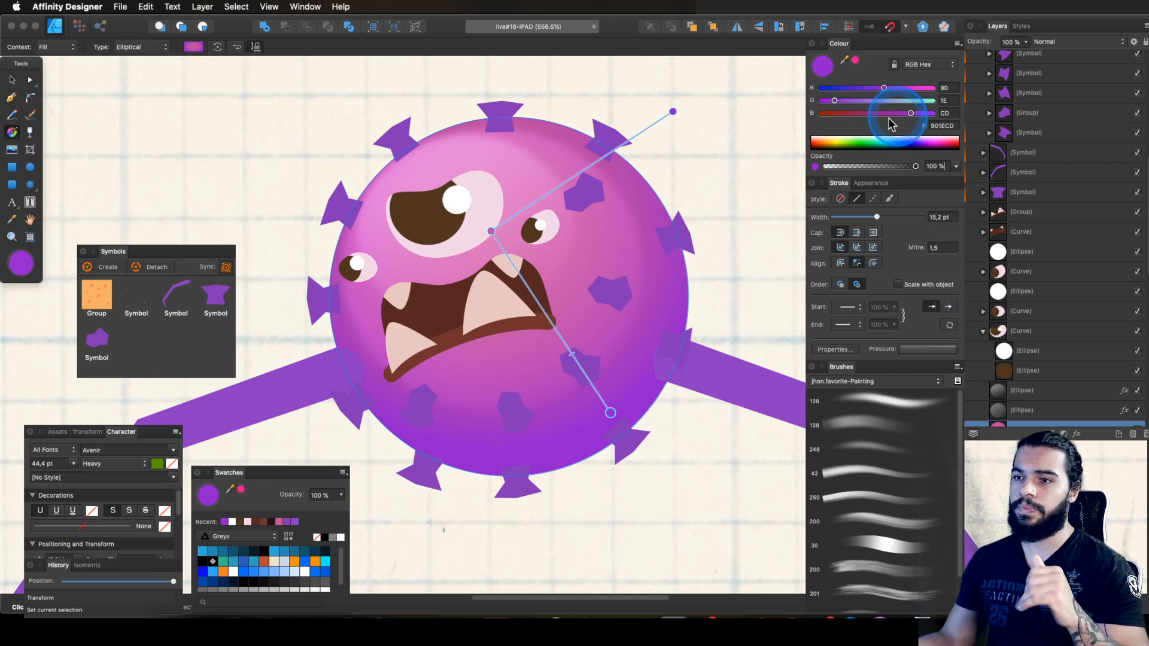
mouse_move(885, 94)
left_mouse_down()
mouse_move(851, 96)
mouse_move(906, 99)
left_mouse_up()
left_click_drag(835, 101, 875, 103)
left_click(592, 237)
type("zz")
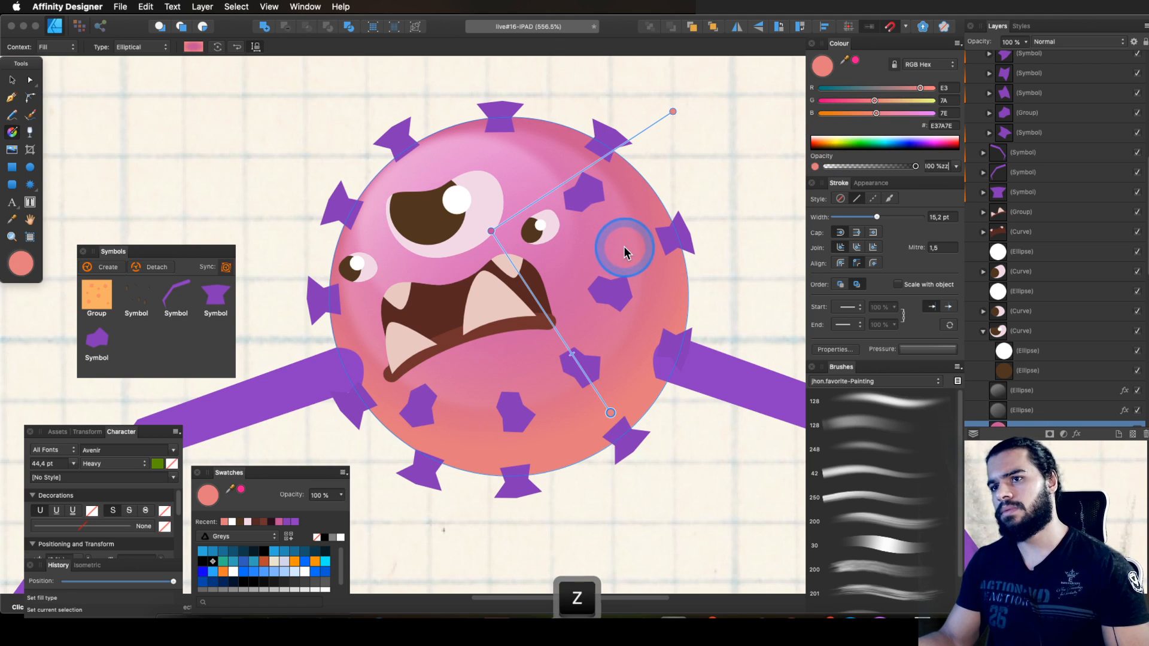
type("zz")
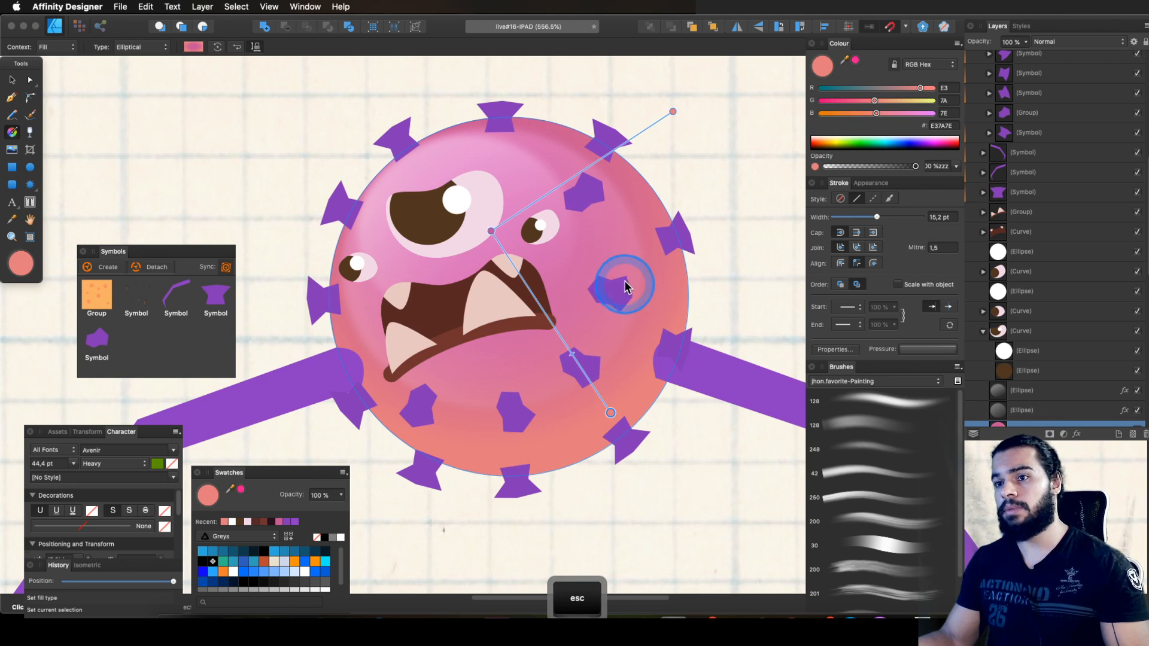
type("z")
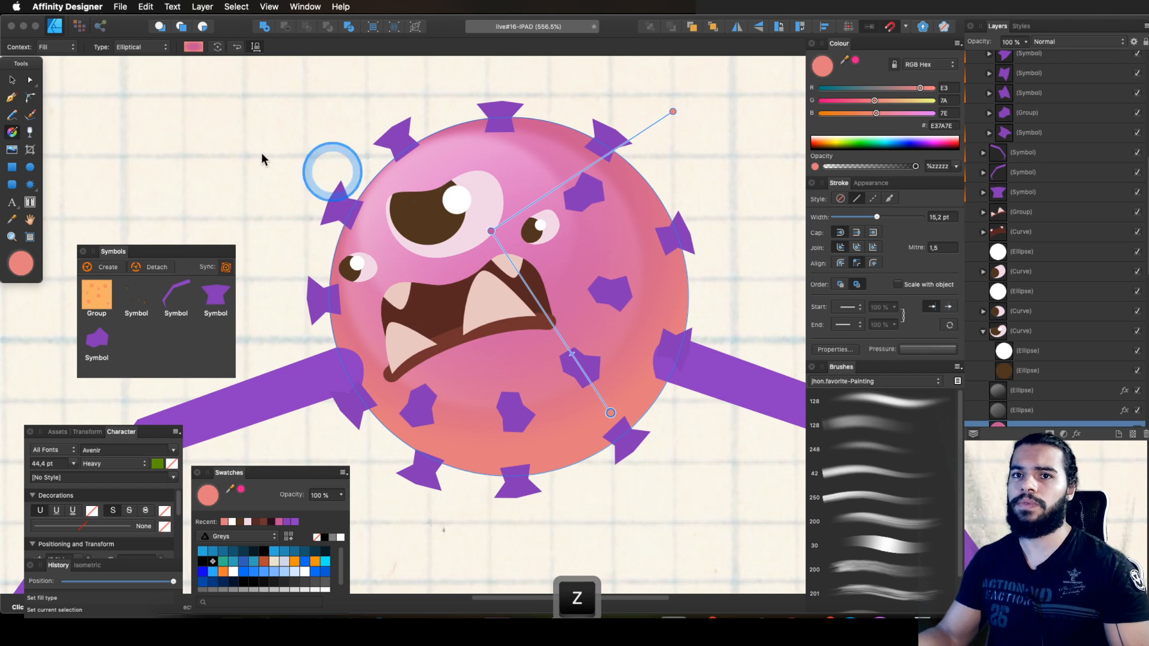
left_click(12, 81)
left_click_drag(611, 154, 474, 206)
key("super+z")
Step: Examine the lighting and colours of the coronavirus particles in the reference photo and save the document
key("z")
left_click_drag(715, 166, 649, 170)
key("space")
left_click_drag(646, 198, 562, 354)
left_click_drag(628, 144, 523, 395)
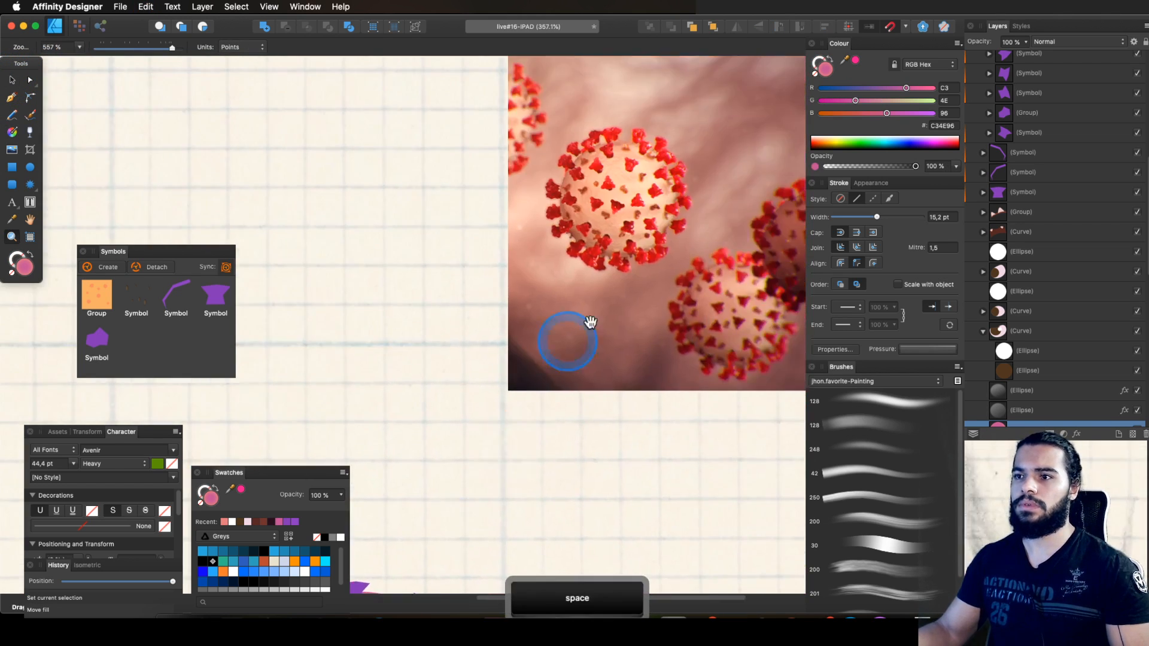
left_click_drag(670, 185, 573, 328)
key("super+s")
left_click_drag(464, 326, 527, 326)
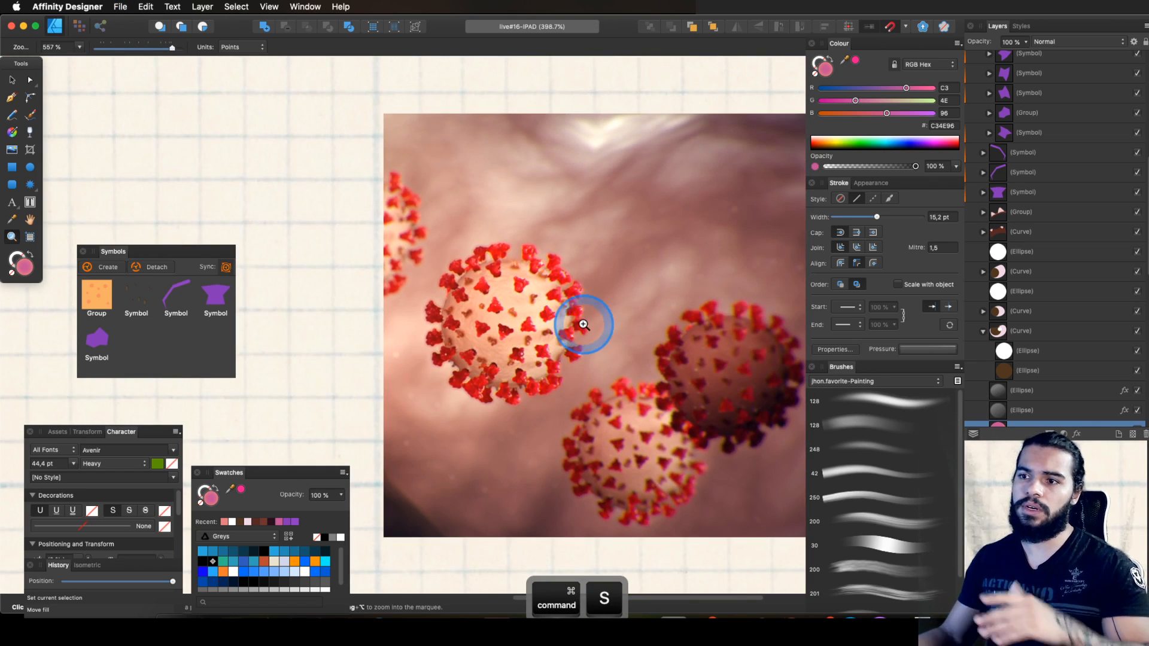
mouse_move(600, 304)
left_mouse_down()
mouse_move(547, 341)
mouse_move(631, 254)
mouse_move(559, 306)
mouse_move(585, 329)
mouse_move(573, 317)
mouse_move(563, 333)
mouse_move(551, 310)
mouse_move(588, 306)
left_mouse_up()
key("space")
Step: Insert a middle colour stop in the body's elliptical gradient and recolour it red D1334A
key("v")
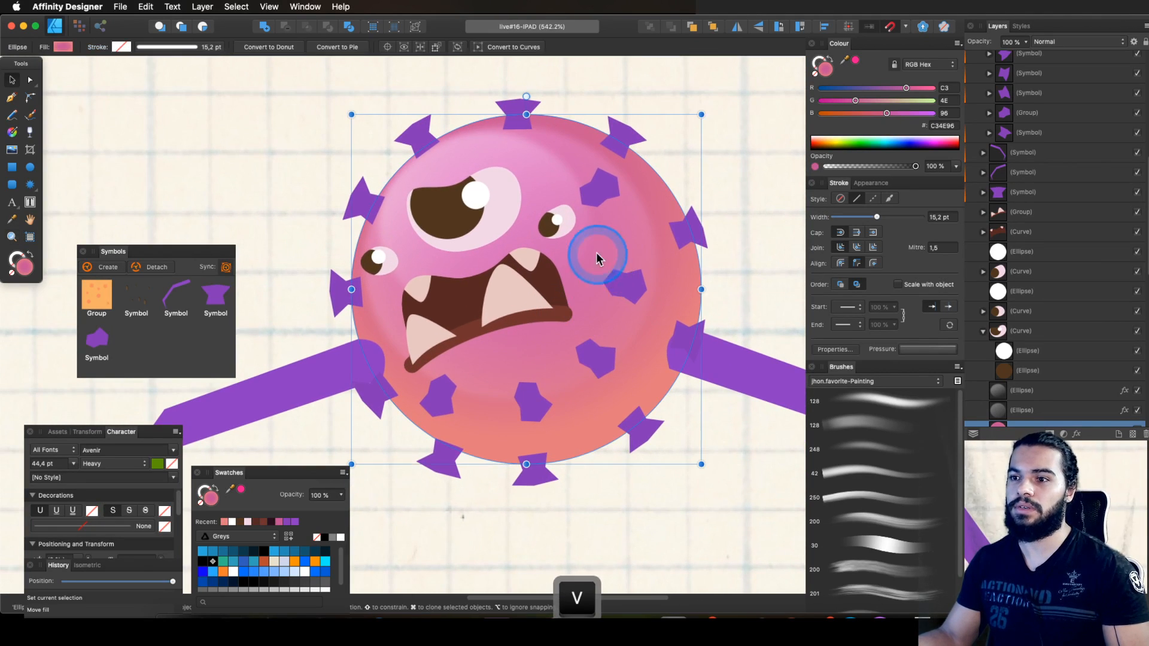
key("g")
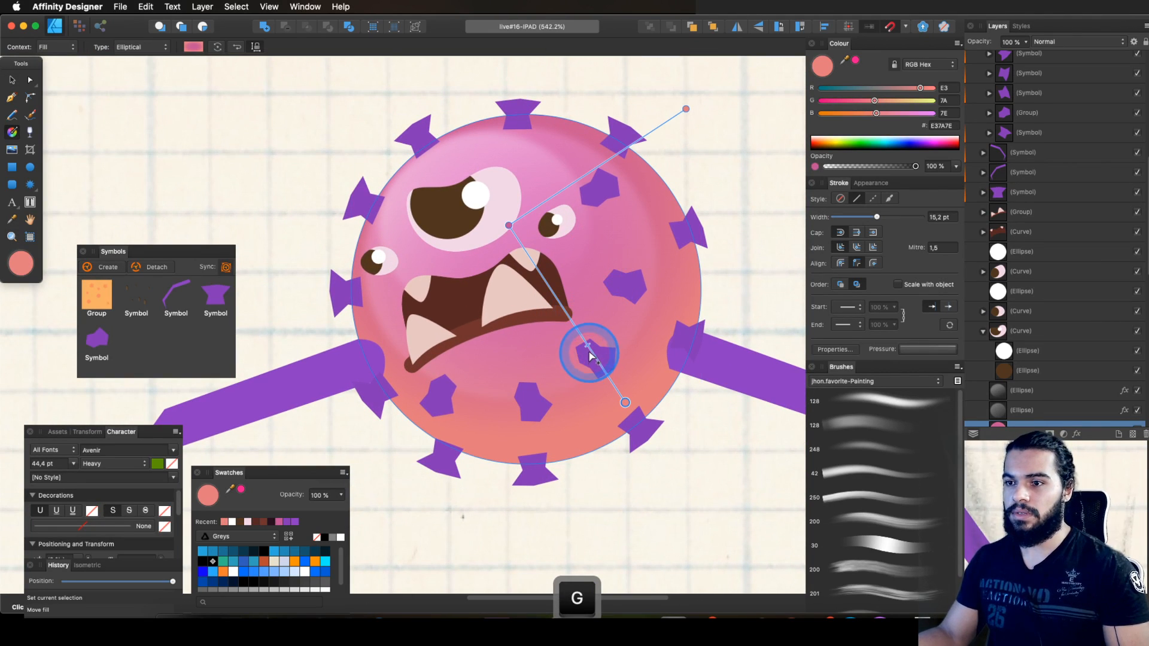
left_click(591, 352)
left_click_drag(866, 120, 841, 106)
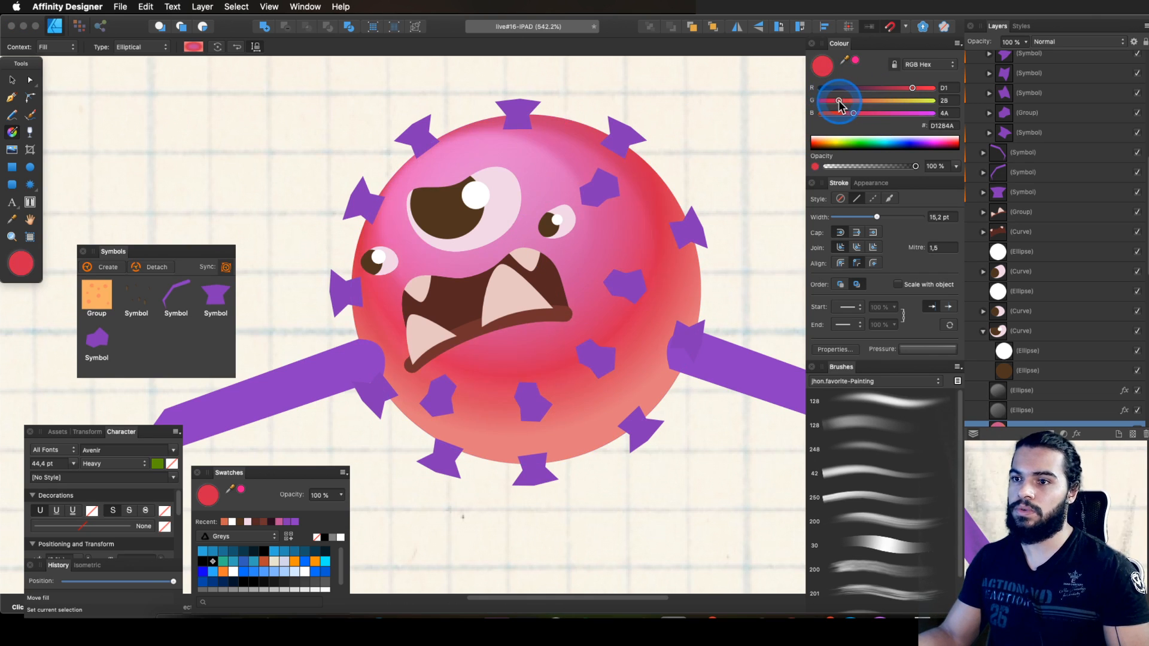
left_click(611, 318)
Step: Slide the red gradient stop outward and shift the gradient's centre and side handle towards the lower-left of the body
left_click_drag(591, 351, 602, 368)
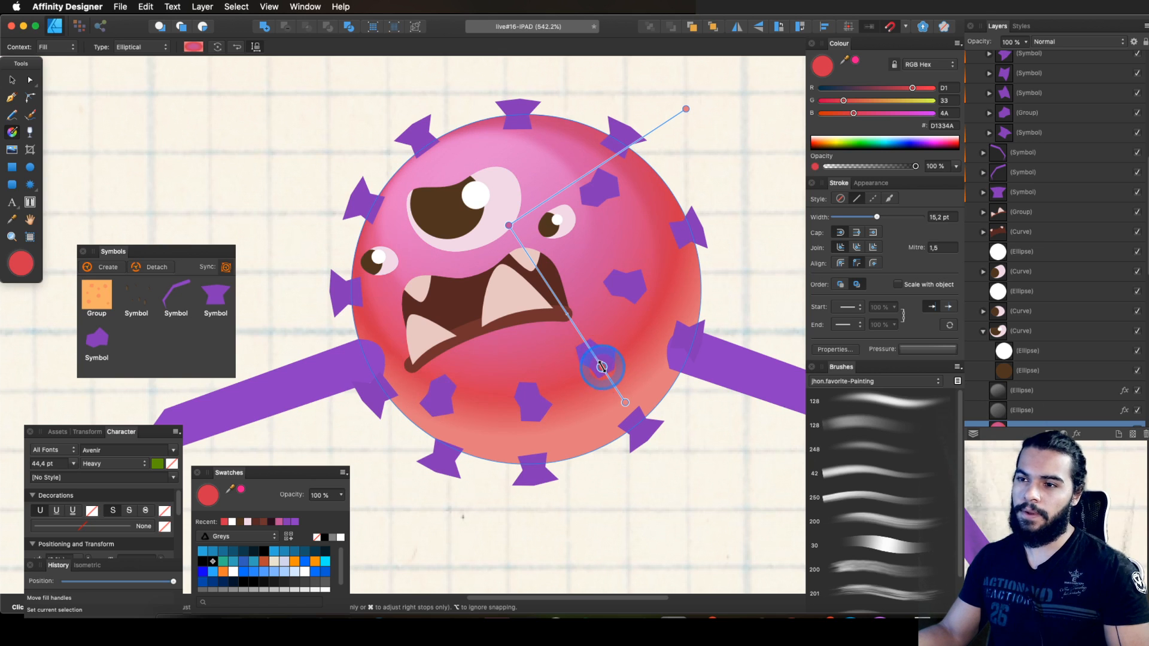
mouse_move(686, 109)
left_mouse_down()
mouse_move(662, 113)
mouse_move(669, 108)
left_mouse_up()
left_click_drag(508, 226, 484, 257)
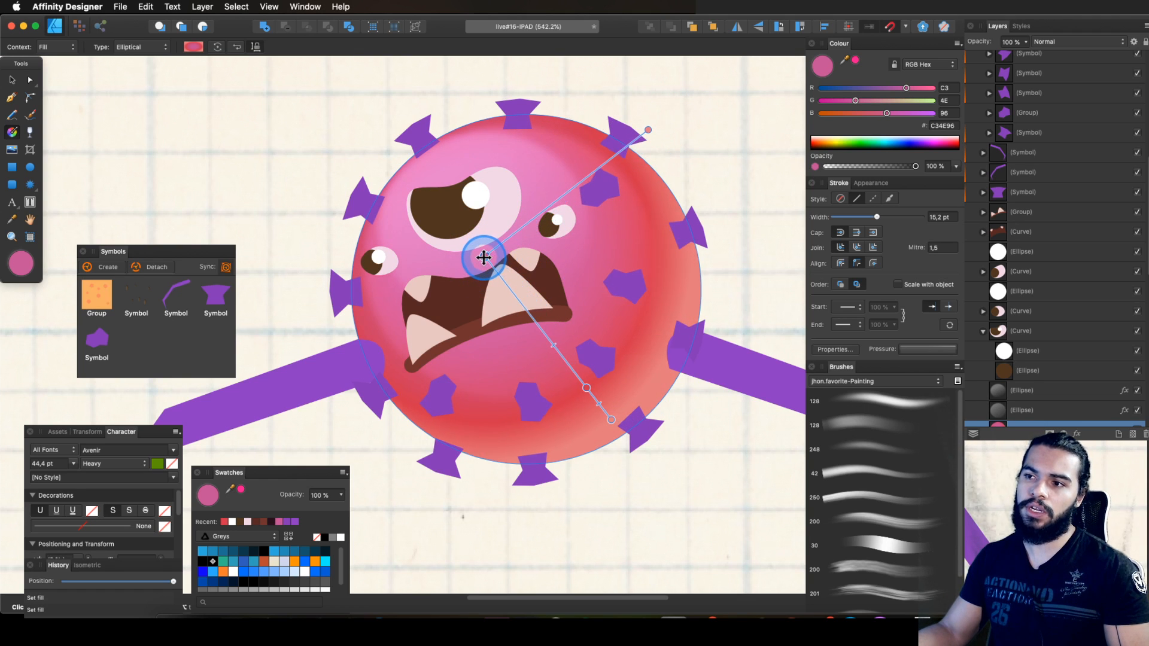
Step: Try a different fill colour on the white overlay highlight ellipse on the upper body, undoing the change
key("z")
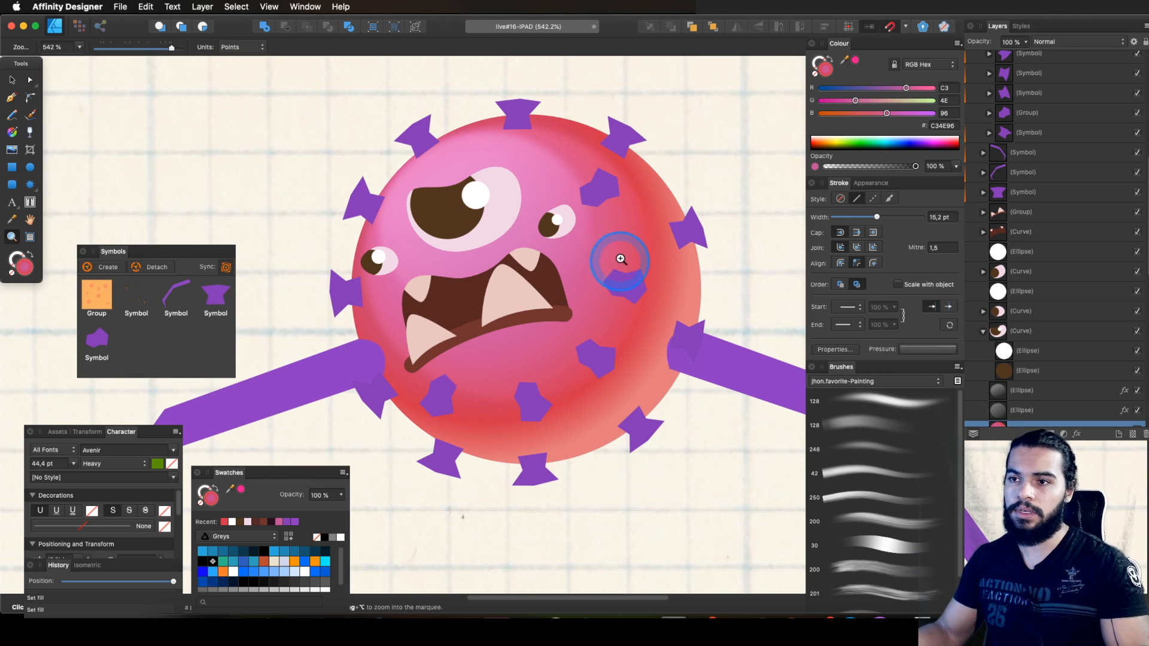
mouse_move(667, 286)
left_mouse_down()
mouse_move(622, 284)
mouse_move(649, 282)
left_mouse_up()
key("space")
left_click_drag(694, 281, 669, 282)
left_click_drag(567, 239, 608, 200)
key("v")
left_click(564, 205, "super")
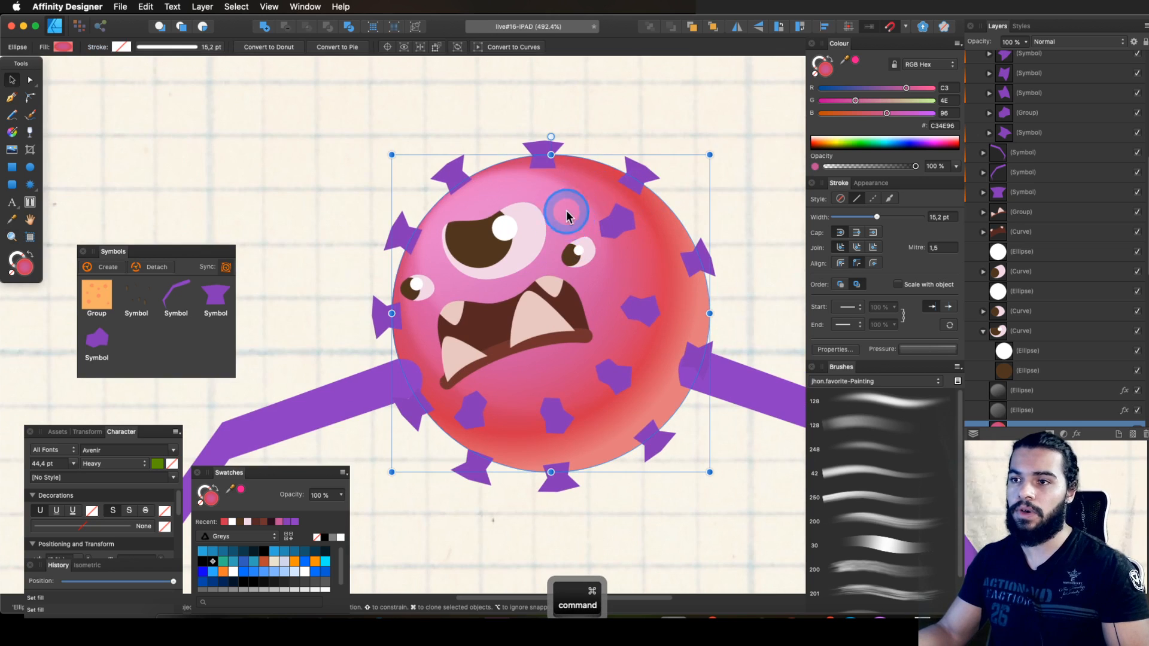
left_click_drag(901, 120, 877, 88)
key("super+z")
key("super+z")
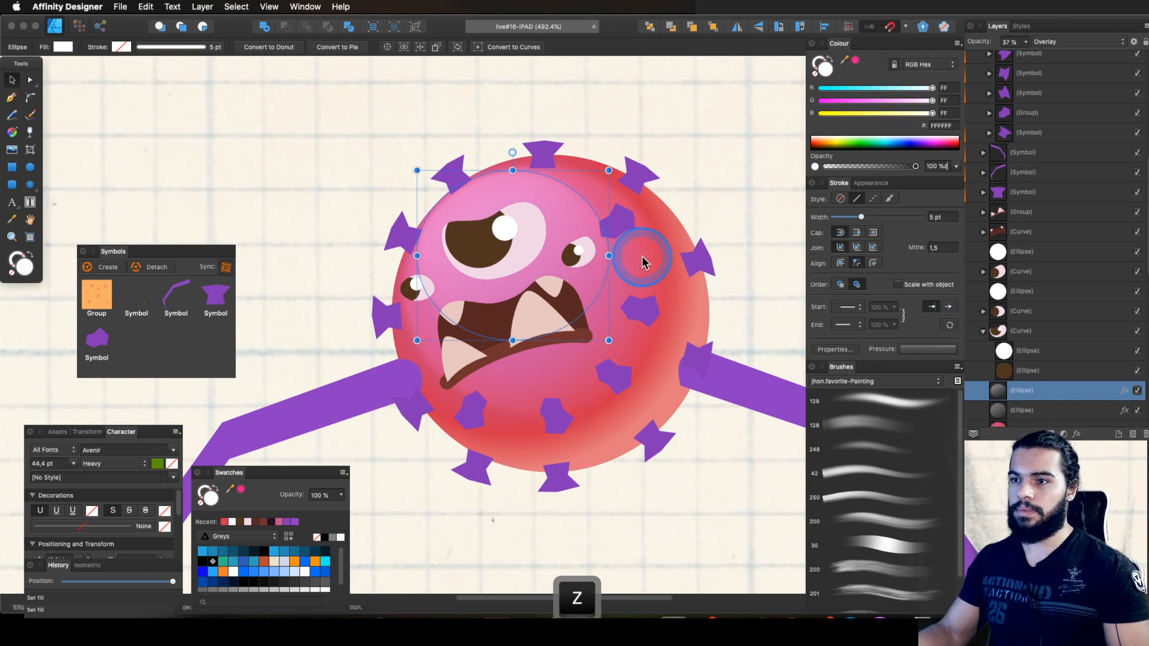
left_click(638, 256)
Step: Show the BACKGROUND group to examine the monster beside the witcher in the full game scene
key("z")
left_click_drag(639, 258, 315, 364)
key("space")
left_click_drag(675, 270, 350, 335)
left_click_drag(589, 260, 605, 317)
key("space")
left_click_drag(625, 309, 554, 316)
scroll(1143, 242, "down", 6)
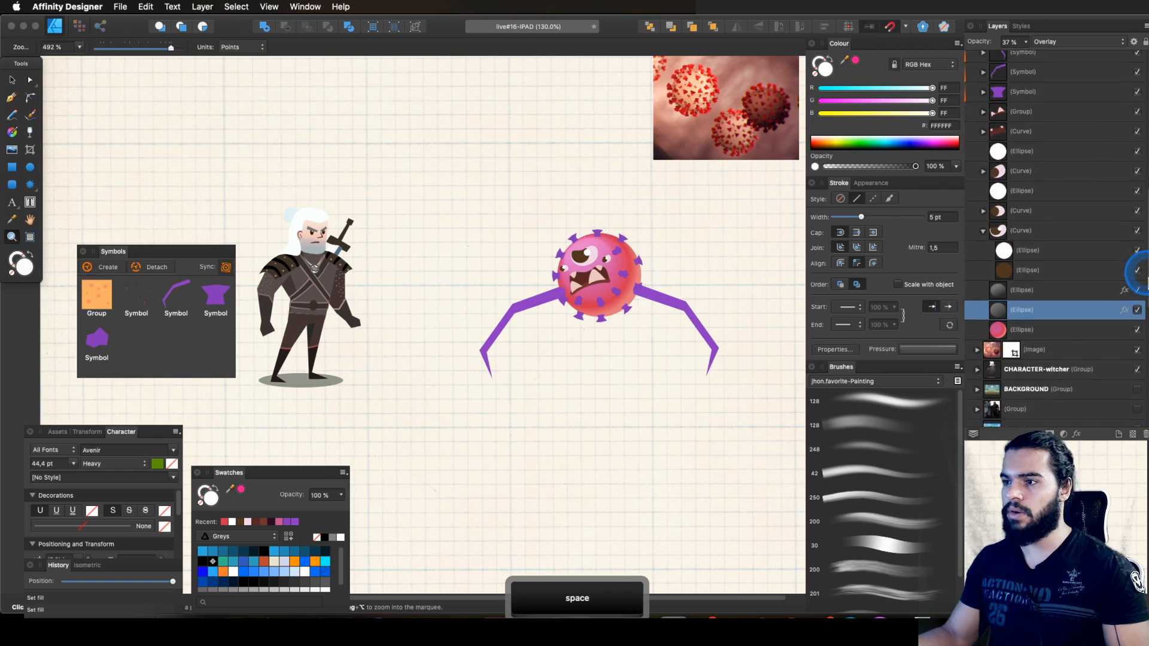
left_click(1137, 261)
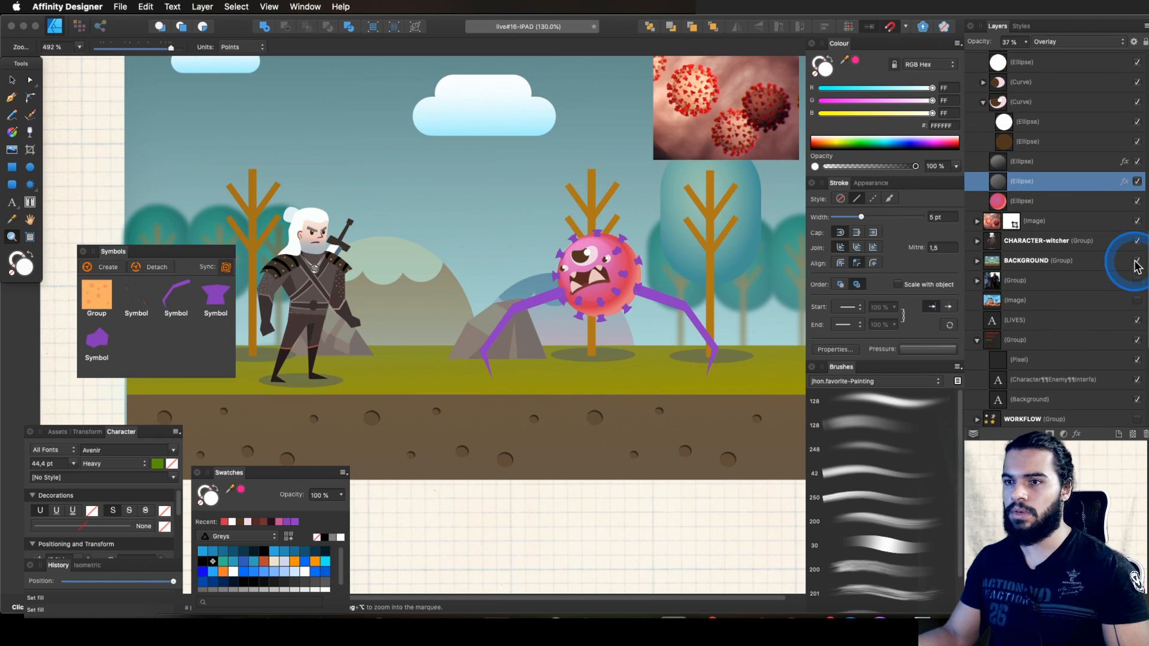
left_click_drag(627, 283, 403, 353)
key("space")
left_click_drag(521, 333, 551, 337)
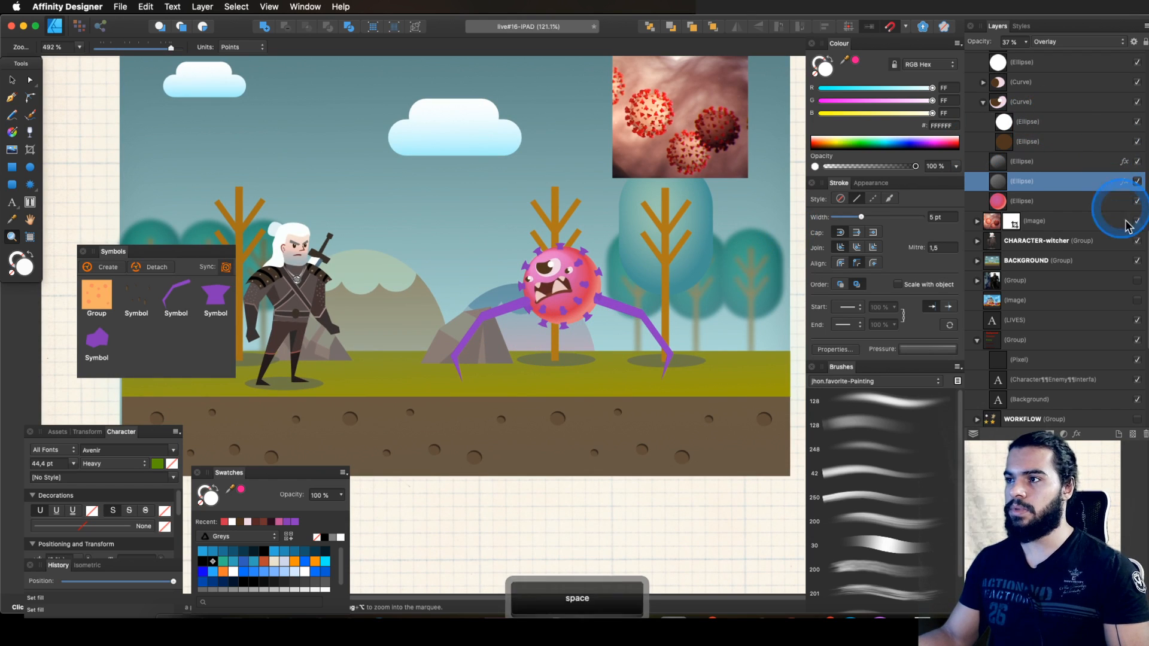
Step: Select the ENEMY group and collapse it in the layer stack
left_click_drag(1147, 242, 1145, 69)
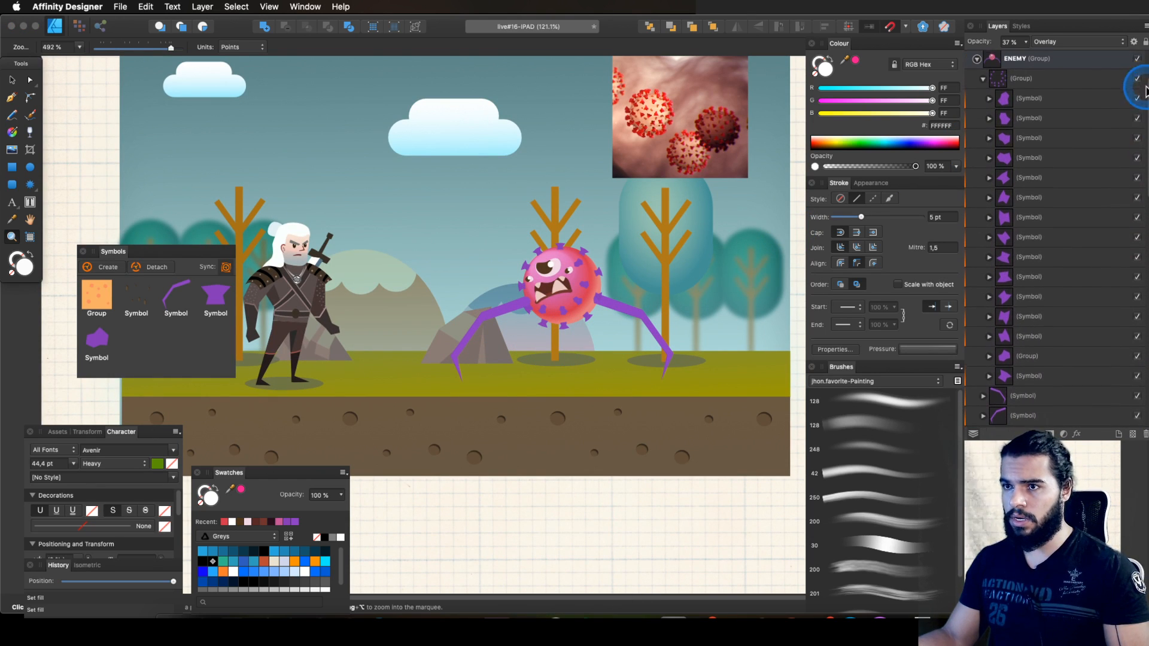
left_click(992, 62)
left_click(975, 63)
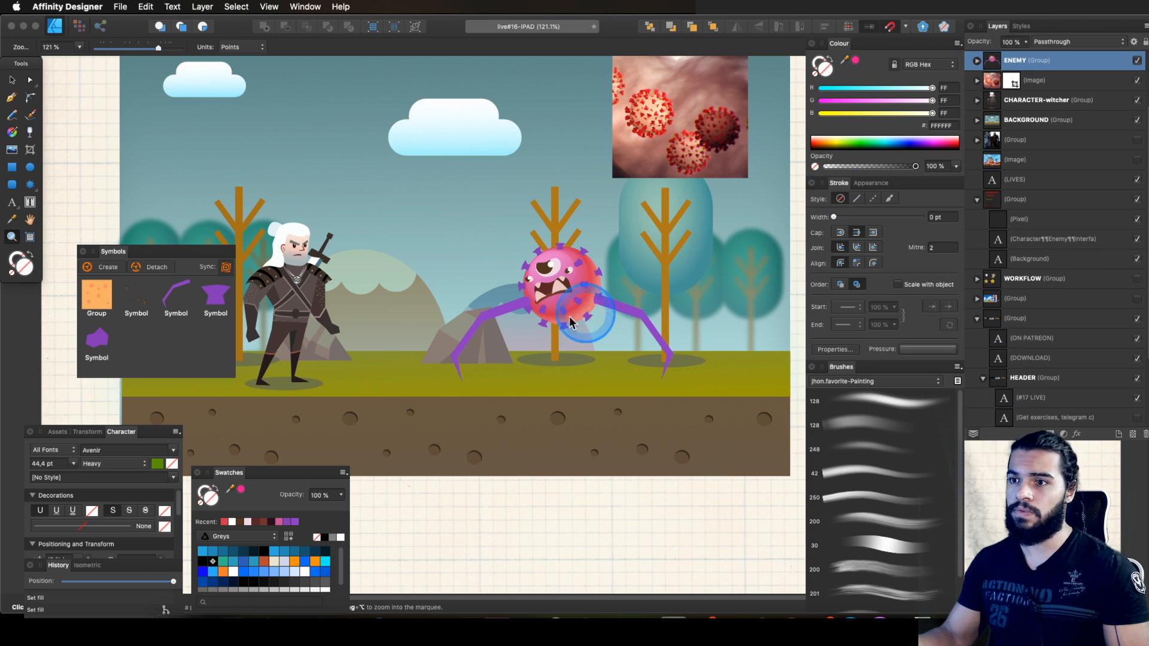
Step: Reposition the ENEMY group slightly lower so the monster's legs stand further down on the grass
key("v")
left_click_drag(581, 301, 538, 303)
key("z")
key("v")
left_click_drag(636, 316, 587, 312)
key("z")
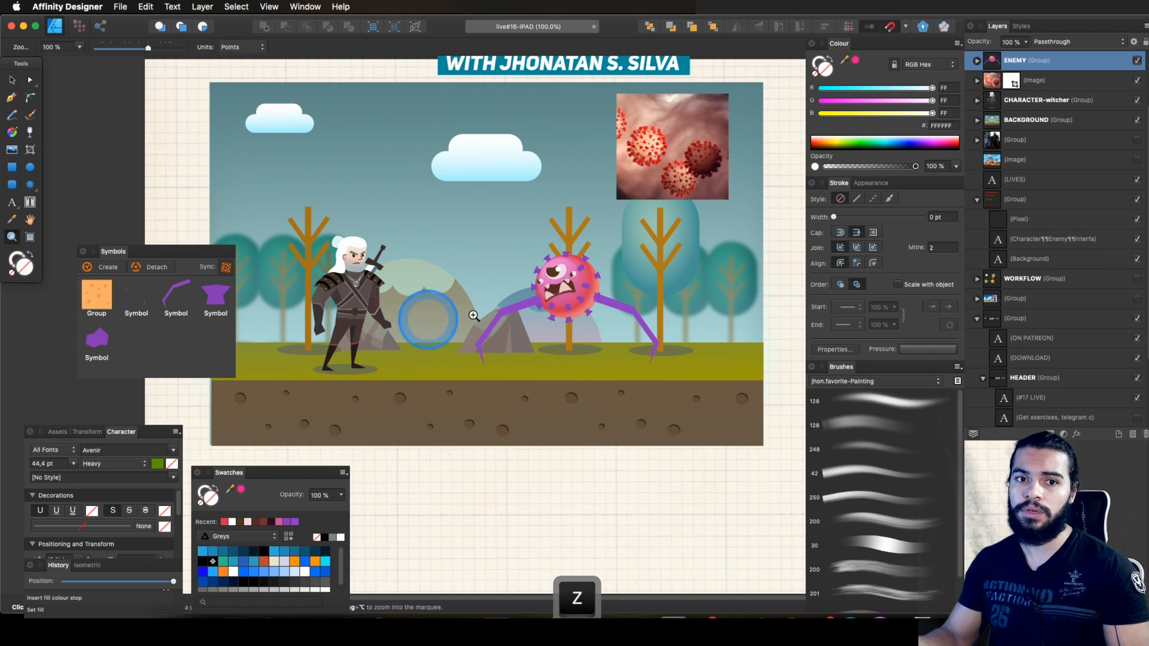
left_click(606, 272)
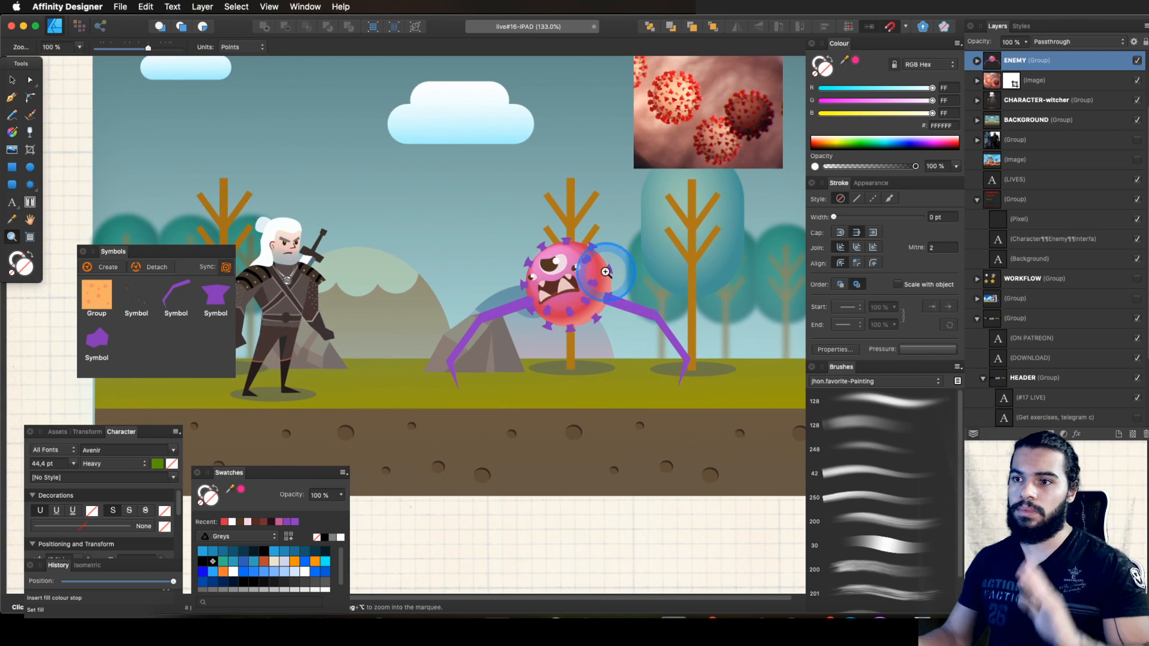
key("v")
key("z")
left_click_drag(652, 301, 602, 321)
key("space")
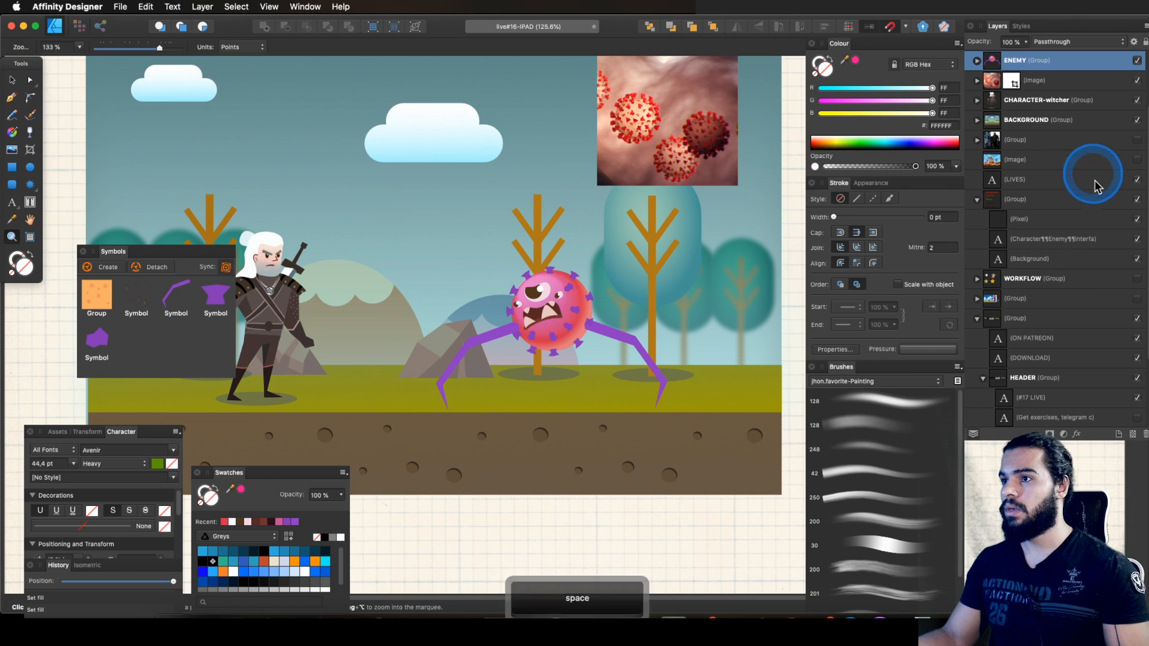
Step: Collapse the remaining expanded groups in the layer stack and save the document
left_click(977, 199)
left_click(977, 258)
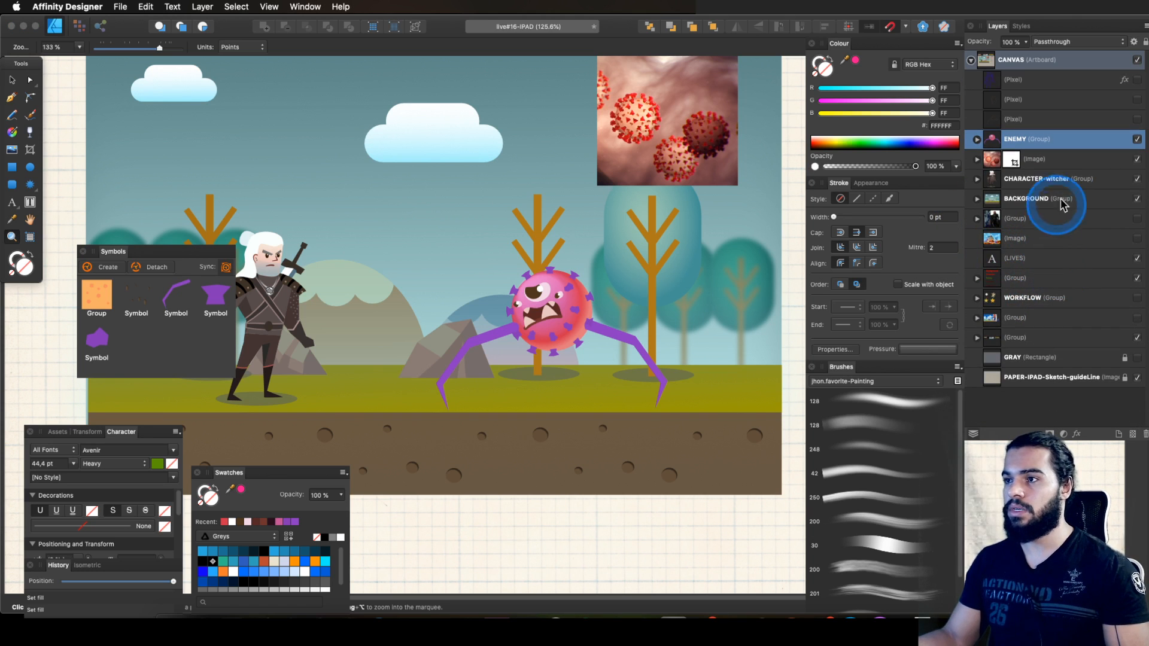
key("super+s")
Step: Hide the BACKGROUND group so the monster stands alone on the sketch paper
left_click(1137, 198)
scroll(578, 307, "up", 5)
key("v")
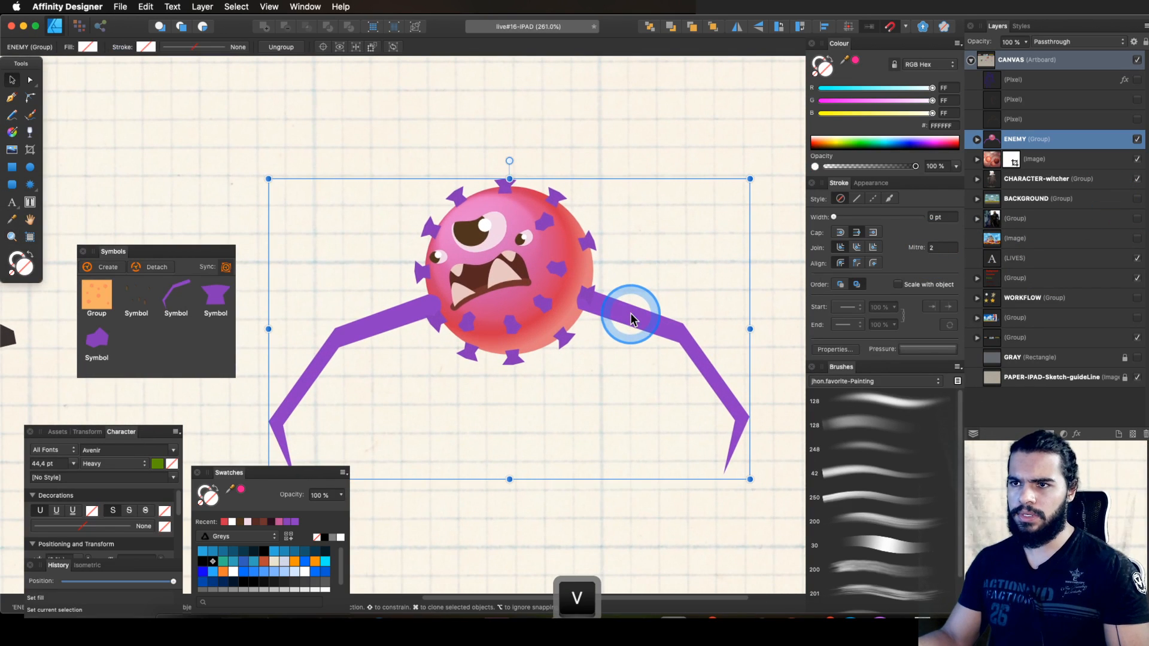
key("z")
scroll(605, 246, "up", 4)
key("space")
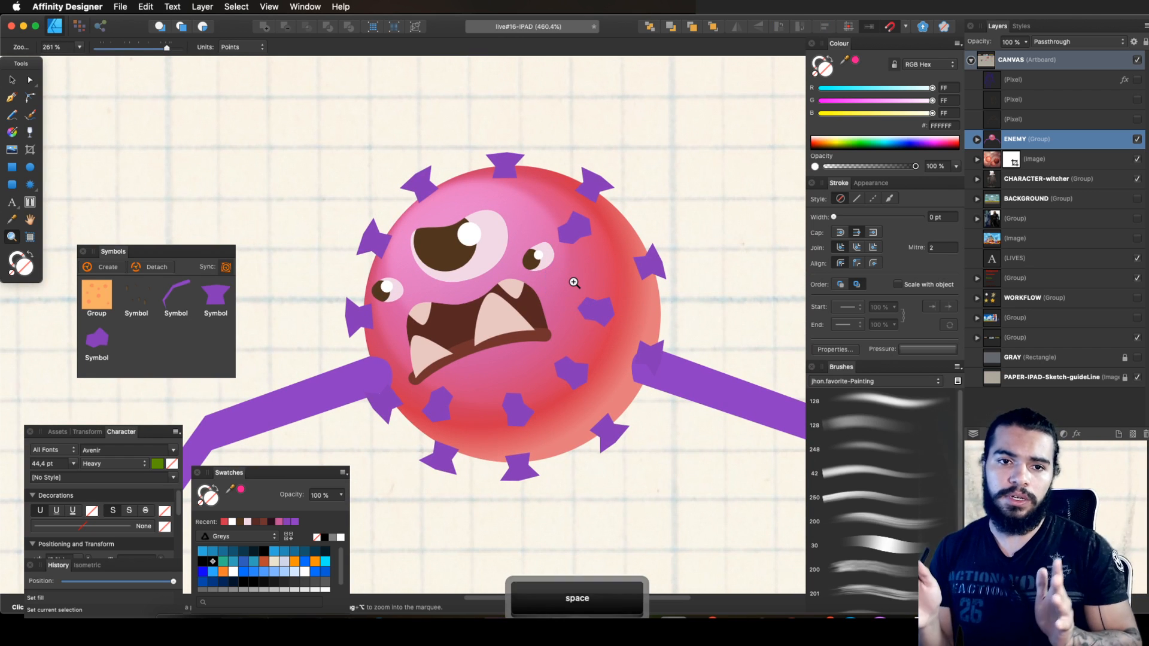
Step: Switch to the Pixel Persona for raster painting on the monster's body
left_click(78, 27)
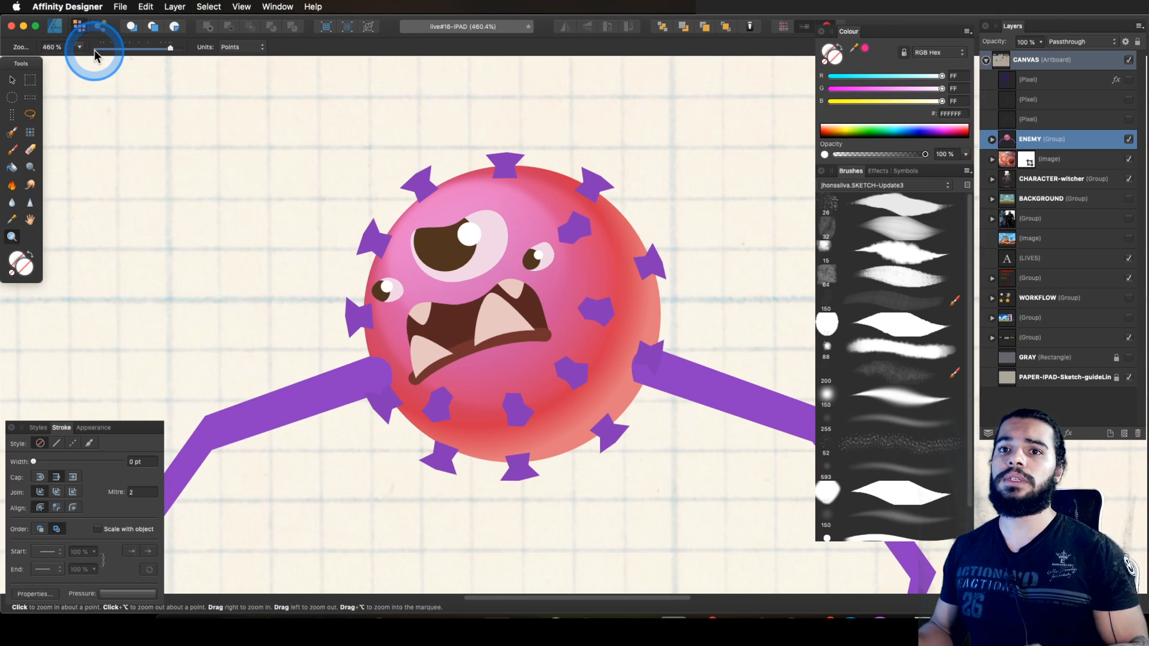
key("space")
left_click_drag(537, 276, 543, 268)
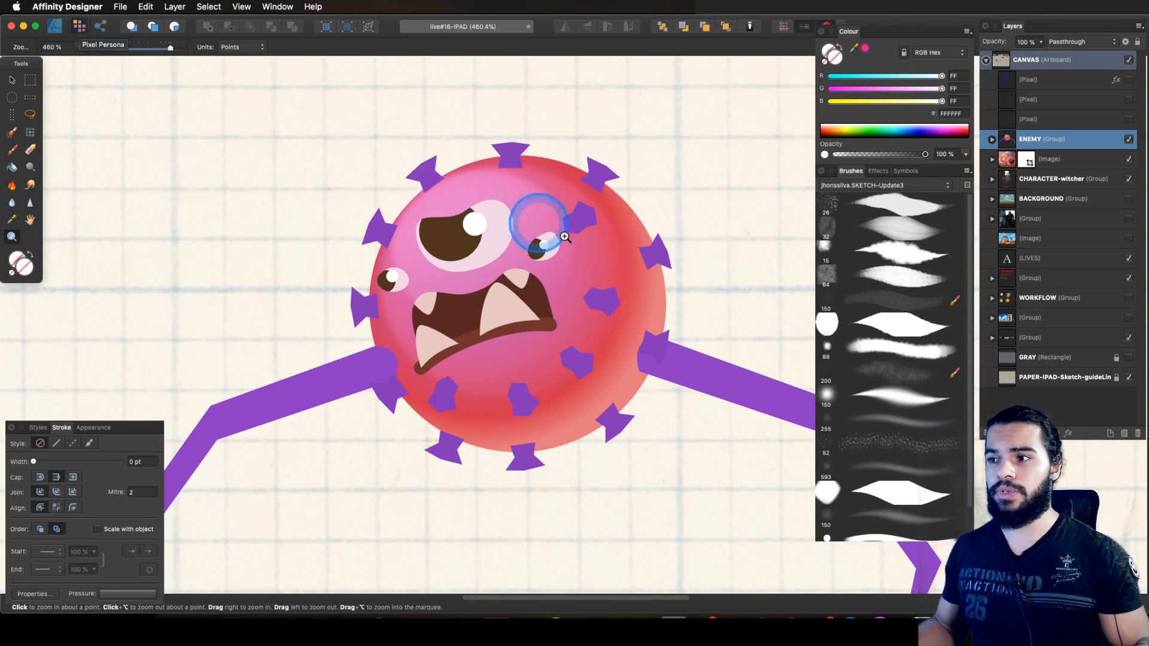
left_click(588, 292)
Step: Expand the ENEMY group, collapse the large eye's curve and select the pink gradient body ellipse
left_click(991, 140)
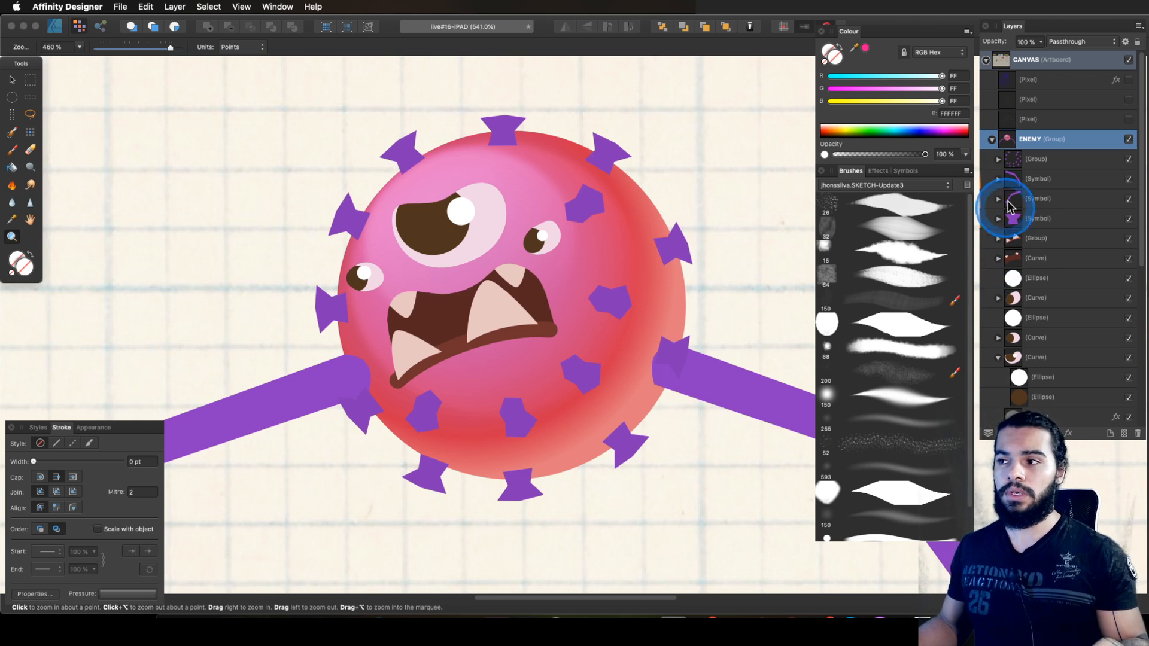
scroll(1125, 203, "down", 3)
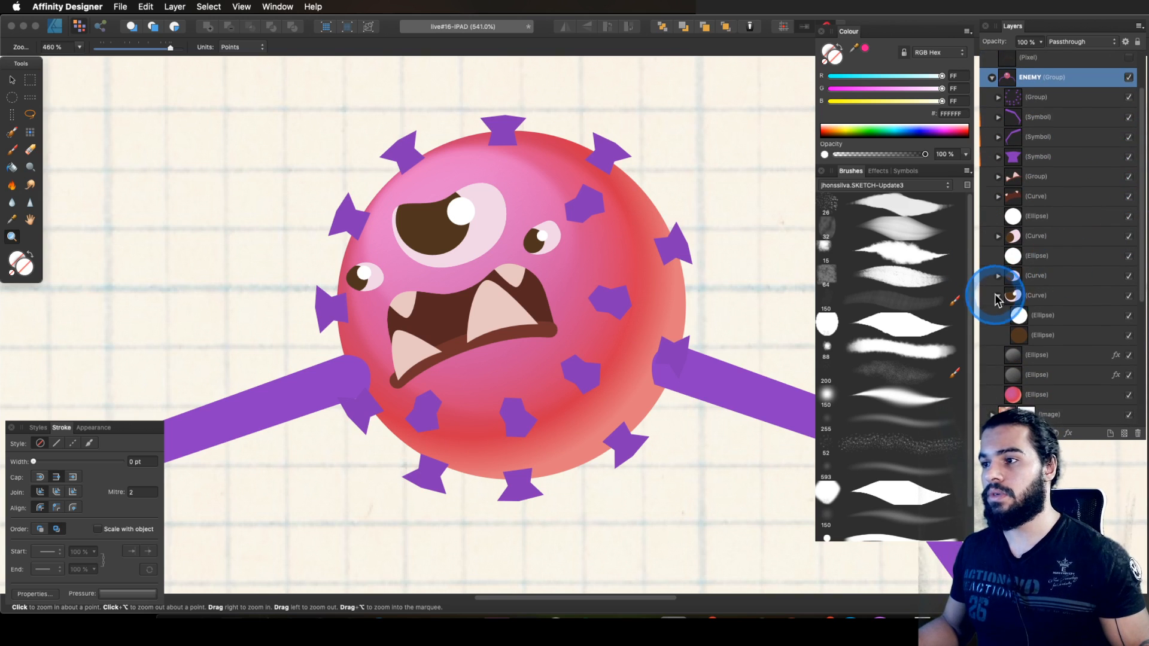
left_click(1020, 356)
left_click_drag(552, 291, 490, 290)
key("space")
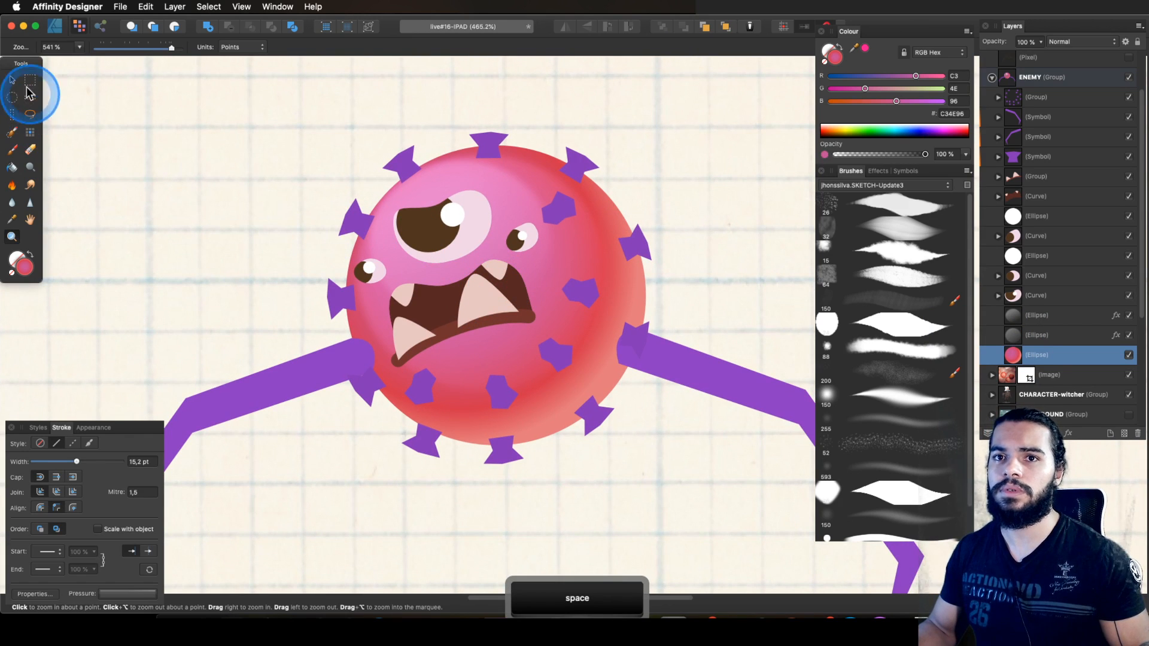
left_click_drag(436, 235, 490, 276)
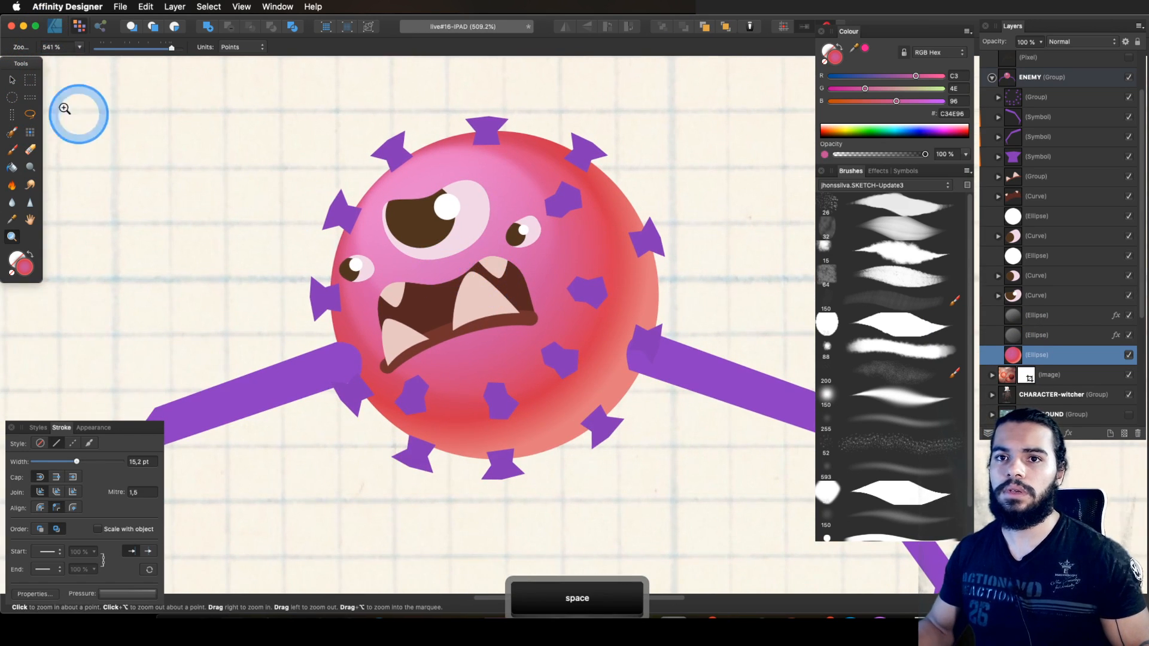
Step: Activate the Paint Brush and choose the 52 px speckled texture brush from the jhonssilva.SKETCH-Update3 set
left_click(15, 154)
left_click(884, 185)
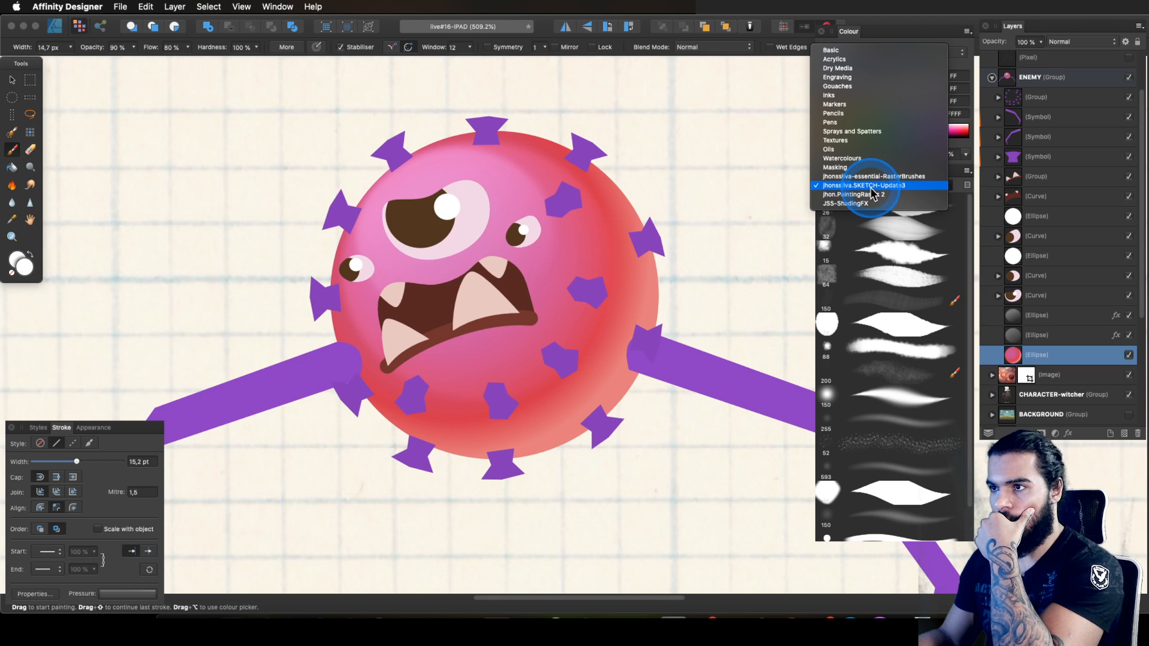
left_click(878, 190)
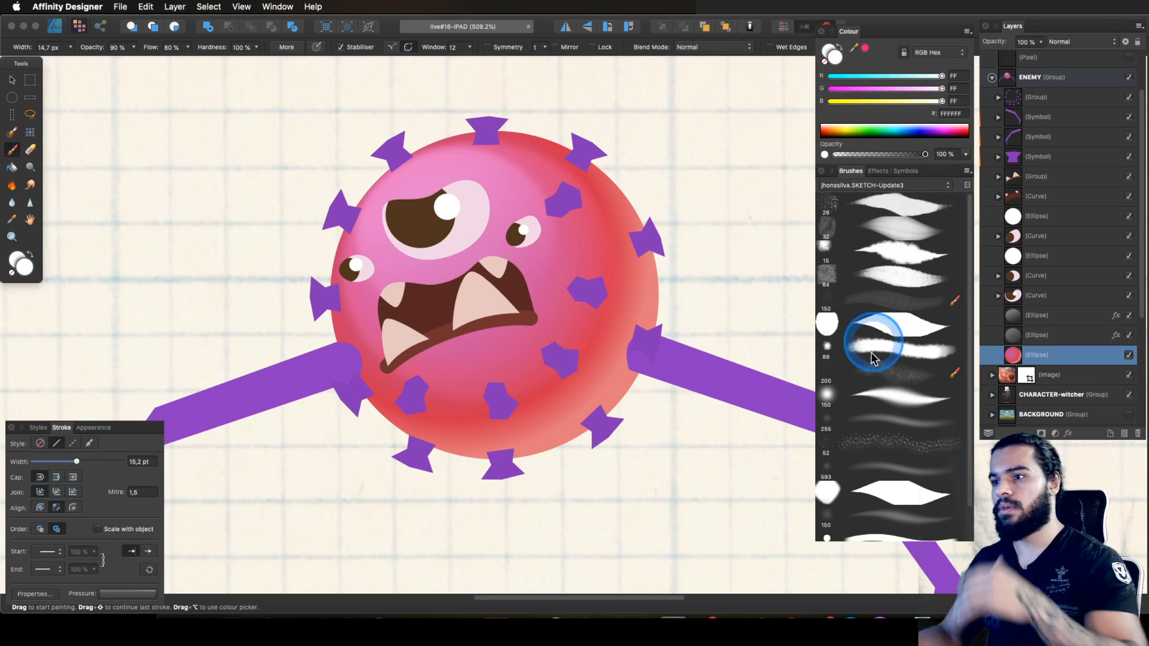
left_click(866, 446)
key("alt")
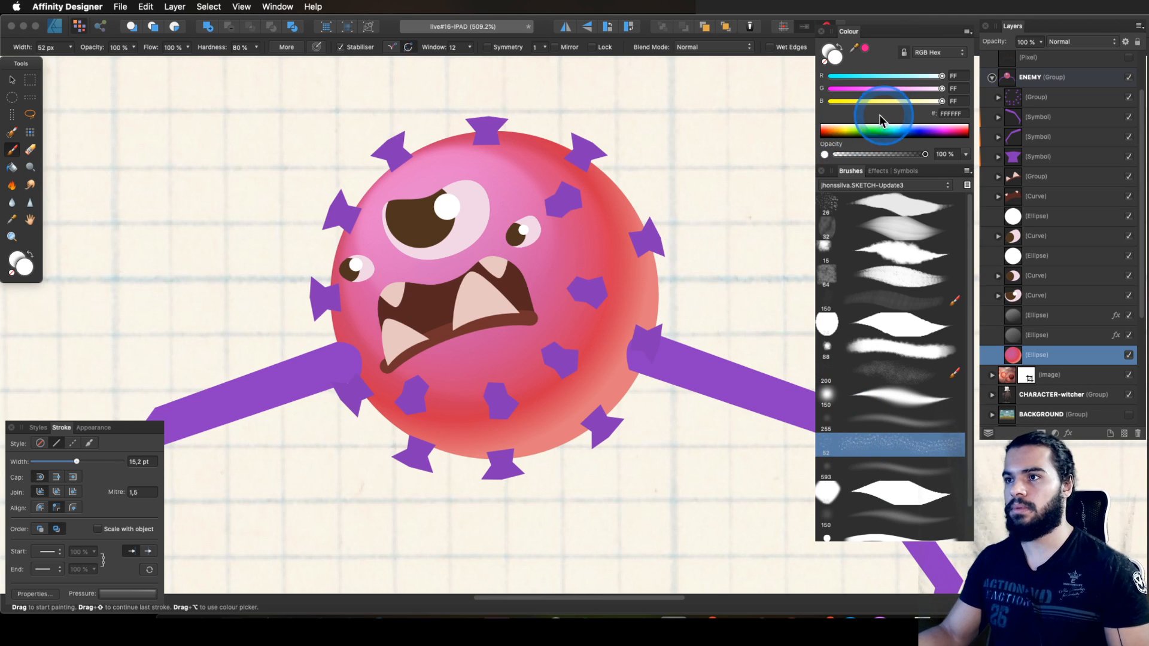
Step: Switch the colour sliders to HSL and set a brown paint colour with 46 saturation and 48 lightness
left_click(928, 52)
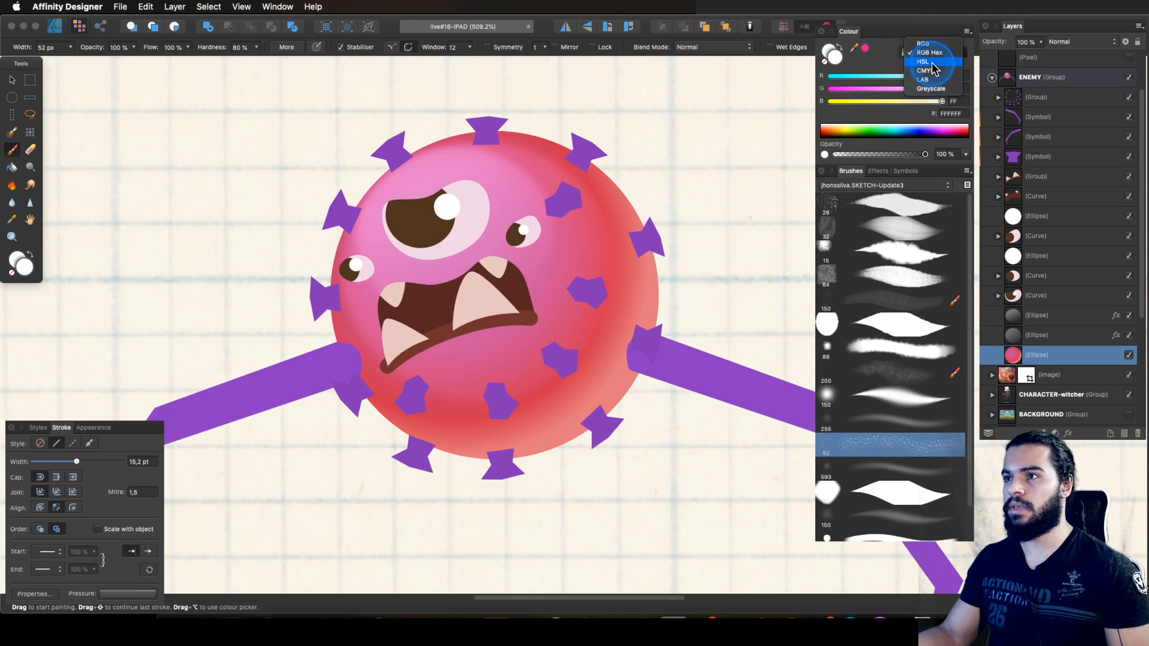
left_click(931, 63)
left_click_drag(917, 101, 877, 89)
Step: Dab a speckle stroke inside the body ellipse, sample the body's pinkish red as paint colour and select the nested pixel layer
left_click(592, 256)
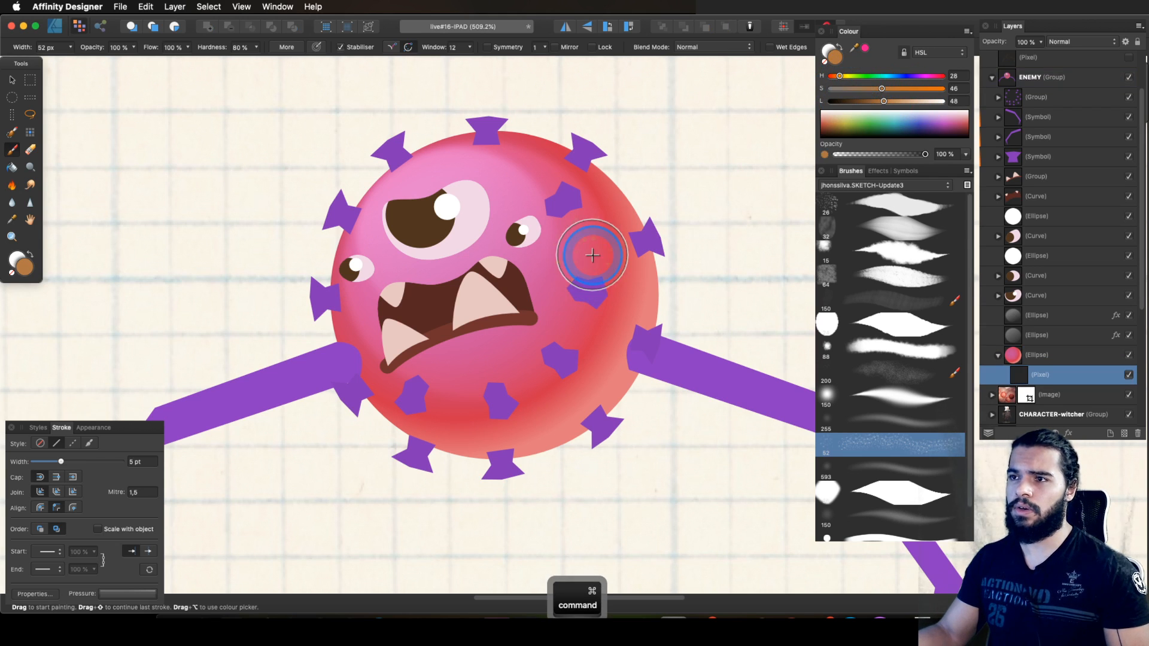
left_click(595, 251, "alt")
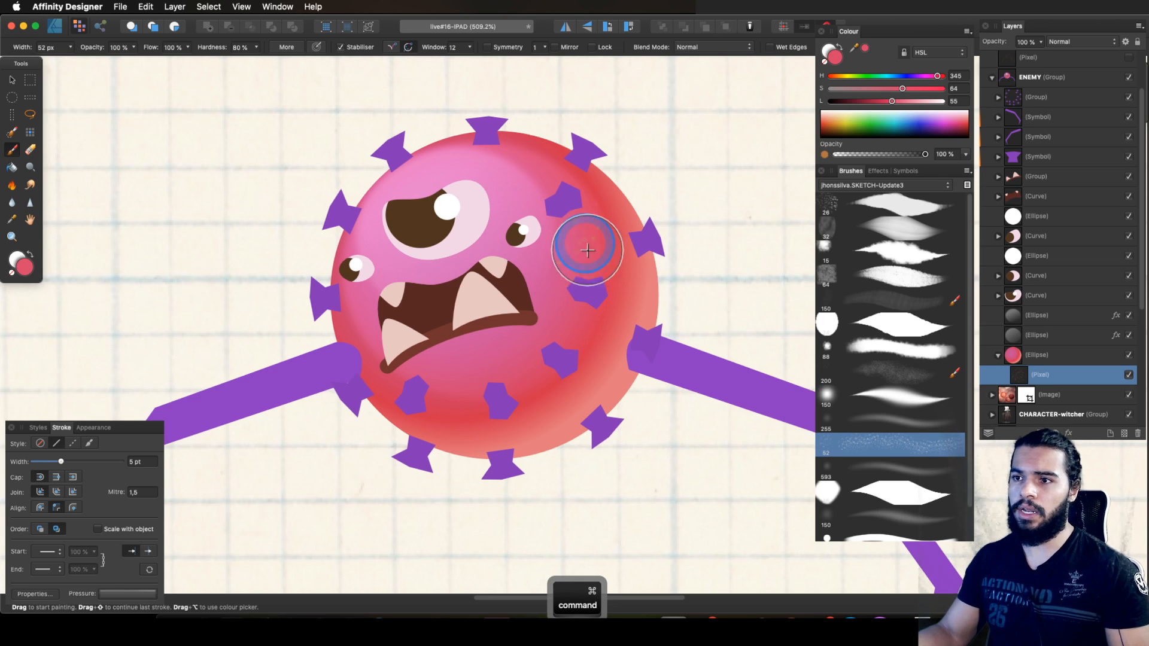
key("v")
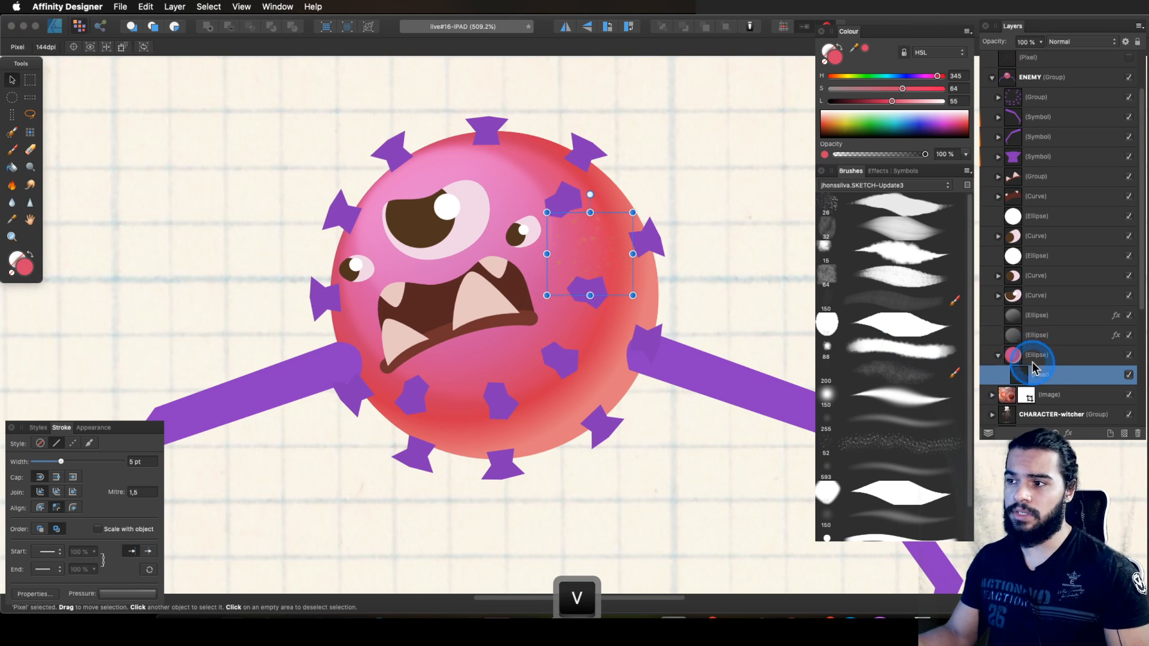
left_click(1034, 362)
left_click(620, 285)
left_click(1039, 374)
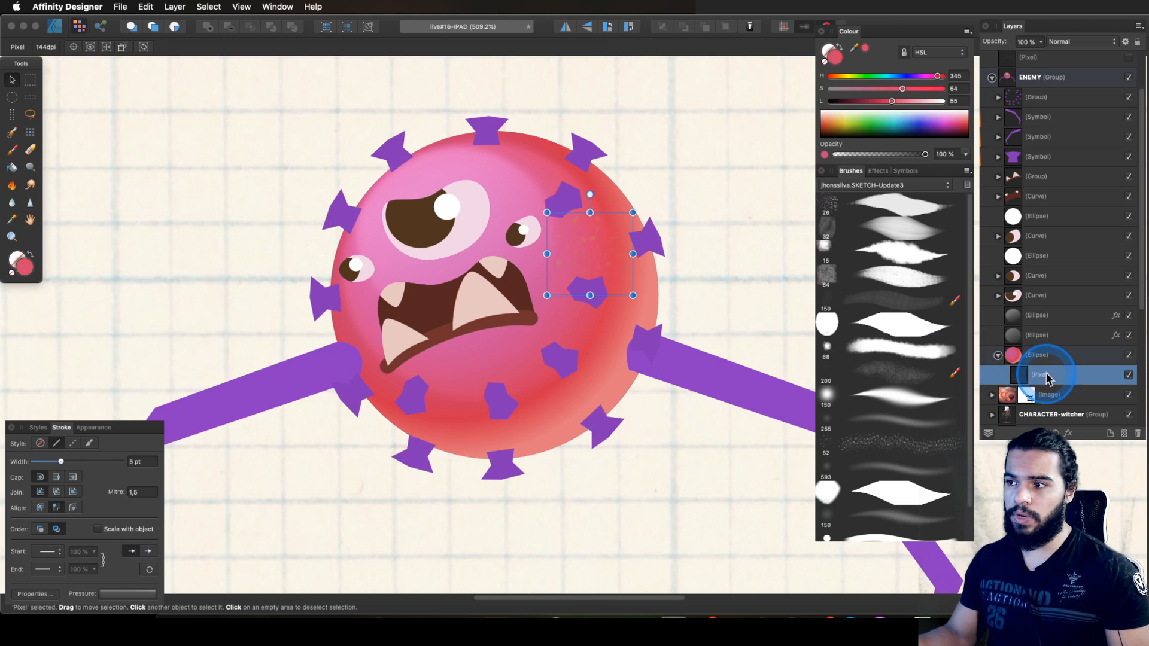
Step: Lower the paint colour's lightness to 30, undo the trial stroke and brush dark red speckles across the whole body
key("b")
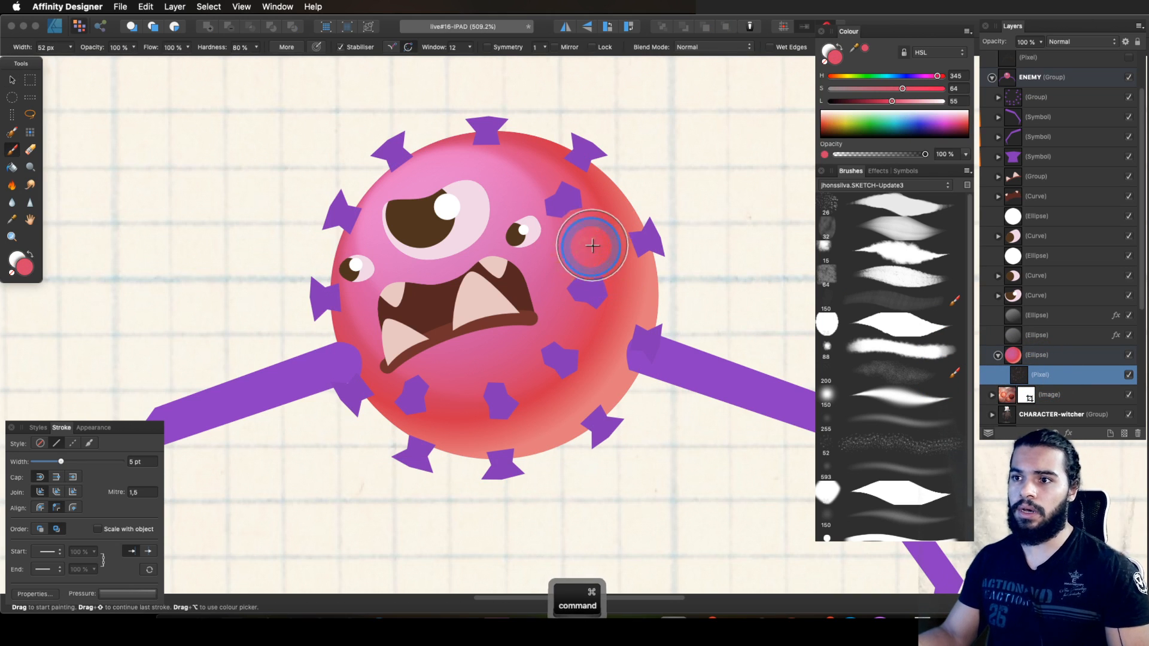
left_click_drag(891, 101, 864, 102)
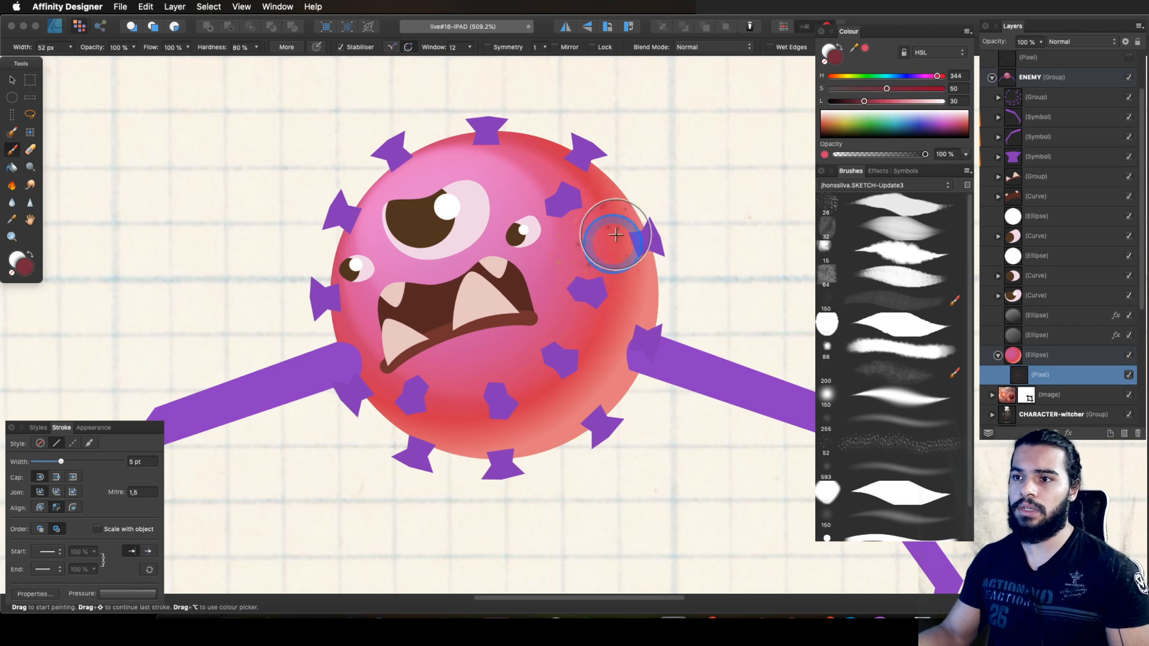
key("super+z")
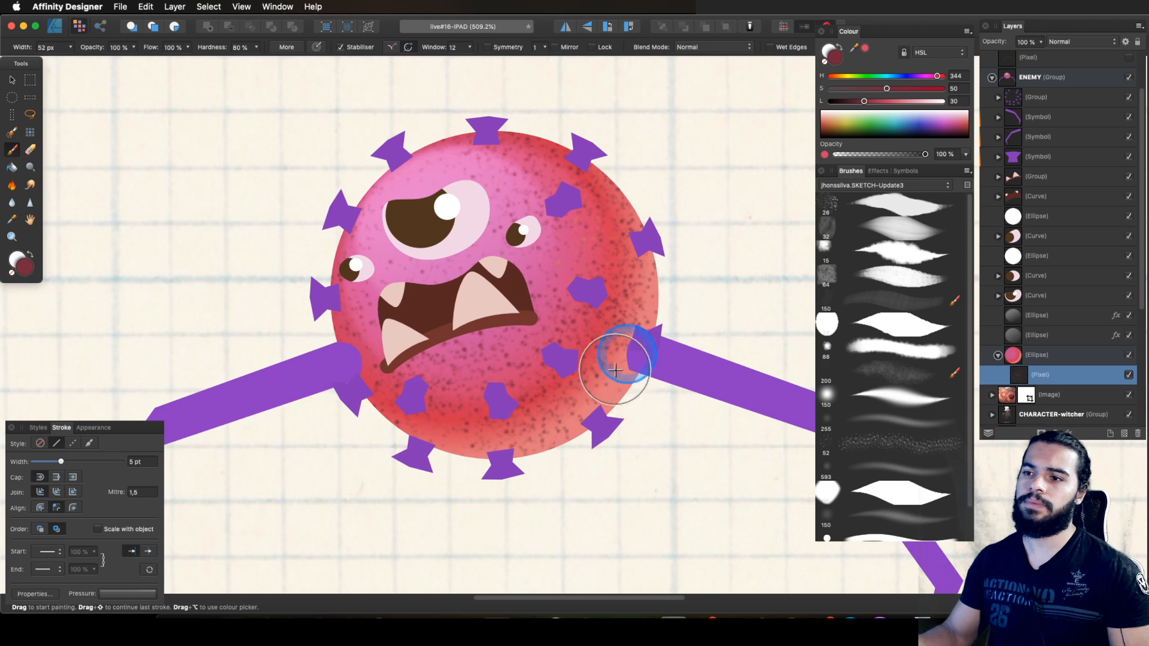
Step: Try a stroke with a different texture brush in a lighter red, lightness 53, on the body and undo it
left_click_drag(864, 101, 890, 101)
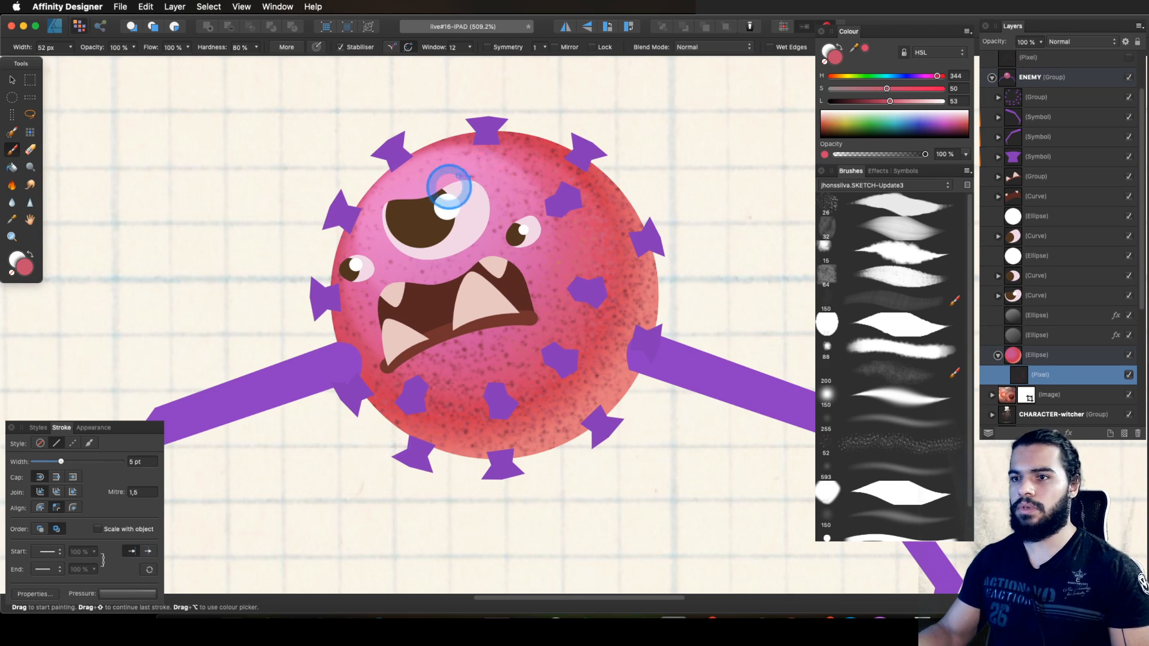
left_click(892, 275)
left_click_drag(525, 251, 509, 251)
key("super+z")
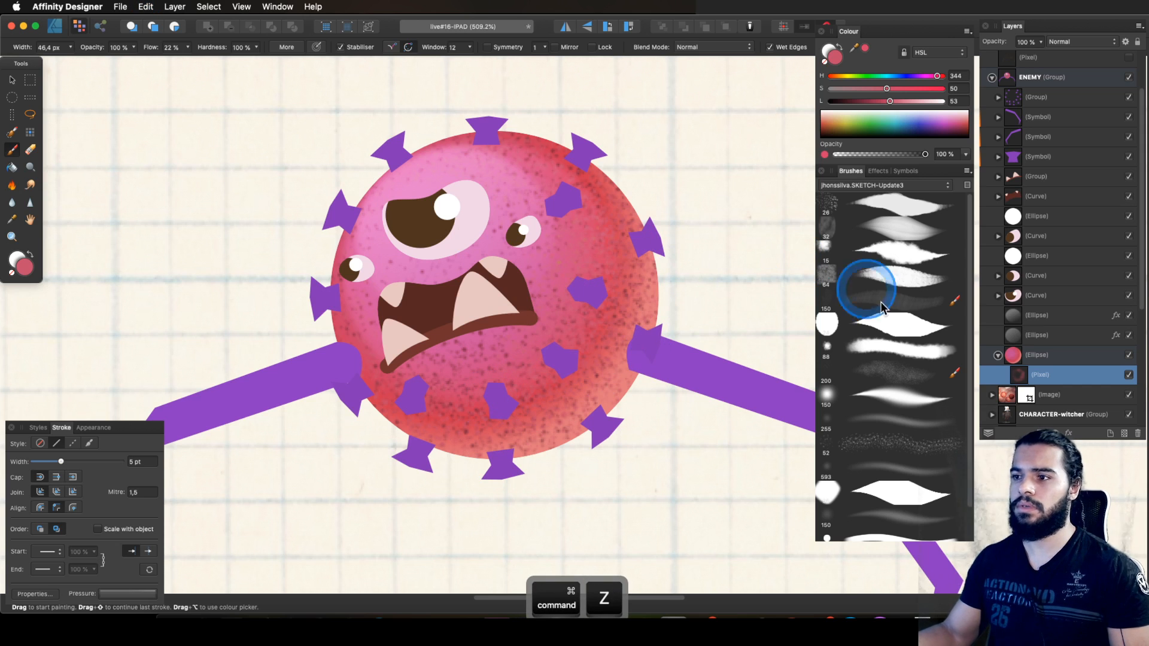
Step: Choose the large soft grainy brush, darken the paint colour to lightness 22 and undo the trial stroke on the body
left_click(898, 371)
key("a")
left_click_drag(569, 322, 394, 338)
left_click_drag(874, 103, 854, 101)
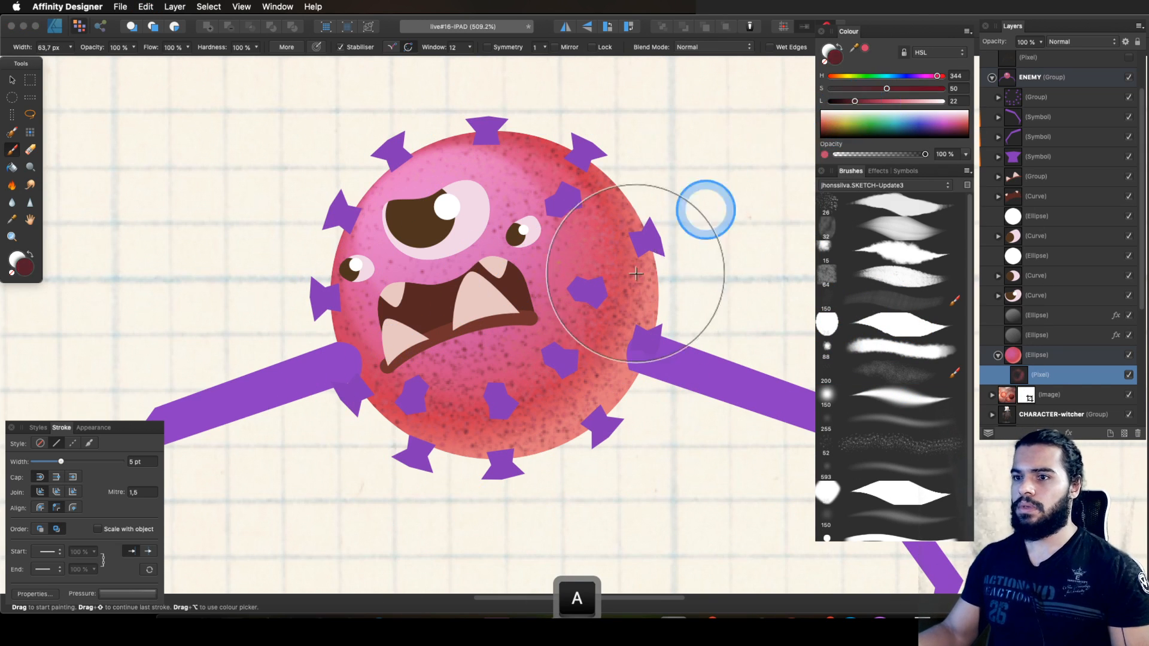
key("super+z")
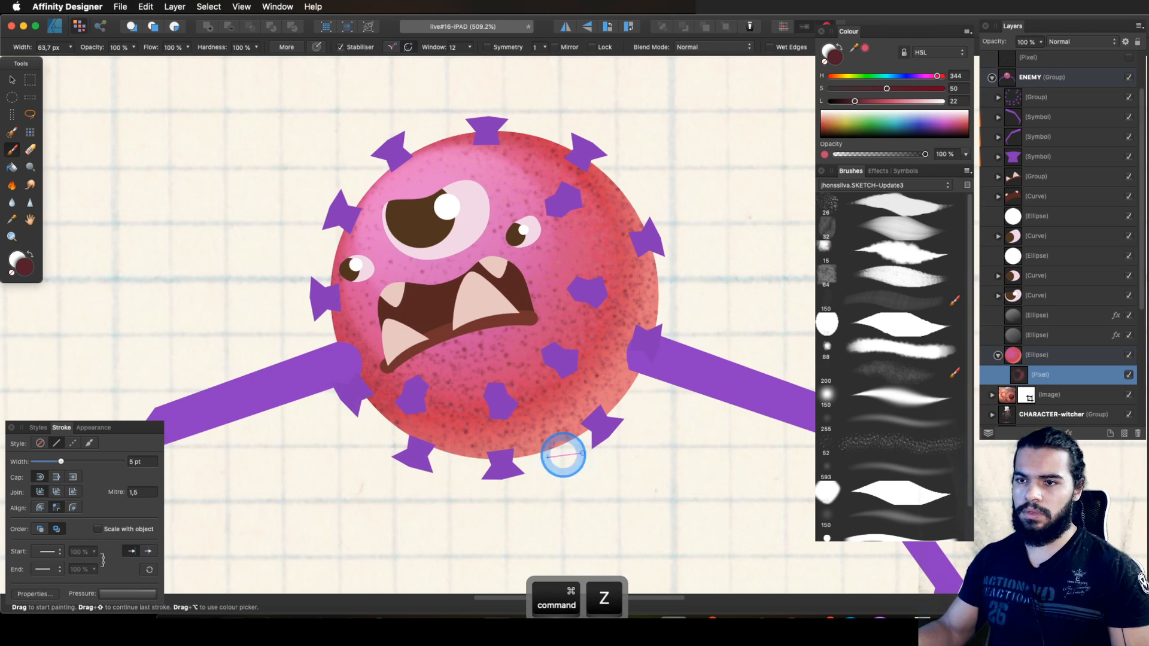
Step: Brush dark grainy shading around the right and lower parts of the monster's body
key("z")
left_click_drag(529, 292, 642, 300)
key("b")
left_click_drag(626, 205, 638, 263)
mouse_move(597, 129)
left_mouse_down()
mouse_move(627, 158)
mouse_move(621, 290)
mouse_move(582, 120)
mouse_move(570, 115)
left_mouse_up()
key("a")
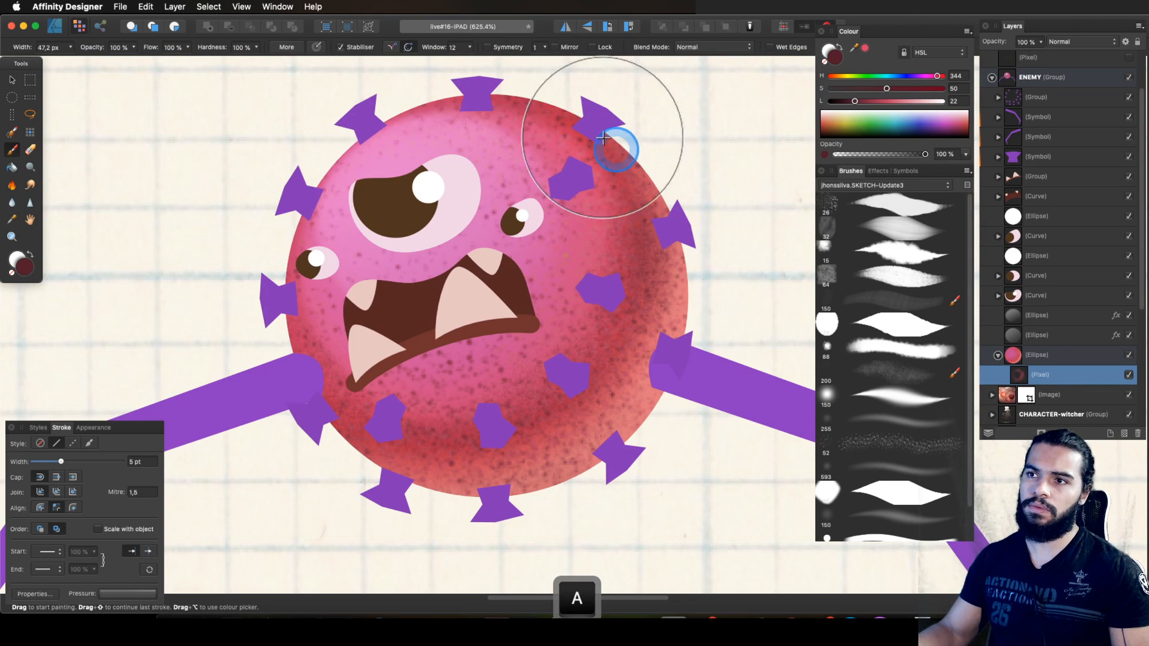
Step: Choose the 52 px speckled brush, raise the paint colour's lightness to 100 and undo the test highlight strokes
left_click(897, 445)
left_click_drag(855, 101, 943, 101)
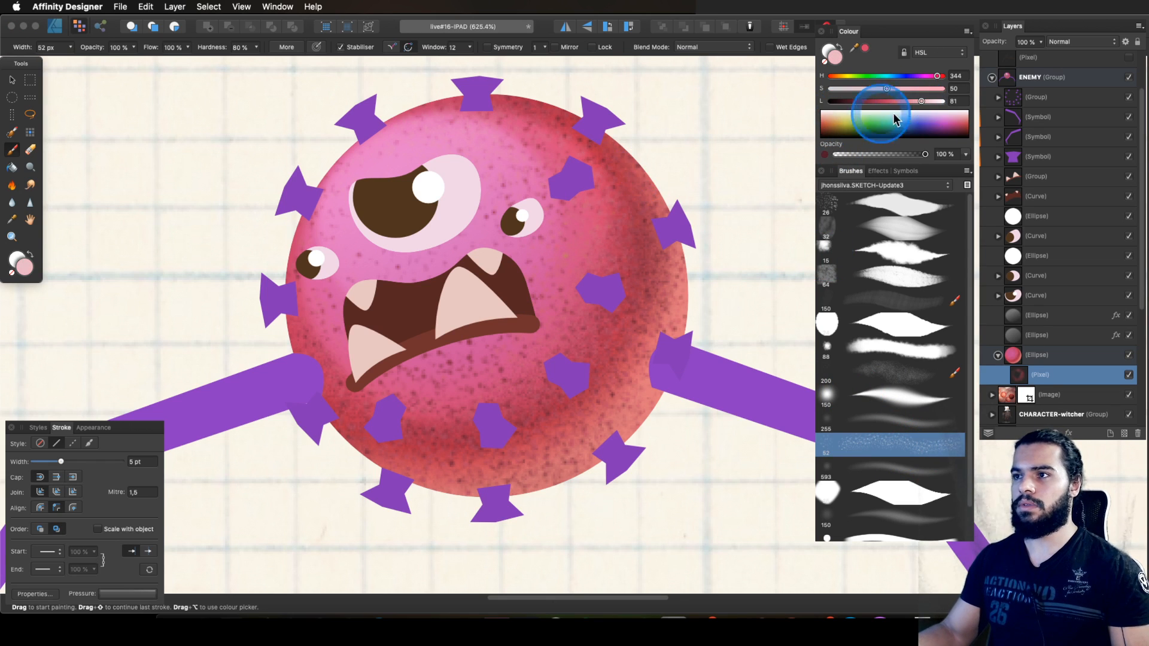
key("space")
mouse_move(461, 188)
left_mouse_down()
mouse_move(470, 241)
mouse_move(450, 201)
mouse_move(356, 267)
left_mouse_up()
key("super+z")
left_click_drag(491, 248, 701, 215)
key("super+z")
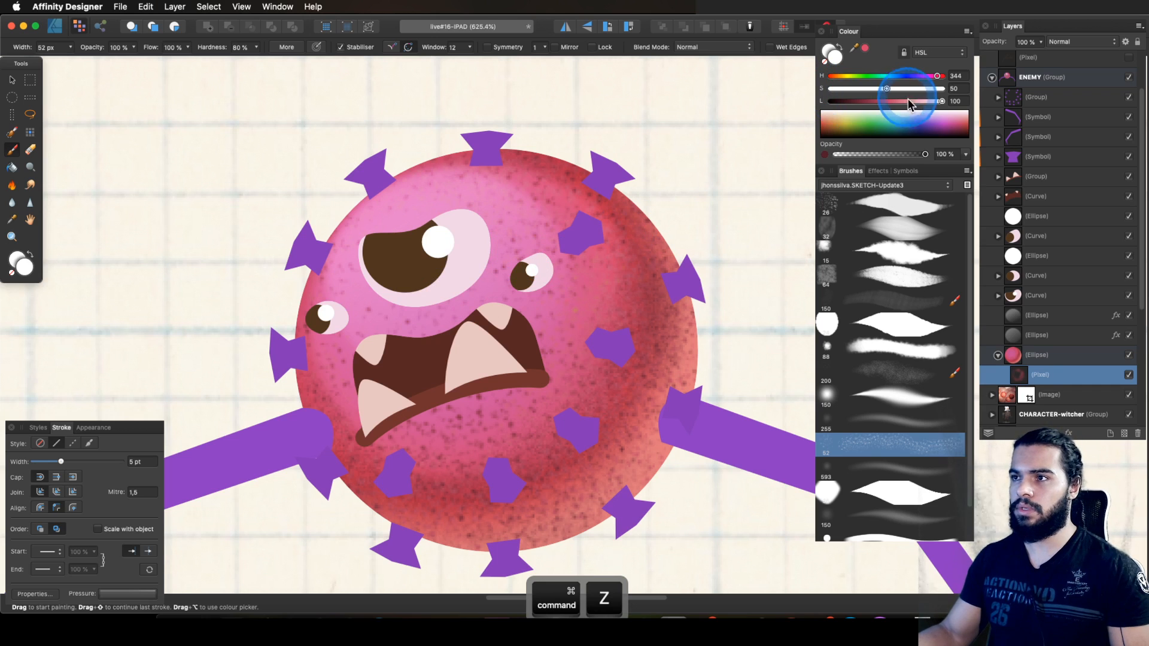
Step: Reduce the white paint's opacity to 51% and undo the test speckles on the body's upper left
left_click_drag(893, 155, 880, 154)
mouse_move(405, 231)
left_mouse_down()
mouse_move(328, 310)
mouse_move(404, 347)
left_mouse_up()
key("super+z")
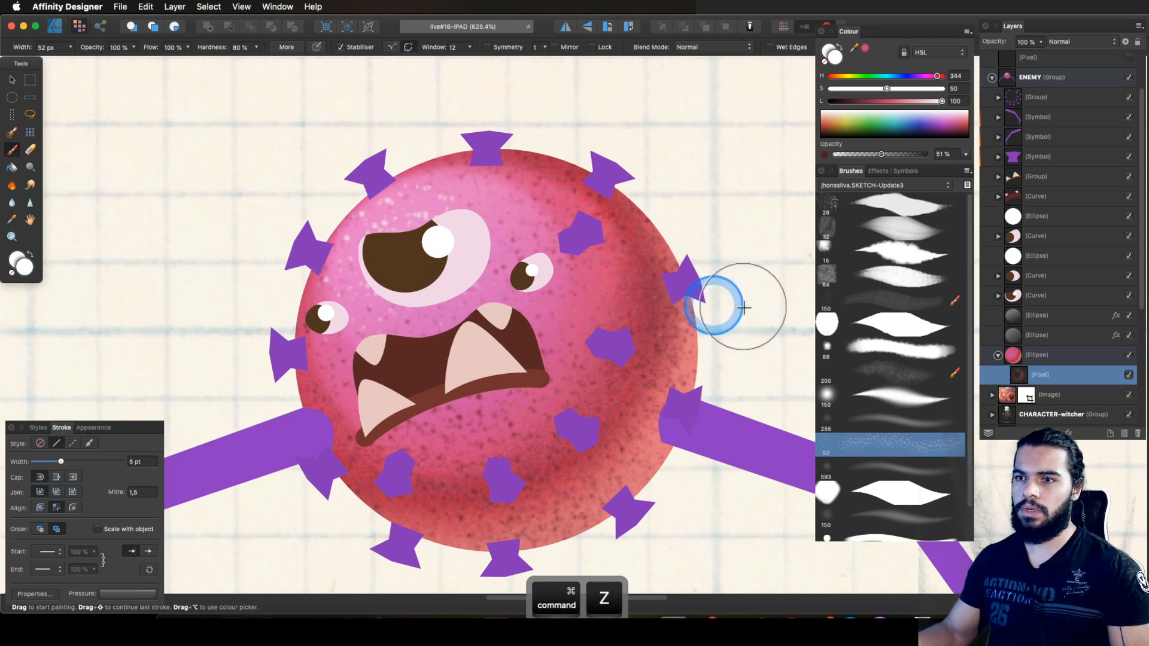
key("z")
key("super+z")
Step: Add a new pixel layer above the dark speckle layer inside the body ellipse
key("z")
left_click_drag(607, 342, 419, 350)
left_click(1110, 373)
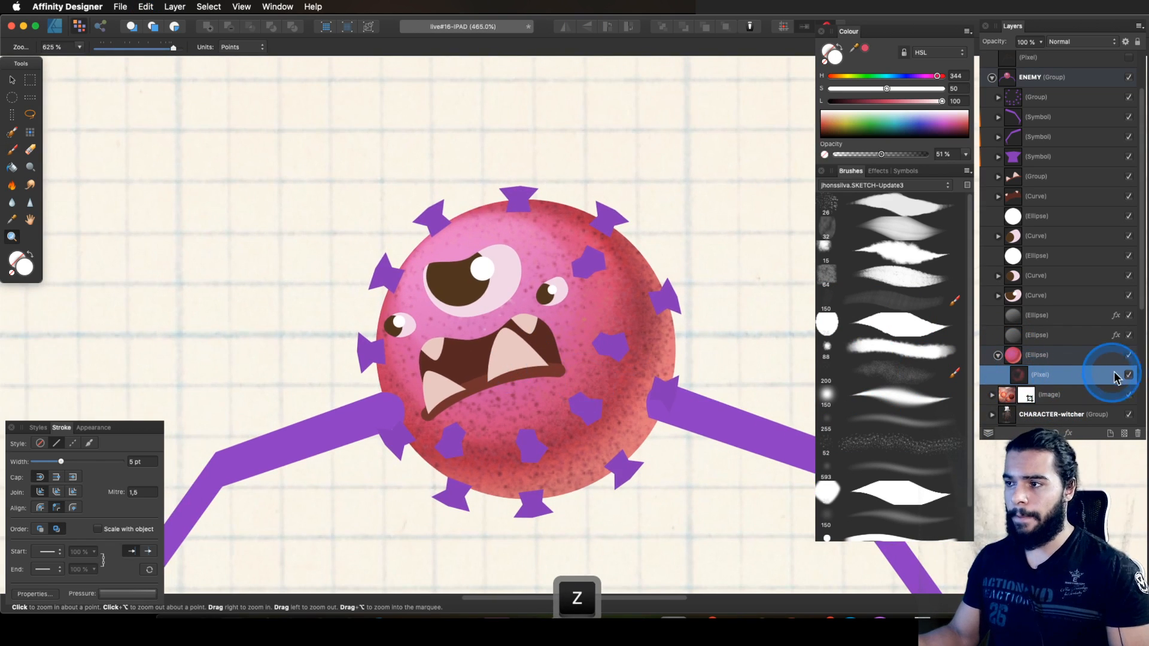
left_click(1127, 376)
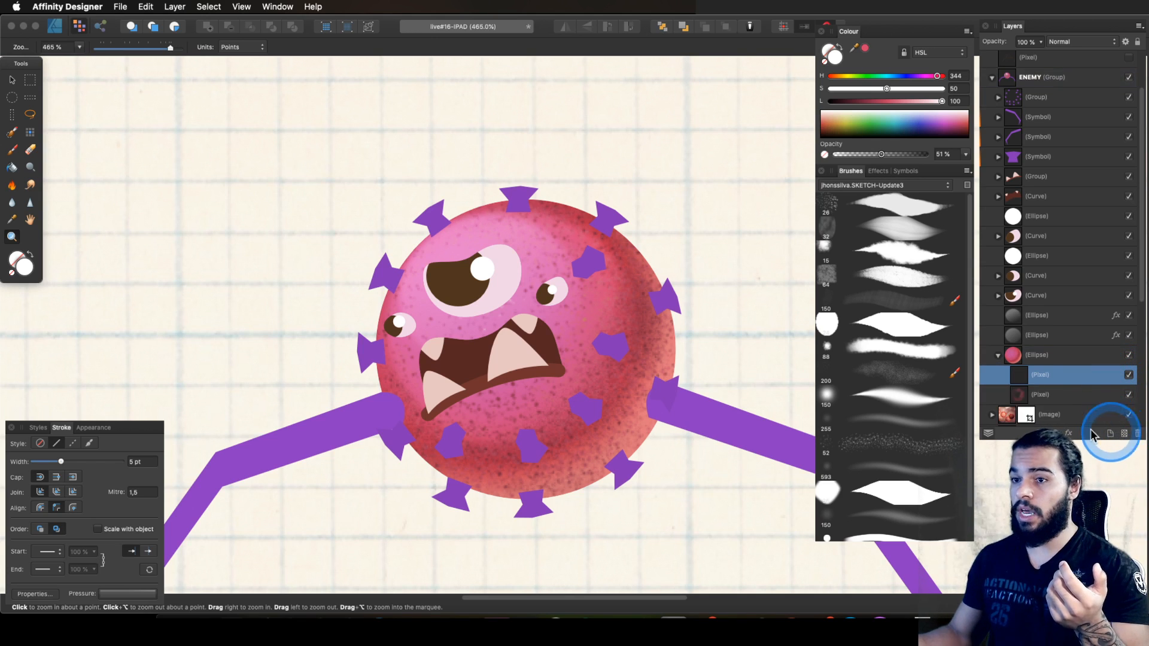
Step: Paint white speckles over the upper-left and central areas of the body, around the eyes and mouth
scroll(564, 256, "up", 2)
key("b")
mouse_move(473, 219)
left_mouse_down()
mouse_move(379, 280)
mouse_move(386, 341)
mouse_move(452, 306)
mouse_move(453, 325)
mouse_move(514, 271)
left_mouse_up()
mouse_move(551, 236)
left_mouse_down()
mouse_move(557, 288)
mouse_move(532, 319)
mouse_move(374, 320)
mouse_move(444, 390)
left_mouse_up()
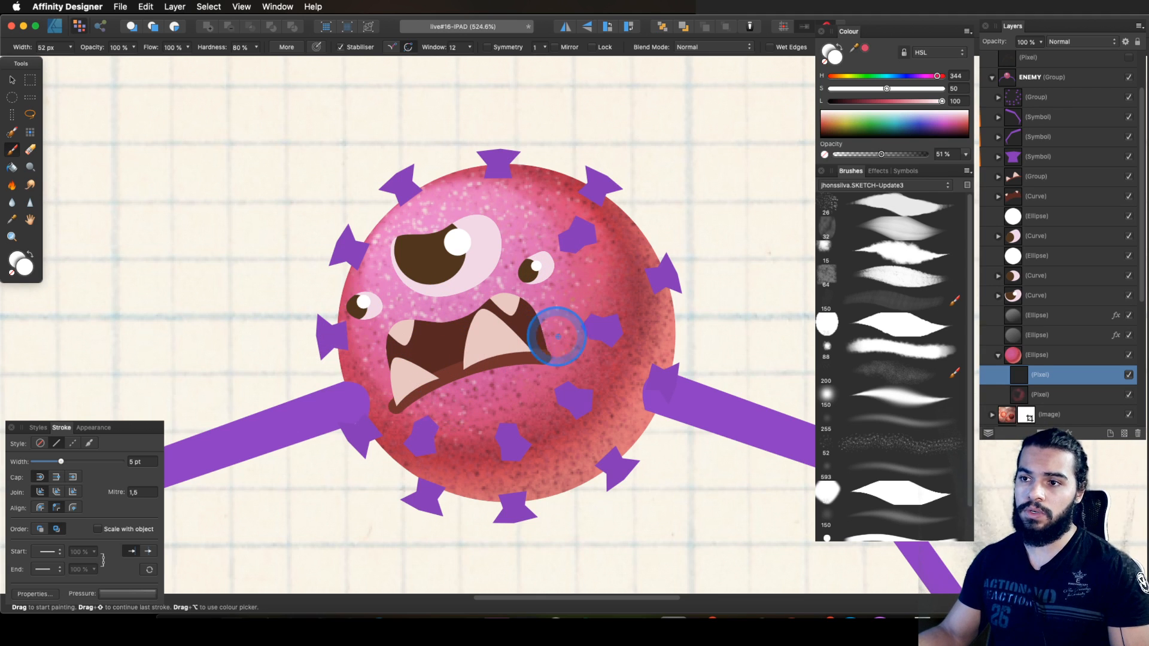
mouse_move(563, 203)
left_mouse_down()
mouse_move(488, 187)
mouse_move(384, 310)
mouse_move(382, 362)
mouse_move(460, 396)
mouse_move(508, 387)
mouse_move(567, 335)
mouse_move(589, 293)
mouse_move(585, 212)
mouse_move(608, 244)
mouse_move(614, 310)
mouse_move(585, 378)
mouse_move(462, 406)
mouse_move(376, 356)
mouse_move(436, 410)
left_mouse_up()
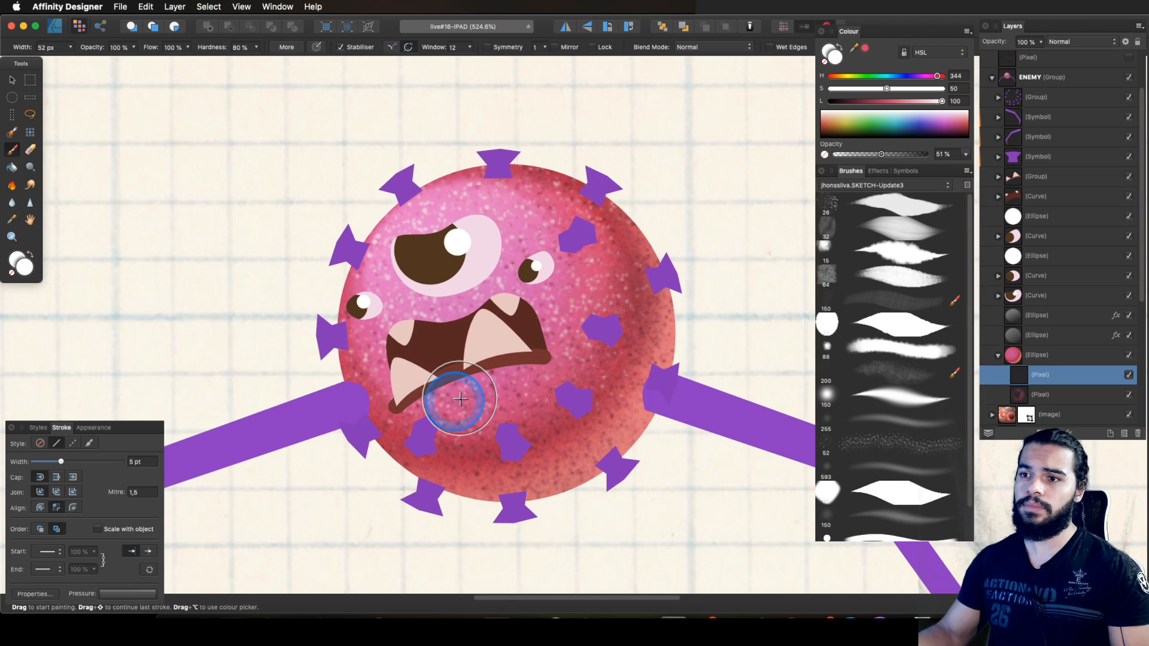
Step: Set the white speckle layer's blend mode to Soft Light
key("z")
left_click_drag(559, 336, 542, 335)
key("space")
mouse_move(543, 335)
left_mouse_down()
mouse_move(543, 313)
mouse_move(579, 306)
left_mouse_up()
key("v")
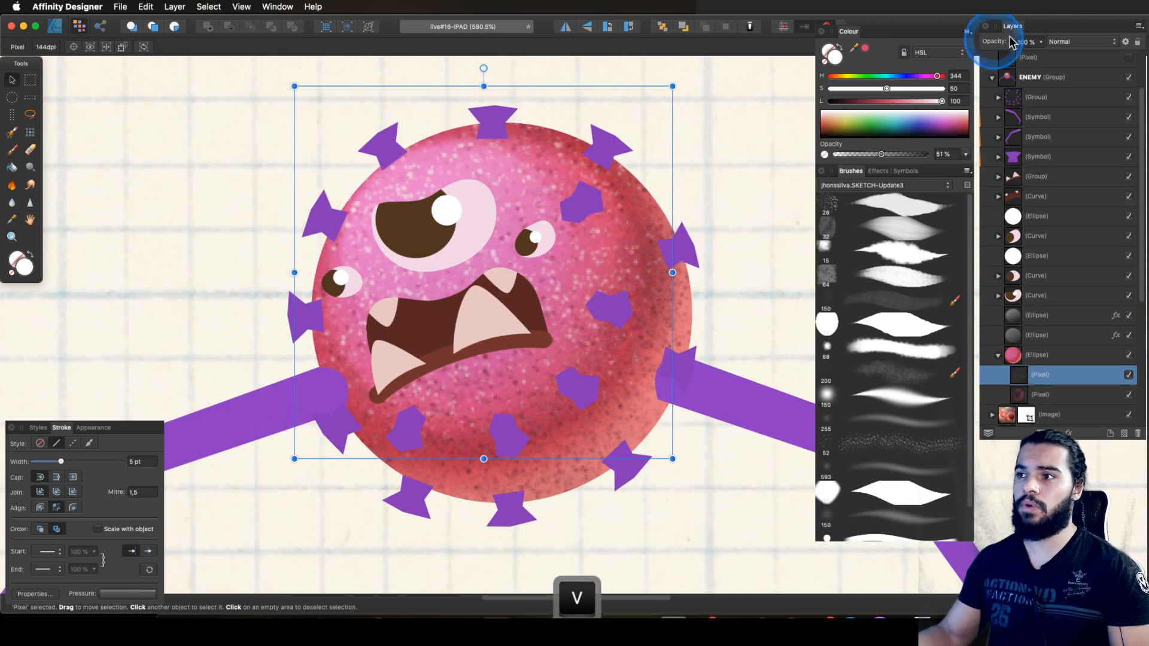
left_click(1062, 42)
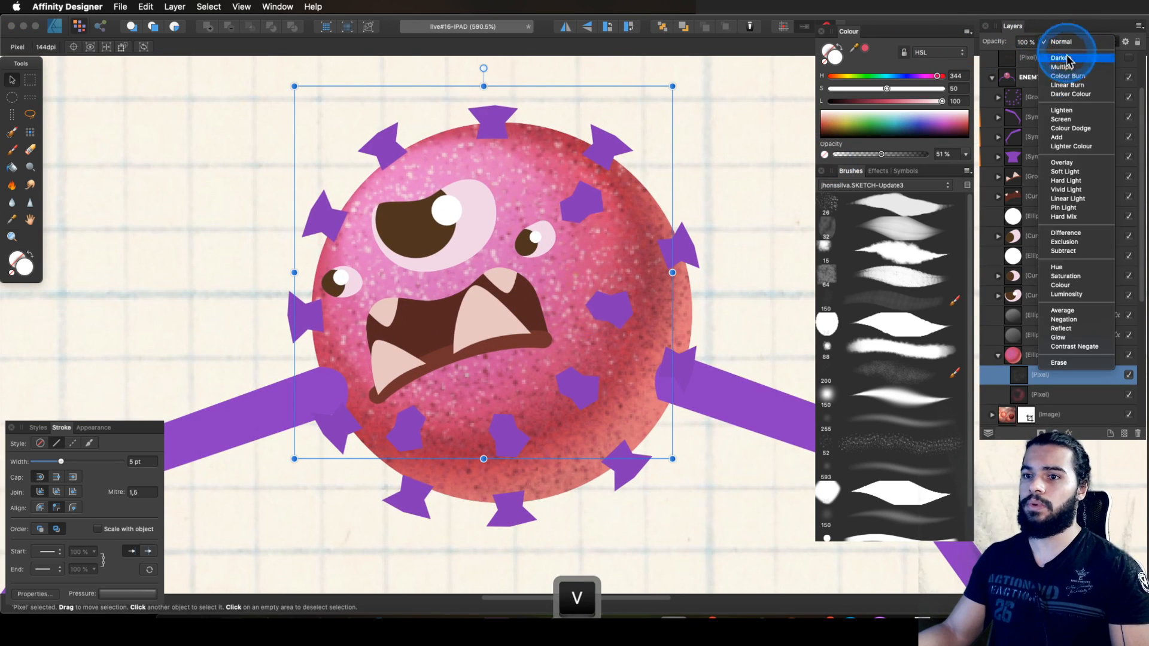
left_click(1065, 172)
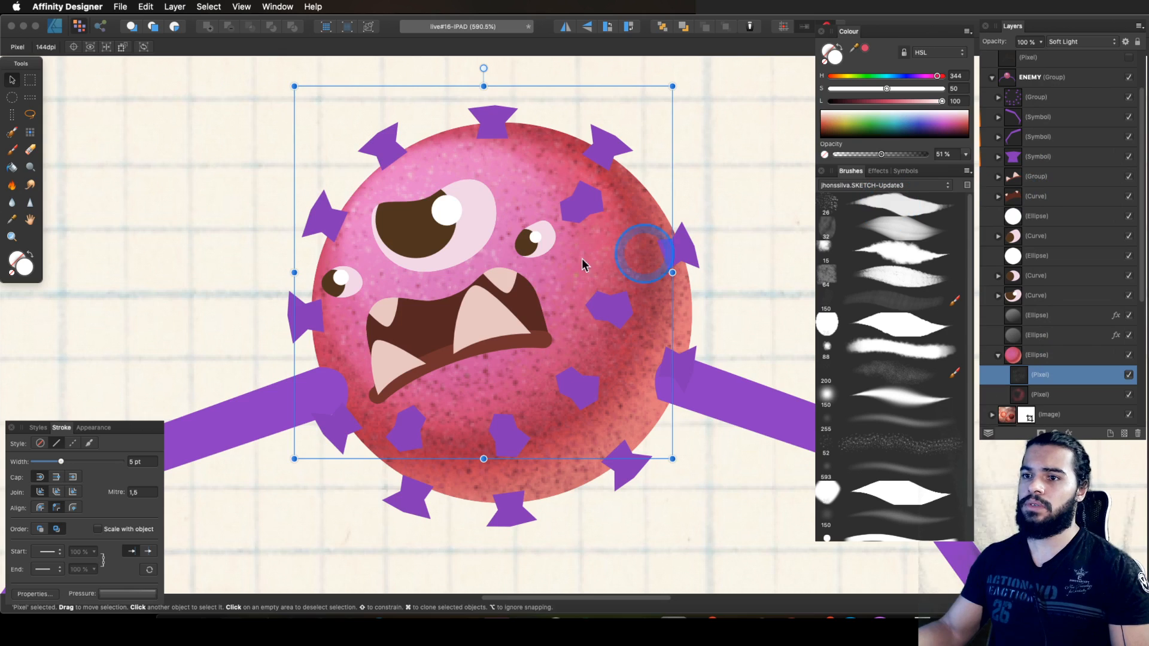
Step: Select the dark speckle pixel layer inside the body ellipse
key("z")
left_click_drag(532, 257, 449, 278)
key("v")
key("z")
key("space")
left_click_drag(598, 328, 652, 332)
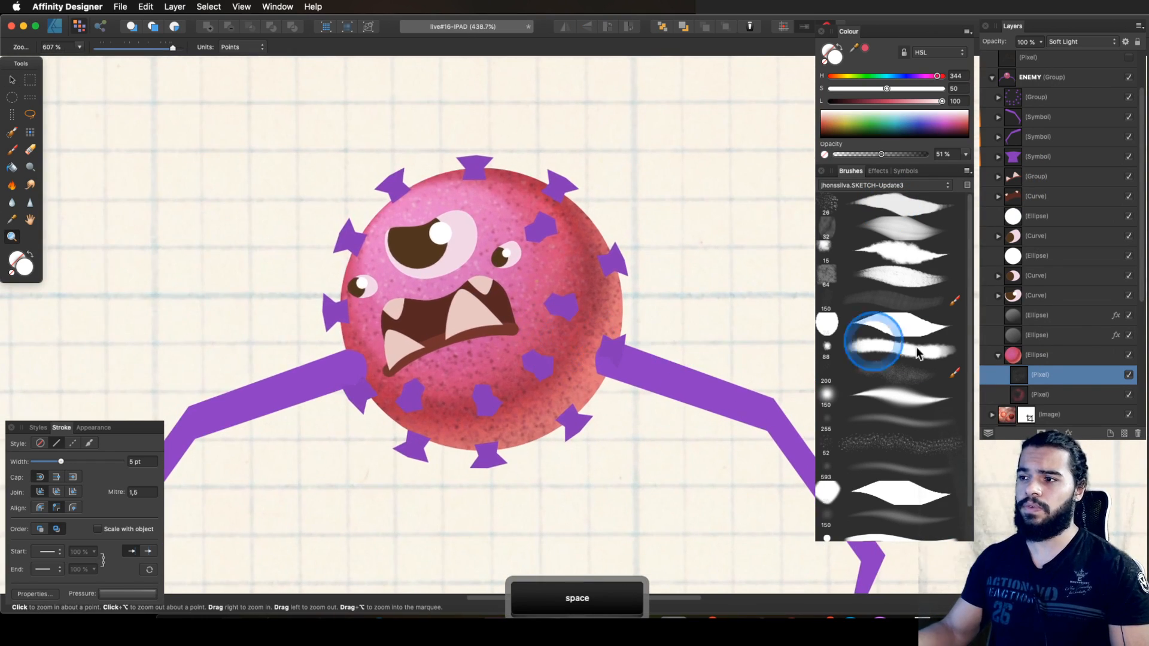
left_click(1054, 395)
key("v")
key("z")
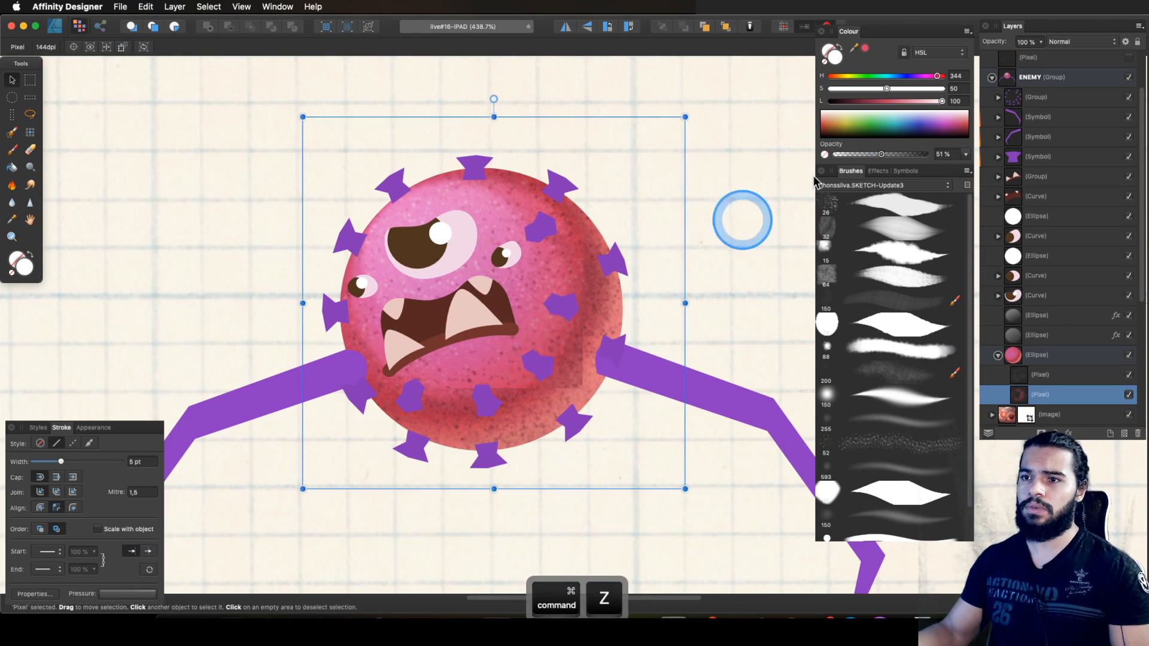
key("space")
left_click_drag(659, 257, 679, 242)
Step: Preview blend modes on the dark speckle layer and compare the body with that layer hidden and shown
left_click(1068, 42)
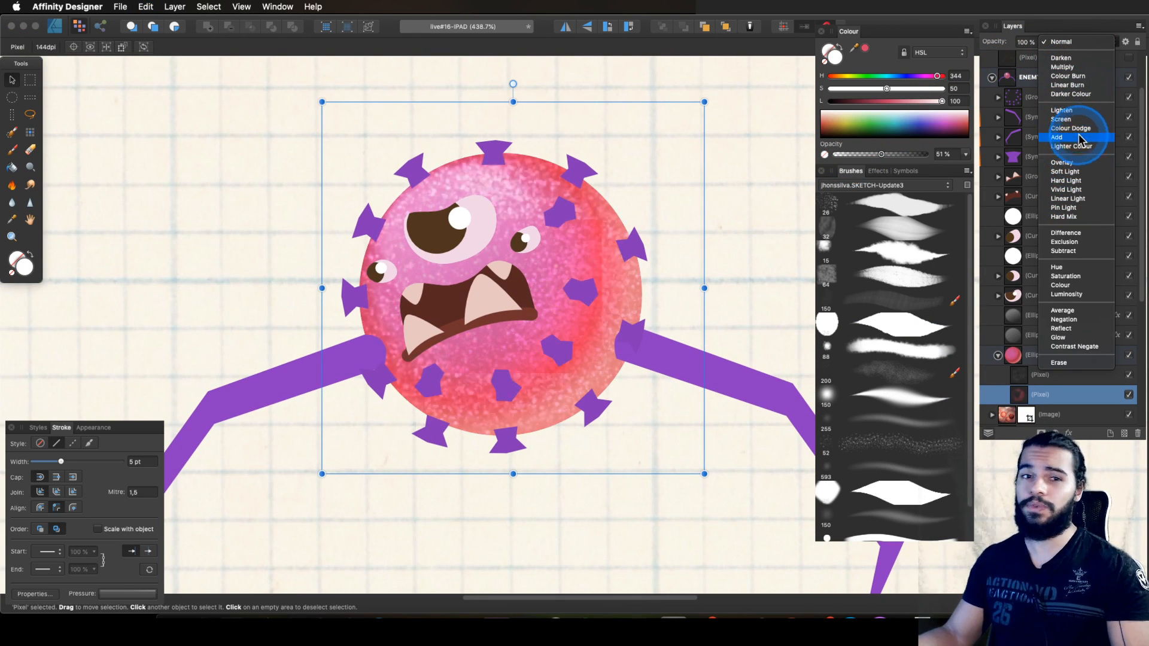
key("Escape")
left_click(1126, 396)
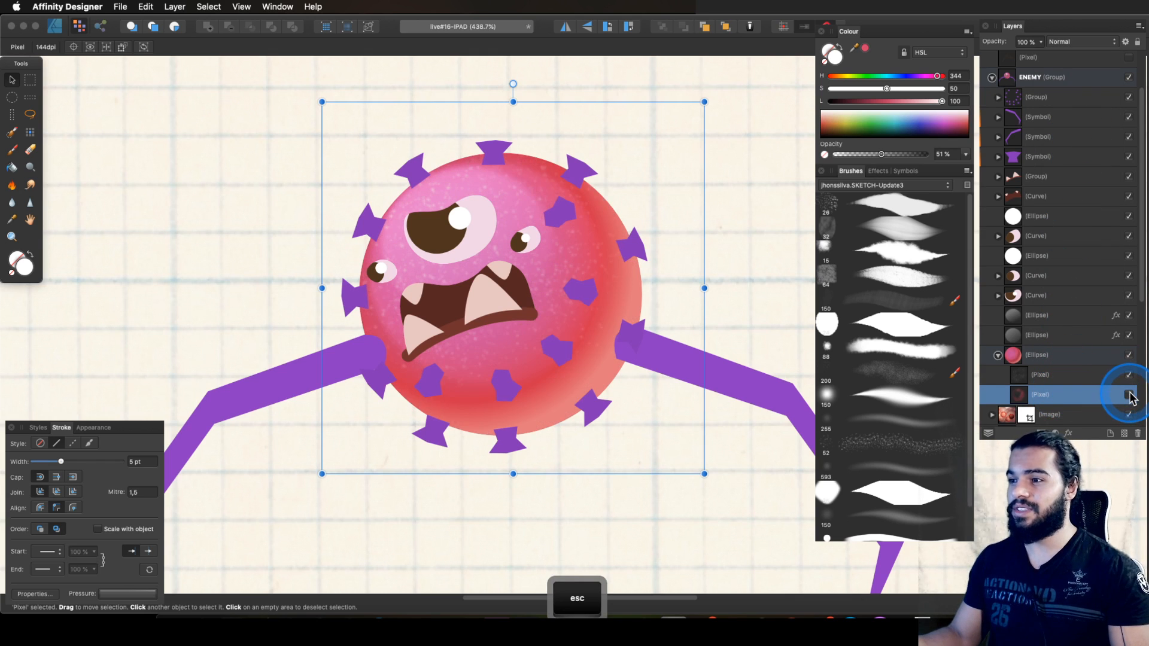
left_click(1126, 396)
Step: Set the dark speckle layer's blend mode to Colour Burn and its opacity to 37%
left_click(1069, 52)
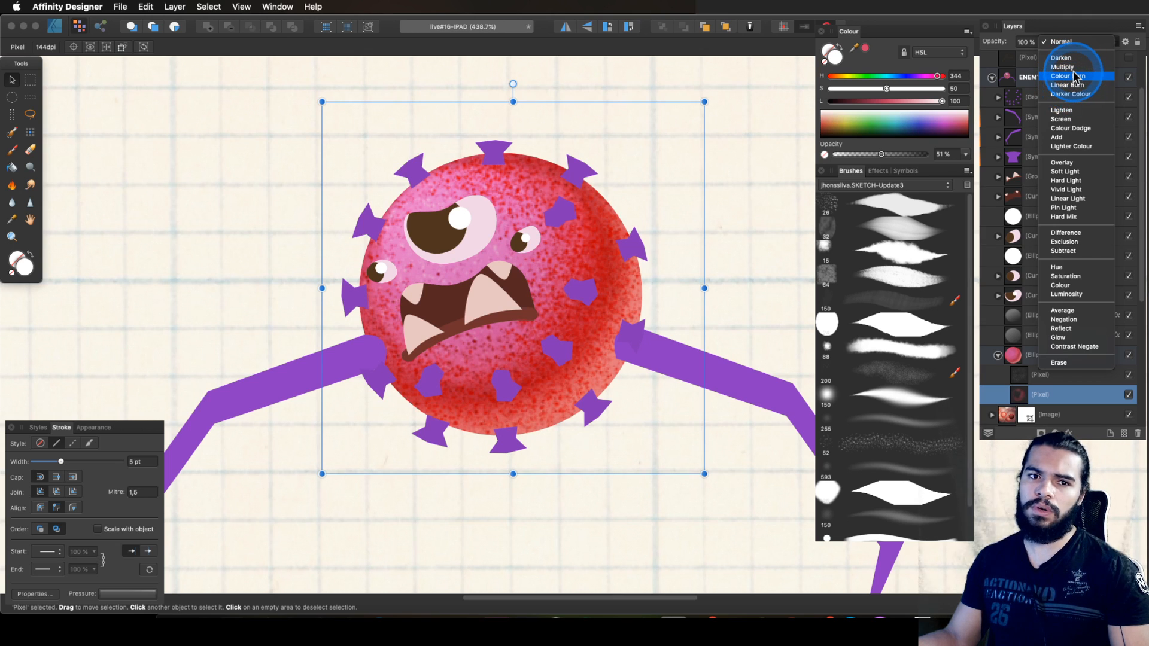
left_click(1077, 76)
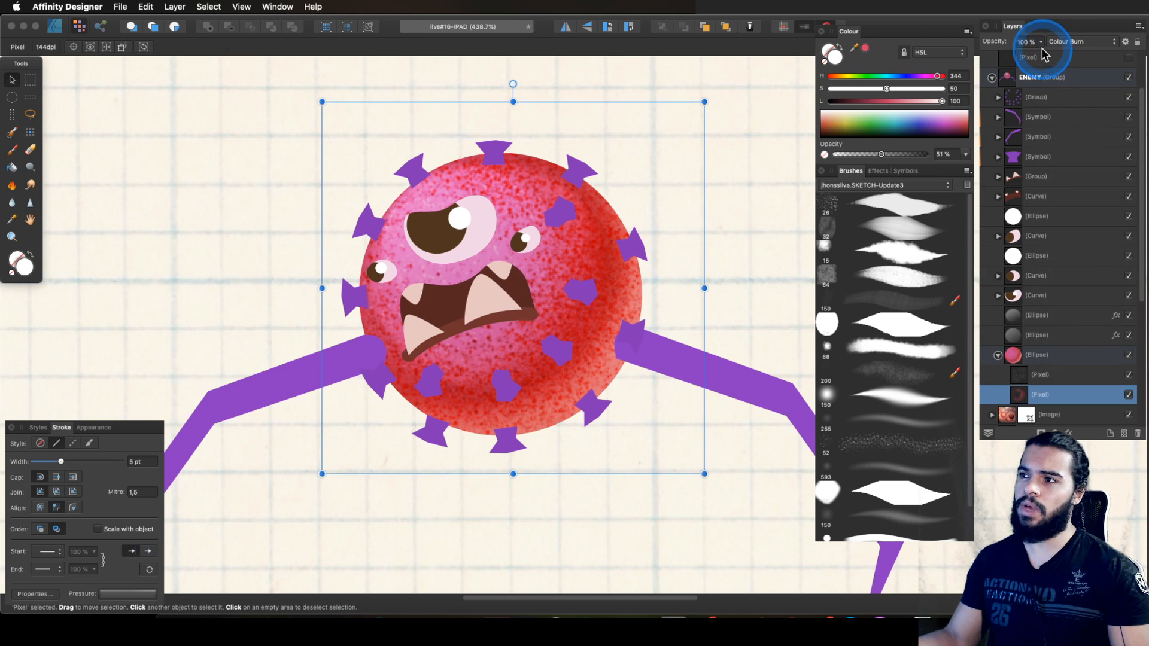
left_click(1039, 44)
mouse_move(1039, 57)
left_mouse_down()
mouse_move(916, 57)
mouse_move(1036, 58)
mouse_move(959, 58)
left_mouse_up()
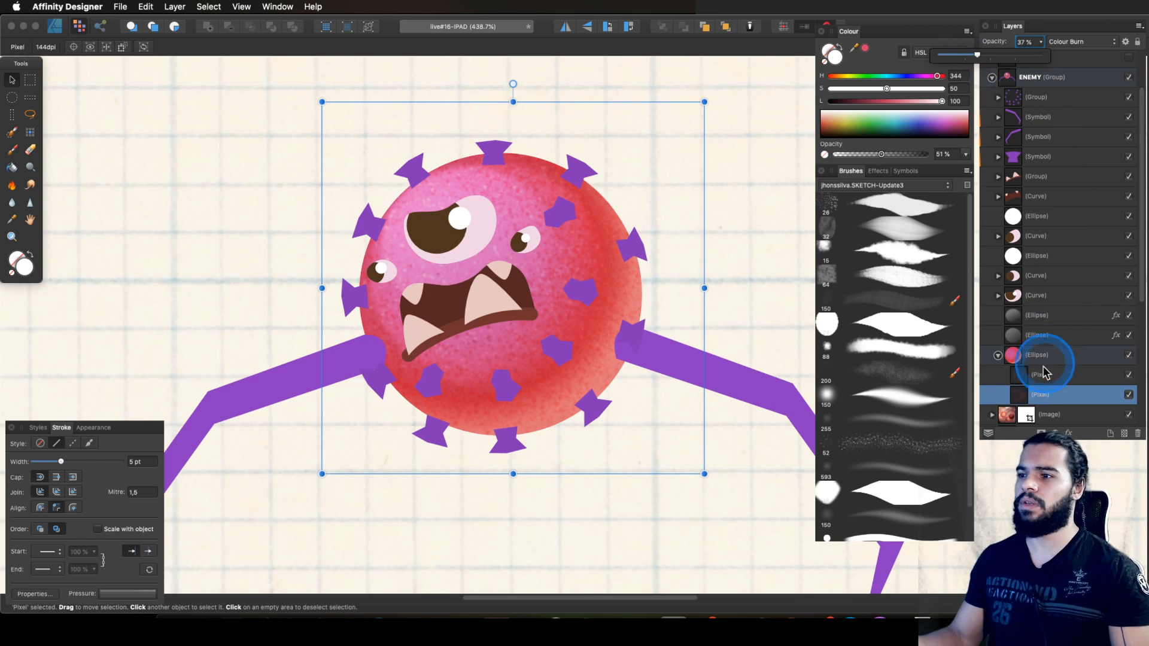
Step: Select the body ellipse and save the document
left_click(1037, 358)
key("z")
left_click_drag(608, 244, 415, 301)
key("super+s")
left_click_drag(606, 273, 547, 289)
key("space")
left_click_drag(584, 292, 623, 315)
key("v")
left_click(629, 303)
key("z")
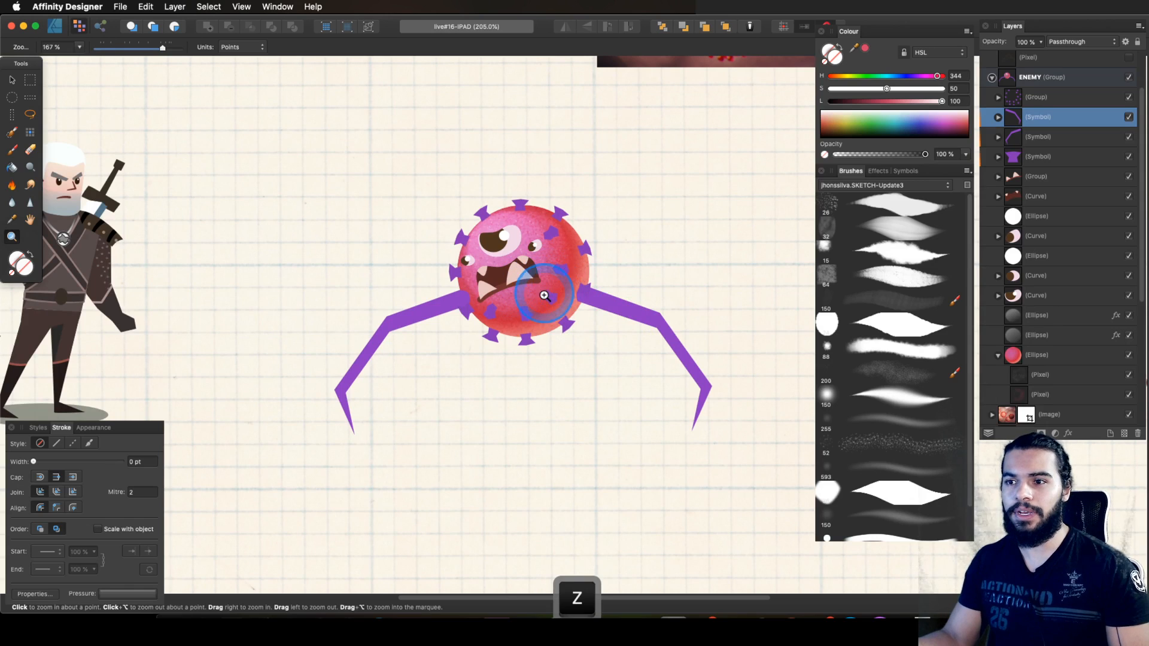
left_click_drag(544, 292, 577, 311)
key("v")
left_click_drag(518, 234, 362, 366)
left_click(526, 263)
key("z")
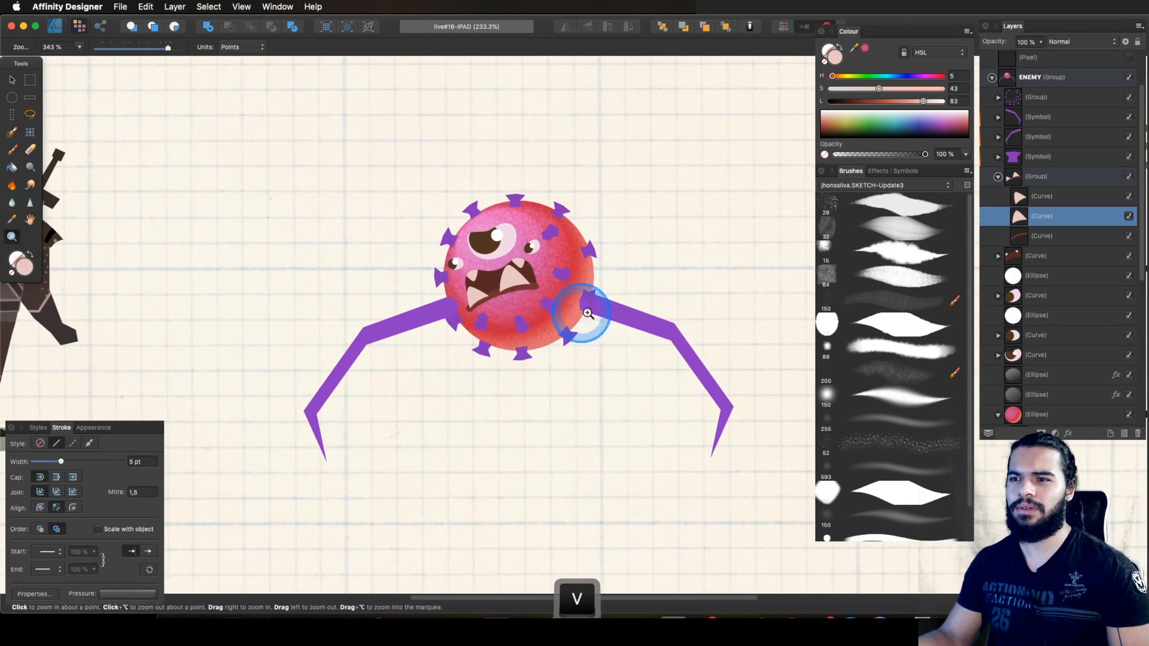
Step: Select the symbol of the arm on the body's right side, expand it and select the curve inside
key("v")
left_click(589, 316)
key("z")
key("a")
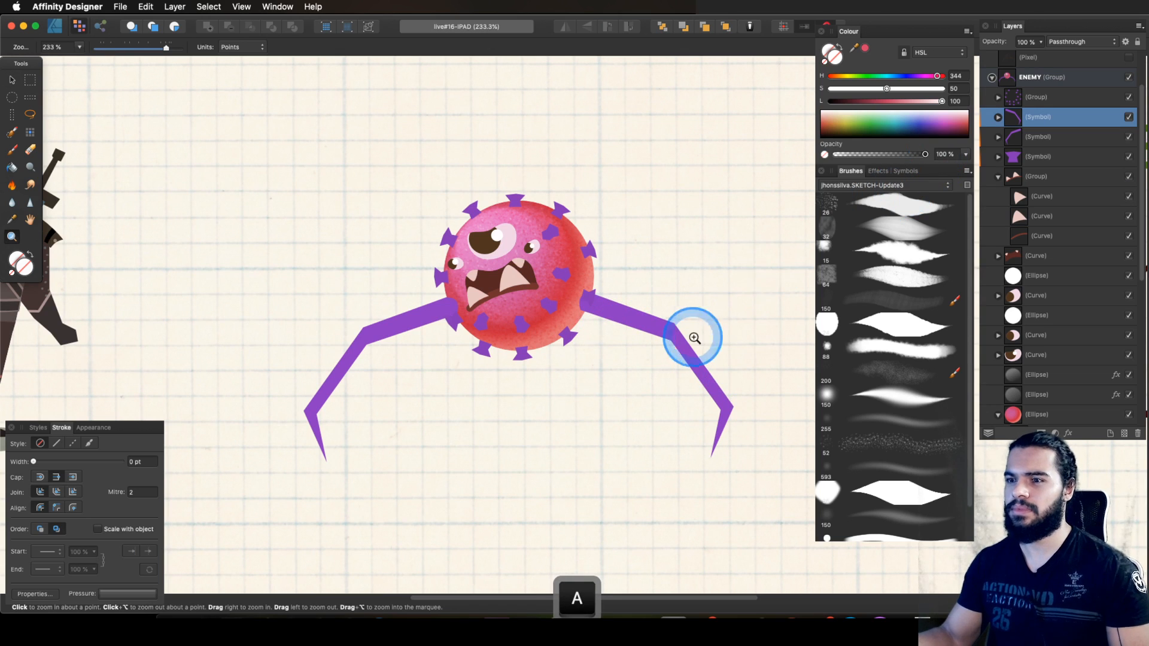
left_click(998, 117)
left_click(1029, 139)
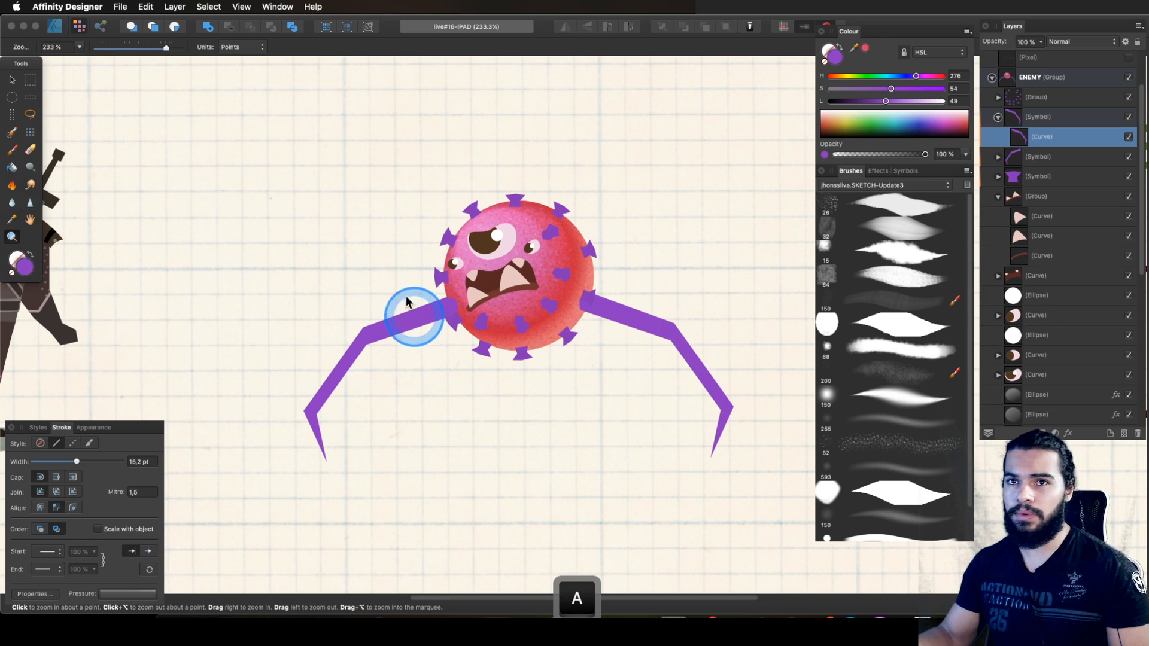
Step: Switch back to the Designer Persona and show the right arm curve's nodes for editing
left_click(55, 26)
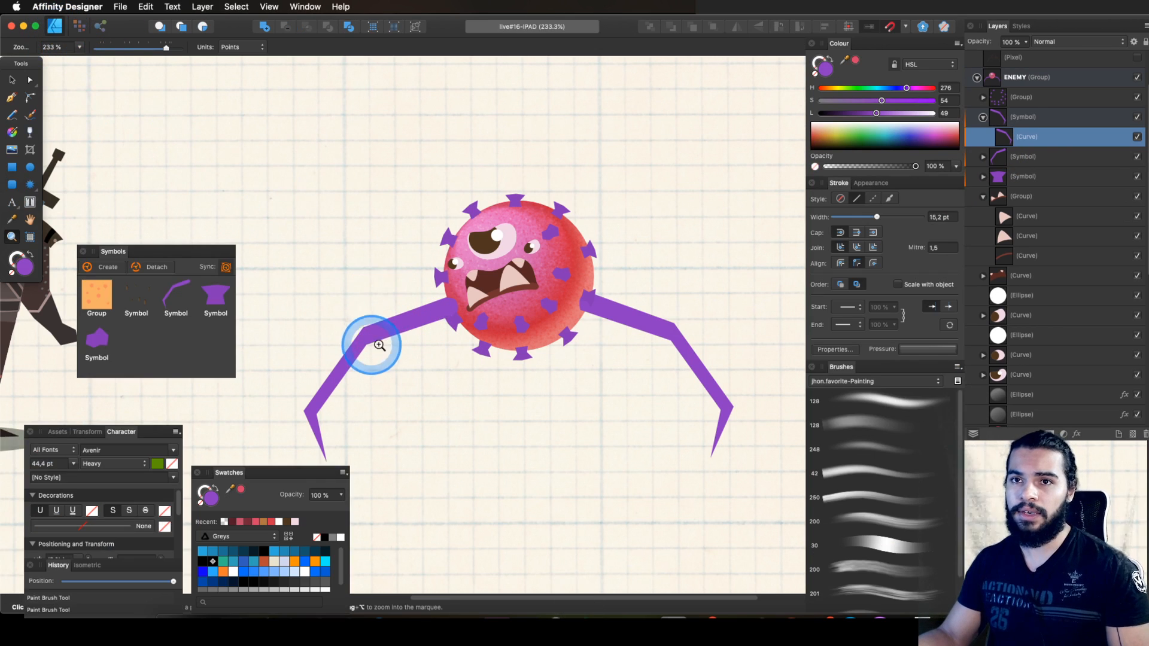
scroll(383, 323, "up", 2)
key("space")
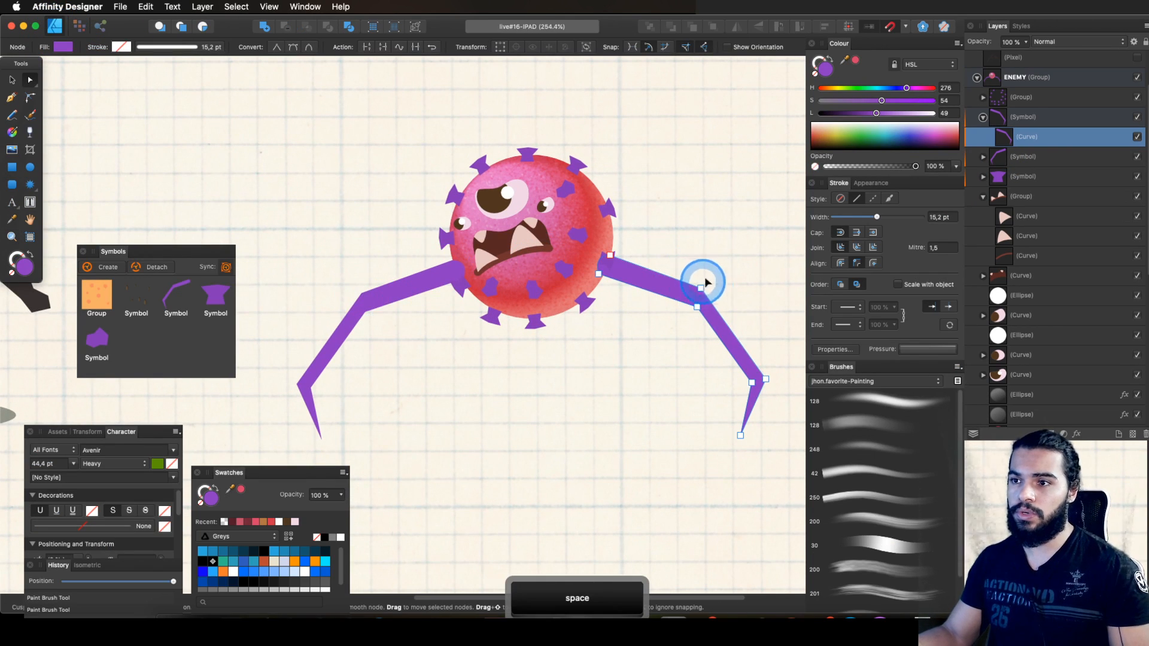
Step: Raise both elbow nodes of the right arm's curve so its upper segment runs nearly horizontal
left_click_drag(699, 289, 716, 250)
left_click_drag(696, 301, 710, 266)
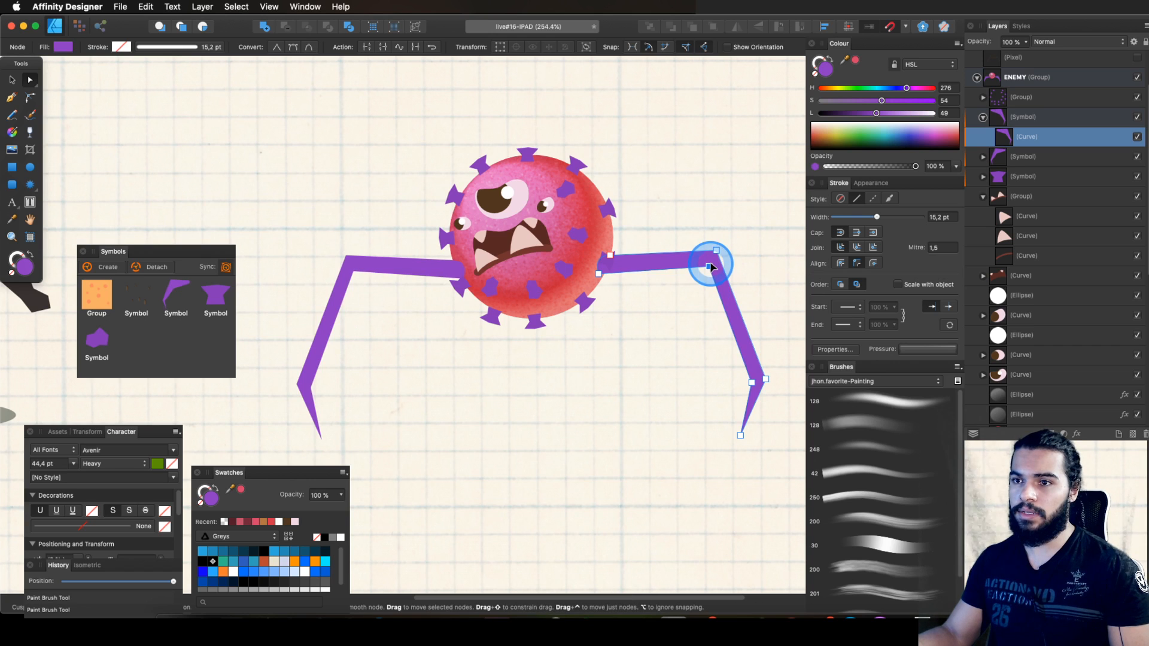
key("space")
left_click_drag(606, 323, 582, 287)
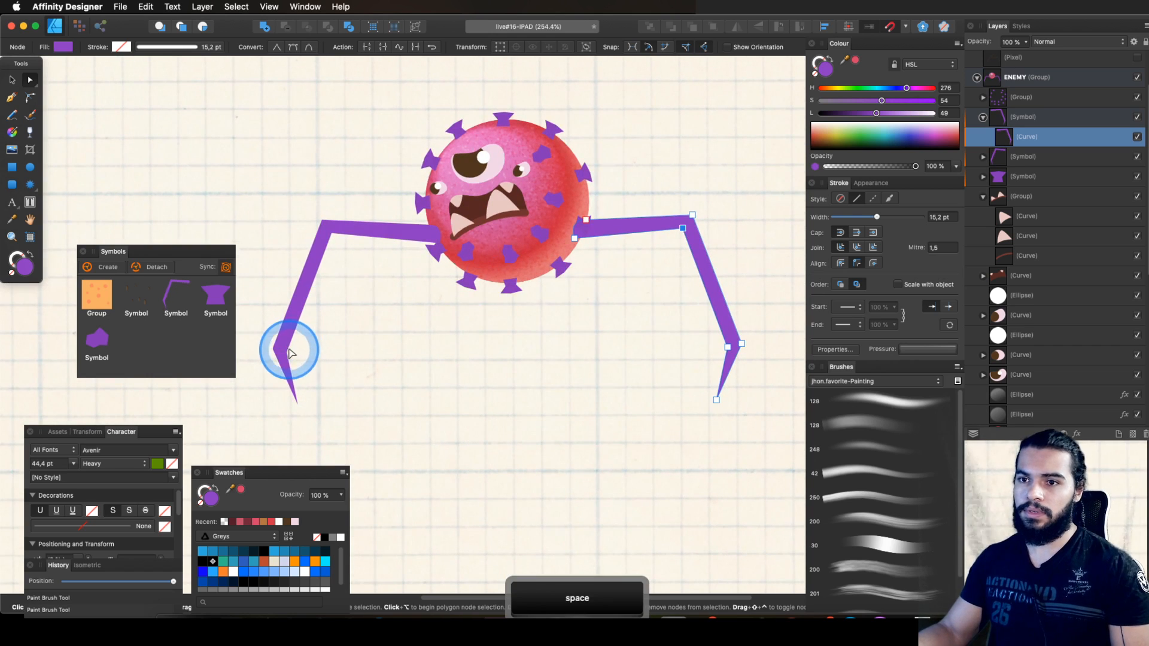
Step: Expand the symbol of the arm on the body's left side and select its curve for node editing
left_click(287, 346)
left_click(982, 157)
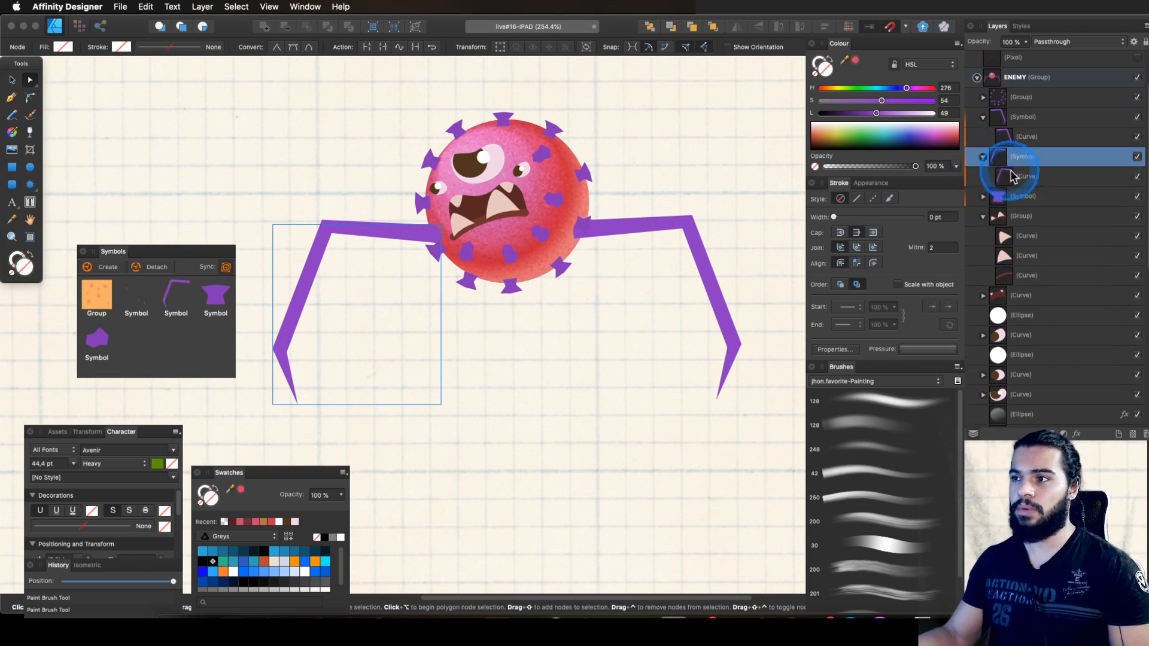
left_click(1026, 176)
left_click(273, 351)
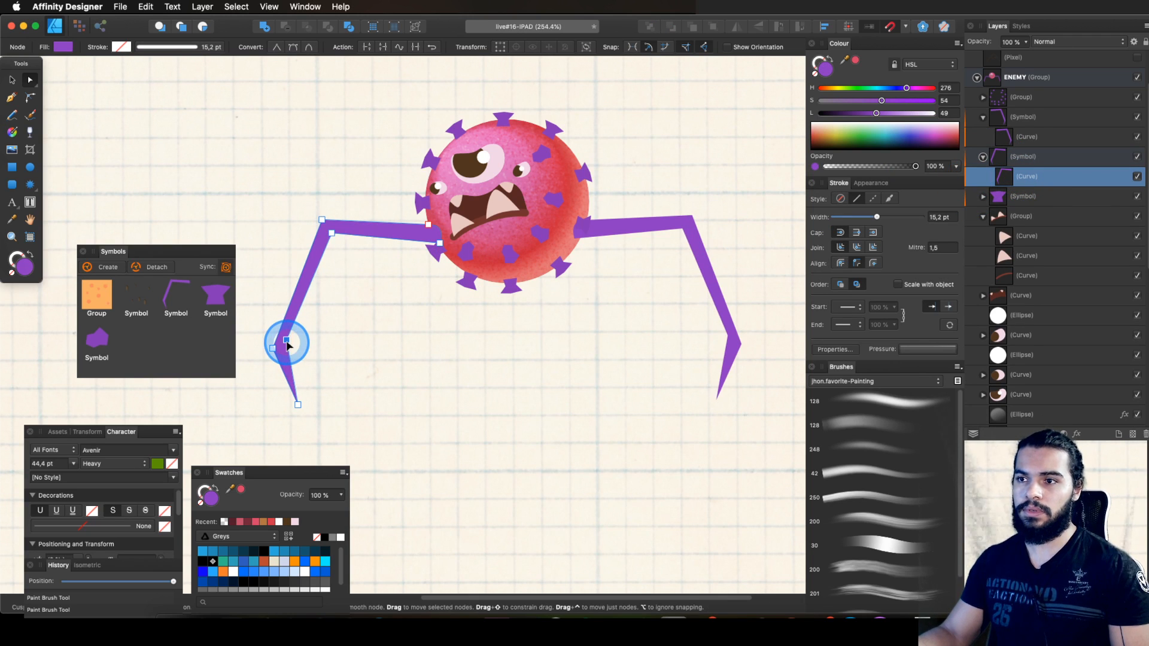
key("space")
mouse_move(282, 339)
left_mouse_down()
mouse_move(390, 385)
mouse_move(351, 306)
mouse_move(418, 349)
left_mouse_up()
key("z")
key("space")
key("v")
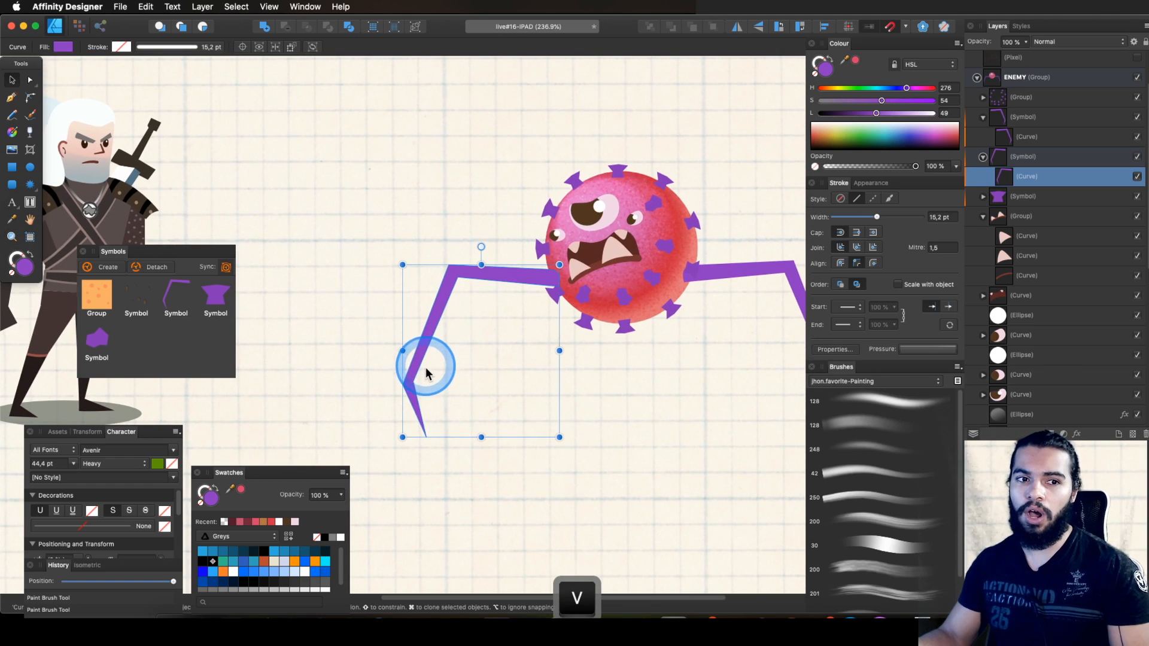
Step: Select the left arm's three claw nodes and rotate and shift them outward in transform mode, in line with the forearm
key("a")
left_click(423, 372)
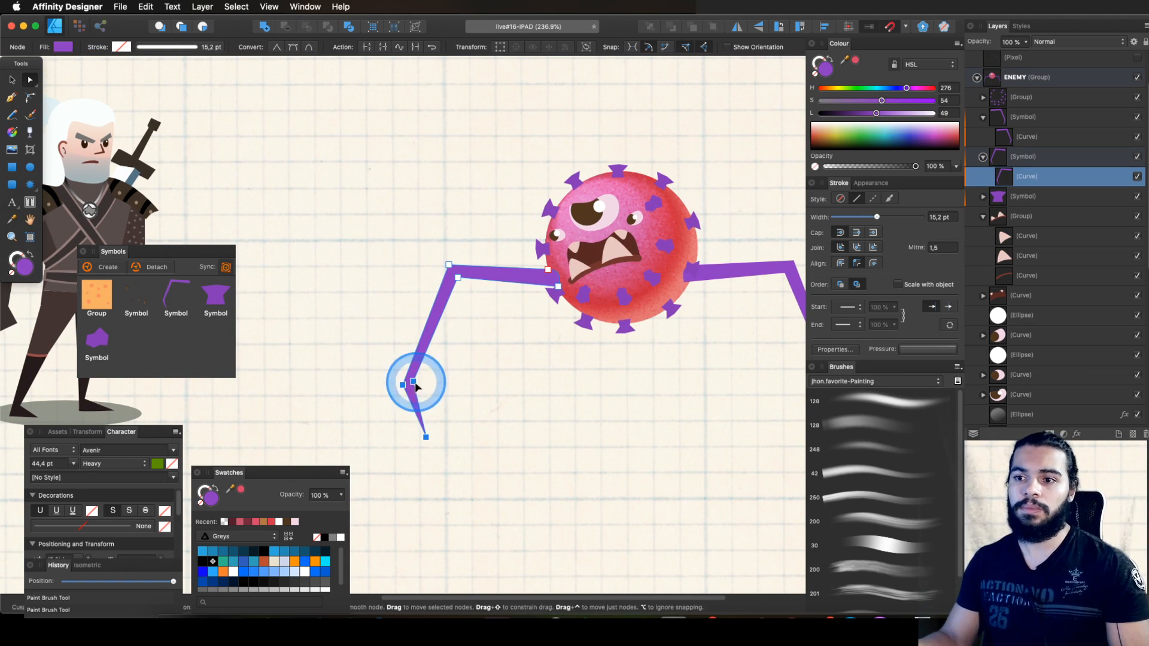
left_click(499, 48)
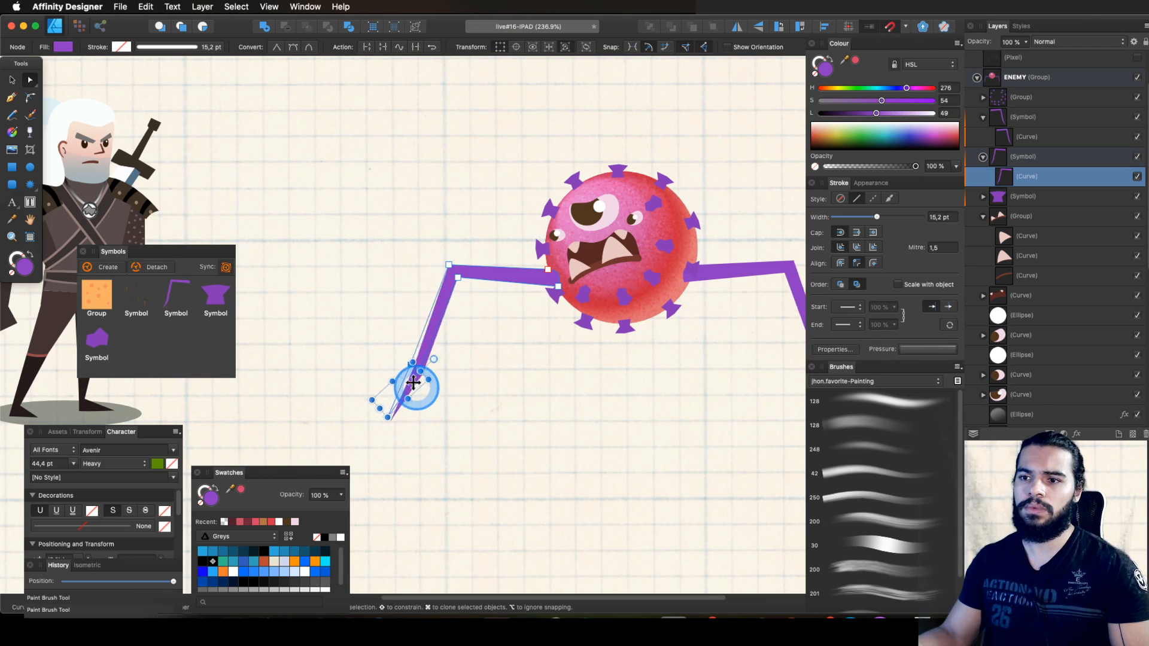
key("z")
left_click_drag(457, 361, 438, 357)
key("v")
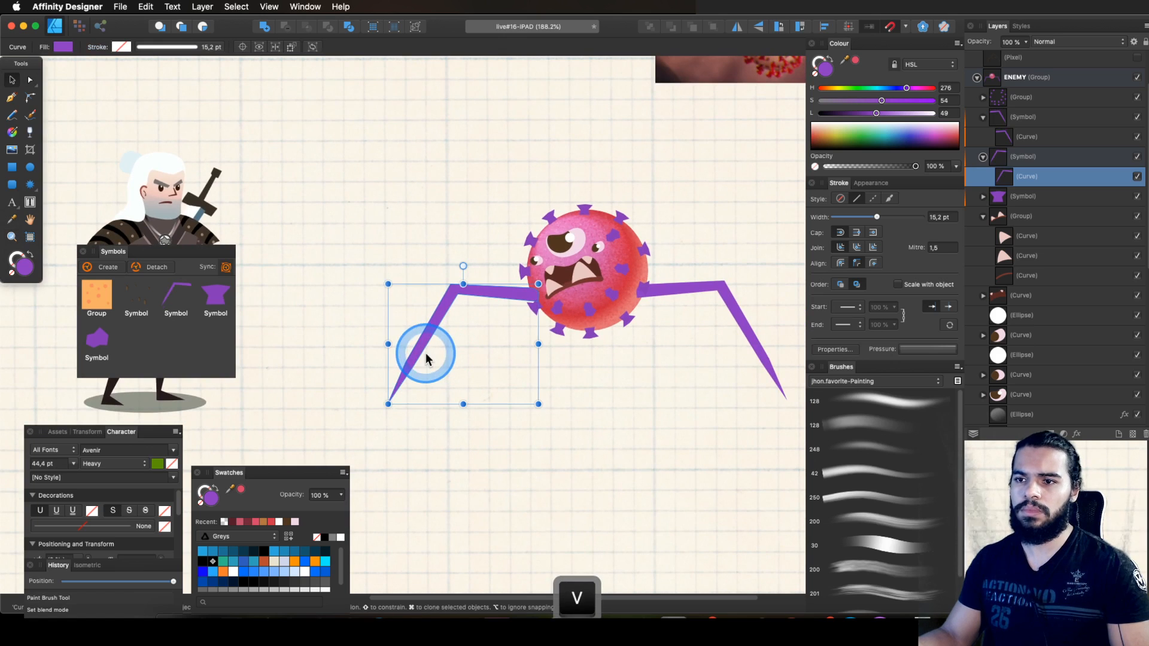
Step: Rotate the left arm's claw nodes with transform mode so the claw bends slightly downward from the forearm
key("a")
left_click_drag(453, 429, 454, 429)
left_click(499, 47)
mouse_move(401, 346)
left_mouse_down()
mouse_move(382, 335)
mouse_move(386, 376)
mouse_move(380, 345)
left_mouse_up()
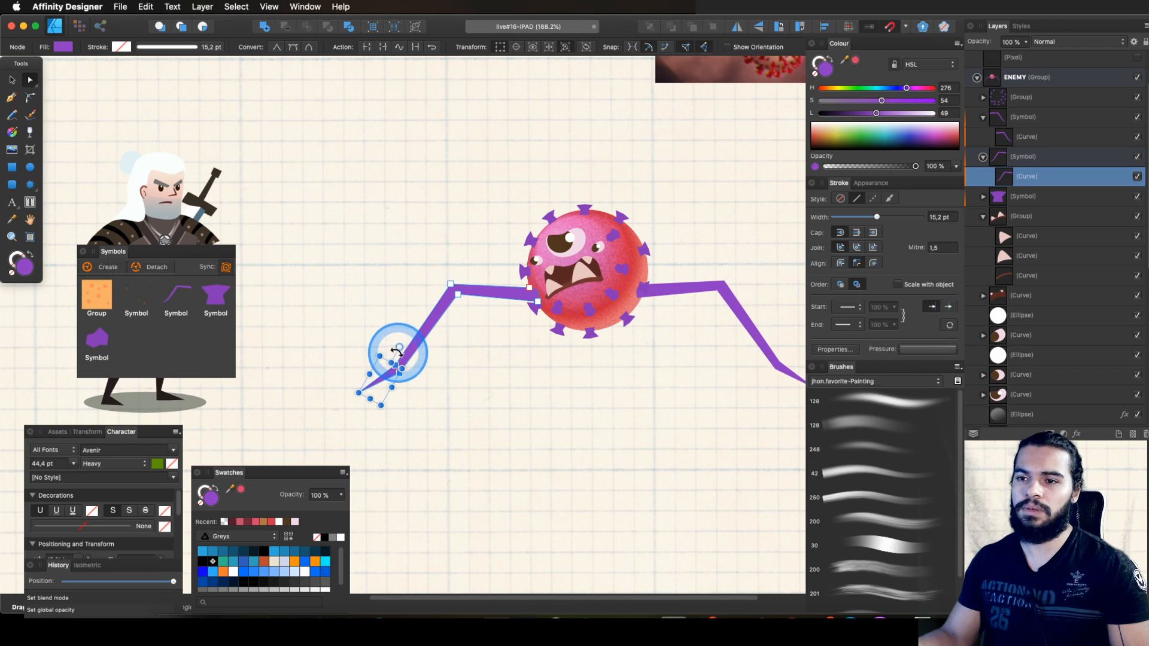
left_click_drag(380, 347, 380, 347)
key("z")
key("space")
left_click_drag(454, 329, 392, 331)
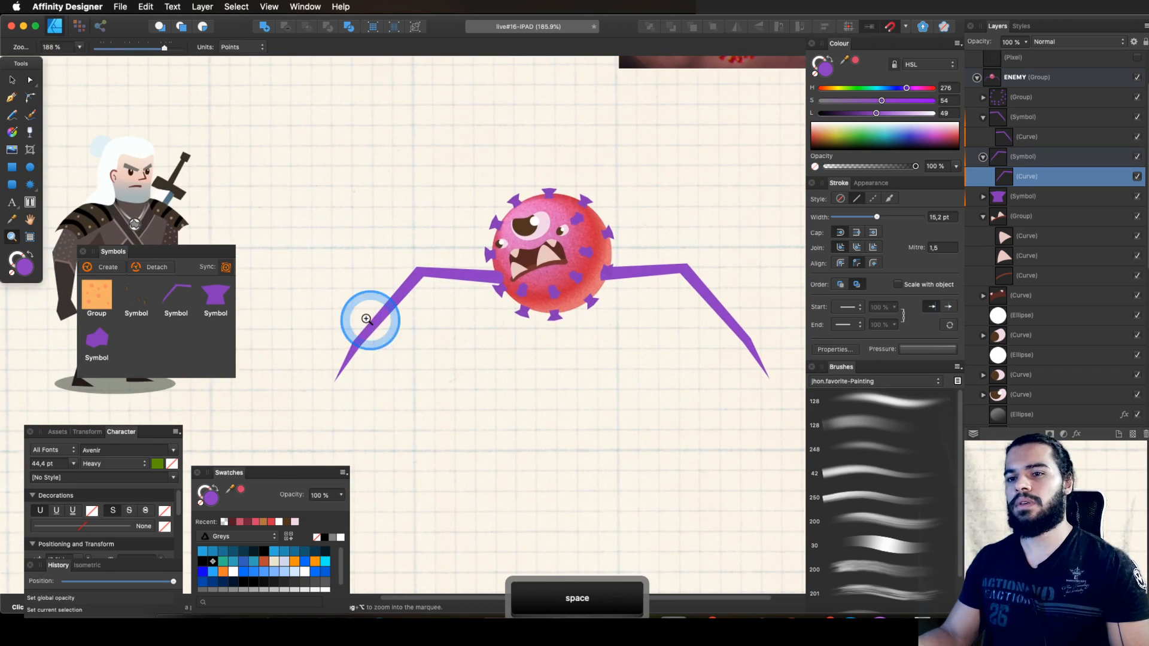
Step: Move the left arm's claw nodes inward toward the body and lower its elbow nodes to slope the upper arm down
key("a")
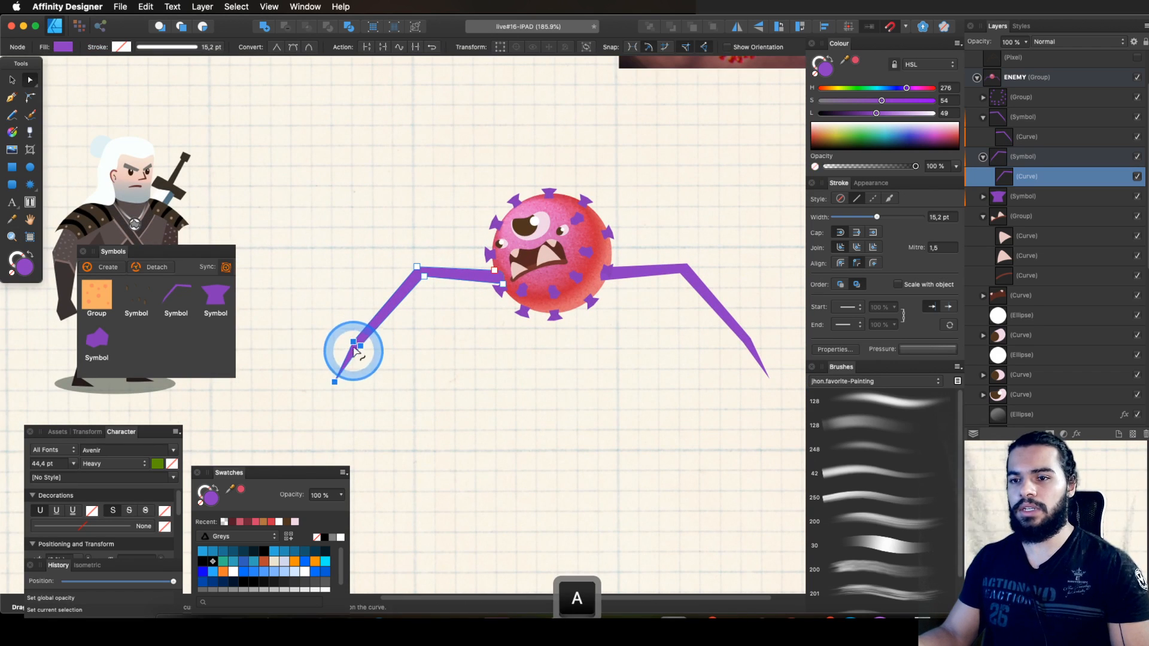
left_click(499, 47)
left_click_drag(355, 349, 374, 298)
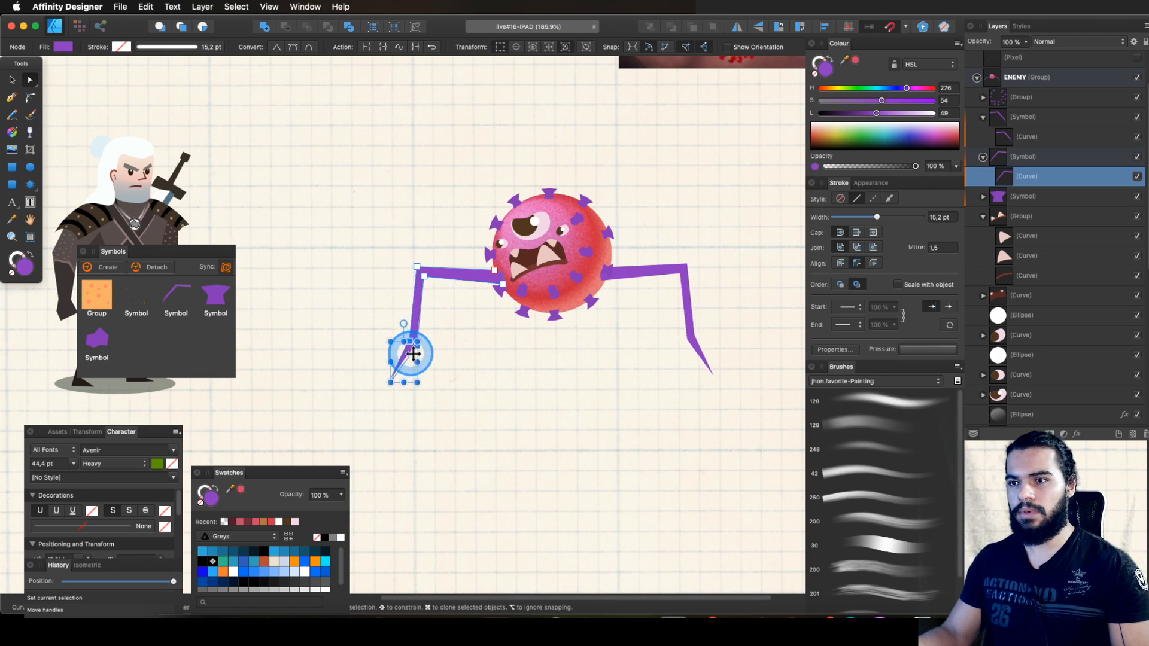
left_click_drag(424, 278, 436, 302)
Step: Add another copy of the arm symbol, make it smaller, rotate it and place it under the body's lower centre as a front leg
key("v")
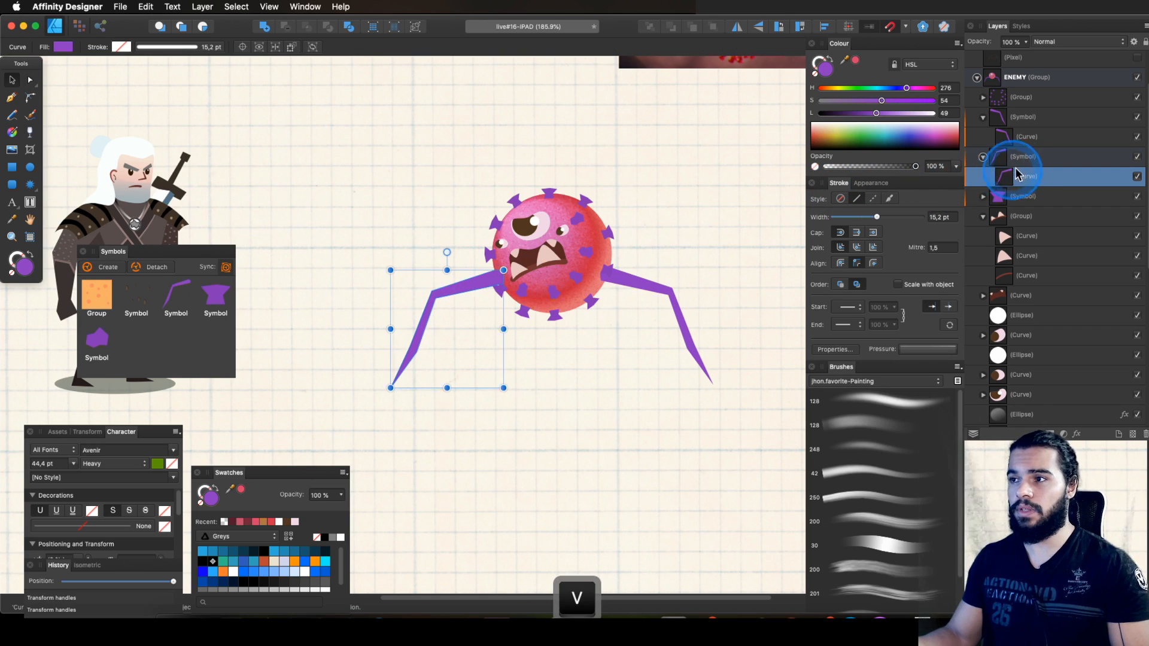
left_click_drag(482, 343, 521, 349)
left_click_drag(513, 268, 477, 279)
left_click_drag(531, 324, 557, 332)
mouse_move(569, 279)
left_mouse_down()
mouse_move(545, 356)
mouse_move(560, 337)
mouse_move(547, 339)
left_mouse_up()
key("z")
left_click_drag(613, 314, 595, 336)
left_click_drag(606, 286, 652, 288)
left_click(976, 77)
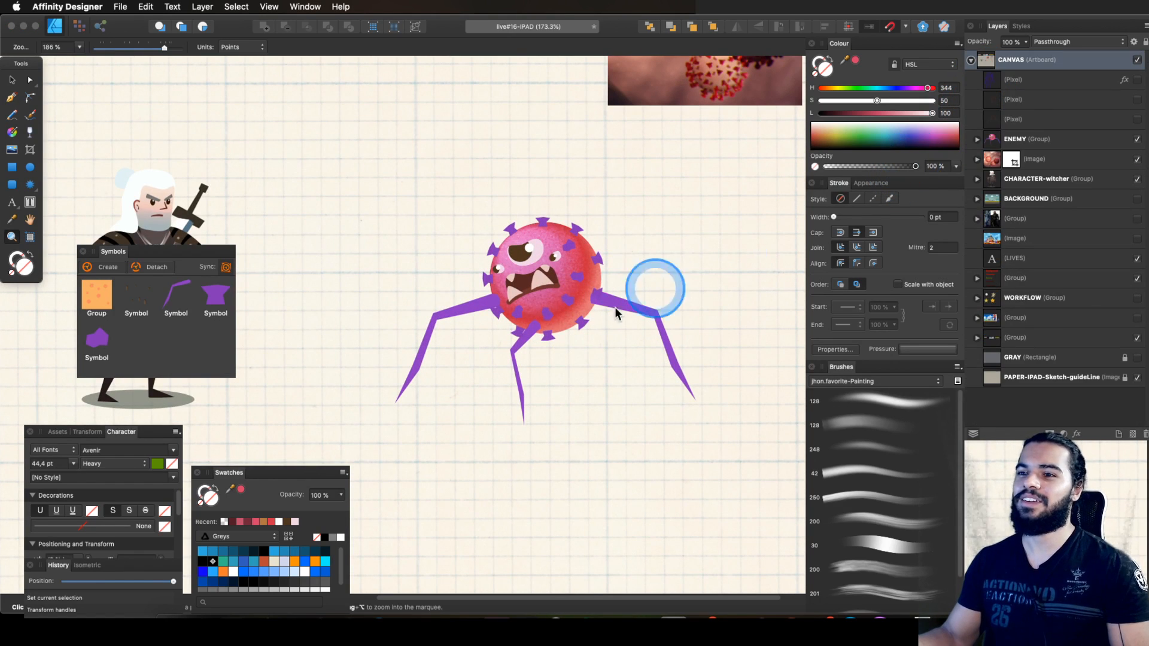
key("v")
left_click(539, 359)
left_click(586, 350)
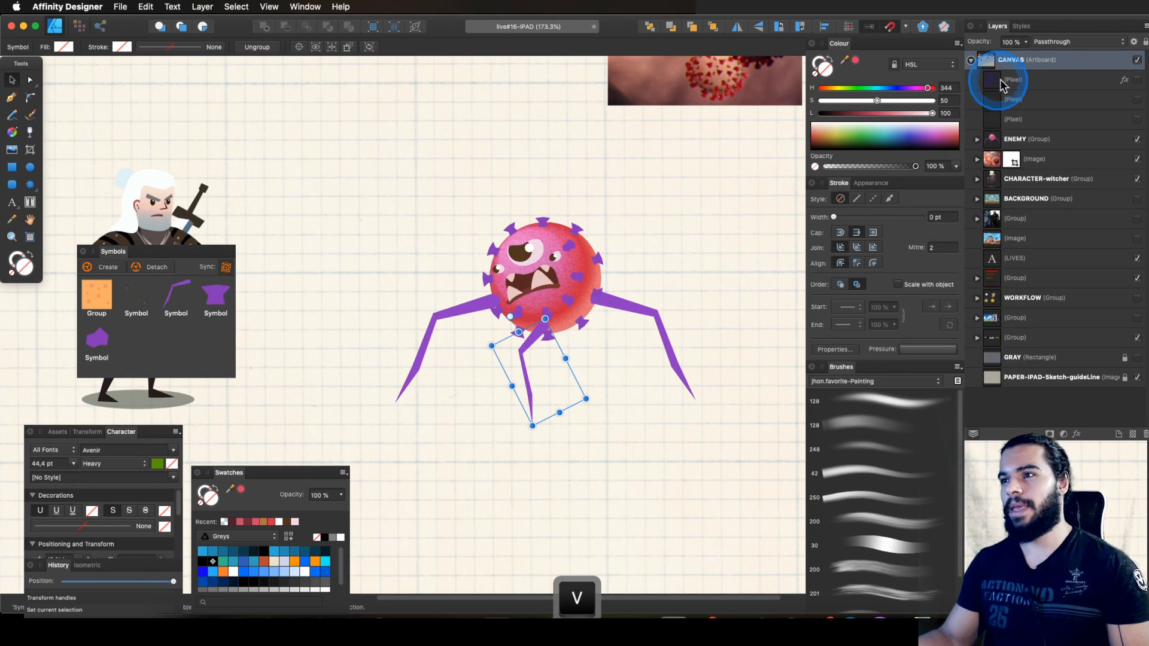
Step: Select the curve inside the right arm's symbol and save the document
left_click(614, 311, "super")
key("z")
mouse_move(625, 320)
left_mouse_down()
mouse_move(671, 303)
mouse_move(618, 328)
mouse_move(634, 347)
mouse_move(625, 328)
left_mouse_up()
key("space")
key("super+s")
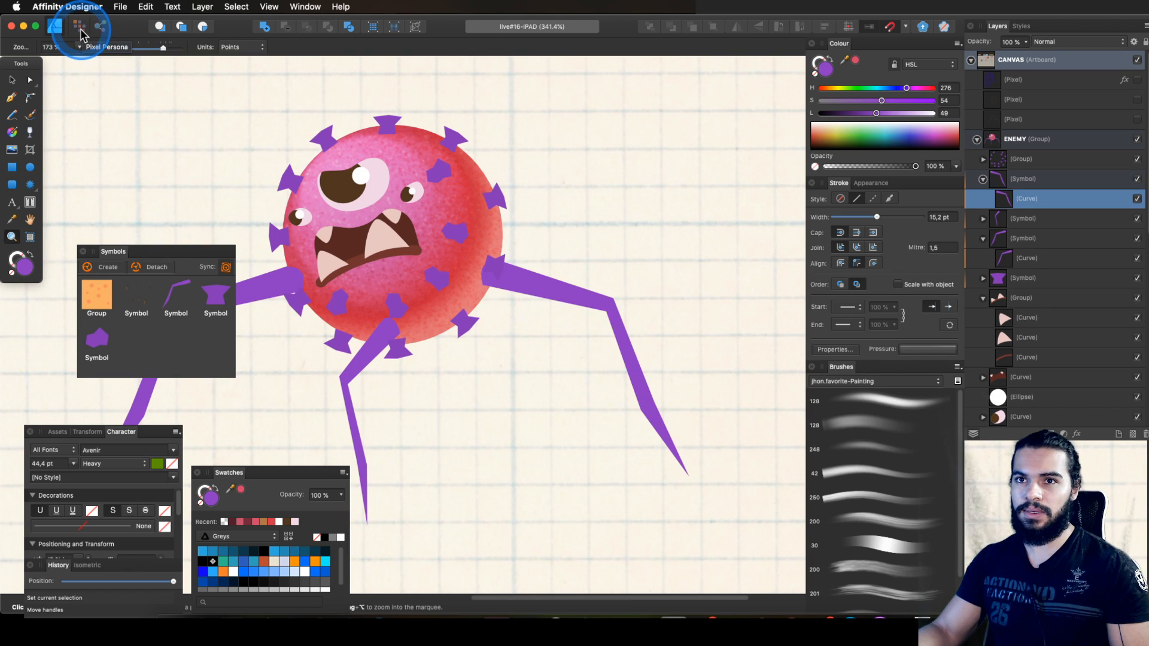
Step: Switch to the Pixel Persona and choose the 52 px speckle brush from the sketch brush set for the right arm
left_click(80, 36)
key("z")
mouse_move(538, 277)
left_mouse_down()
mouse_move(586, 293)
mouse_move(573, 305)
left_mouse_up()
key("b")
key("z")
key("b")
key("space")
left_click(855, 441)
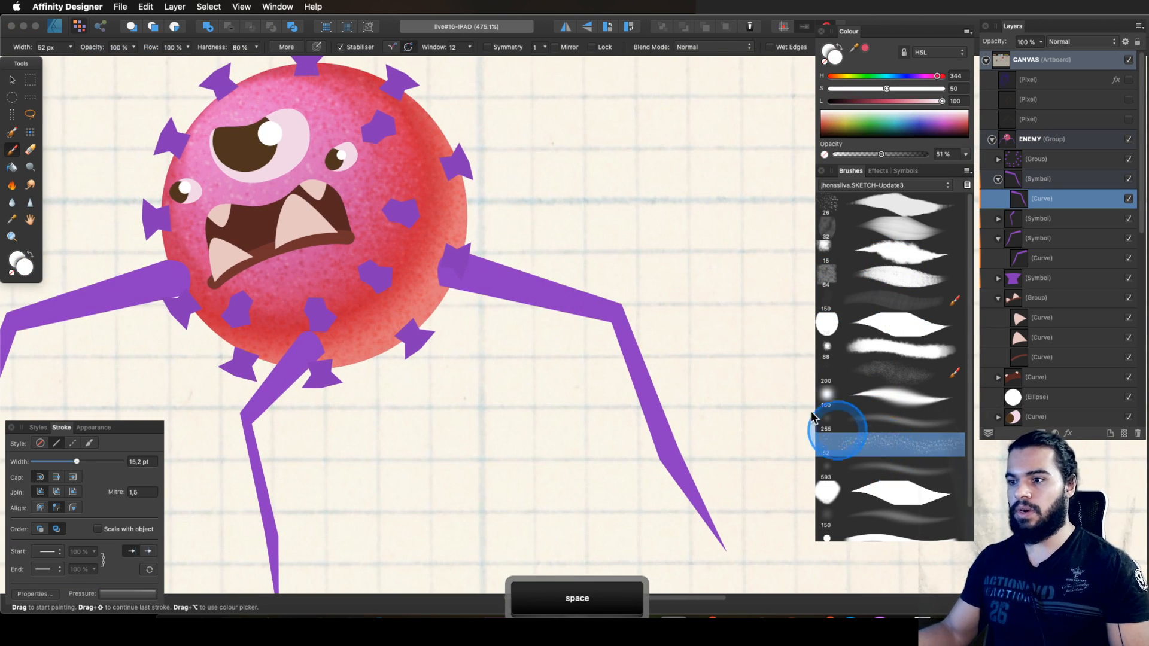
Step: Paint light speckles along the right arm with a 31.1 px brush on a pixel layer nested in its curve
key("super")
left_click_drag(496, 278, 504, 263)
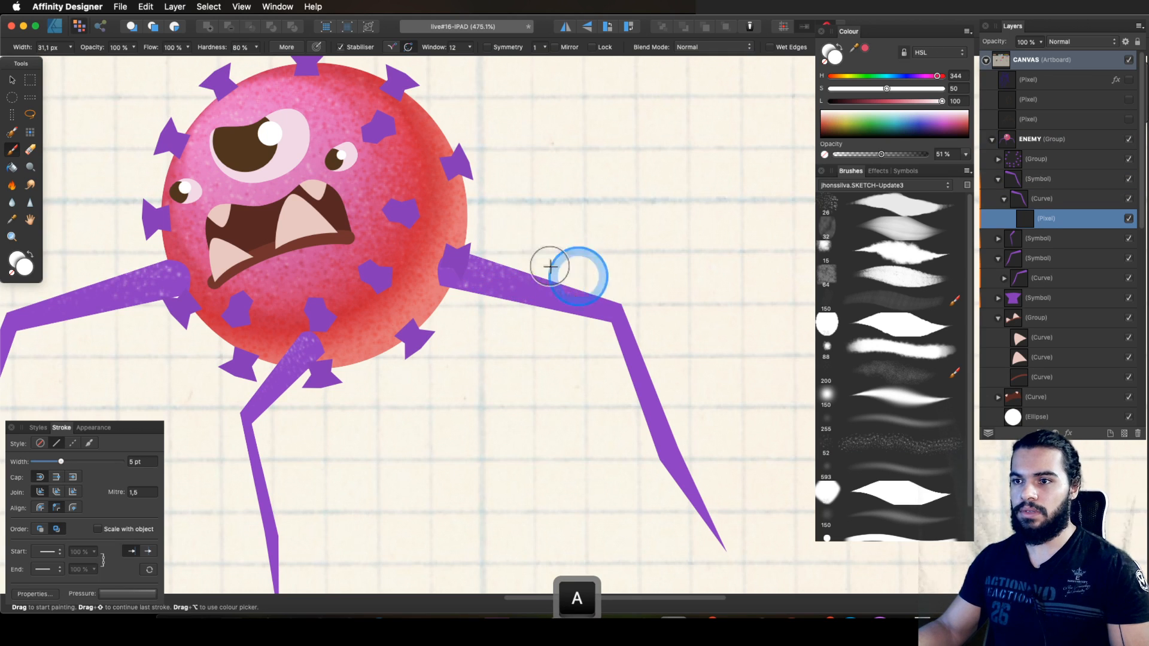
mouse_move(514, 290)
left_mouse_down()
mouse_move(647, 303)
mouse_move(693, 367)
mouse_move(675, 400)
left_mouse_up()
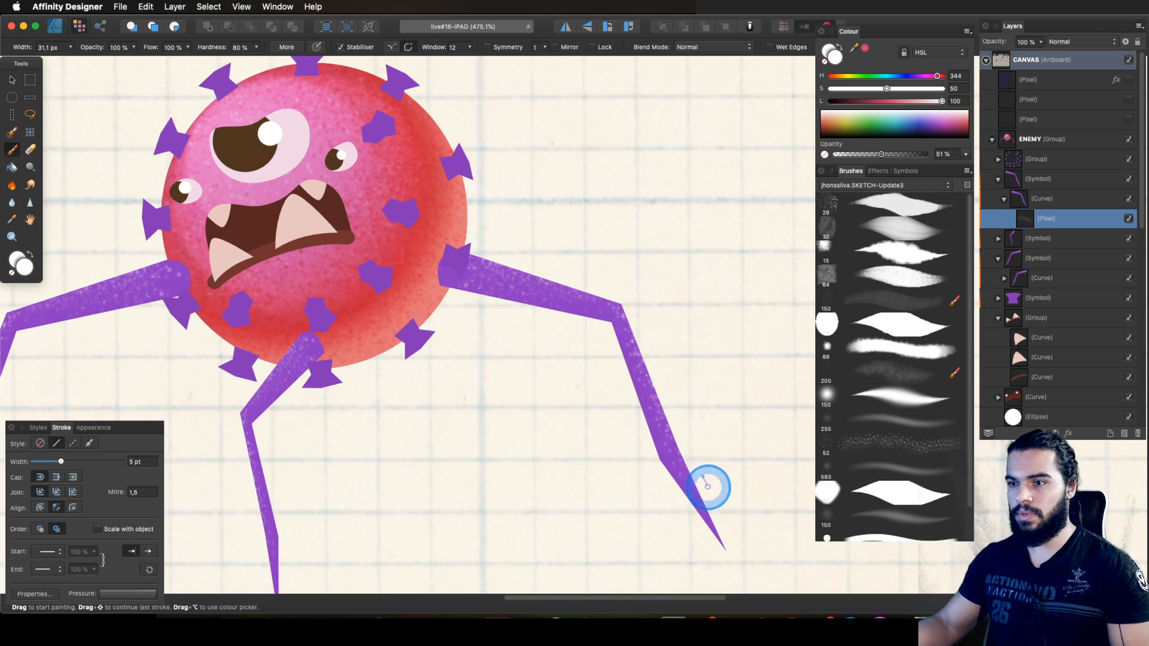
Step: Add a second pixel layer to the arm and start painting dark maroon speckles (HSL 344, 36, 20) near the shoulder
left_click(1123, 433)
left_click(871, 102)
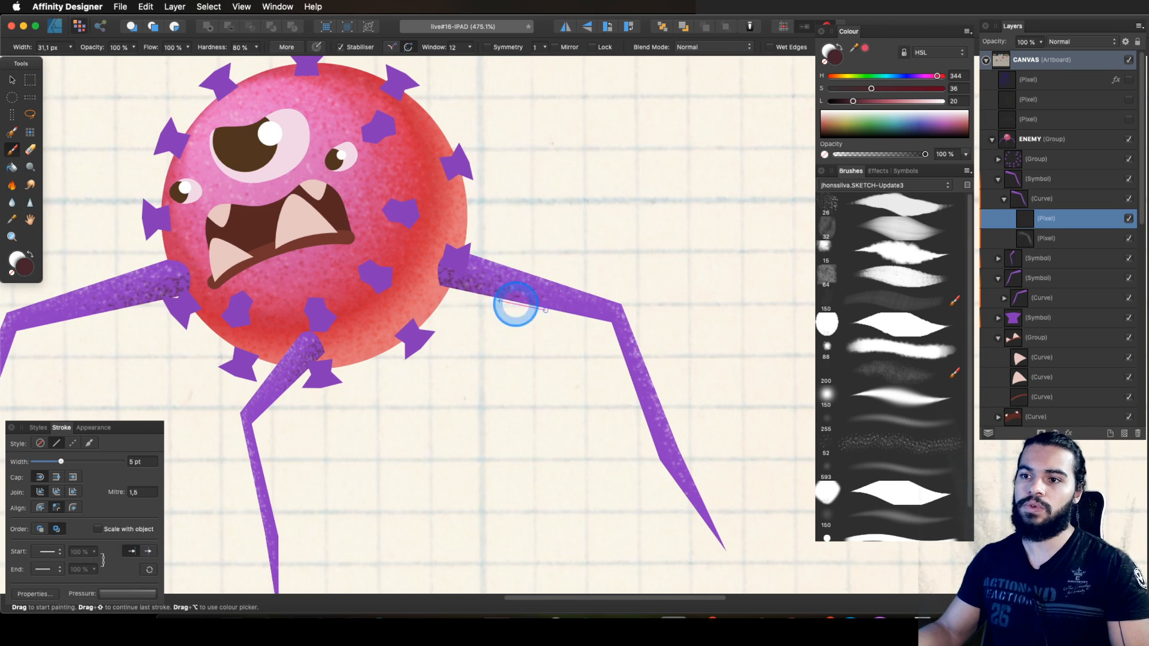
key("e")
key("b")
Step: Reduce the brush width to 26.5 px and paint dark speckles along the arm's underside down the forearm
key("a")
mouse_move(552, 305)
left_mouse_down()
mouse_move(542, 301)
mouse_move(556, 306)
left_mouse_up()
key("a")
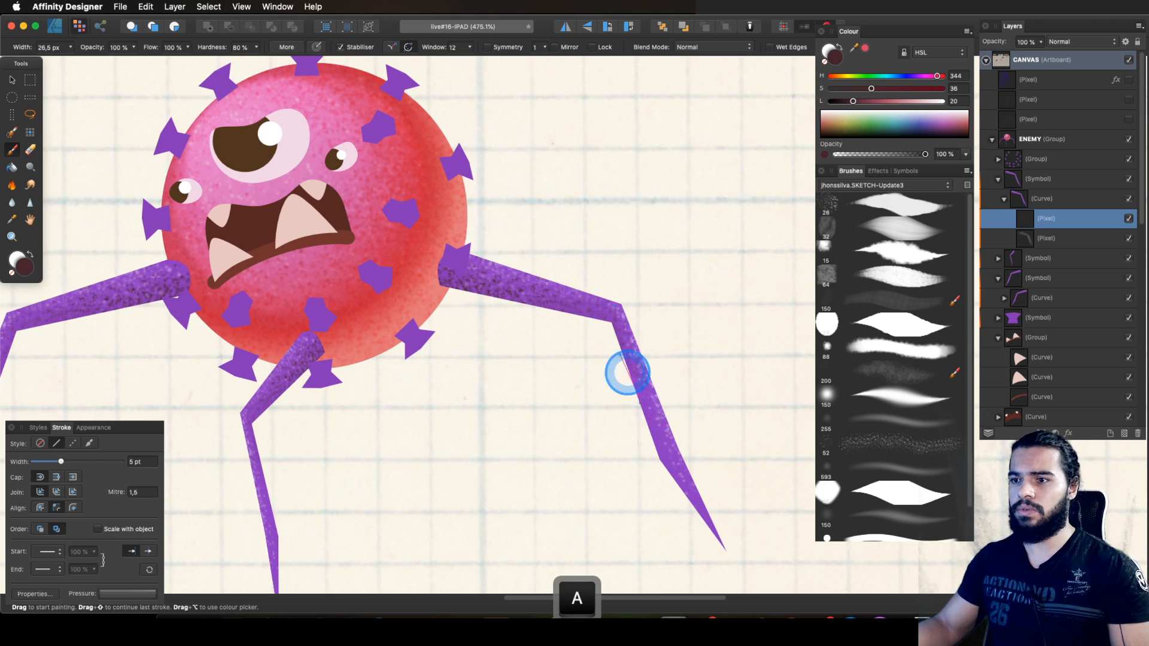
key("space")
left_click_drag(623, 373, 610, 312)
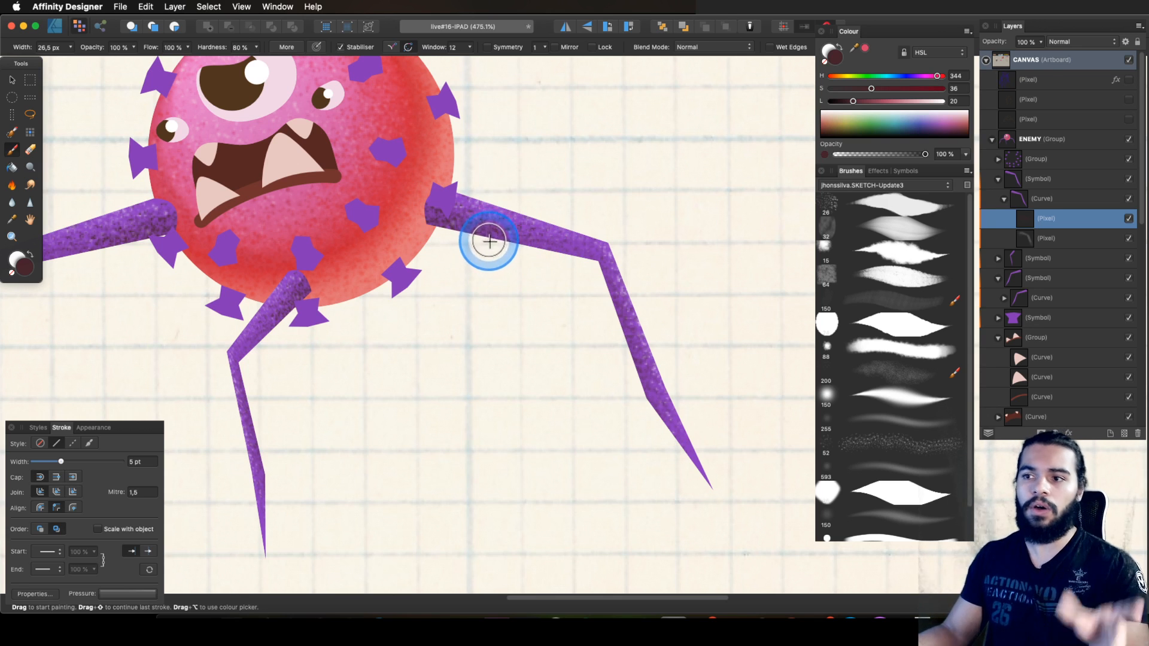
left_click_drag(559, 259, 538, 253)
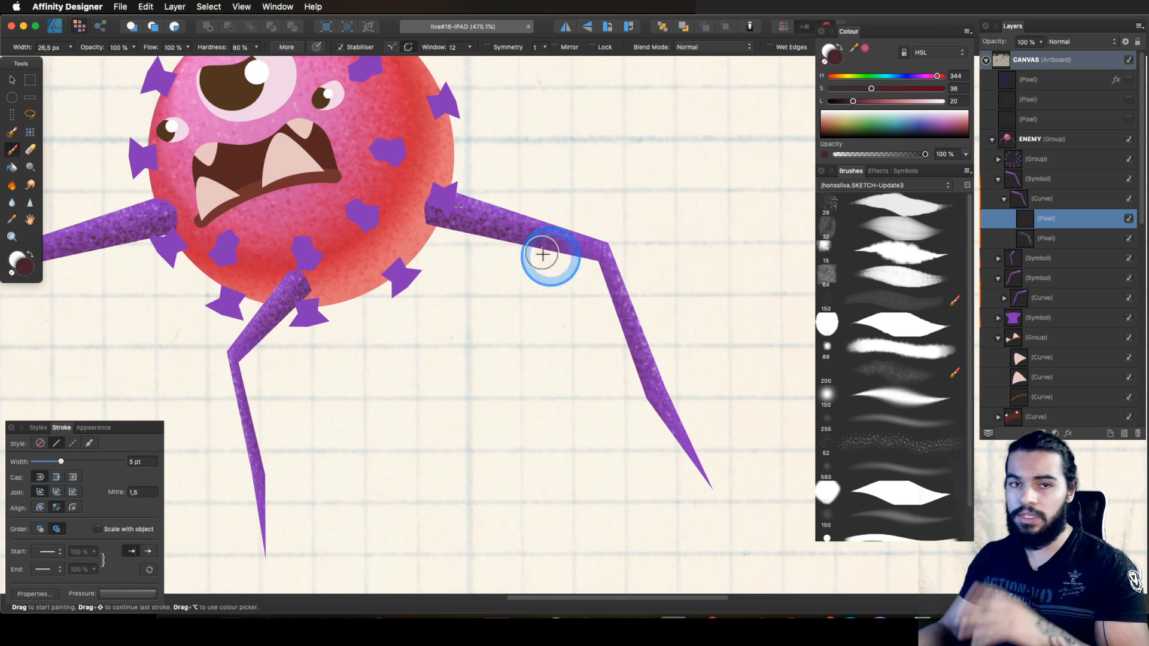
Step: Select the right arm's curve and examine the speckle texture across all three arms
key("z")
left_click_drag(651, 417, 428, 447)
key("space")
left_click_drag(497, 427, 493, 407)
mouse_move(564, 326)
left_mouse_down()
mouse_move(527, 328)
mouse_move(579, 326)
mouse_move(573, 310)
left_mouse_up()
left_click(1020, 199)
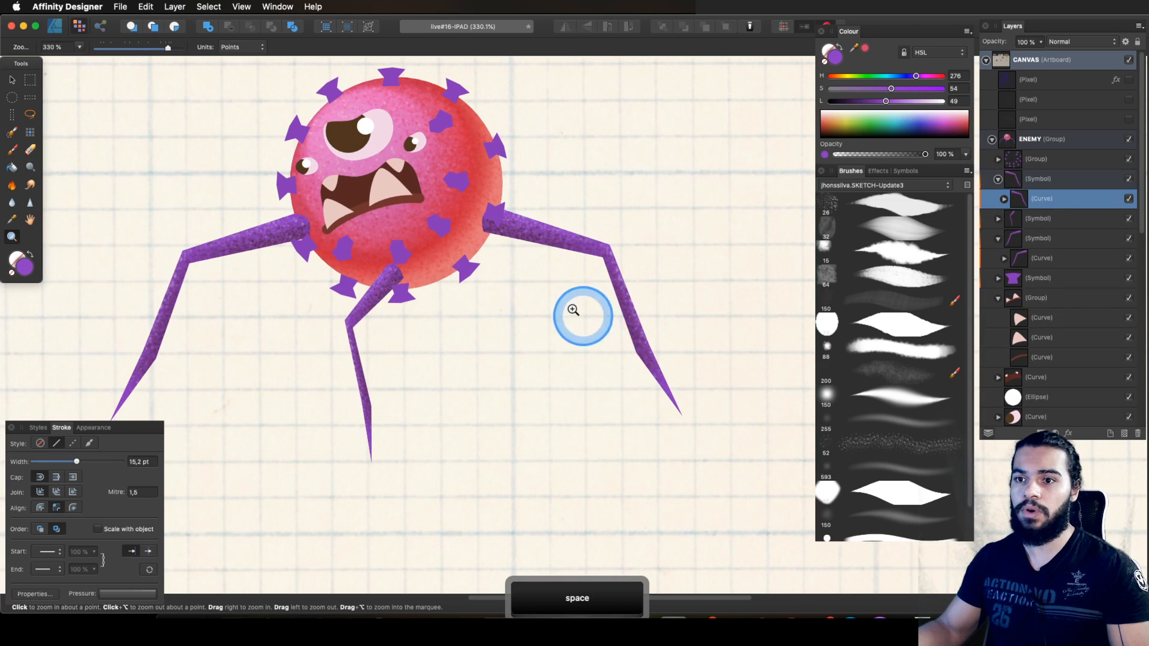
key("z")
left_click_drag(251, 264, 553, 222)
key("space")
left_click_drag(339, 248, 254, 293)
left_click_drag(374, 281, 347, 281)
left_click_drag(490, 279, 420, 283)
left_click_drag(420, 283, 367, 310)
Step: Switch back to the Designer Persona and select the front arm's symbol below the body
left_click(56, 31)
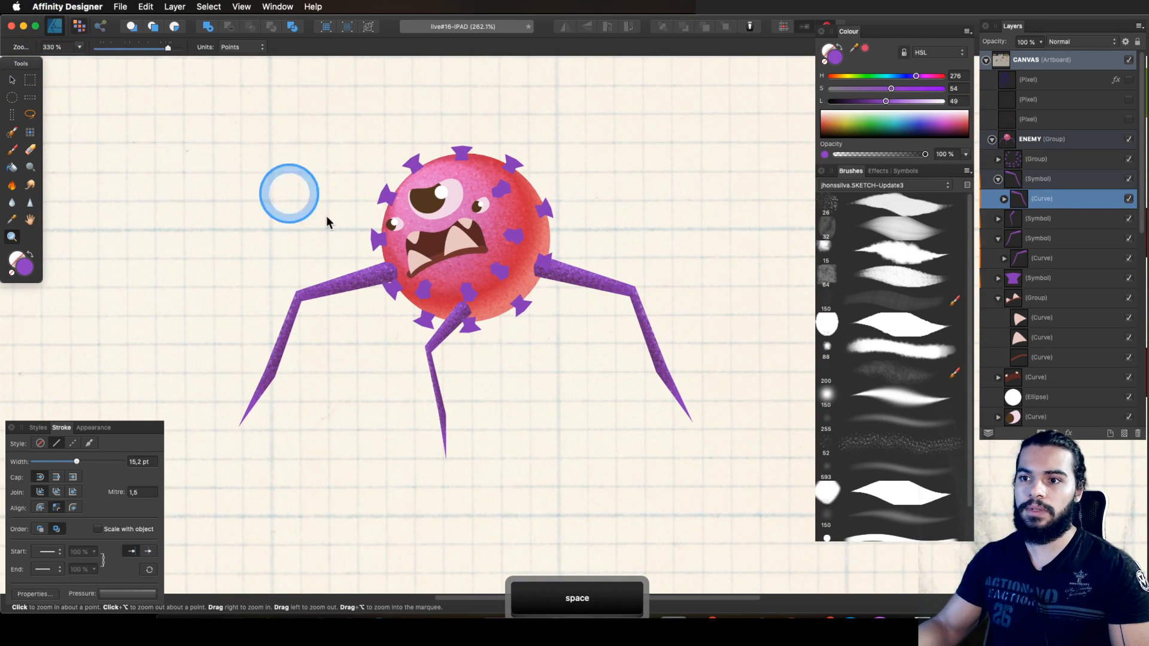
key("v")
left_click(448, 337)
left_click(443, 347)
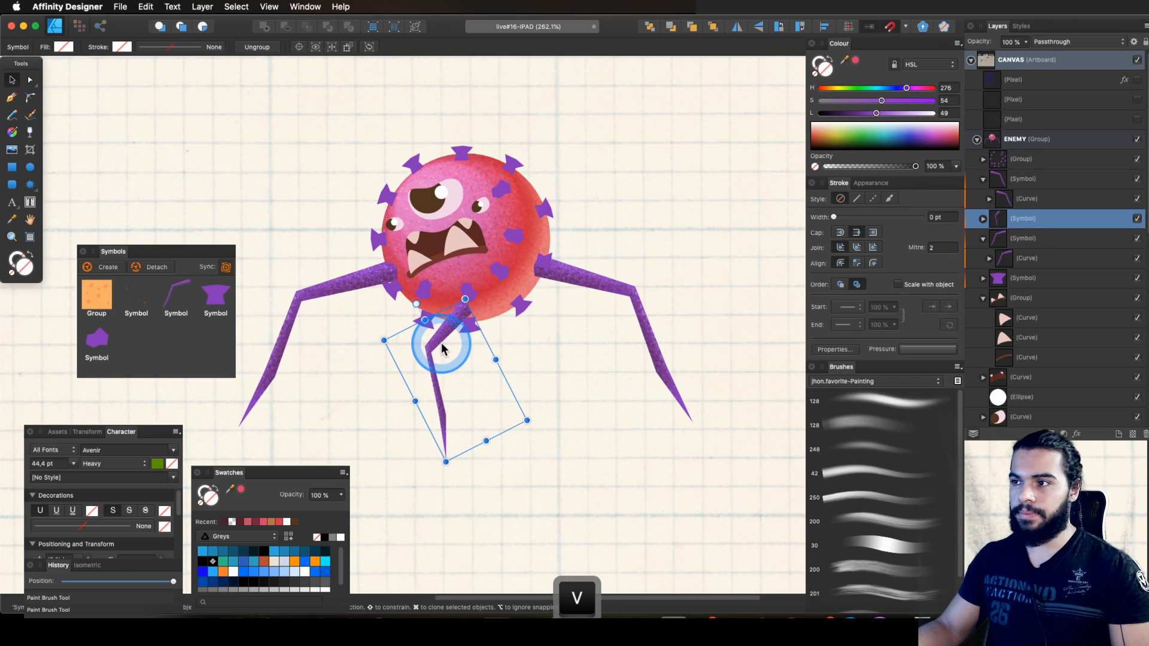
Step: Reposition the inner elbow node of the front arm's curve, and undo the last edit
key("z")
left_click(443, 353)
key("a")
left_click(438, 354)
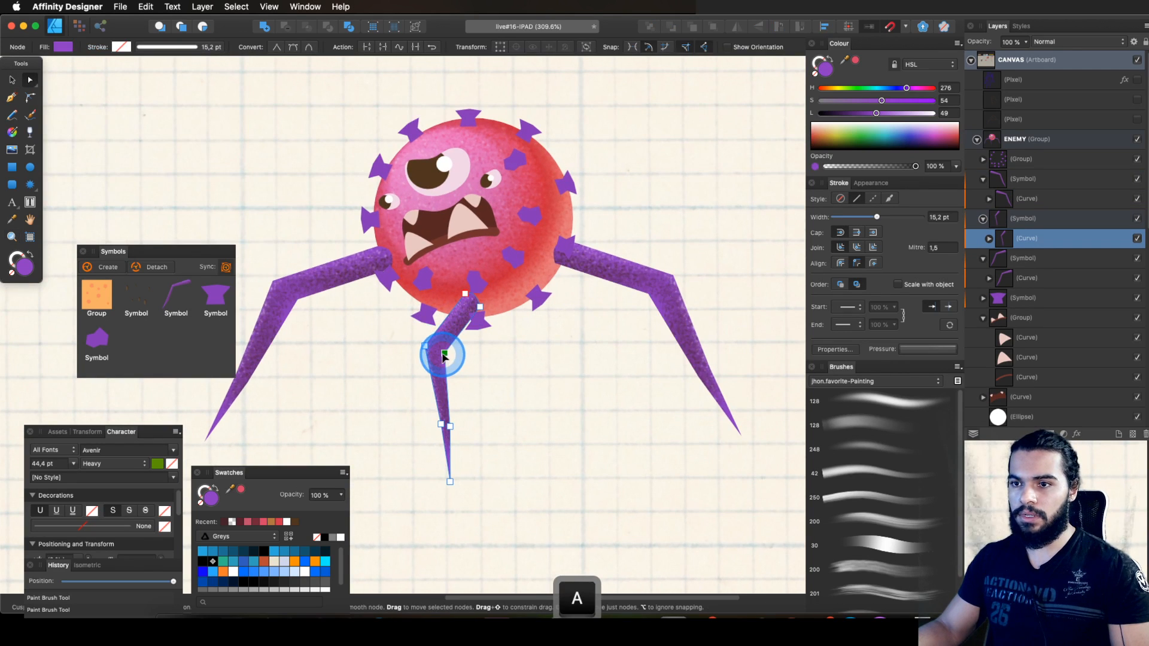
left_click(441, 480)
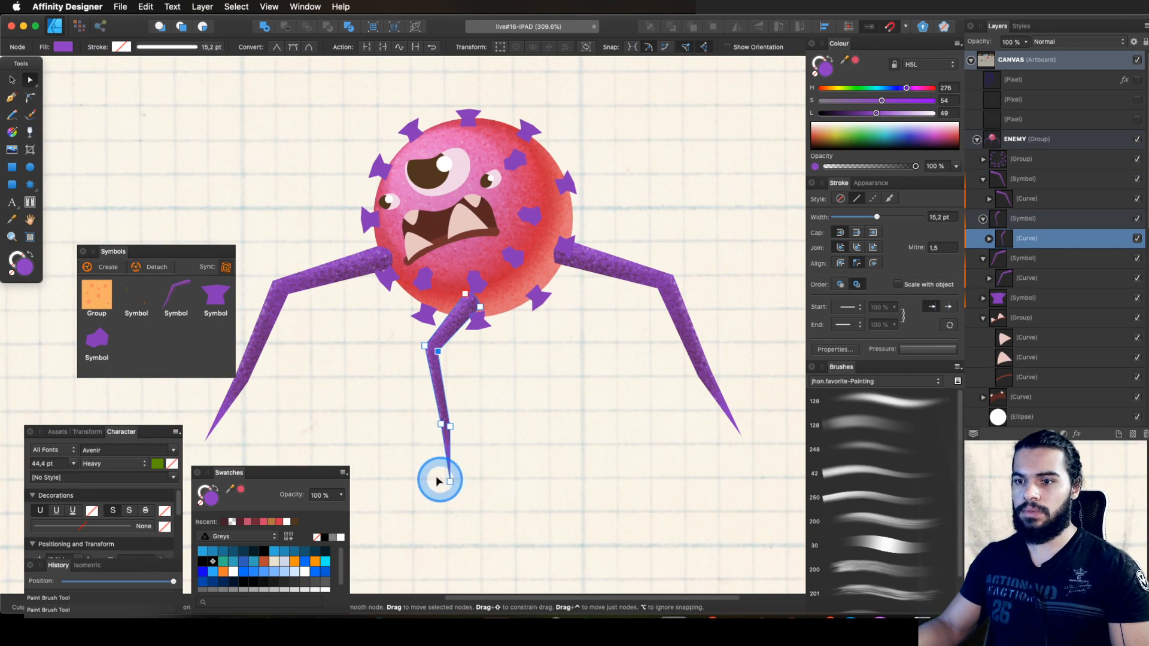
left_click_drag(433, 475, 602, 247)
key("z")
key("space")
key("super+z")
key("space")
Step: Select the large eye's curve and save the document
key("v")
left_click(542, 262)
key("z")
key("space")
key("super+s")
key("z")
left_click(509, 263)
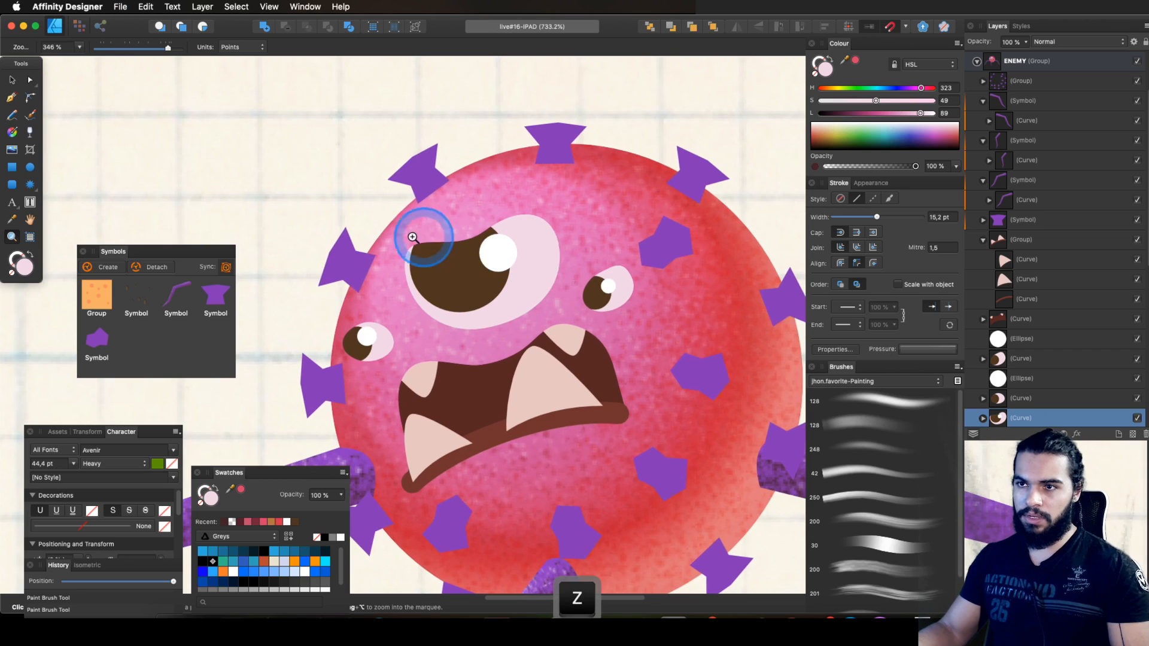
Step: Nest the white highlight ellipses of the two small eyes inside their respective eye curves
key("v")
key("z")
left_click_drag(487, 264, 513, 288)
key("space")
left_click_drag(662, 310, 428, 354)
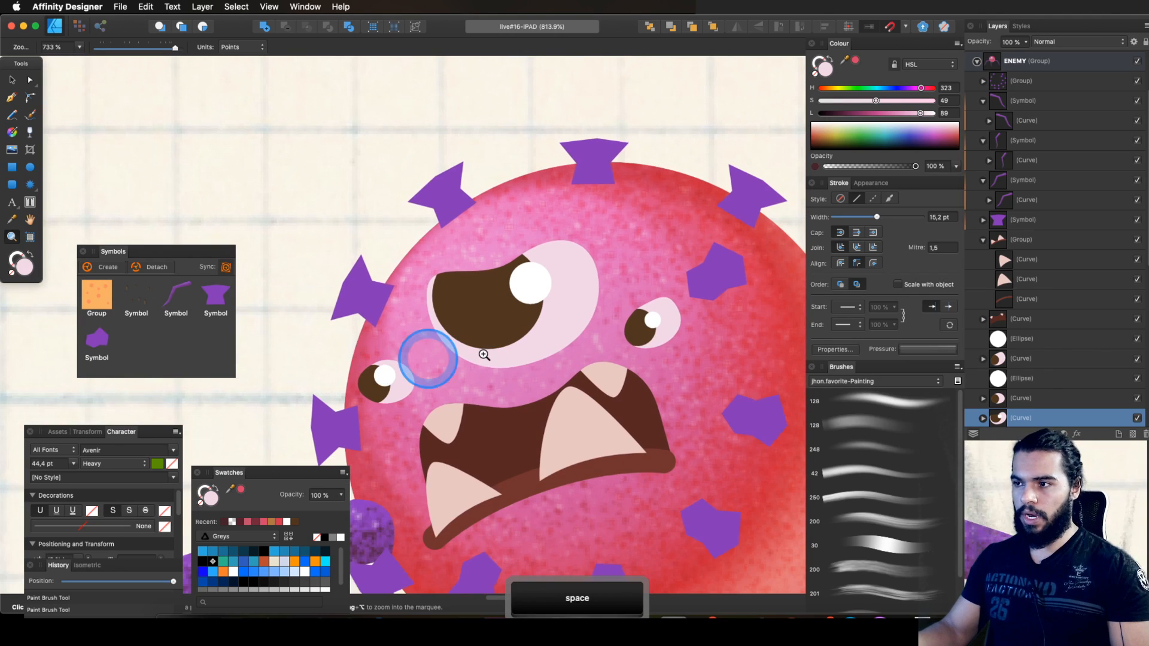
left_click(1021, 343)
left_click_drag(1021, 343, 1021, 362)
left_click(1021, 344)
left_click(1019, 401)
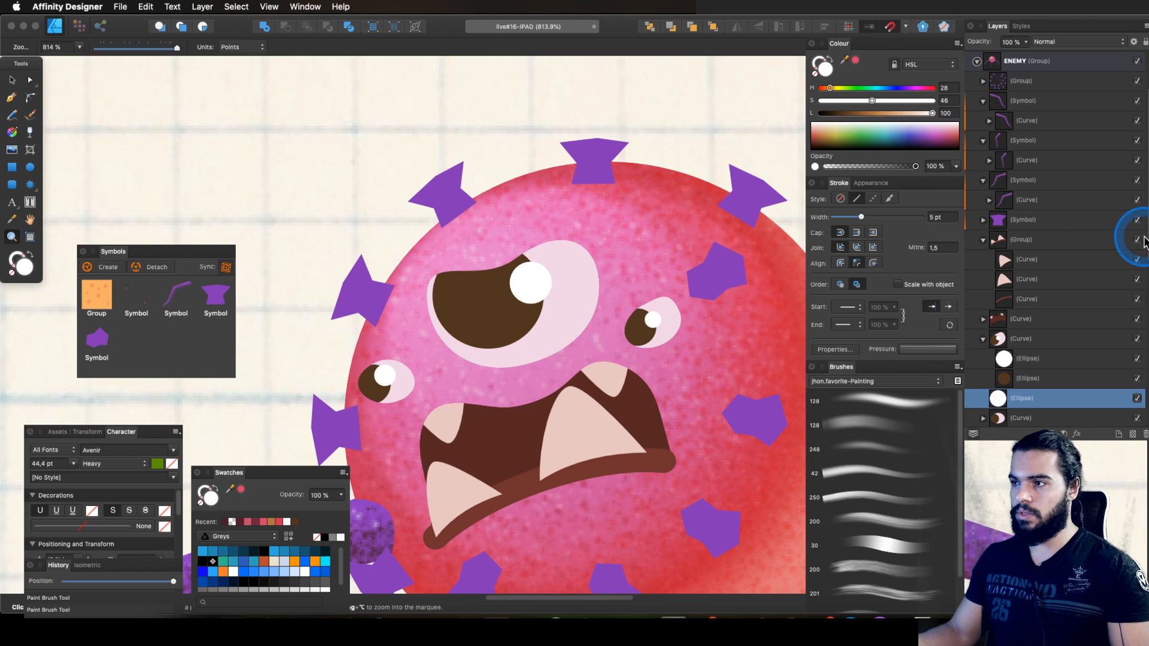
scroll(1021, 407, "down", 3)
left_click(983, 275)
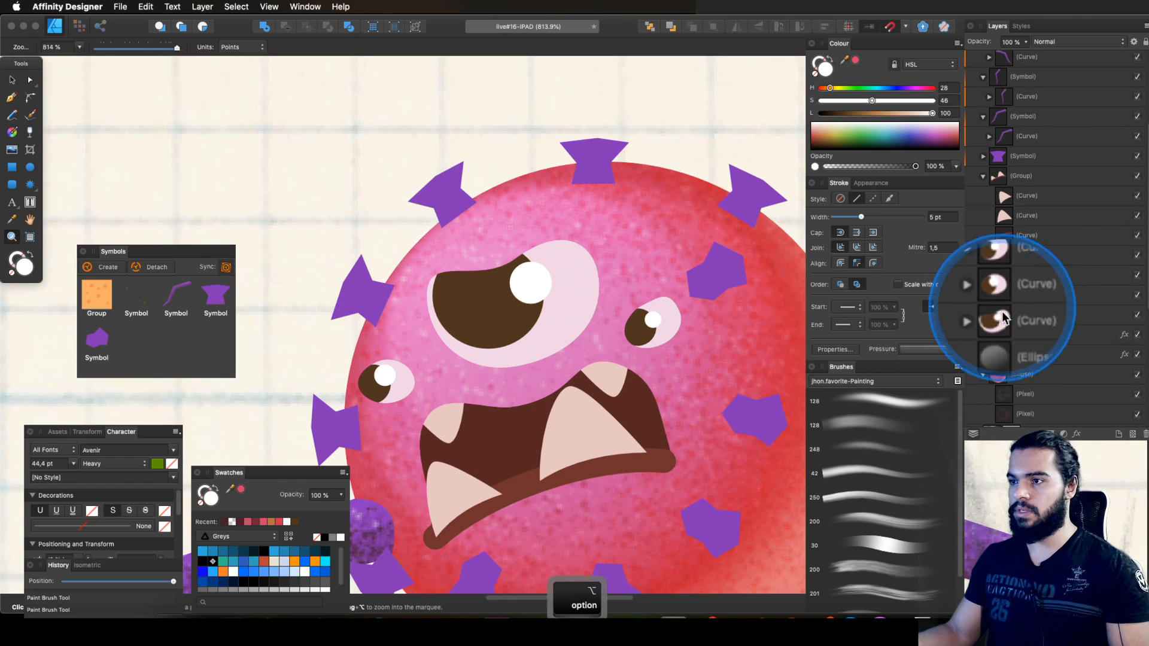
Step: Group the three eye curves together and activate the Move tool on the group
left_click(1022, 276)
left_click(1025, 312, "shift")
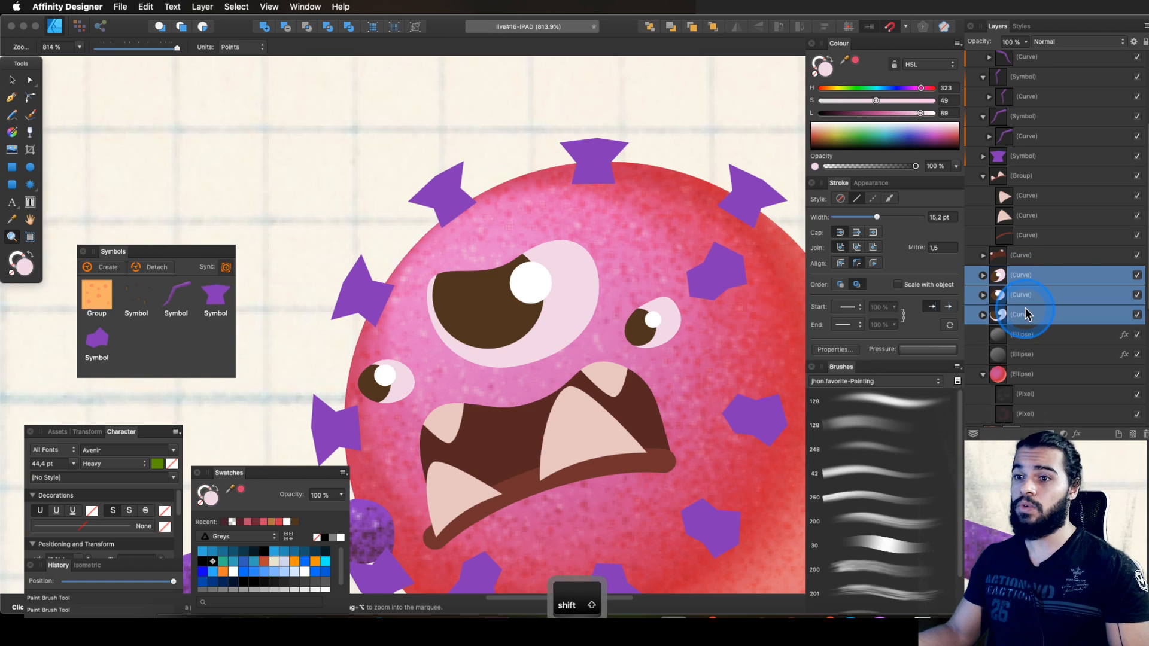
key("super+g")
key("z")
left_click(590, 329, "alt")
key("space")
left_click_drag(526, 358, 499, 357)
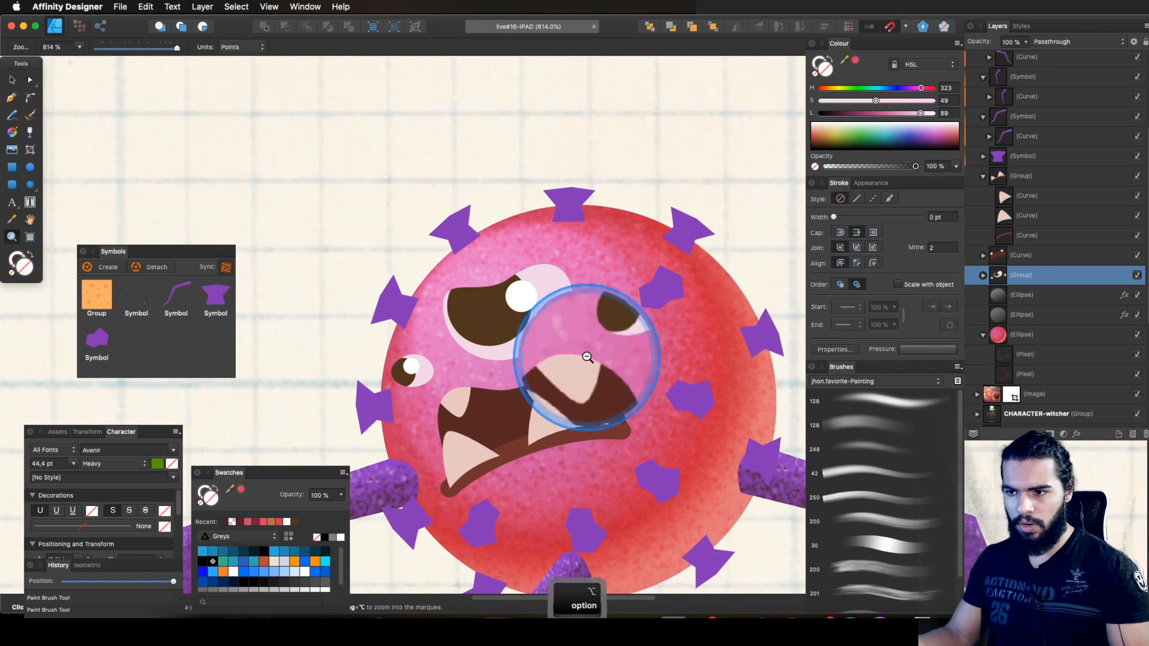
key("alt")
left_click_drag(608, 345, 538, 341)
key("v")
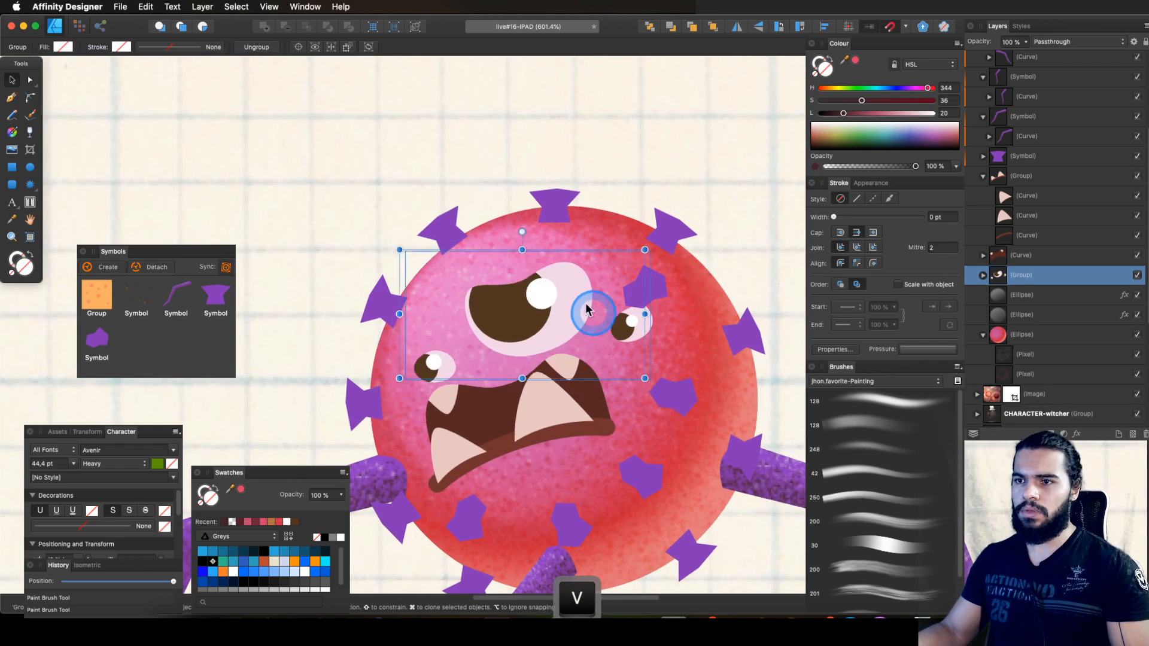
Step: Undo the last move of the eye group
key("super+z")
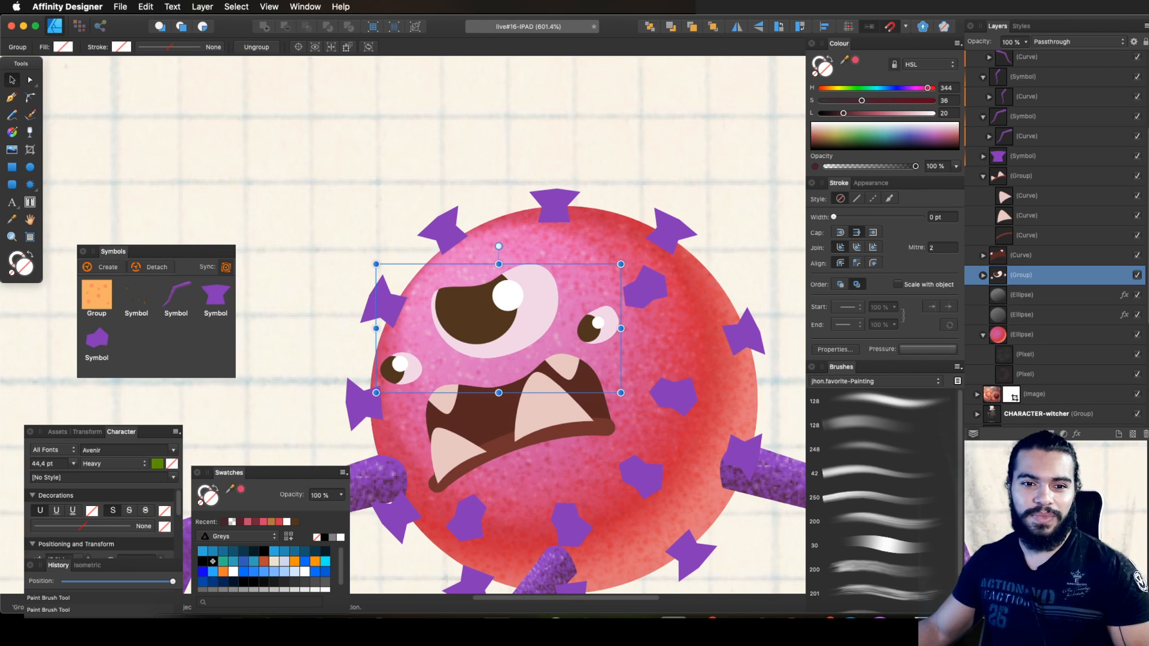
key("Tab")
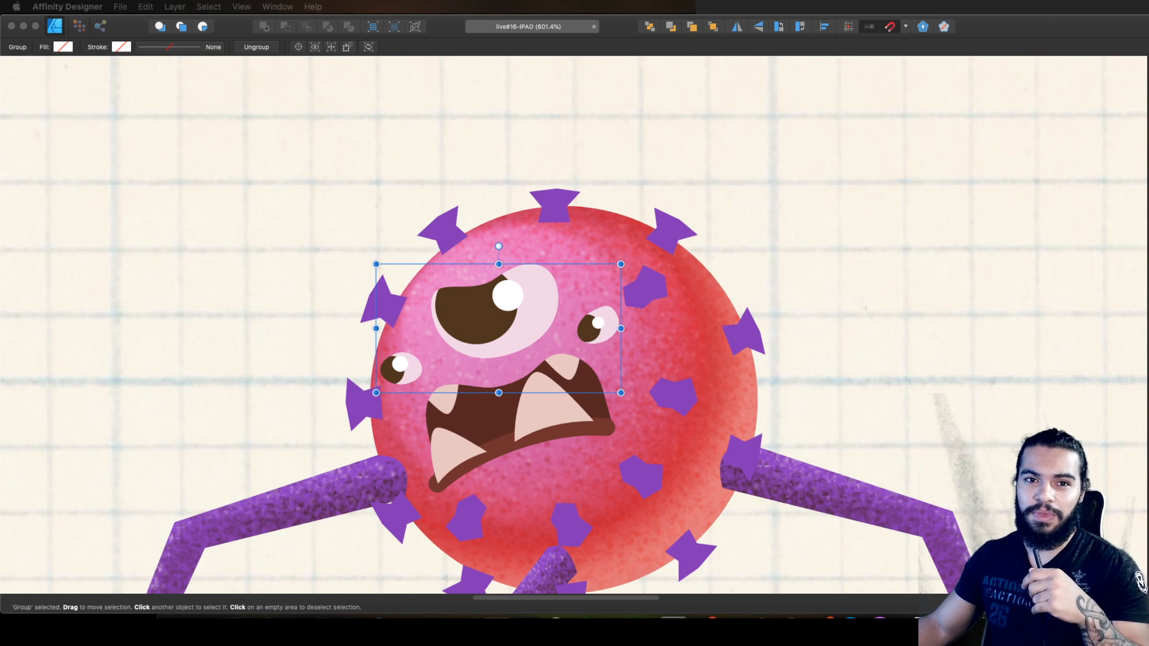
key("super+Tab")
key("a")
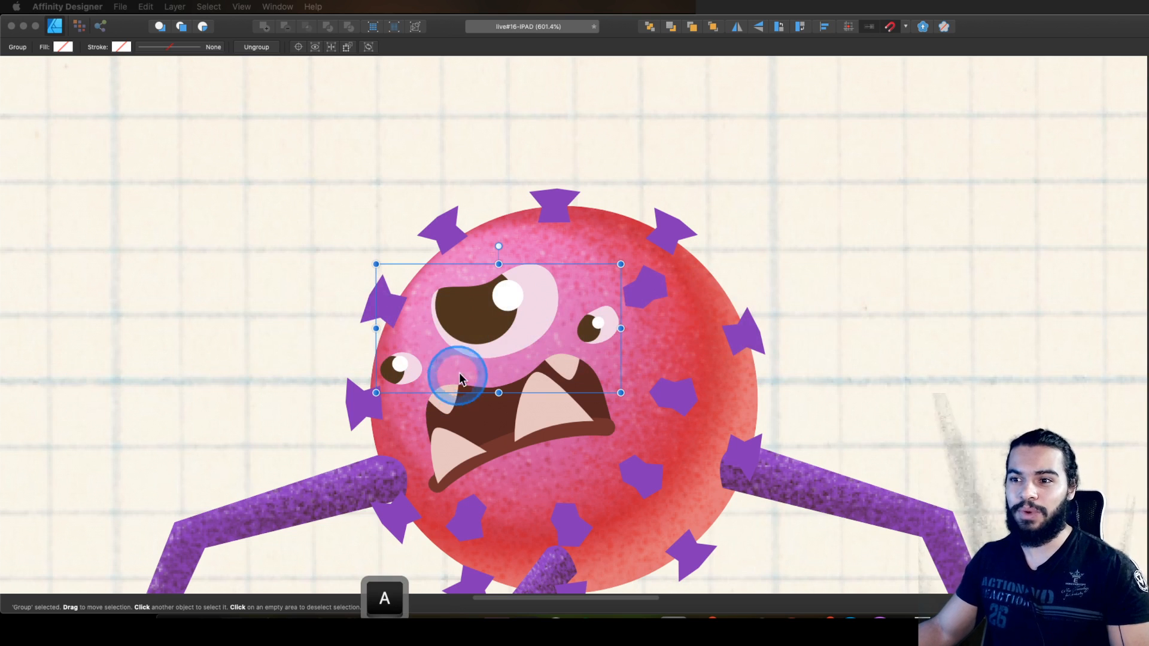
left_click(501, 350)
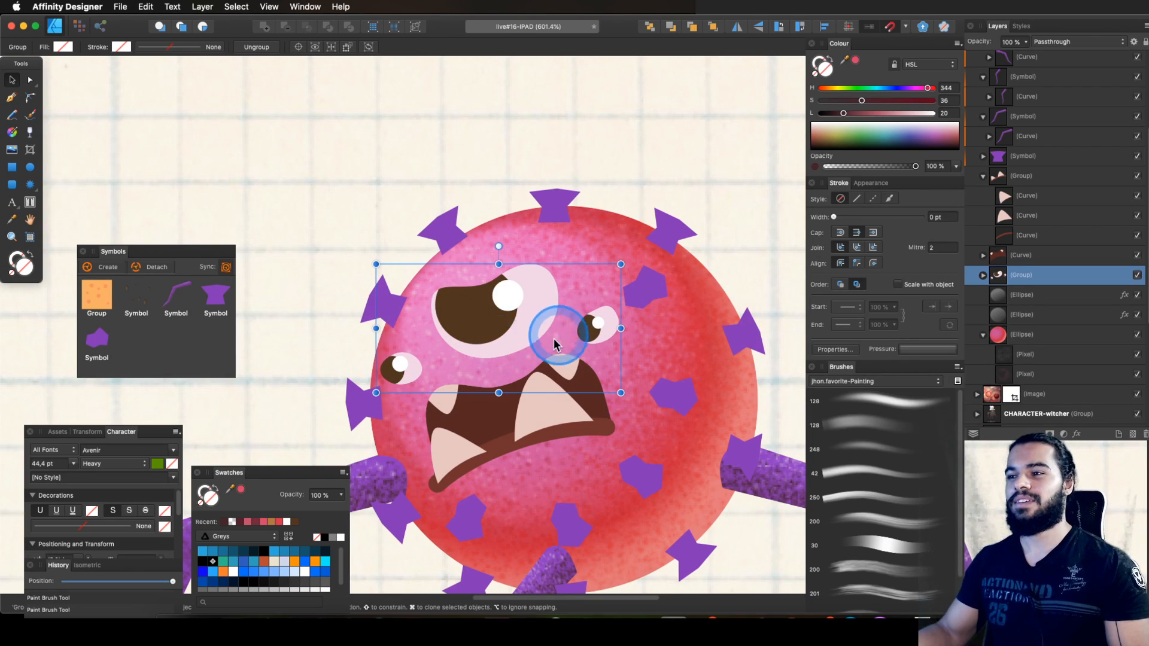
Step: Enable an Inner Shadow layer effect on the eye group
key("v")
key("z")
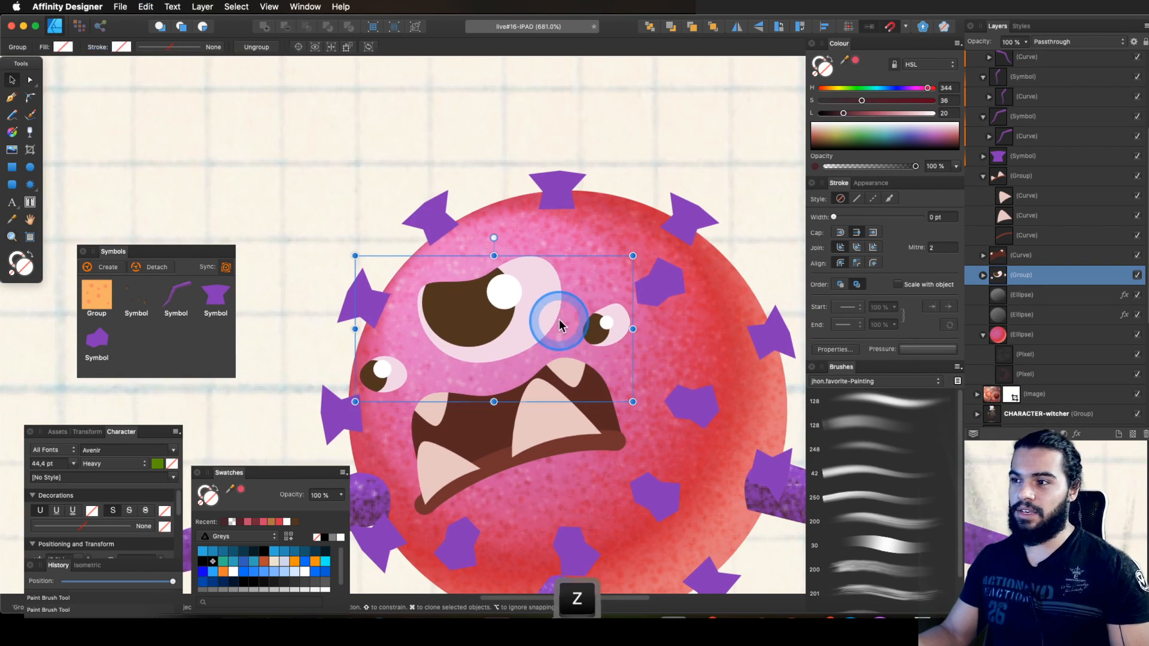
left_click(559, 321)
key("v")
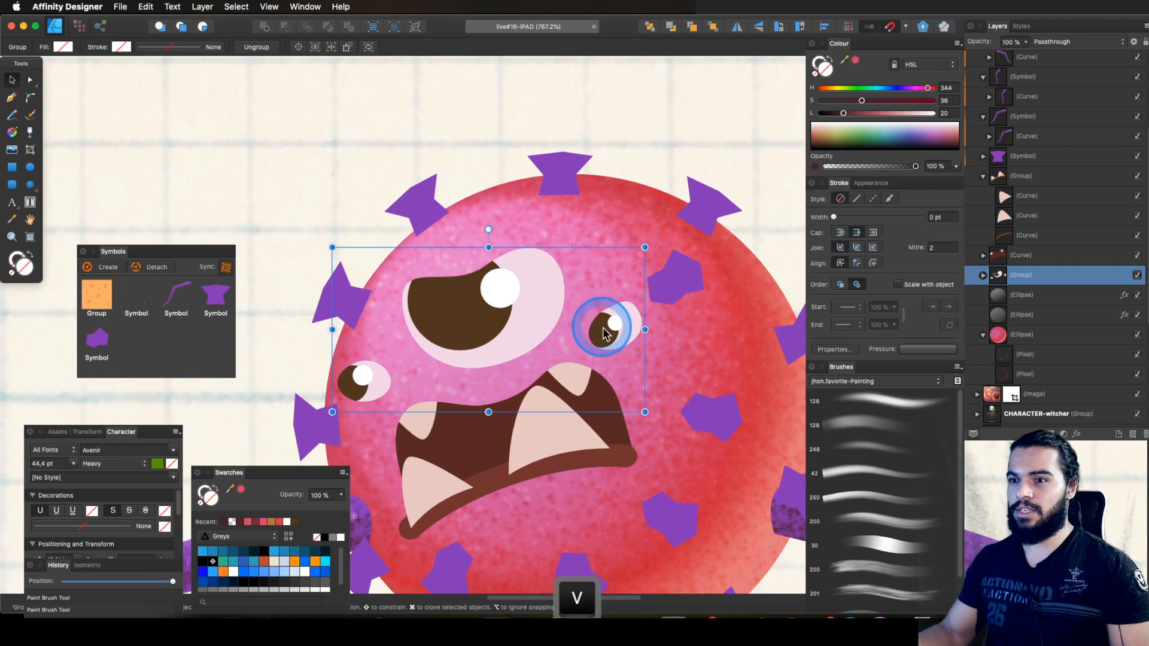
key("ctrl+f")
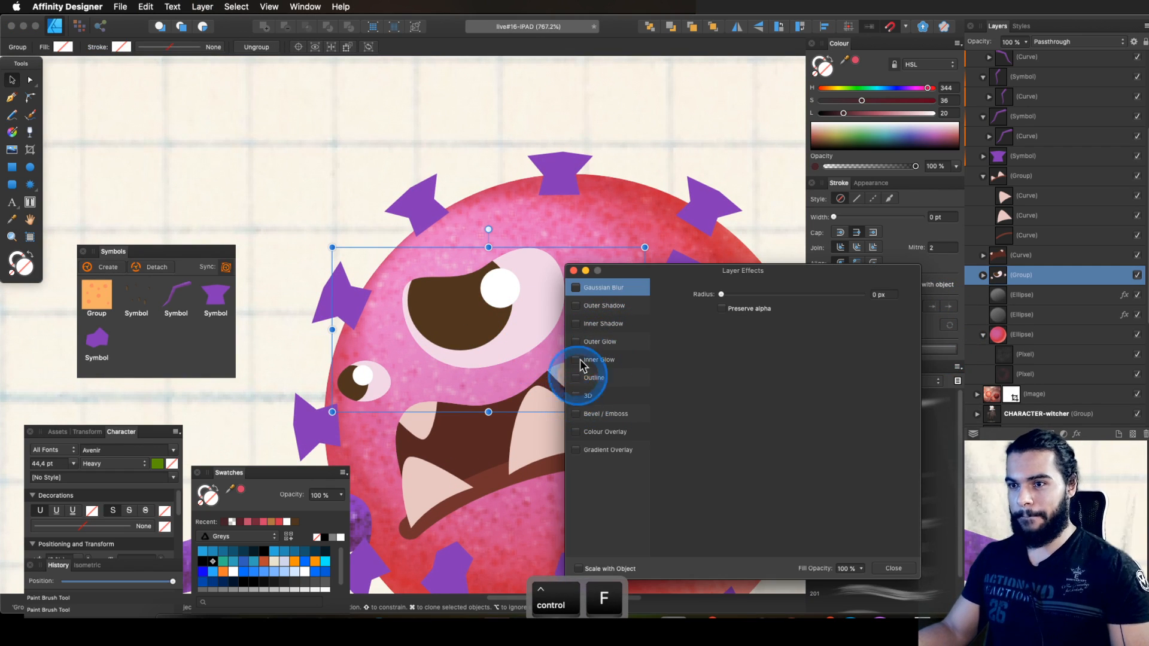
key("Escape")
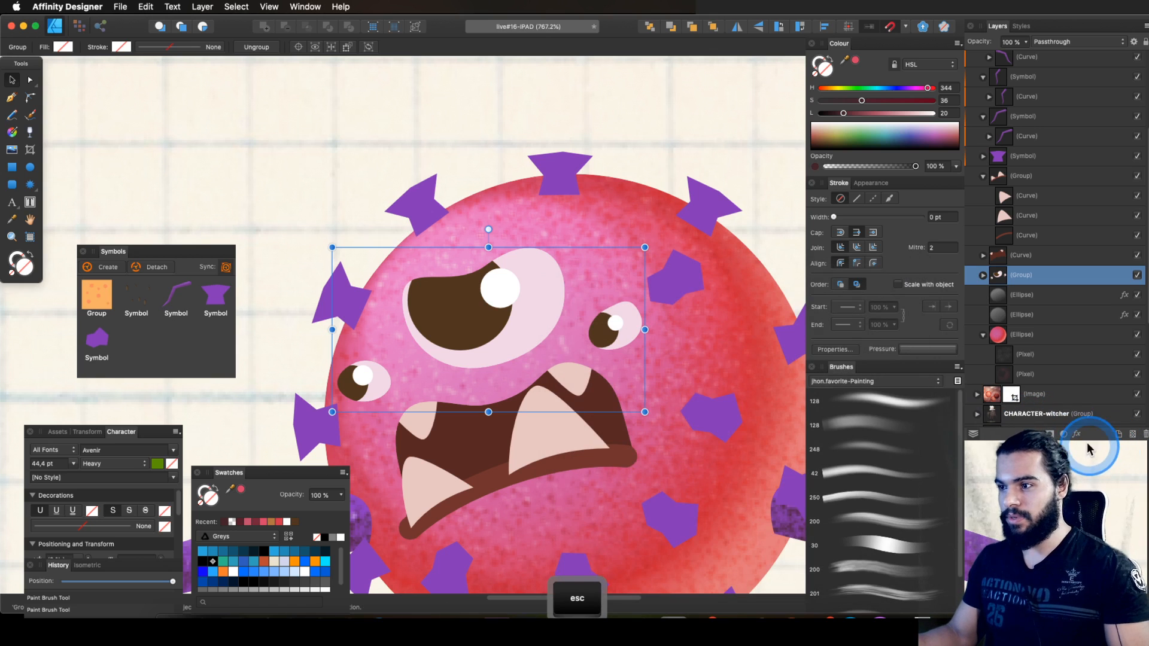
left_click(1076, 434)
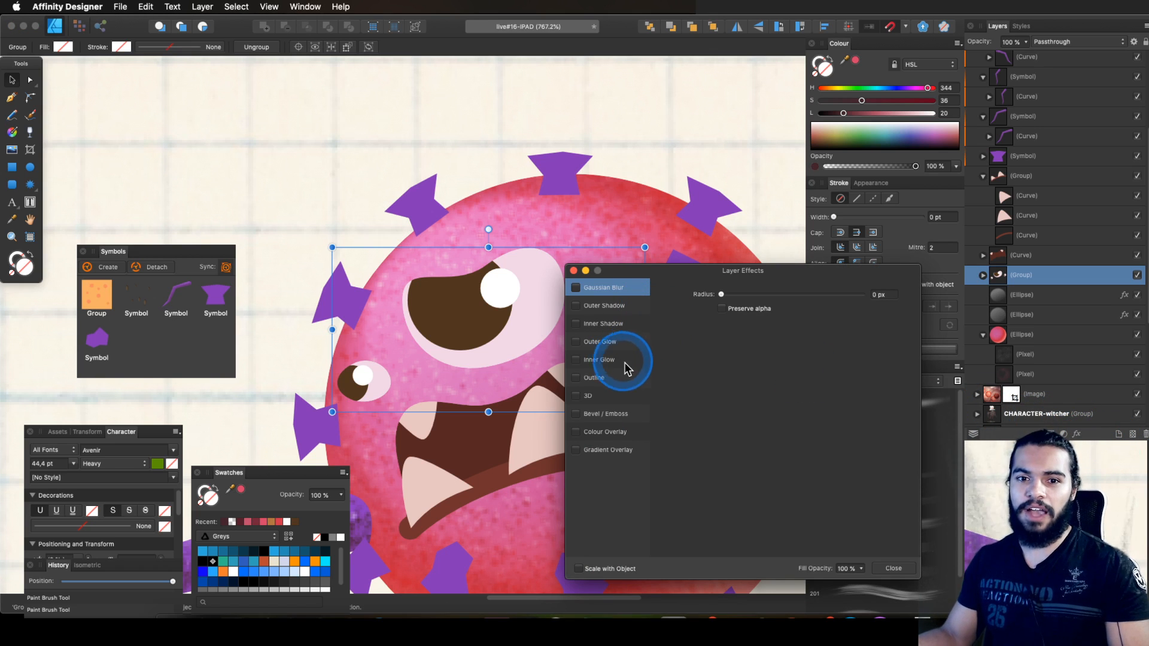
left_click(575, 325)
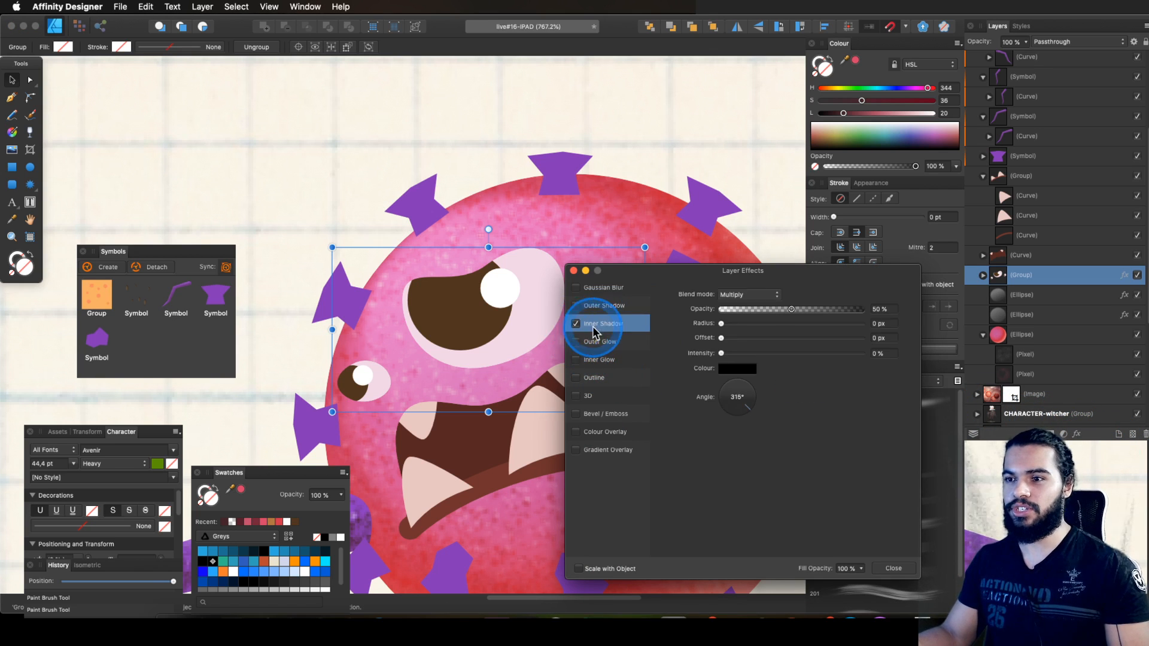
Step: Set the eye group's inner shadow to a radius of 8.9 px, an offset of 5.6 px and an angle of 270°
mouse_move(779, 345)
left_mouse_down()
mouse_move(748, 337)
mouse_move(760, 349)
left_mouse_up()
left_click_drag(733, 410, 737, 411)
left_click_drag(781, 336, 786, 311)
left_click_drag(795, 271, 971, 273)
mouse_move(913, 330)
left_mouse_down()
mouse_move(955, 322)
mouse_move(929, 350)
mouse_move(944, 344)
mouse_move(926, 345)
left_mouse_up()
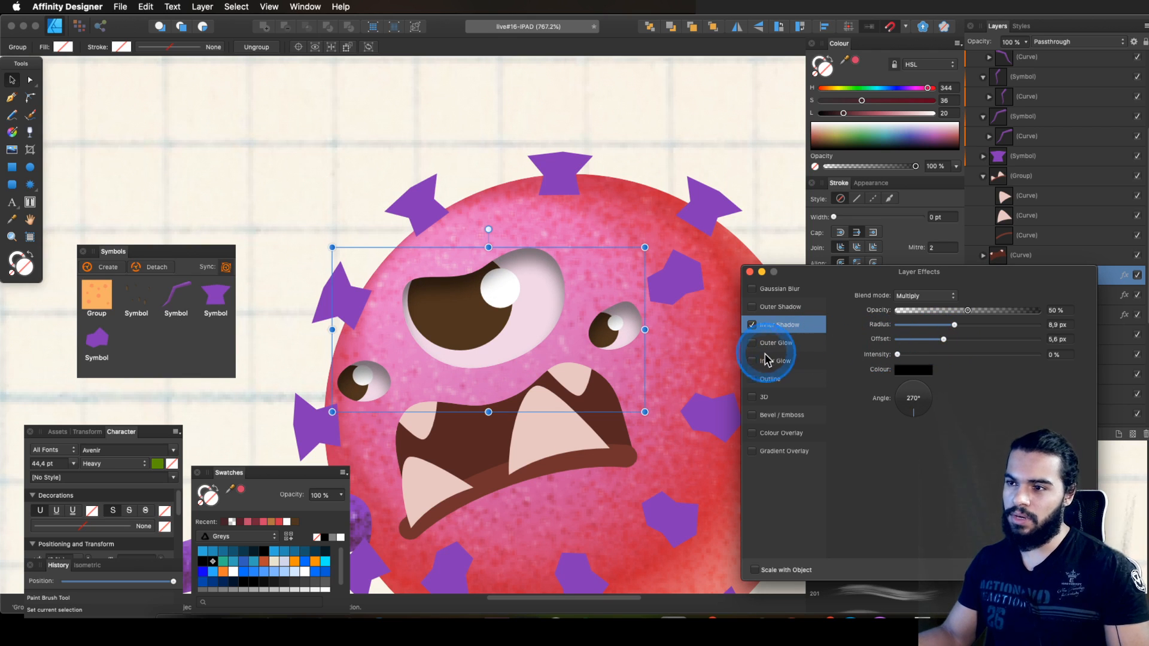
Step: Add an Inner Glow to the eye group from the centre, with Screen blending, a 10.8 px radius and 59% opacity
left_click(752, 361)
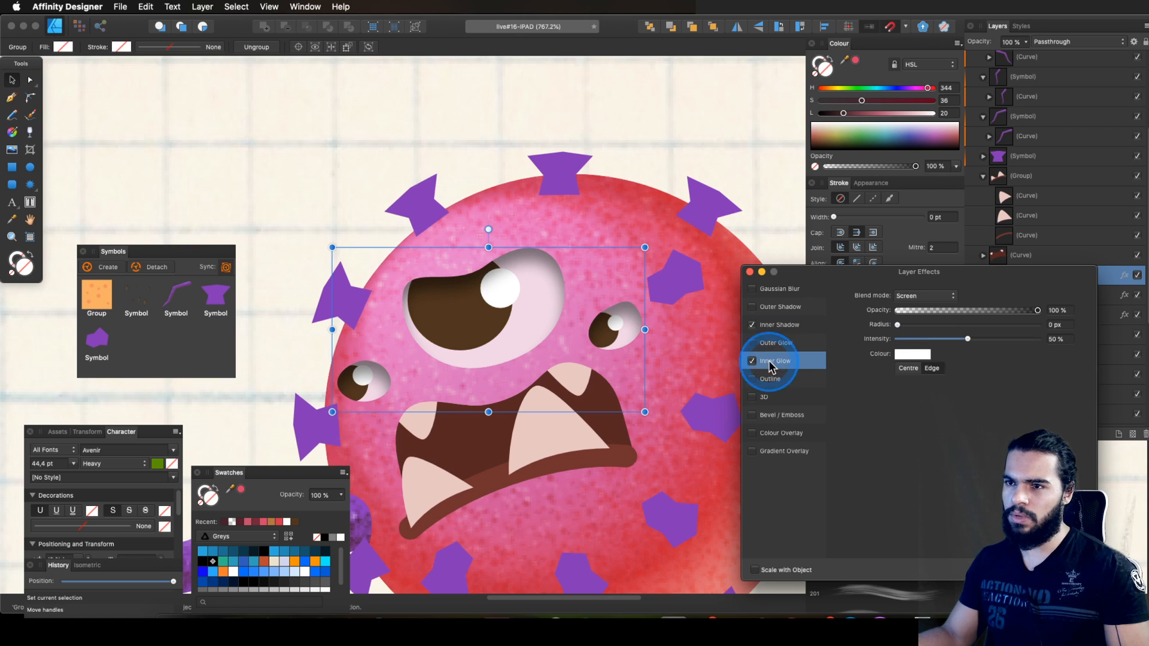
left_click_drag(918, 326, 960, 325)
left_click(907, 370)
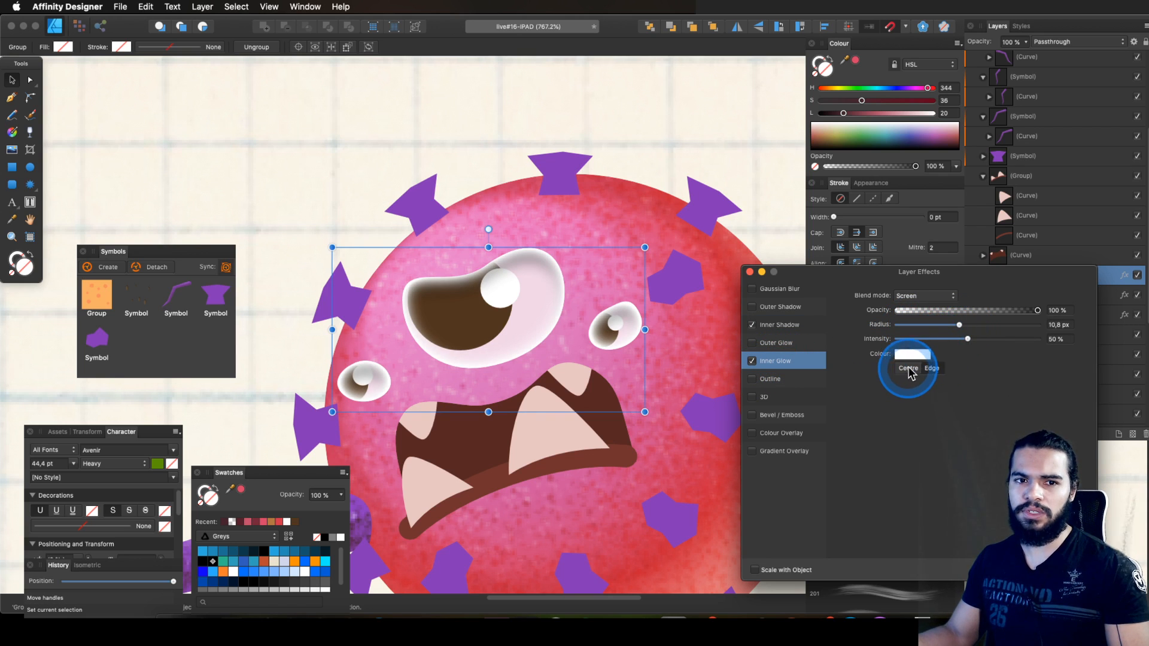
left_click(942, 297)
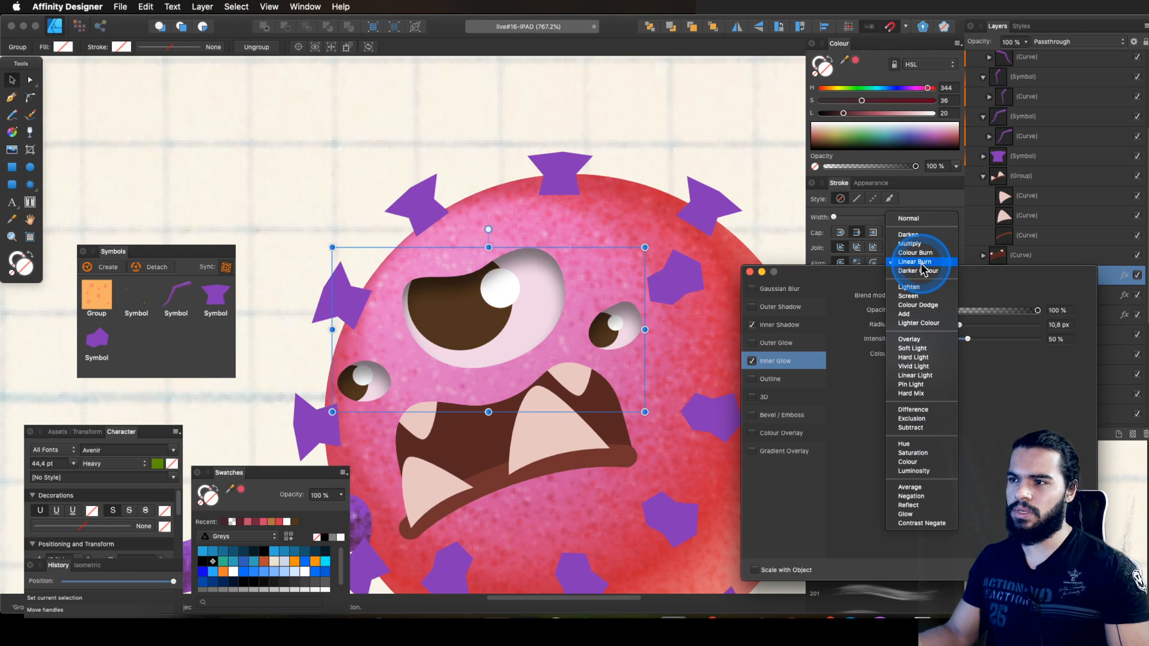
left_click(918, 297)
left_click(979, 311)
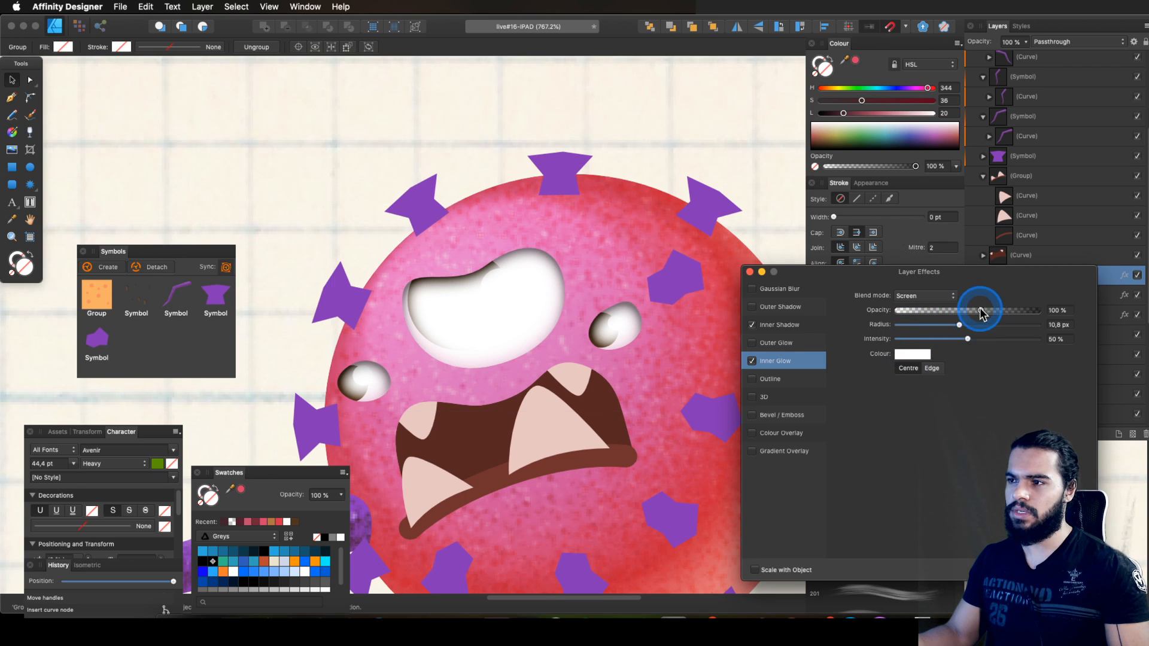
Step: Colour the inner glow pink with HSL 322, 78, 59 and make it start from the edge
left_click(913, 354)
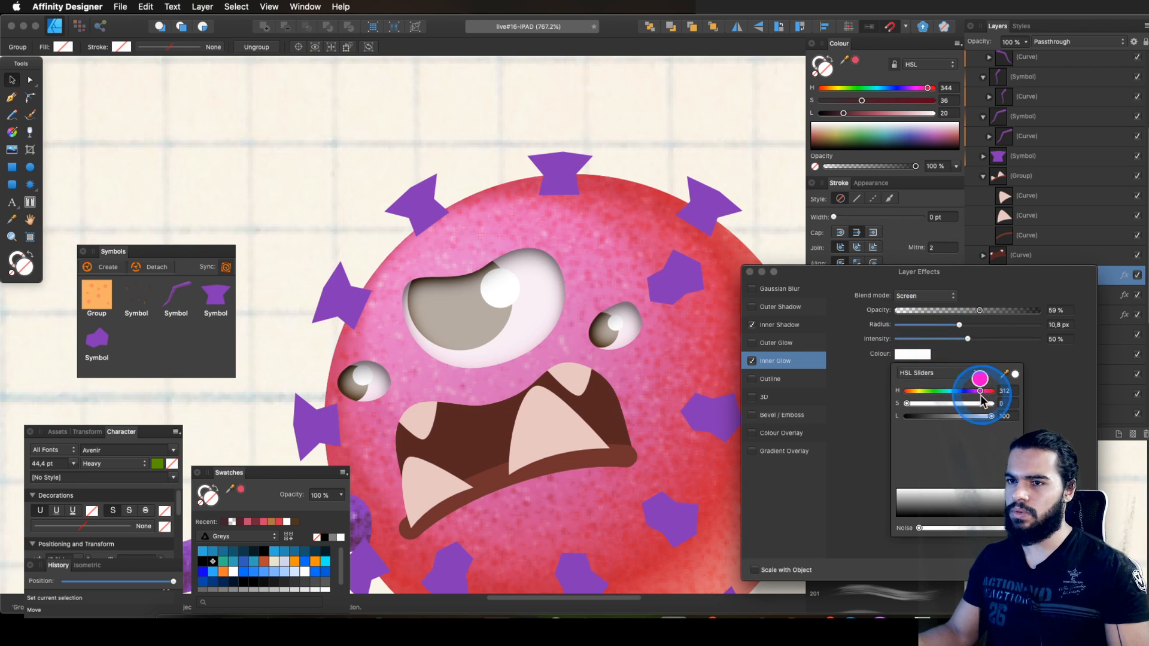
mouse_move(971, 417)
left_mouse_down()
mouse_move(969, 402)
mouse_move(957, 421)
left_mouse_up()
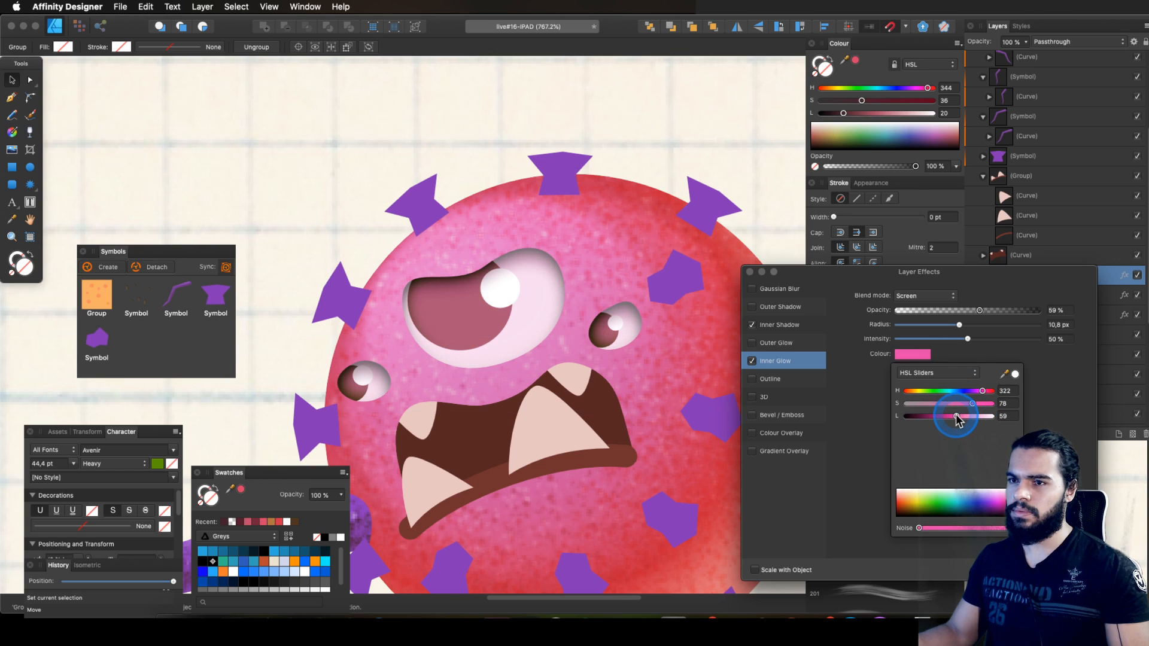
left_click(1028, 394)
left_click(931, 369)
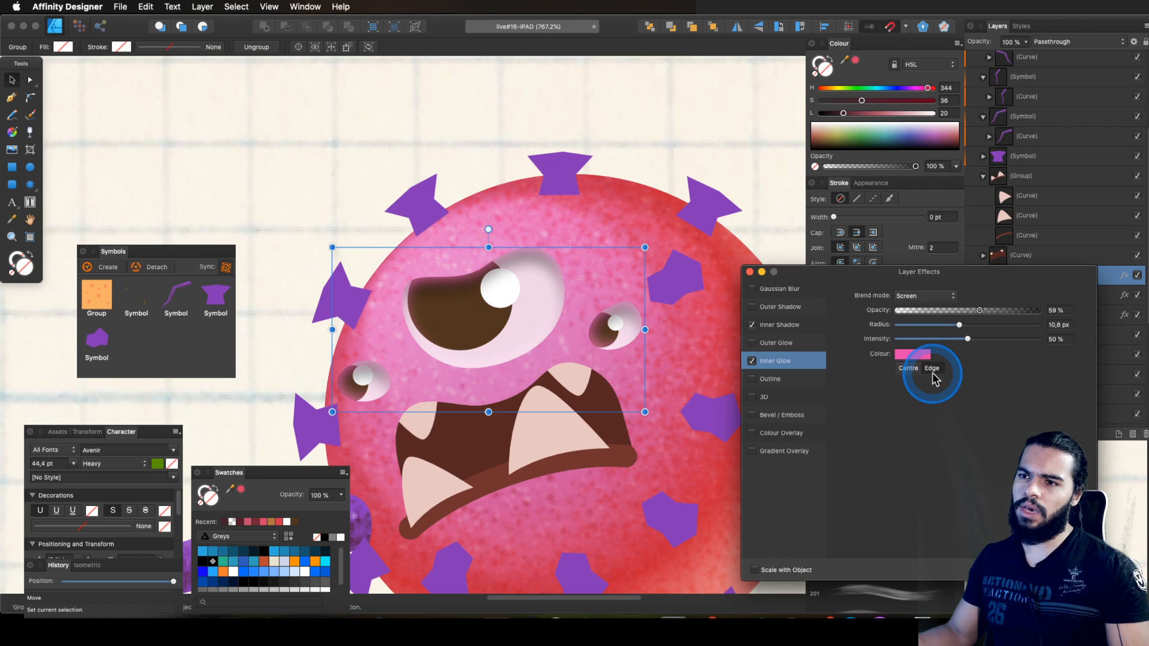
Step: Change the inner glow to Hard Light with a 14.1 px radius and darken its colour to a lightness of 23
left_click(920, 354)
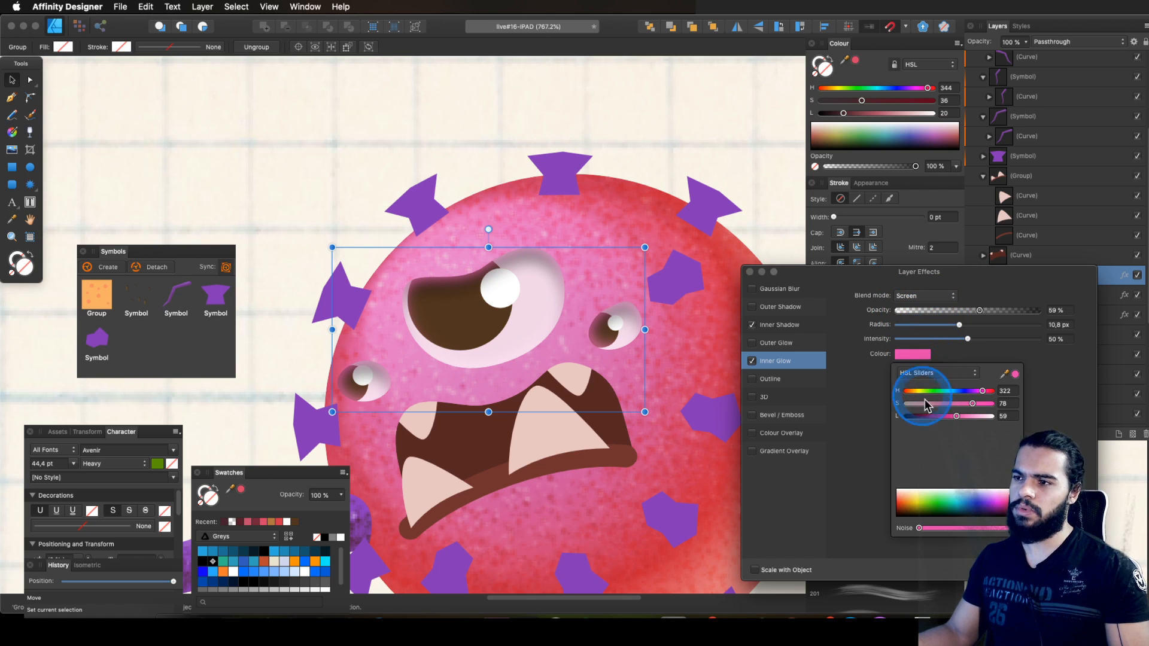
left_click_drag(957, 415, 938, 418)
left_click(927, 297)
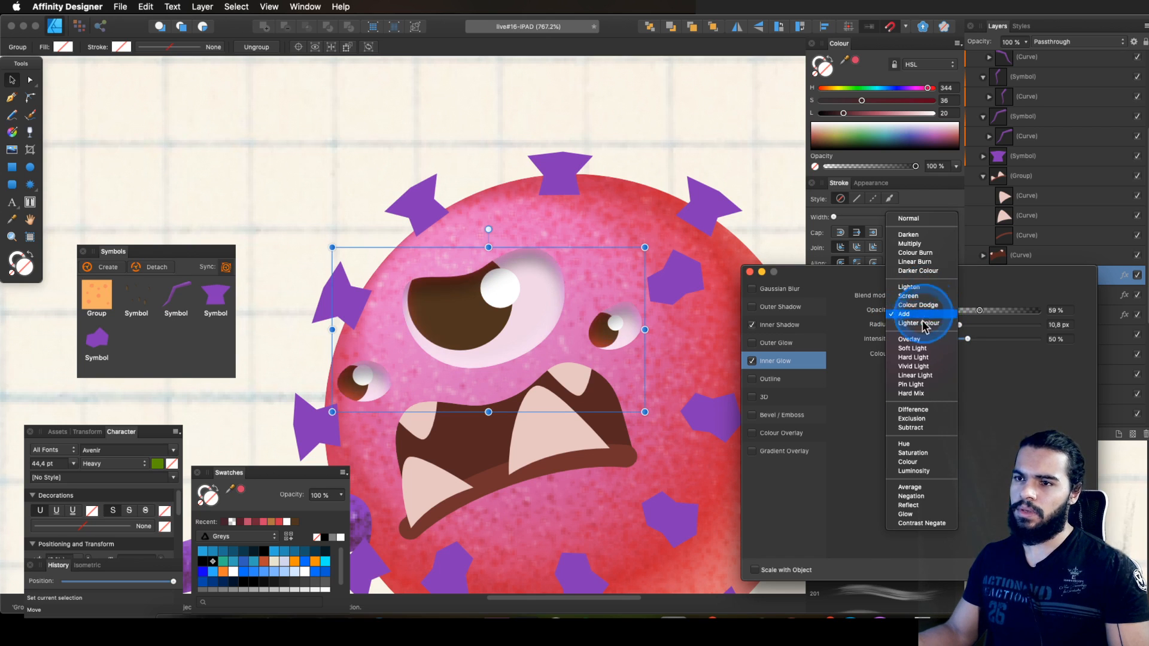
left_click(918, 357)
left_click_drag(959, 324, 974, 326)
left_click(913, 354)
left_click_drag(936, 416, 923, 417)
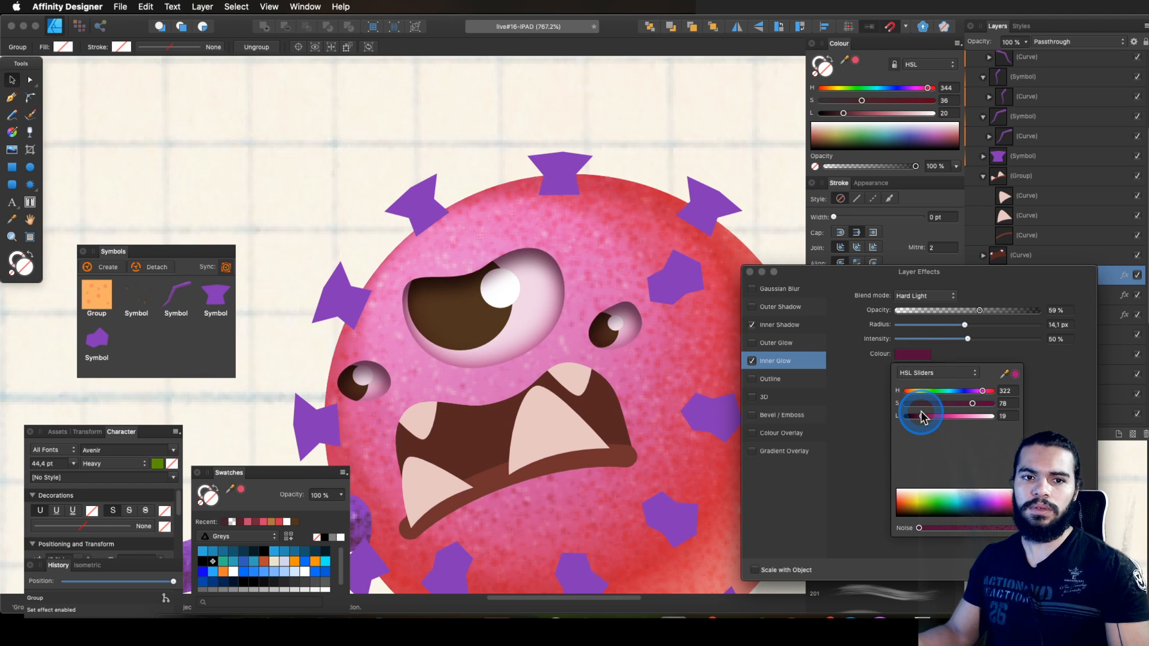
left_click_drag(926, 417, 924, 417)
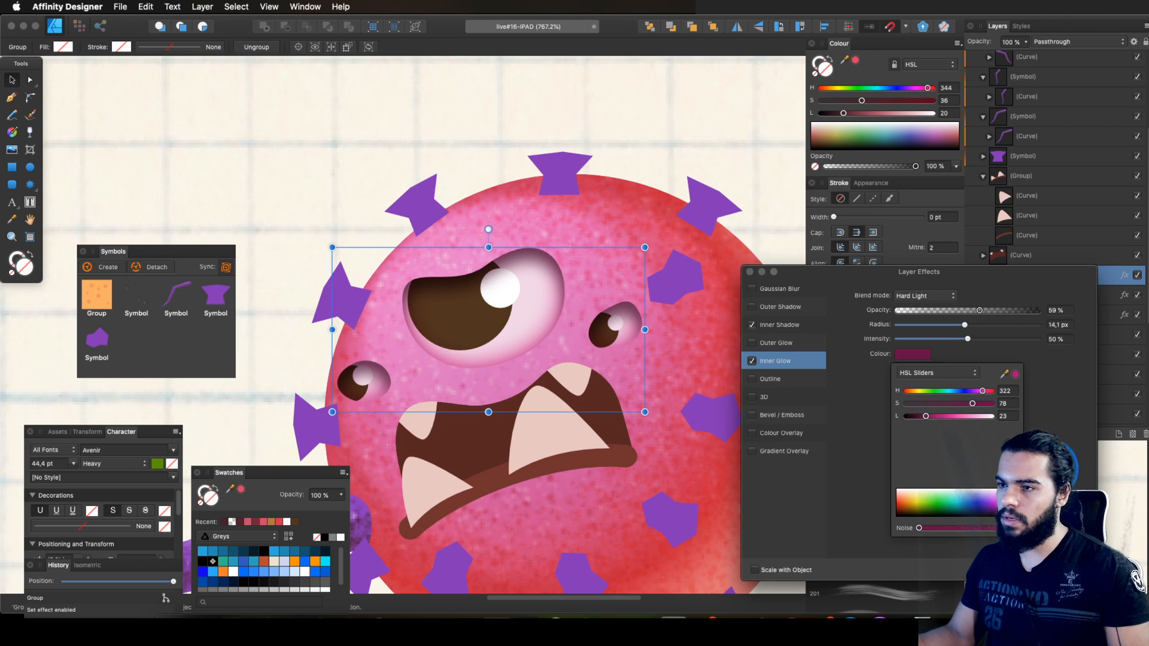
Step: Reduce the eye group's inner shadow offset to 0.9 px and close the layer effects
left_click(867, 353)
left_click(807, 326)
left_click(961, 359)
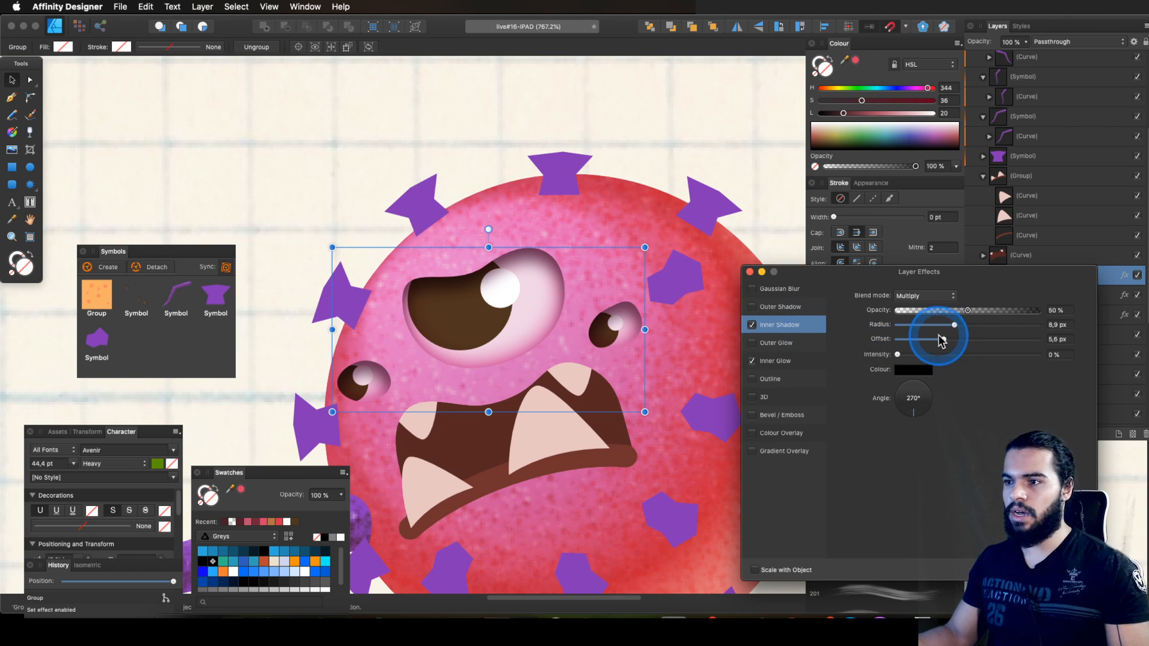
left_click_drag(937, 337, 931, 337)
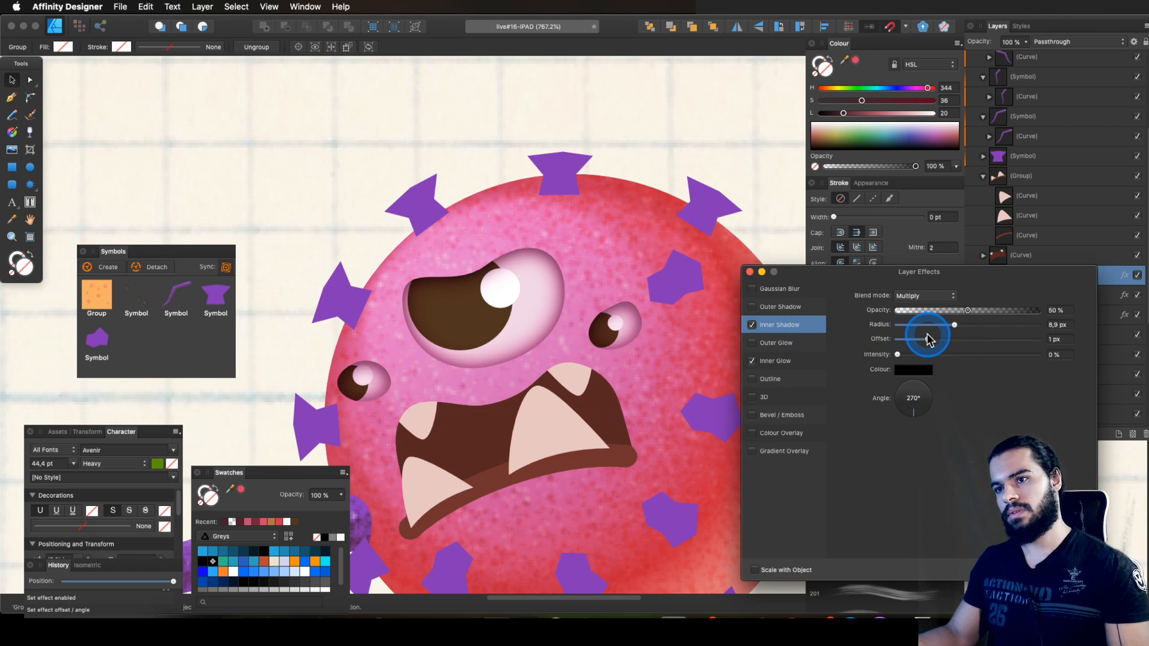
left_click_drag(945, 342, 937, 341)
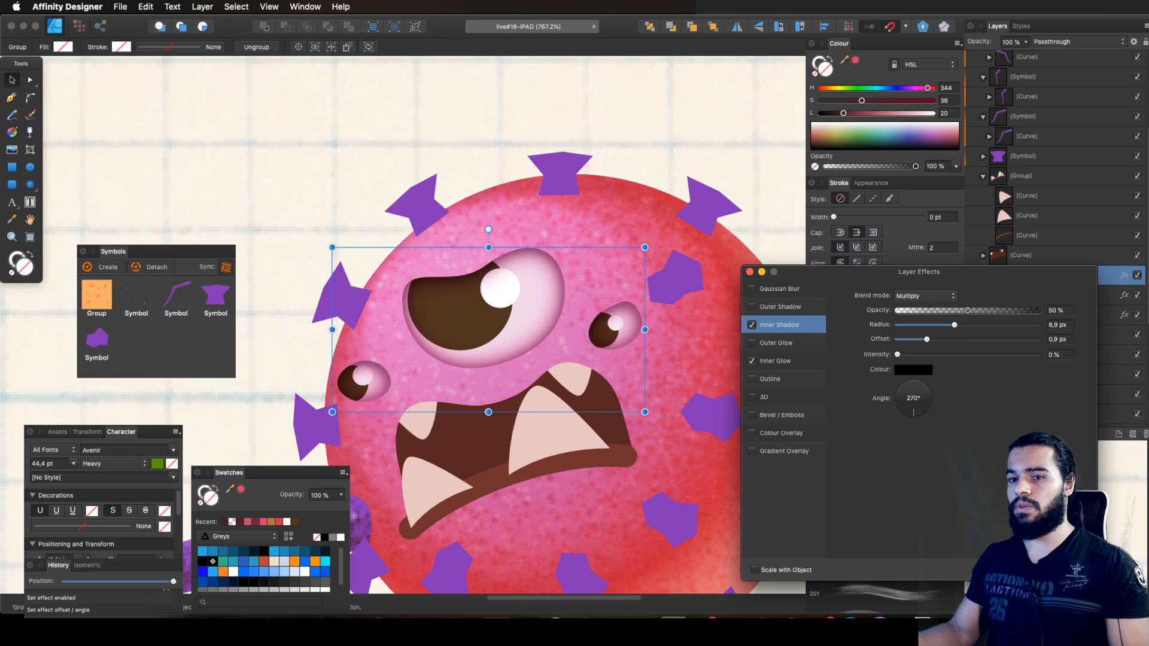
left_click(806, 366)
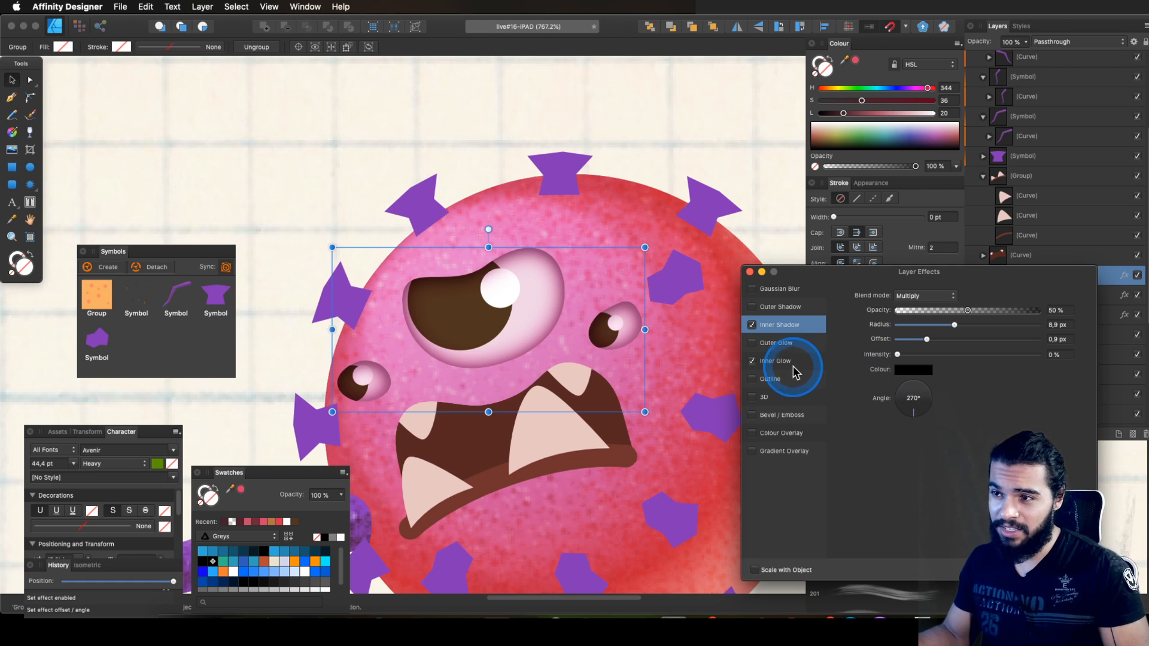
left_click(813, 366)
left_click(1069, 570)
key("space")
left_click_drag(449, 376, 400, 337)
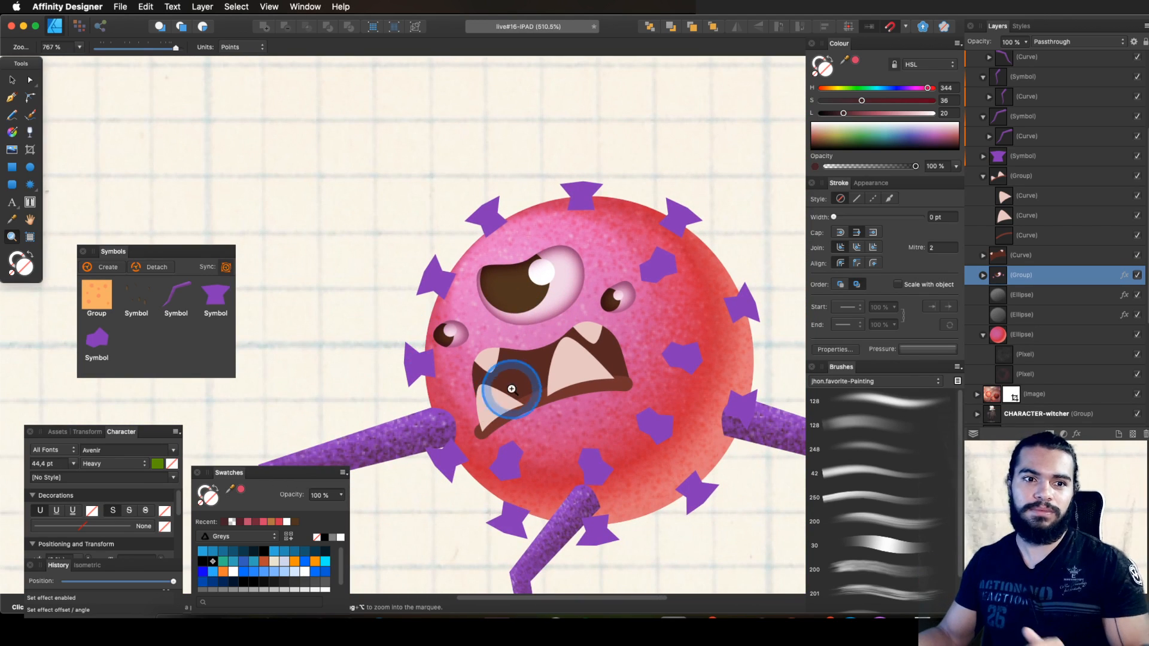
left_click_drag(566, 329, 575, 294)
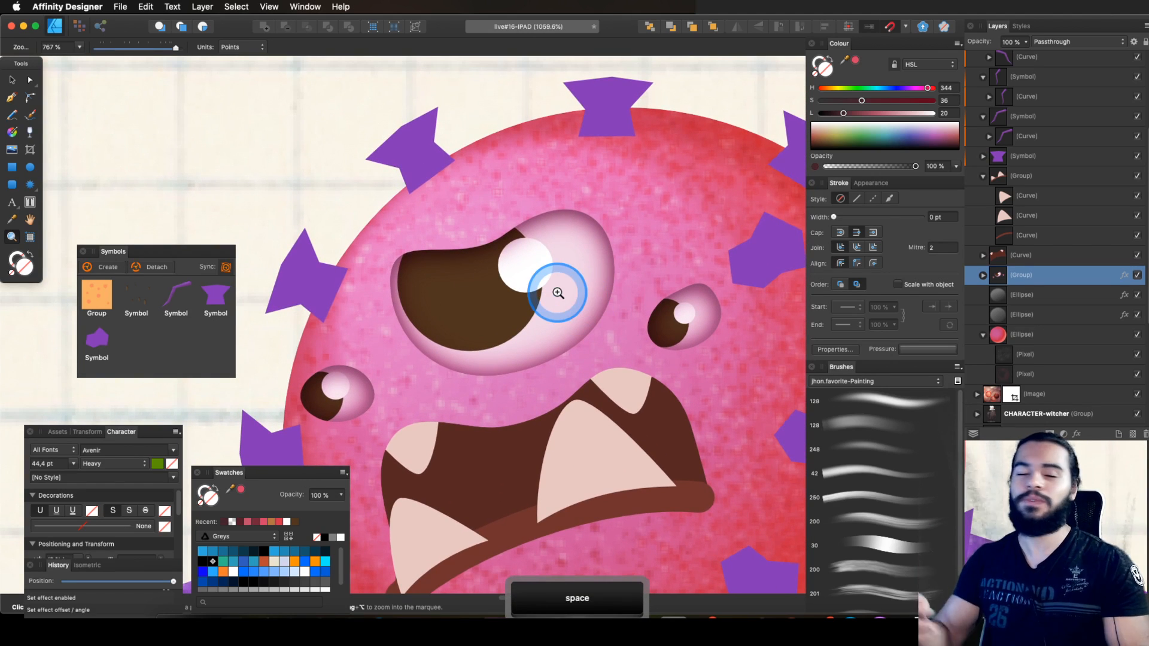
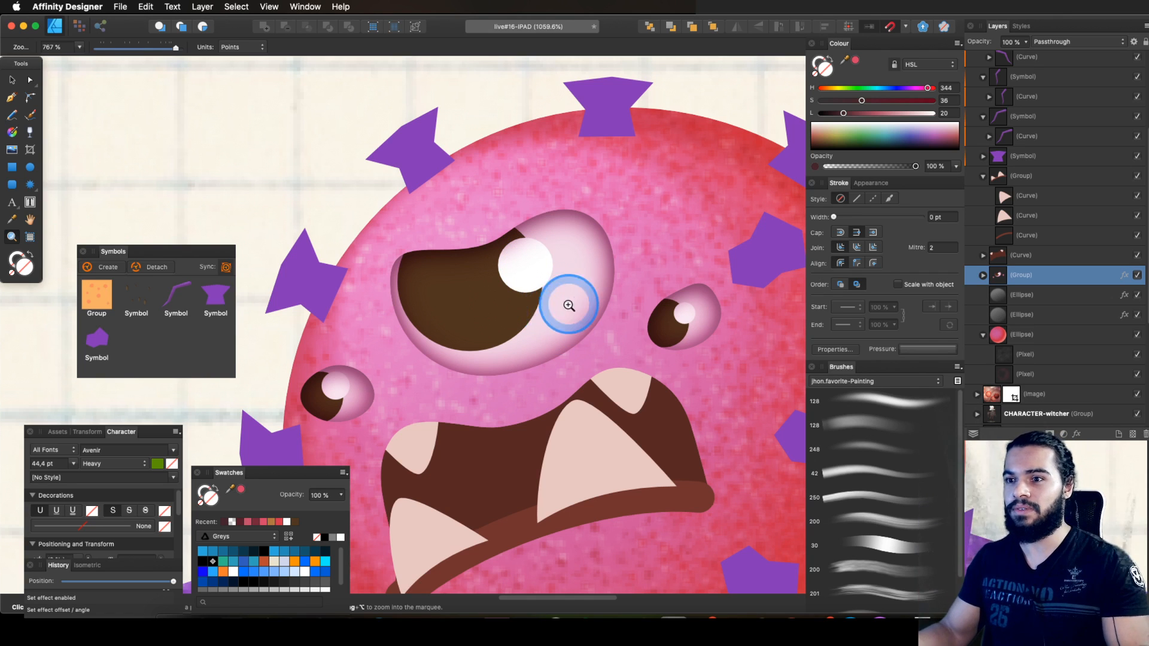
left_click(570, 304, "alt")
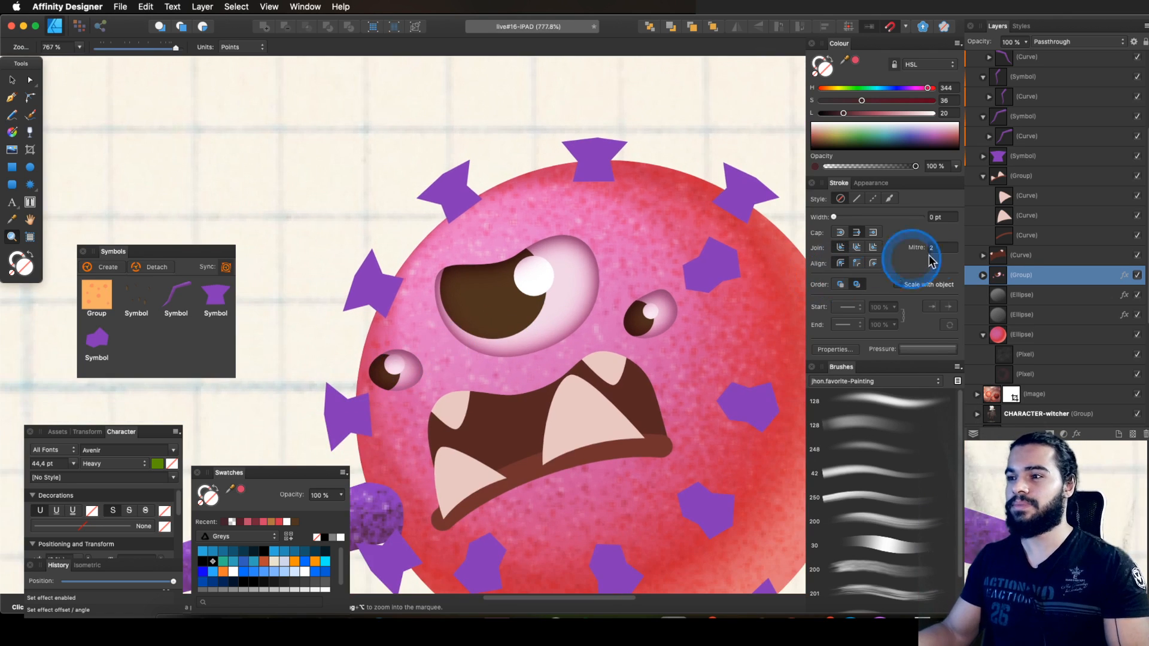
Step: Expand the eye group in the layers and copy it with its effects
left_click(983, 276)
key("super+c")
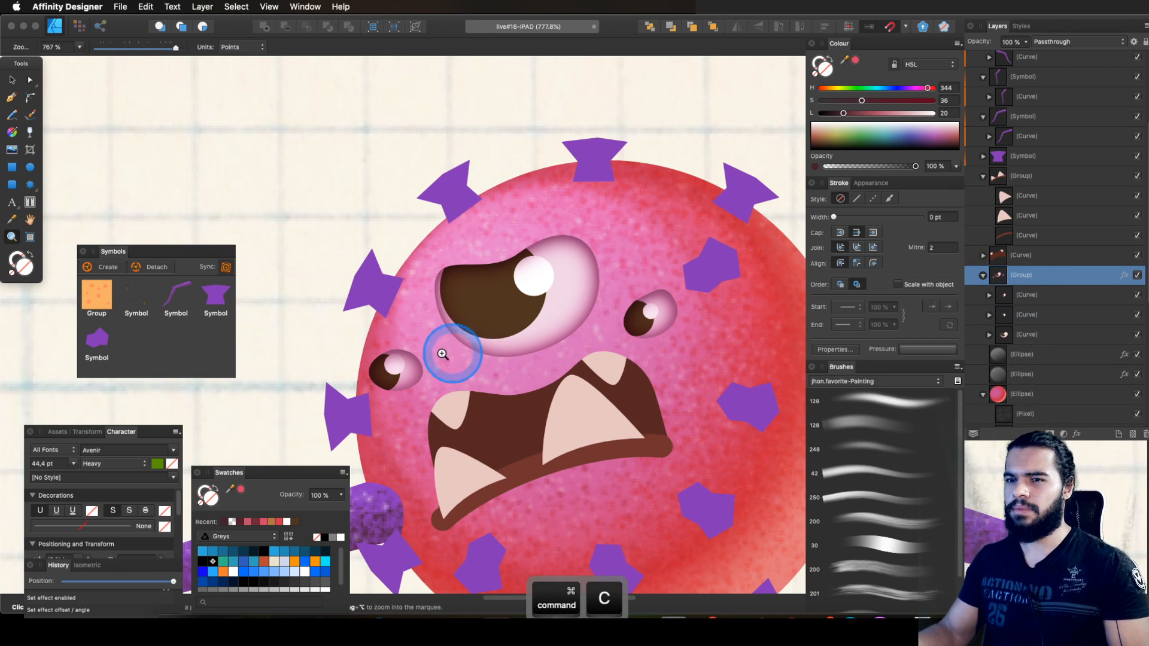
left_click(458, 373)
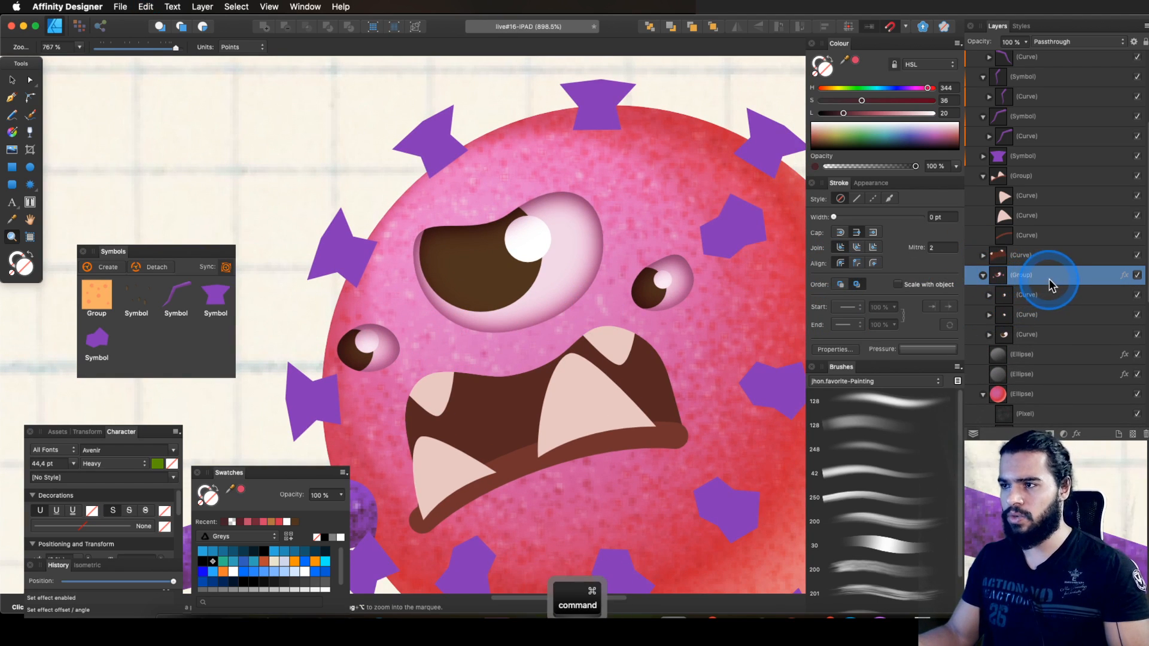
key("v")
key("super+z")
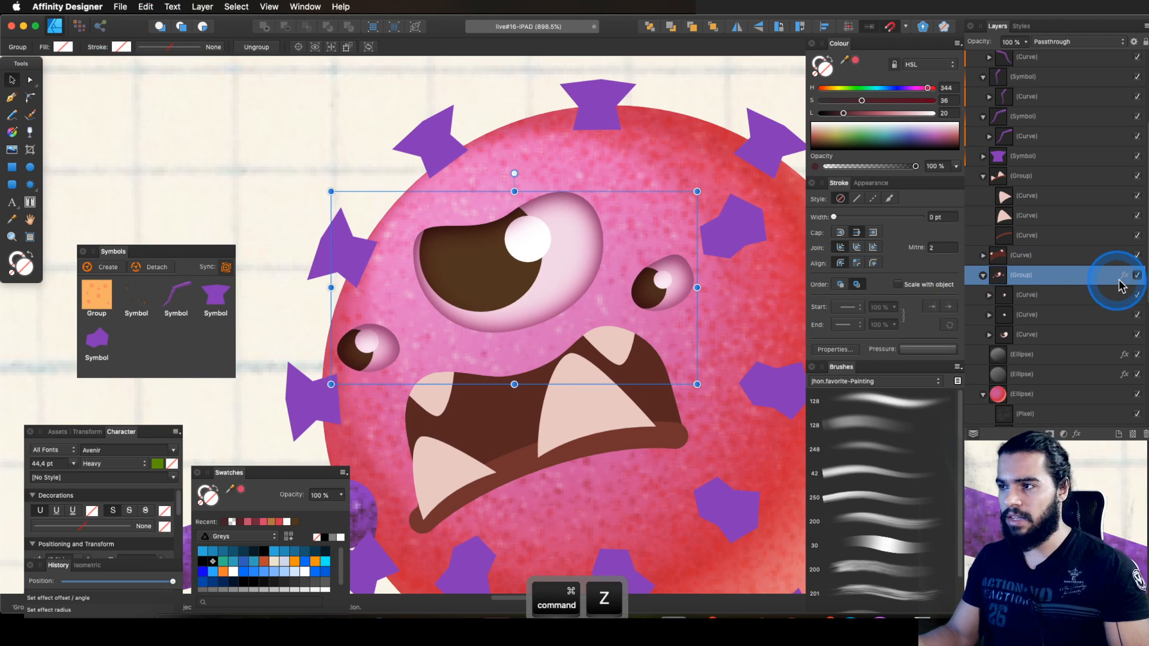
left_click(1125, 275)
key("Escape")
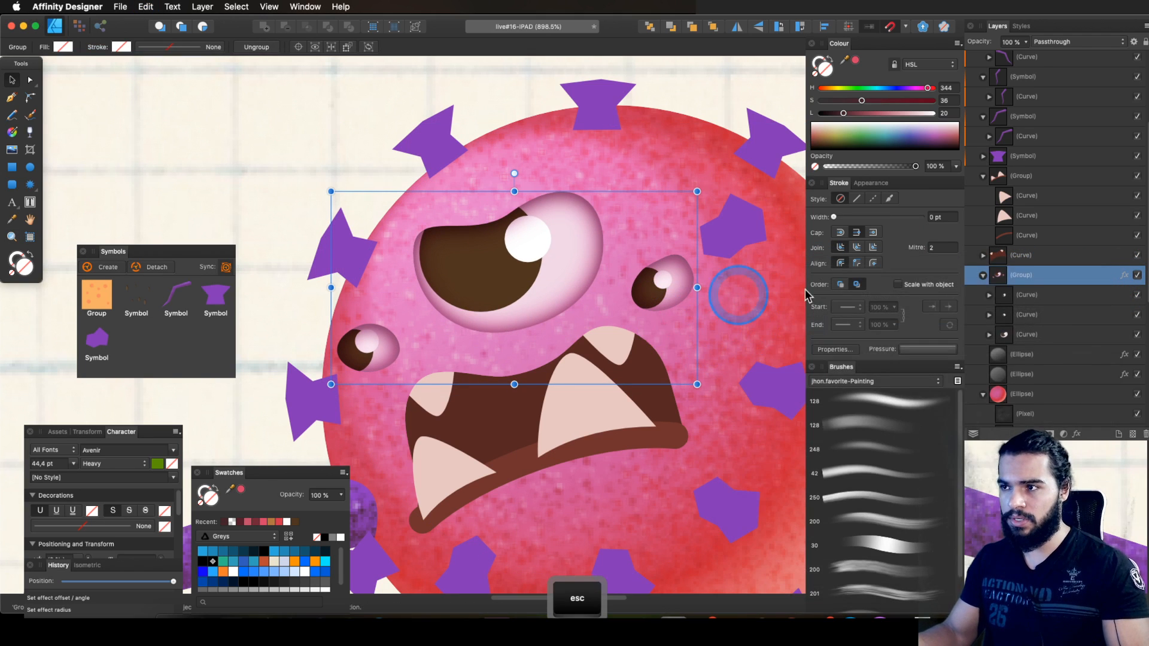
key("super+c")
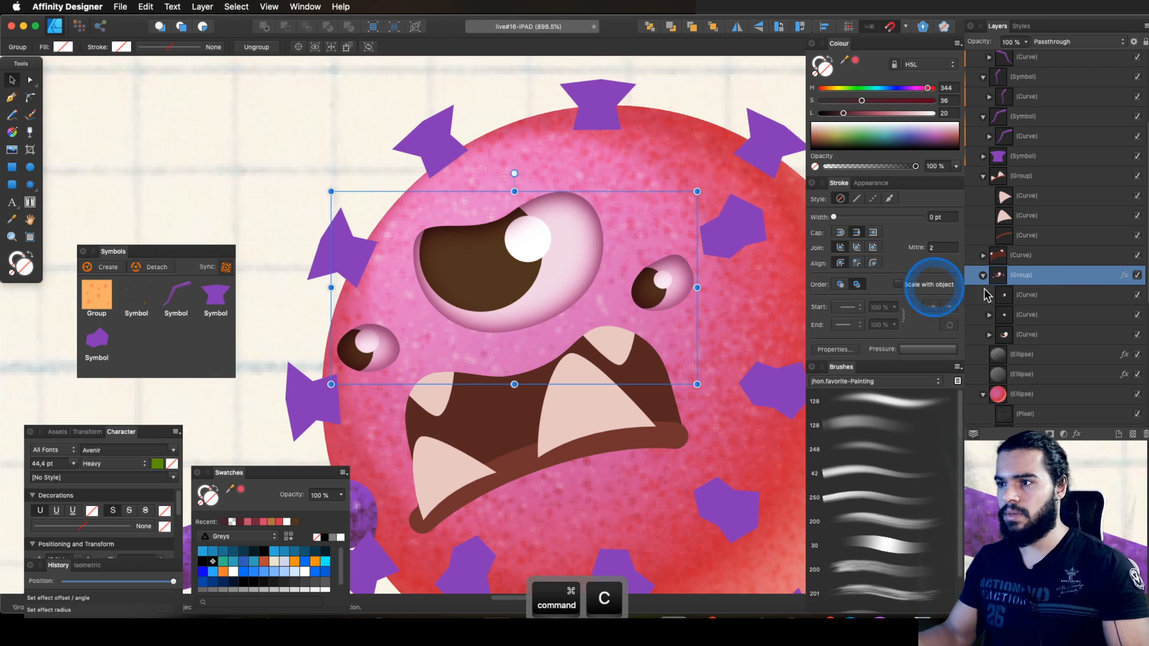
key("super+c")
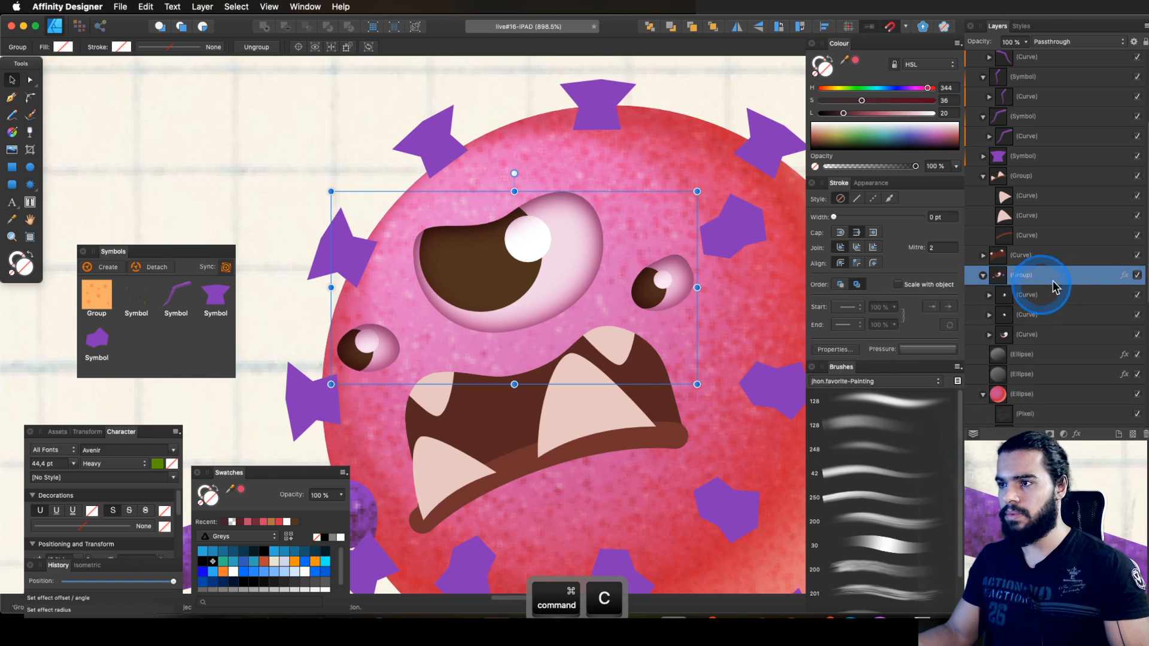
Step: Turn off the Inner Shadow and Inner Glow effects of the eye group
key("ctrl+f")
left_click(750, 326)
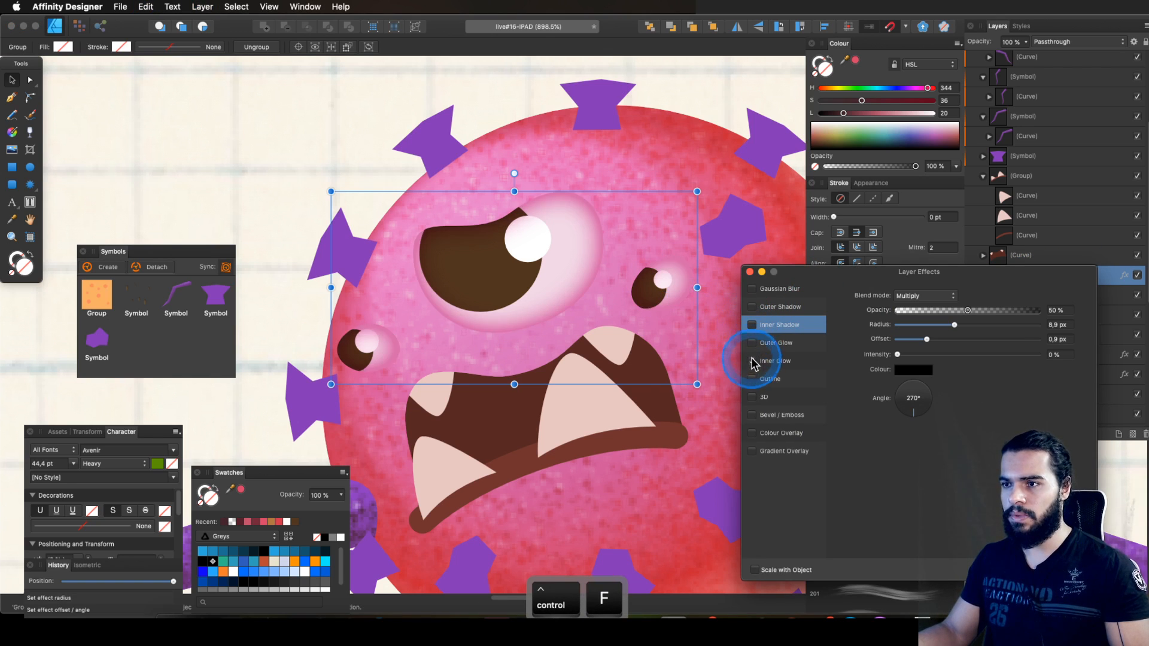
left_click(751, 361)
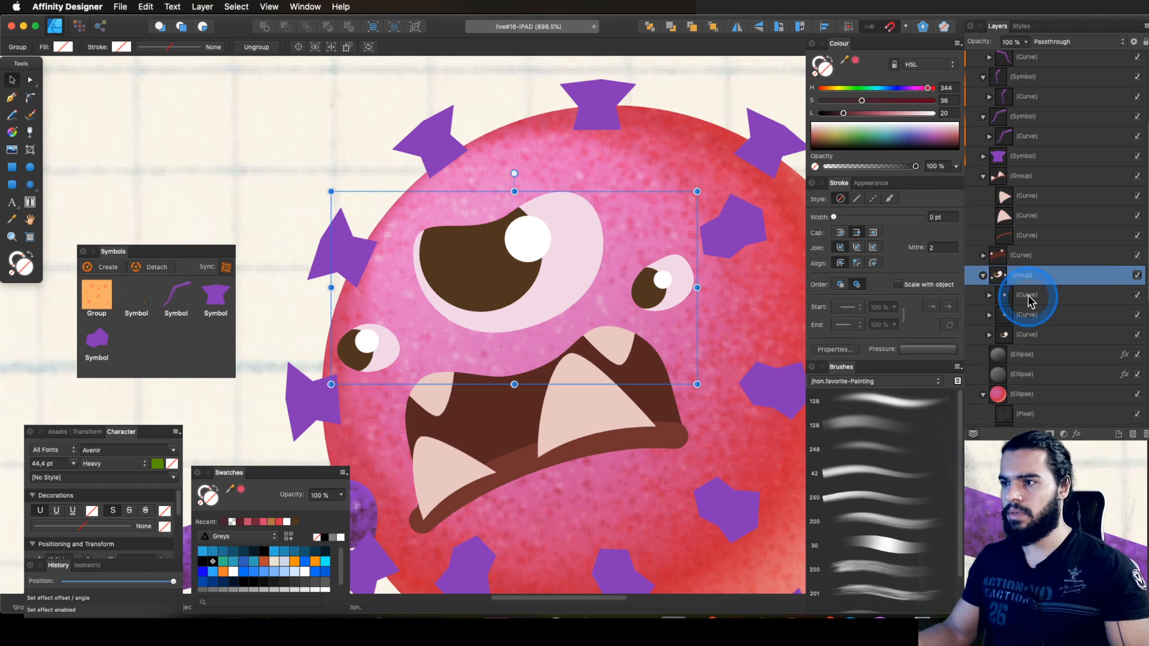
Step: Try pasting the copied effects onto the small eye near the mouth's upper corner, and undo back to the group's inner glow
left_click(1028, 296)
key("super+shift+v")
key("super+z")
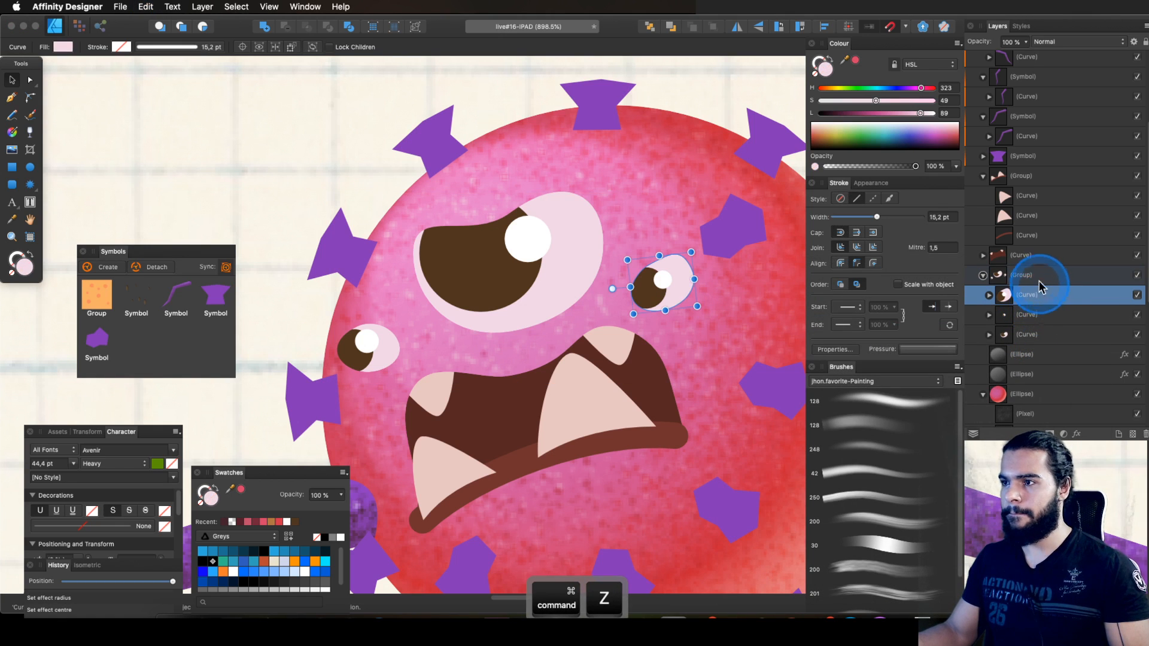
key("super+z")
key("super+z")
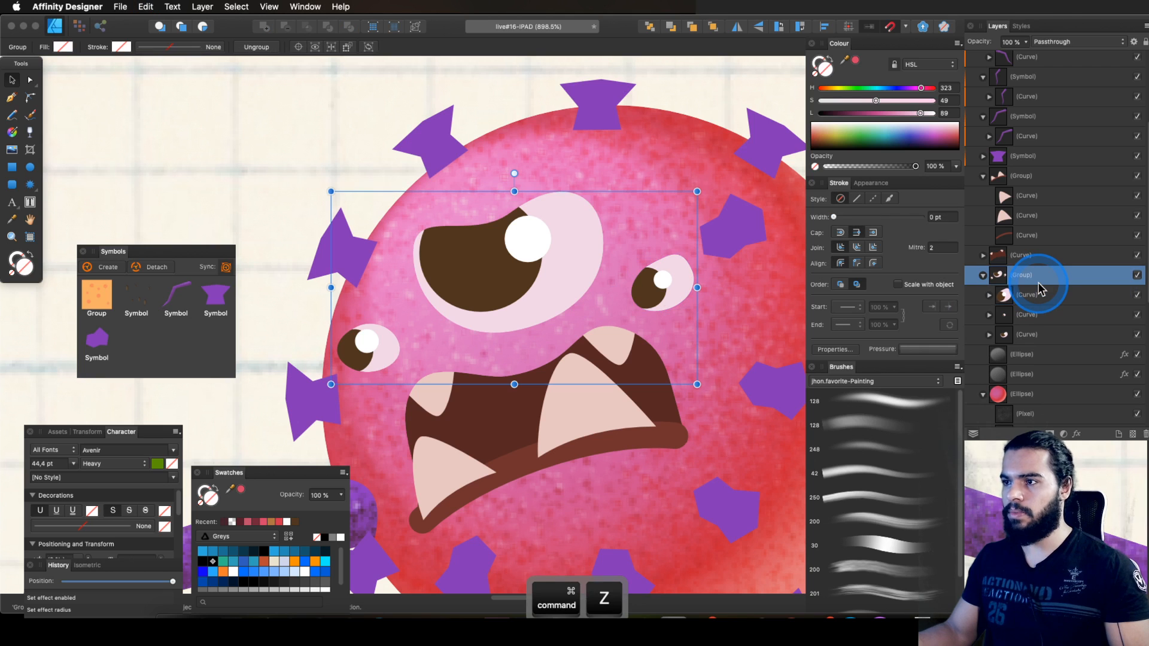
Step: Examine the whole monster from a distance, with and without the interface showing
key("z")
left_click_drag(659, 295, 373, 380)
key("space")
left_click_drag(622, 294, 603, 316)
key("Tab")
key("space")
key("space")
left_click_drag(557, 312, 631, 287)
key("Tab")
key("v")
left_click(636, 277)
key("space")
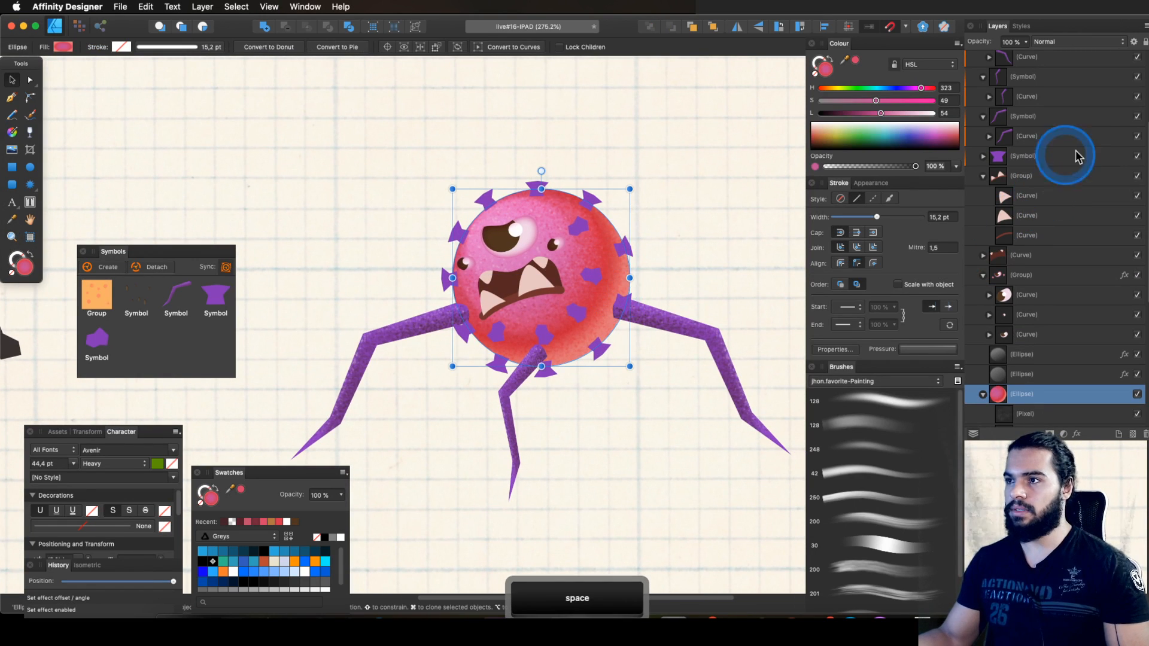
Step: Collapse the three arm symbols in the ENEMY group, hide them and save the document
left_click_drag(1145, 128, 1144, 95)
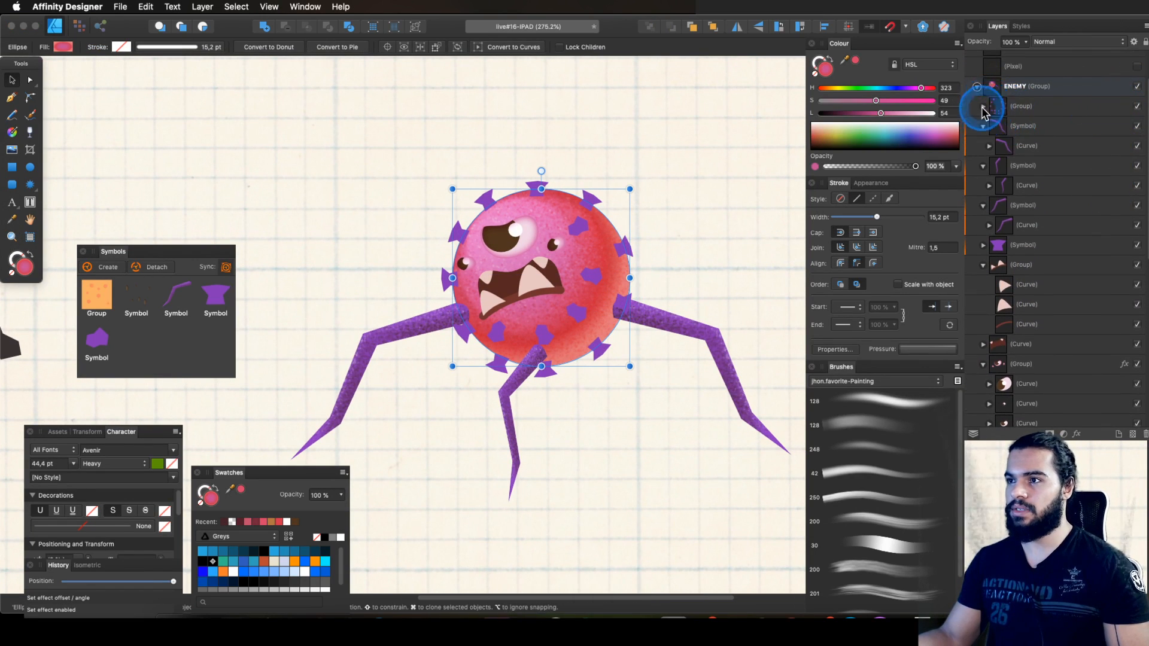
left_click(983, 205)
left_click(983, 166)
left_click(983, 127)
left_click(1013, 129)
left_click(1026, 167, "shift")
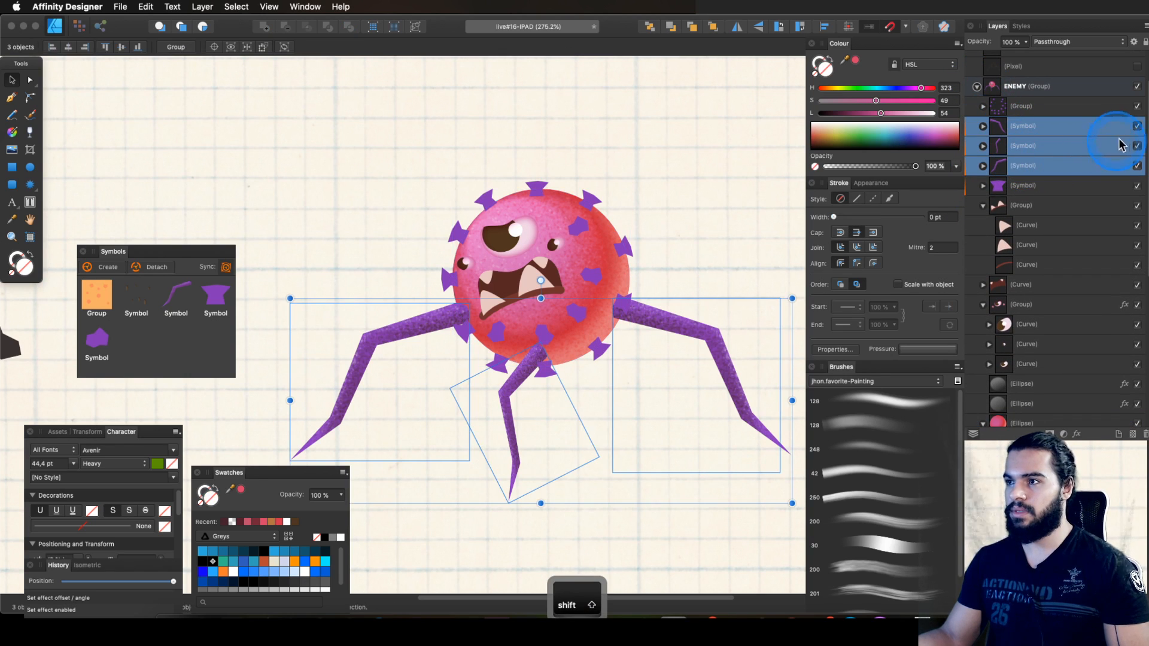
left_click(1137, 126)
key("z")
left_click_drag(655, 273, 716, 282)
key("super+s")
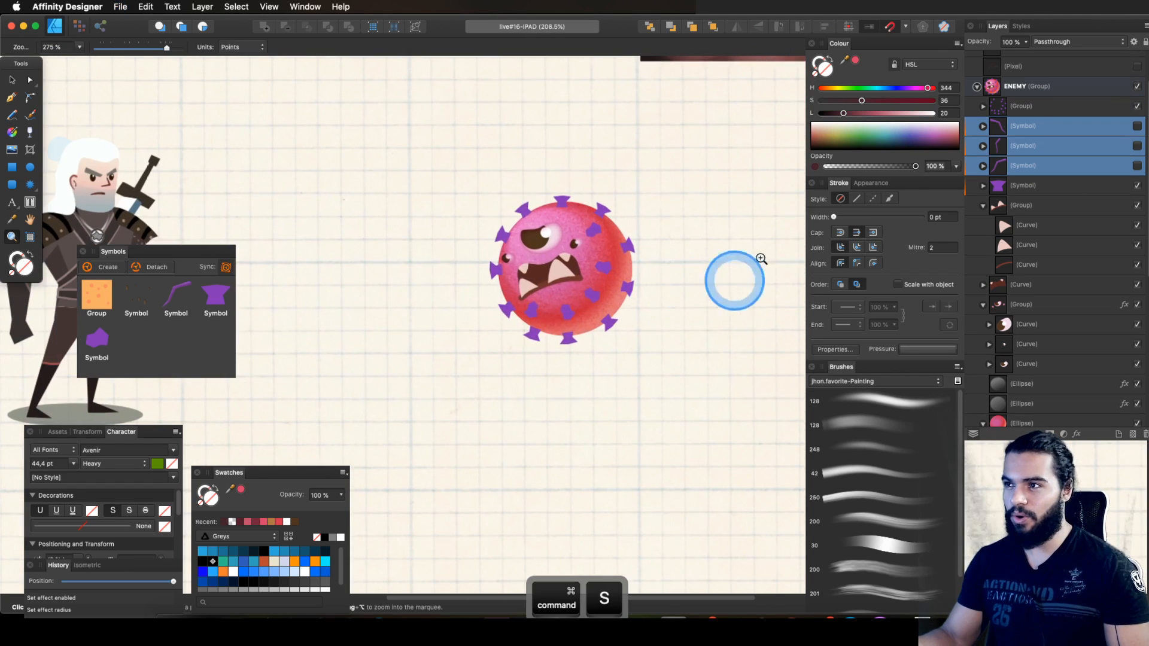
Step: Duplicate the ENEMY group and move the copy up and to the right of the original
left_click(977, 87)
left_click(1013, 138)
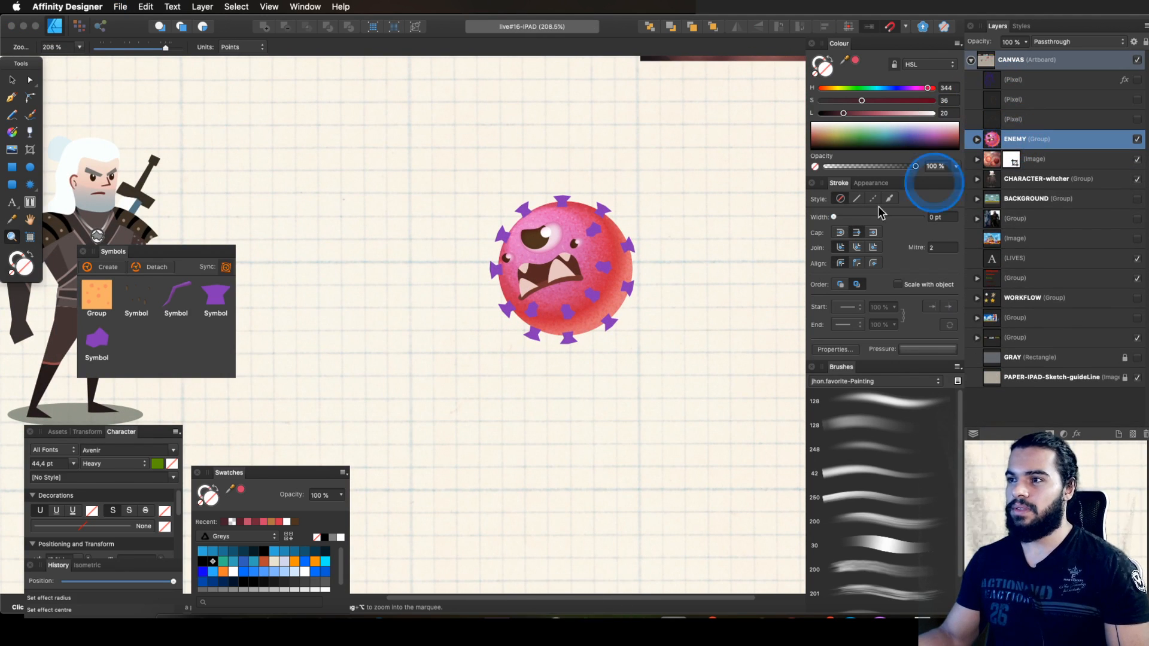
left_click_drag(646, 302, 601, 329)
key("v")
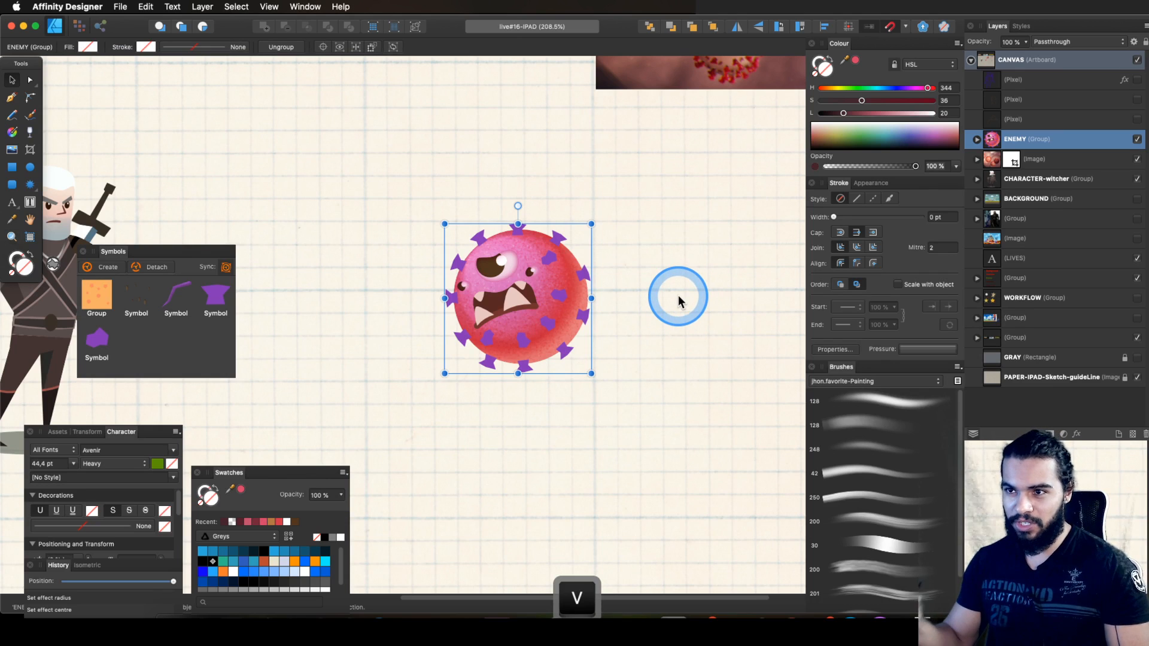
key("ctrl+d")
left_click_drag(571, 302, 533, 321)
key("v")
left_click_drag(500, 322, 656, 266)
Step: Scale the duplicated monster down to about half size and examine how its eye effects respond
left_click_drag(700, 183, 624, 263)
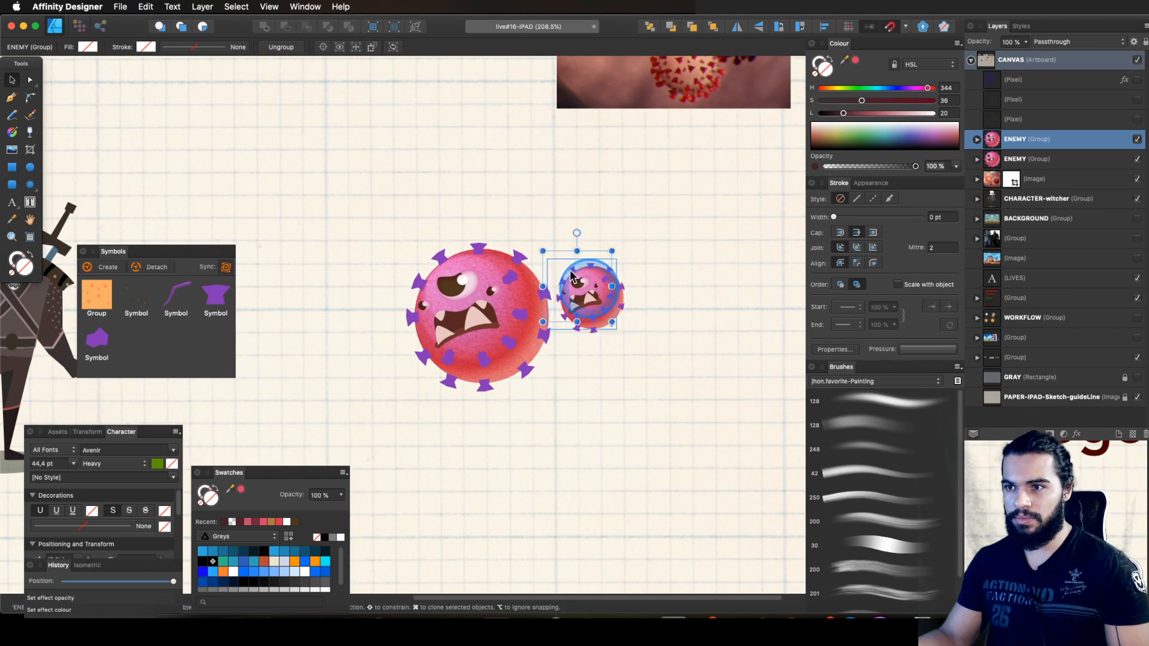
key("z")
key("v")
left_click_drag(502, 215, 542, 191)
key("v")
key("z")
key("v")
key("z")
left_click_drag(503, 236, 616, 198)
left_click_drag(468, 276, 397, 316)
key("space")
left_click_drag(515, 266, 571, 291)
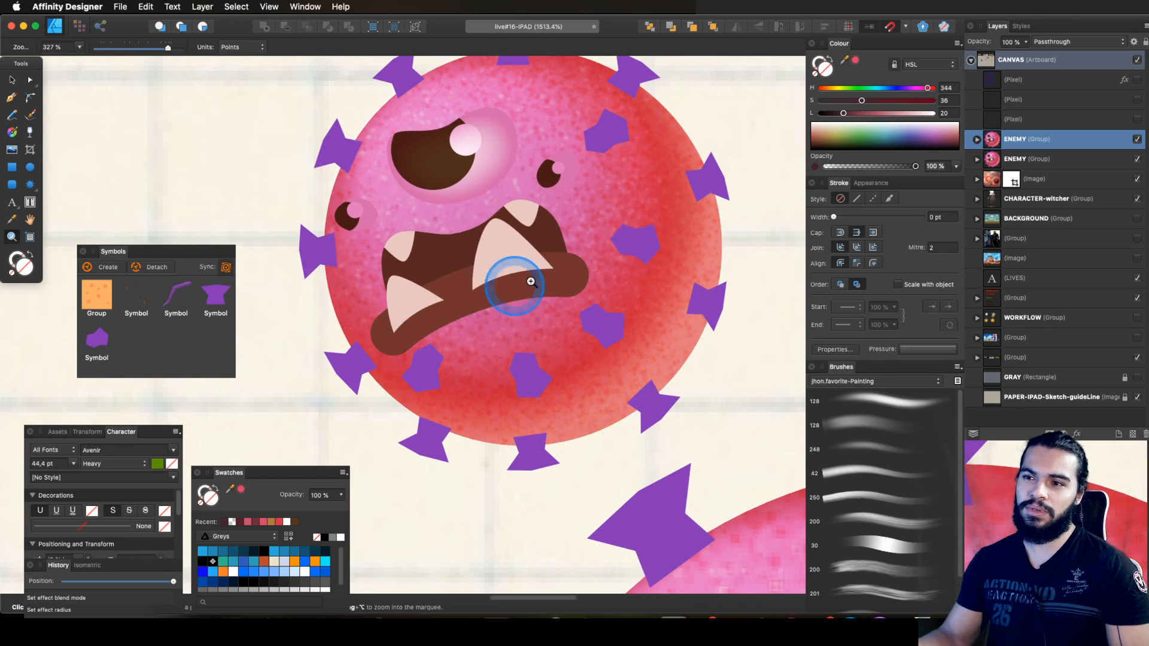
Step: Undo the resizing of the duplicated monster
left_click(485, 299, "alt")
key("super+z")
key("super+z")
key("super+z")
key("super+z")
key("space")
left_click_drag(674, 273, 365, 255)
key("super+z")
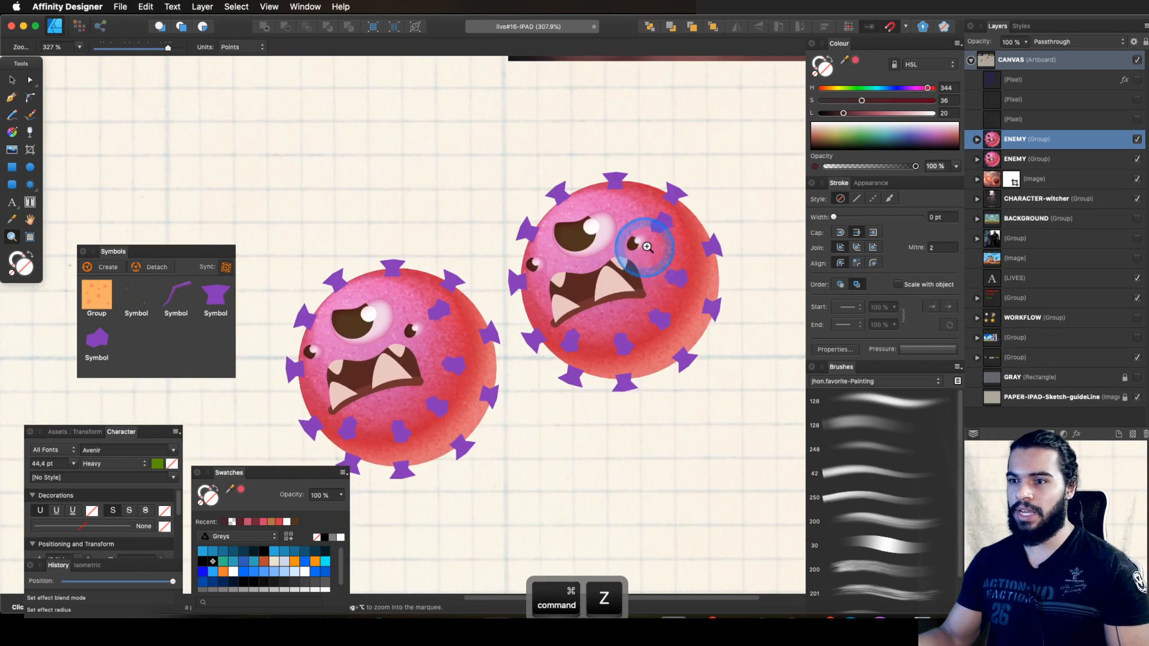
Step: Expand the duplicated ENEMY group and turn on Scale with object for its strokes
left_click_drag(635, 282, 790, 250)
key("space")
left_click_drag(594, 316, 628, 289)
key("v")
left_click(984, 144)
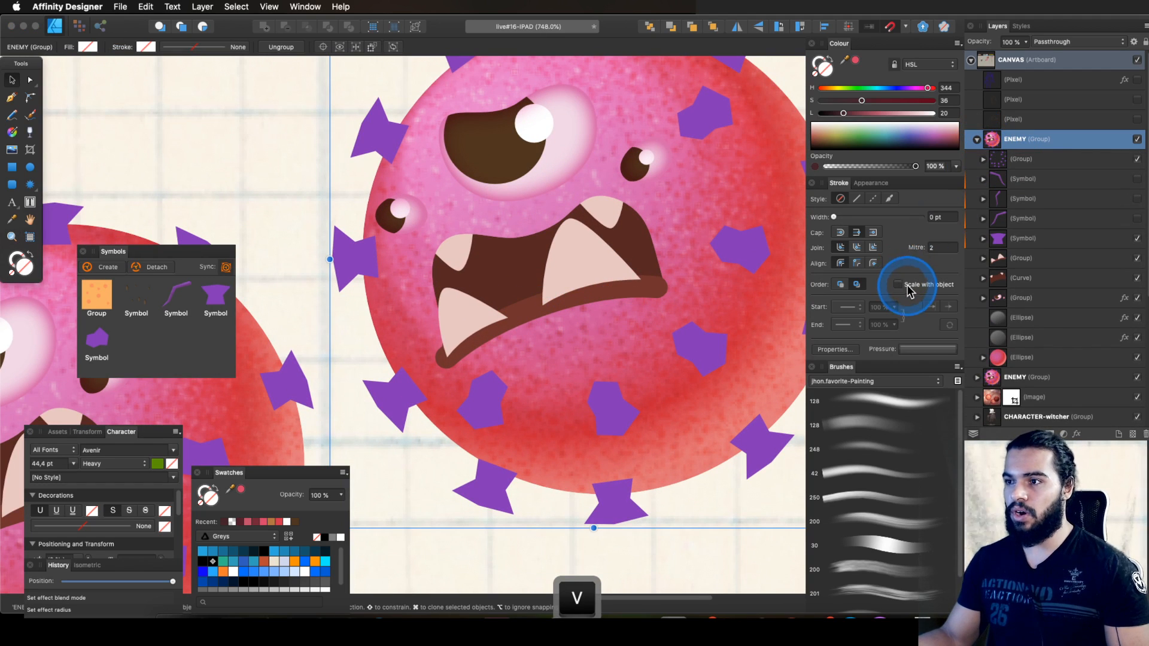
key("alt")
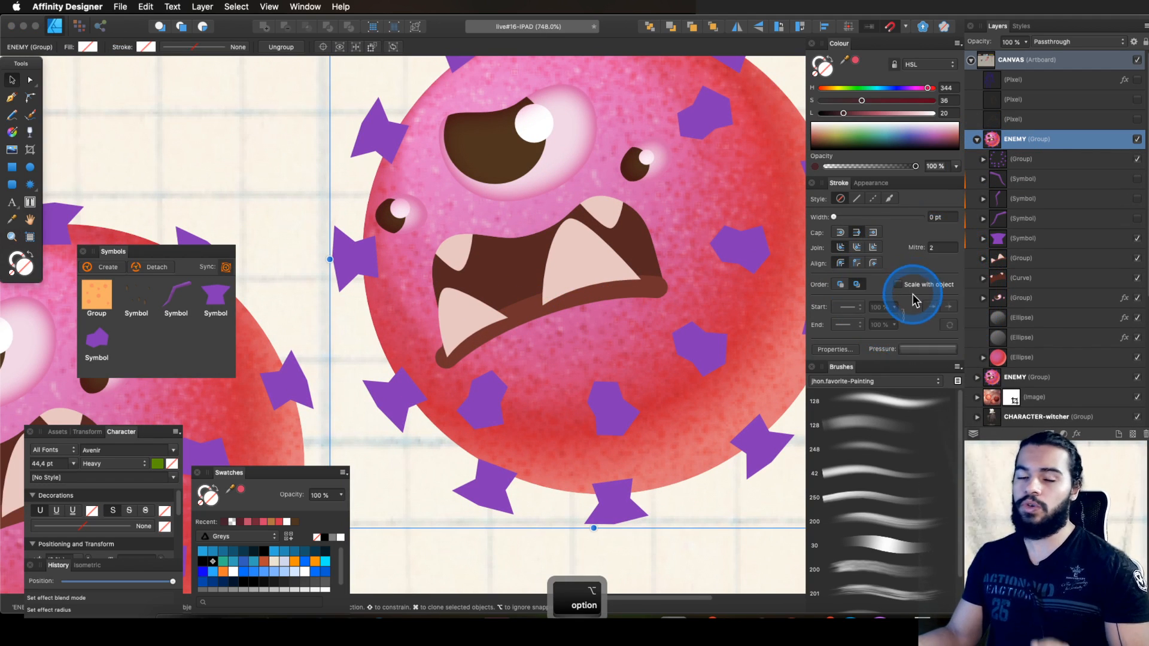
key("alt")
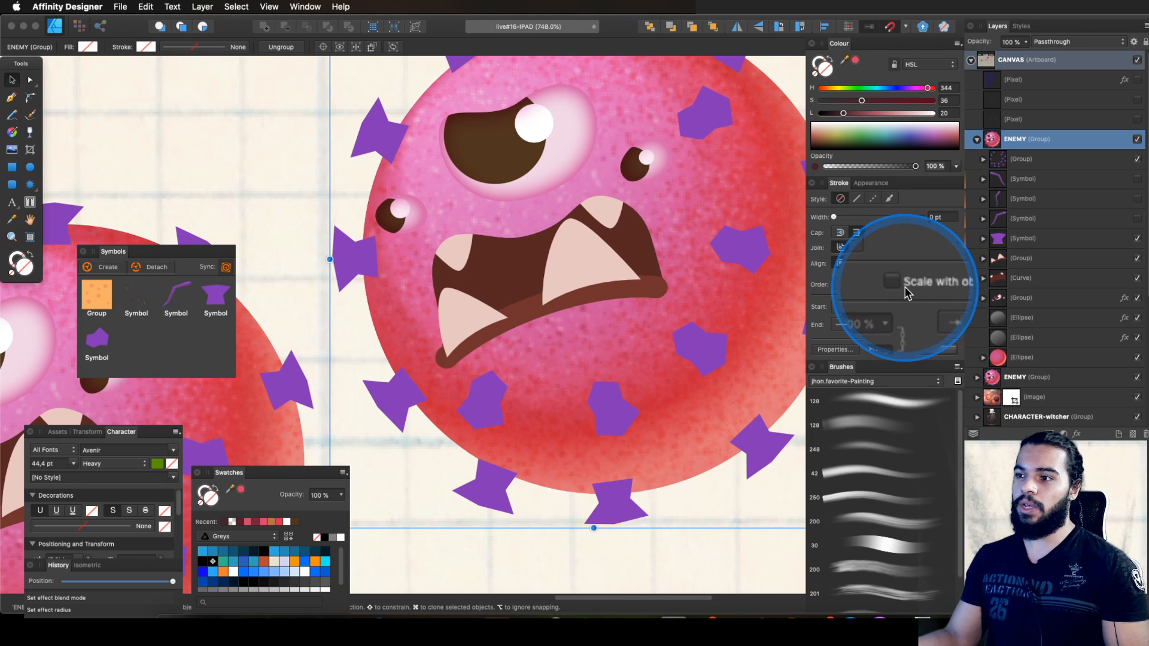
Step: Test shrinking the duplicated monster twice, undoing each resize
key("z")
left_click_drag(658, 264, 429, 352)
key("v")
left_click_drag(730, 140, 522, 347)
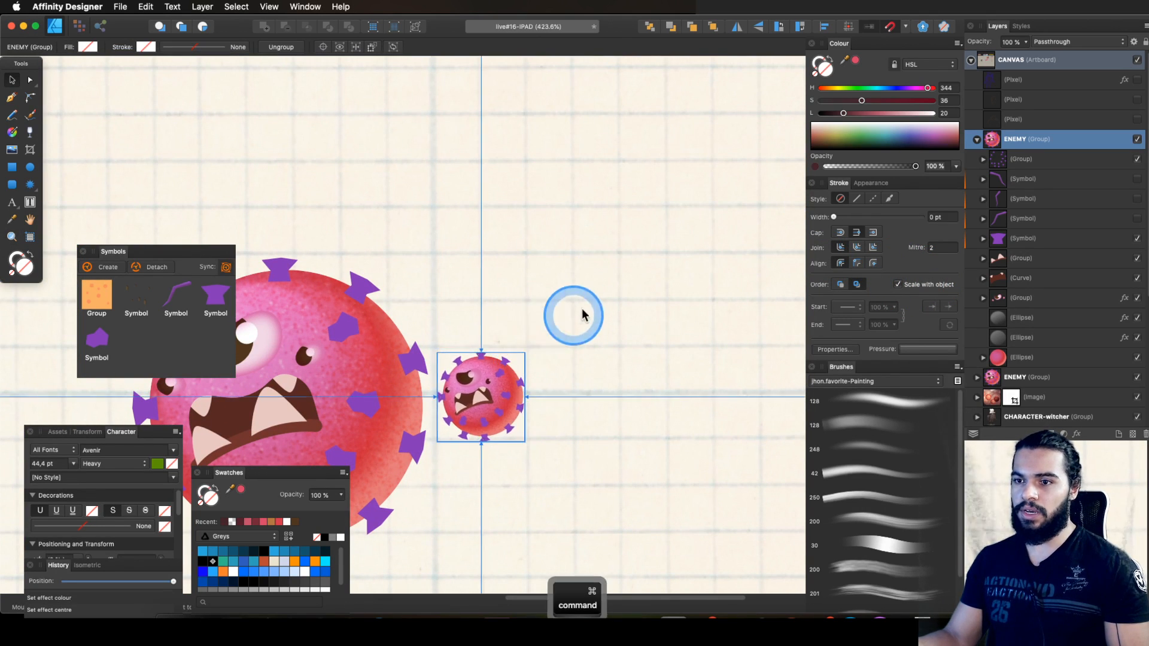
key("super+z")
key("z")
left_click(616, 218)
key("space")
left_click_drag(614, 228, 431, 317)
key("v")
left_click_drag(726, 169, 580, 307)
key("super+z")
Step: Turn on Scale with Object in the layer effects of the duplicated monster's eye group
key("z")
left_click(572, 237)
left_click_drag(581, 251, 484, 252)
key("space")
key("v")
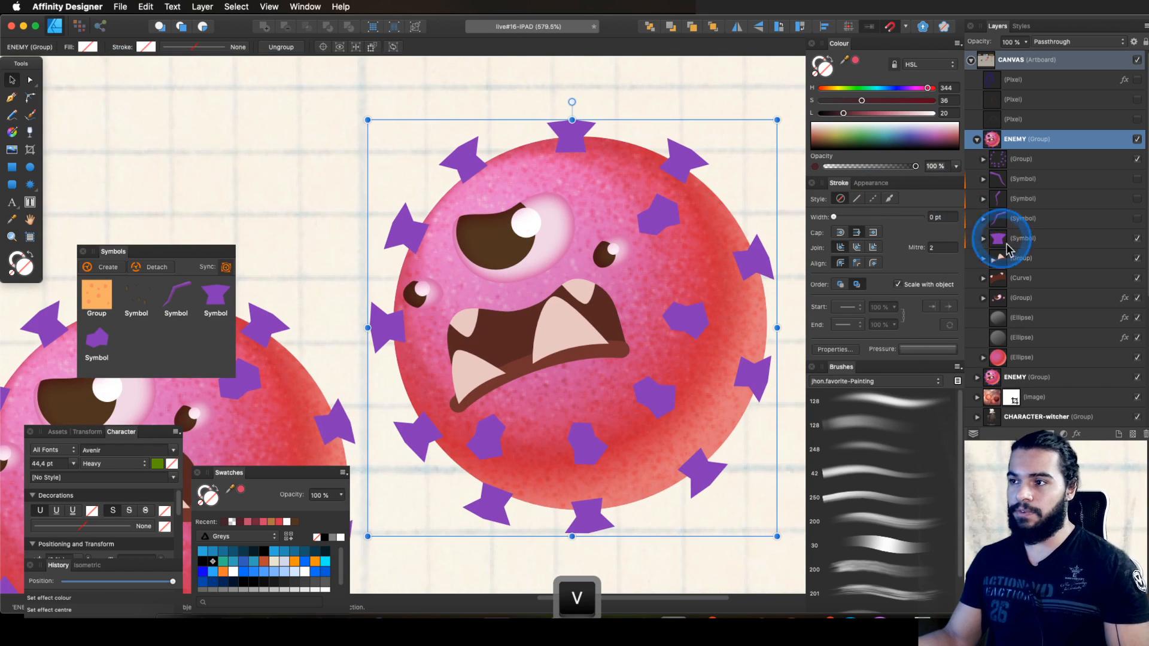
left_click(1006, 299)
key("ctrl+f")
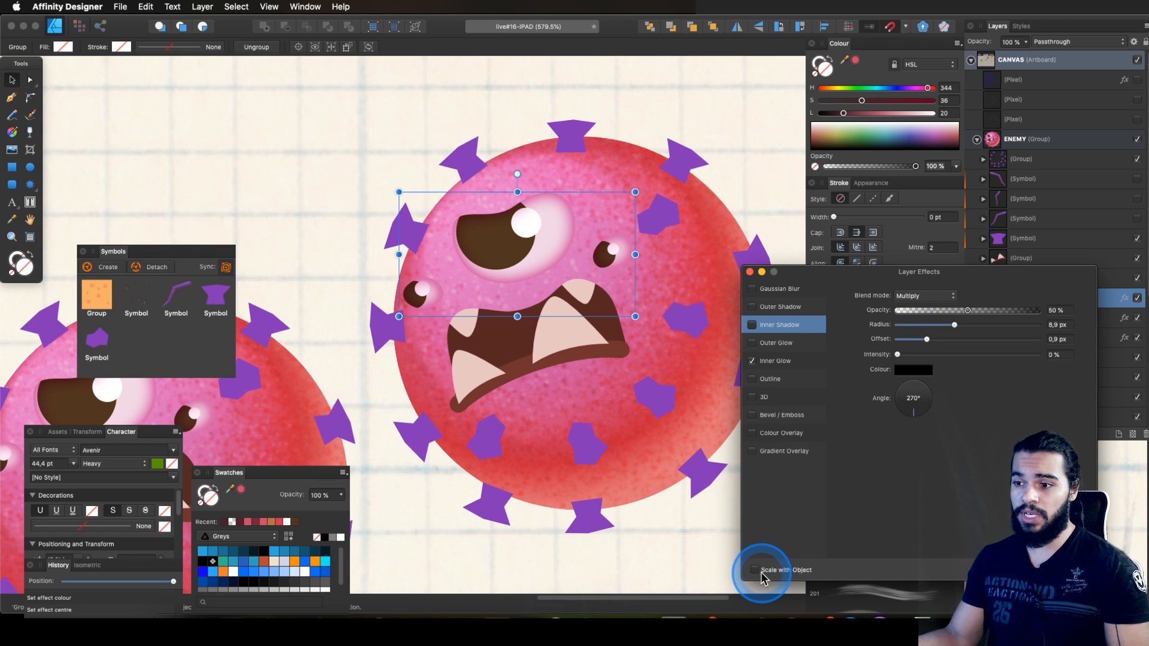
key("Escape")
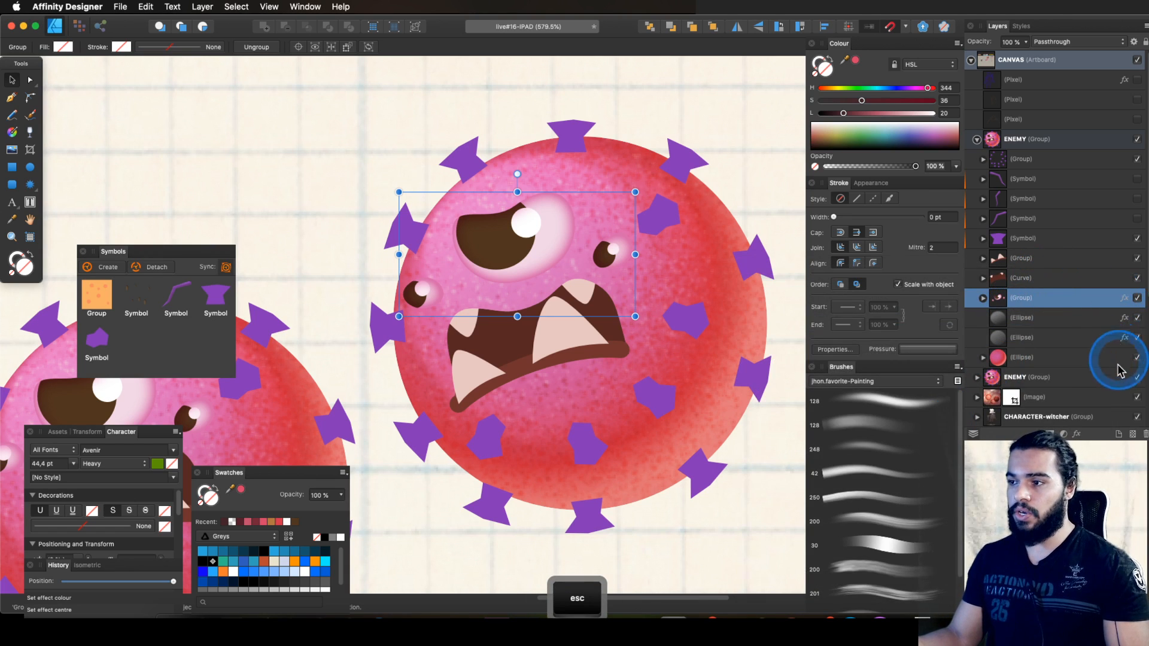
left_click(1125, 299, "alt")
left_click(755, 571)
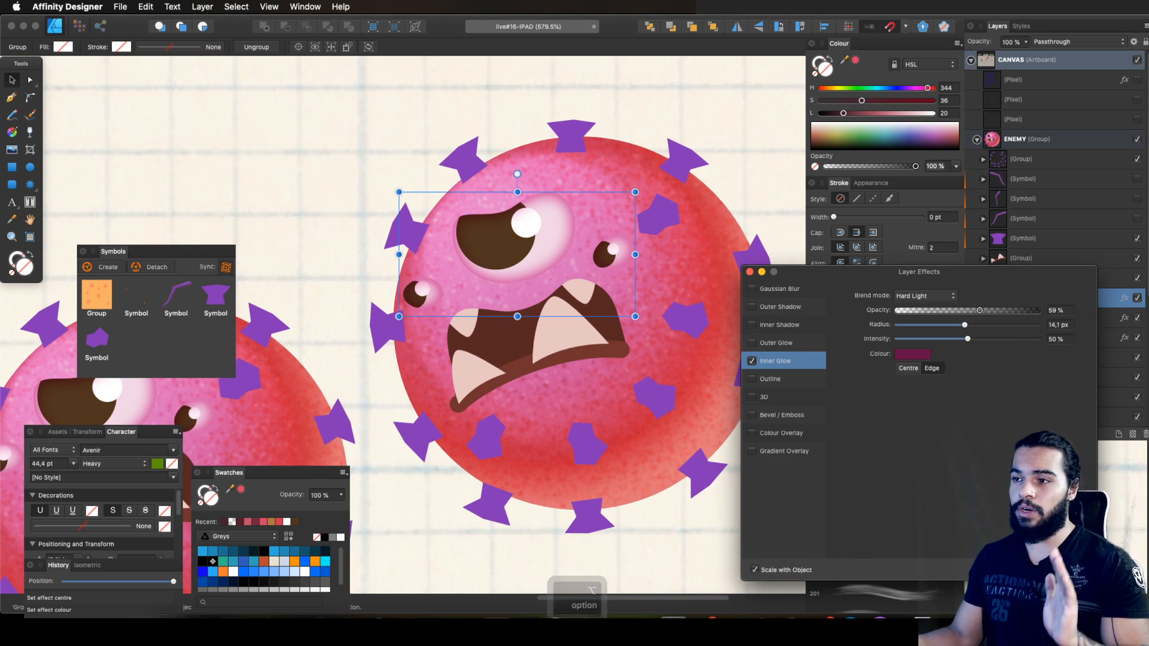
key("Escape")
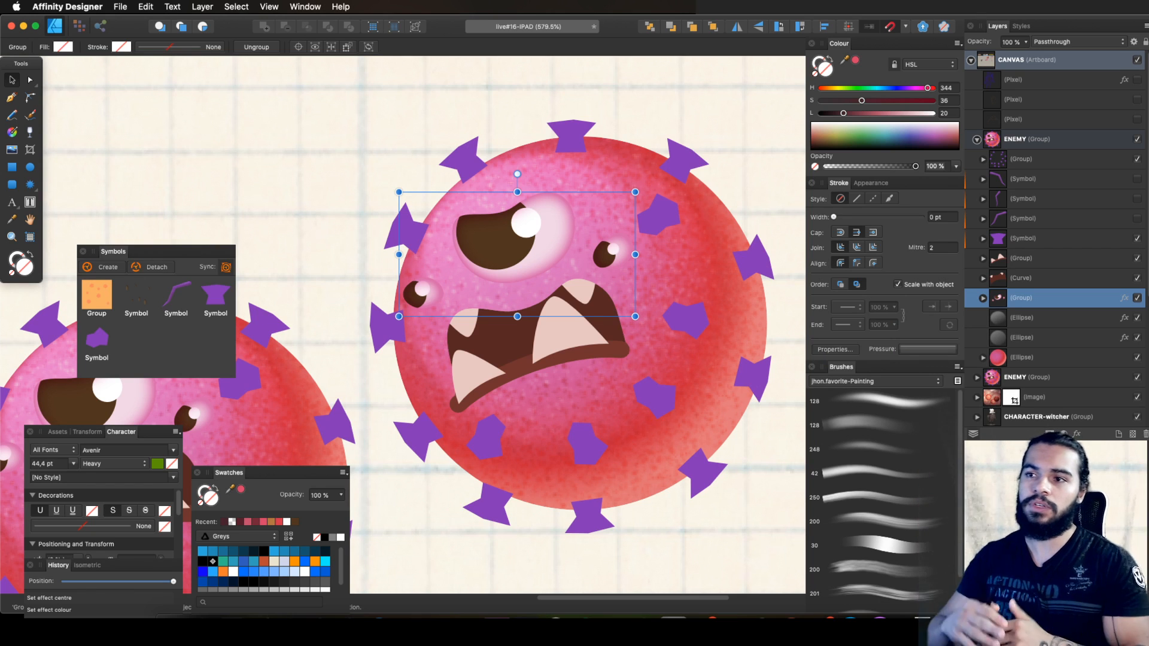
Step: Select the whole duplicated ENEMY group and scale it down to a small version
key("z")
left_click_drag(634, 273, 359, 392)
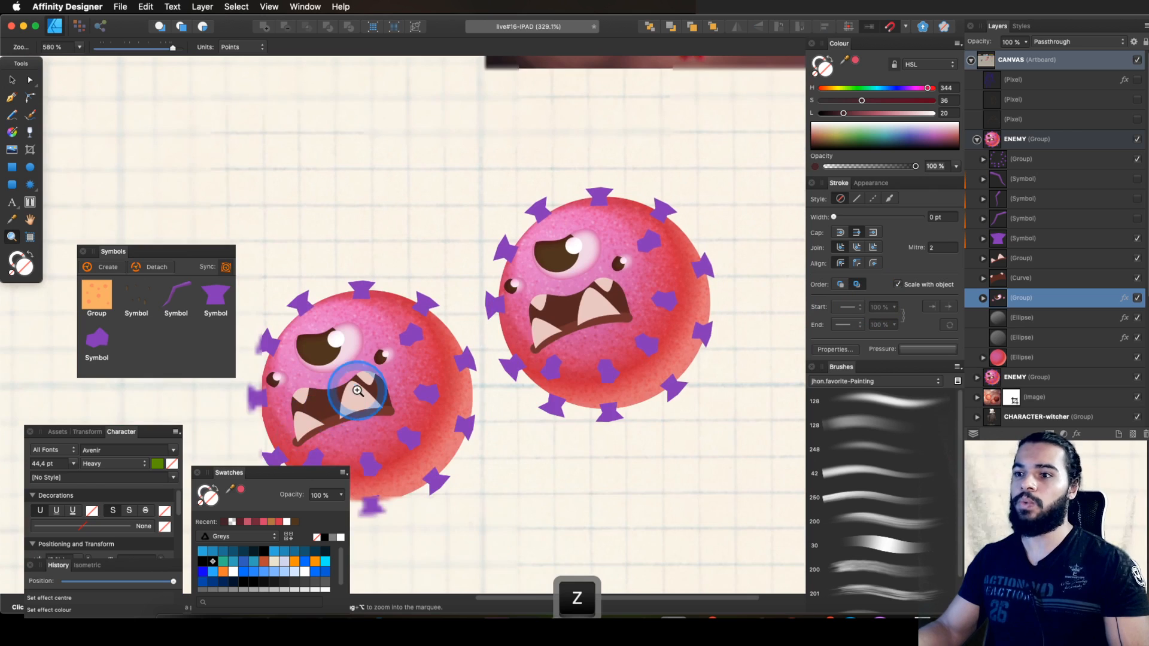
key("space")
key("v")
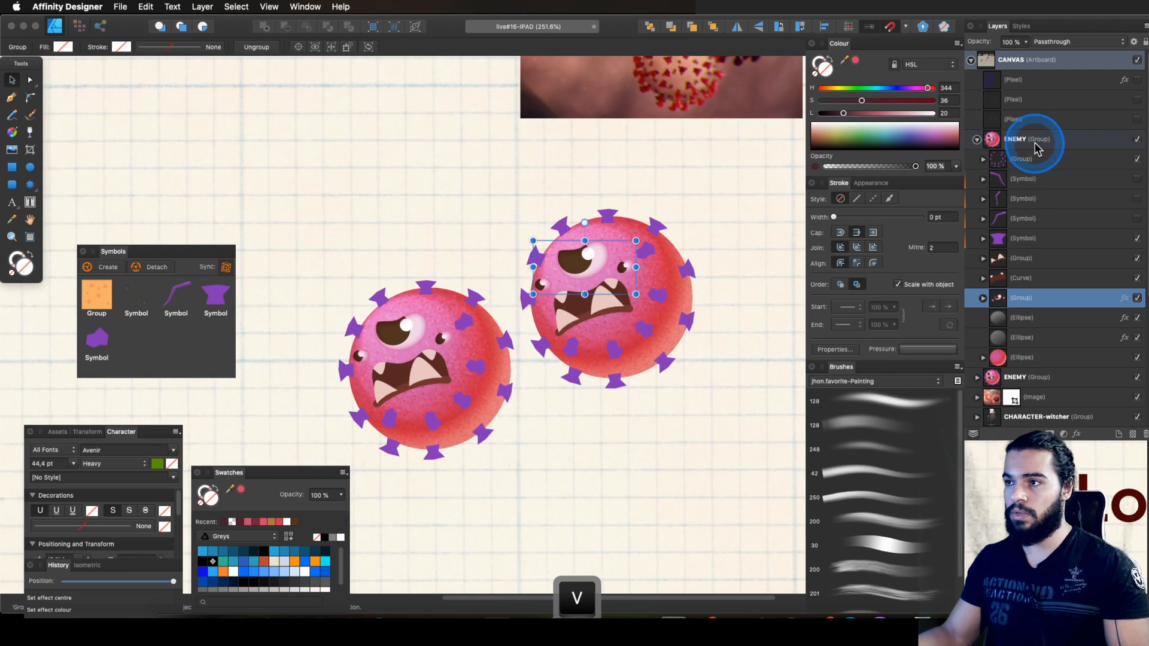
left_click(1037, 144)
key("z")
left_click_drag(596, 289, 635, 281)
key("v")
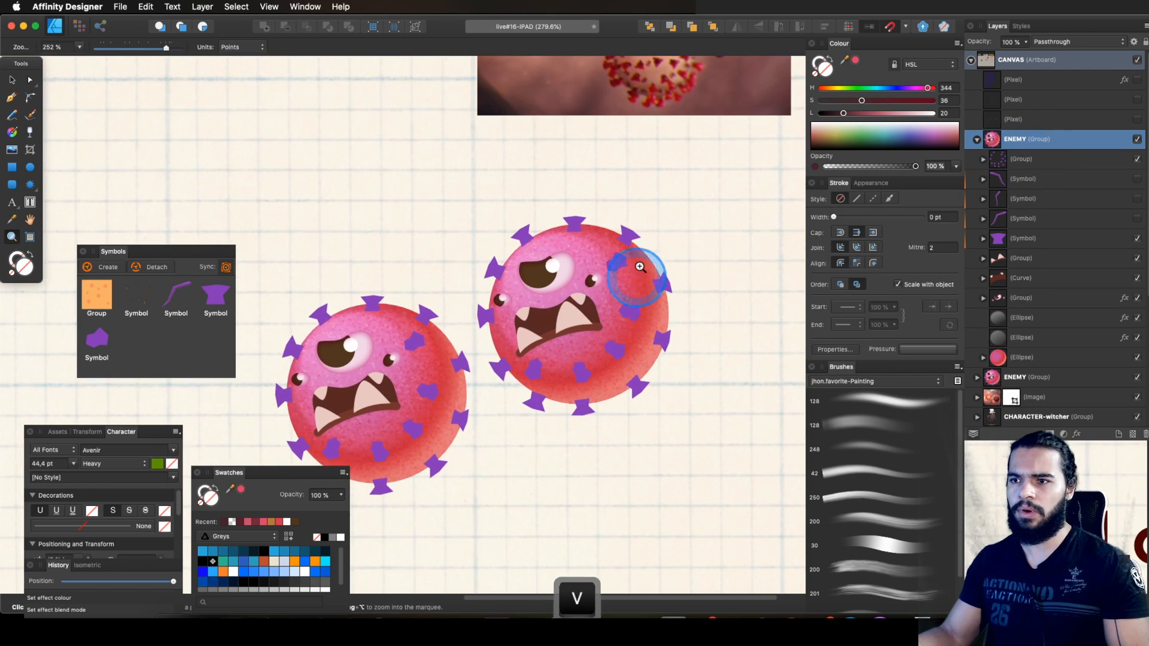
left_click_drag(662, 217, 537, 268)
Step: Move the small monster to just above the upper left of the large one
key("z")
left_click_drag(616, 272, 650, 256)
key("v")
left_click_drag(568, 292, 351, 274)
key("space")
left_click_drag(353, 272, 421, 293)
key("z")
Step: Create a symbol from the small ENEMY group and place a second, larger instance at the large monster's upper right
key("space")
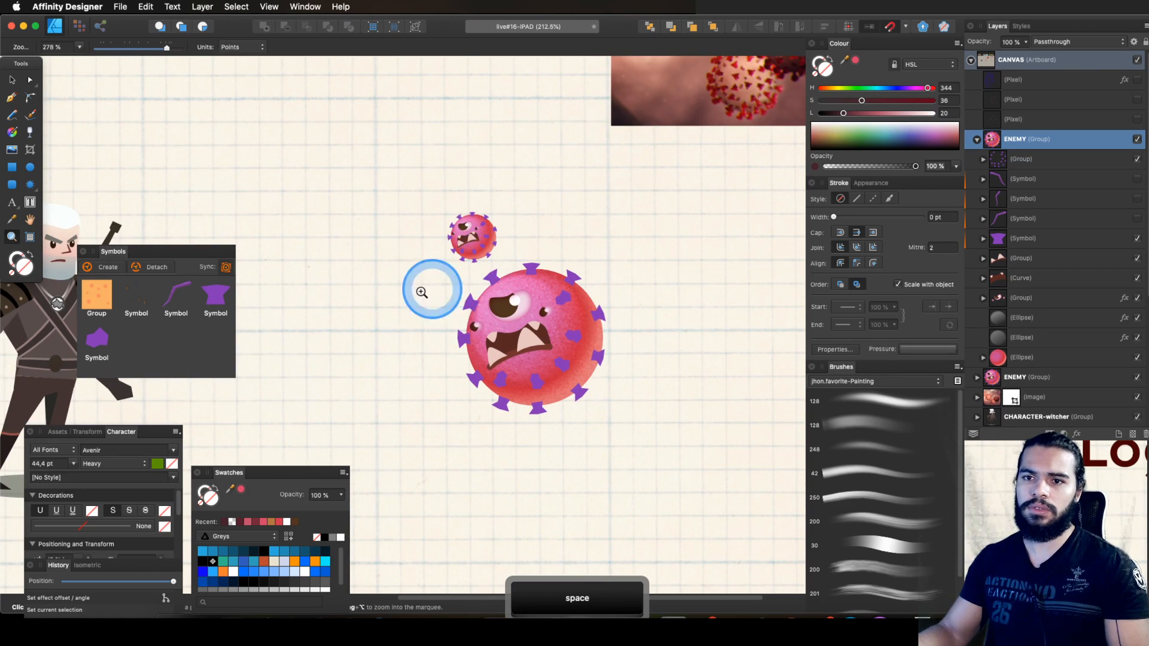
left_click(117, 273)
left_click_drag(165, 331, 431, 339)
key("v")
key("z")
key("v")
key("z")
key("v")
key("z")
key("space")
left_click_drag(541, 298, 621, 273)
left_click_drag(621, 273, 614, 306)
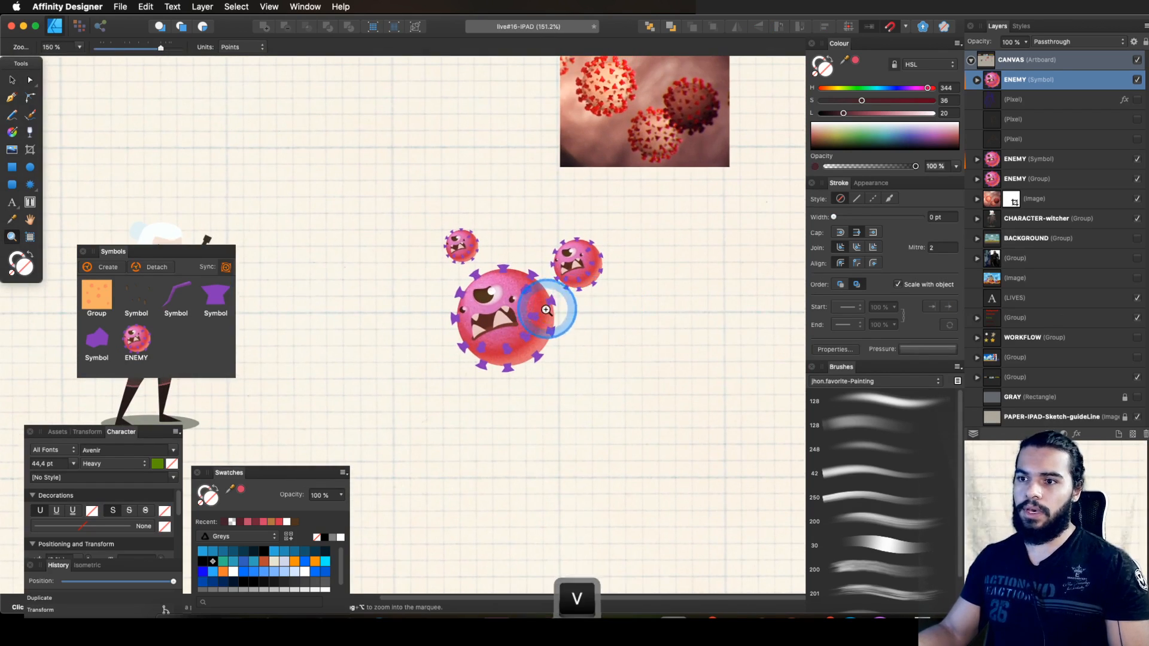
Step: Show the hidden leg symbols inside the large monster's ENEMY group
key("v")
left_click(528, 346)
key("space")
left_click_drag(533, 353, 527, 327)
left_click_drag(518, 305, 522, 332)
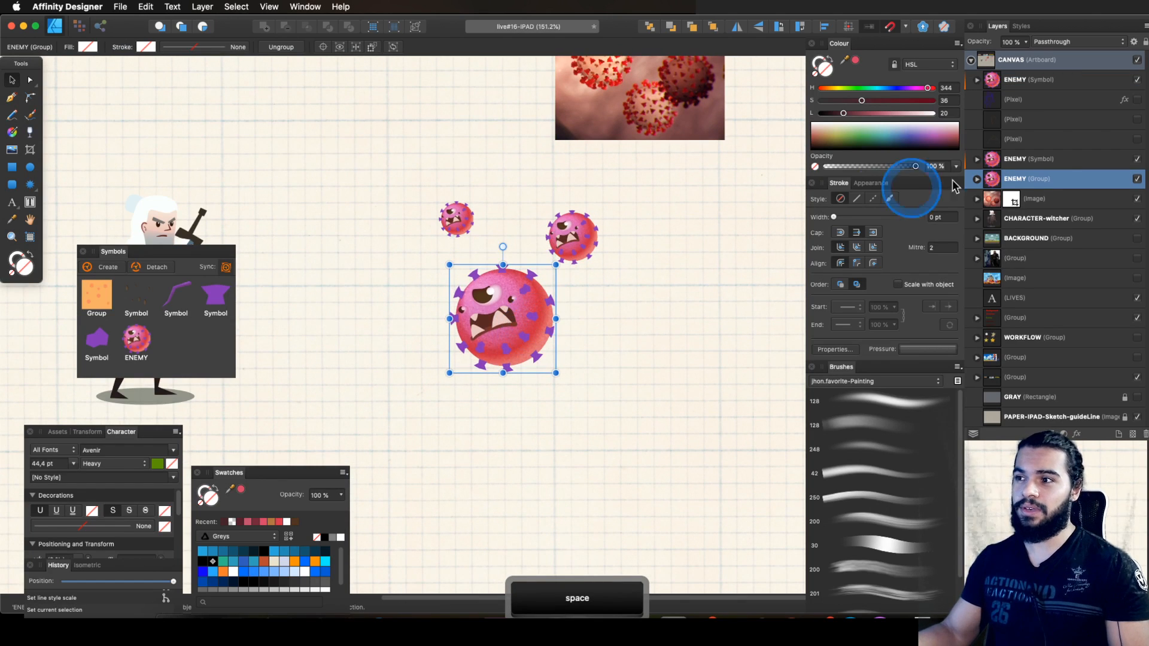
left_click(976, 179)
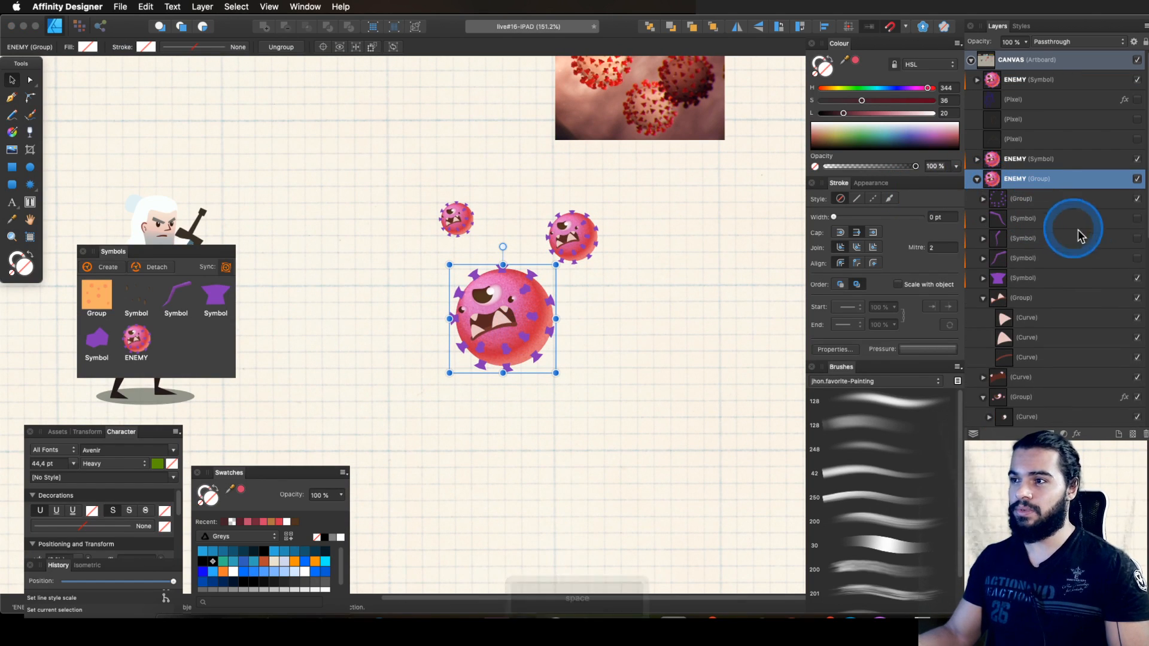
left_click(1137, 219)
Step: Detach the right leg of the upper-right ENEMY instance from its symbol and delete that leg
key("z")
left_click_drag(580, 245, 695, 255)
key("v")
left_click(620, 253, "super")
key("z")
key("v")
left_click(1024, 119)
key("super+s")
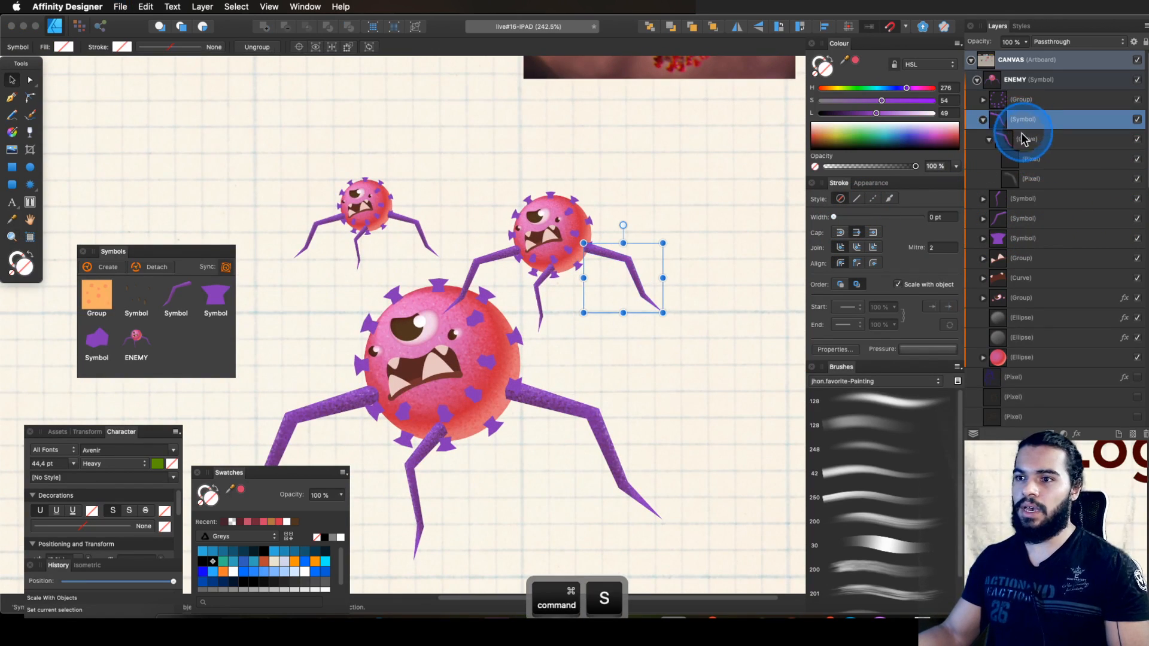
left_click(168, 273)
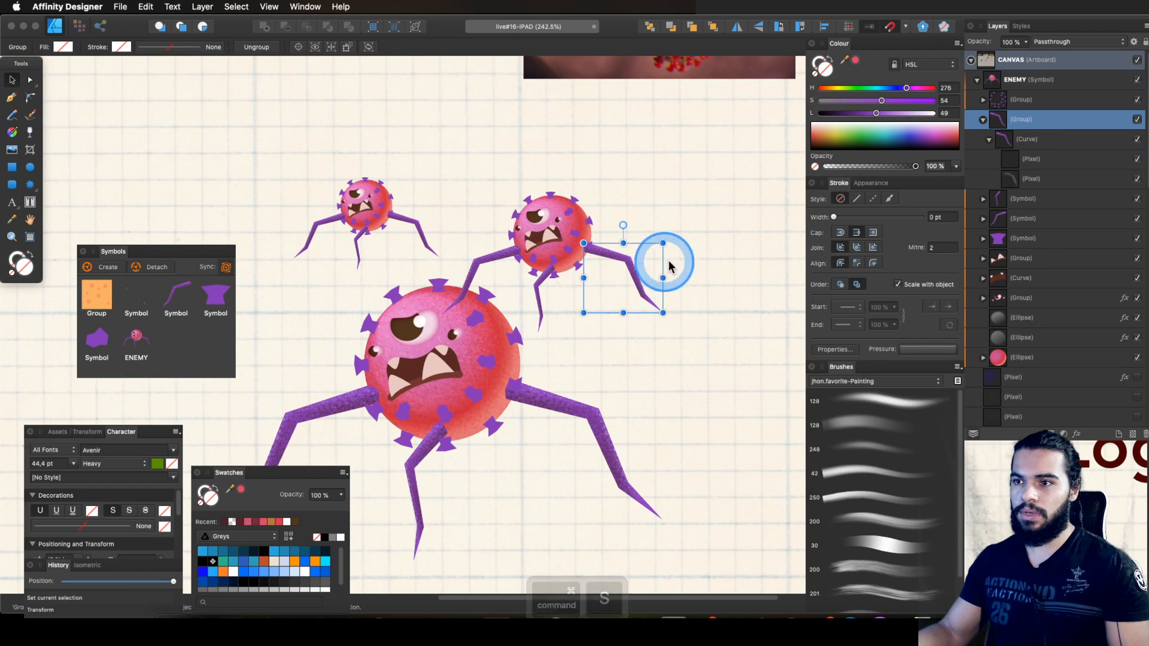
key("q")
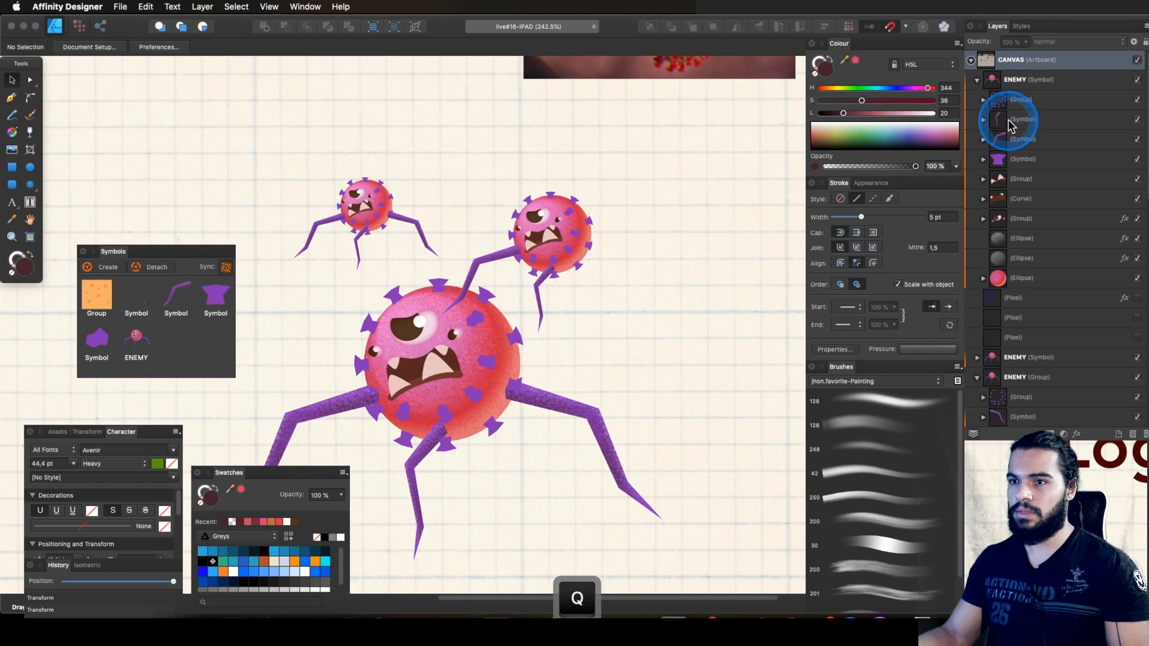
Step: Detach and delete the remaining middle and left legs of the upper-right ENEMY instance
left_click(535, 287)
left_click(539, 290)
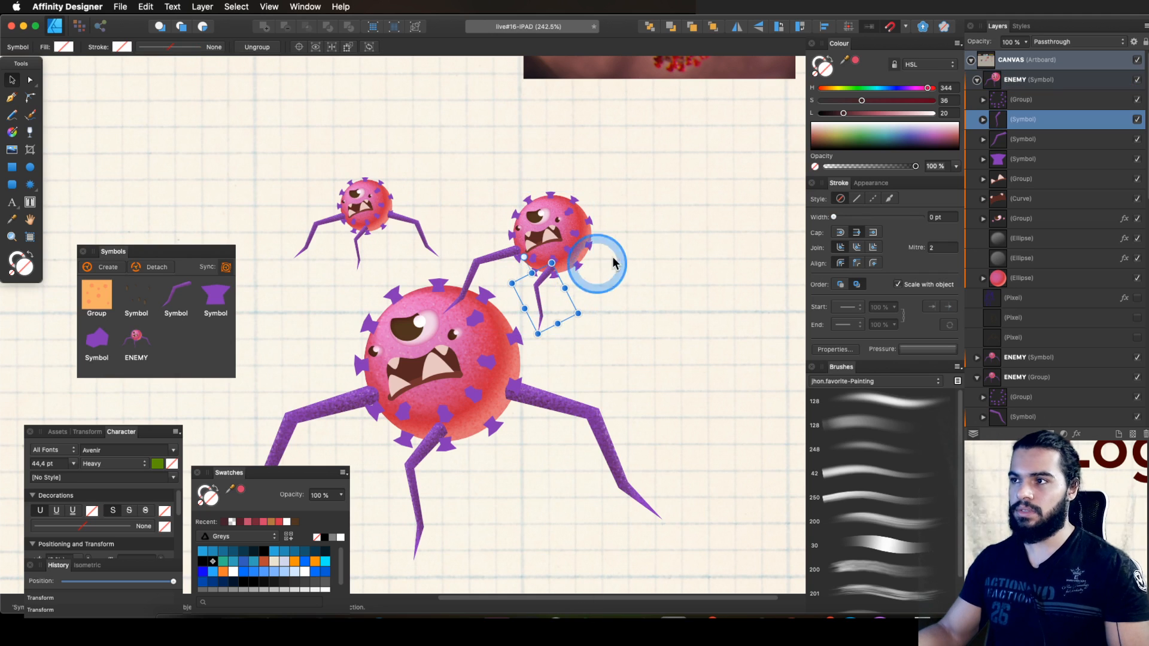
key("q")
double_click(498, 258)
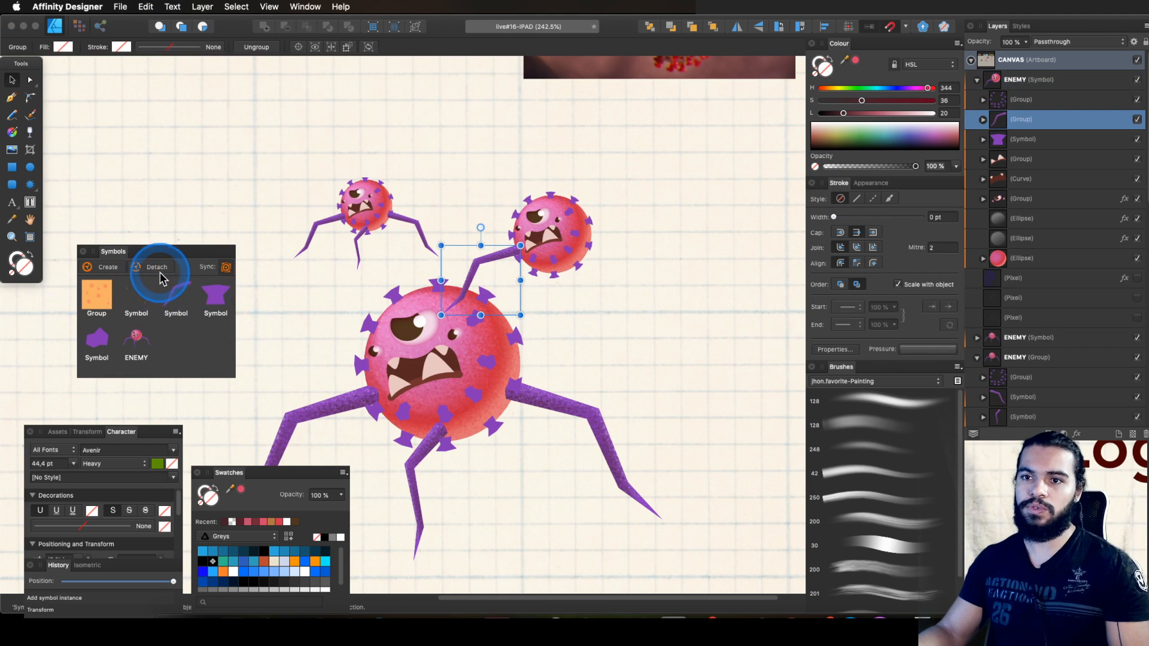
key("q")
Step: Save the document and delete the smallest ENEMY symbol at the large monster's upper left
key("space")
left_click_drag(325, 220, 401, 234)
key("super+s")
key("v")
left_click(455, 226)
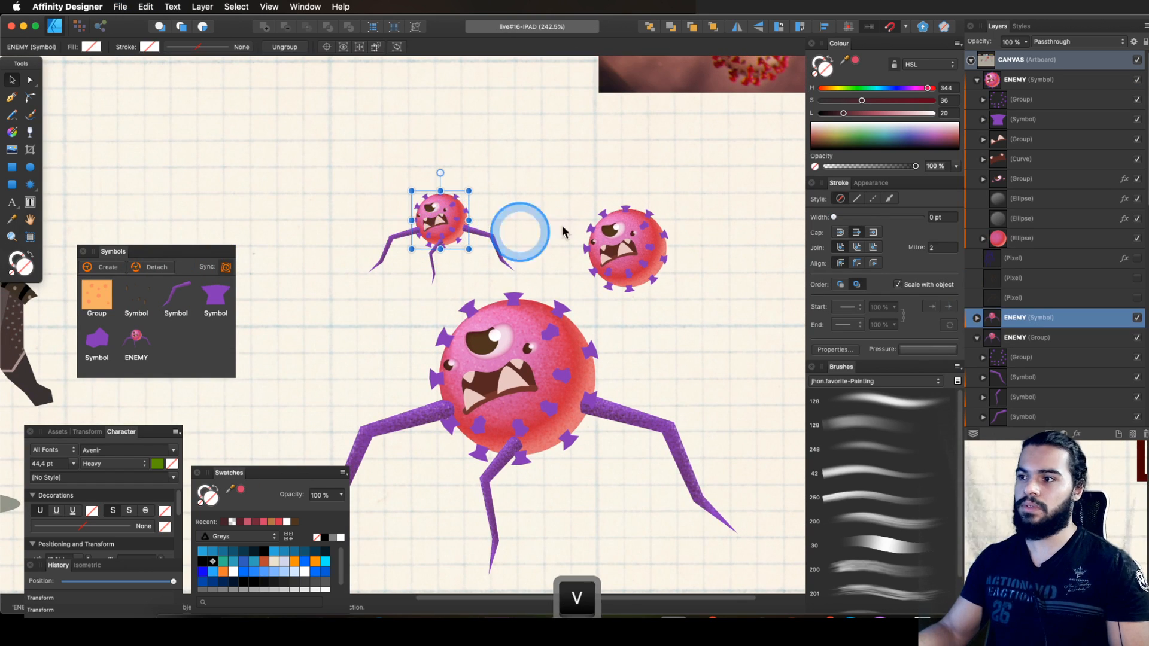
left_click(977, 80)
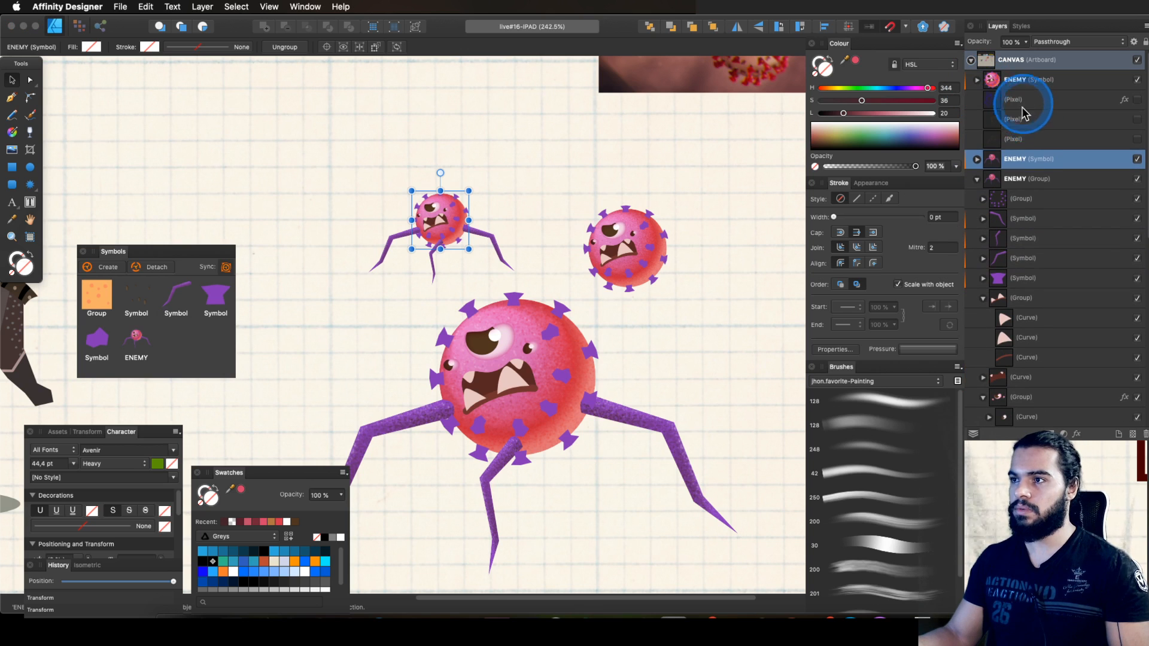
key("q")
left_click(1022, 89)
key("space")
left_click_drag(628, 272, 525, 247)
key("z")
key("v")
left_click(526, 321)
key("z")
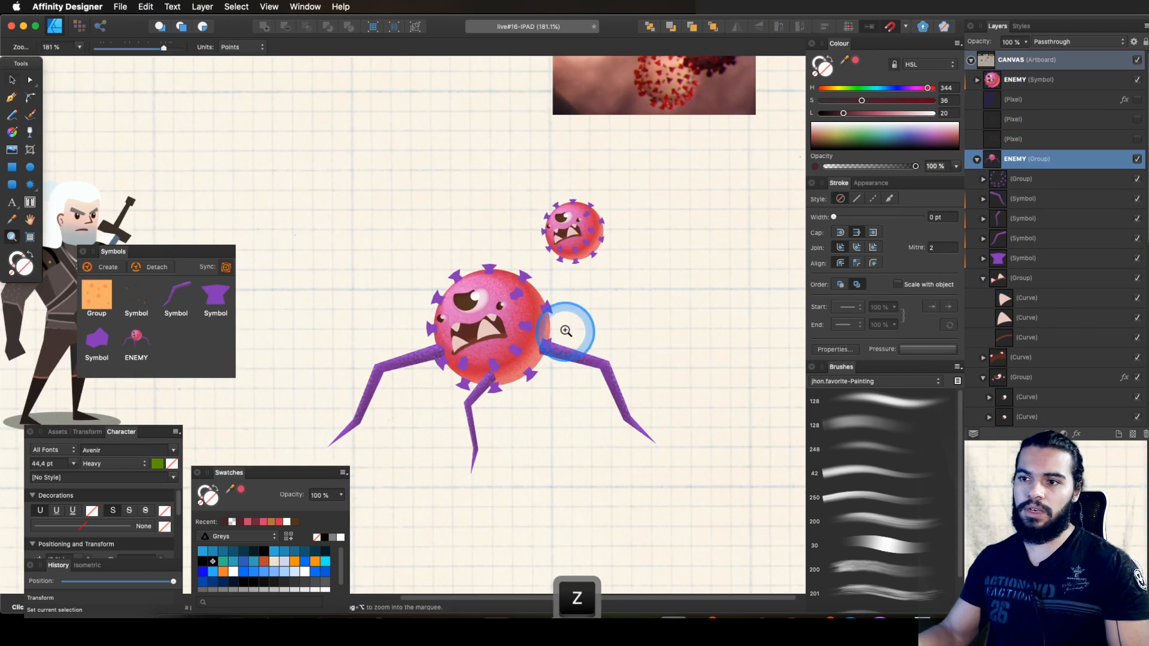
left_click_drag(567, 331, 536, 314)
key("space")
Step: Delete the two tiny side eyes of the small legless monster, keeping only its big eye
key("v")
key("z")
mouse_move(585, 228)
left_mouse_down()
mouse_move(629, 206)
mouse_move(596, 217)
left_mouse_up()
key("v")
left_click(598, 232)
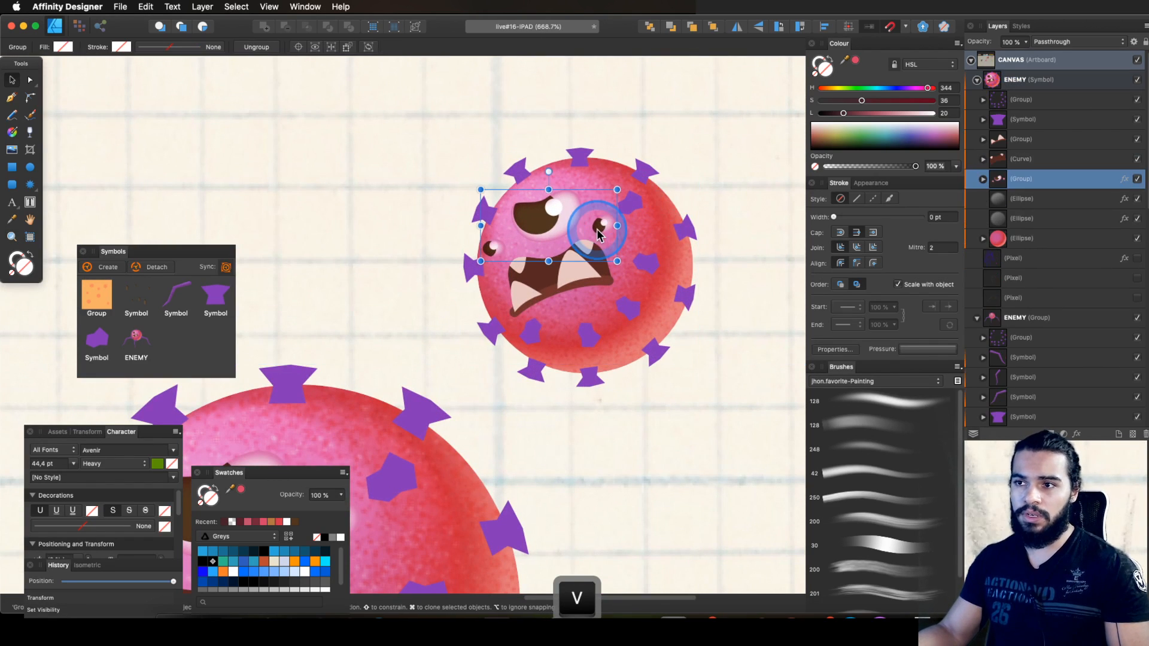
double_click(602, 230)
key("Delete")
key("z")
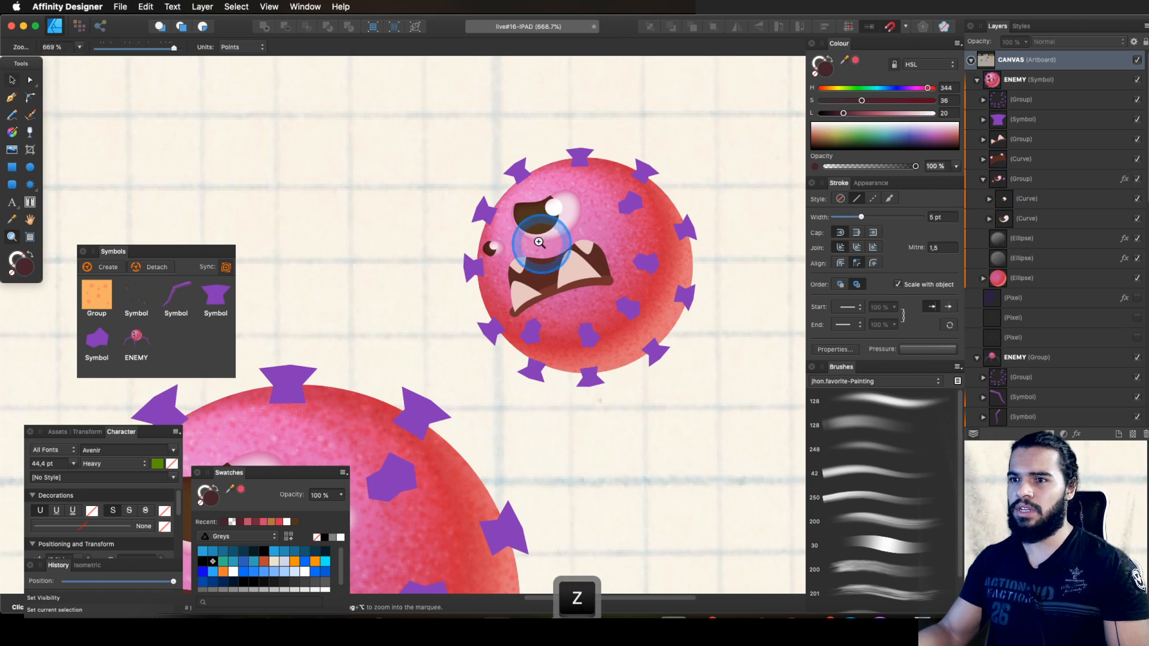
left_click_drag(547, 244, 591, 243)
key("v")
left_click(476, 262)
key("Delete")
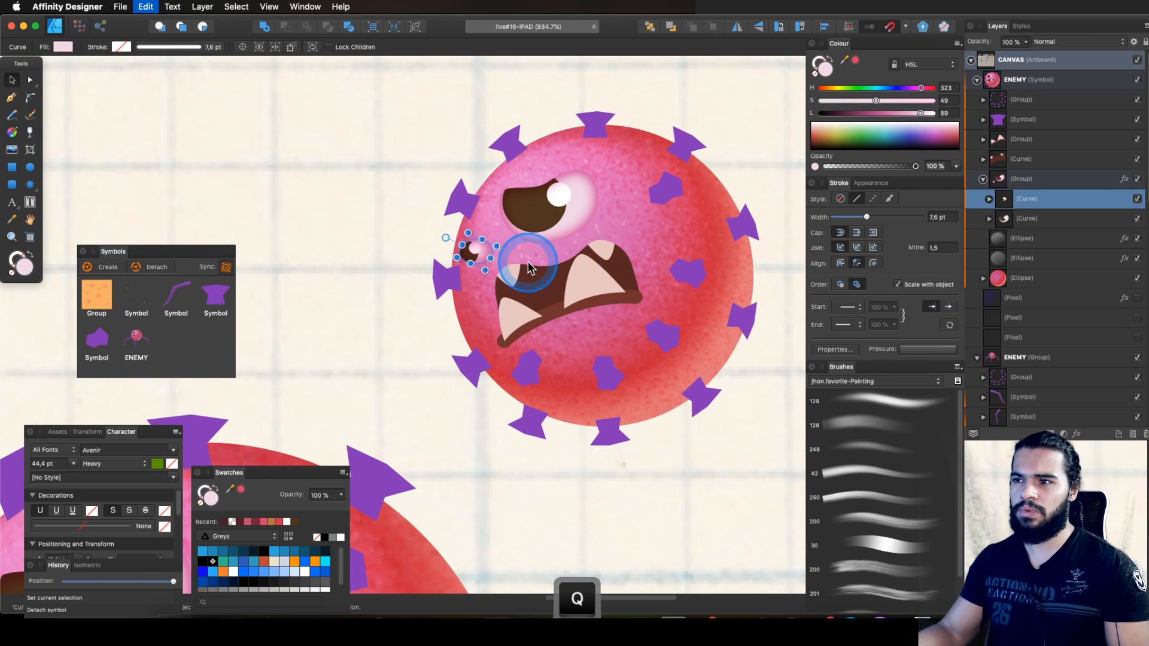
Step: Edit the nodes of the small monster's eye curve to turn its angry slanted top into a round outline
key("z")
key("v")
left_click(565, 189)
key("a")
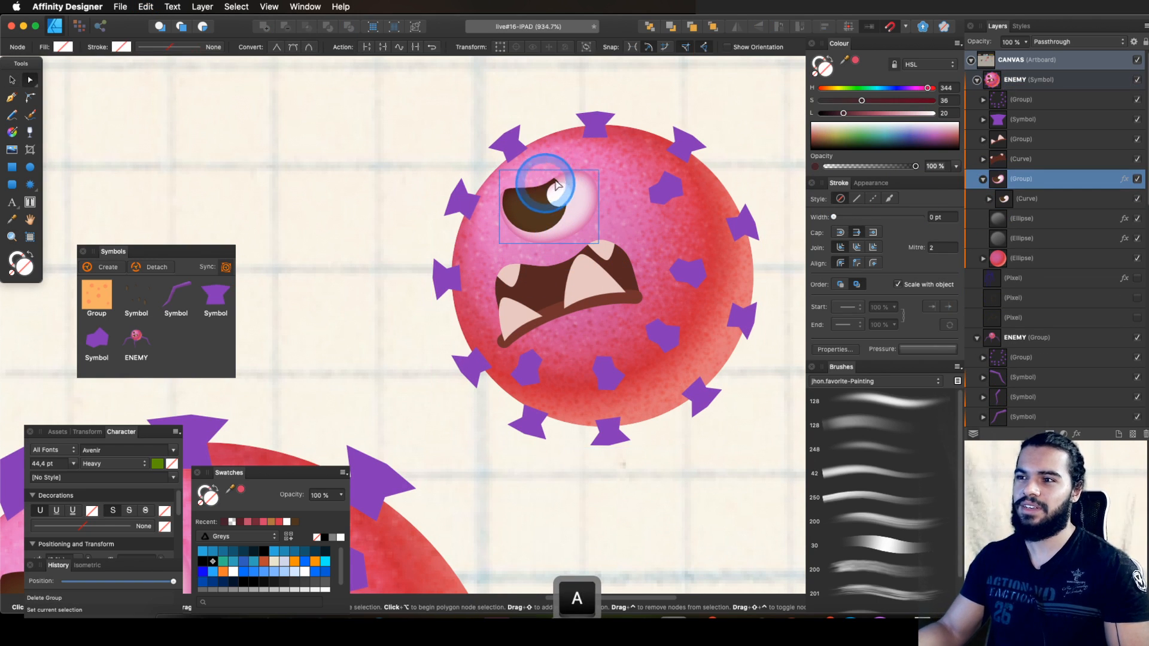
left_click(987, 195)
scroll(551, 186, "up", 3)
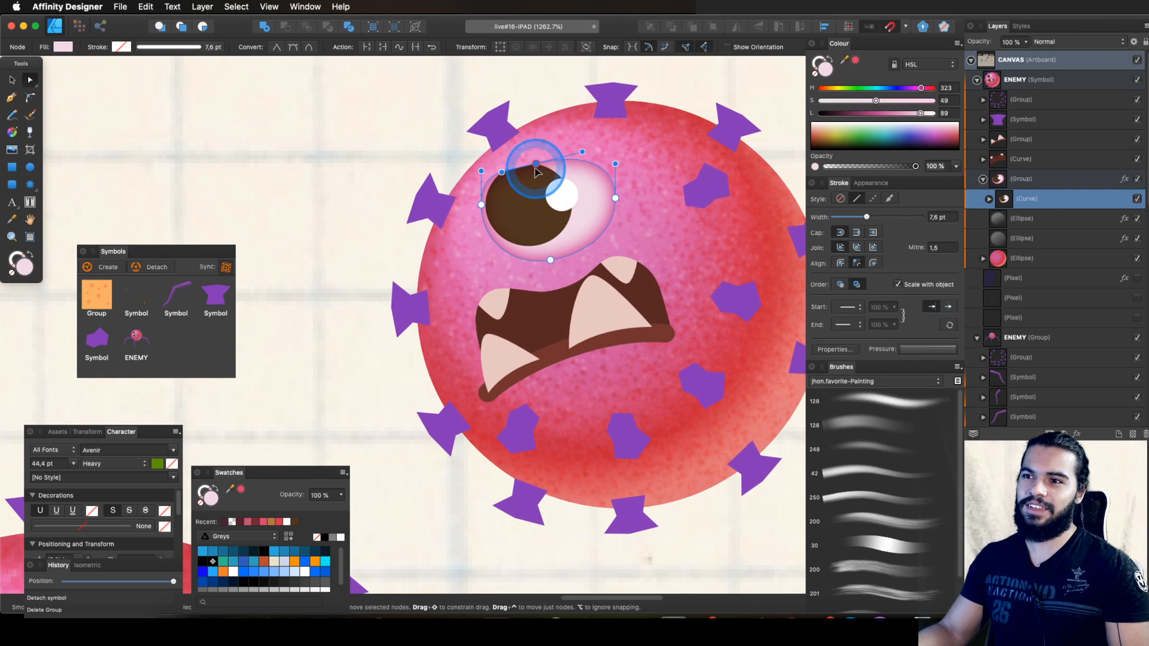
key("z")
scroll(540, 162, "down", 8)
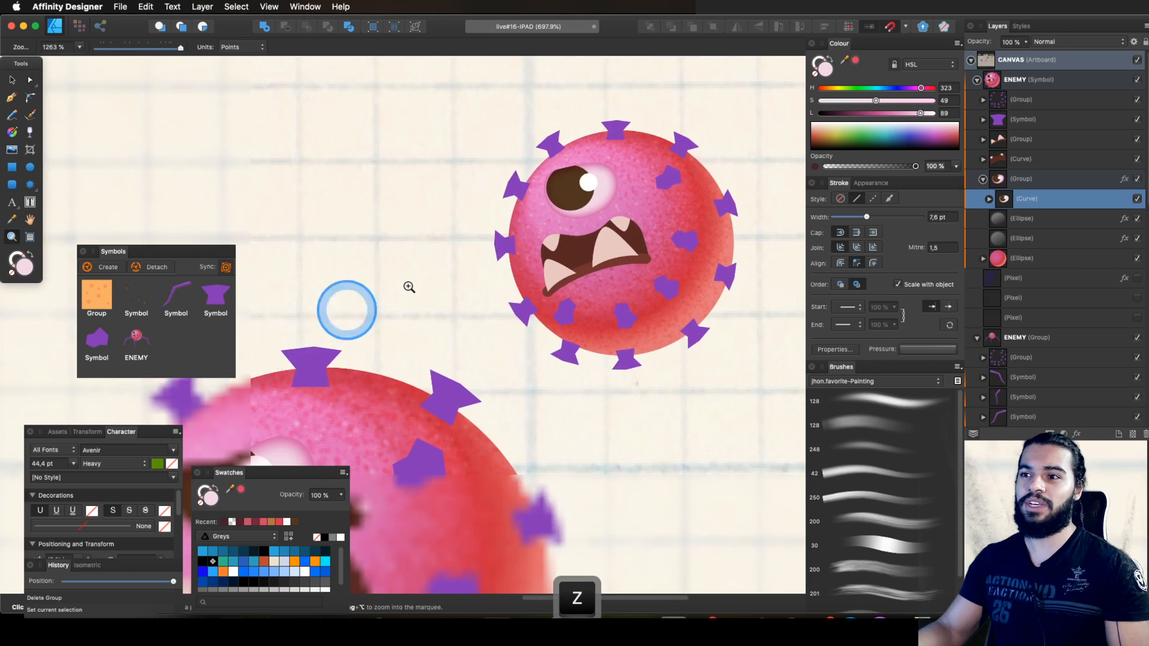
scroll(658, 233, "up", 6)
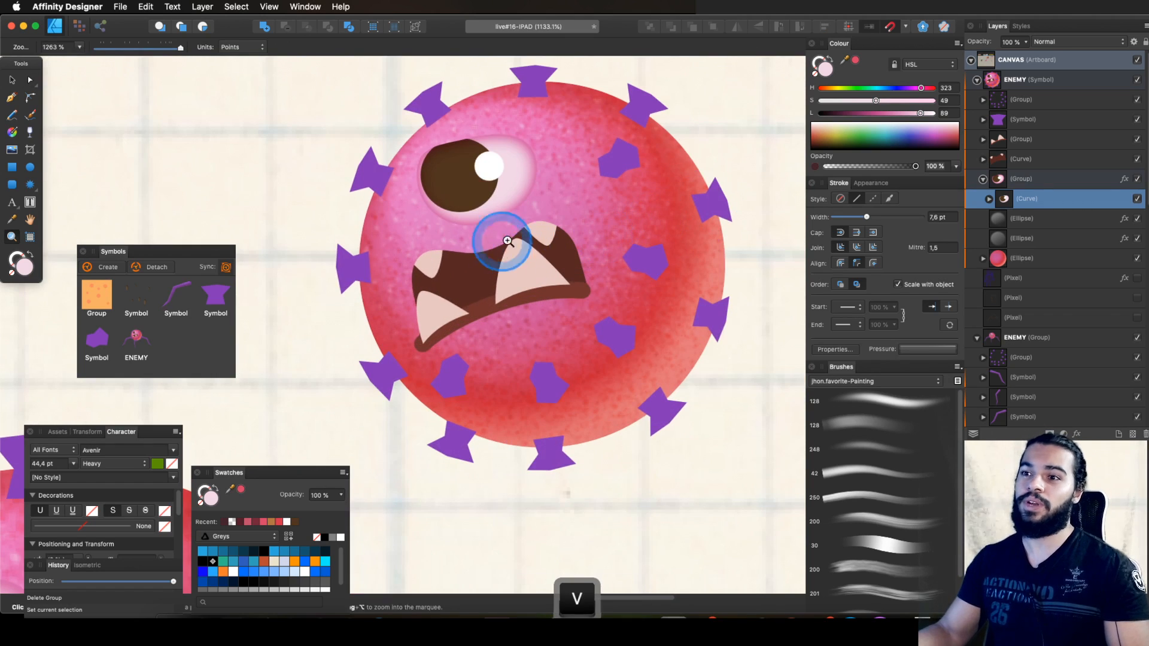
Step: Delete nodes on the upper edge of the small monster's mouth curve and reshape its outline
key("v")
left_click(500, 264)
key("a")
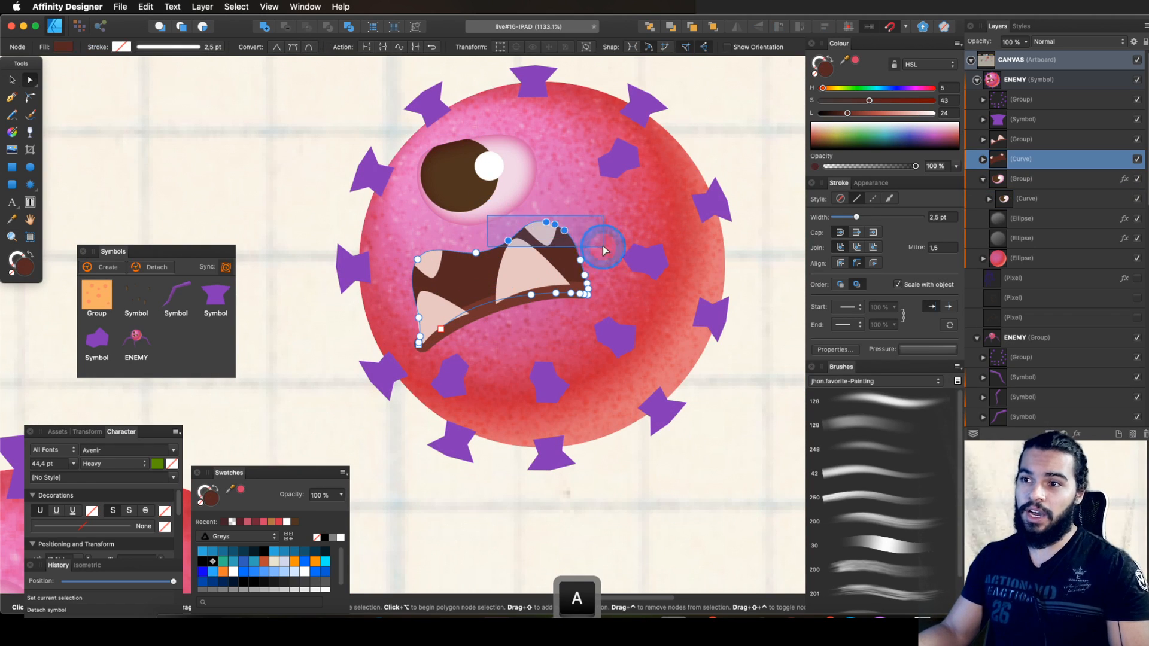
left_click_drag(604, 247, 603, 247)
key("q")
left_click_drag(398, 238, 491, 239)
key("q")
left_click_drag(559, 214, 562, 211)
left_click_drag(459, 244, 410, 269)
key("z")
left_click_drag(408, 284, 209, 335)
key("space")
left_click_drag(564, 274, 606, 253)
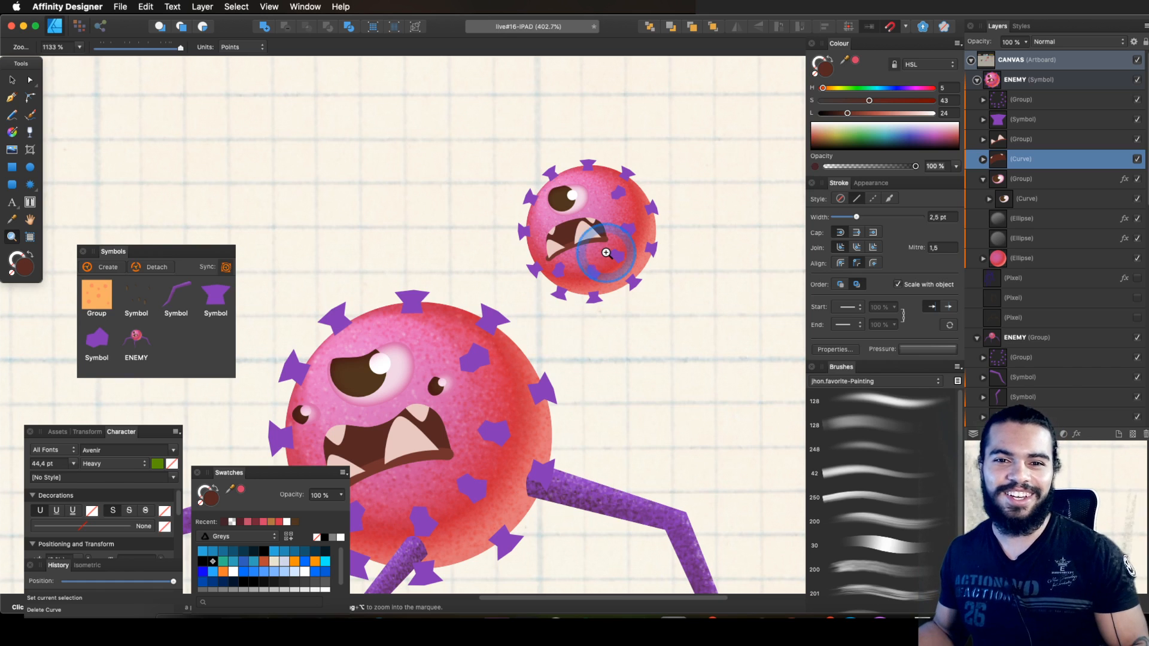
left_click_drag(614, 213, 691, 154)
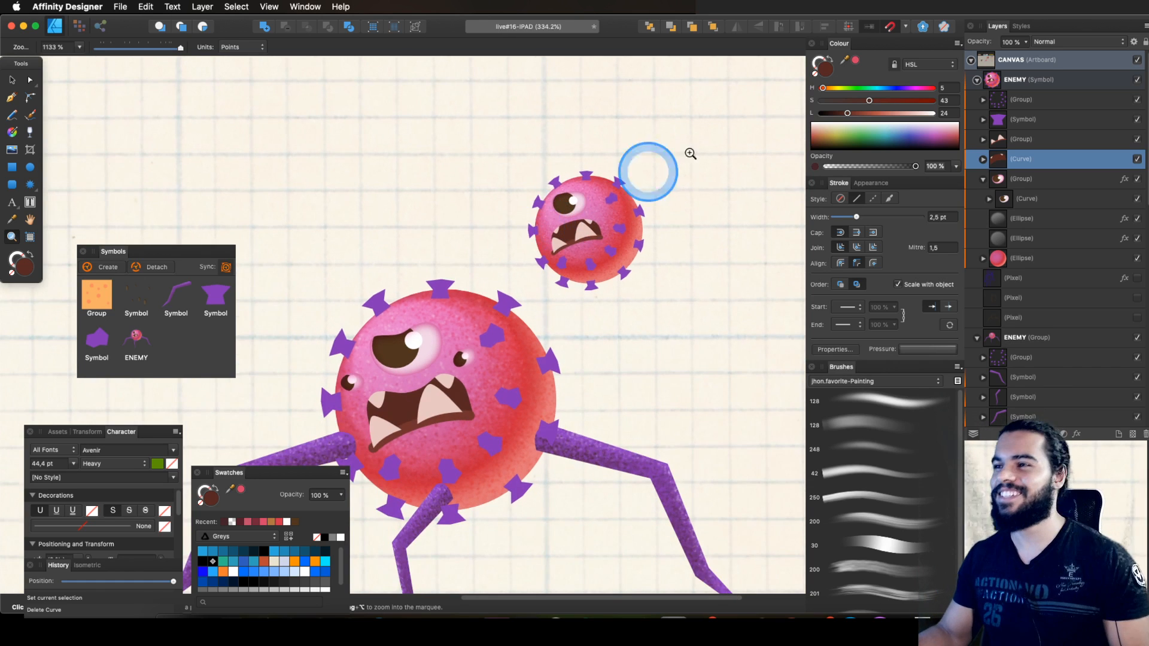
left_click(1008, 82)
left_click(1021, 276)
Step: Recolour the elliptical gradient of the small monster's body blue, with hue 210 at the centre and hue 246 at the next stop
key("space")
left_click_drag(614, 230, 589, 232)
key("v")
key("z")
left_click(587, 240)
key("v")
left_click(1011, 258)
key("g")
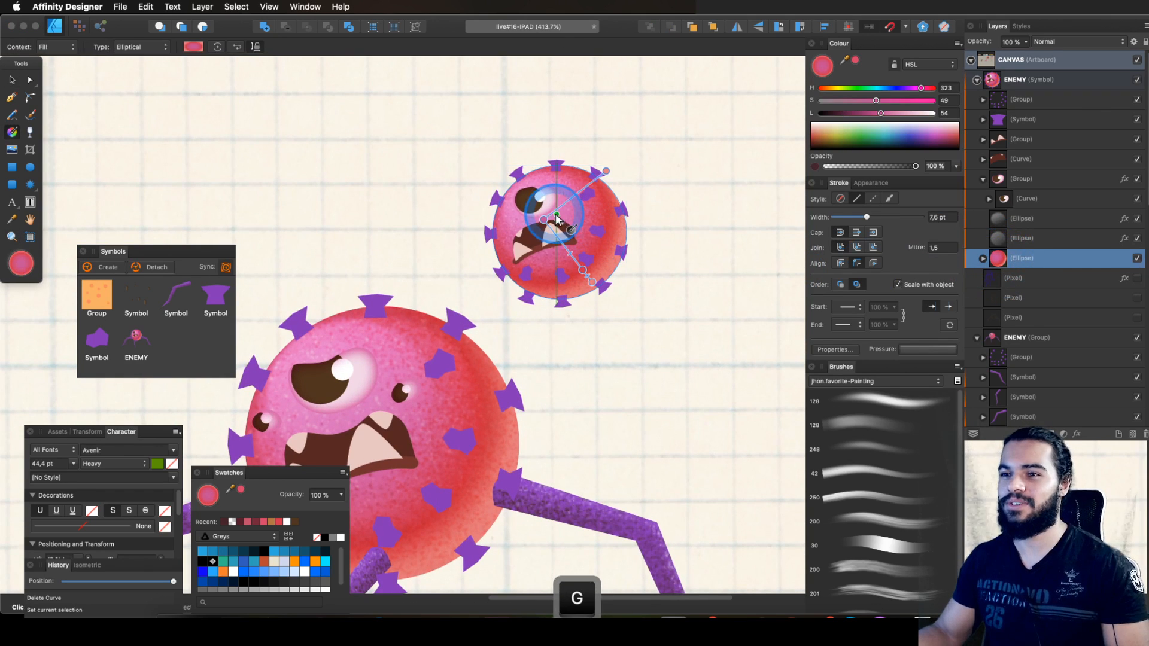
left_click_drag(920, 88, 885, 116)
left_click(583, 269)
left_click(895, 89)
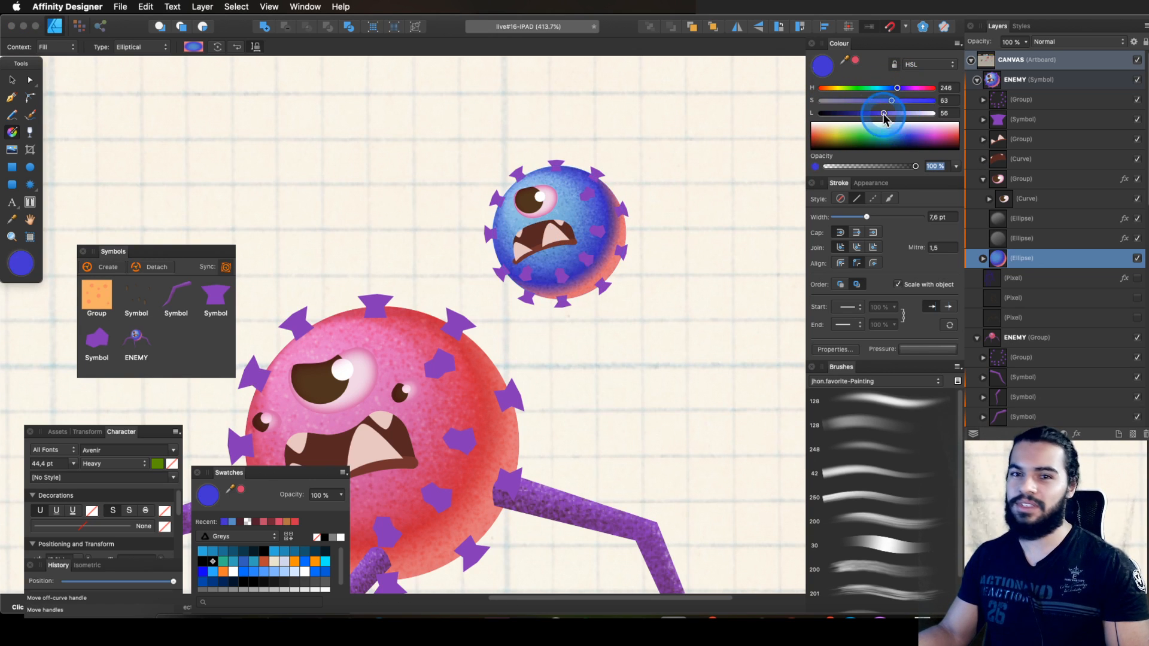
left_click_drag(877, 113, 888, 113)
Step: Adjust the end, width and centre handles of the blue body's elliptical gradient so a pinkish rim remains at the lower right
left_click_drag(592, 283, 608, 286)
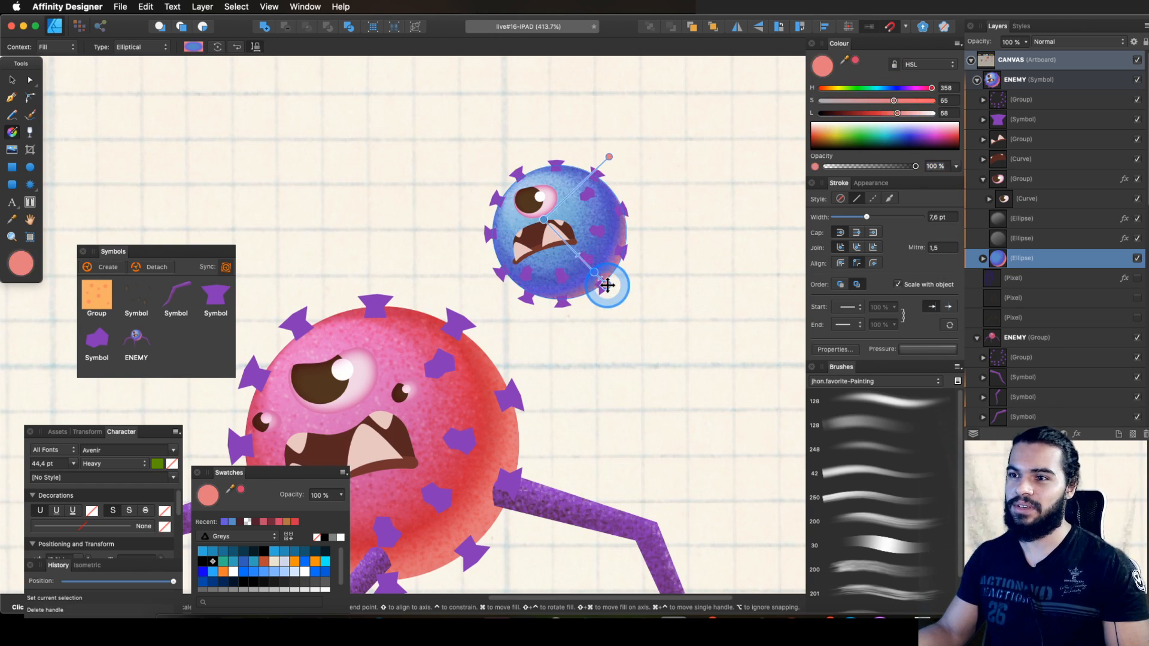
left_click_drag(606, 163, 600, 173)
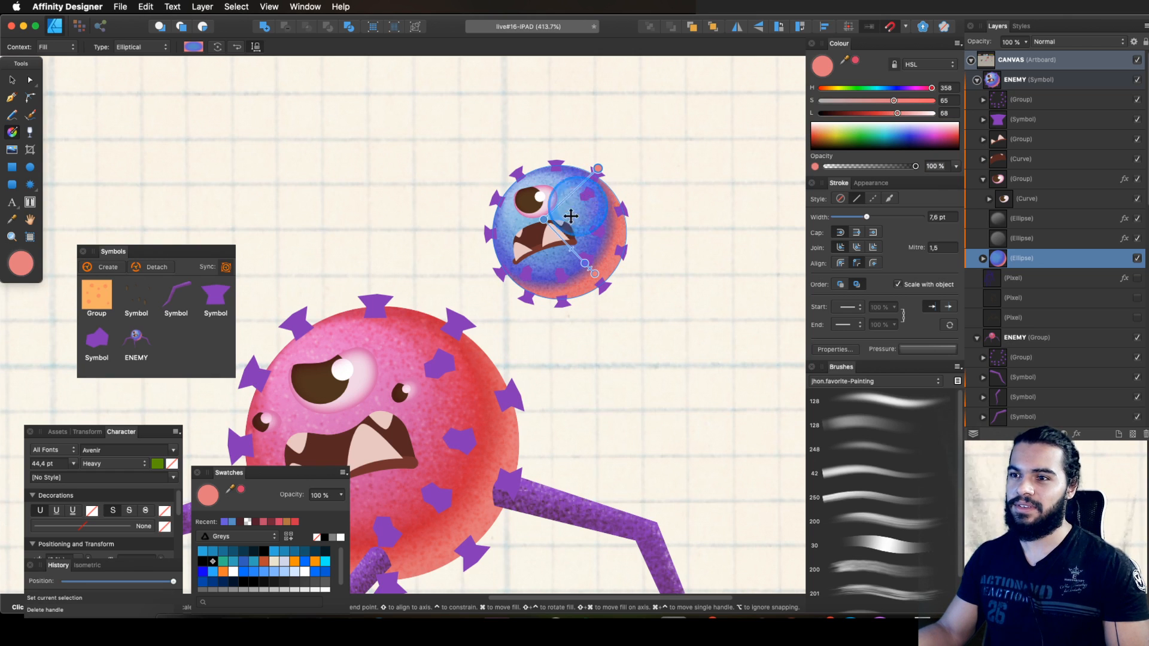
left_click_drag(545, 221, 552, 226)
key("z")
left_click_drag(650, 196, 209, 330)
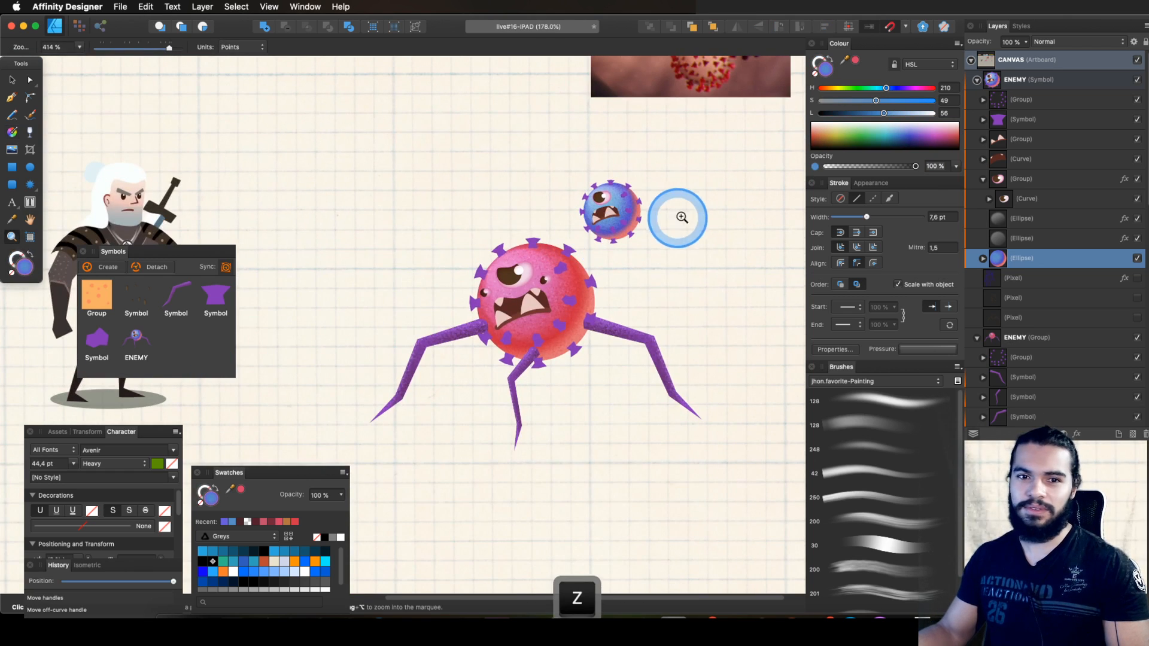
left_click_drag(651, 222, 688, 216)
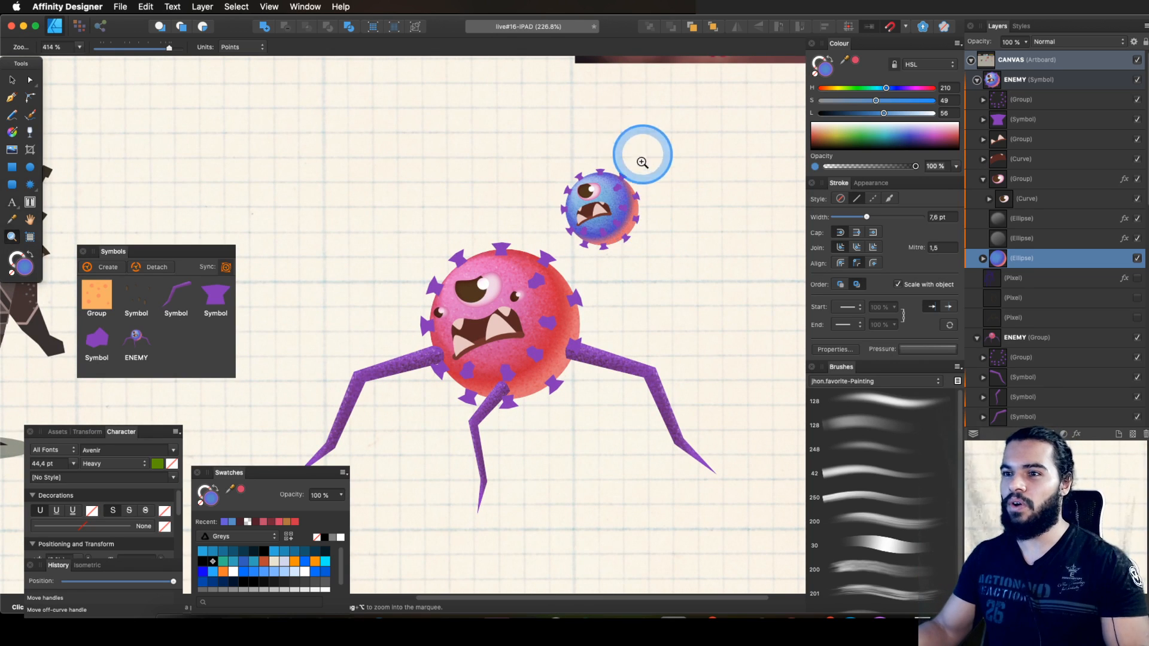
left_click_drag(623, 176, 677, 174)
Step: Try a dark blue fill with hue 210 on a spike symbol of the small monster, then undo it
key("v")
left_click(624, 176)
left_click(984, 100)
left_click(1025, 120)
left_click_drag(883, 113, 852, 114)
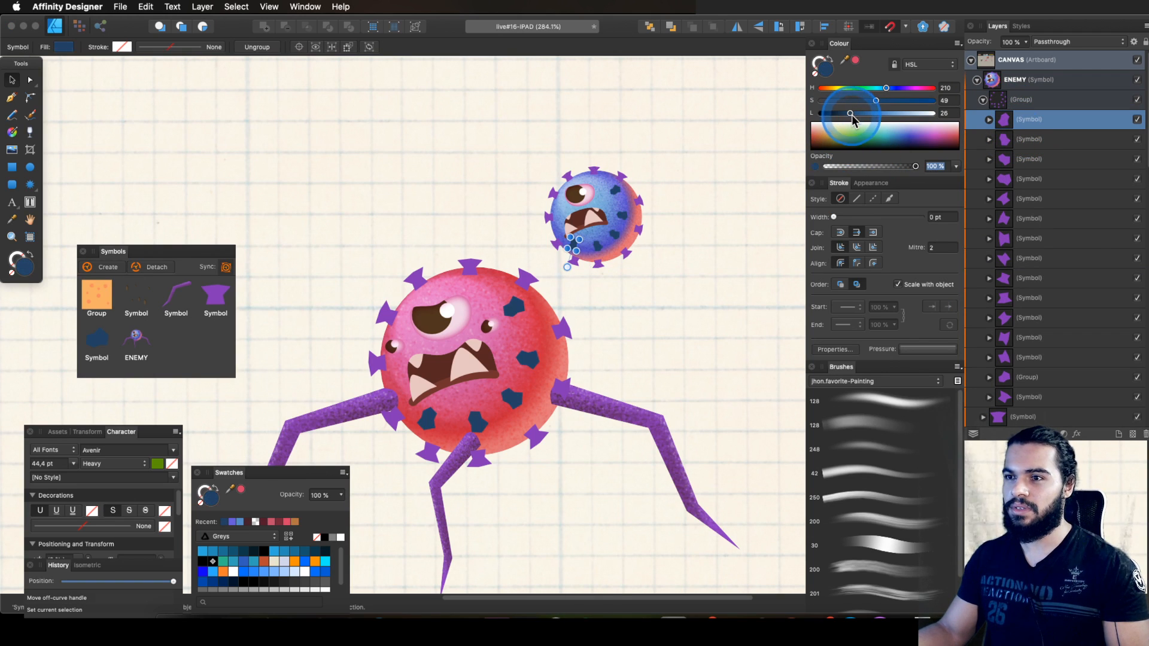
key("super+z")
Step: Save the document
key("super+s")
type("z")
left_click_drag(606, 243, 708, 207)
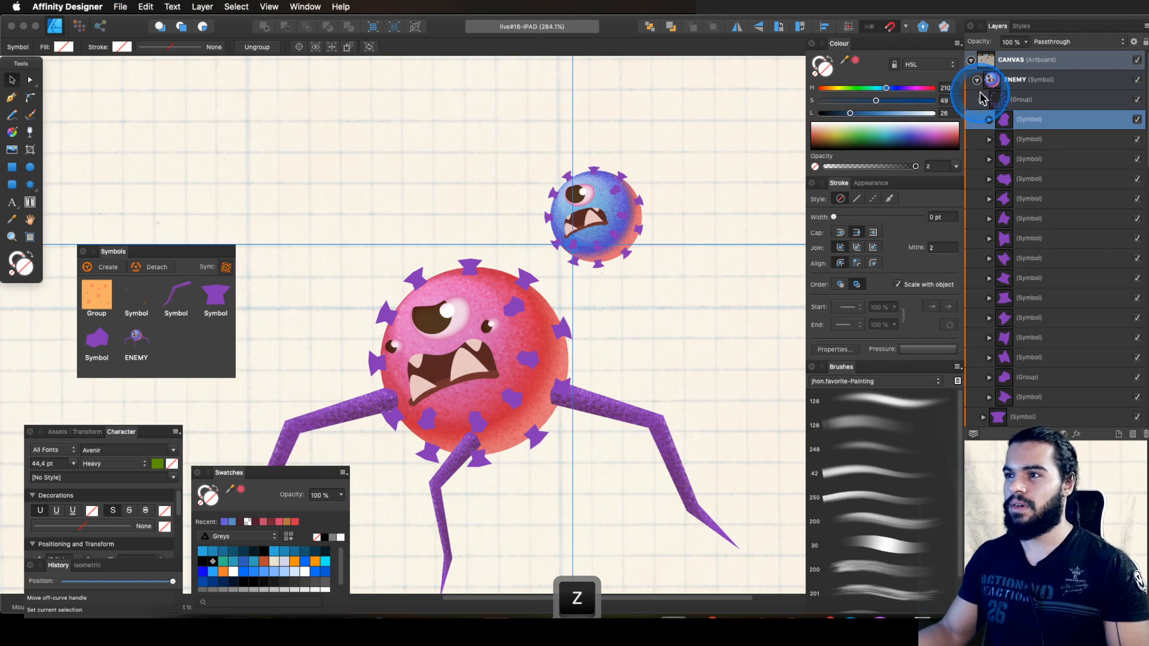
Step: Try a different fill shade on an outer spike curve of the small blue monster, then undo it
left_click(983, 99)
left_click(977, 80)
left_click(1015, 82)
left_click(977, 80)
left_click(982, 100)
key("z")
left_click_drag(633, 179, 856, 96)
key("v")
left_click(585, 181, "super")
key("z")
left_click_drag(595, 200, 479, 255)
key("space")
key("v")
left_click_drag(871, 122, 900, 119)
key("super+z")
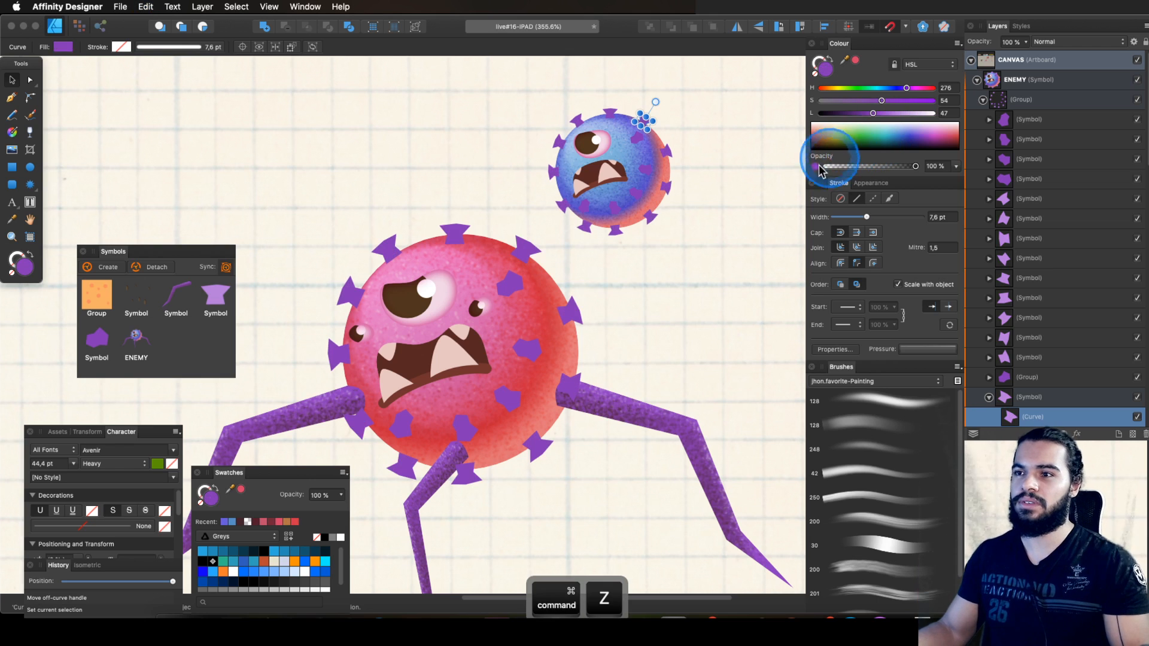
left_click(527, 249)
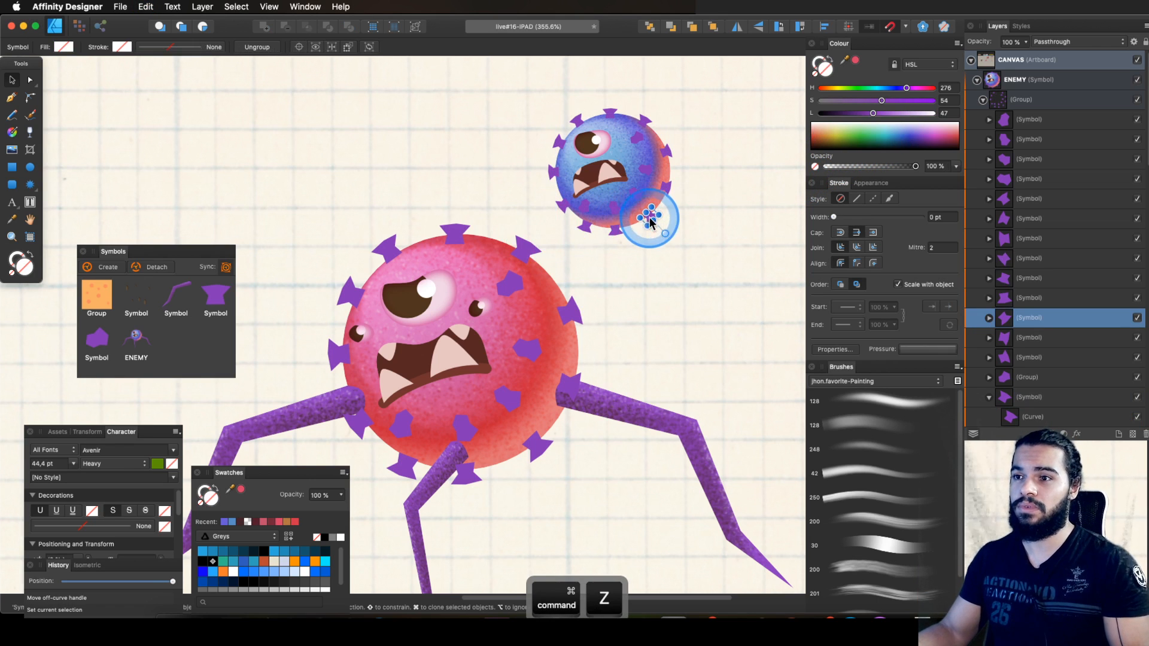
key("z")
key("space")
left_click_drag(649, 215, 628, 229)
key("v")
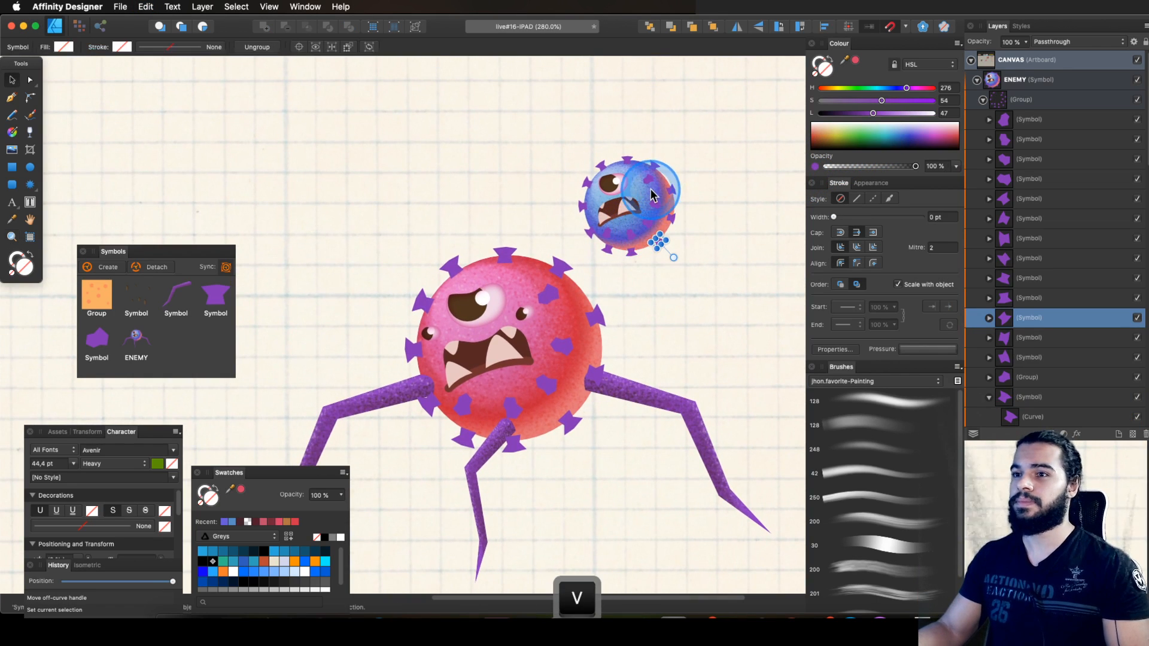
left_click(655, 194)
Step: Duplicate the whole blue ENEMY symbol and place a smaller copy to its left, above the large monster
left_click_drag(1144, 112, 1144, 60)
left_click(978, 81)
left_click(1019, 83)
key("z")
left_click_drag(627, 205, 440, 237)
key("v")
left_click_drag(484, 193, 456, 221)
key("z")
key("v")
left_click_drag(522, 203, 584, 188)
key("z")
key("space")
key("v")
mouse_move(615, 191)
left_mouse_down()
mouse_move(585, 185)
mouse_move(598, 200)
left_mouse_up()
Step: Detach the smaller blue ENEMY copy from its symbol
left_click(976, 79)
key("z")
left_click(514, 201)
key("v")
left_click(178, 281)
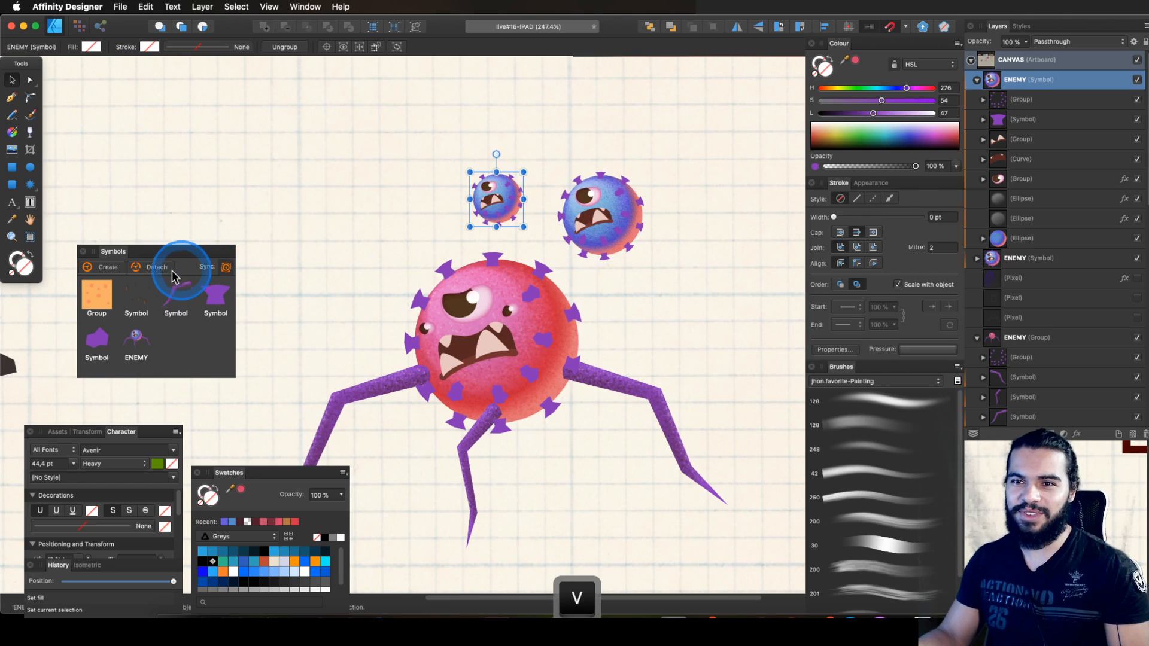
left_click(675, 193)
Step: Recolour the detached copy's body gradient with a yellow centre and an orange stop of hue 21, saturation 63, lightness 60
left_click(1011, 238)
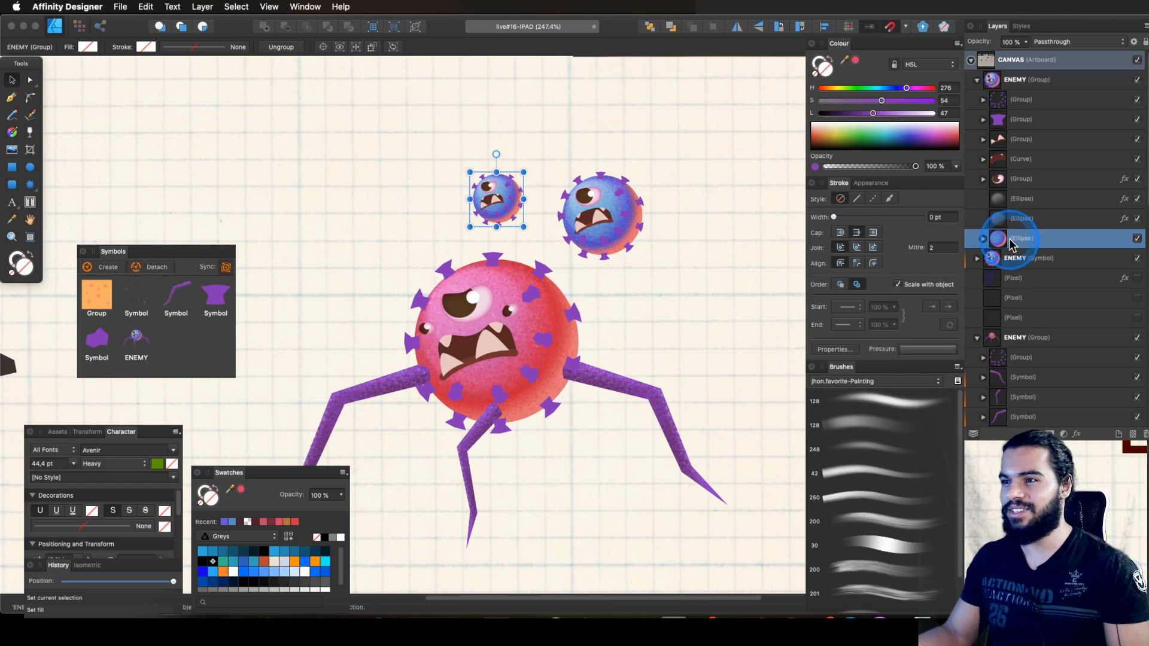
key("z")
left_click(517, 197)
key("g")
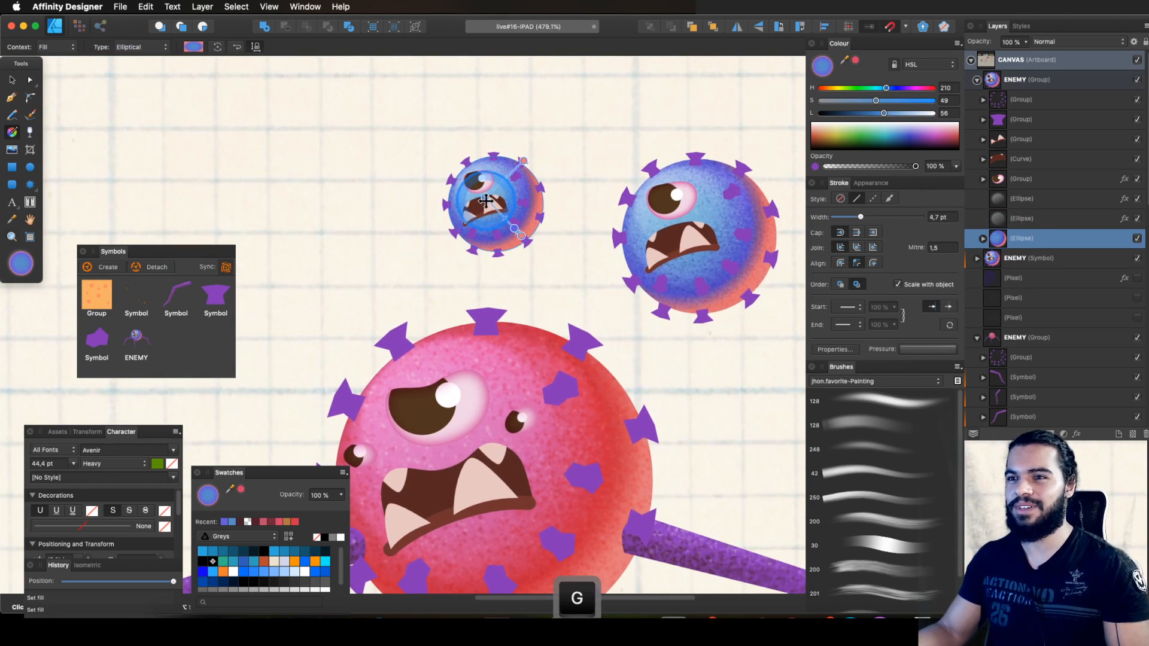
left_click_drag(881, 98, 832, 96)
left_click(540, 220)
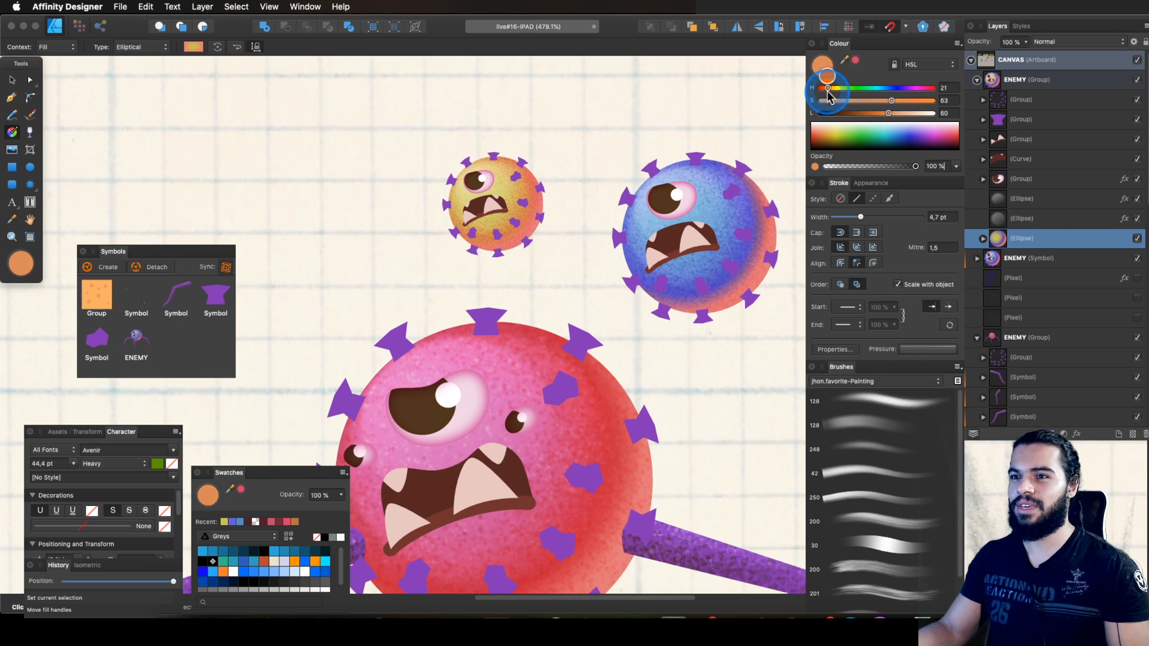
Step: Set the orange gradient stop to hue 20, lightness 55, and place a slightly larger copy of the yellow monster to its lower left
left_click(882, 113)
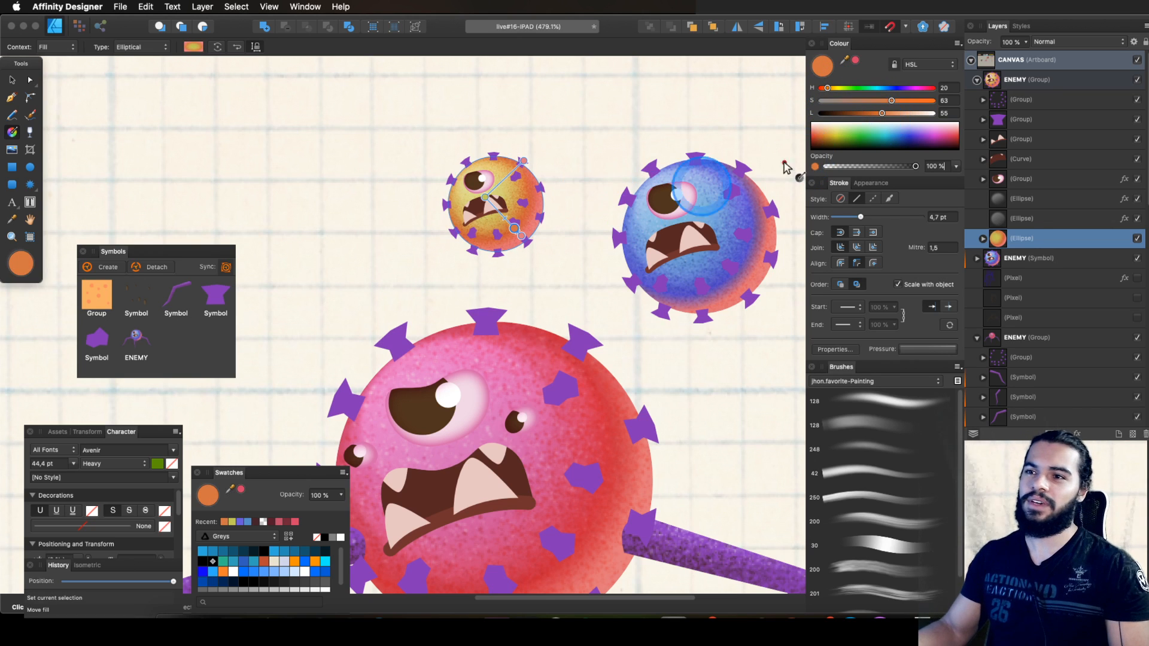
left_click(1025, 79)
key("z")
left_click(580, 193, "alt")
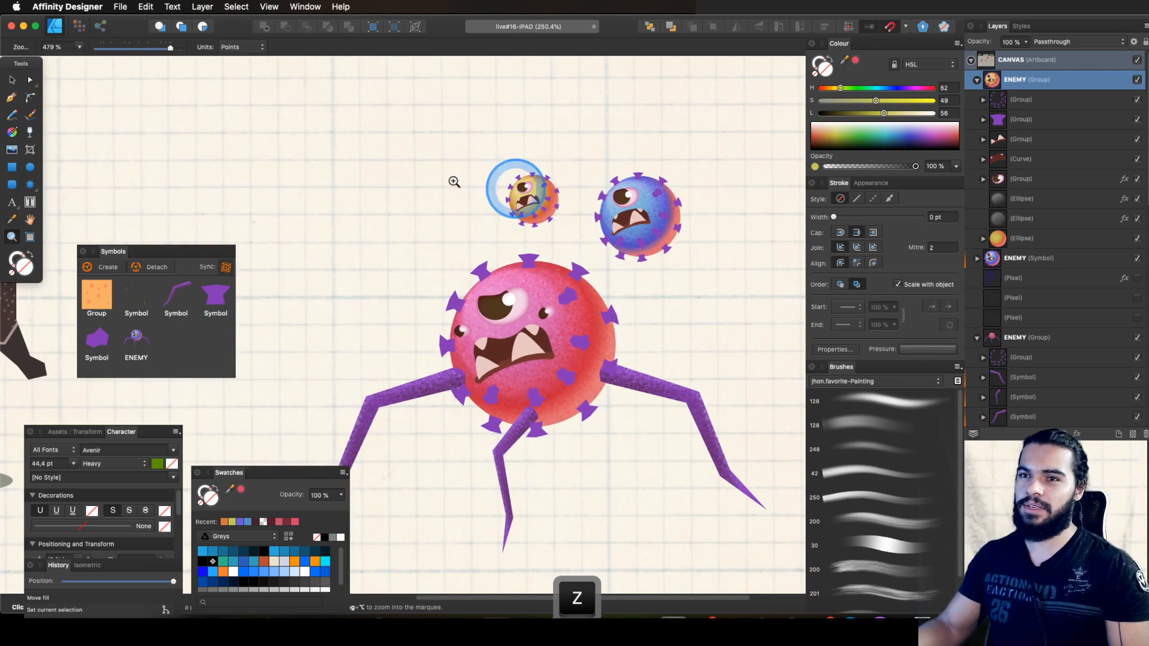
key("v")
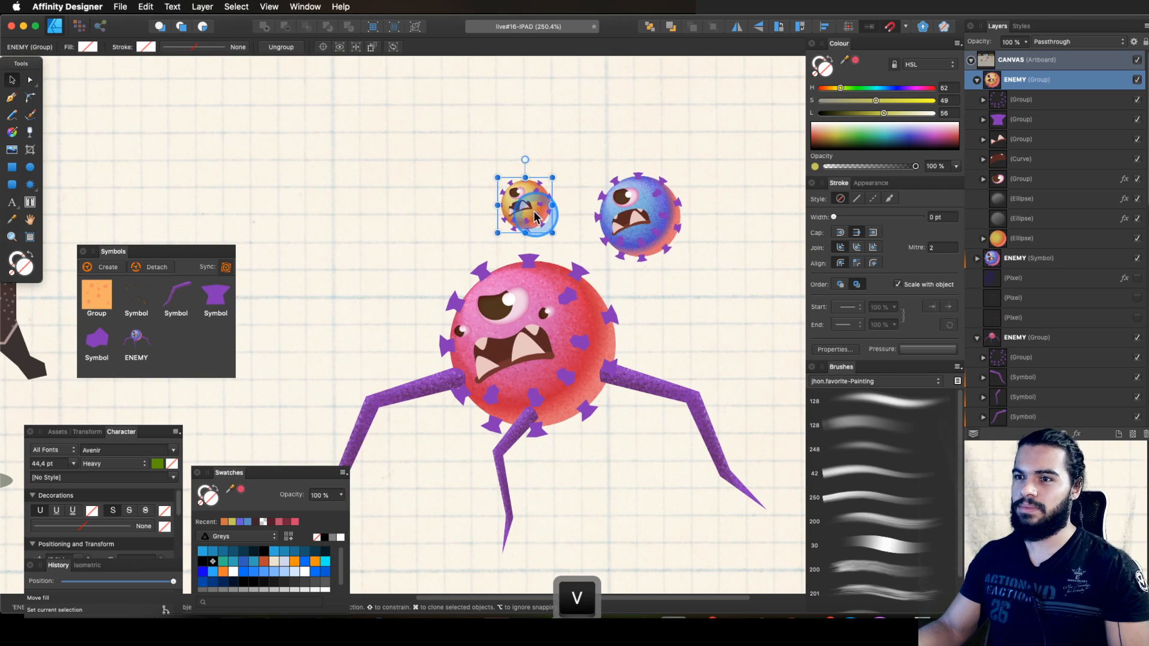
left_click_drag(533, 198, 452, 252)
left_click_drag(471, 208, 389, 277)
key("z")
left_click(390, 277)
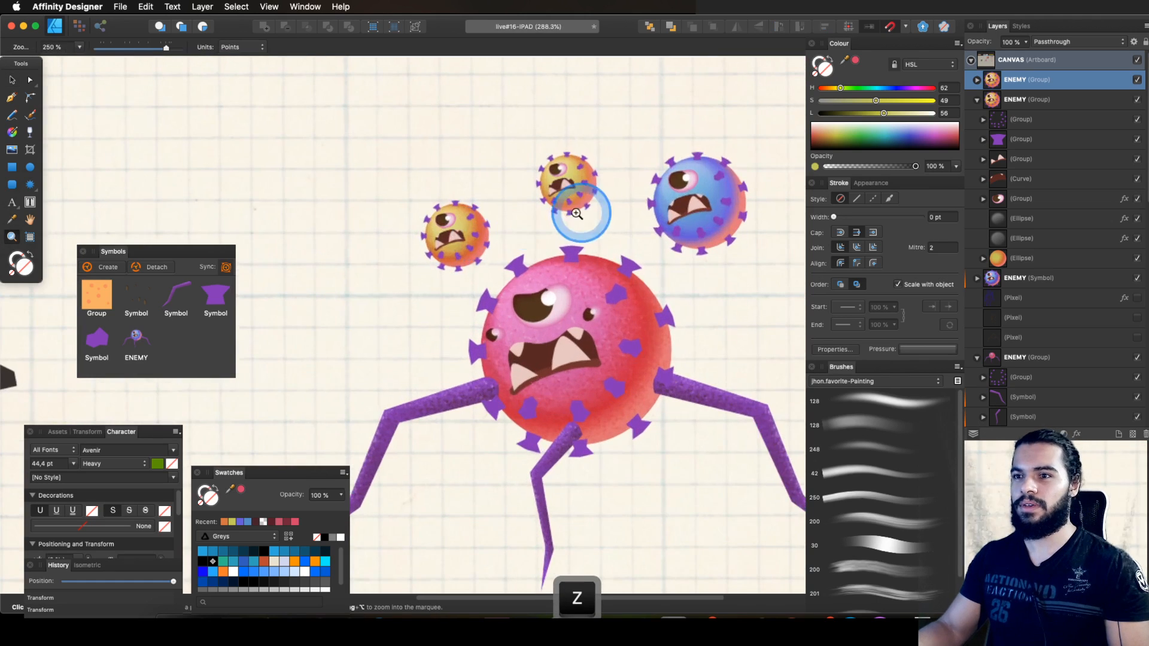
Step: Recolour the new copy's body gradient with a green outer stop of hue 151 and a cyan centre of hue 180, saturation 49, lightness 57
left_click(976, 80)
left_click(1023, 237)
key("z")
left_click_drag(420, 249, 464, 230)
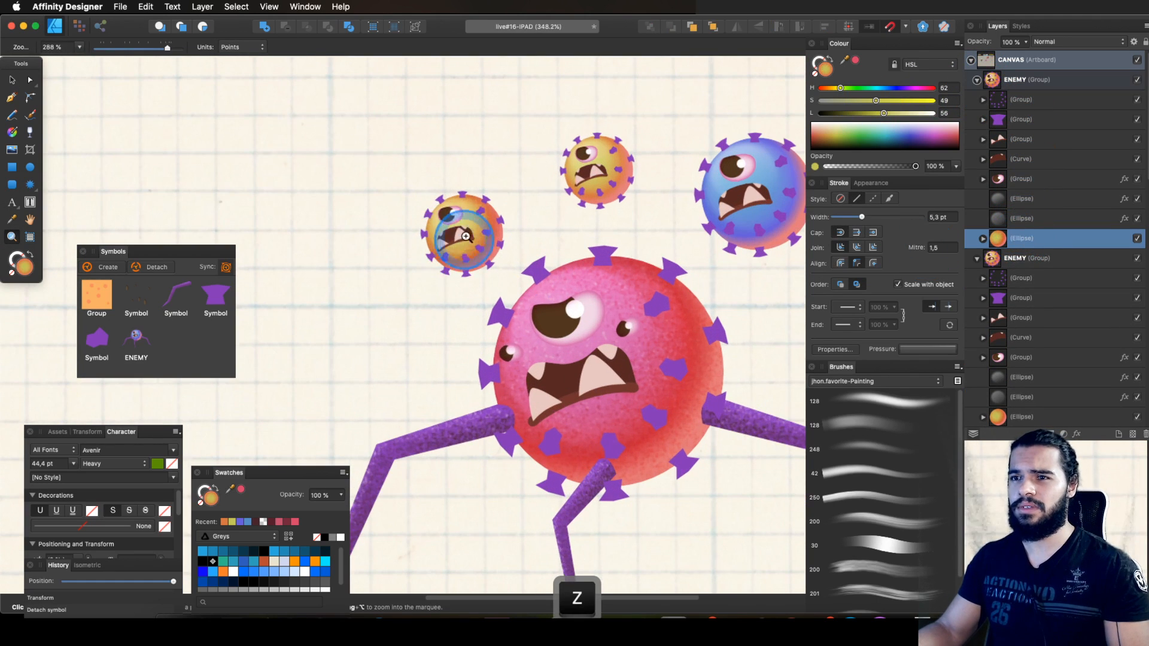
key("g")
left_click_drag(840, 88, 868, 88)
left_click(502, 262)
key("z")
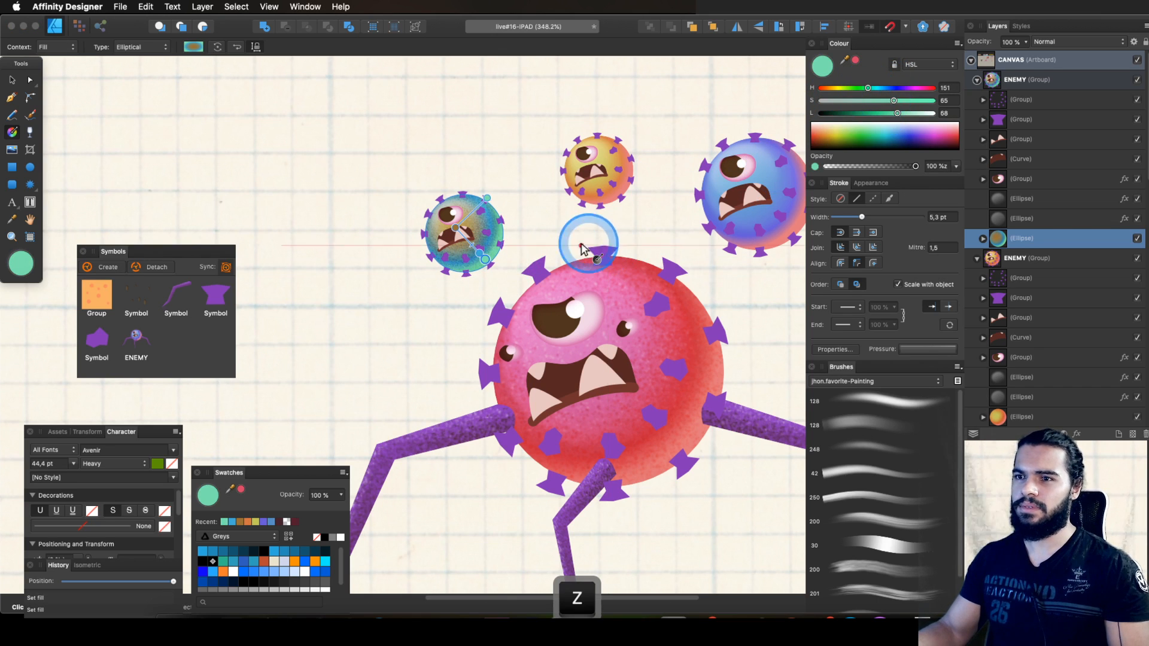
left_click(455, 228)
left_click(875, 88)
left_click_drag(866, 113, 884, 115)
left_click(13, 83)
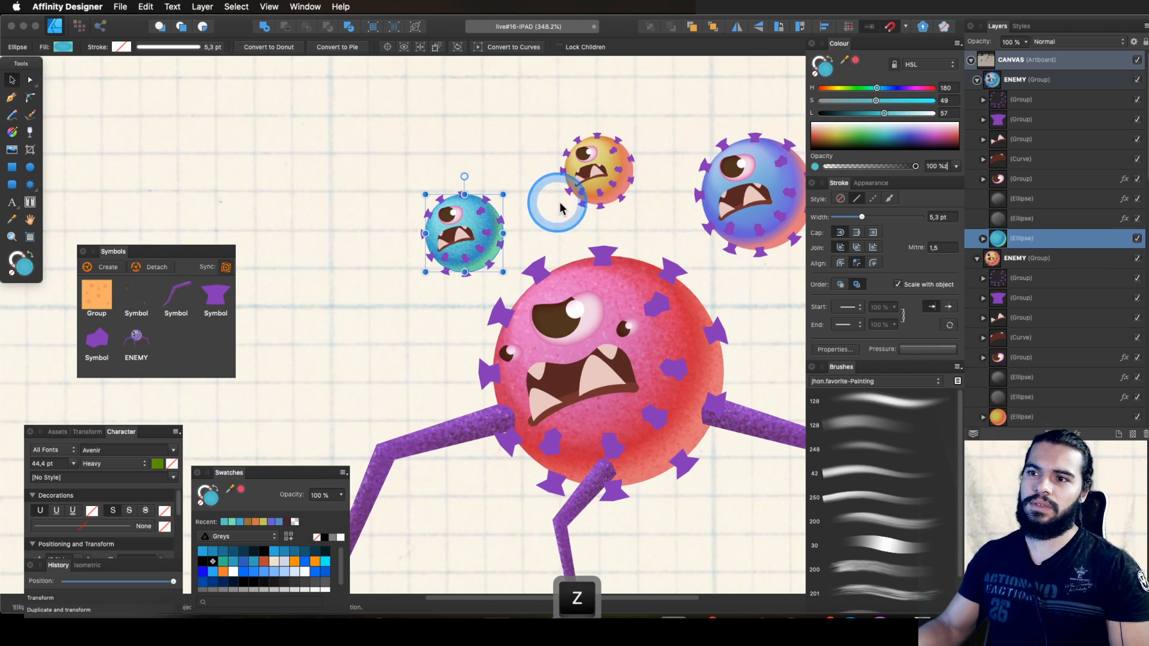
Step: Collapse the cyan and large ENEMY groups and make the BACKGROUND group visible
left_click_drag(558, 206, 333, 265)
key("z")
left_click_drag(608, 219, 357, 349)
key("space")
key("space")
left_click_drag(563, 262, 616, 279)
left_click(977, 82)
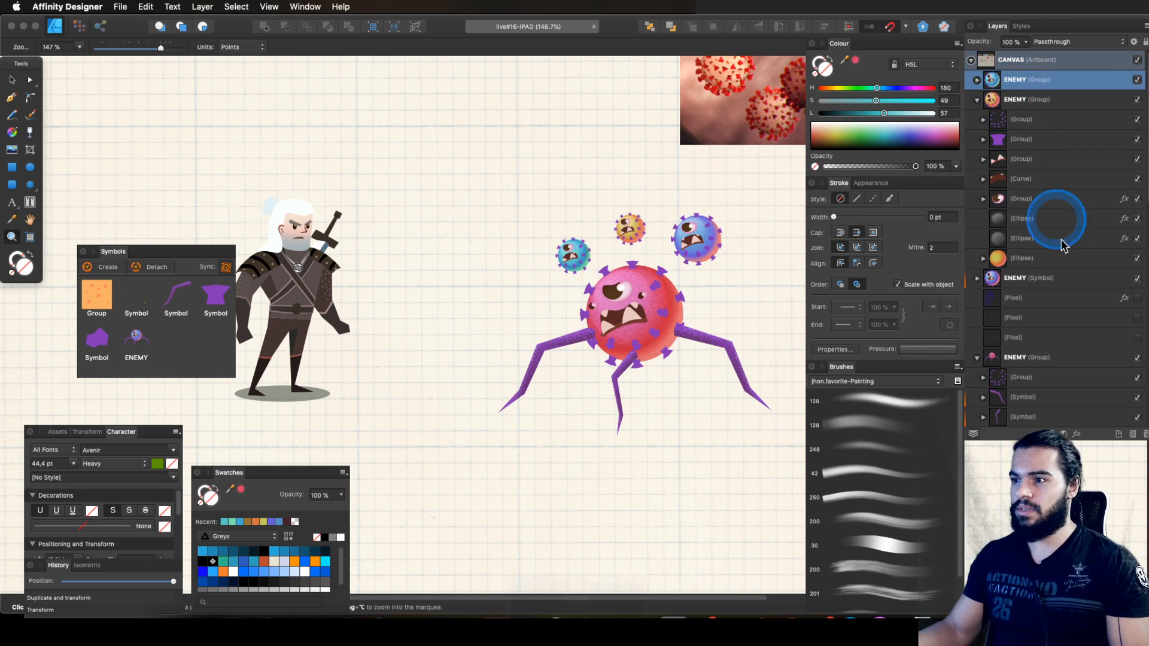
scroll(1131, 206, "down", 3)
left_click(978, 207)
left_click(977, 207)
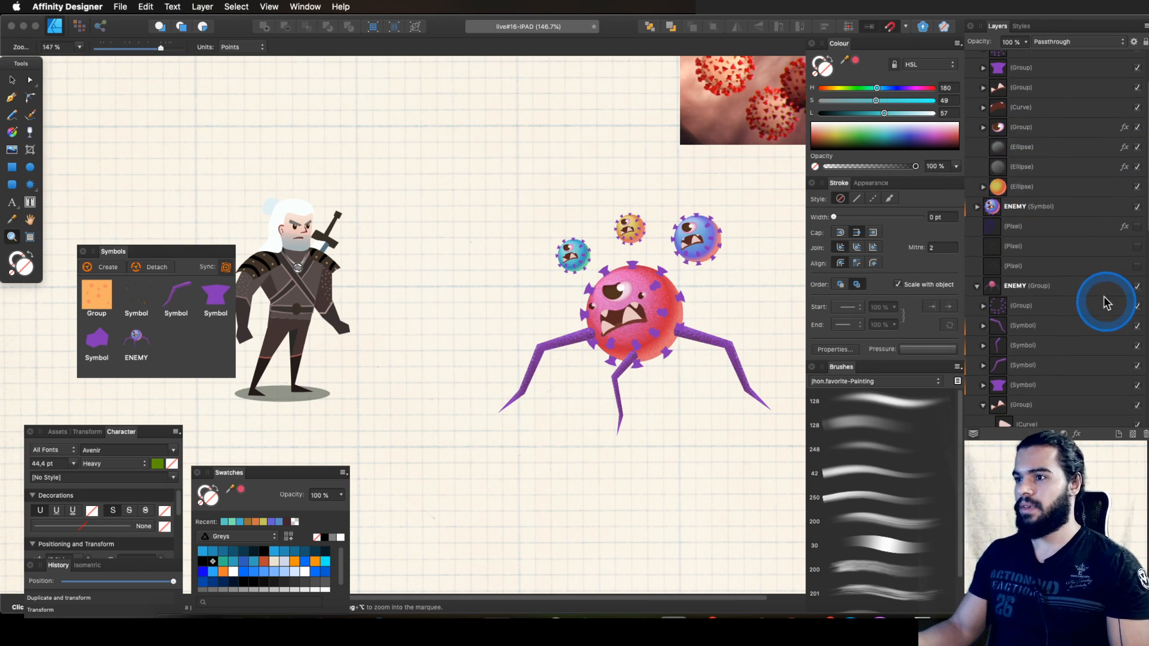
left_click(977, 285)
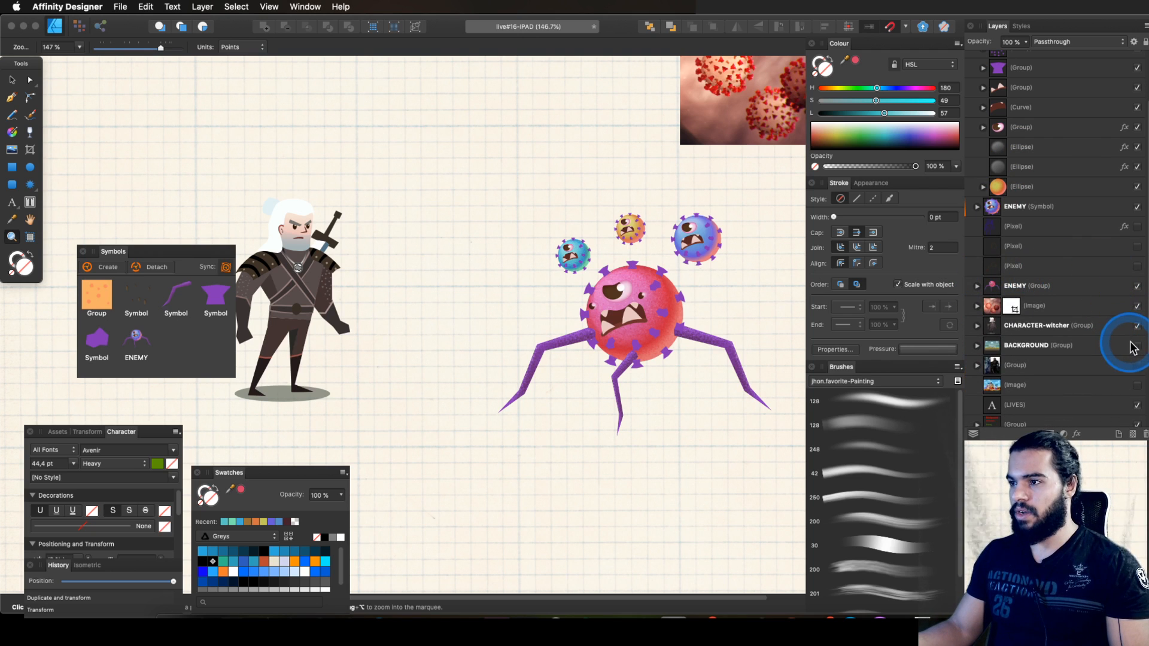
left_click(1138, 346)
Step: Enlarge the big pink monster and rearrange the small monsters above it
left_click_drag(688, 305, 657, 308)
key("space")
left_click_drag(657, 307, 636, 333)
key("v")
left_click(553, 237)
left_click(578, 323)
left_click_drag(697, 261, 756, 184)
left_click(562, 261)
double_click(561, 260)
left_click_drag(561, 260, 568, 195)
Step: Hide the virus reference photo
left_click(694, 140)
key("space")
left_click_drag(697, 140, 676, 207)
left_click(1136, 338)
Step: Arrange the monsters so the large one stands on the grass with the blue, yellow and cyan ones around its head
left_click_drag(607, 330, 499, 265)
key("z")
key("v")
left_click_drag(490, 350, 594, 261)
left_click_drag(494, 287, 489, 308)
left_click_drag(546, 251, 469, 310)
key("space")
left_click_drag(557, 304, 736, 318)
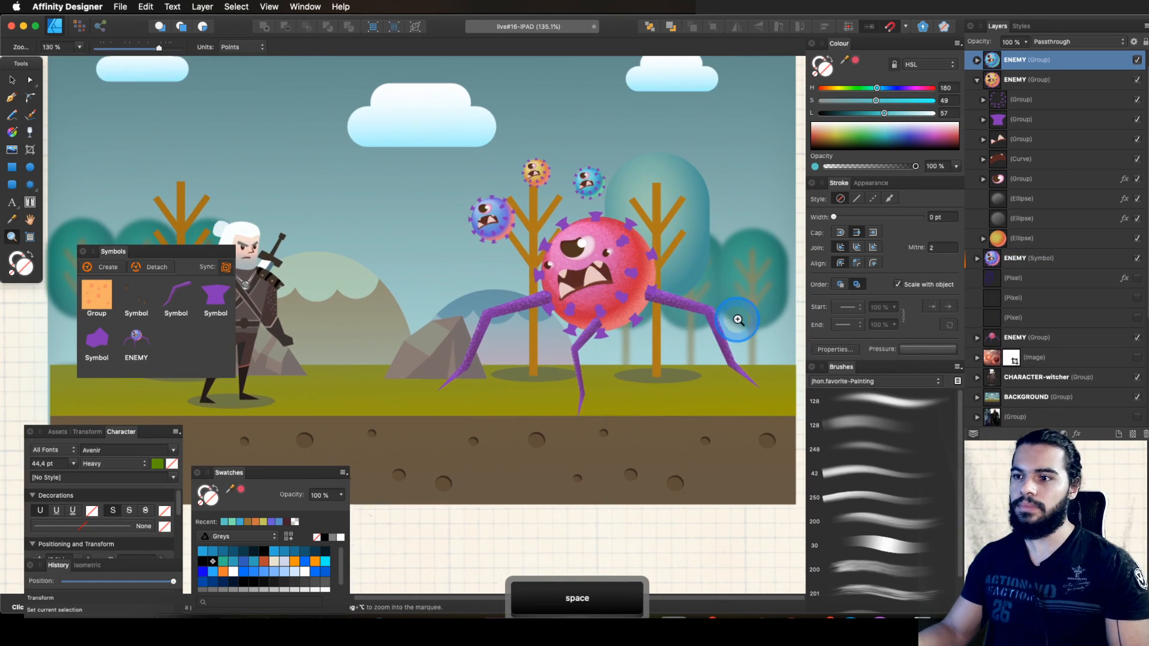
Step: Duplicate the ground shadow ellipse of the tree behind the monster and place the copy between the monster's legs
key("v")
left_click(707, 326)
double_click(713, 326)
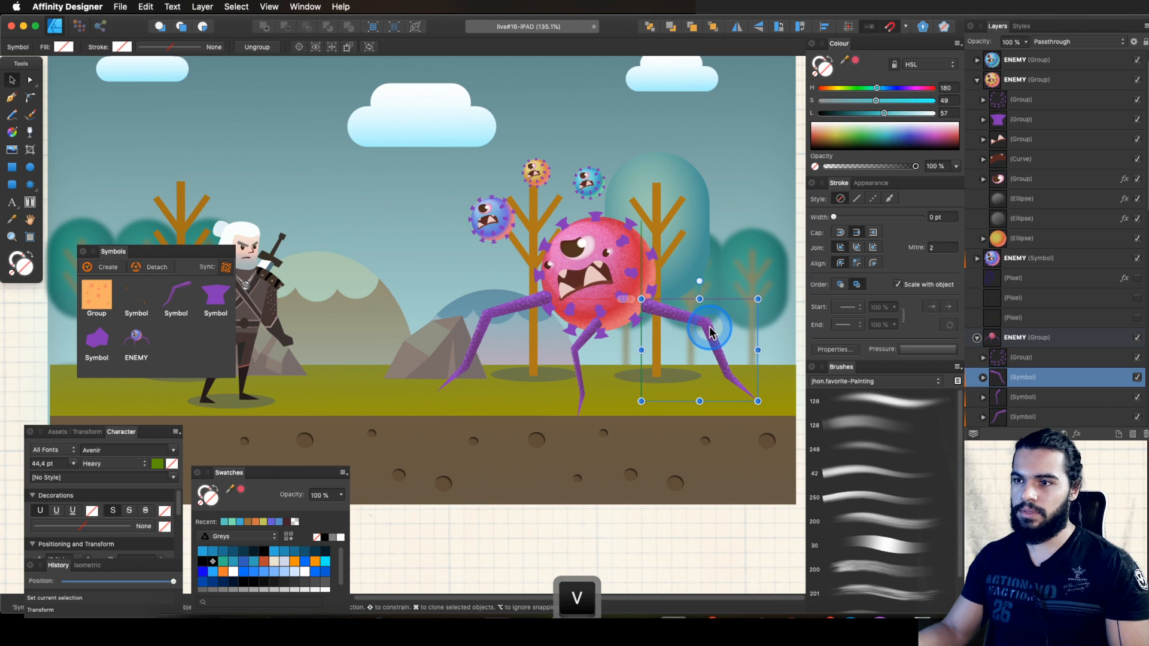
key("z")
key("space")
left_click_drag(617, 372, 644, 344)
key("v")
left_click(527, 361)
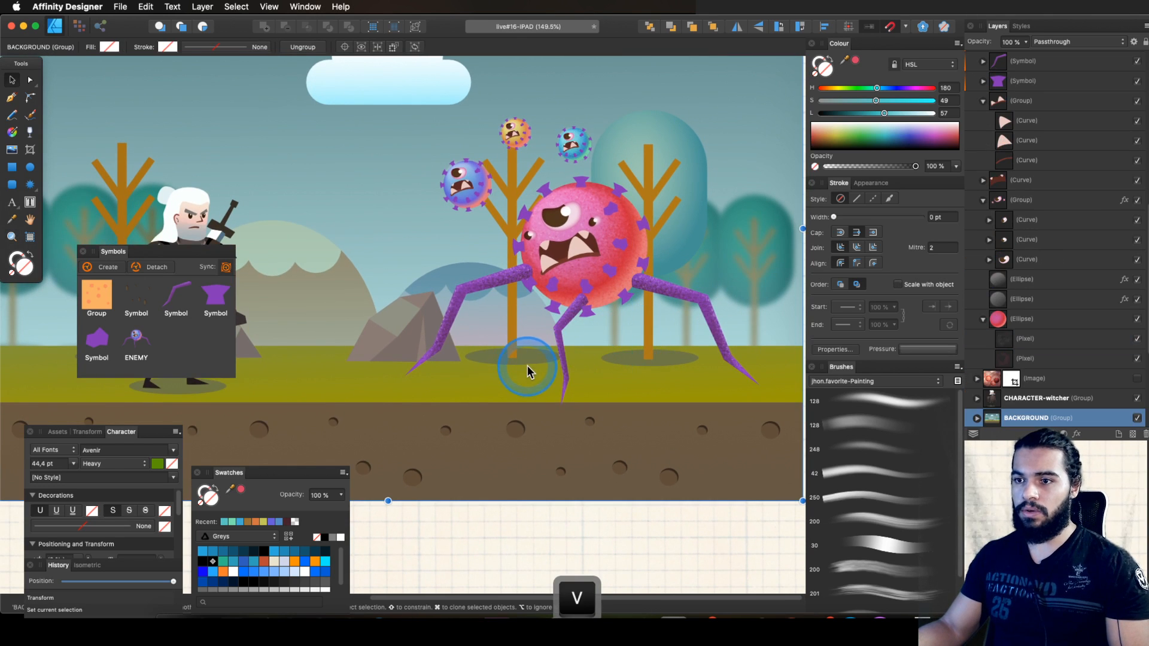
key("alt")
left_click(533, 358, "super")
key("z")
left_click_drag(541, 361, 430, 412)
key("v")
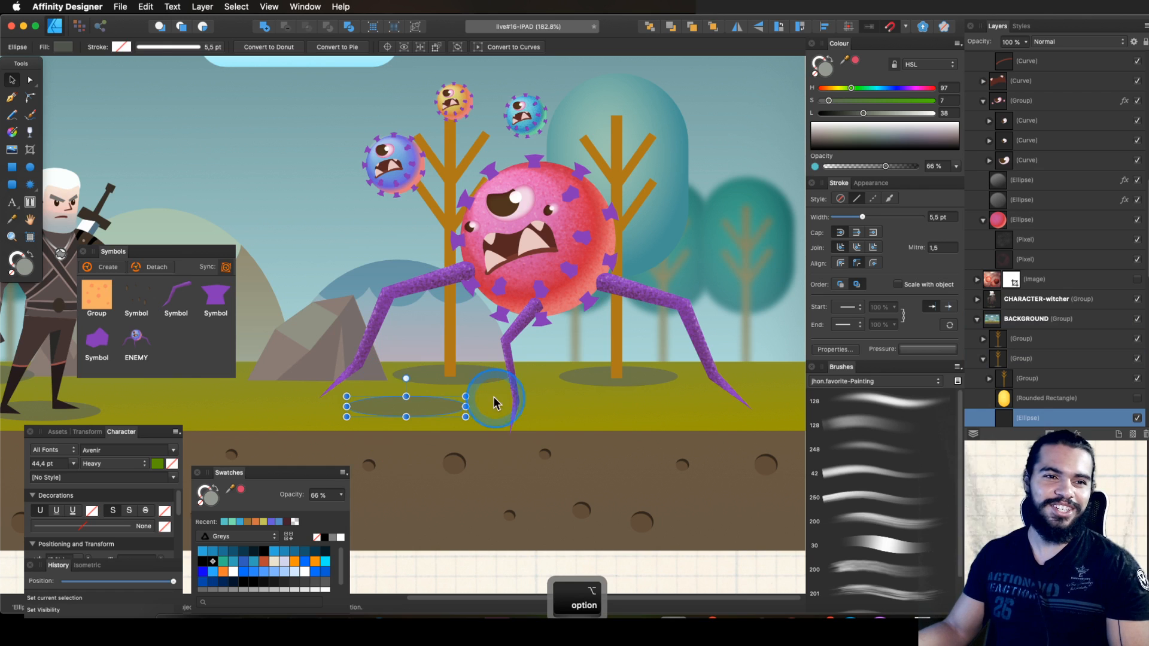
Step: Stretch the shadow copy horizontally so it spans the large monster's outer feet
key("z")
left_click_drag(500, 403, 348, 445)
key("v")
key("z")
left_click_drag(347, 446, 539, 416)
key("v")
left_click_drag(456, 435, 693, 439)
left_click_drag(599, 420, 652, 426)
key("v")
key("z")
key("v")
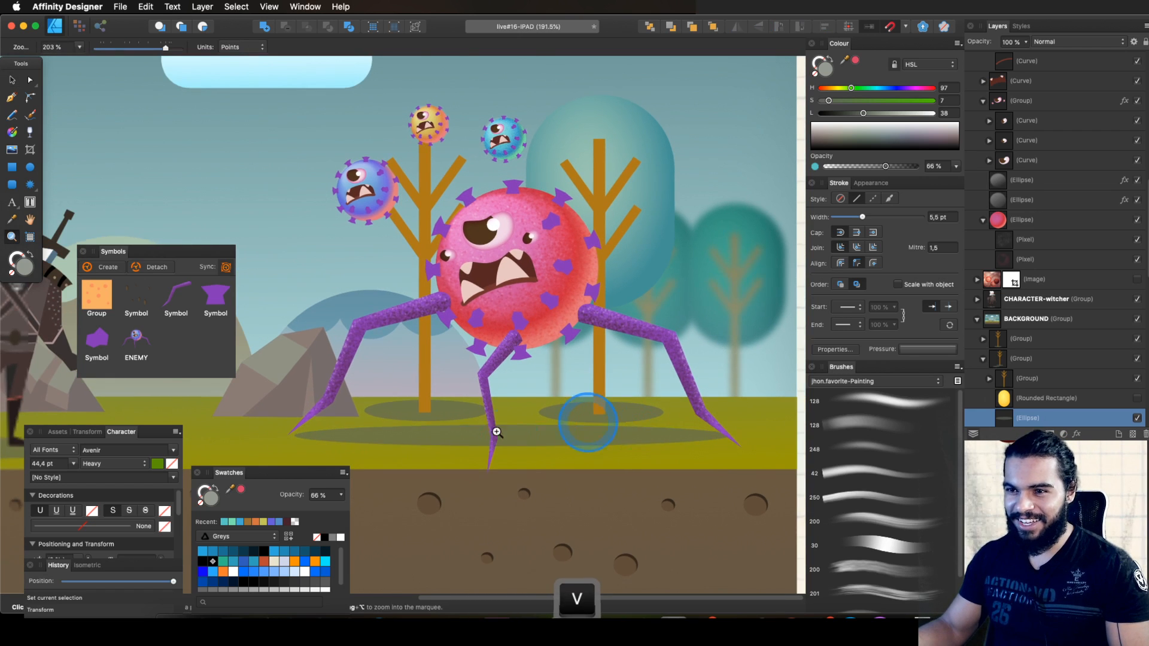
Step: Increase the height of the large monster's ground shadow toward the lower edge of the grass
left_click_drag(512, 447, 514, 459)
key("z")
left_click_drag(634, 444, 559, 453)
key("space")
left_click_drag(559, 452, 704, 420)
key("v")
key("z")
key("v")
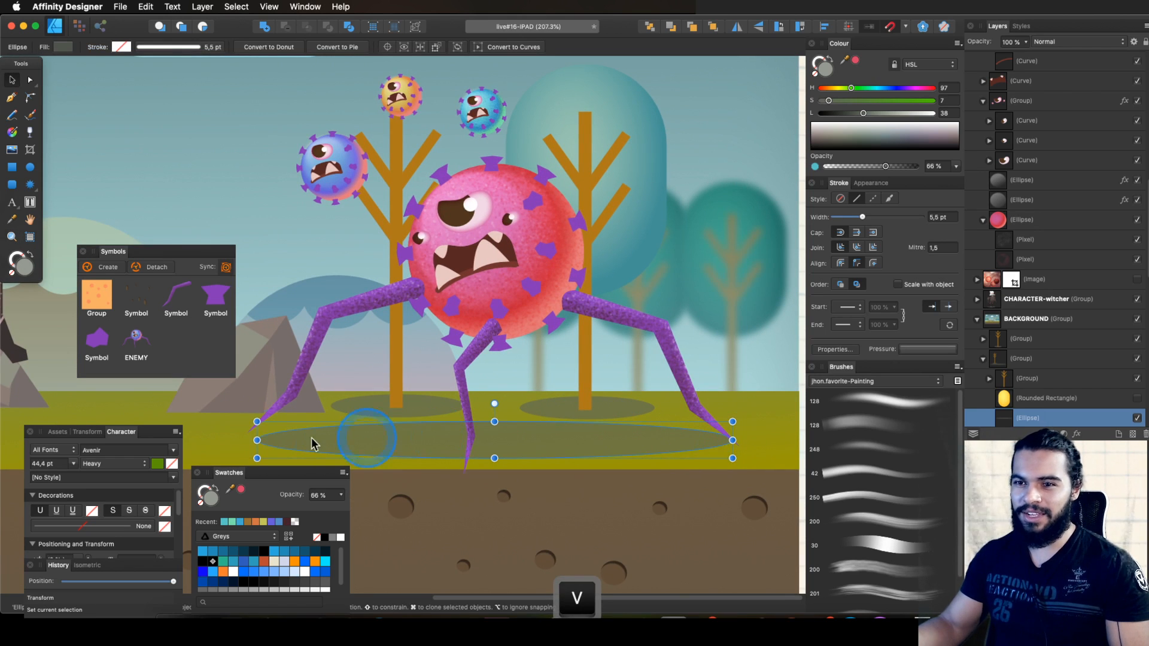
Step: Shift the large monster's left leg slightly down and to the right so its foot meets the shadow
left_click(354, 308)
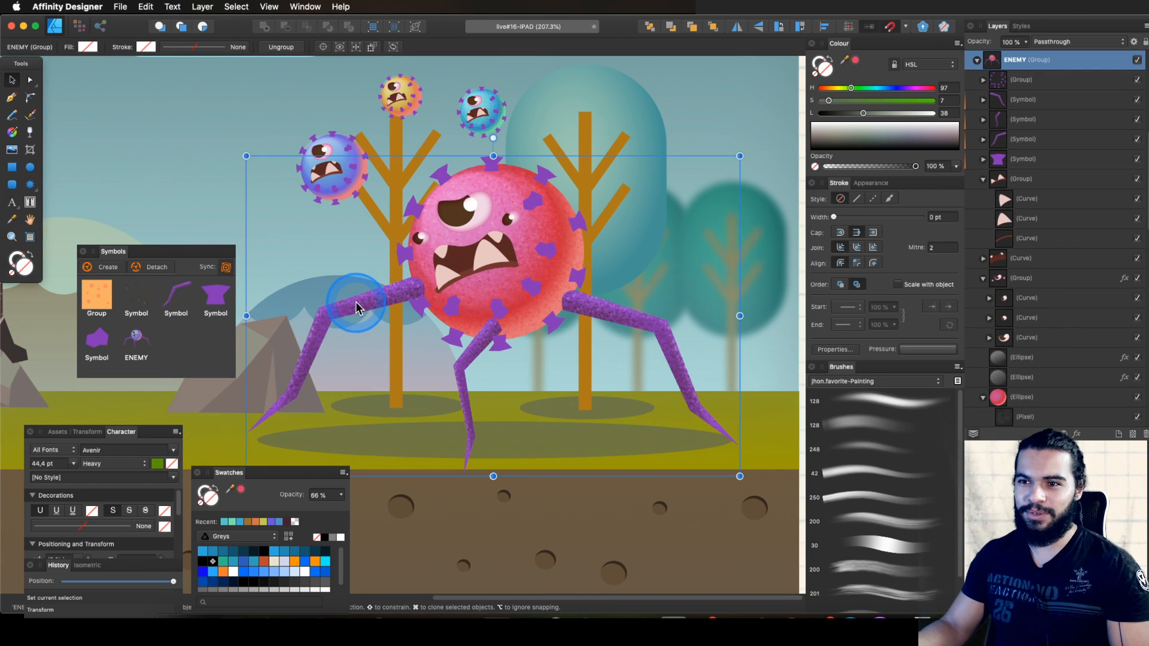
double_click(356, 304)
left_click_drag(357, 305, 366, 318)
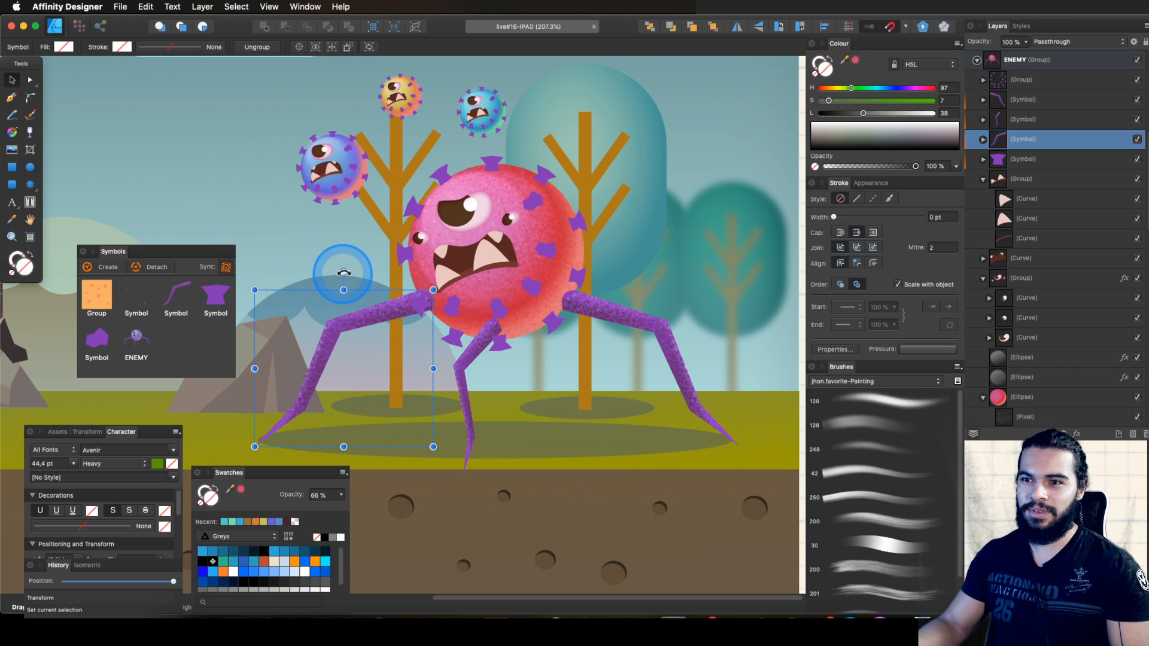
key("z")
key("v")
key("z")
left_click_drag(543, 334, 477, 312)
key("v")
key("z")
key("space")
left_click_drag(576, 407, 493, 351)
key("z")
key("v")
Step: Slightly rotate the large monster's middle leg
left_click(479, 383)
left_click_drag(458, 279, 462, 285)
key("z")
left_click_drag(479, 432, 630, 297)
key("space")
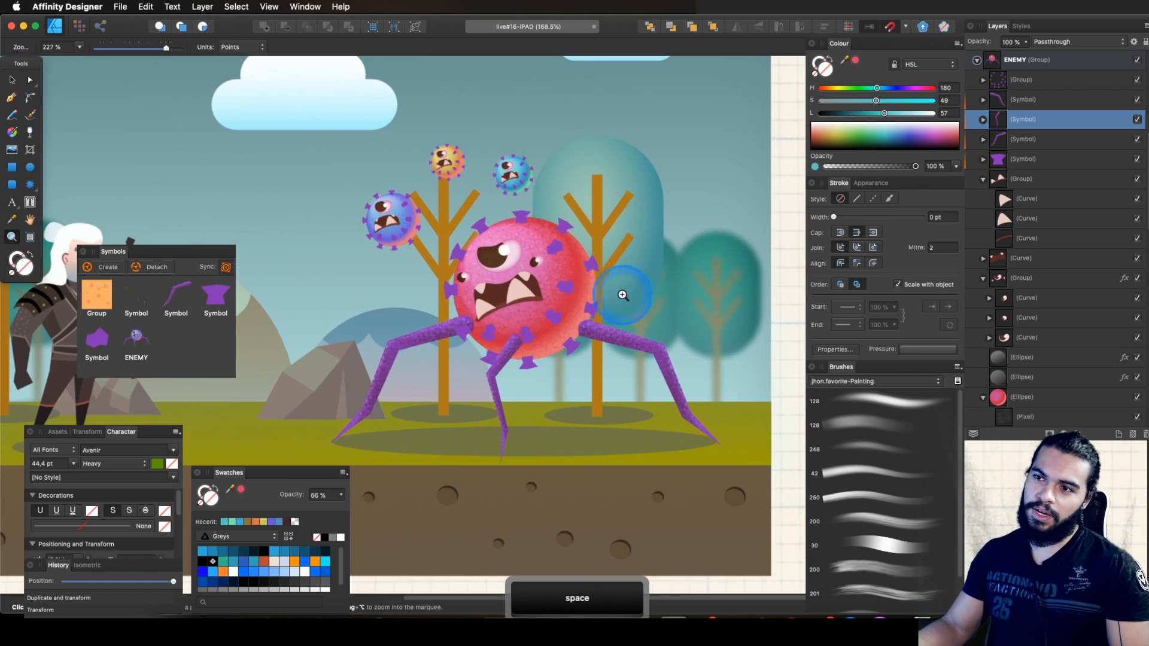
left_click_drag(550, 309, 682, 383)
Step: Darken the ground shadow under the large monster to lightness 24
key("v")
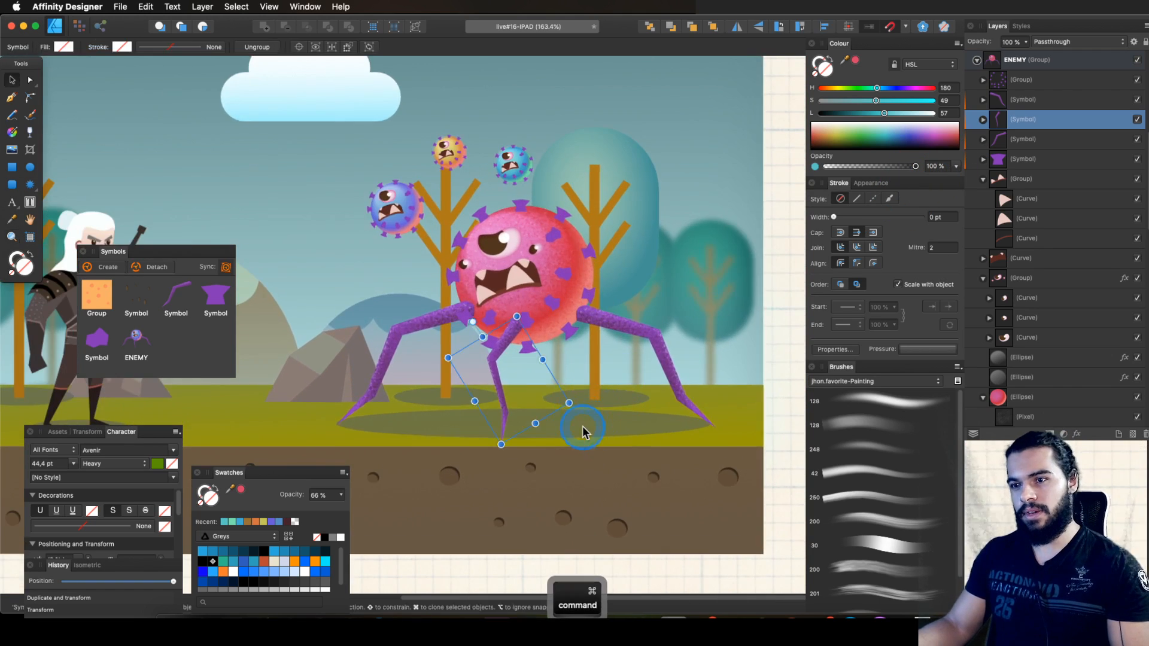
left_click(582, 427, "super")
left_click(858, 123)
key("super+z")
left_click_drag(863, 113, 849, 114)
Step: Hide the interface panels and move the foliage tree behind the large monster toward the right edge of the scene
key("z")
left_click_drag(575, 288, 353, 338)
left_click_drag(506, 282, 569, 290)
key("Tab")
left_click_drag(487, 295, 575, 301)
left_click_drag(575, 301, 619, 328)
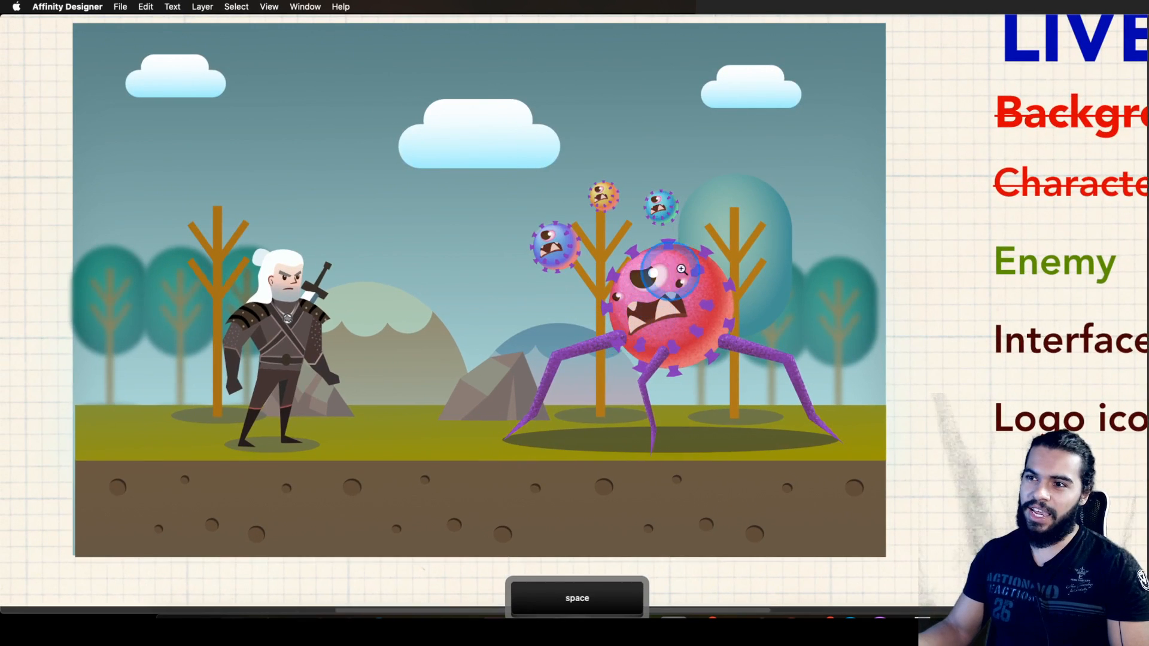
left_click_drag(723, 235, 714, 237)
left_click_drag(713, 237, 746, 237)
Step: Move the bare tree behind the small monsters left, between the swordsman and the enemies
key("v")
left_click(532, 238)
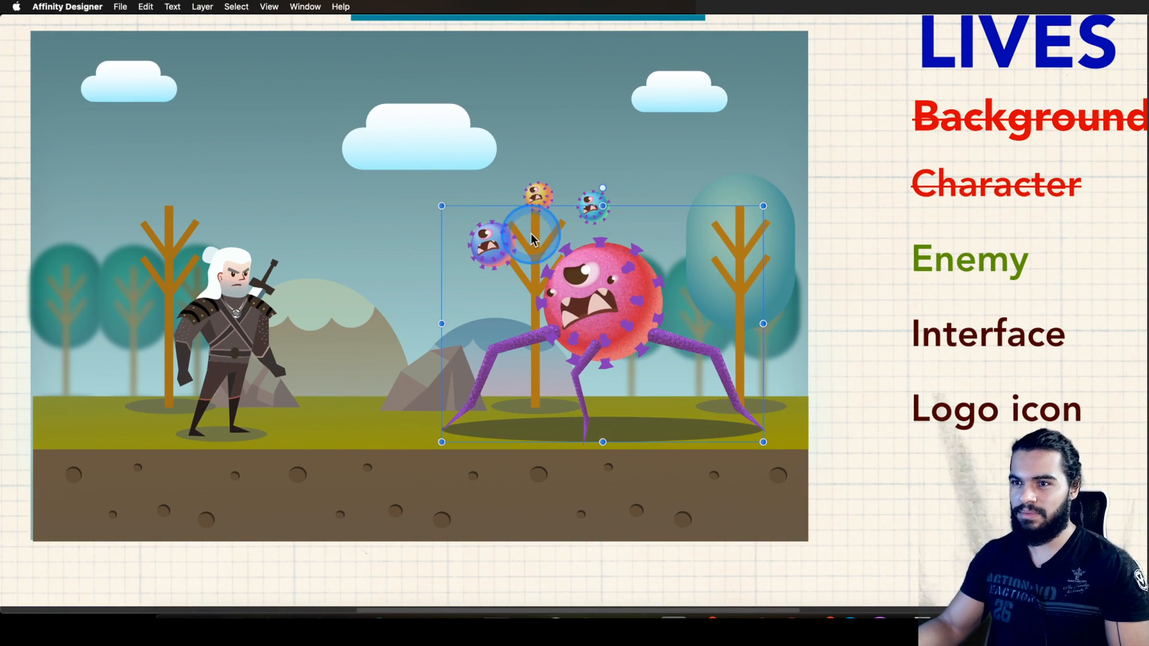
left_click_drag(534, 251, 355, 250)
left_click(646, 314)
Step: Check the whole scene composition without the interface panels, restore the panels and save the document
key("z")
left_click_drag(648, 315, 664, 313)
key("space")
left_click_drag(605, 302, 685, 298)
key("Tab")
key("Tab")
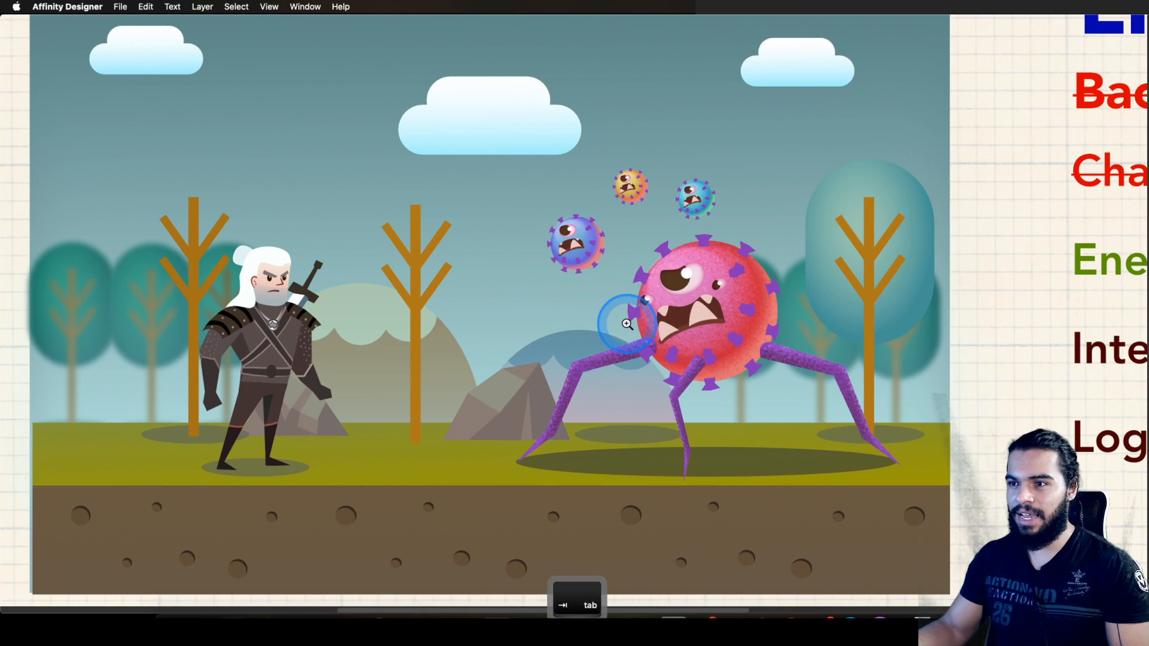
left_click_drag(367, 313, 369, 361)
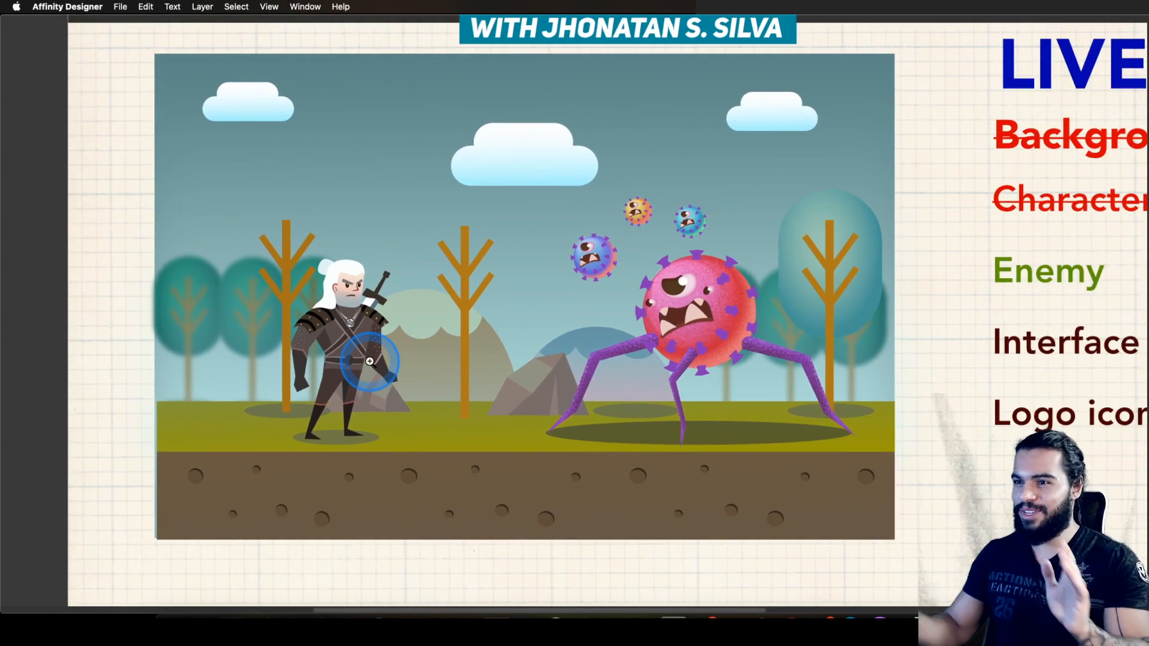
left_click_drag(660, 242, 639, 341)
key("Tab")
key("super+s")
Step: Delete the leftover tree shadow from the grass behind the large monster
key("space")
key("v")
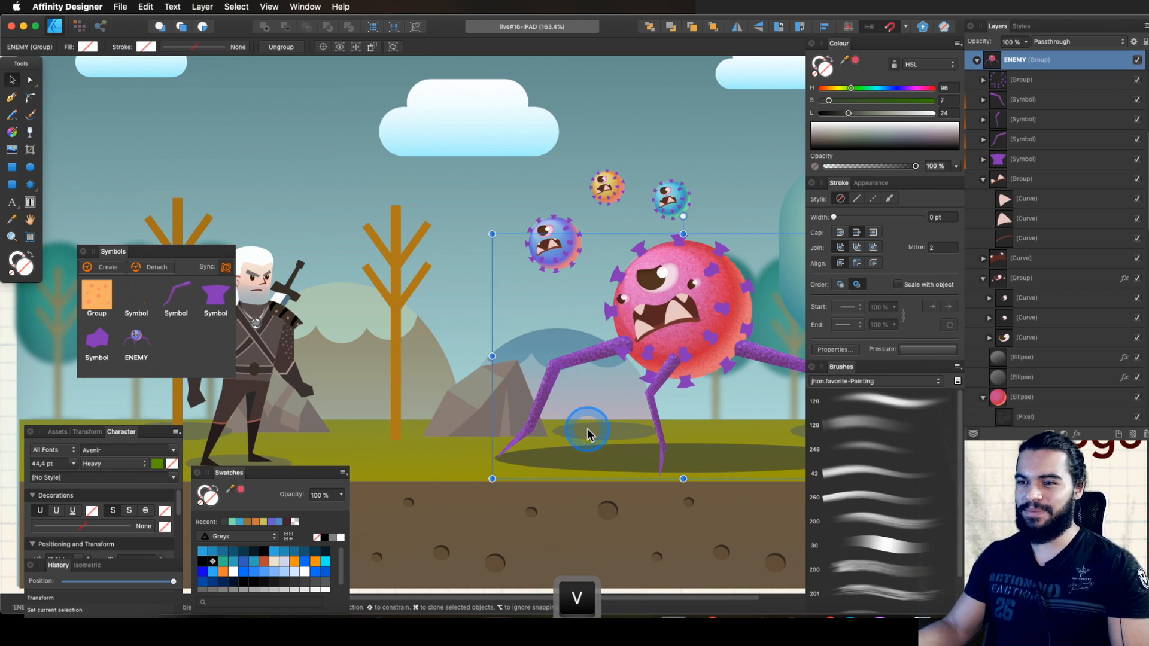
left_click(598, 436)
key("alt")
left_click(603, 433, "super")
key("q")
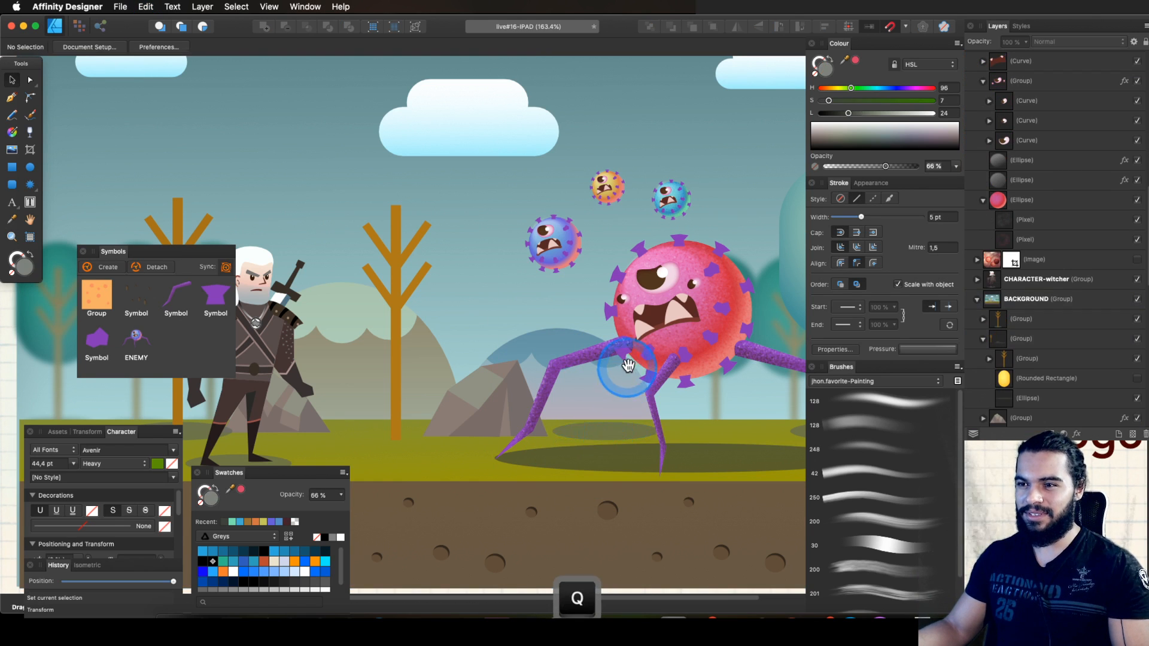
key("space")
left_click_drag(625, 373, 531, 369)
Step: Add a Colour Overlay effect at 33% opacity to the large monster's ENEMY group
key("v")
left_click(604, 335)
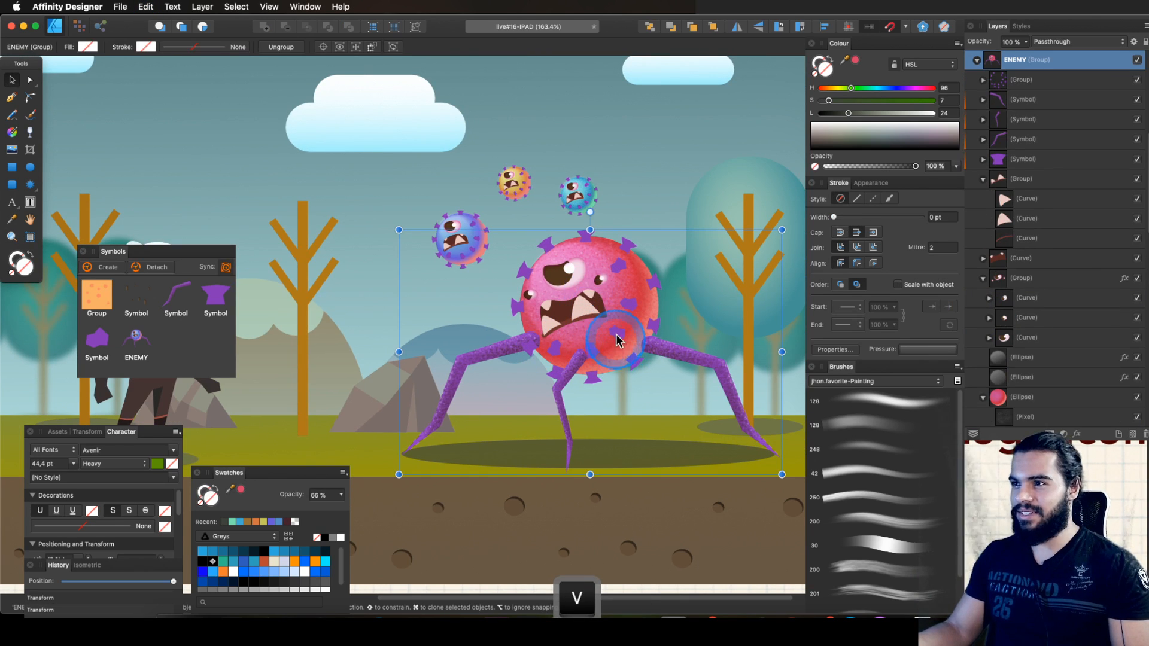
key("z")
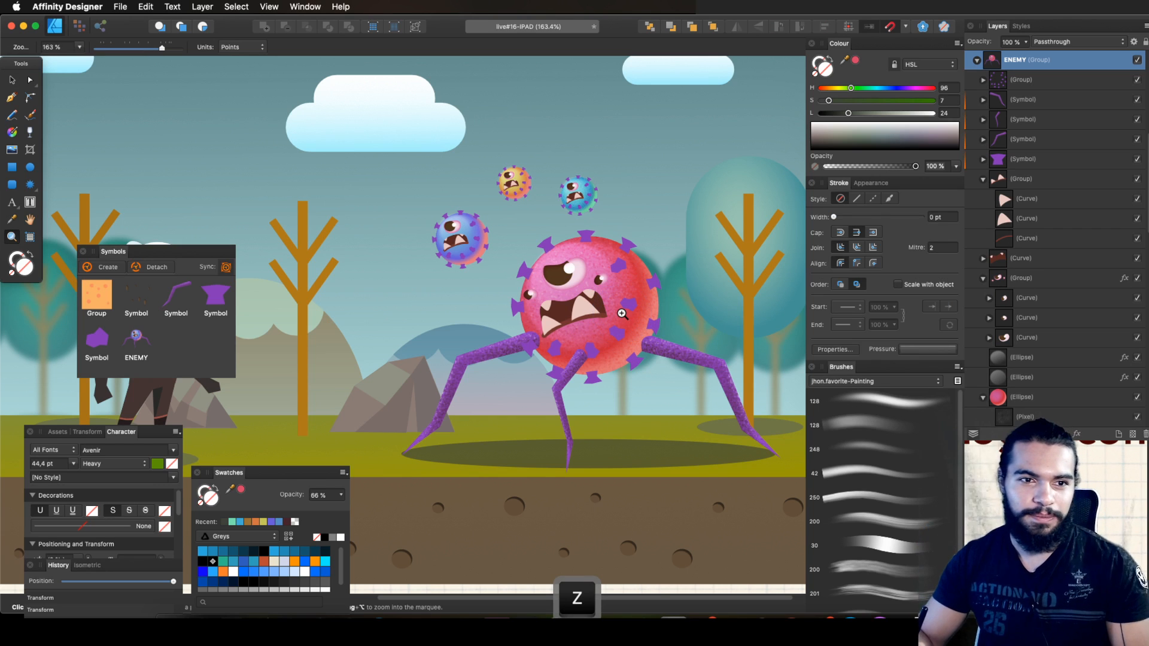
left_click_drag(567, 310, 495, 359)
key("space")
left_click_drag(591, 340, 630, 369)
left_click(976, 60)
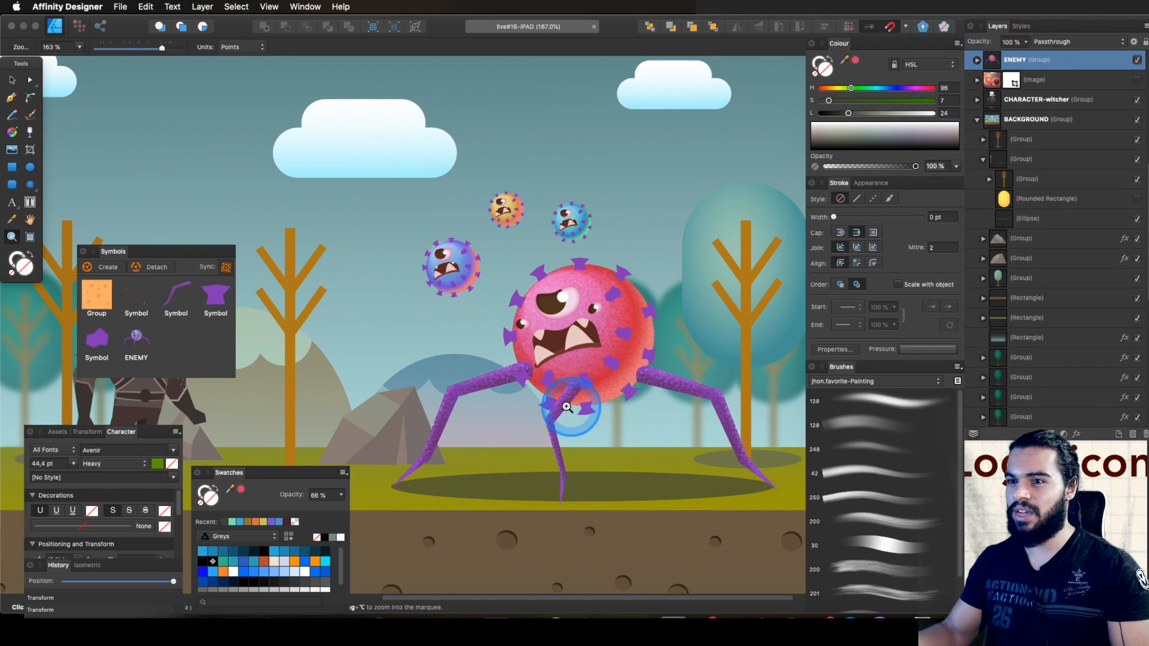
left_click_drag(575, 398, 593, 397)
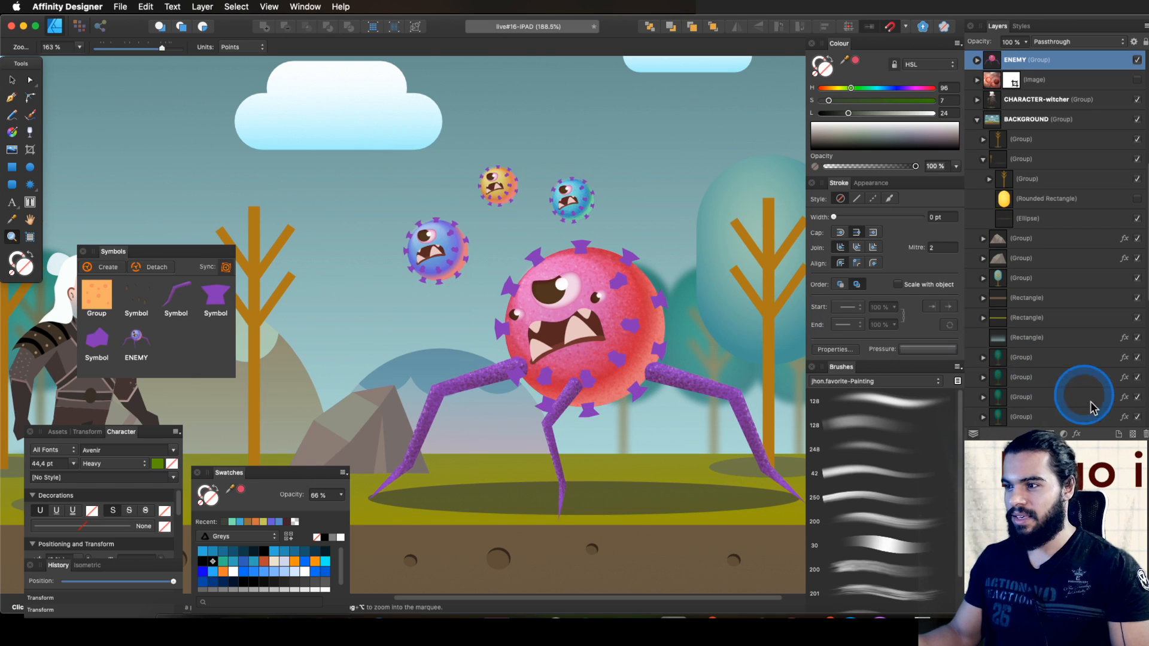
left_click(1078, 434)
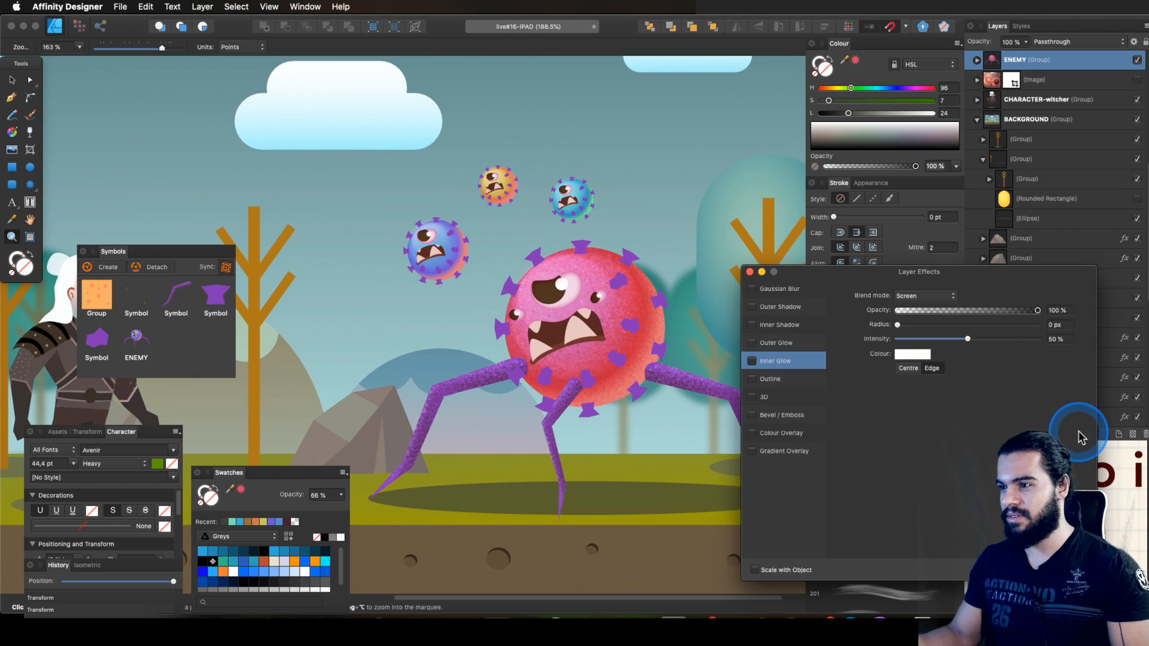
left_click(762, 432)
left_click(913, 325)
key("Escape")
left_click_drag(982, 310, 937, 304)
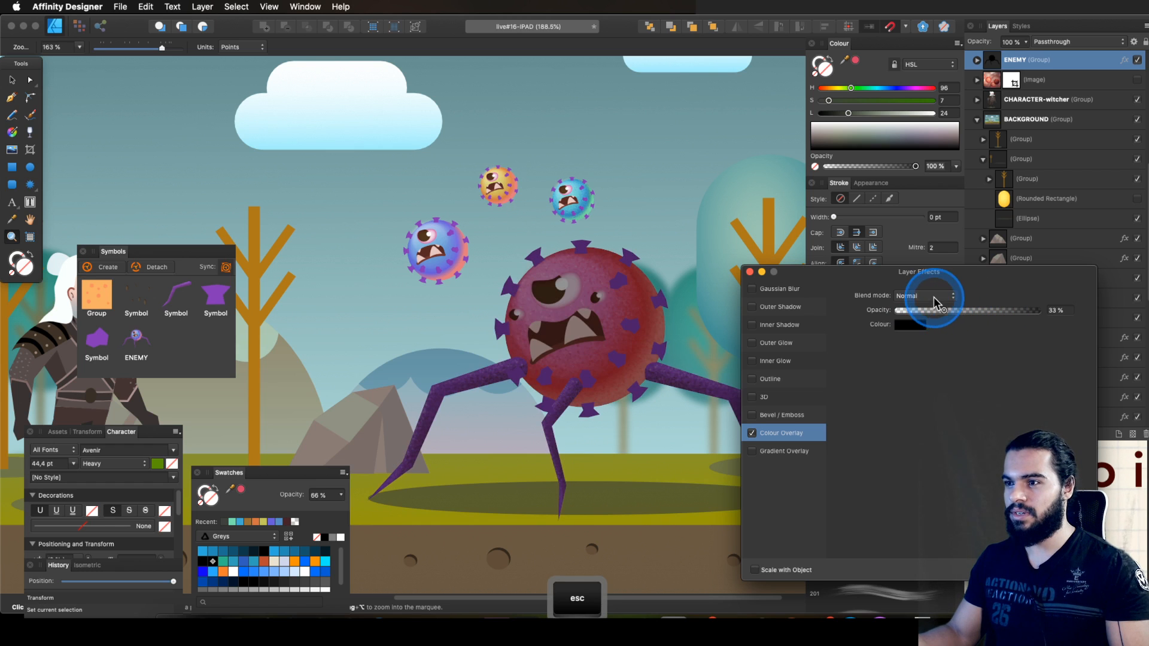
Step: Give the overlay the teal colour sampled from the sky, with Hue blend mode and 10% opacity
left_click(911, 324)
left_click_drag(1005, 347, 719, 118)
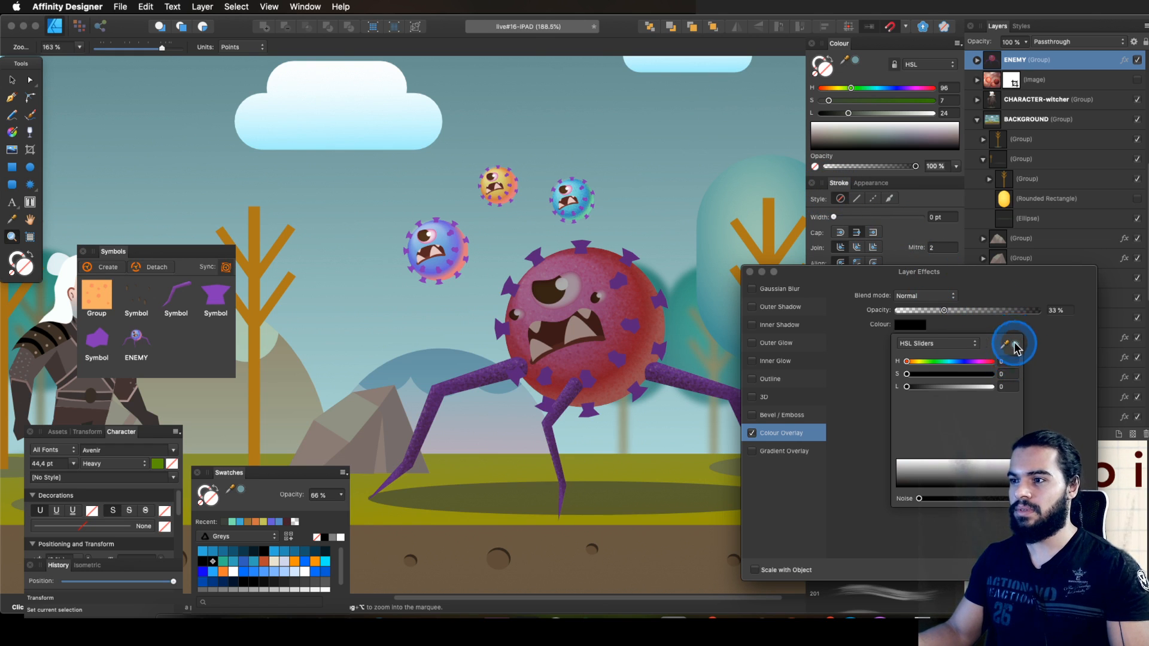
left_click(929, 295)
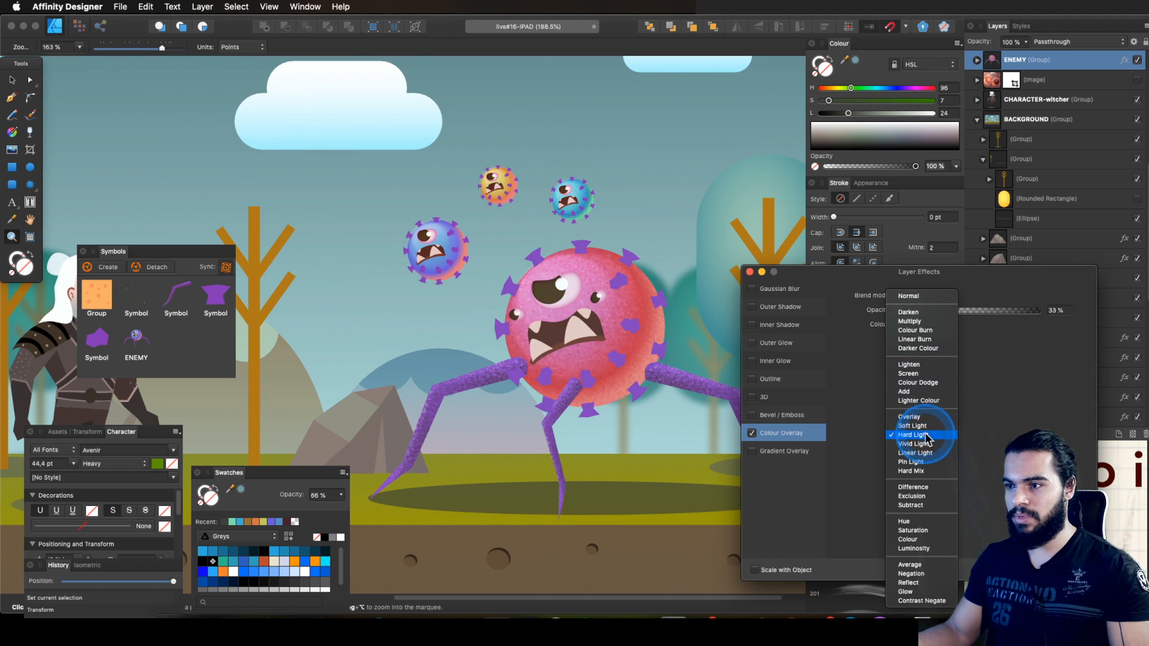
left_click(919, 522)
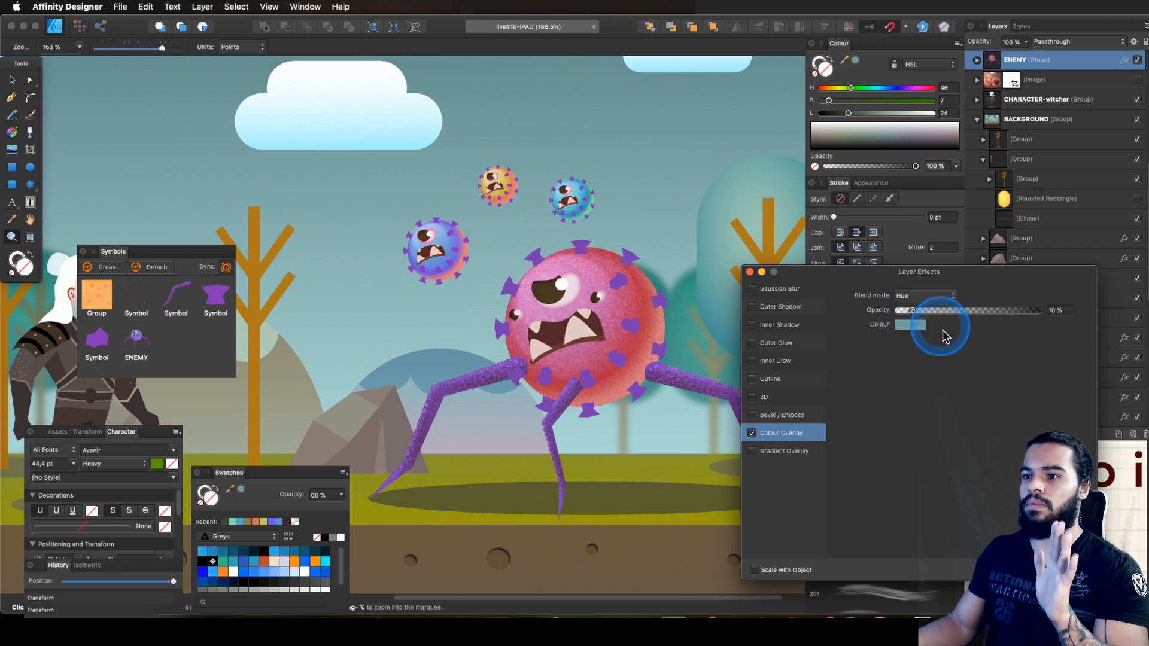
Step: Hide the interface panels and examine the whole scene, comparing the white-haired character with the monsters
key("z")
left_click_drag(576, 319, 585, 359)
key("Tab")
key("space")
key("v")
key("z")
key("space")
left_click_drag(484, 346, 363, 378)
key("z")
key("space")
left_click_drag(491, 377, 441, 374)
left_click_drag(822, 336, 777, 364)
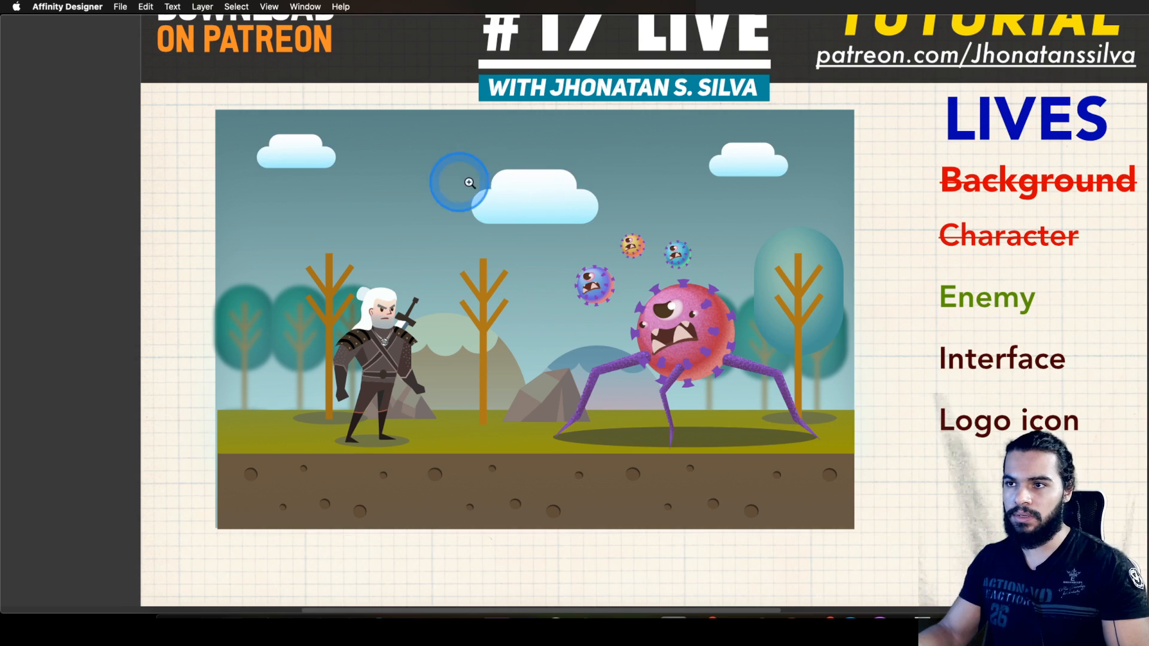
left_click_drag(460, 182, 704, 126)
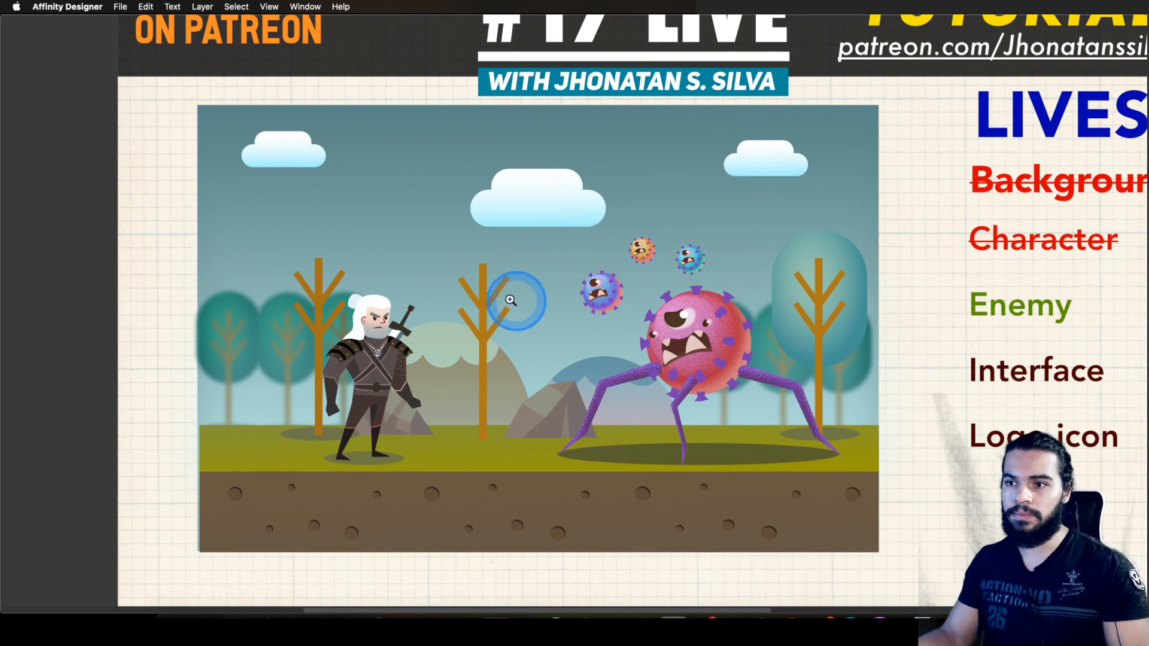
left_click(500, 333)
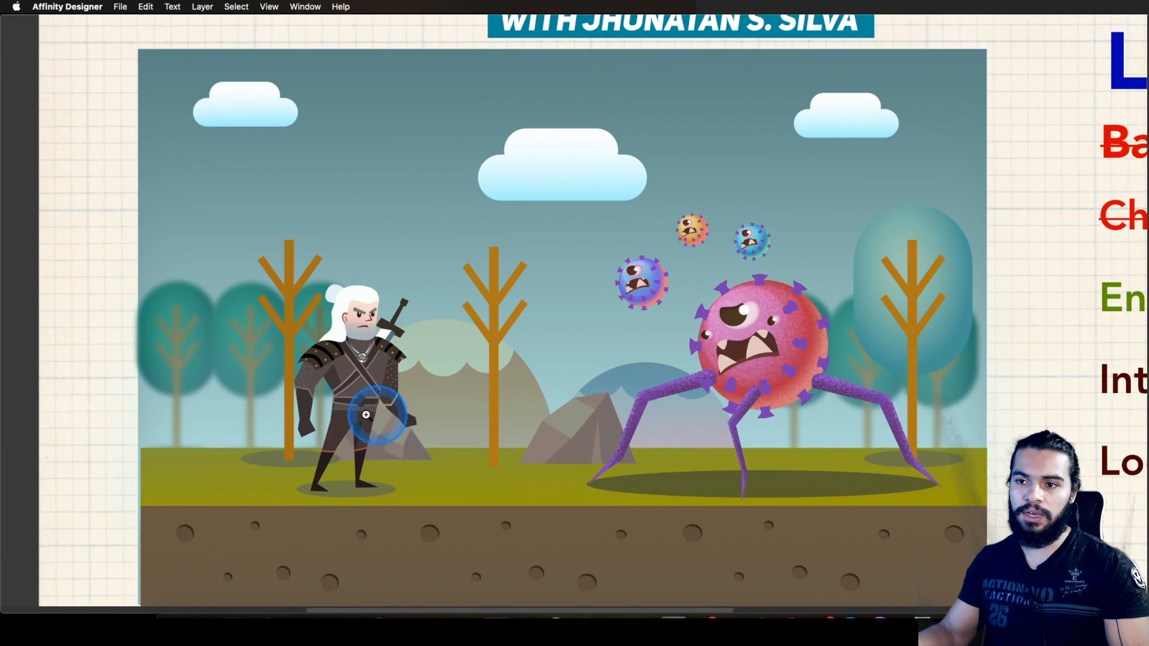
left_click(390, 412)
key("space")
left_click_drag(361, 346, 406, 329)
left_click(398, 289)
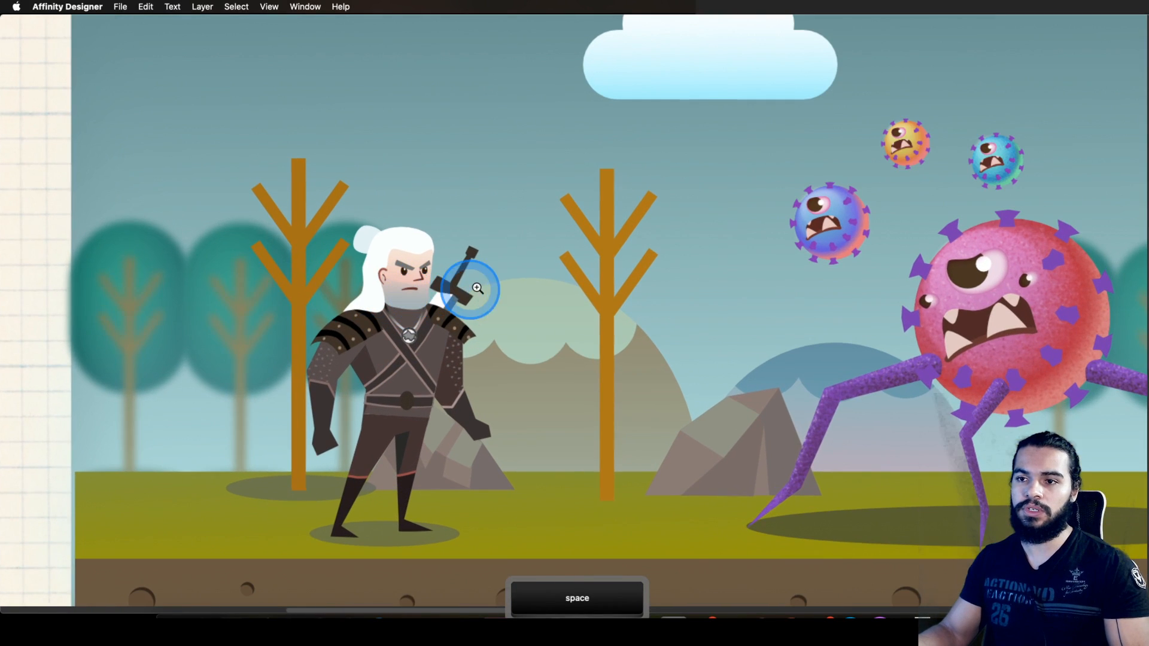
Step: Restore the interface panels and select the whole SWORD group on the character's back
key("v")
left_click(469, 278)
double_click(456, 289)
key("Tab")
key("s")
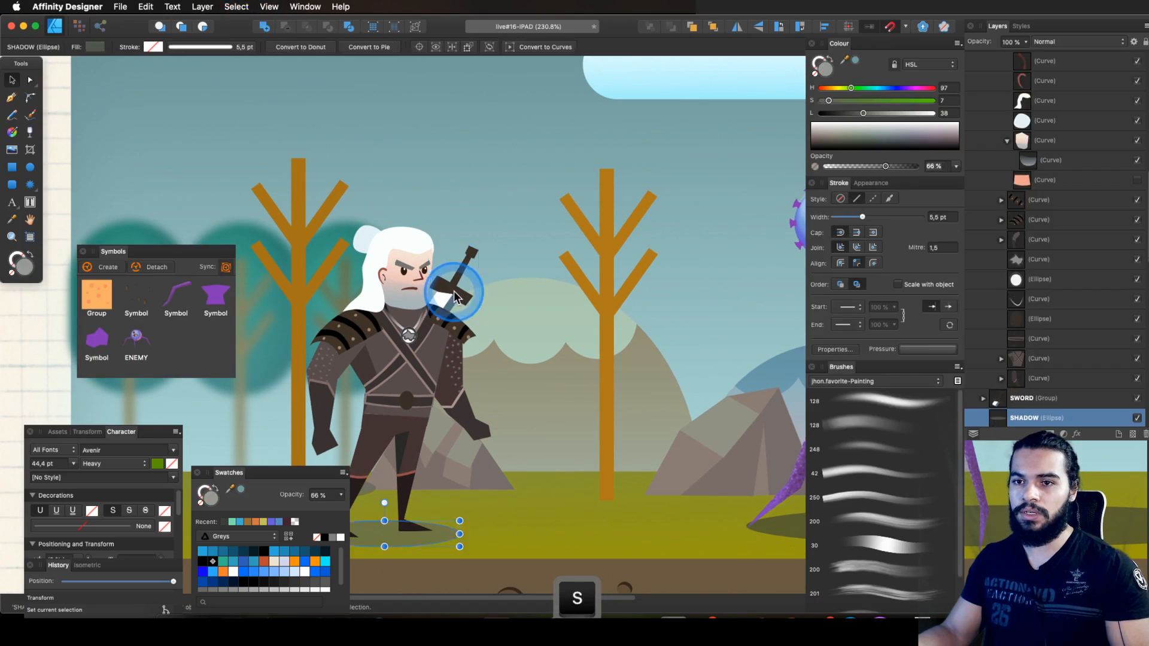
left_click(454, 293)
double_click(452, 292)
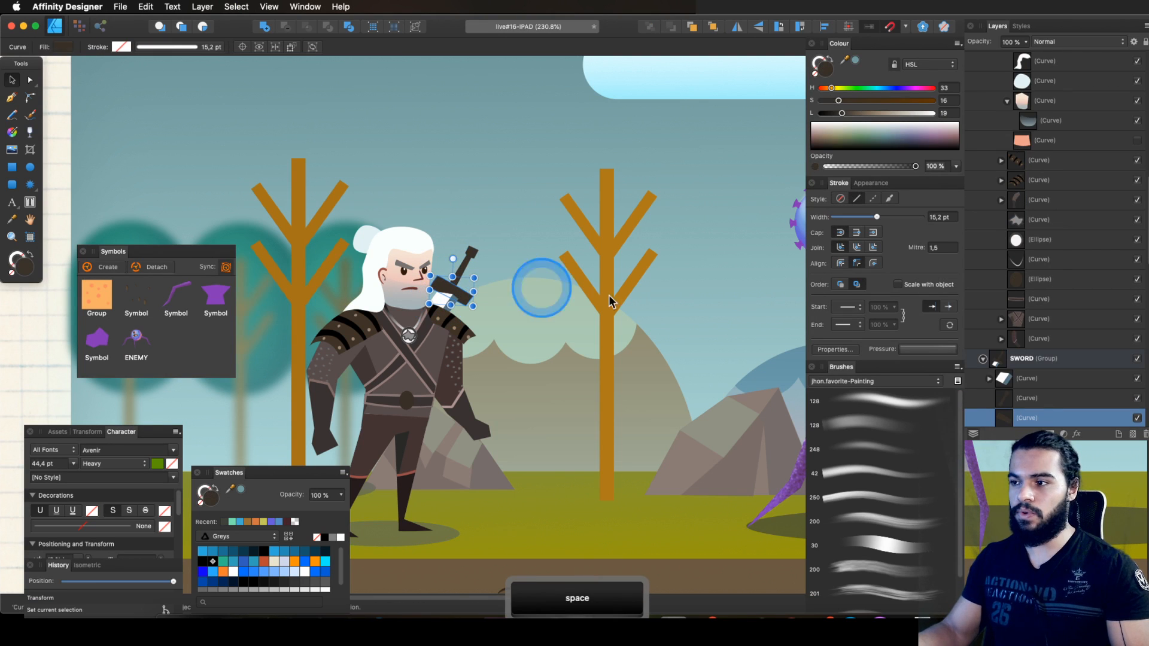
left_click(1030, 359)
scroll(510, 328, "down", 3)
scroll(511, 329, "left", 3)
Step: Move the sword to the character's hand beside the hip, rotate its blade towards the monster and stack the group above CHARACTER-witcher
key("z")
key("v")
key("super+z")
key("super+z")
left_click_drag(404, 518, 406, 400)
left_click_drag(405, 345, 342, 429)
left_click_drag(412, 395, 382, 391)
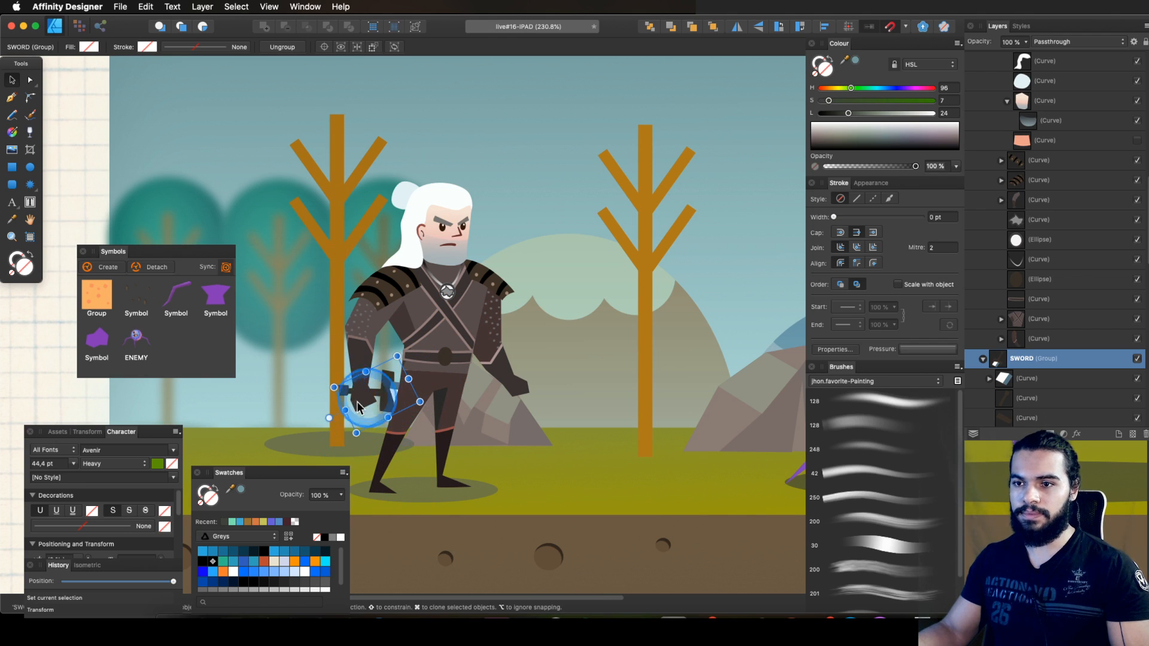
left_click_drag(329, 418, 342, 435)
mouse_move(982, 366)
left_mouse_down()
mouse_move(1005, 46)
mouse_move(996, 301)
mouse_move(982, 354)
left_mouse_up()
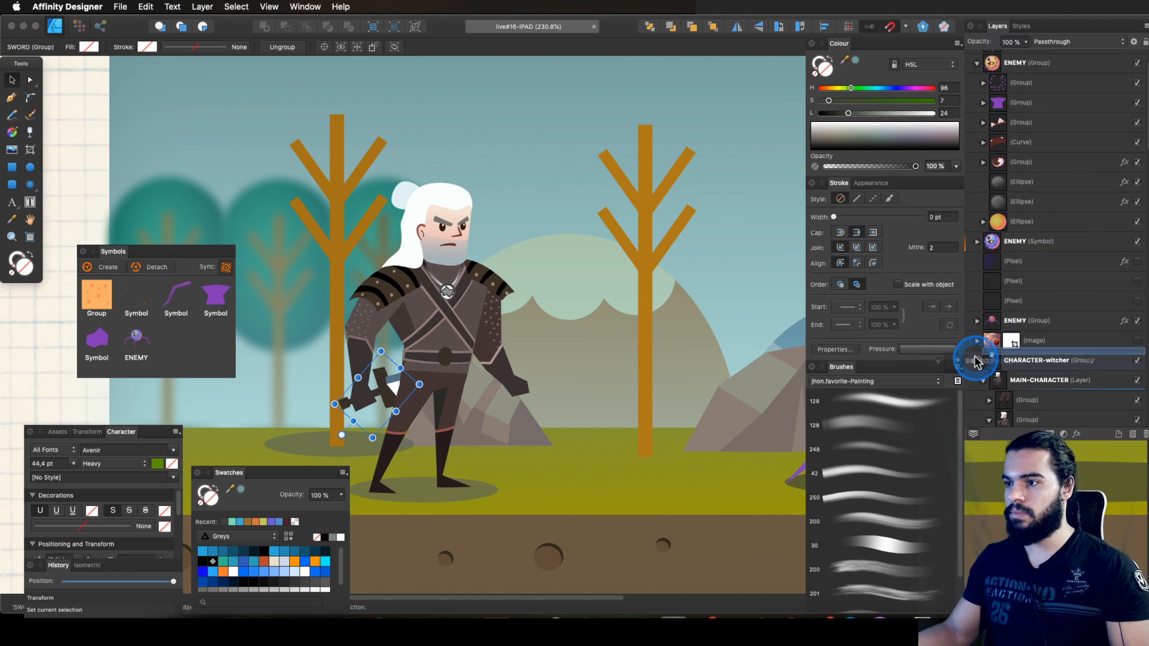
Step: Lengthen the sword's short white blade by pulling its end nodes out past the character's other hand
key("z")
left_click(395, 383)
key("v")
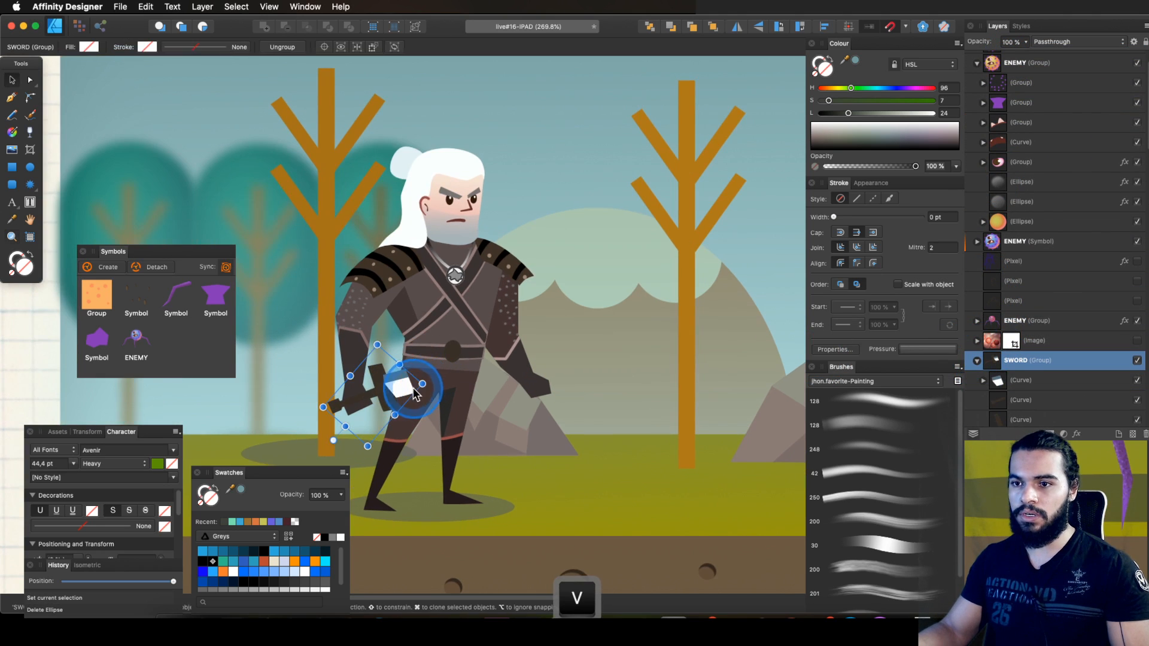
double_click(389, 385)
key("a")
left_click_drag(398, 384, 586, 330)
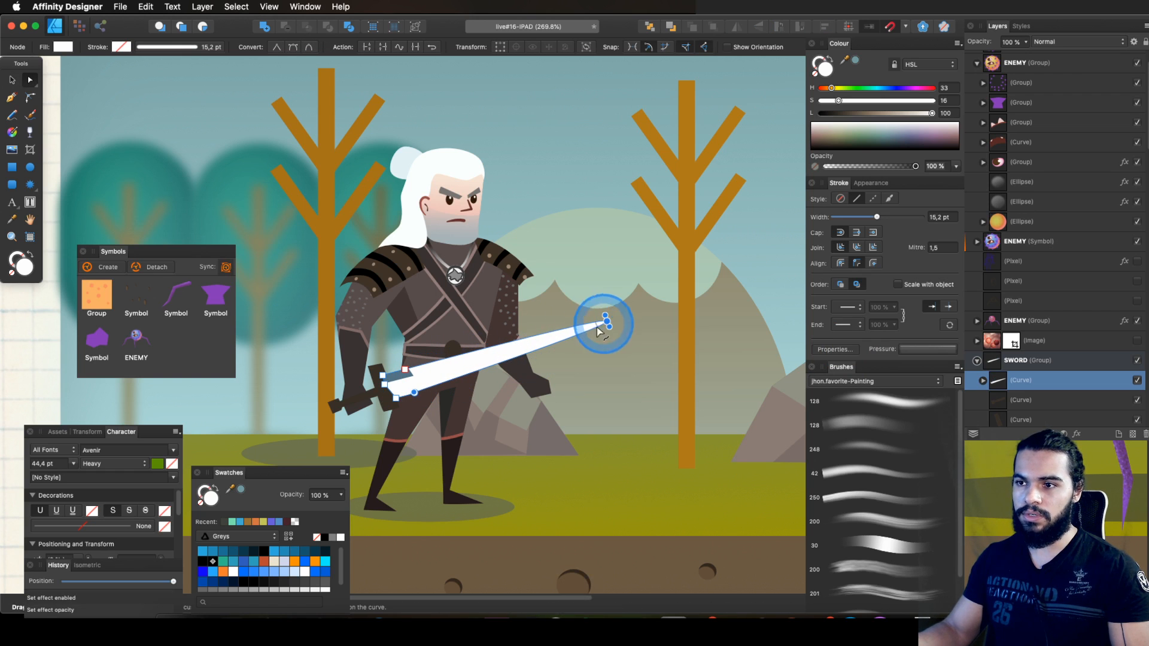
Step: Widen the far end of the blade and shape it into a curved point by adjusting its nodes and handles
key("z")
key("v")
key("a")
left_click(556, 331)
left_click(604, 323)
key("z")
left_click_drag(579, 329, 614, 337)
key("a")
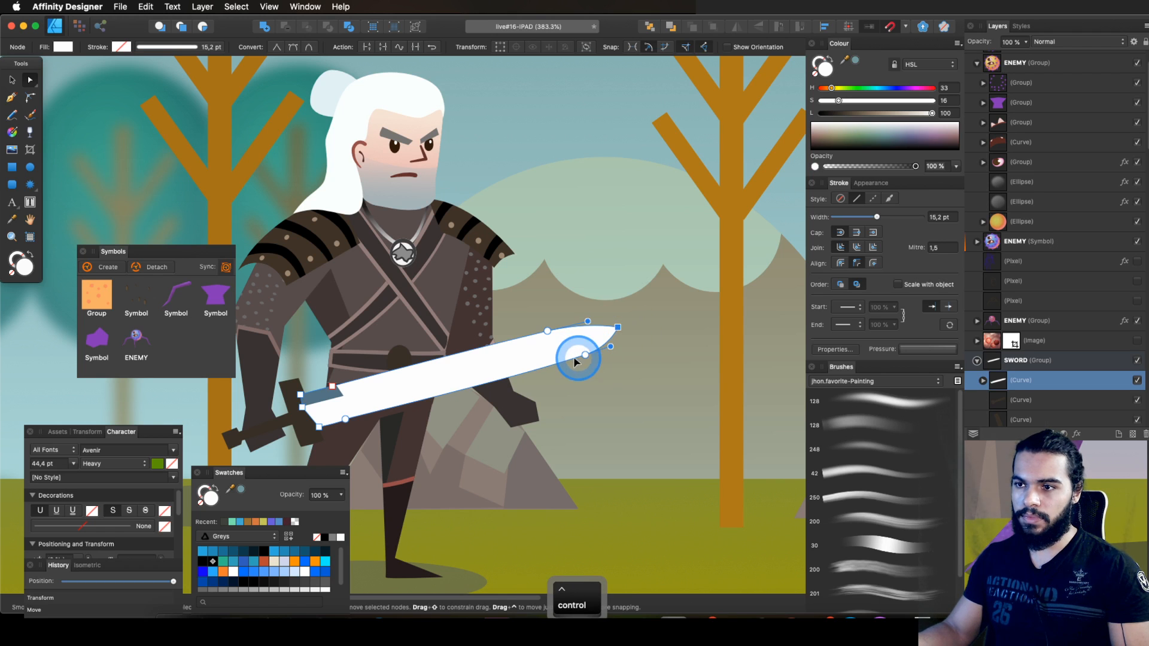
left_click(567, 360)
Step: Extend the blue shading curve inside the blade along the full upper edge up to the tip
left_click(1009, 396)
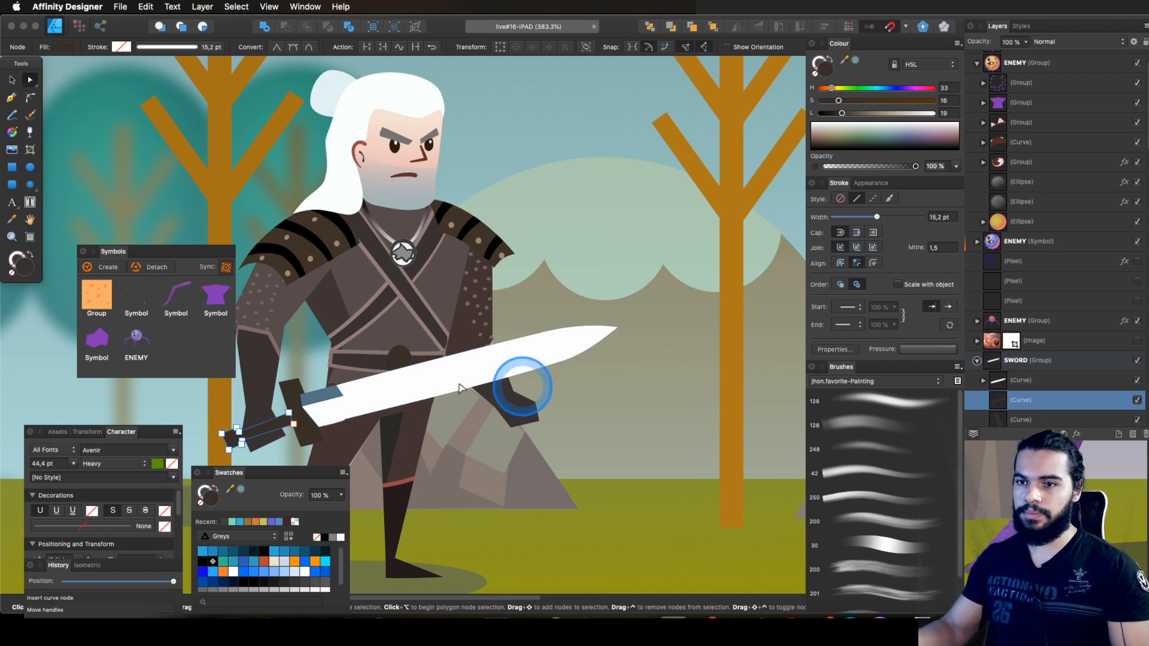
left_click(983, 381)
left_click(999, 388)
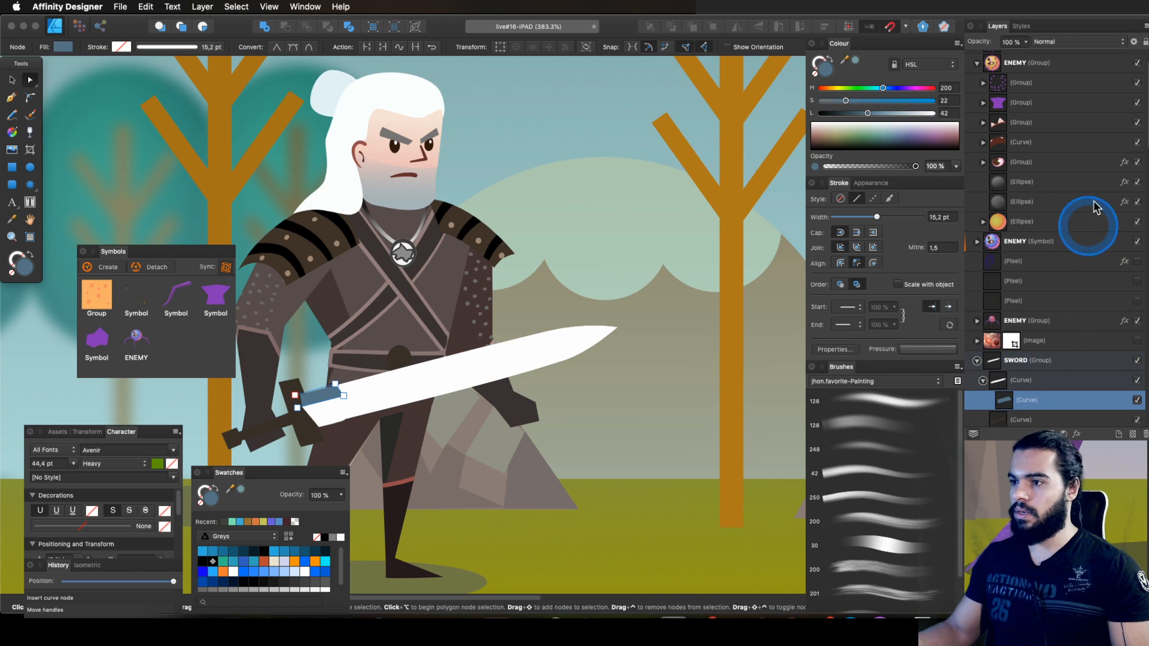
left_click_drag(1147, 136, 1144, 159)
key("space")
left_click_drag(441, 353, 482, 295)
left_click_drag(364, 305, 570, 313)
Step: Fill the blade with a linear gradient across its width, from white to blue with HSL 196, 52, 57
key("z")
left_click(569, 308)
key("v")
left_click(555, 311)
key("g")
left_click_drag(491, 270, 503, 295)
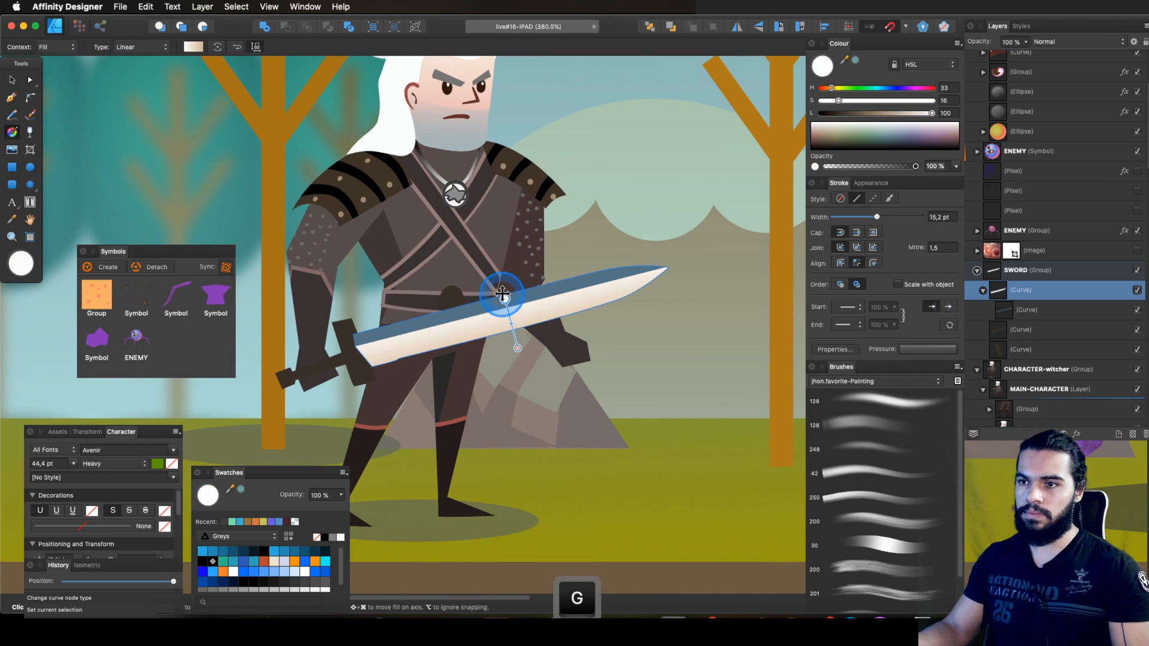
left_click(517, 347)
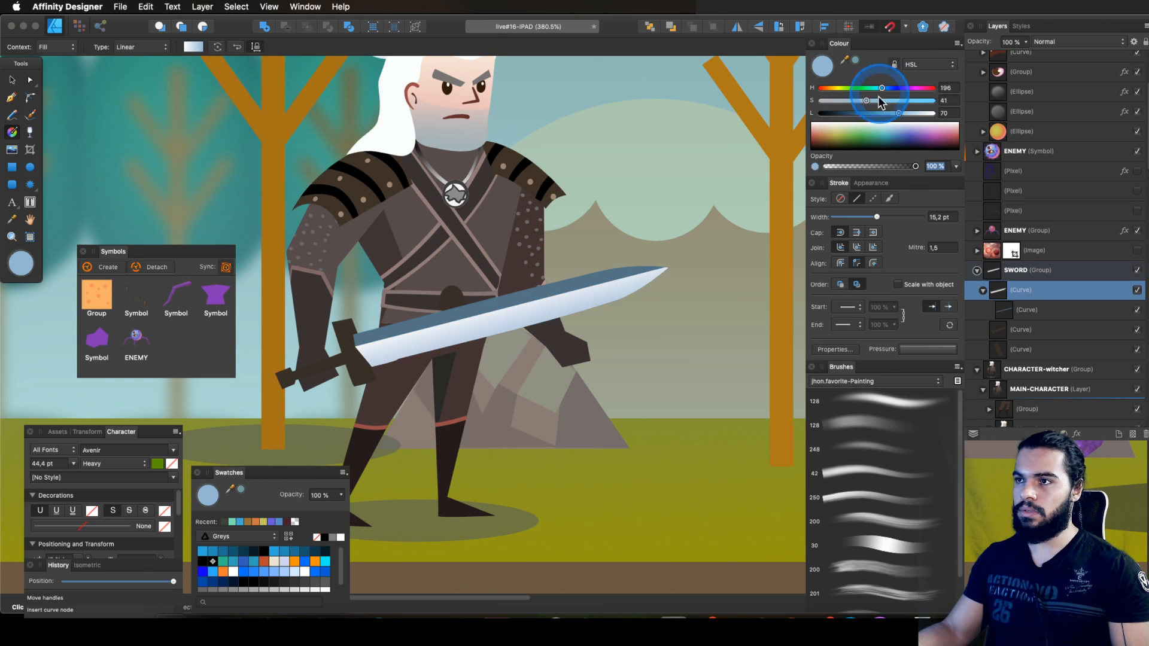
left_click_drag(879, 103, 885, 114)
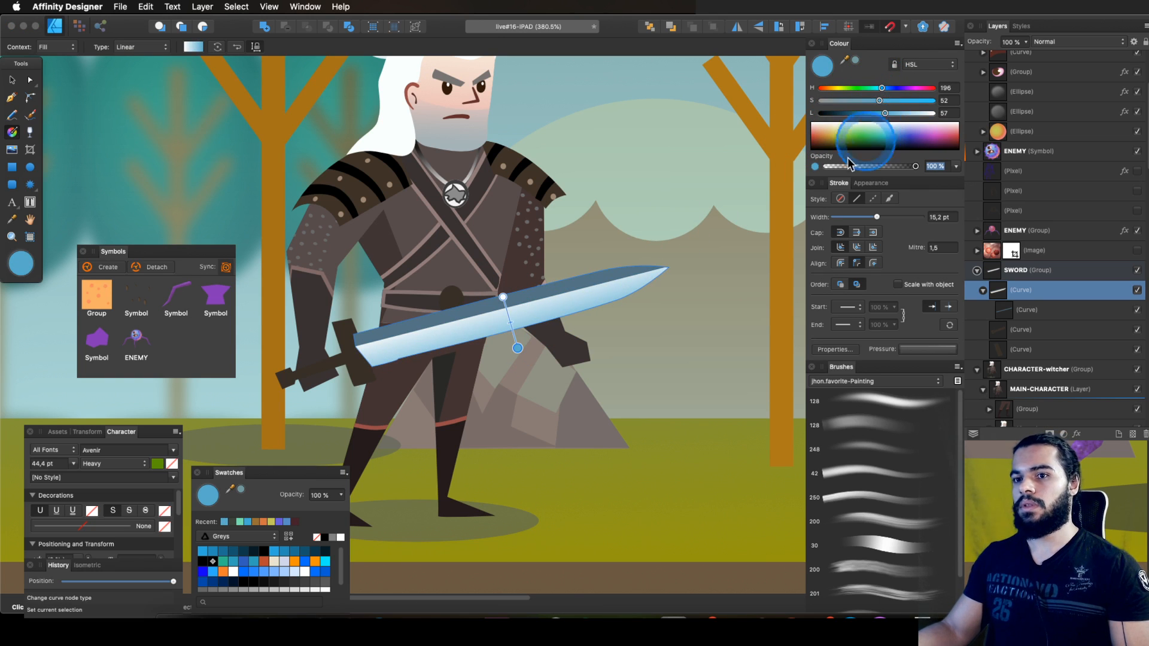
type("z")
Step: Check the finished sword on the character, both within the whole scene and close up
left_click(1026, 271)
left_click(1025, 288)
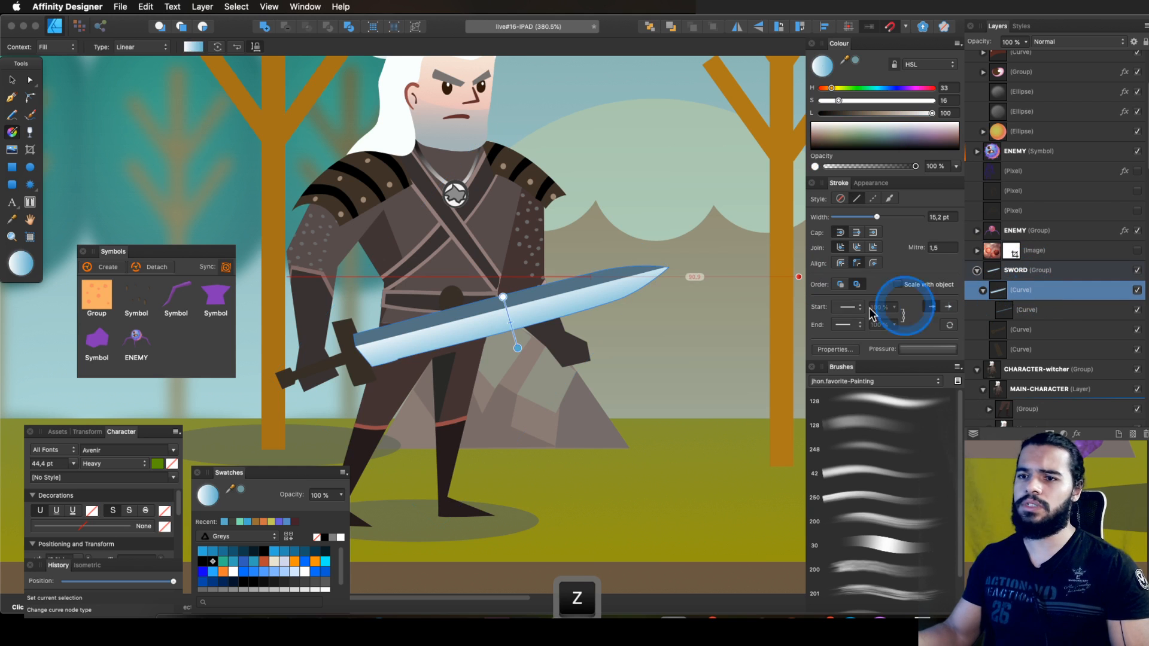
key("a")
left_click_drag(399, 360, 427, 363)
key("q")
key("z")
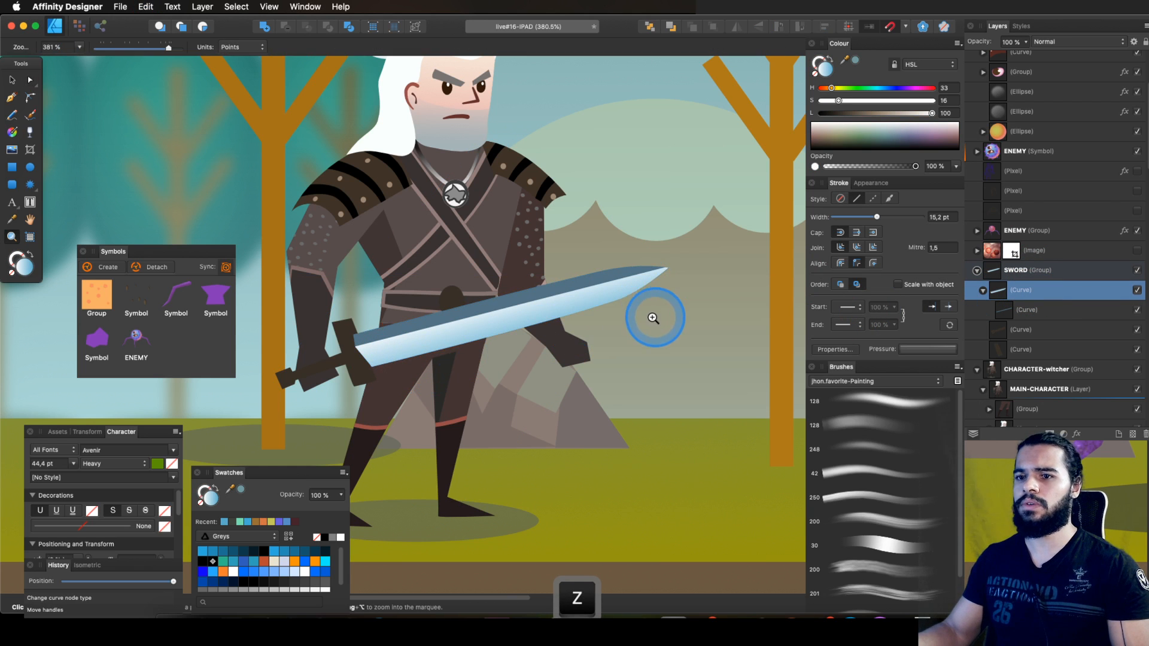
left_click_drag(575, 313, 415, 357)
left_click_drag(547, 325, 359, 413)
key("space")
left_click_drag(574, 344, 430, 394)
key("space")
left_click_drag(510, 356, 325, 392)
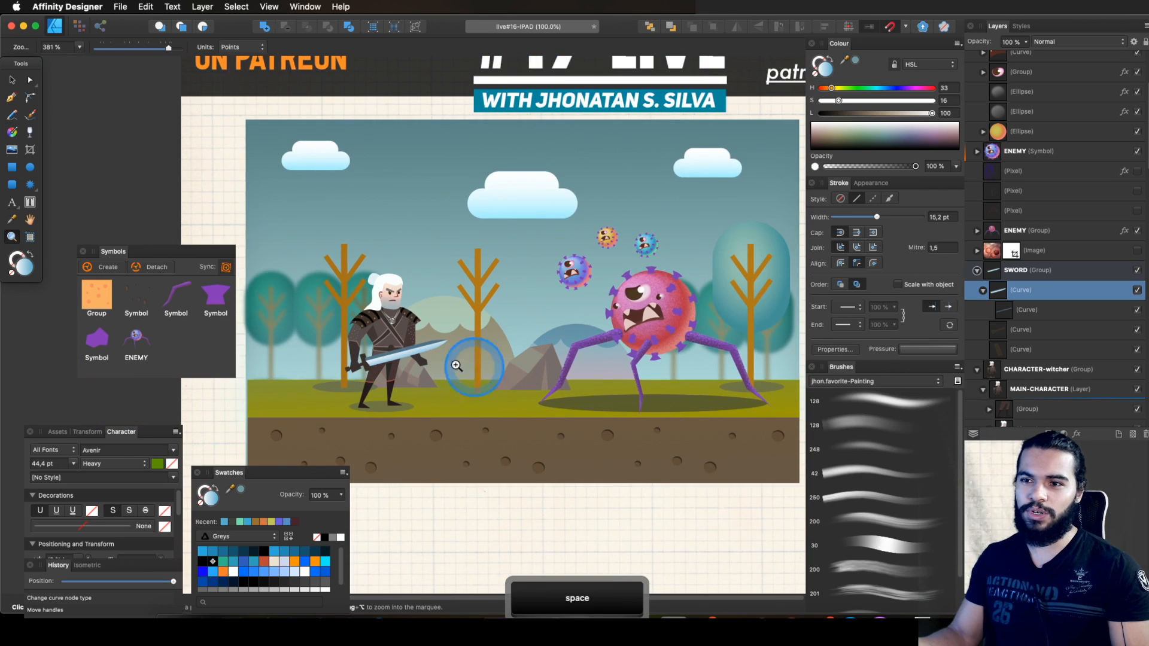
left_click_drag(413, 374, 482, 386)
left_click_drag(405, 311, 451, 359)
key("v")
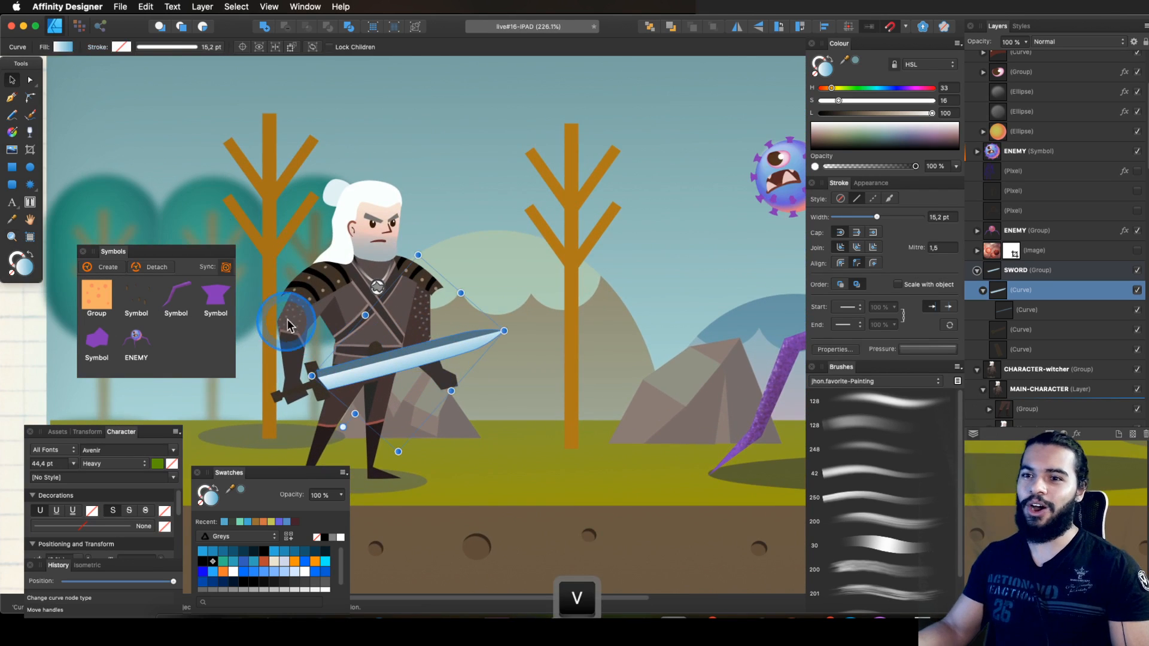
Step: Try to group the sword with the character's arm and shoulder armour curves
left_click(314, 323)
left_click(316, 326)
key("space")
left_click_drag(316, 327, 386, 310)
double_click(386, 298)
double_click(396, 297)
key("super+z")
left_click(405, 265, "shift")
left_click(414, 370, "shift")
left_click_drag(414, 371, 475, 354)
key("super+g")
key("super+z")
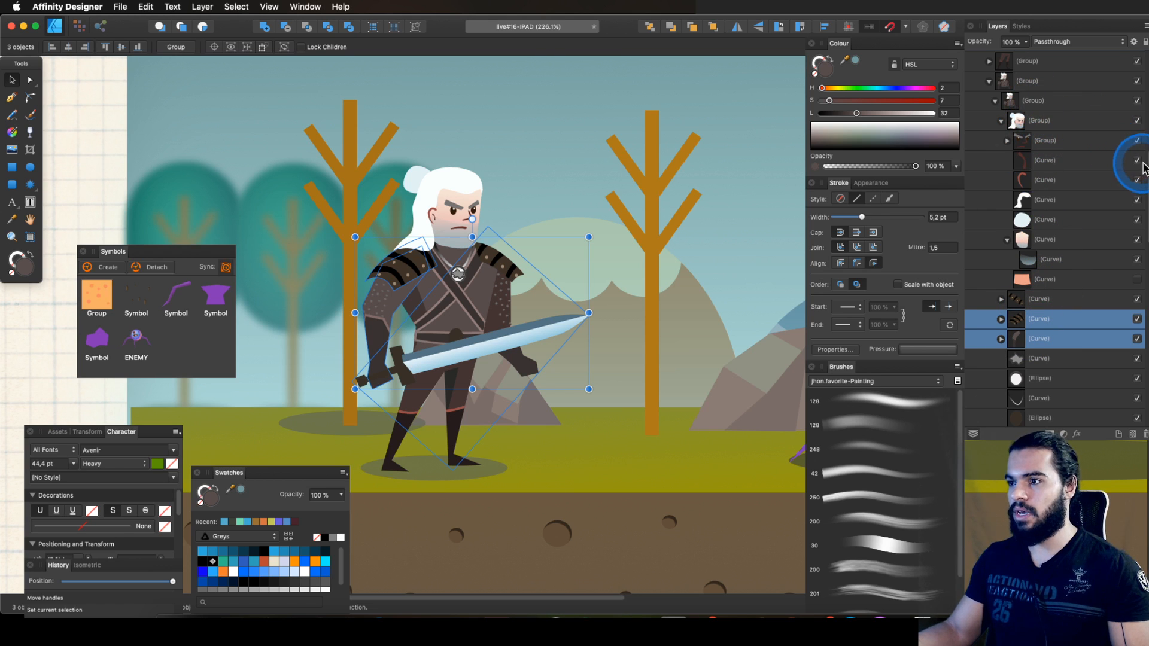
Step: Place the SWORD group inside the character's upper-body group, directly above the shoulder and arm curves
scroll(1078, 192, "down", 5)
left_click(1039, 203)
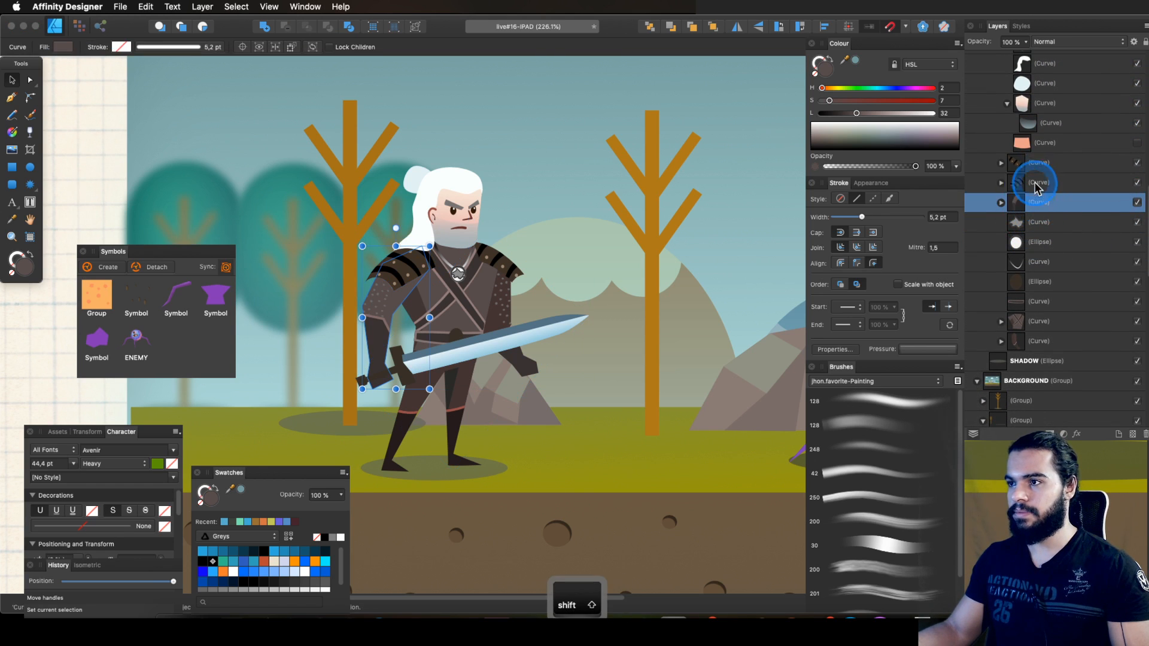
left_click(1037, 185, "shift")
scroll(1035, 150, "up", 8)
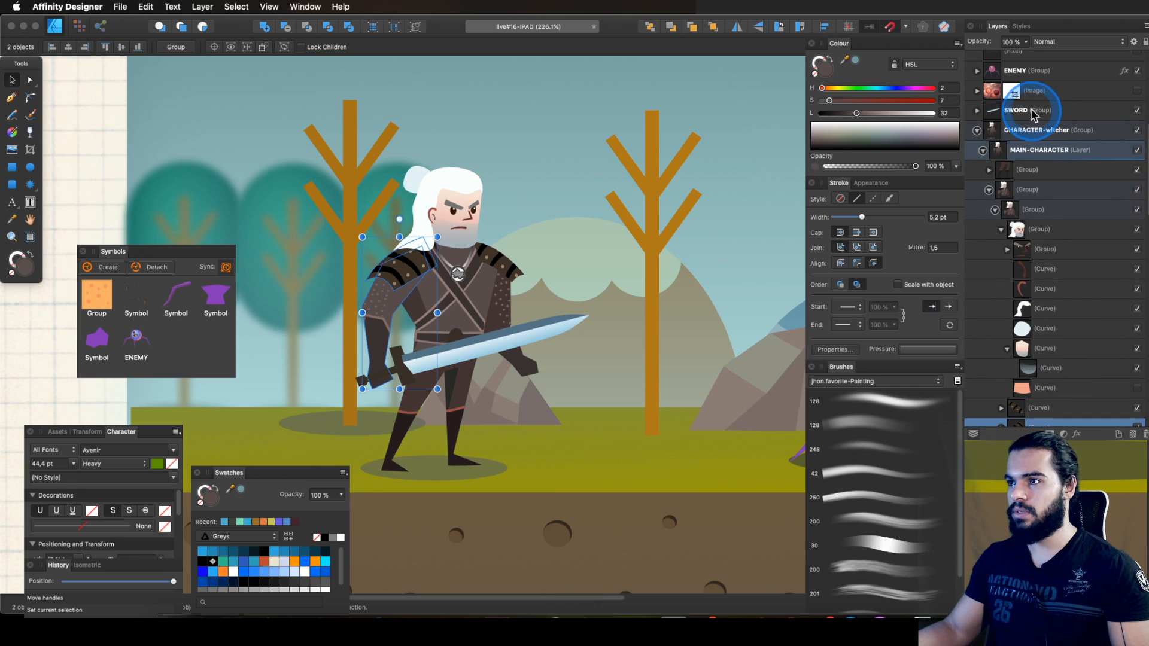
left_click(1033, 114)
left_click_drag(1027, 388, 1030, 298)
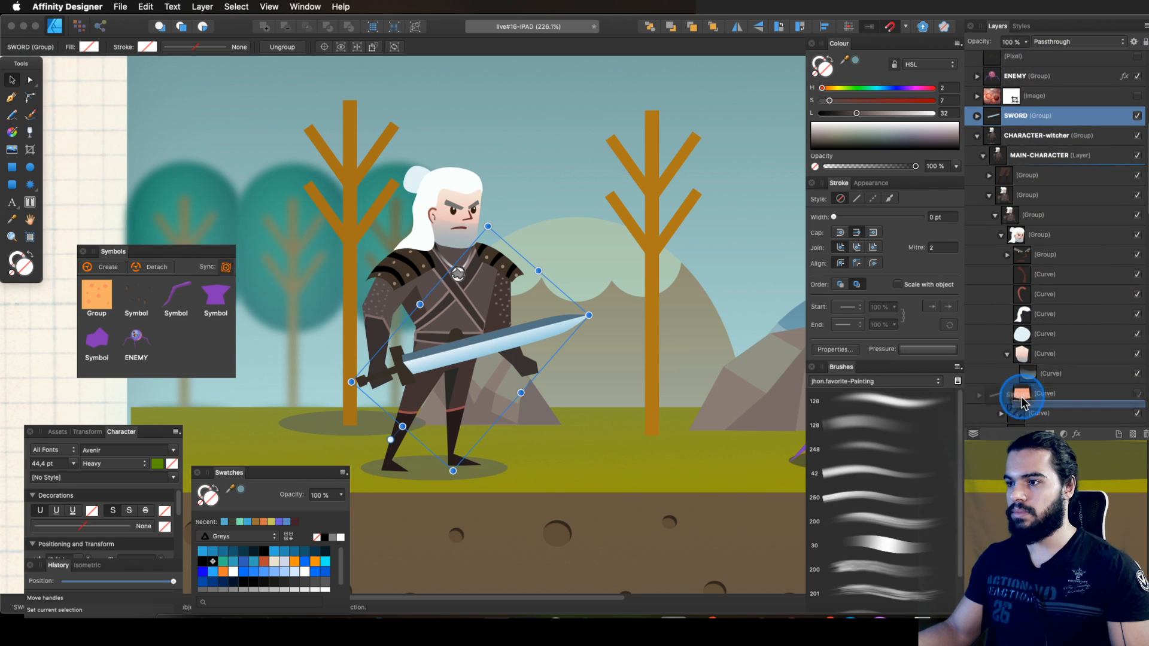
left_click_drag(1010, 406, 1010, 405)
left_click_drag(1147, 193, 1147, 219)
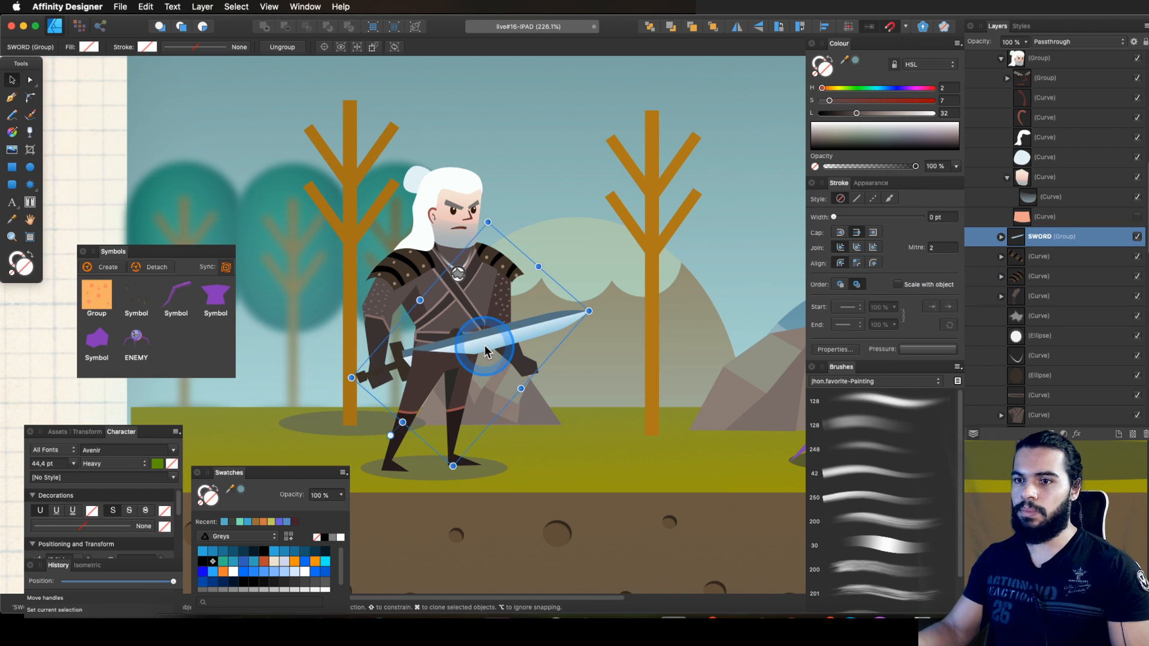
key("super+z")
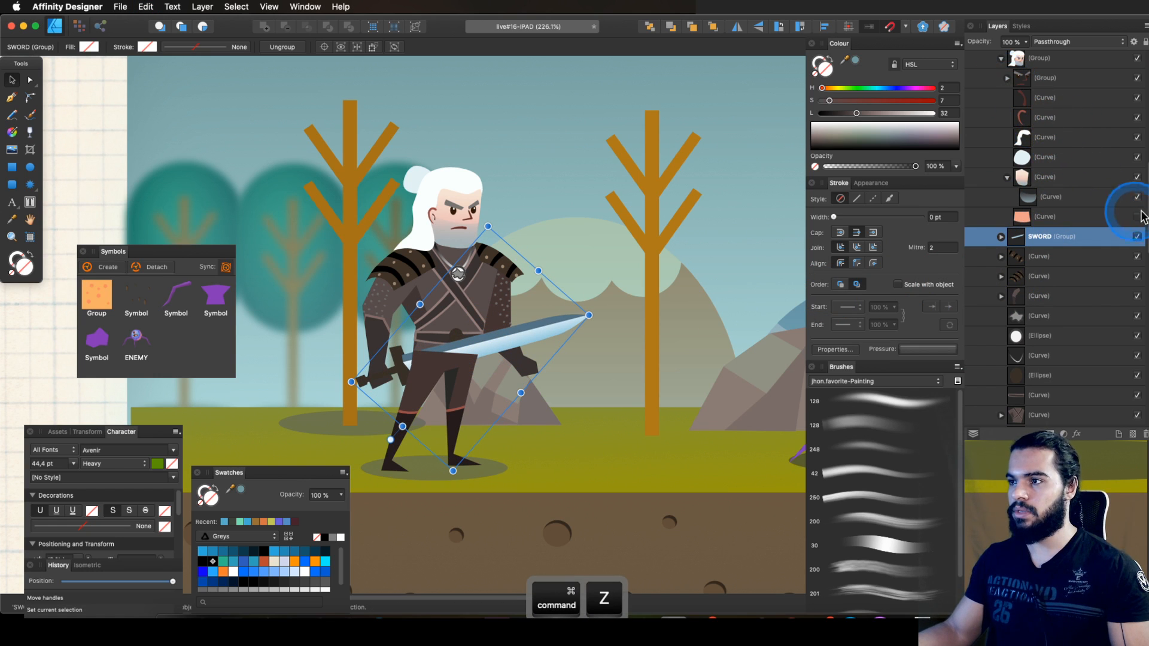
Step: Move the legs group below the upper-body group in the MAIN-CHARACTER layer
scroll(1032, 168, "up", 3)
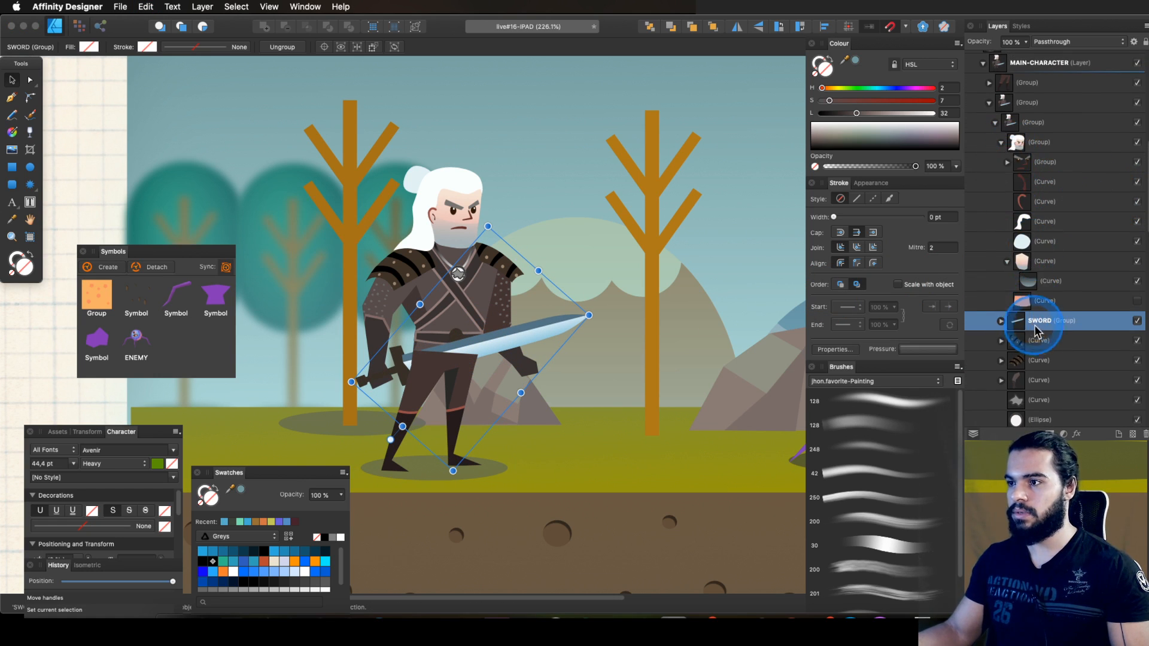
key("v")
left_click(1017, 83)
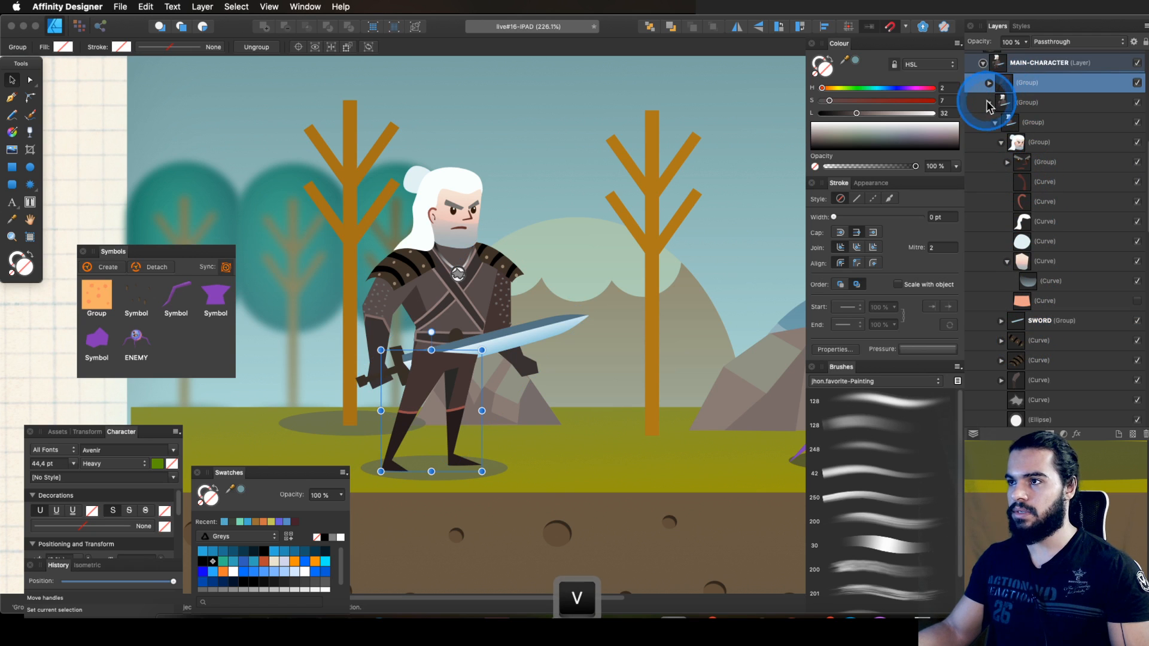
left_click(988, 102)
left_click(997, 106)
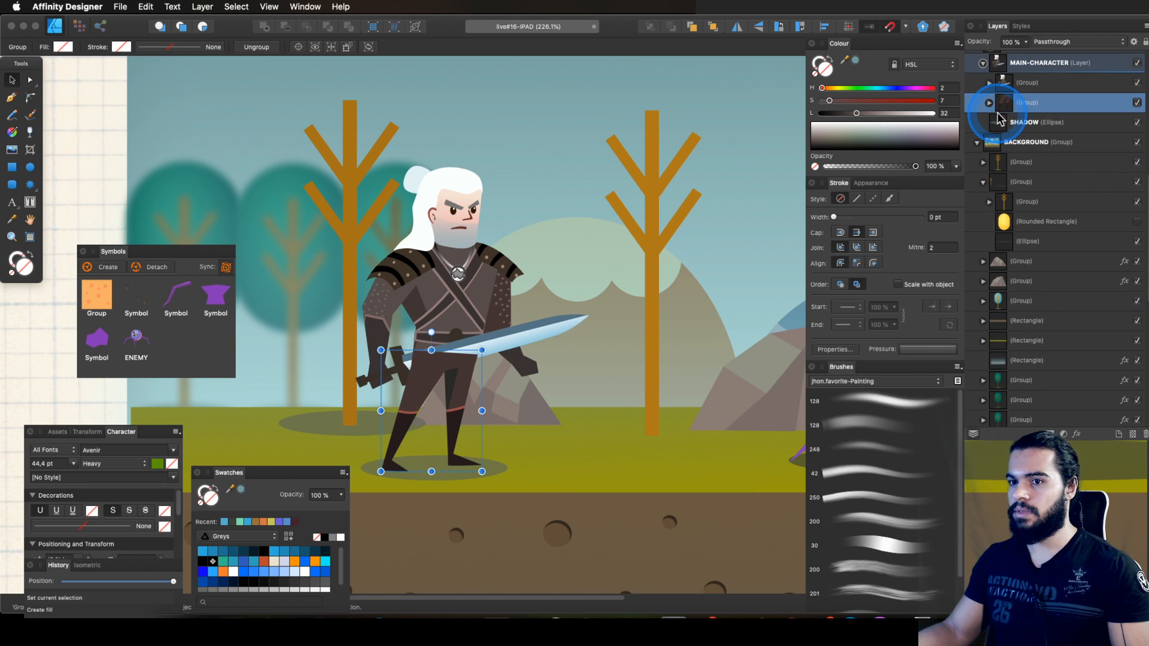
Step: Try leaning the upper-body group forward by rotating it about a transform origin at the waist
left_click(989, 84)
left_click(1012, 84)
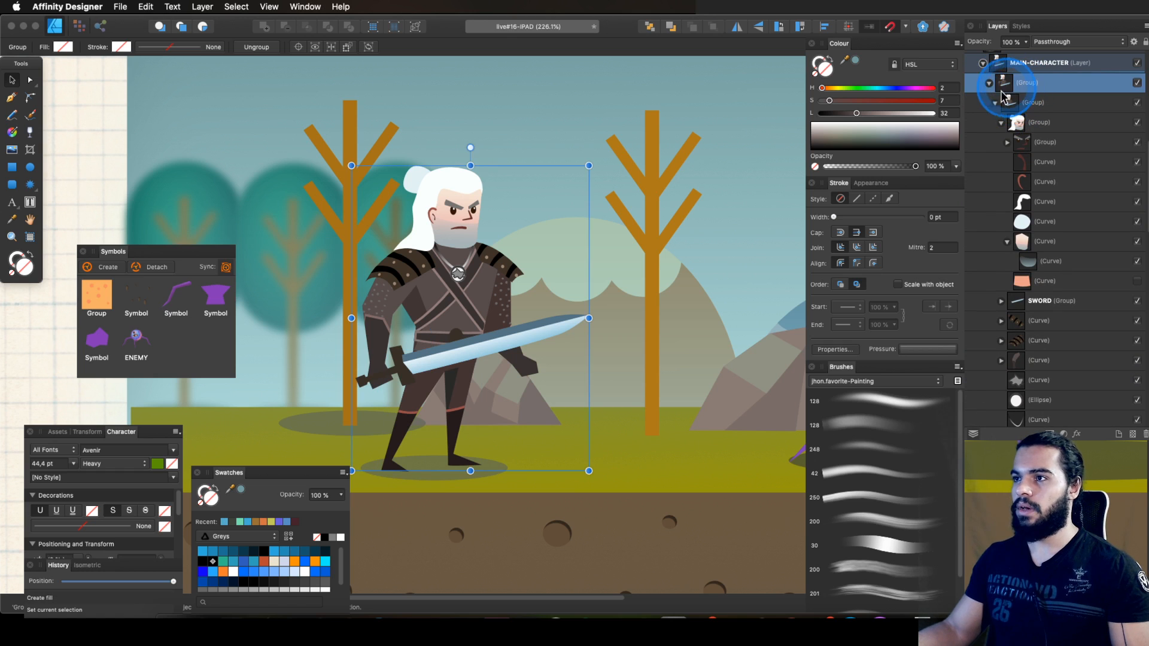
left_click(1033, 107)
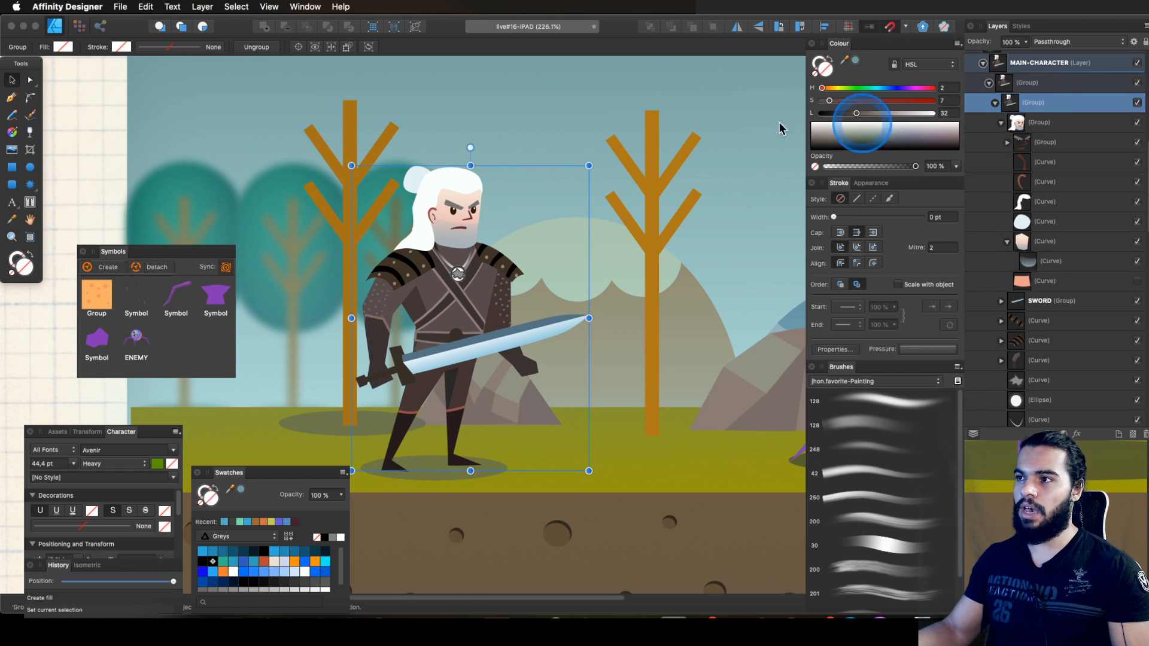
mouse_move(464, 148)
left_mouse_down()
mouse_move(457, 128)
mouse_move(468, 145)
mouse_move(411, 152)
mouse_move(505, 161)
mouse_move(441, 141)
mouse_move(526, 154)
mouse_move(524, 139)
mouse_move(469, 128)
mouse_move(509, 135)
mouse_move(504, 147)
left_mouse_up()
key("super+z")
left_click(204, 49)
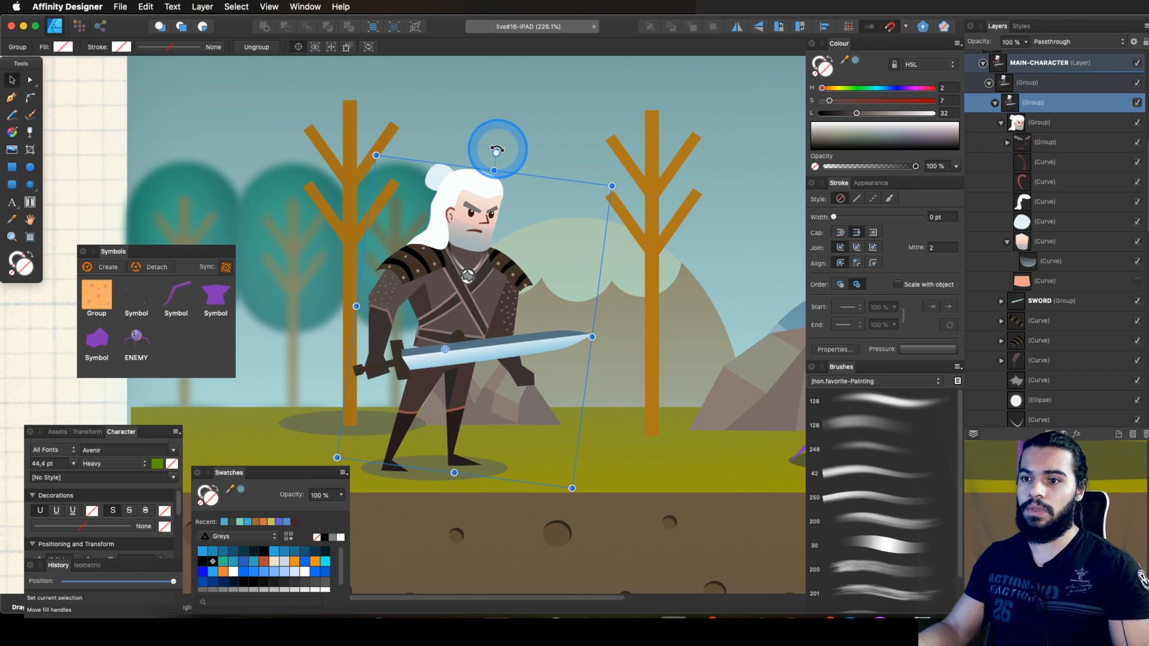
key("super+z")
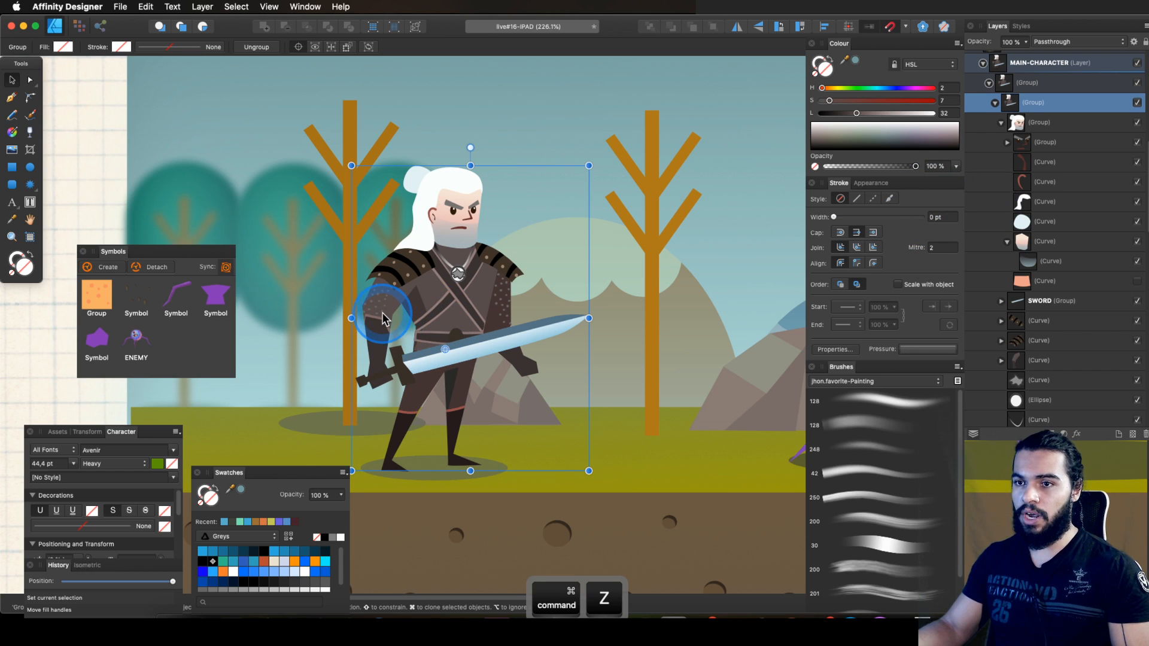
Step: Group the SWORD group with the sword arm's curve and its shoulder armour curve inside the upper-body group
double_click(402, 318)
key("space")
left_click_drag(748, 359, 761, 336)
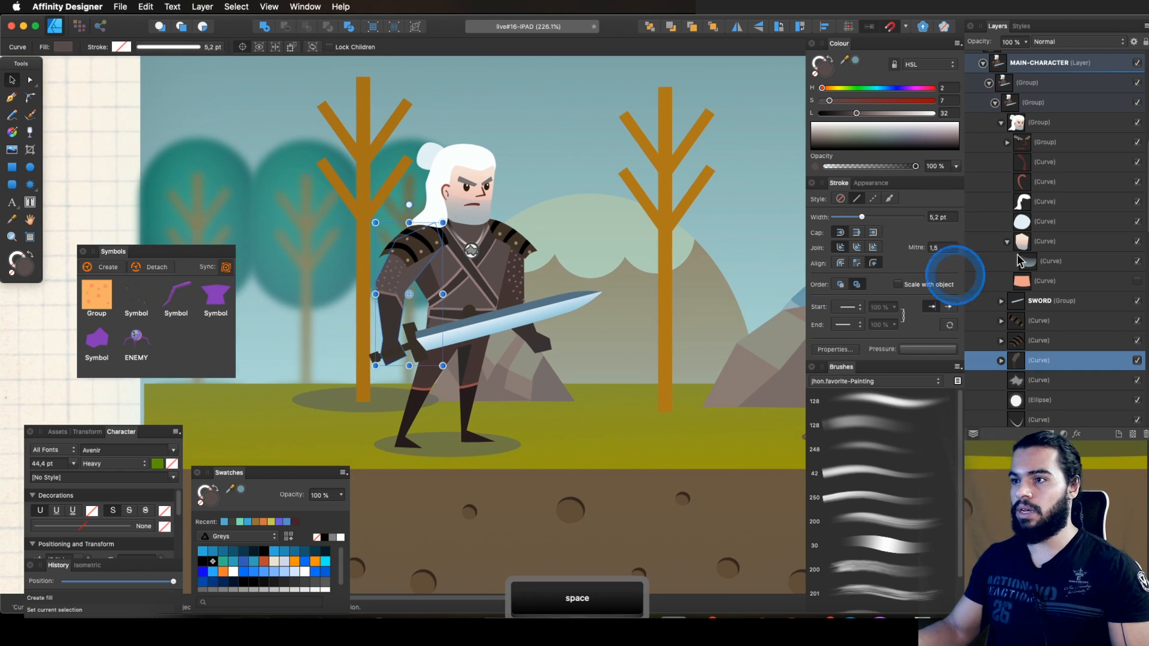
scroll(1144, 197, "down", 5)
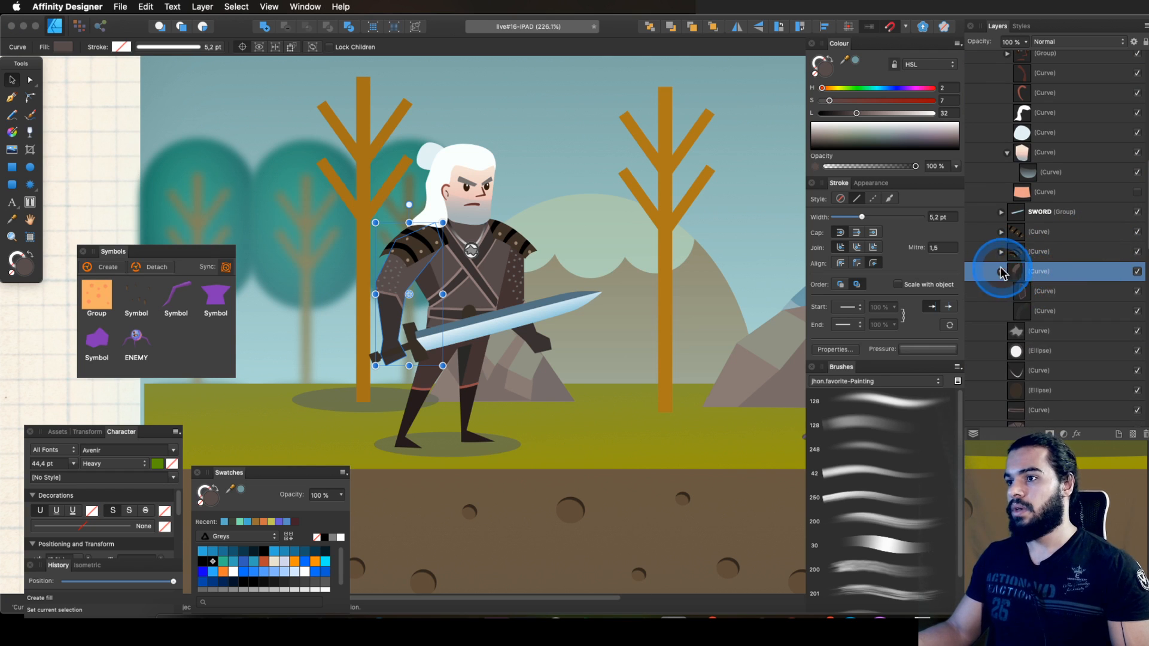
scroll(1140, 239, "down", 2)
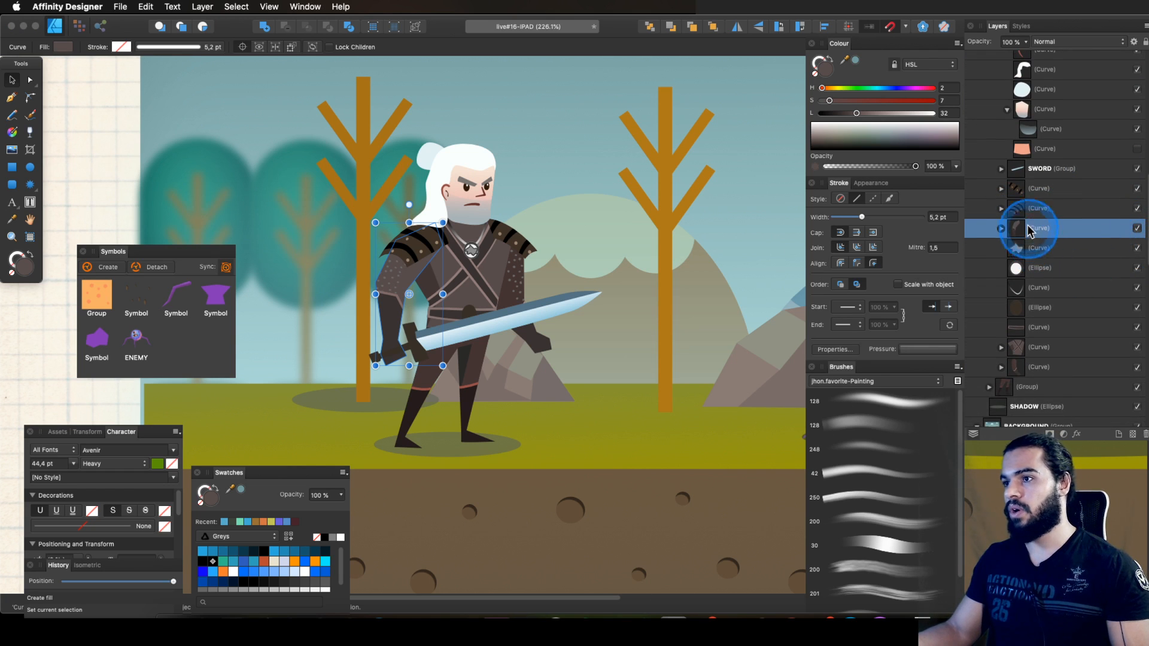
key("shift")
left_click(1033, 211)
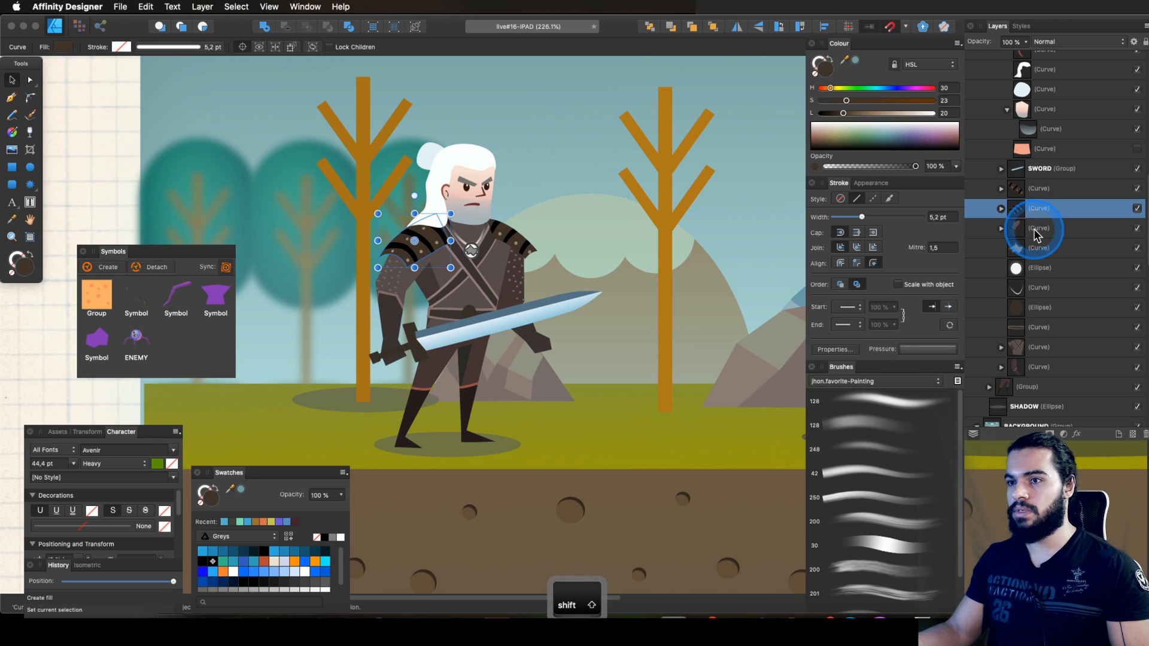
left_click(1037, 235, "shift")
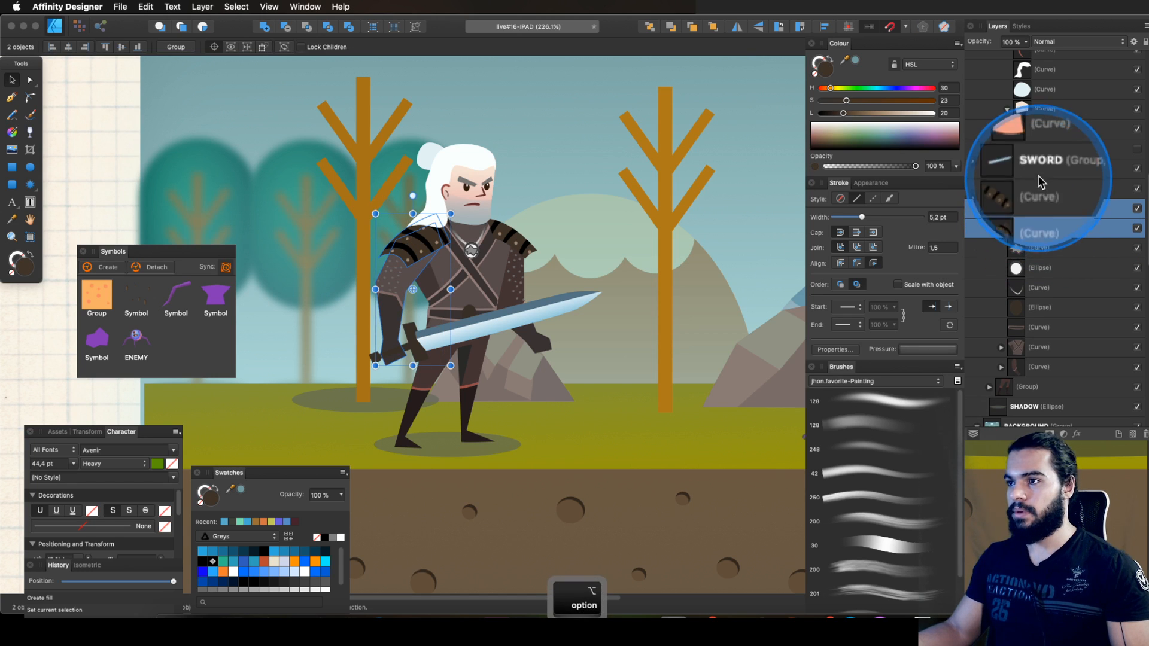
left_click(1022, 171, "alt")
left_click(1042, 232, "super")
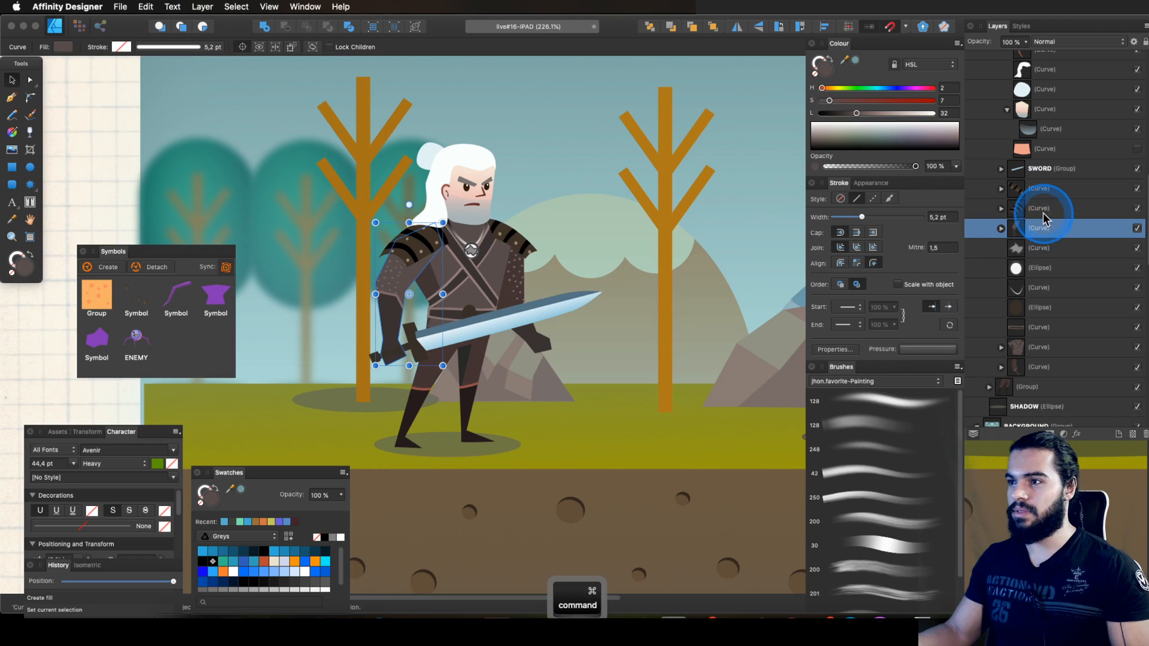
left_click(1038, 210, "super")
key("super+z")
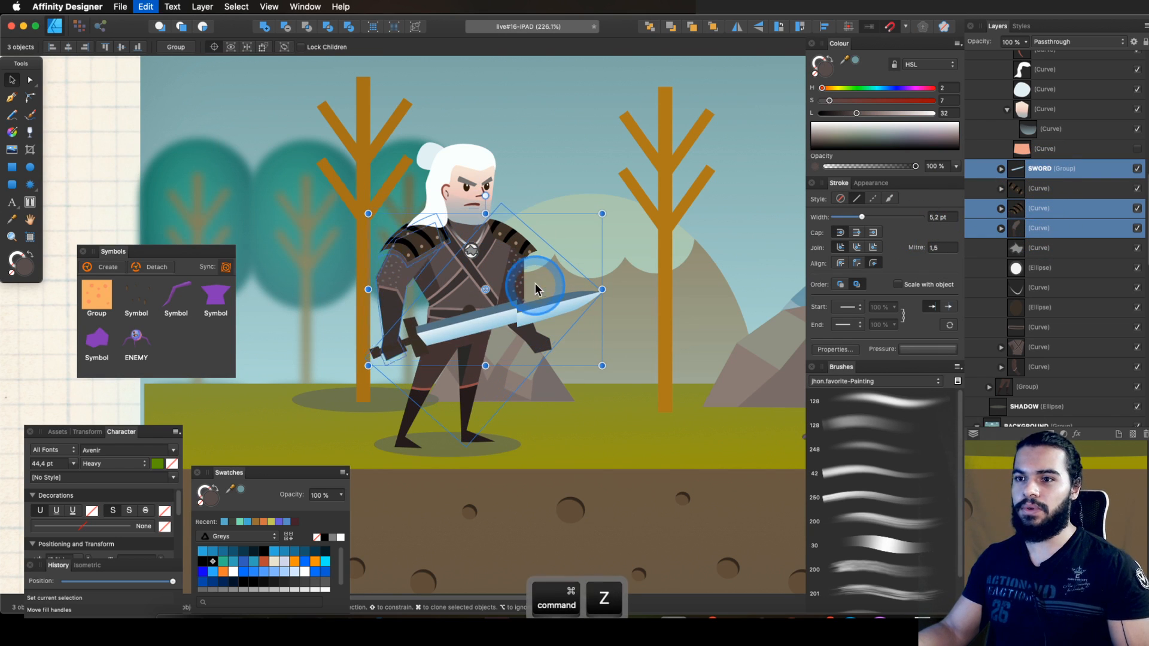
key("super+g")
Step: Place the arm-and-sword group's transform origin at the shoulder and rotate the group slightly to lower the blade
key("z")
key("space")
left_click_drag(491, 290, 532, 308)
key("v")
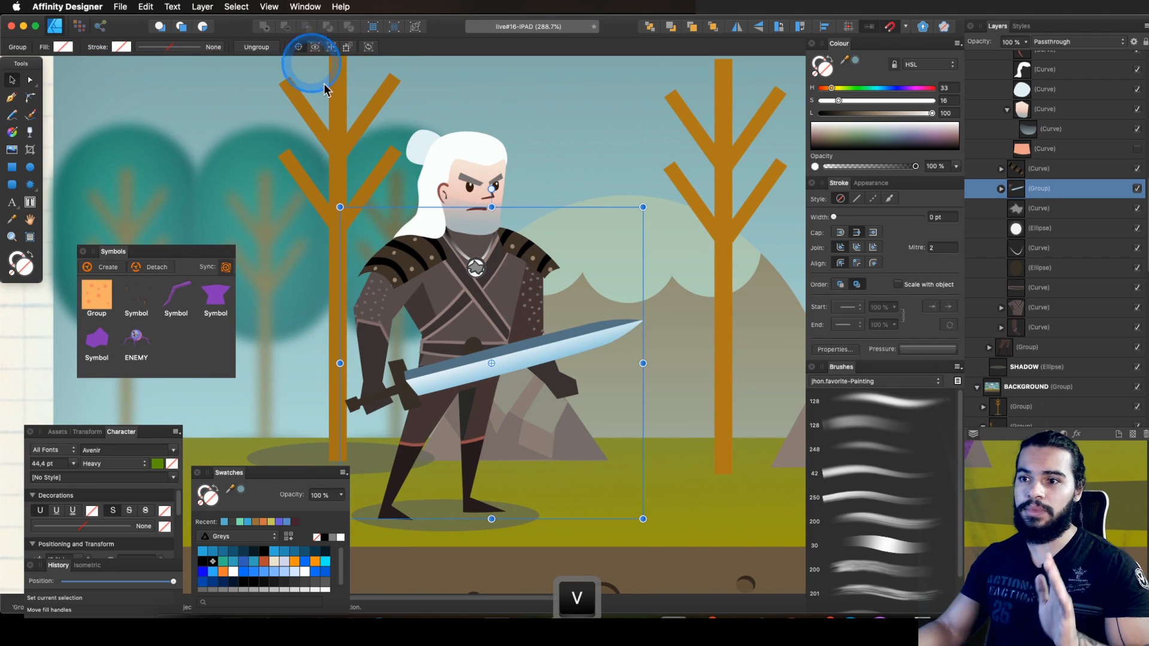
left_click_drag(463, 312, 436, 277)
key("z")
key("space")
left_click_drag(479, 261, 438, 267)
key("v")
mouse_move(445, 207)
left_mouse_down()
mouse_move(436, 180)
mouse_move(360, 190)
mouse_move(449, 184)
mouse_move(416, 180)
mouse_move(305, 236)
mouse_move(346, 218)
mouse_move(493, 218)
mouse_move(465, 219)
left_mouse_up()
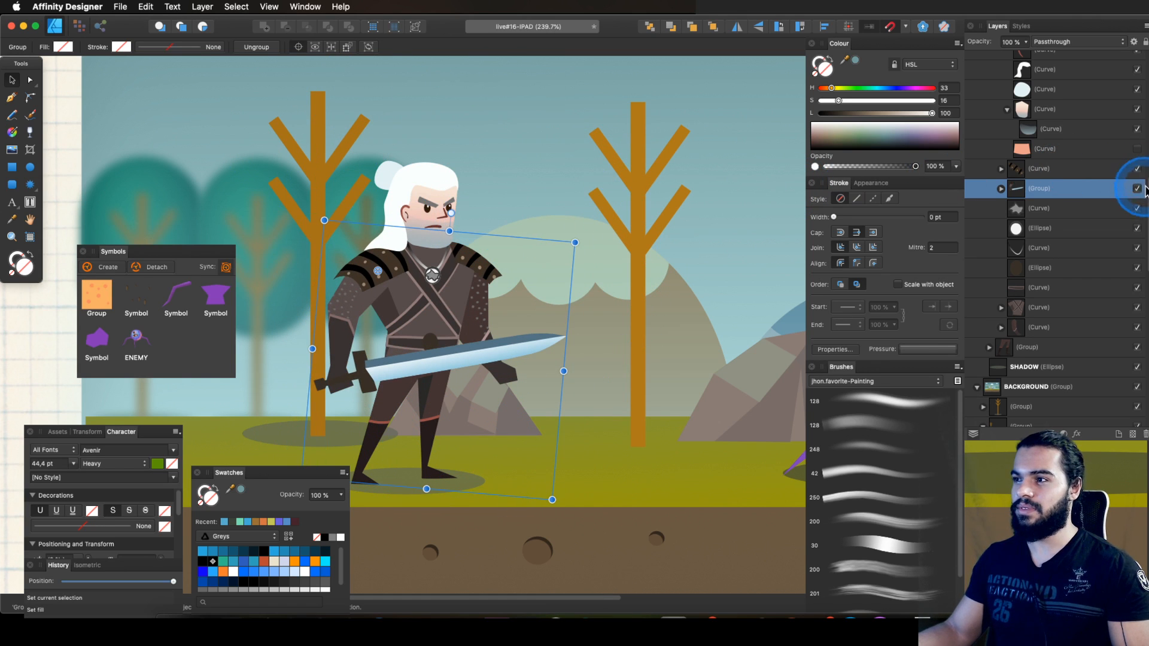
Step: Try moving the arm-and-sword group out of the upper-body group in the layer order
scroll(1065, 240, "up", 5)
left_click_drag(1024, 316, 1020, 115)
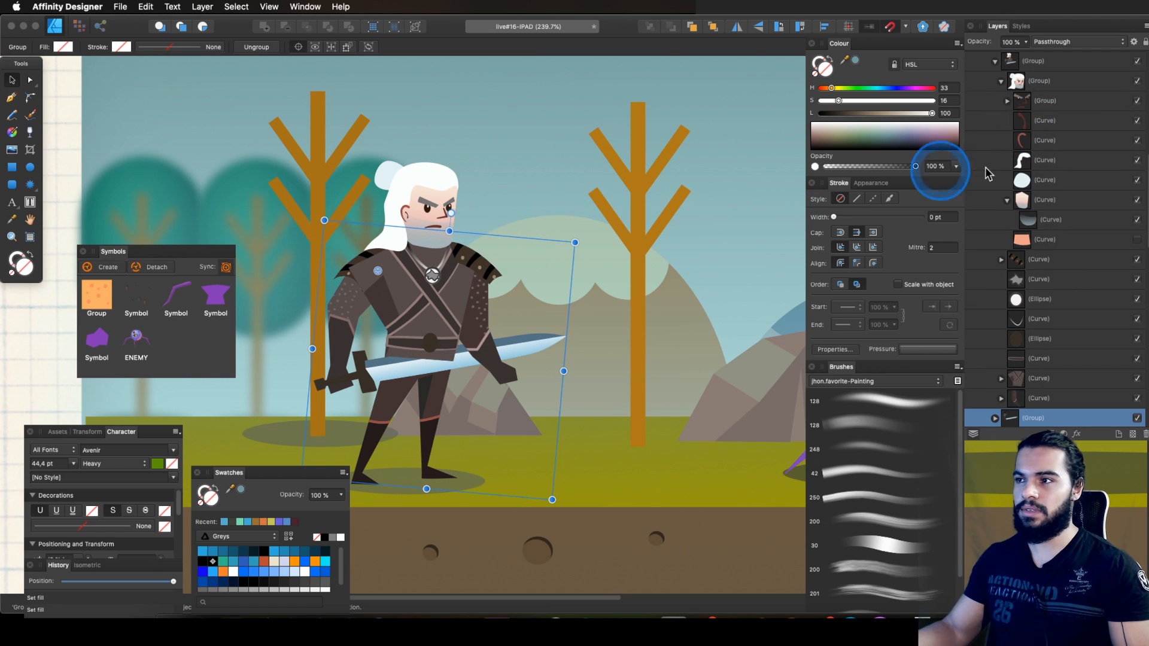
key("super+z")
left_click(1008, 102)
left_click(1008, 101)
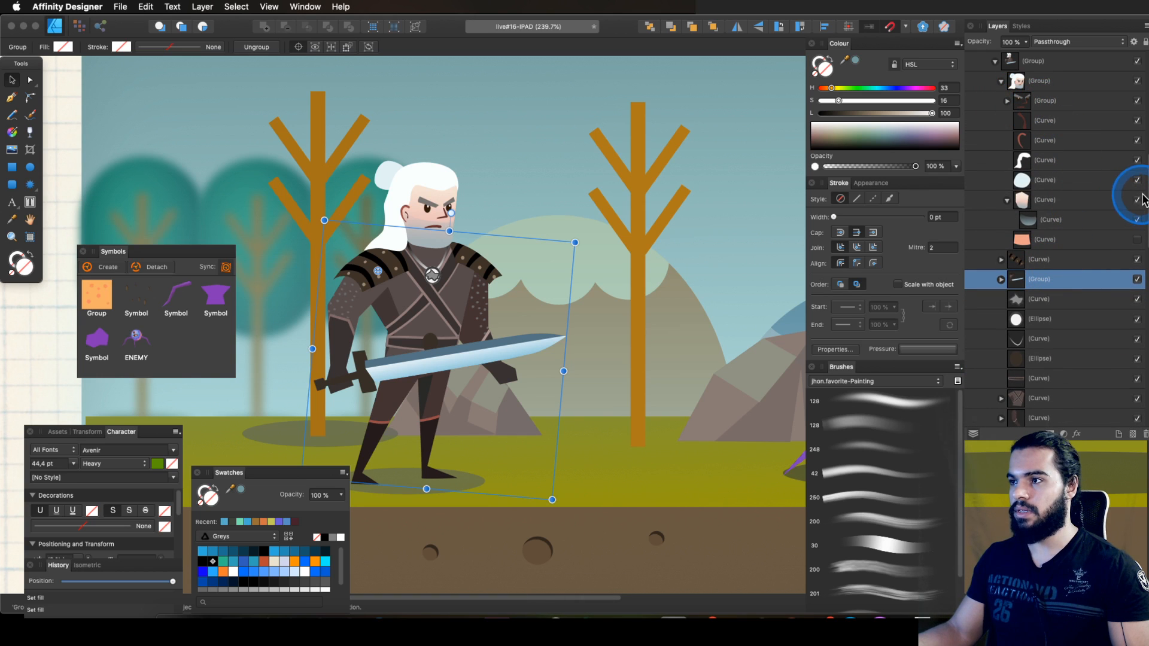
Step: Rotate the arm-and-sword group to point the blade diagonally upward and place it at the top of the MAIN-CHARACTER layer
left_click(1028, 392)
left_click_drag(1029, 281, 1017, 82)
left_click_drag(452, 213, 403, 285)
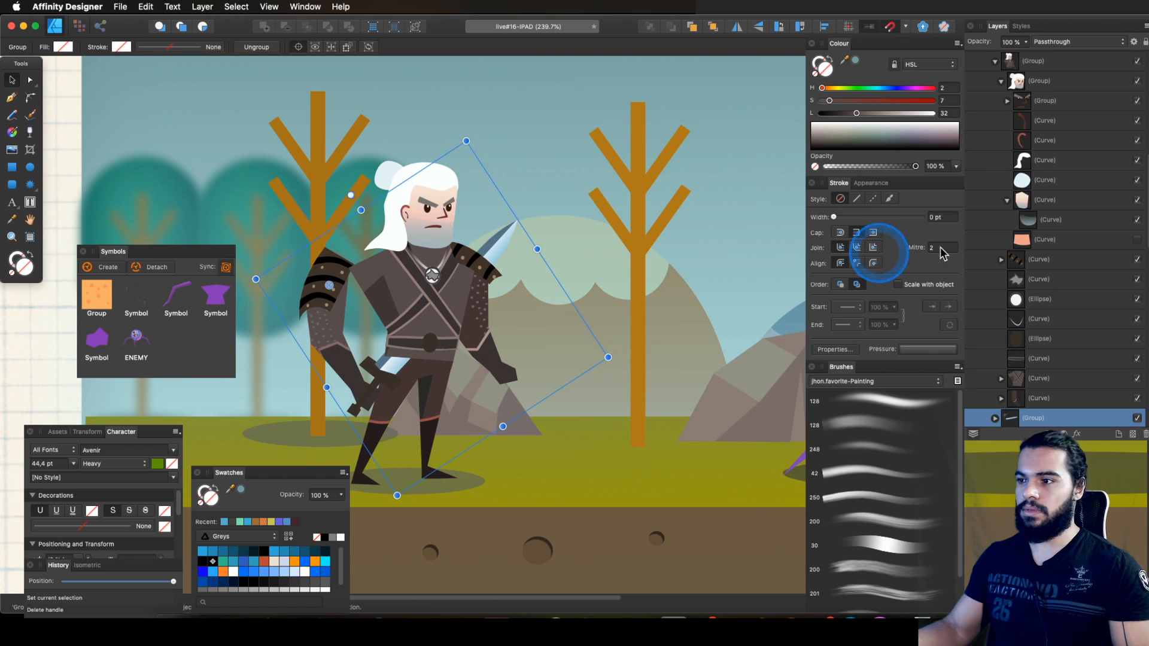
mouse_move(1035, 416)
left_mouse_down()
mouse_move(998, 72)
mouse_move(984, 131)
mouse_move(1008, 108)
left_mouse_up()
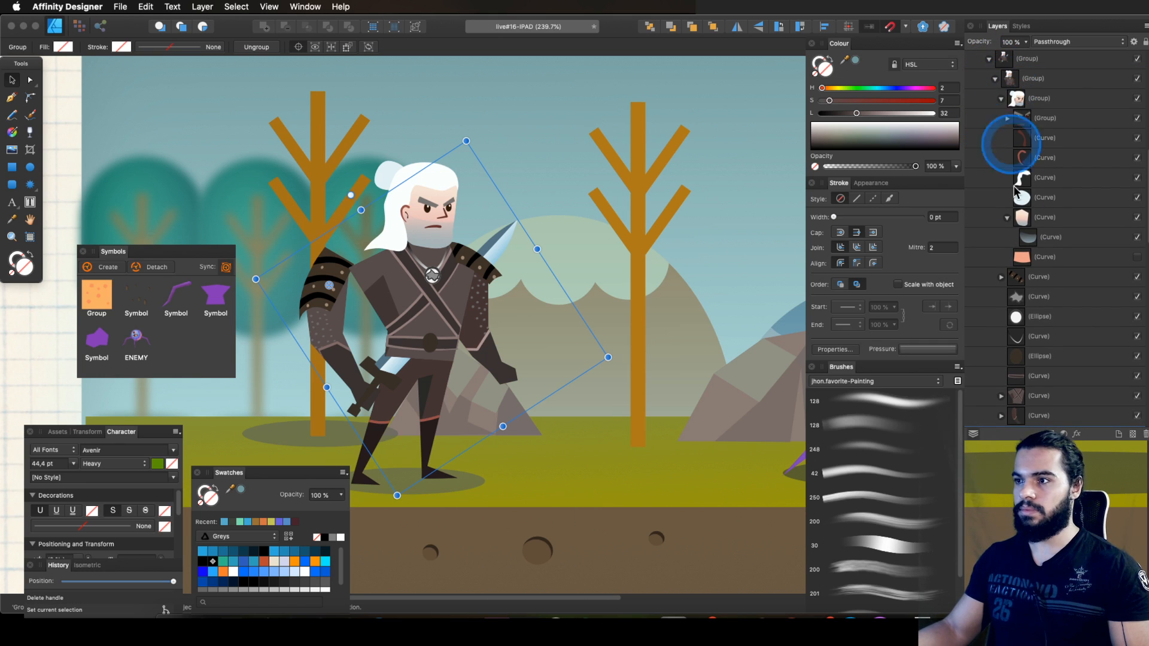
key("shift+w")
left_click_drag(1015, 58, 1001, 82)
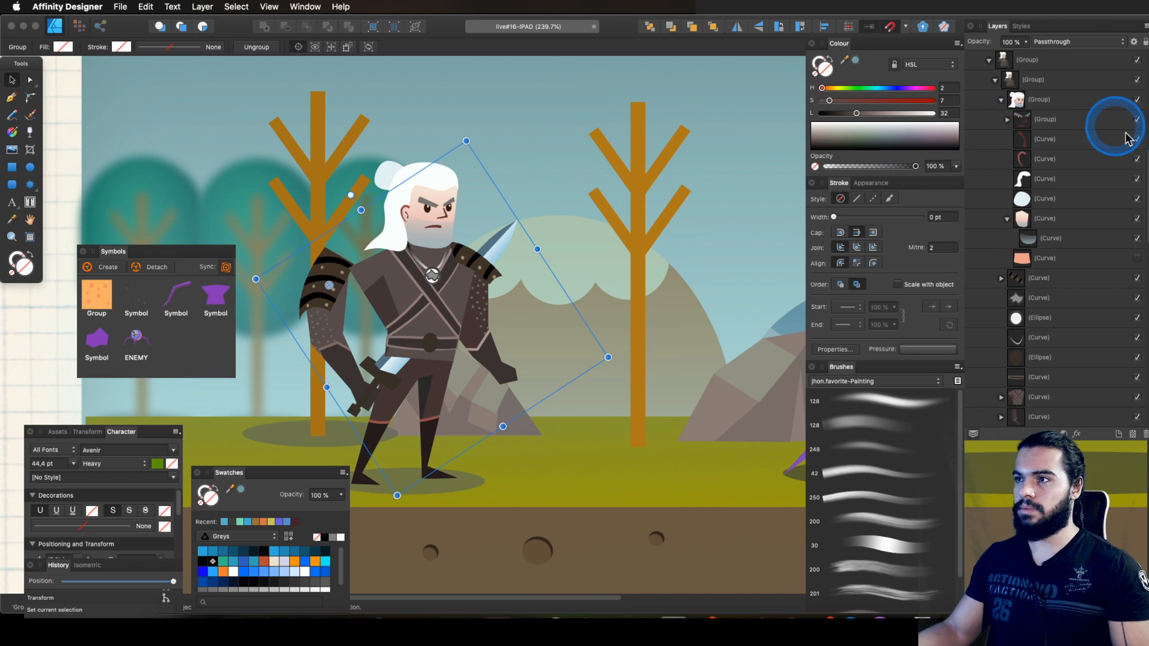
scroll(1045, 118, "up", 3)
key("super+z")
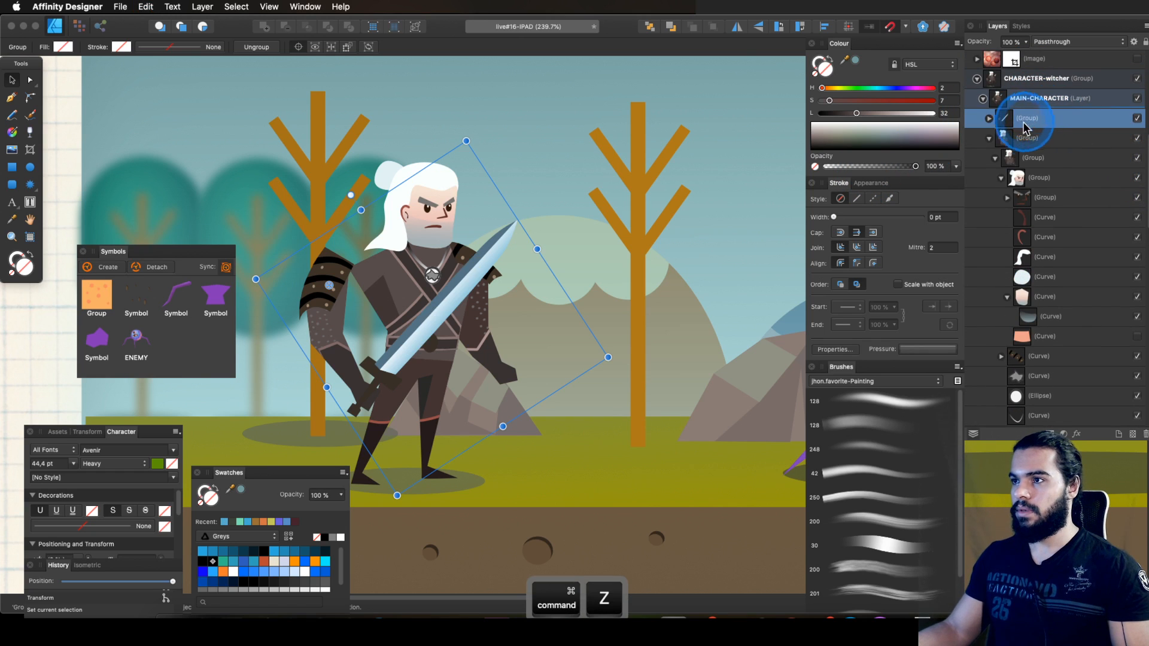
Step: Try moving the upper-body group independently of the arm-and-sword group
left_click(1021, 138)
key("v")
left_click_drag(472, 295, 480, 309)
key("super+z")
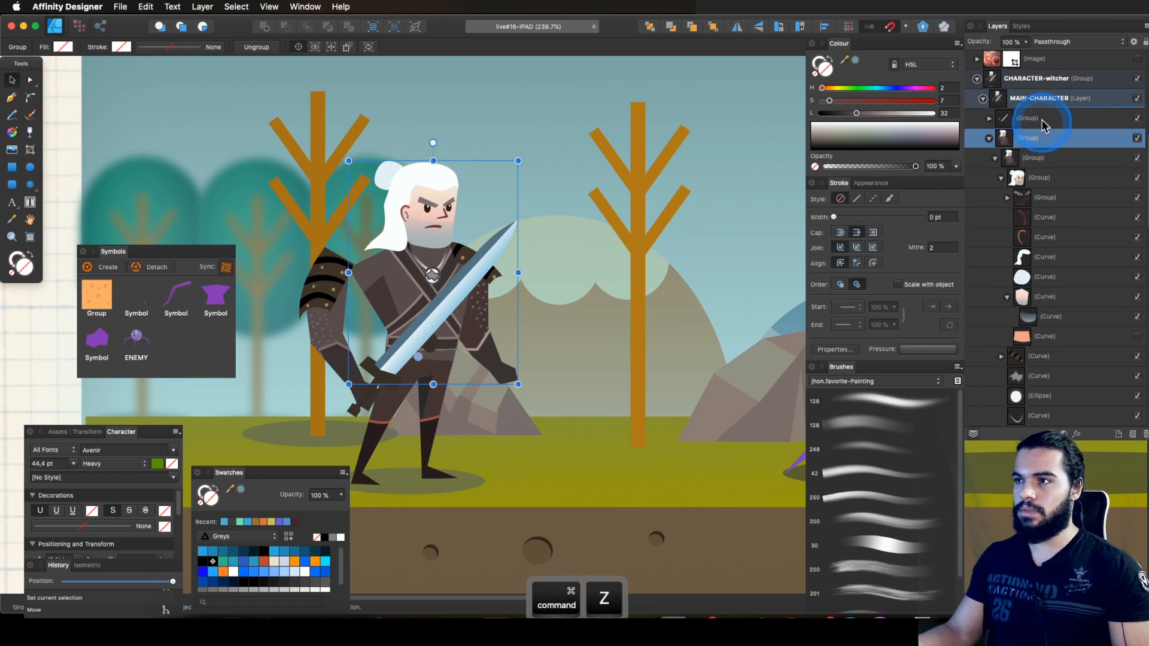
Step: Rotate the arm-and-sword group about the shoulder until the blade points almost horizontally in front of the character
left_click(1037, 120)
left_click_drag(402, 300, 447, 297)
left_click_drag(395, 193, 473, 212)
left_click_drag(486, 301, 476, 306)
key("z")
key("space")
mouse_move(475, 307)
left_mouse_down()
mouse_move(507, 289)
mouse_move(473, 305)
left_mouse_up()
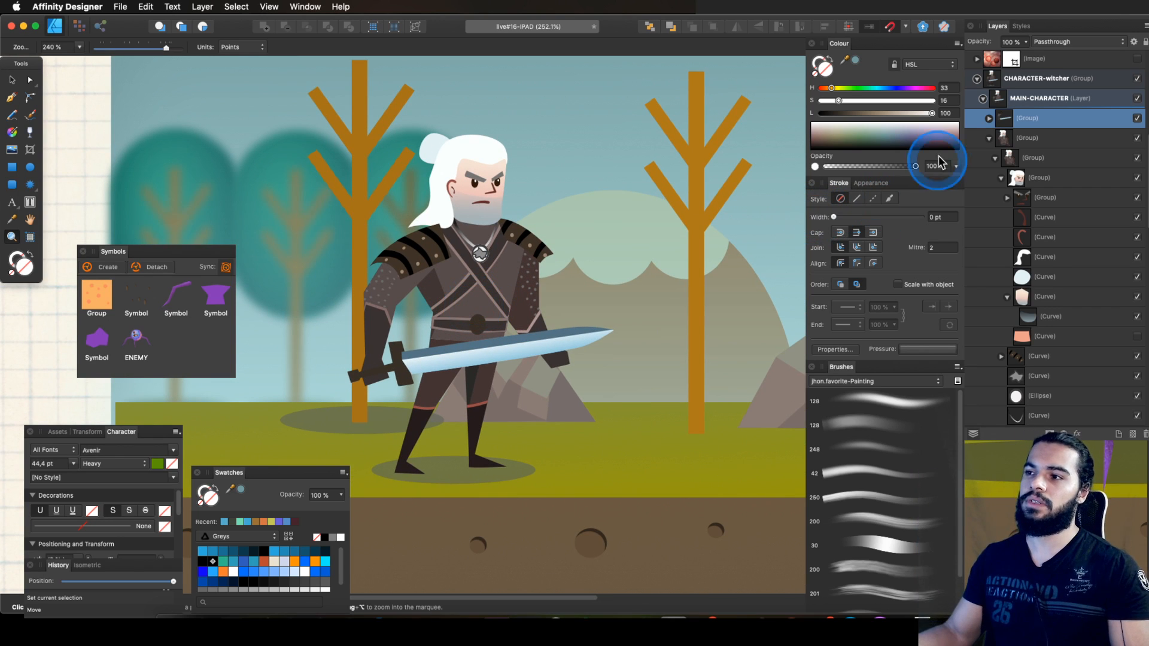
Step: Collapse the upper-body group in the layer list and try adjusting its pose on its own
left_click(988, 138)
left_click(1025, 140)
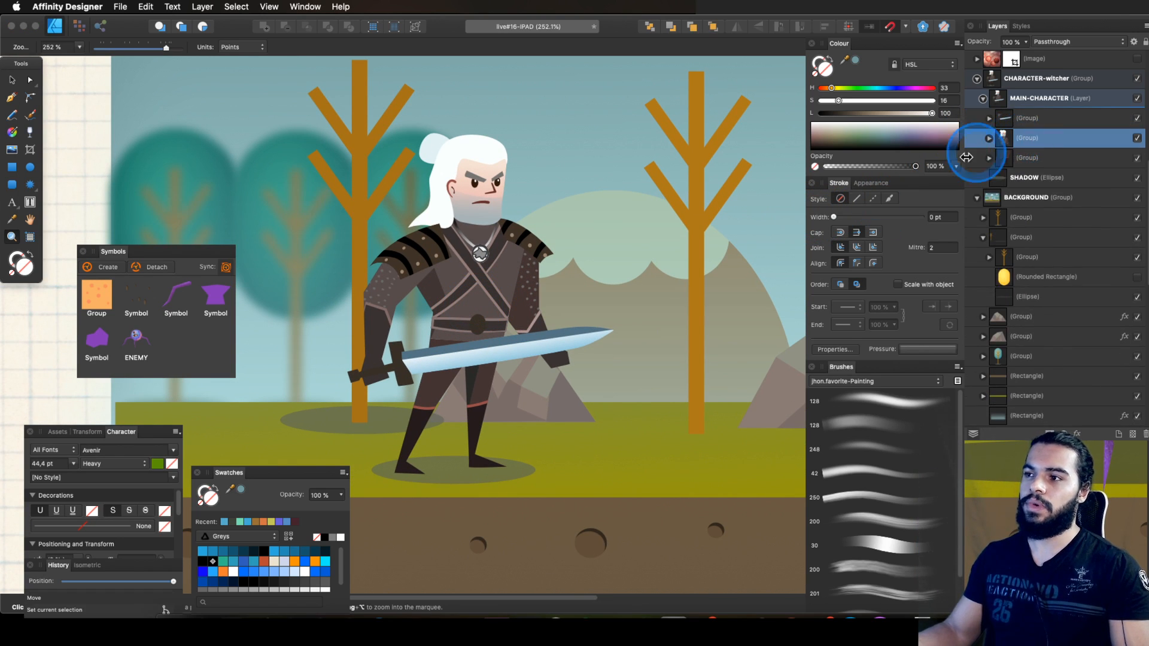
key("v")
left_click_drag(539, 259, 572, 254)
key("super+z")
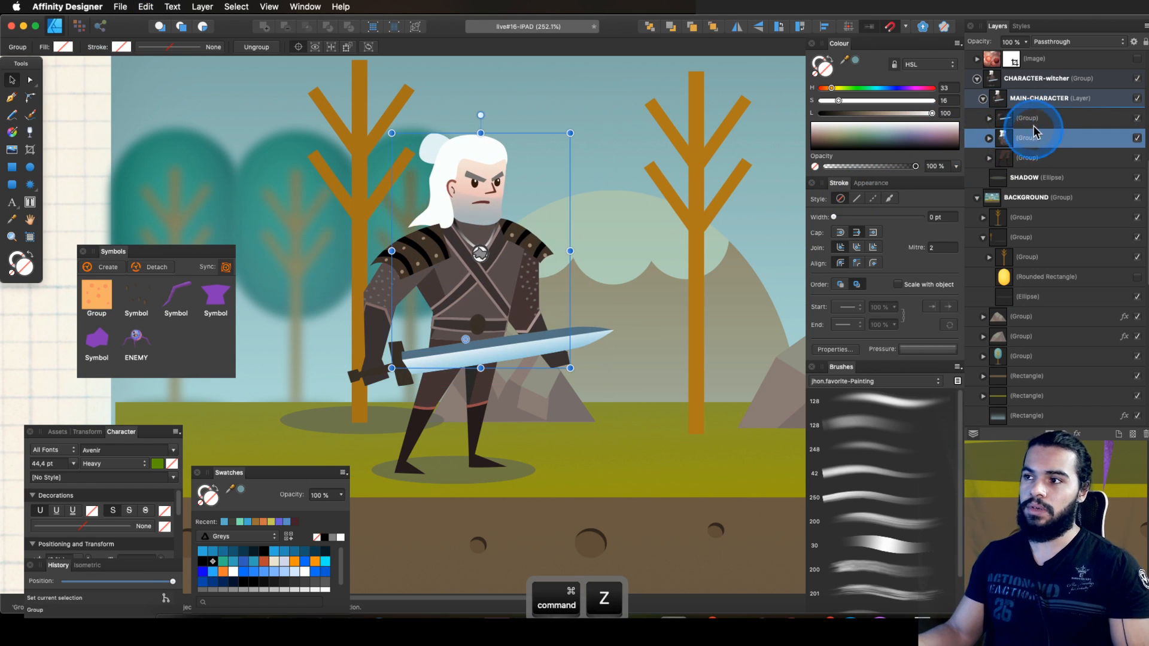
Step: Try raising the sword by rotating the arm-and-sword group about the shoulder
left_click(1025, 120)
key("v")
left_click_drag(512, 262, 429, 210)
key("z")
left_click_drag(598, 268, 508, 302)
key("space")
left_click_drag(509, 303, 403, 299)
key("super+z")
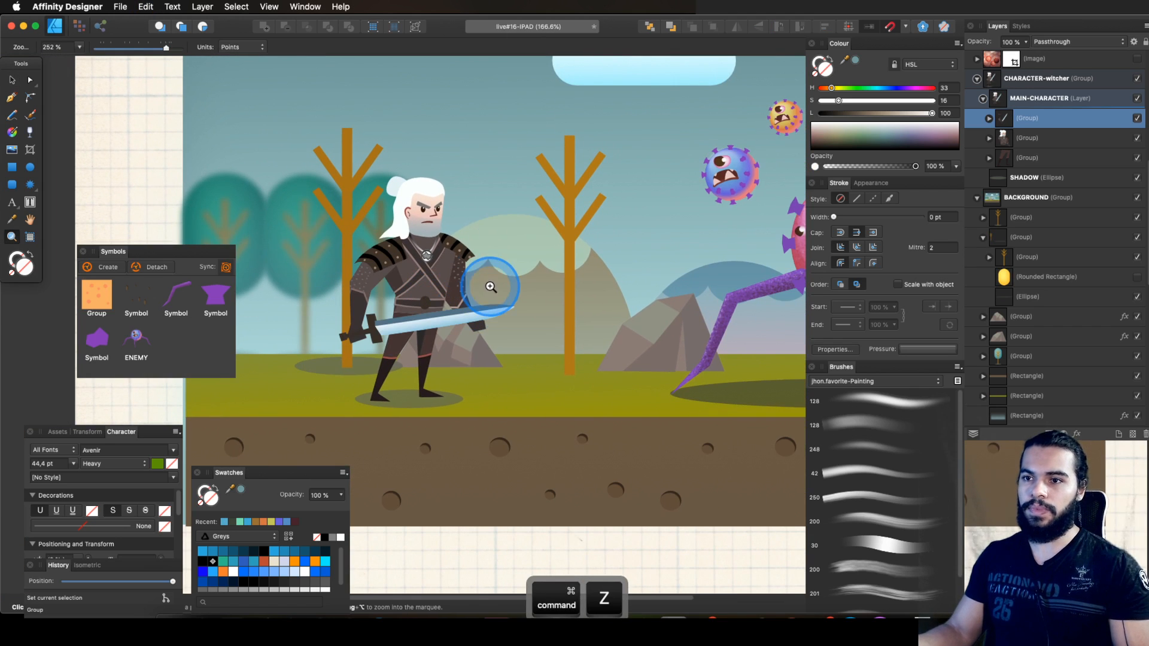
Step: Hide the interface panels to show the whole game scene unobstructed
key("space")
left_click_drag(519, 270, 480, 258)
left_click_drag(416, 277, 569, 342)
key("Tab")
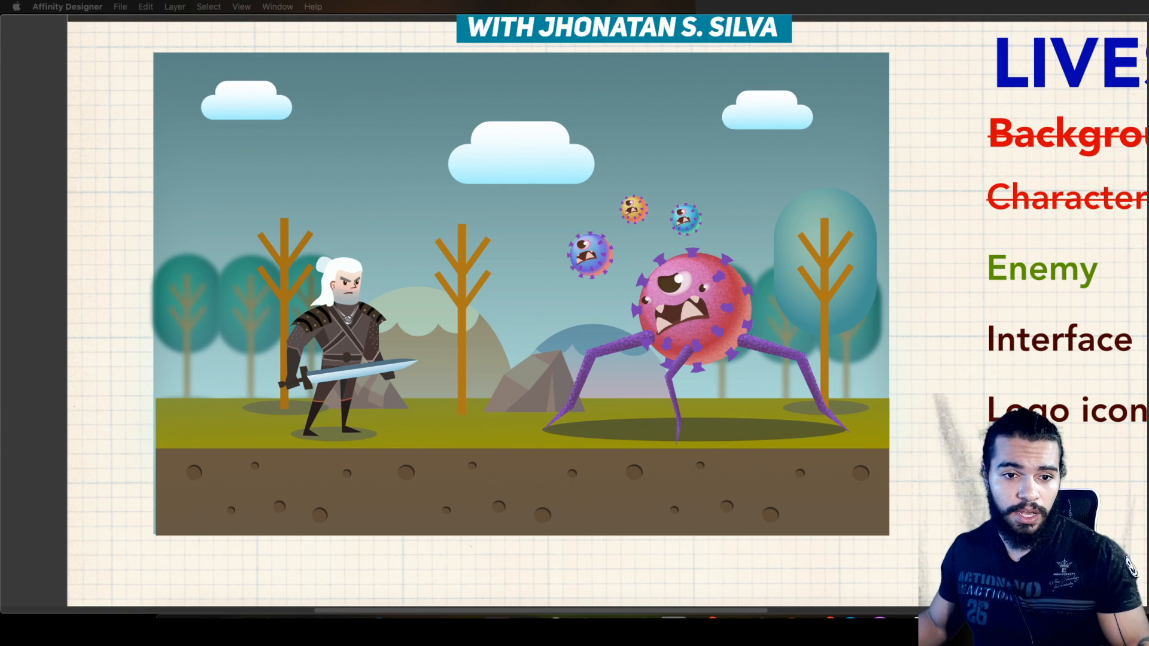
Step: Examine the full canvas with its checklist of lives, and the finished scene with the witcher facing the virus monsters
left_click(432, 366)
key("space")
left_click_drag(435, 237, 423, 198)
key("space")
left_click_drag(683, 256, 526, 285)
left_click(631, 257, "super")
left_click(654, 278, "super")
left_click_drag(648, 268, 630, 456)
key("space")
left_click_drag(261, 179, 356, 241)
left_click_drag(271, 142, 298, 221)
left_click_drag(554, 235, 500, 251)
left_click_drag(584, 277, 480, 247)
left_click_drag(884, 219, 783, 191)
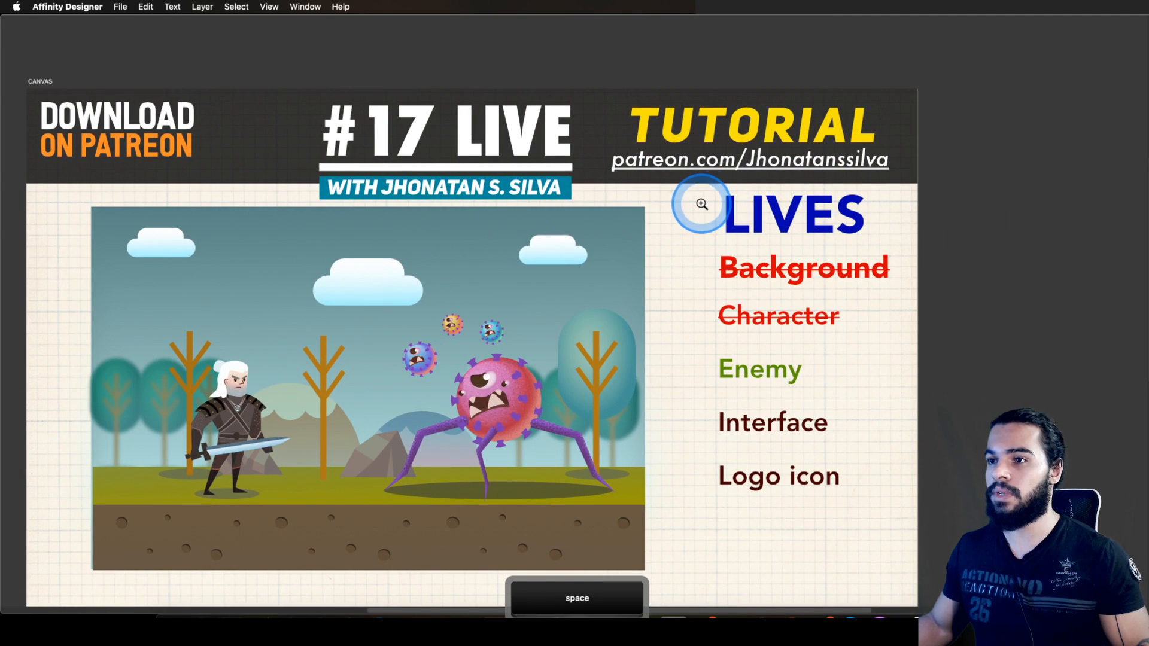
left_click_drag(467, 268, 483, 257)
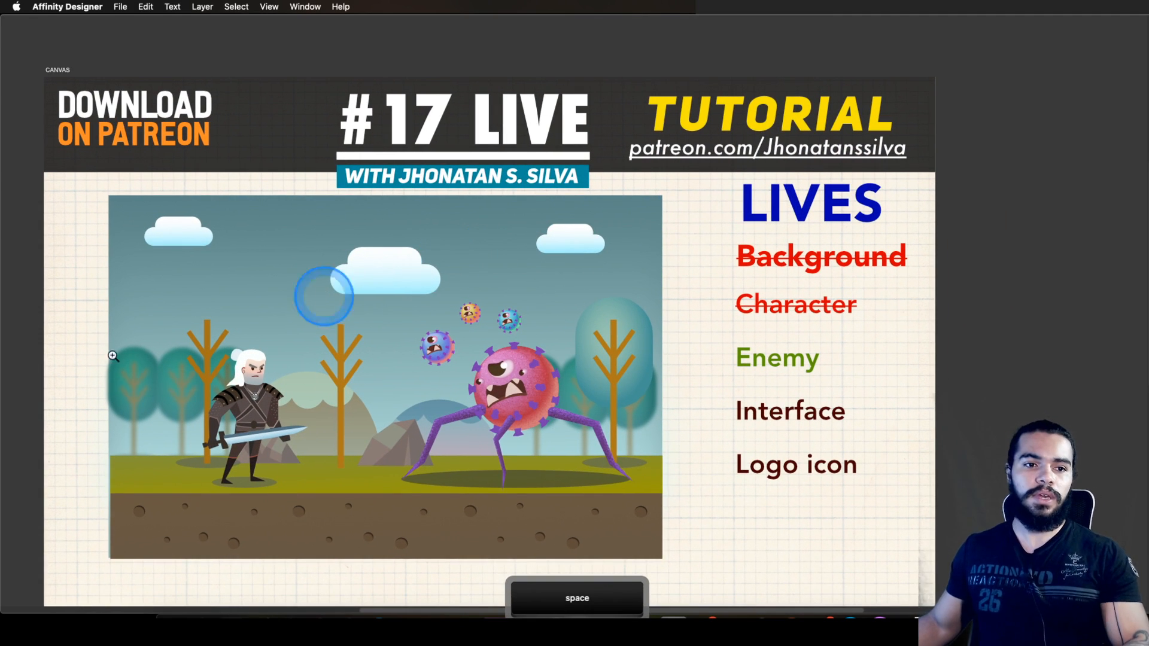
left_click(370, 421)
key("z")
left_click_drag(374, 419, 521, 379)
key("space")
key("F4")
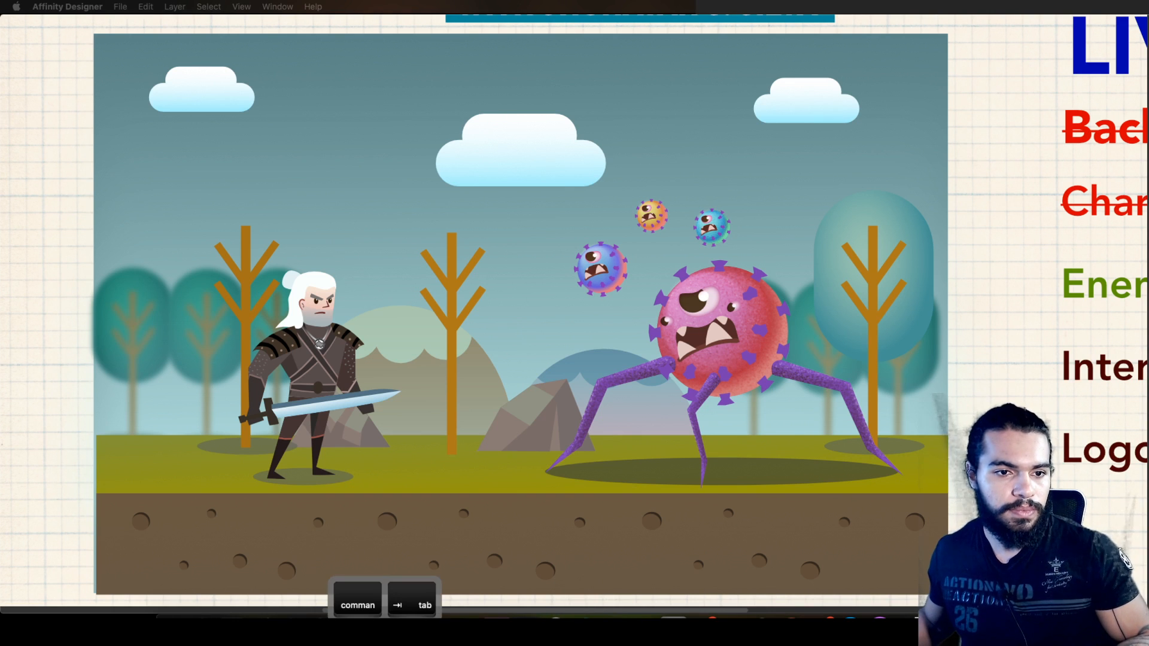
key("super+Tab")
key("super+Tab")
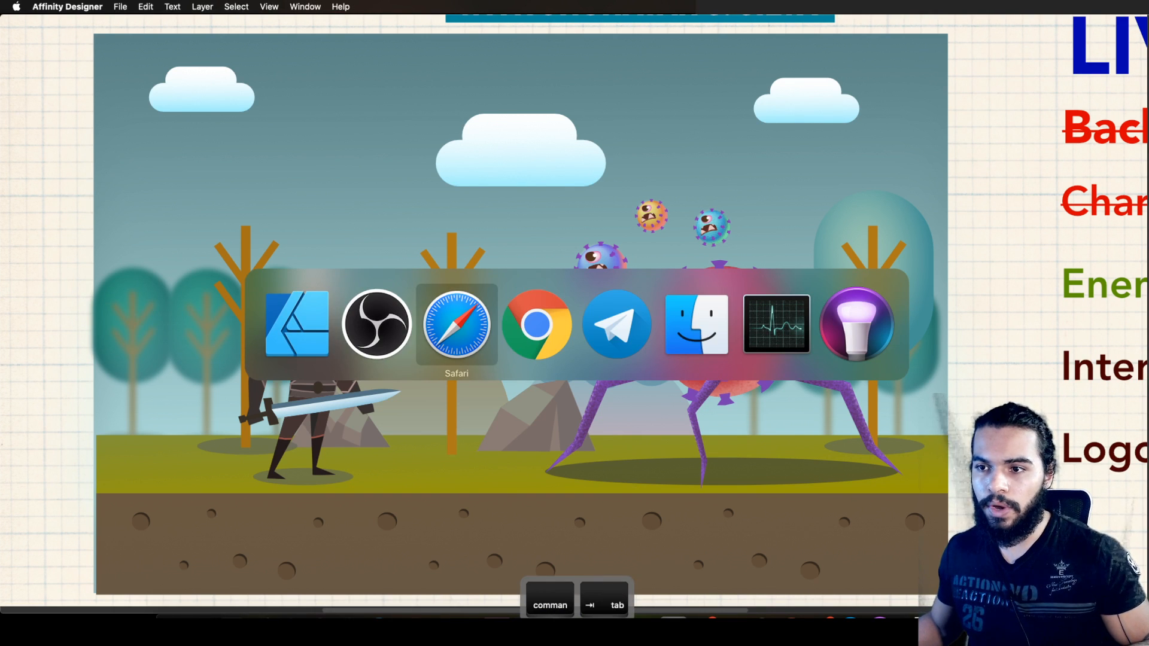
key("a")
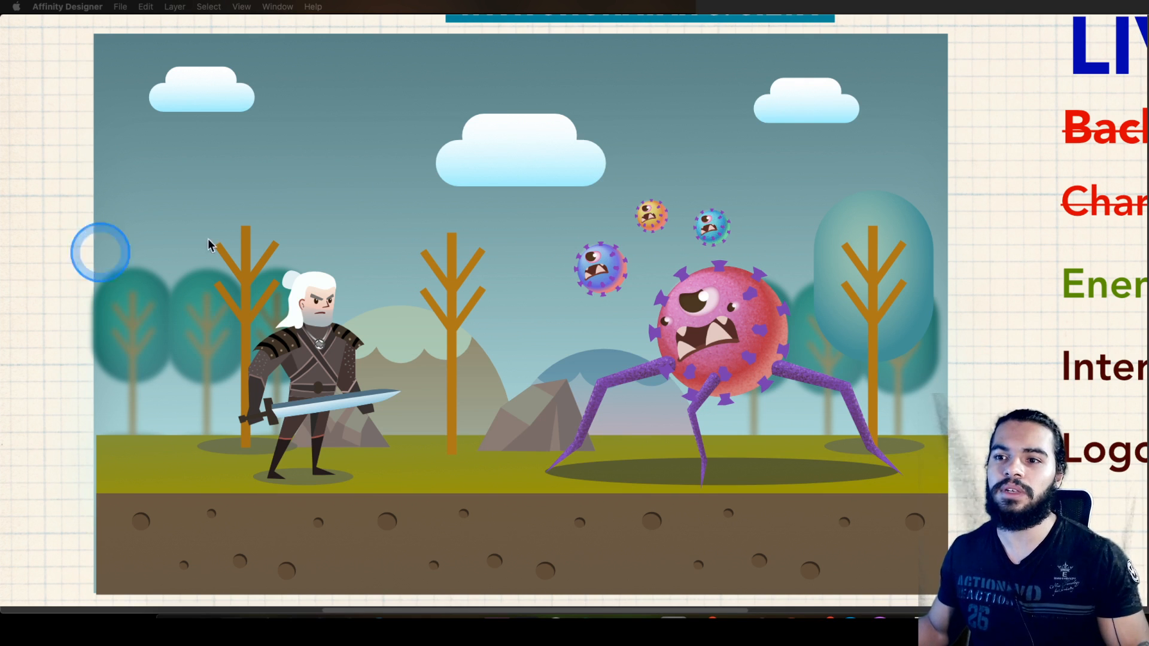
left_click(488, 264)
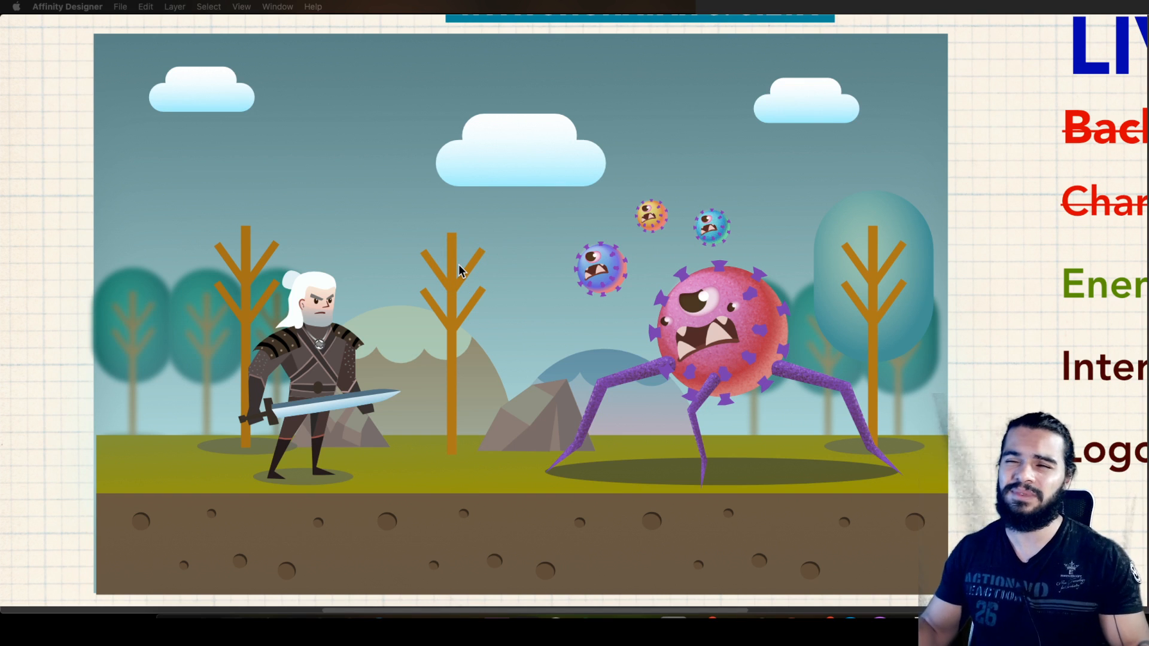
left_click(464, 262)
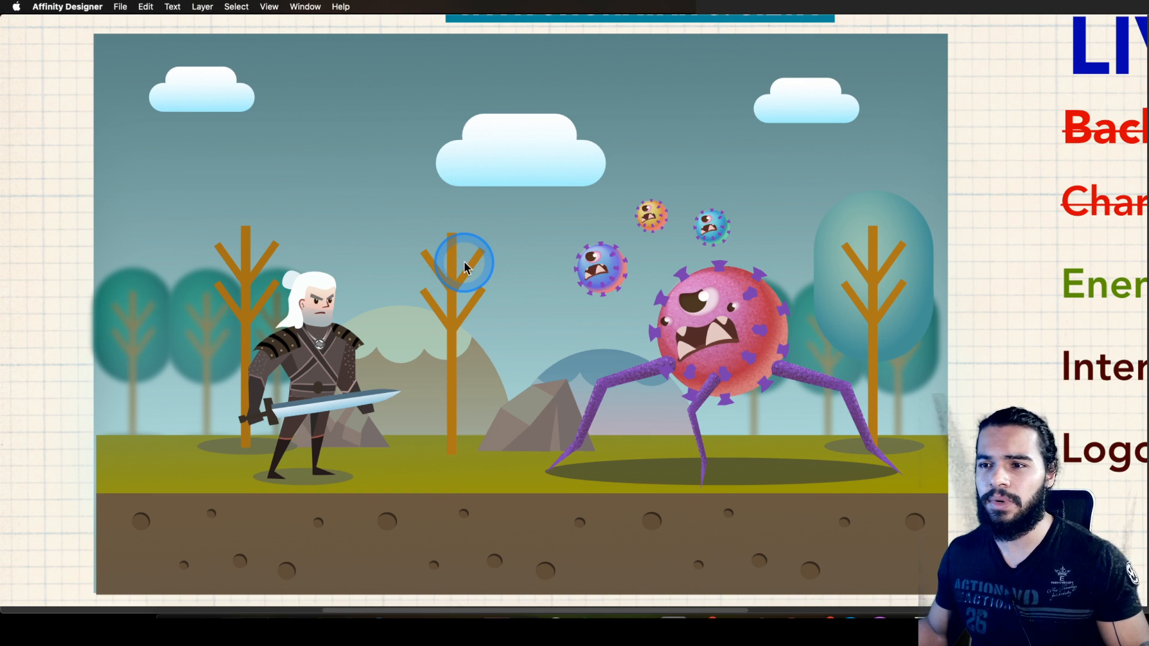
key("z")
left_click_drag(528, 262, 339, 299)
key("space")
left_click_drag(522, 287, 551, 318)
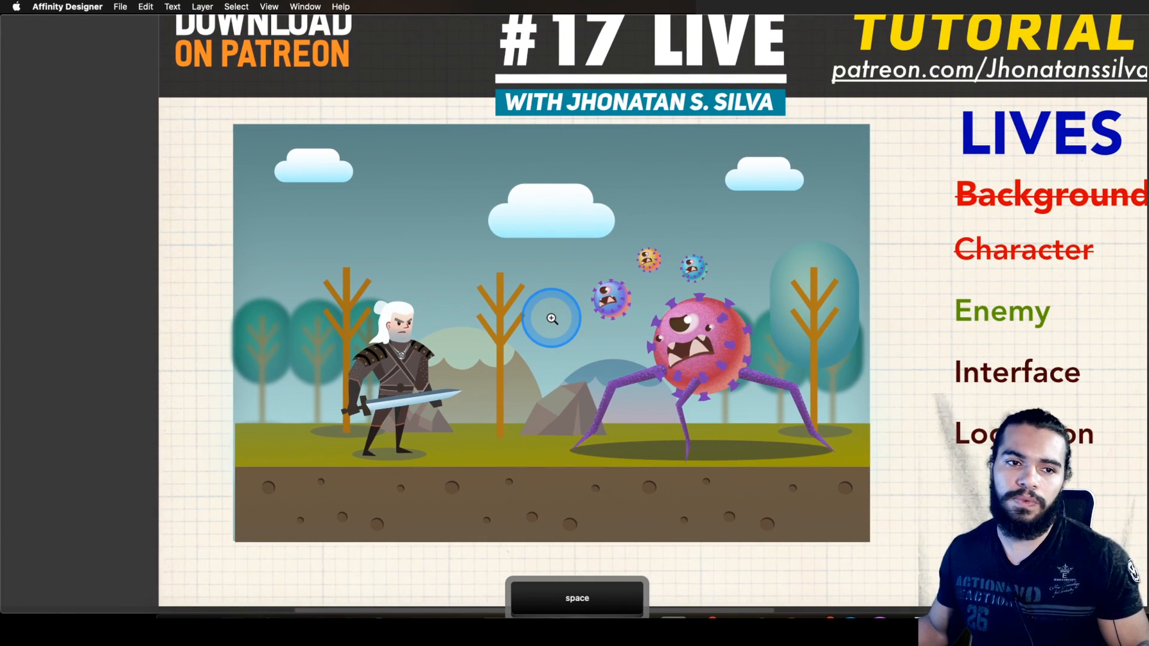